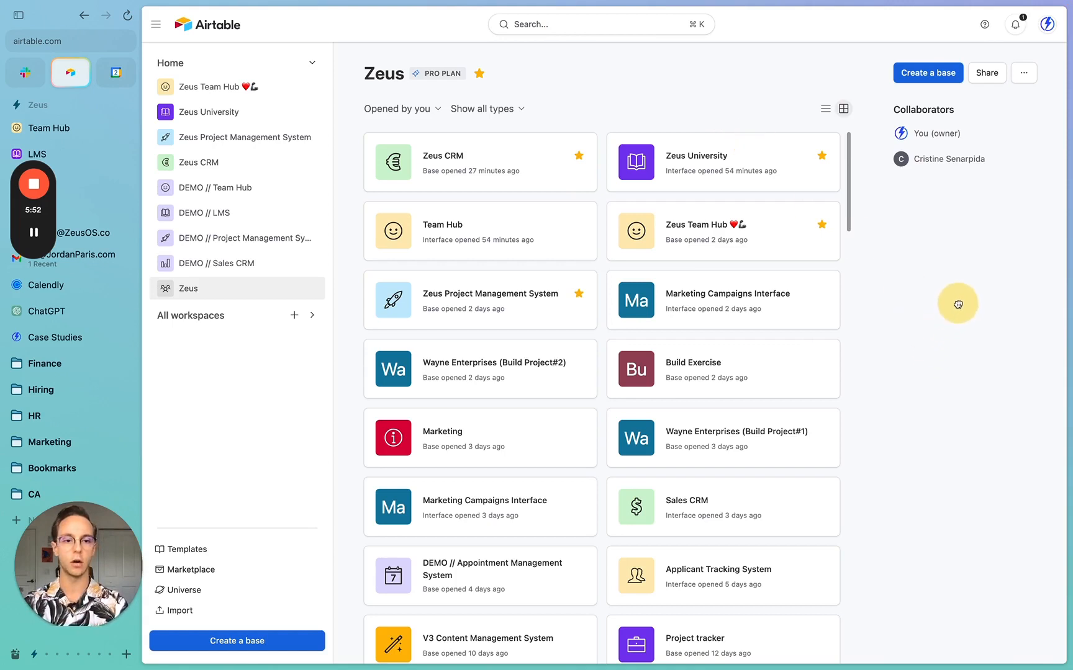
- Create a new Untitled Base from the Airtable home page
left_click(917, 78)
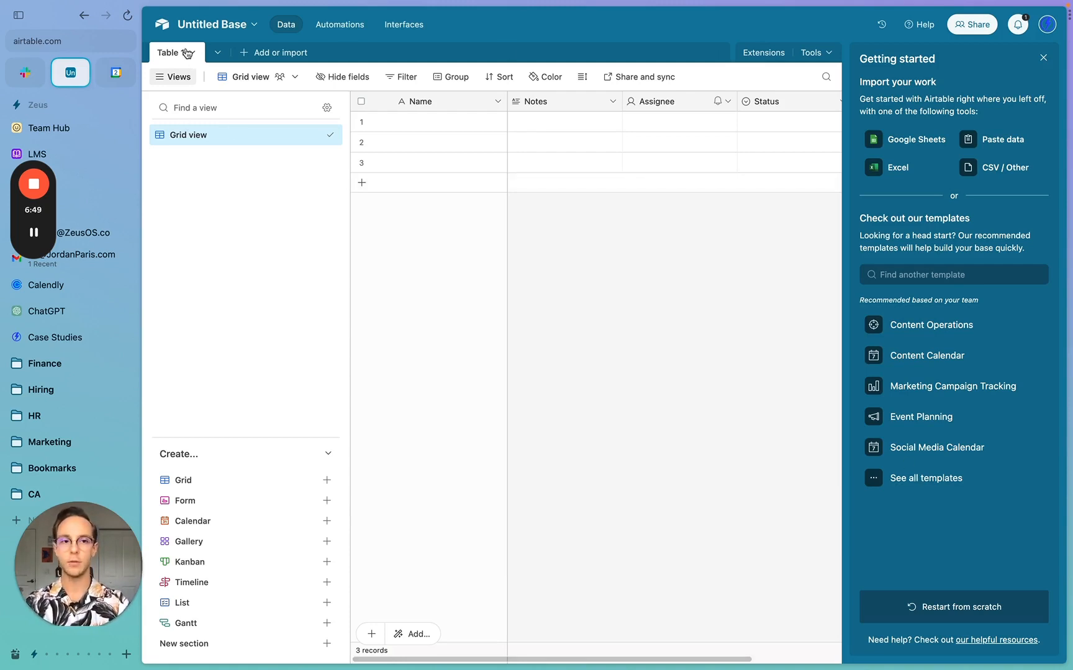
- Delete the Assignee field and the three blank starter records
left_click(1042, 57)
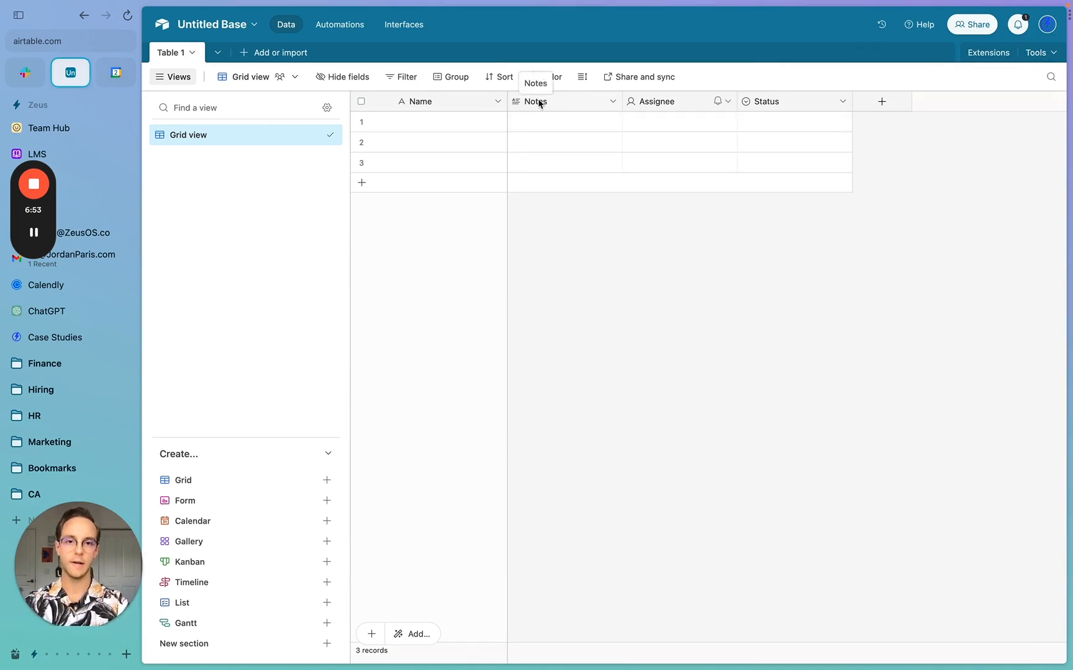
right_click(650, 102)
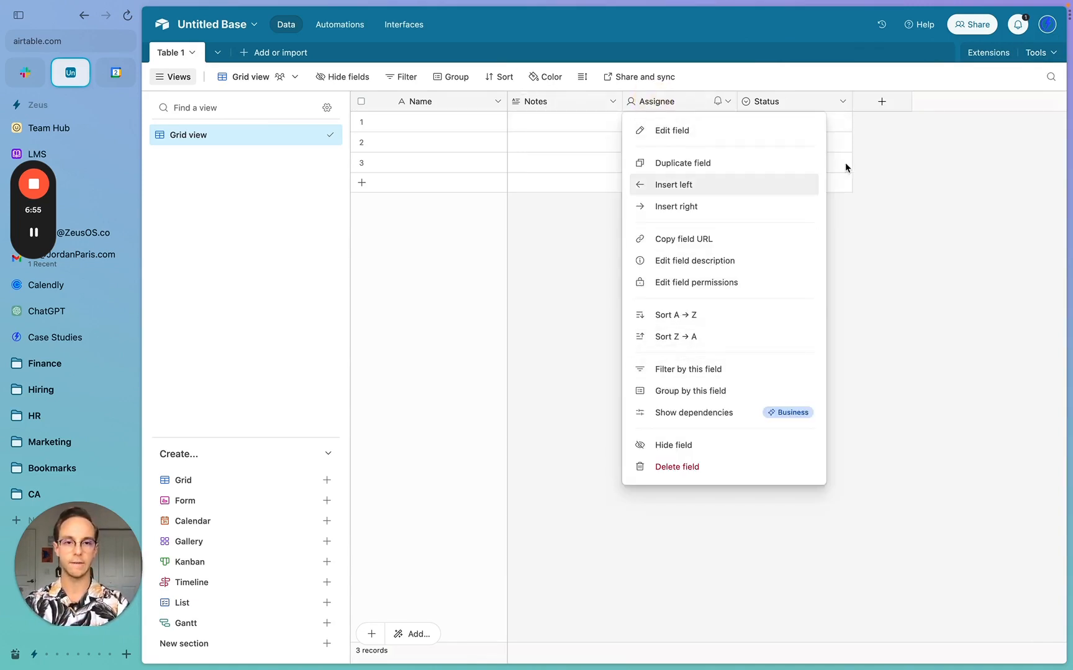
left_click(688, 467)
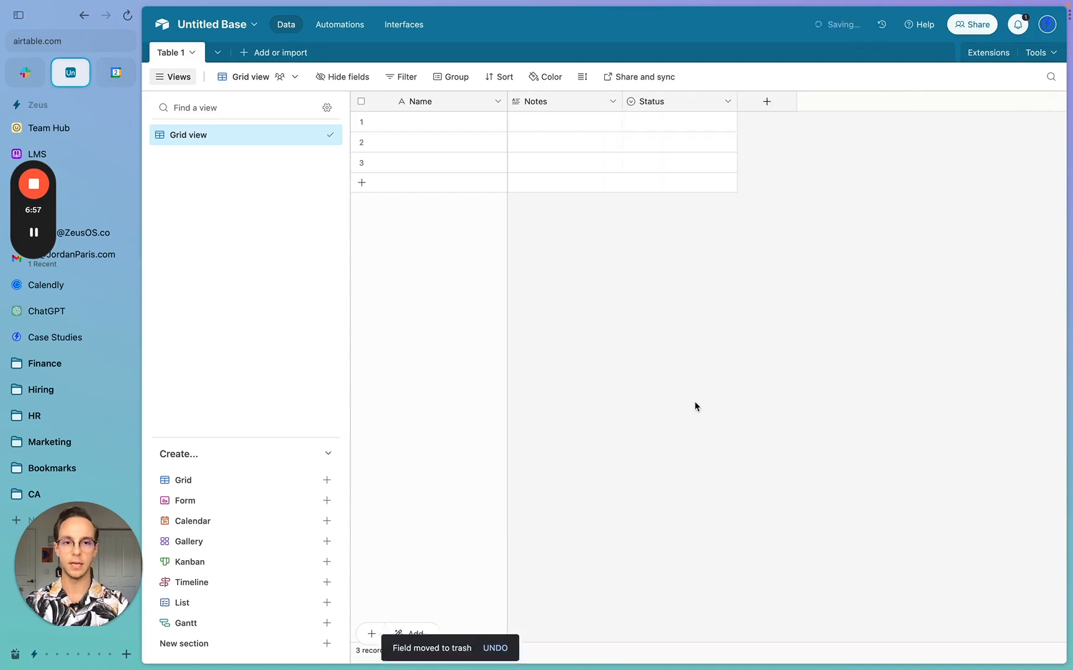
left_click(361, 101)
right_click(469, 166)
left_click(555, 214)
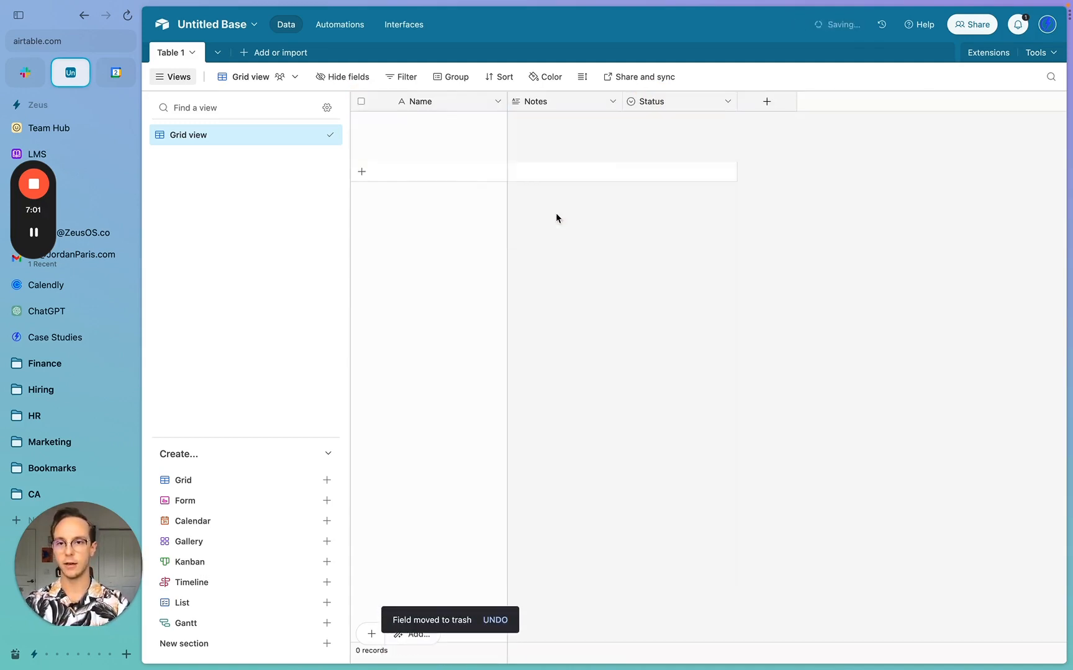
- Rename Table 1 to Tasks
double_click(172, 55)
type("T")
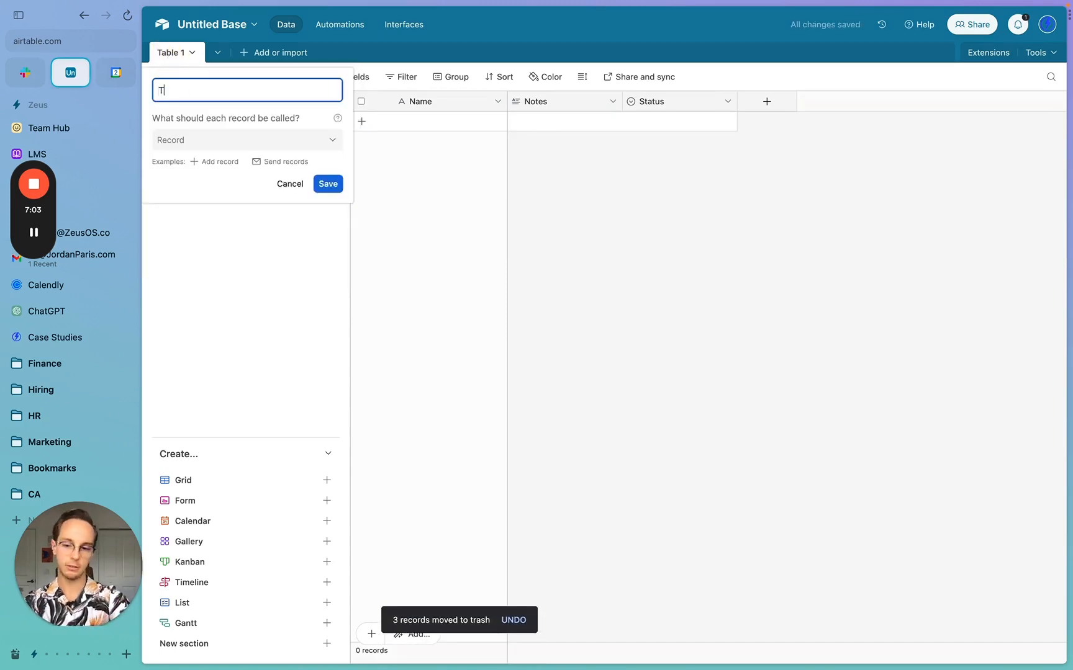
type("asks")
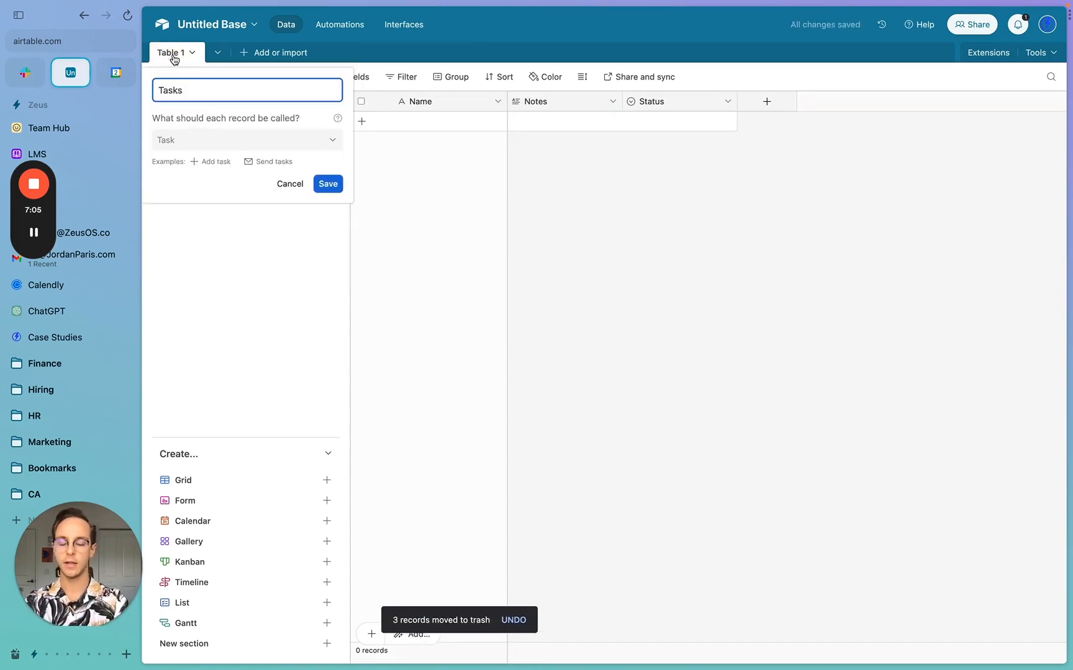
key("BackSpace")
type("Master")
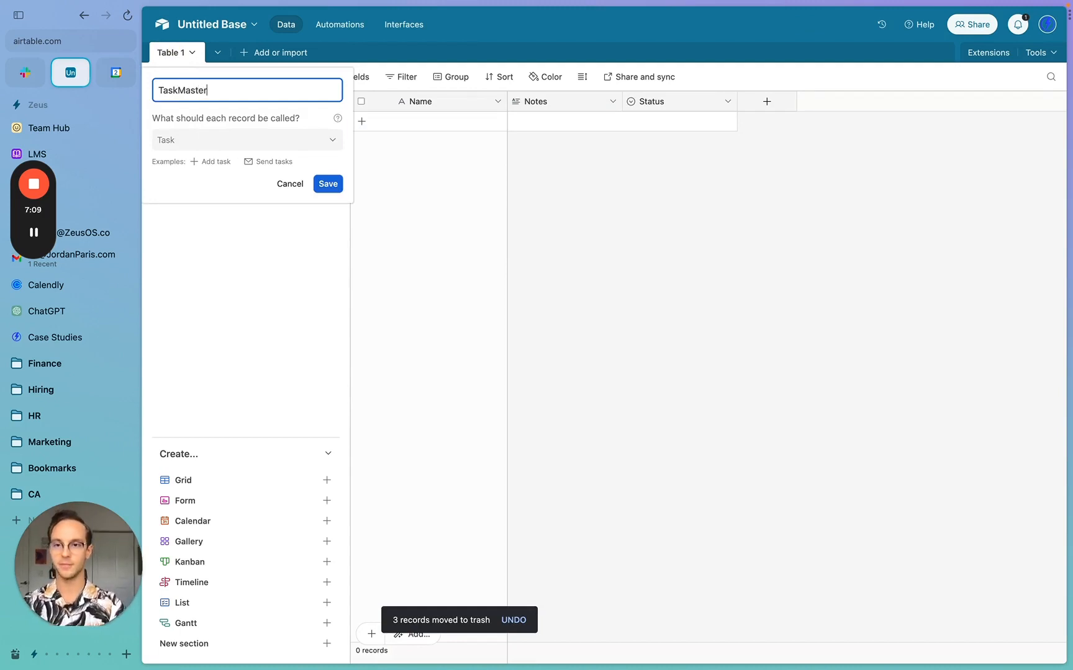
double_click(186, 90)
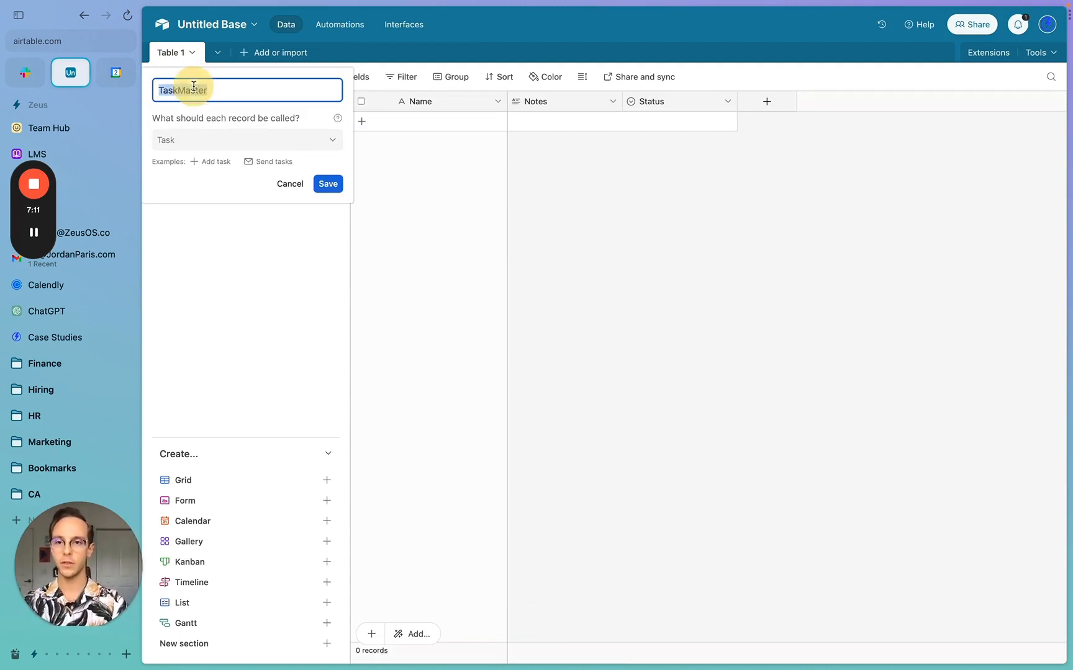
type("Tasks")
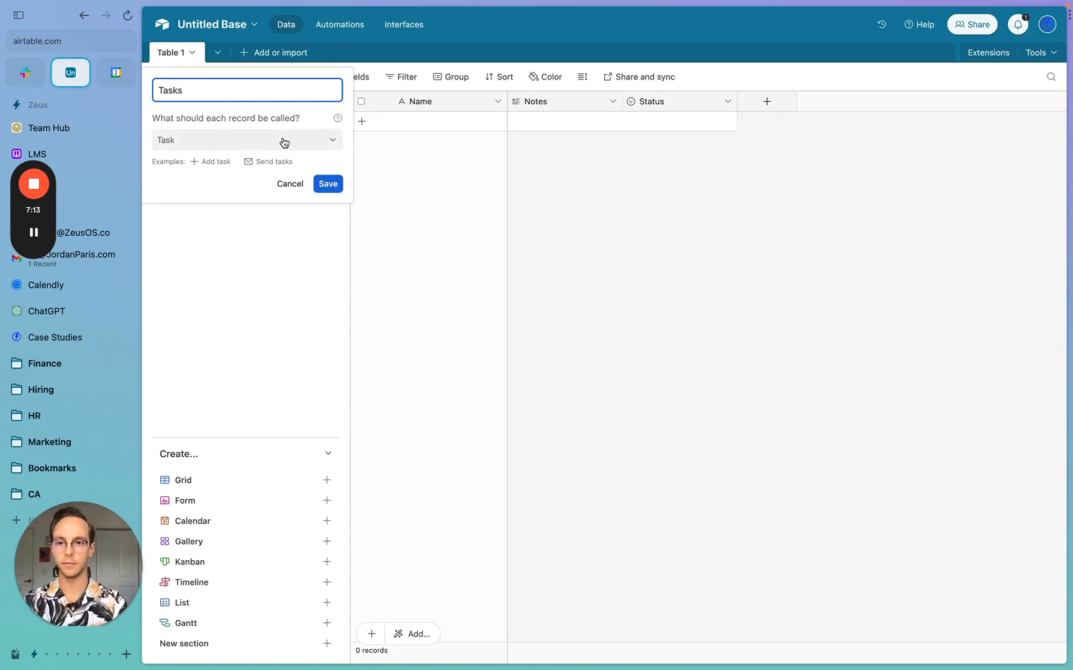
left_click(327, 183)
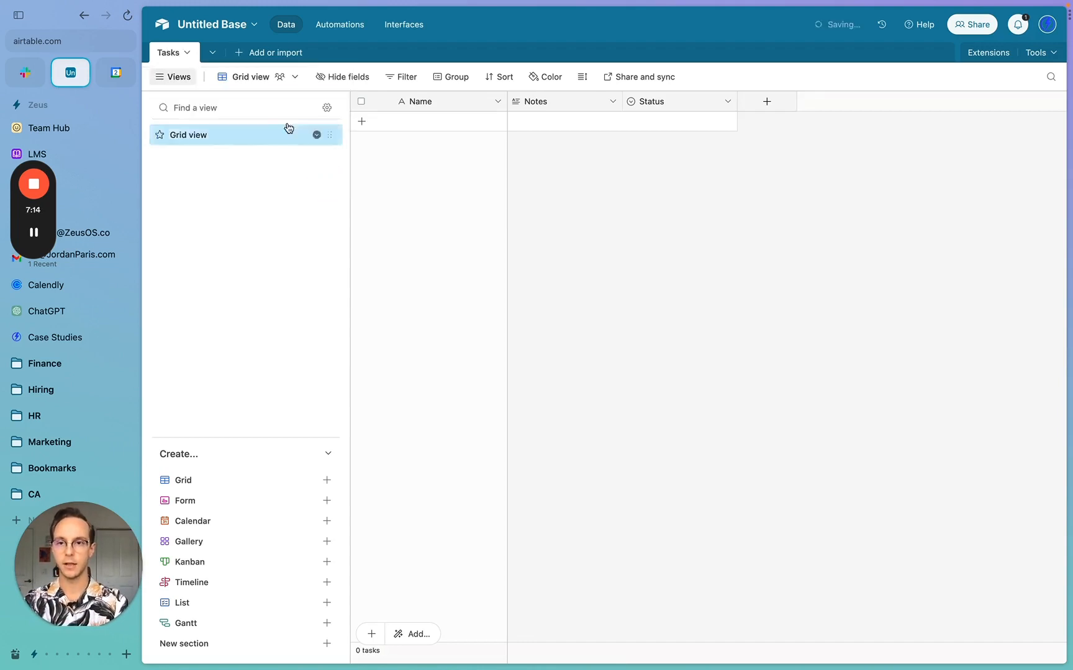
left_click(236, 54)
- Create a blank table named Team and delete its three starter records
left_click(299, 88)
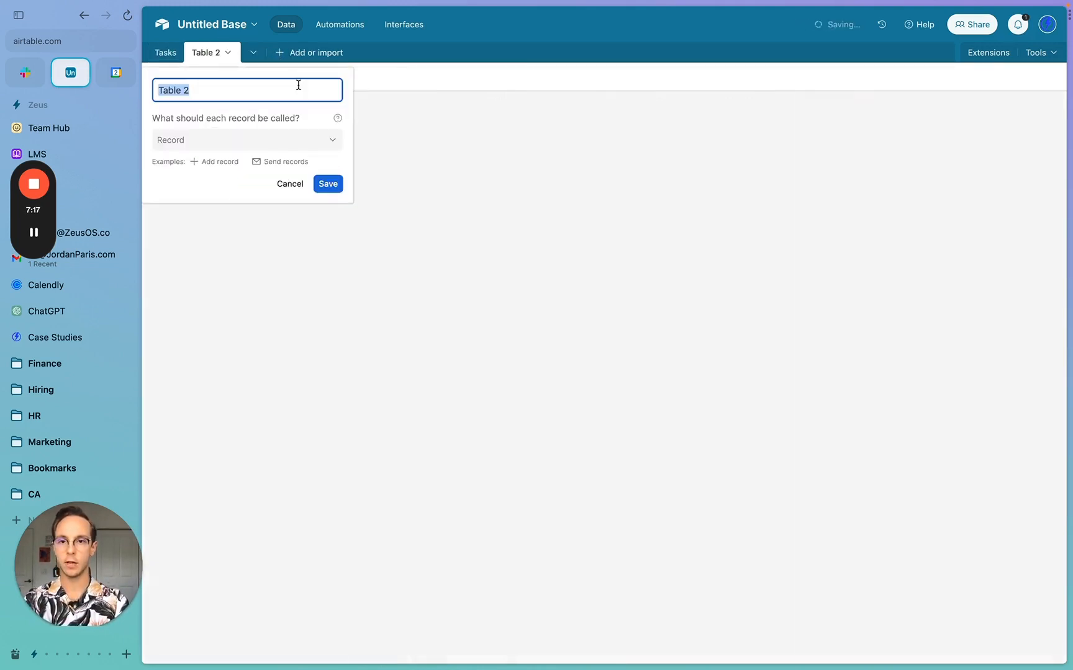
type("Team")
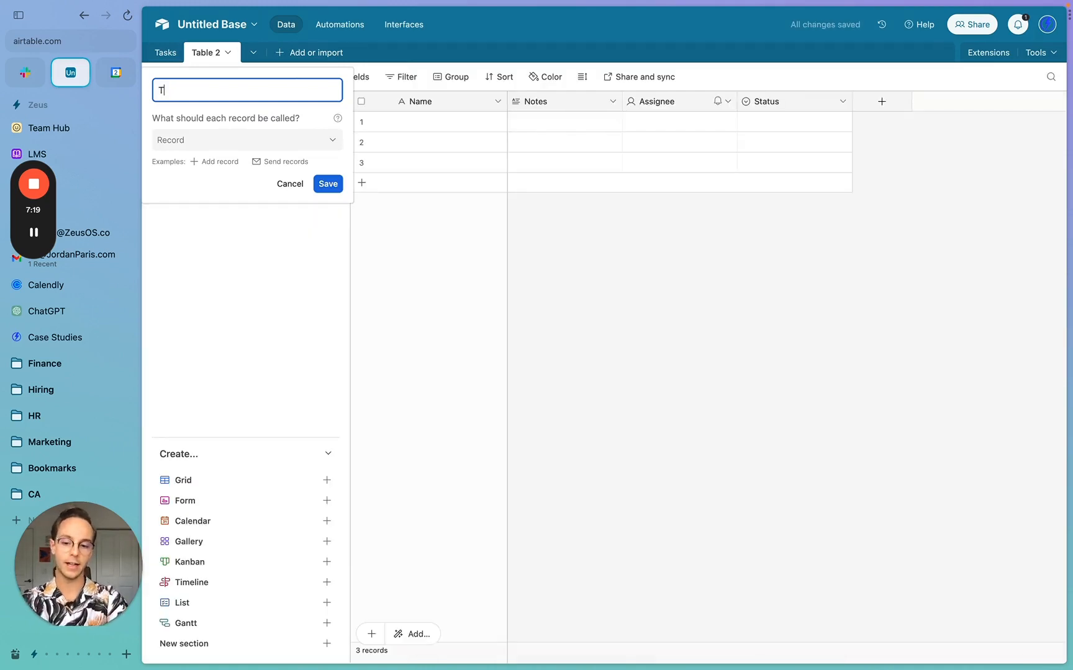
left_click(326, 183)
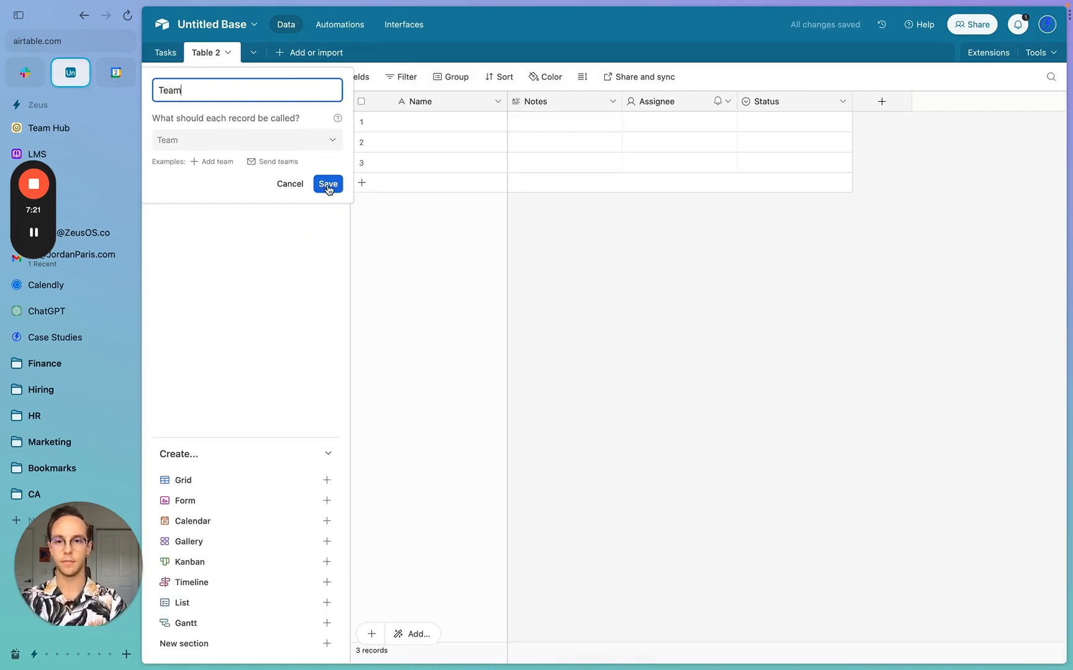
left_click(360, 101)
right_click(443, 131)
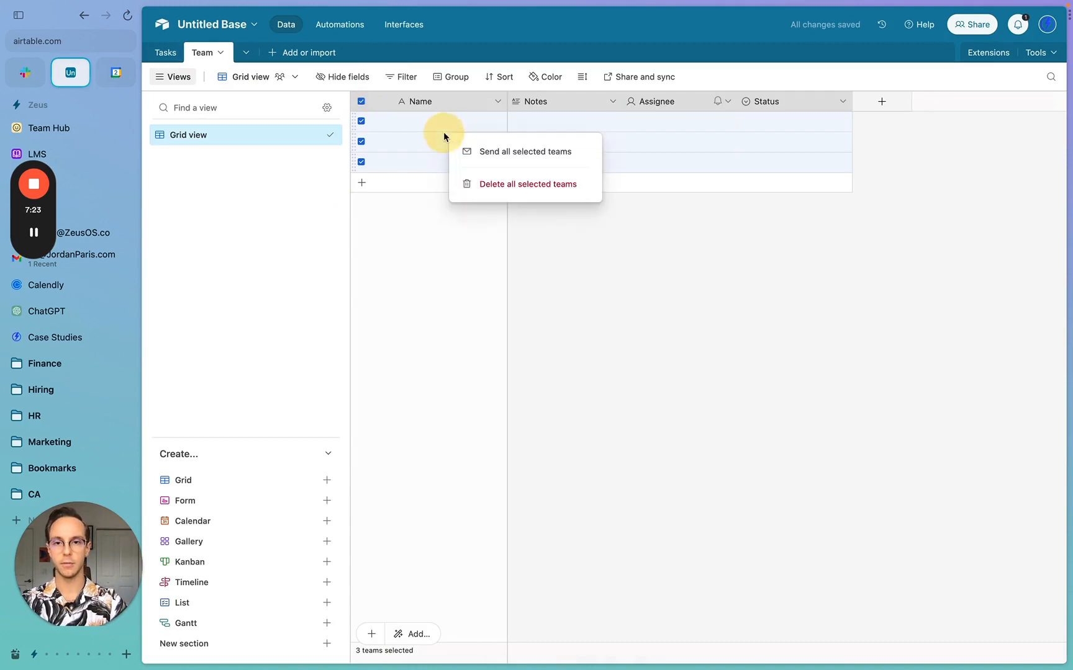
left_click(518, 184)
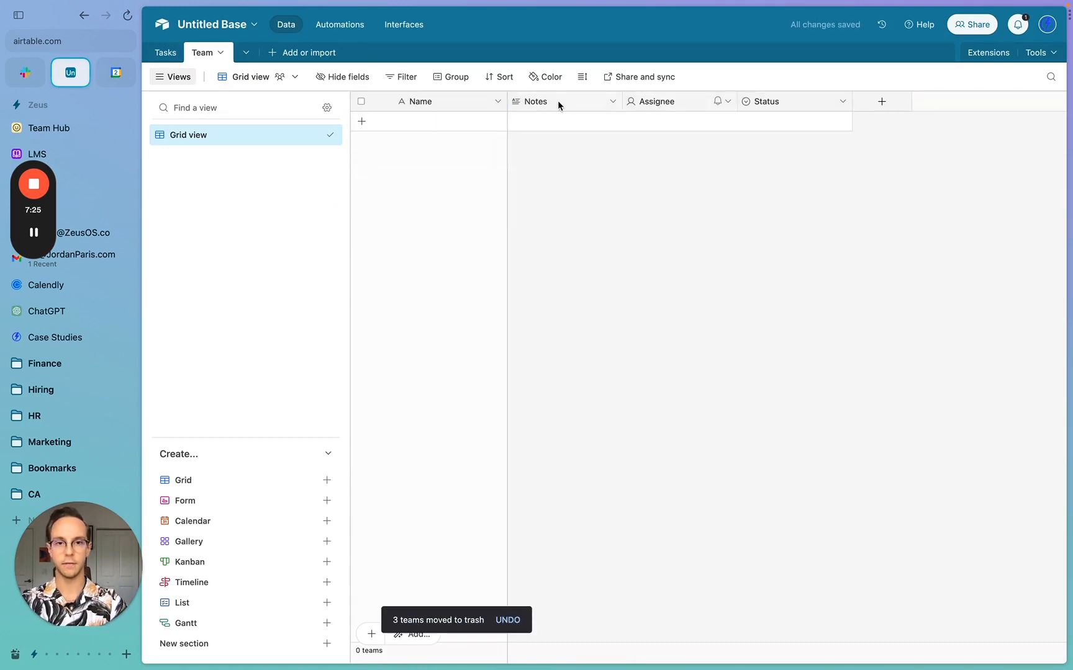
- Delete the Notes and Assignee fields from the Team table
right_click(557, 101)
left_click(557, 465)
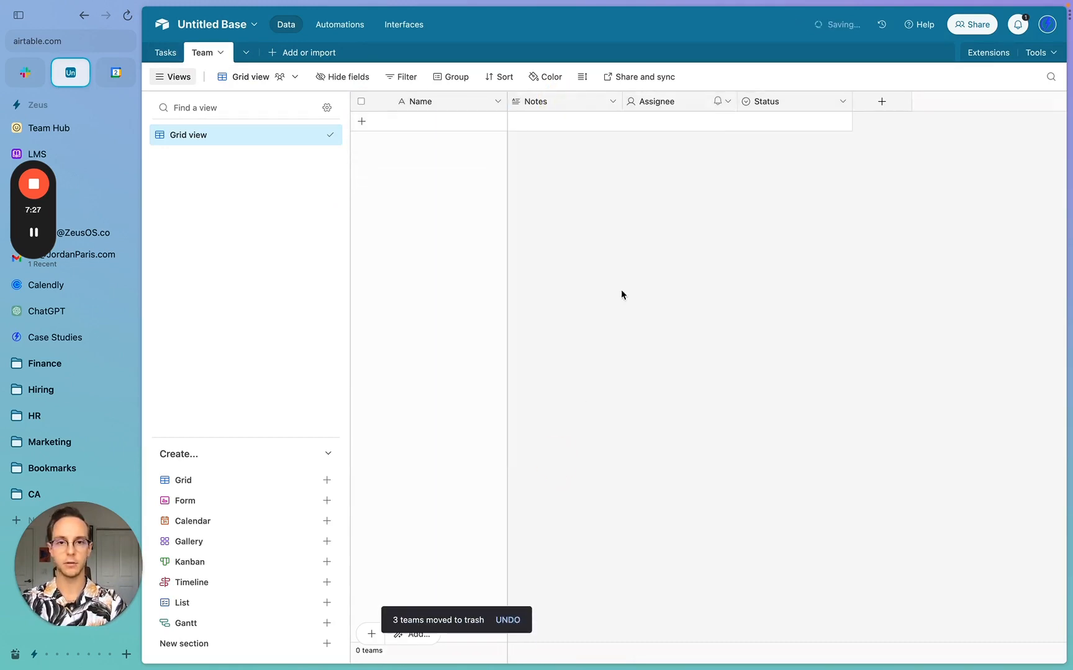
right_click(570, 101)
left_click(591, 475)
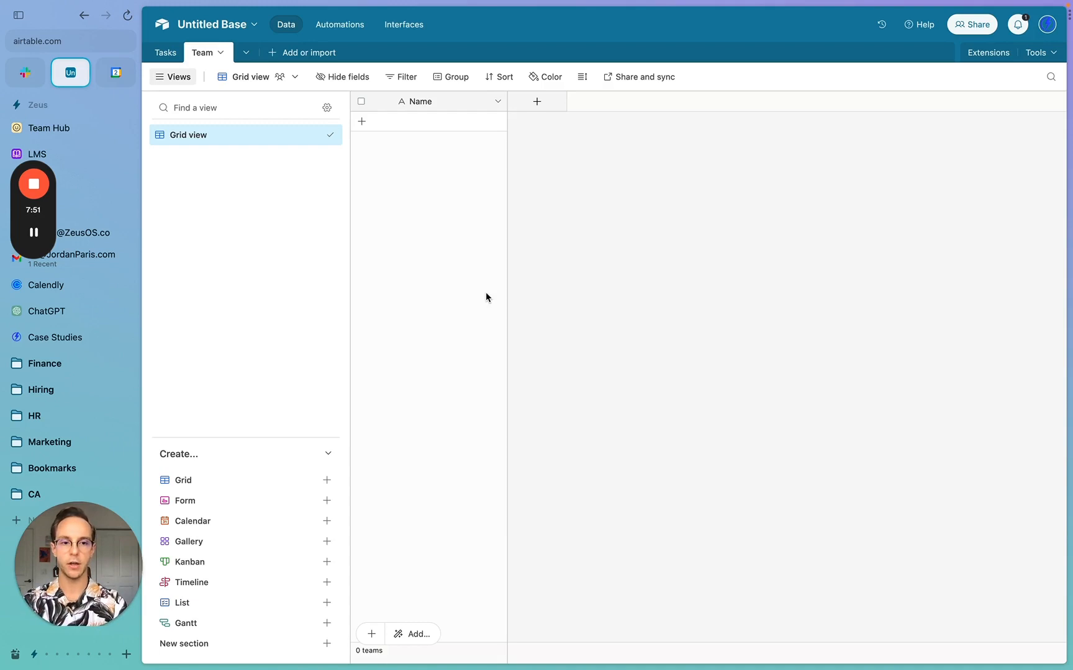
- Add a single line text field named Title to the Team table
left_click(538, 102)
type("Title")
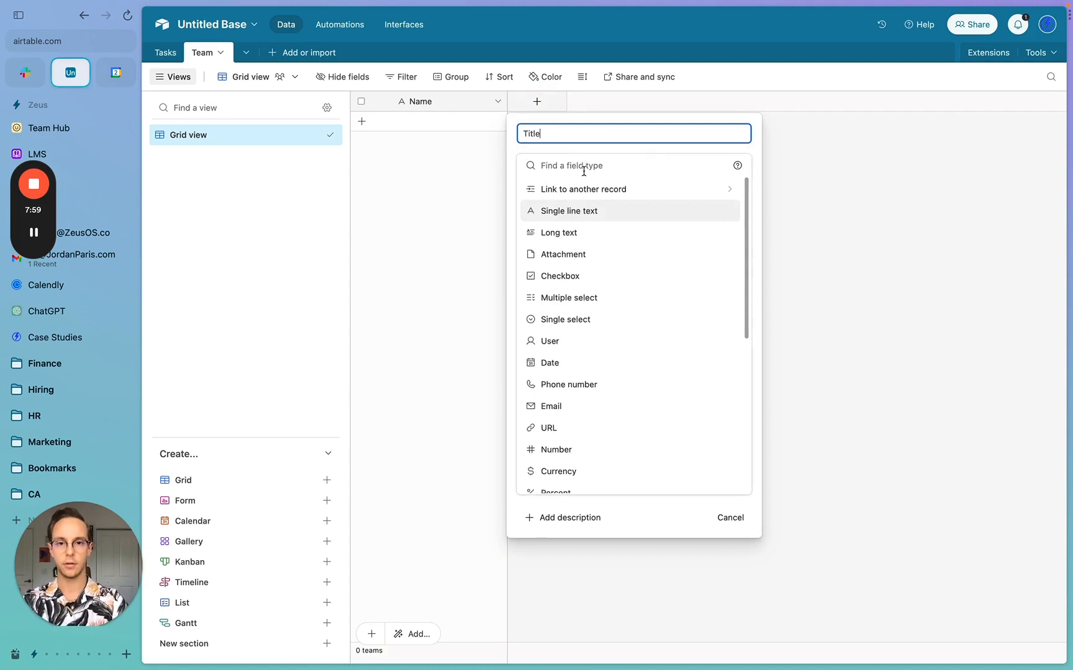
left_click(589, 211)
left_click(720, 260)
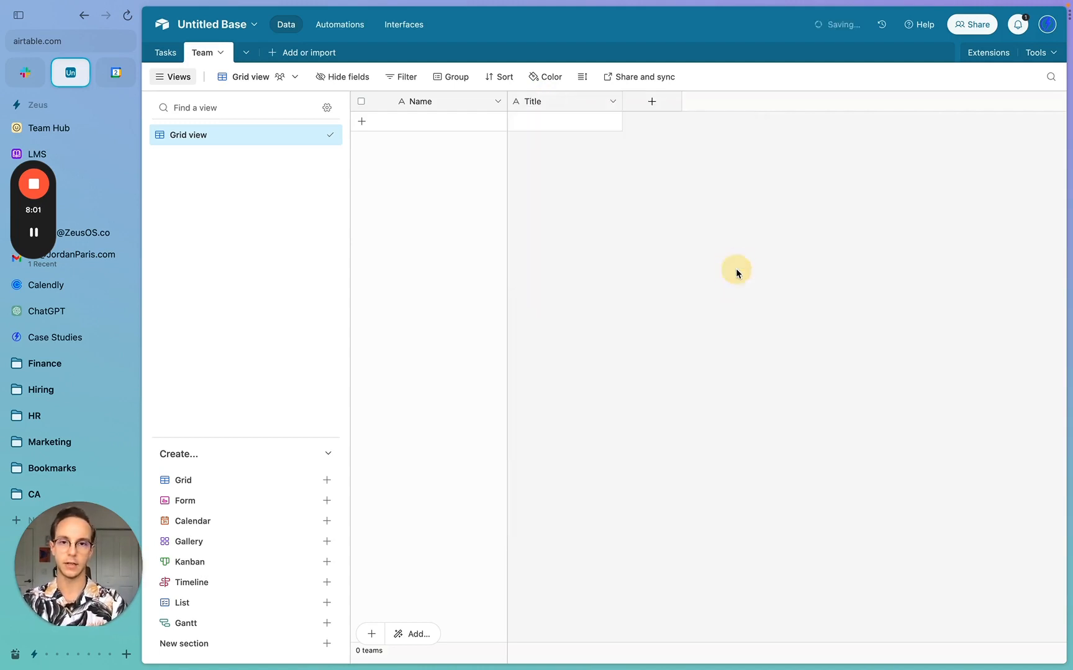
- Start a new multiple select field named Department
left_click(650, 105)
type("Department")
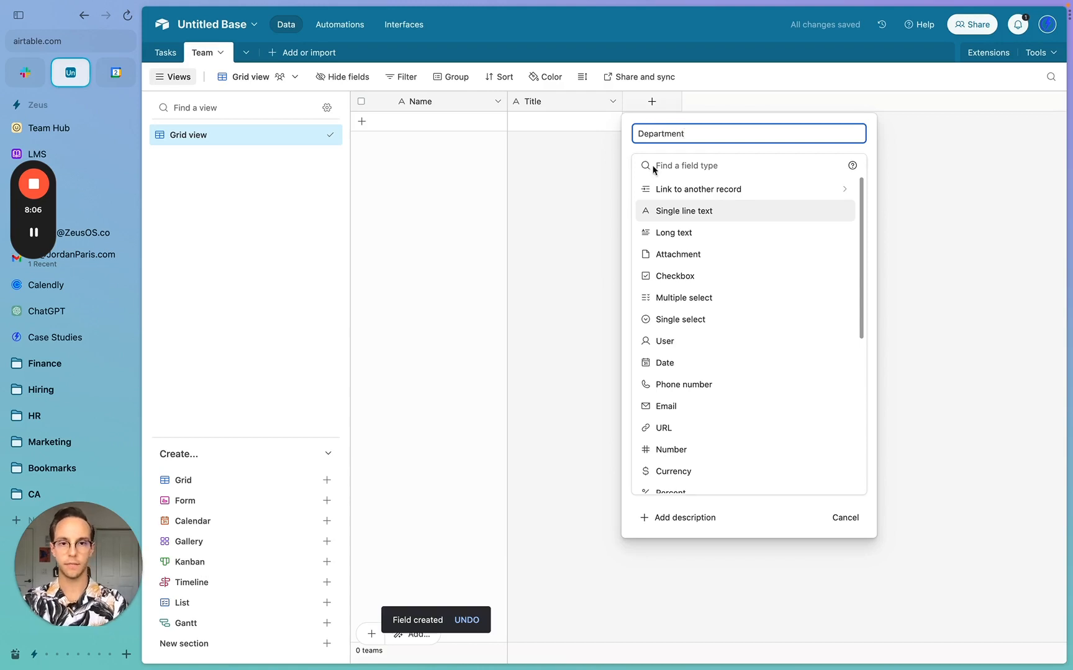
left_click(700, 165)
type("mu")
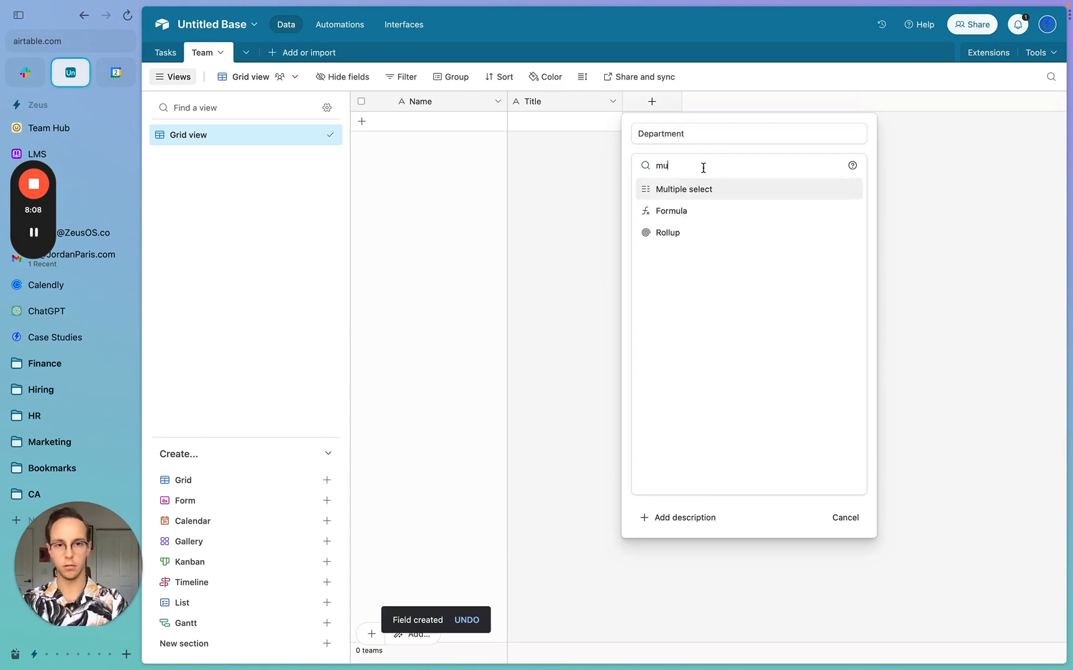
left_click(696, 190)
- Give Department the options Fulfillment, Admin, HR, Executive and Sales, and create it
left_click(681, 270)
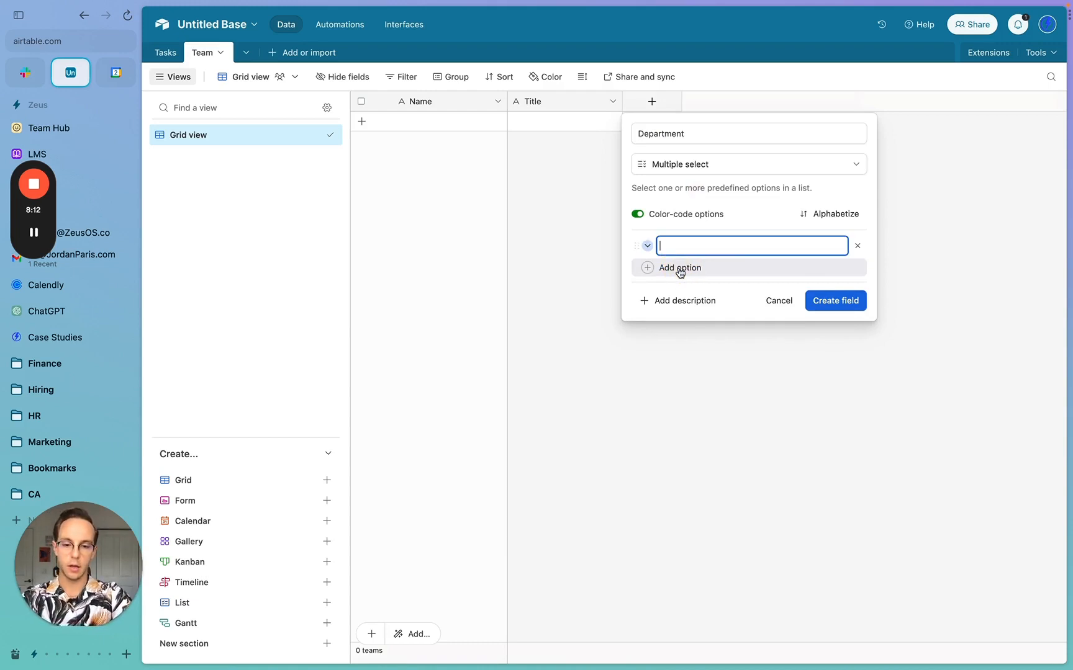
type("Operations")
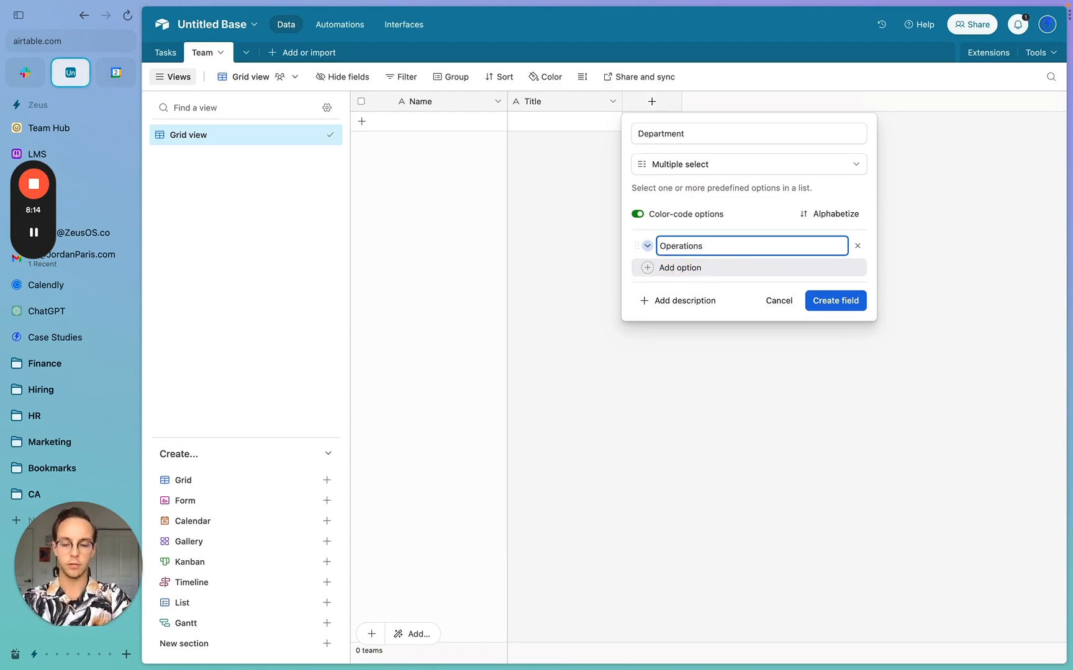
key("super+a")
type("F")
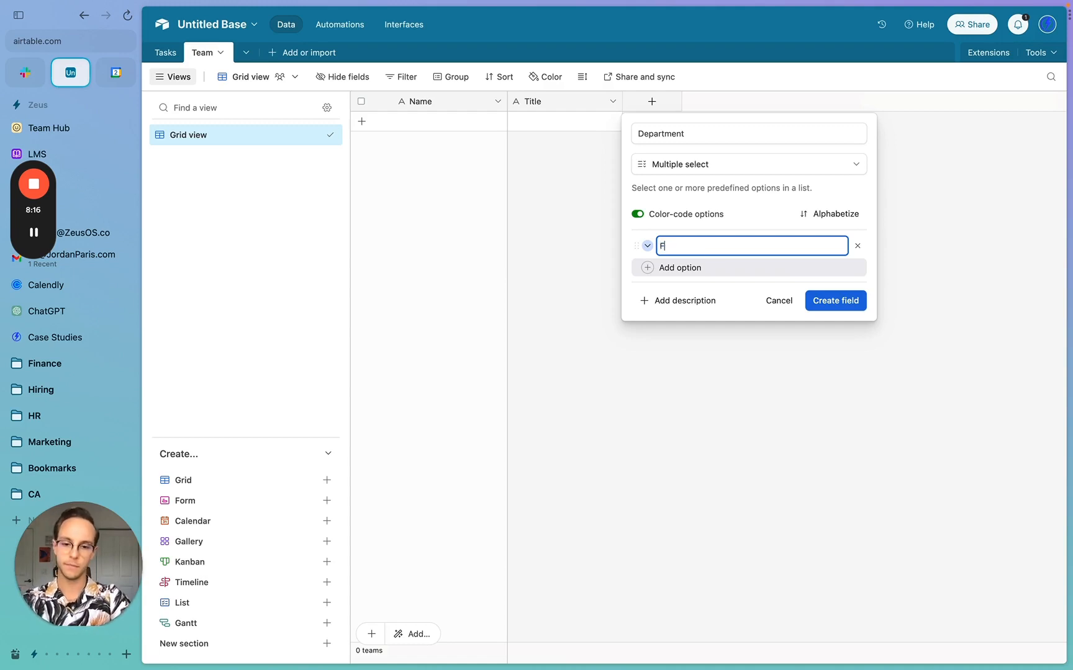
type("ulfillment")
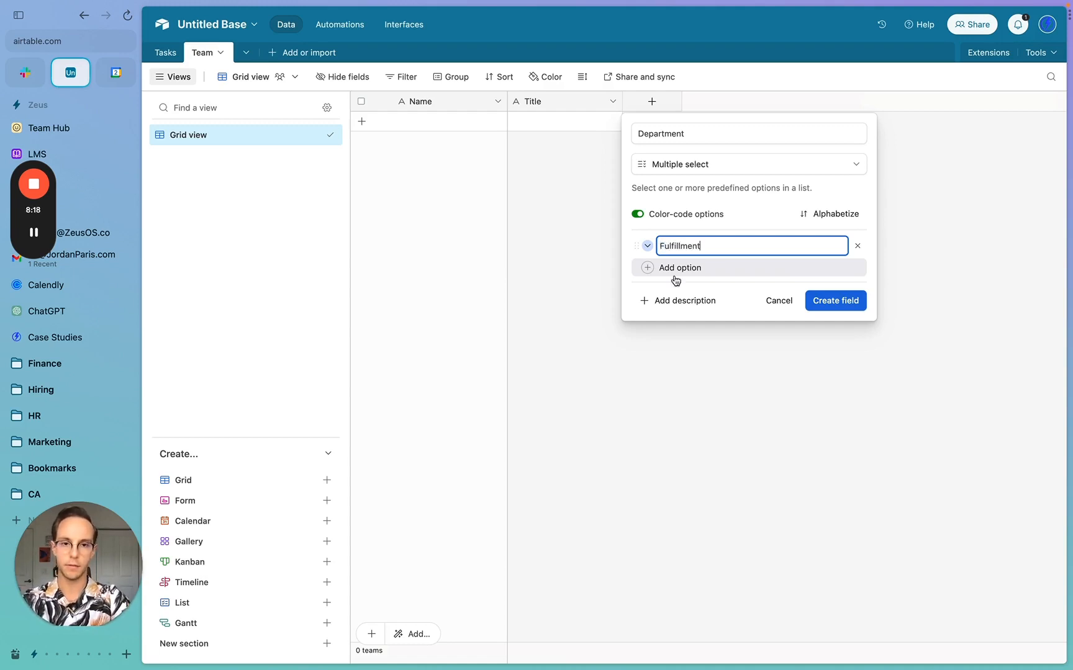
left_click(682, 268)
type("Admin")
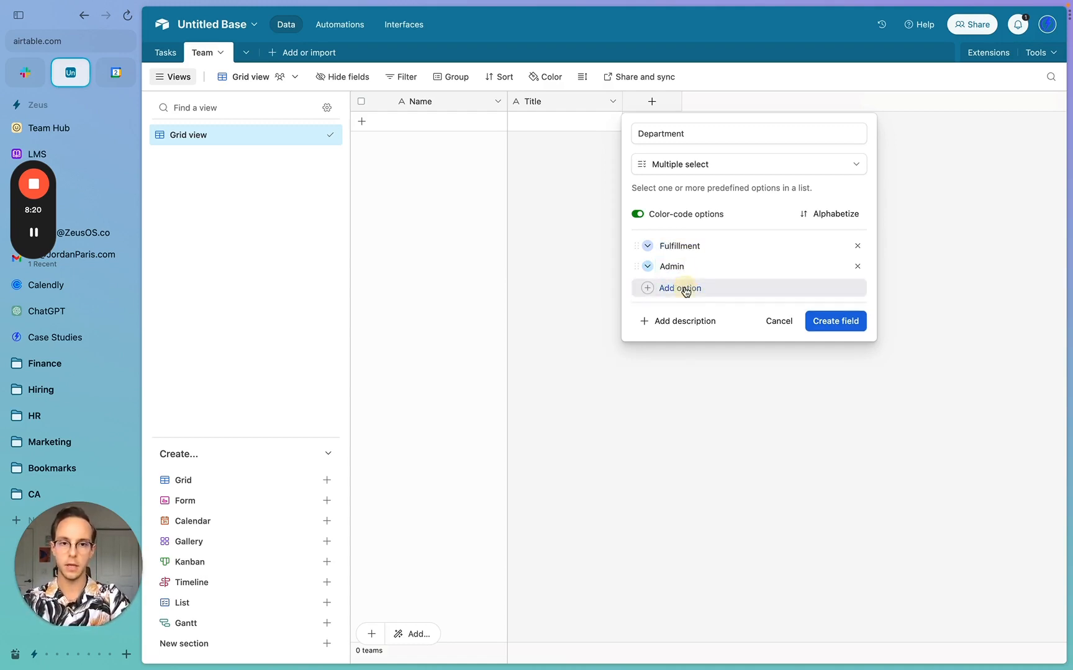
left_click(682, 288)
type("HR")
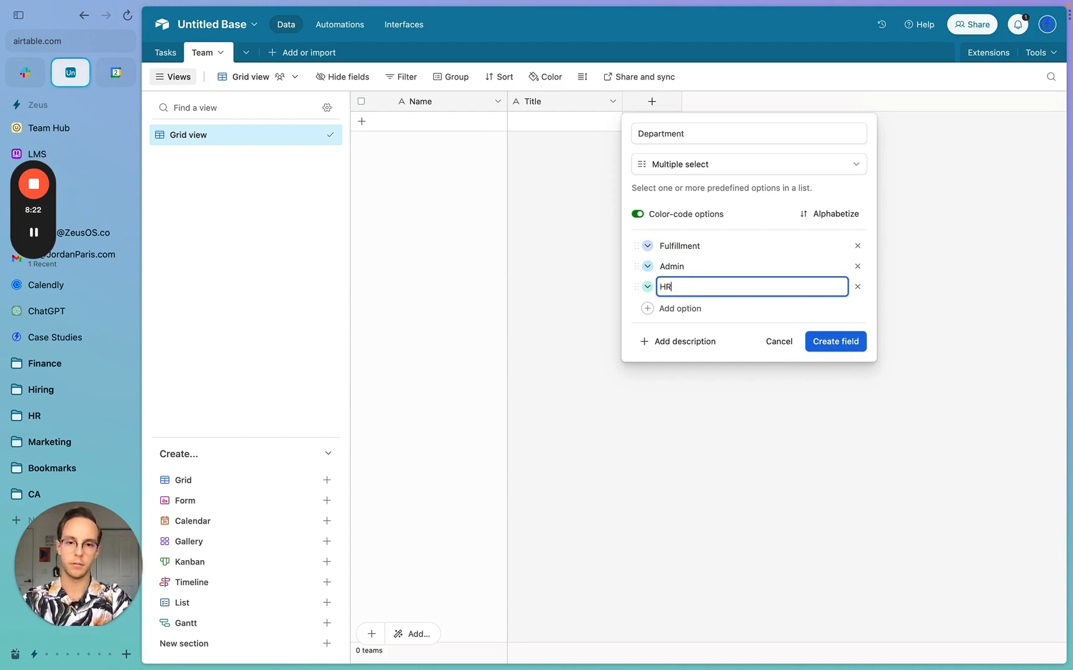
left_click(685, 308)
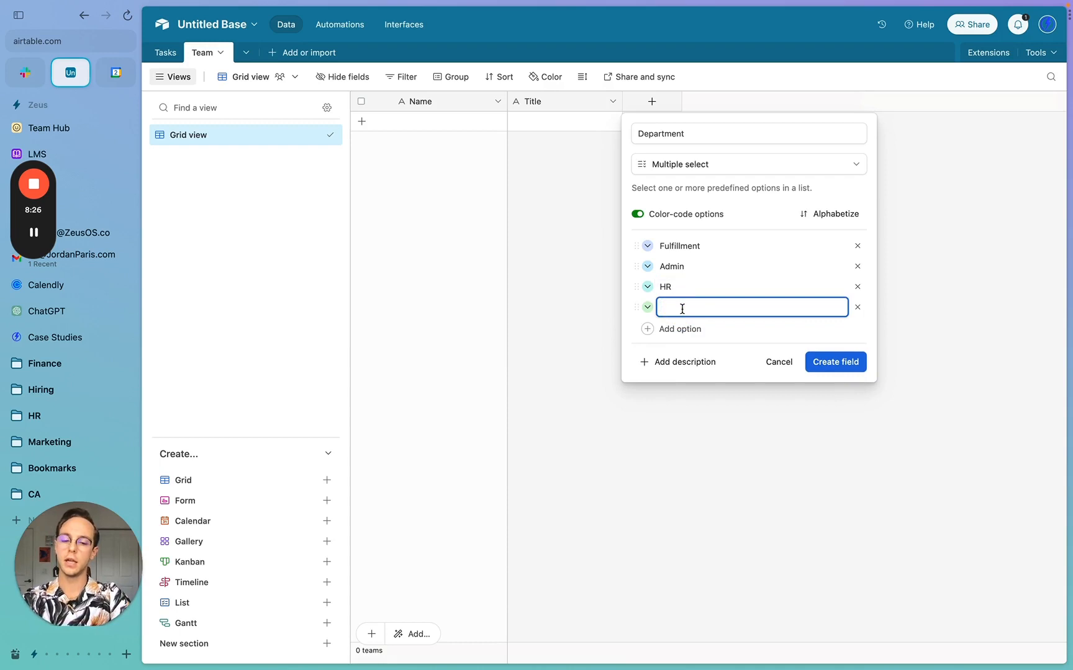
type("Executive")
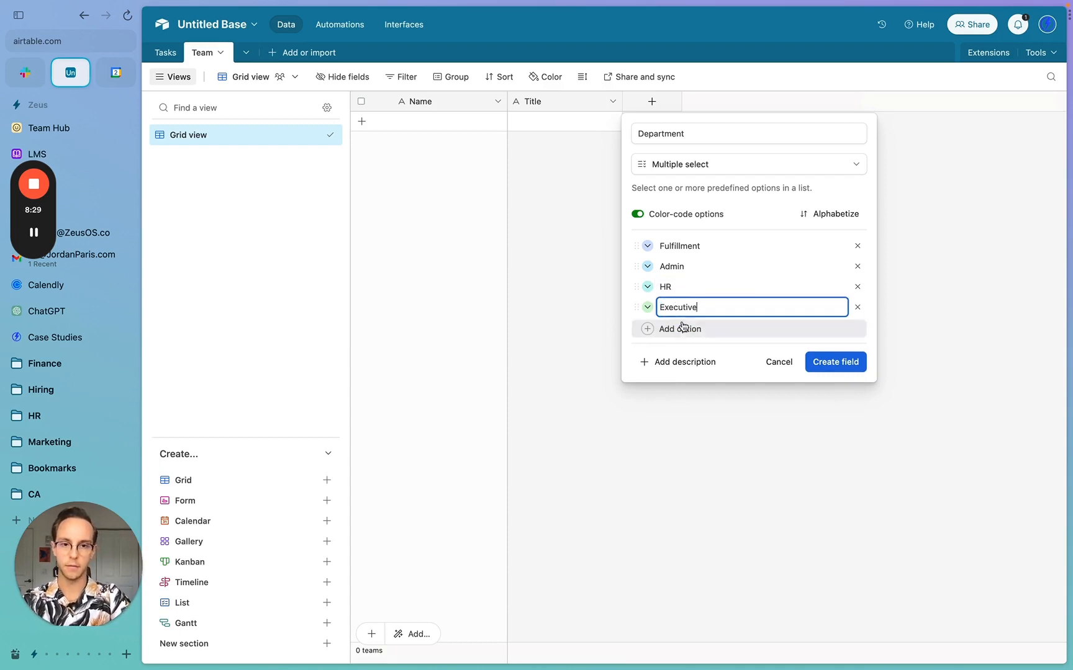
left_click(682, 327)
type("Sales")
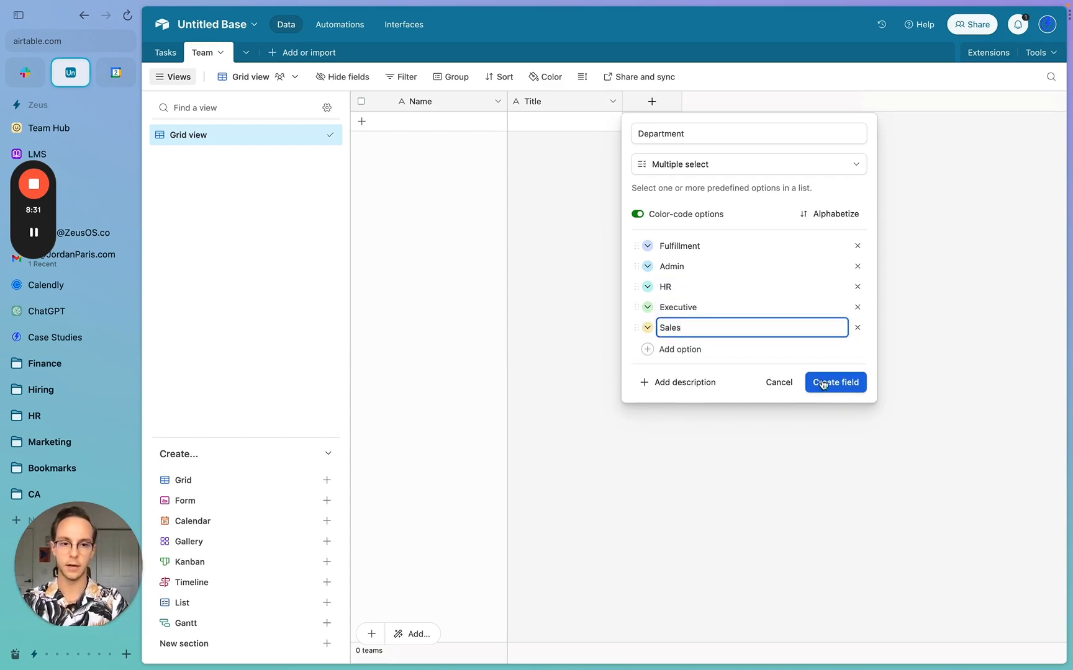
left_click(647, 308)
left_click(649, 308)
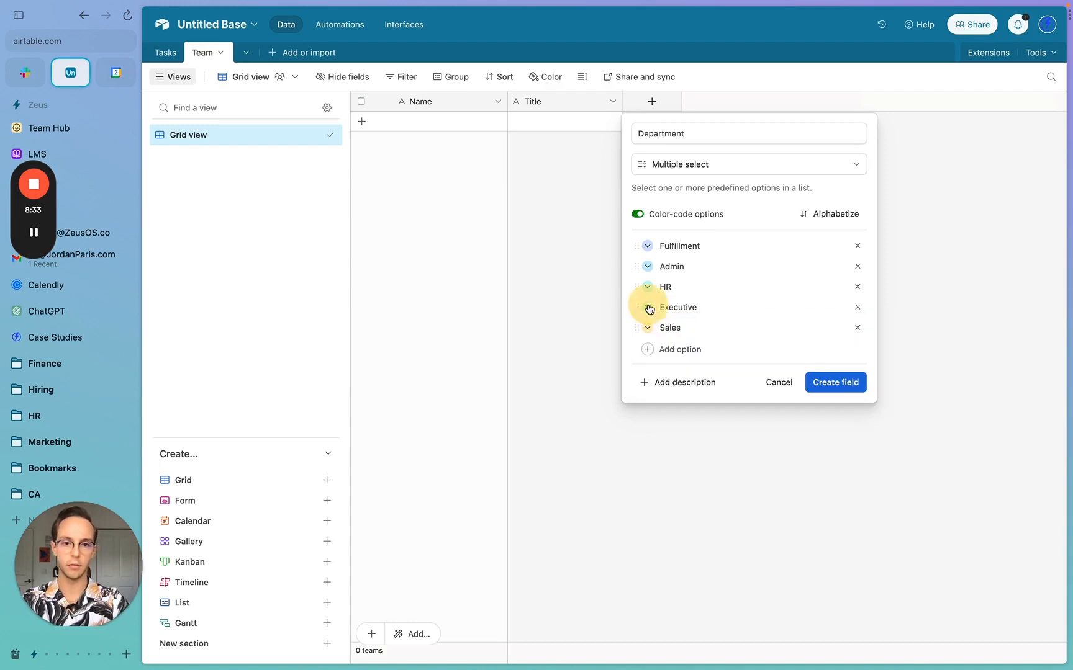
left_click(831, 382)
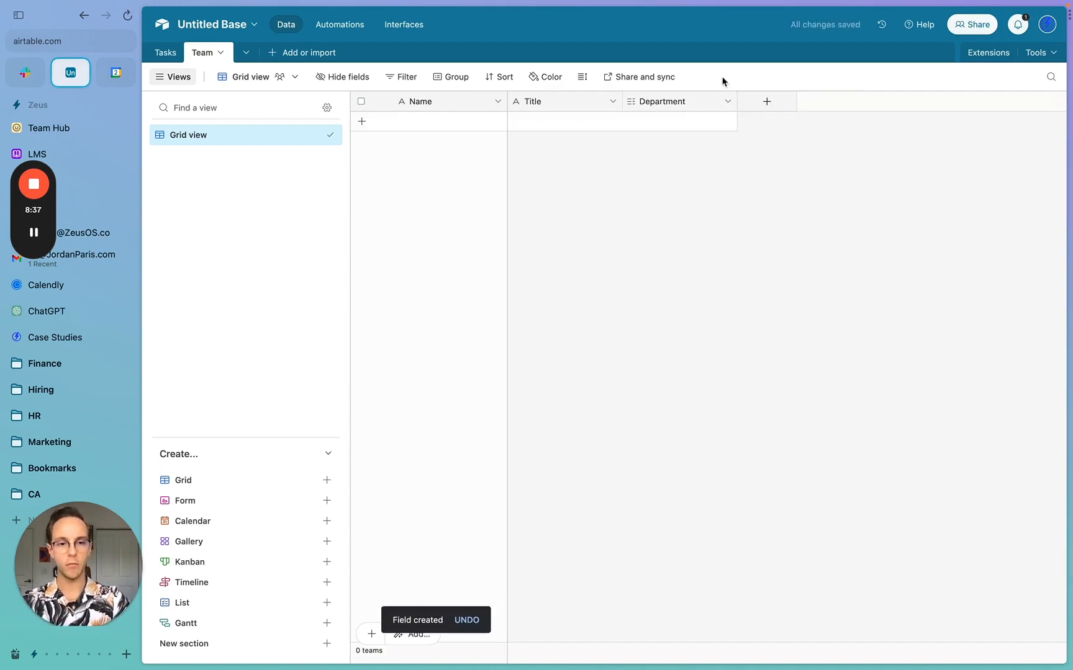
- Add a Reports to field linking to records in the Team table
left_click(763, 101)
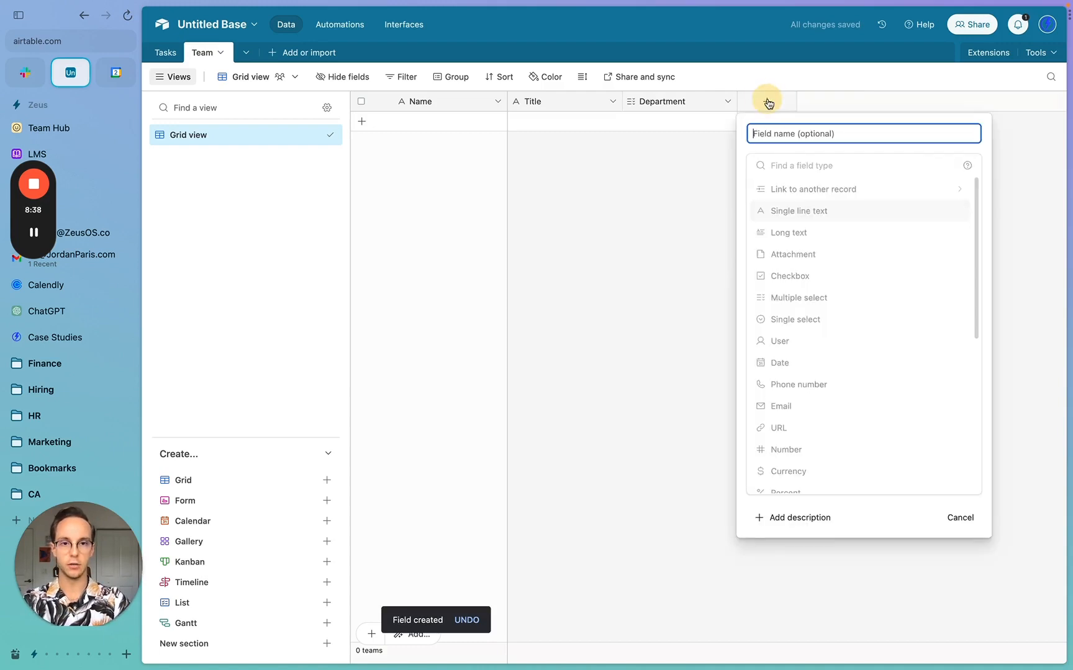
left_click(778, 164)
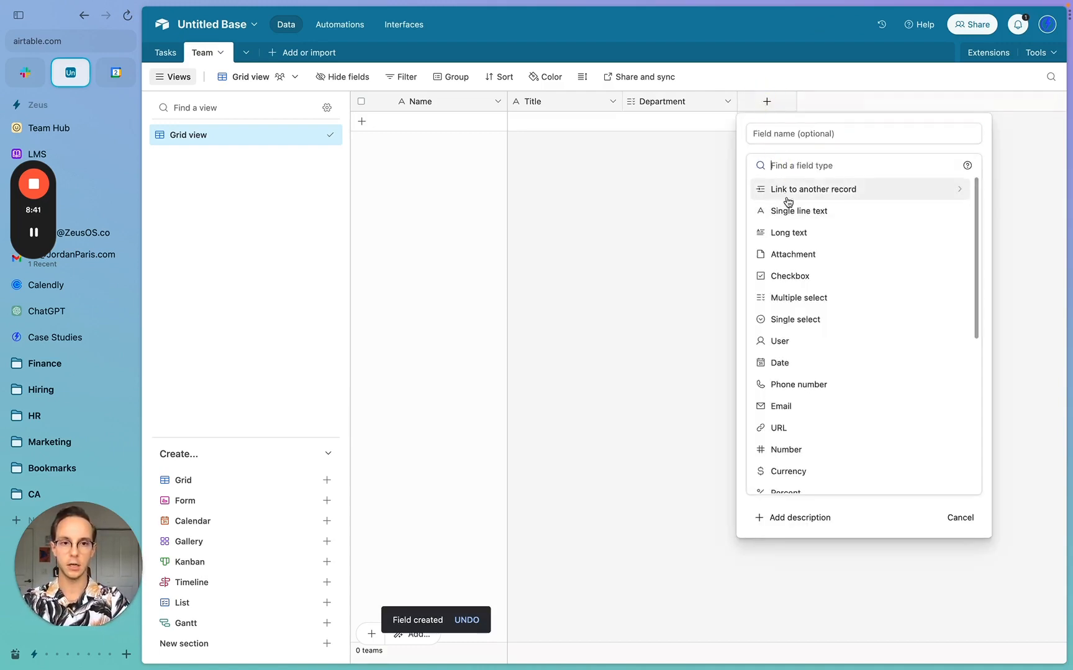
left_click(816, 134)
type("Report")
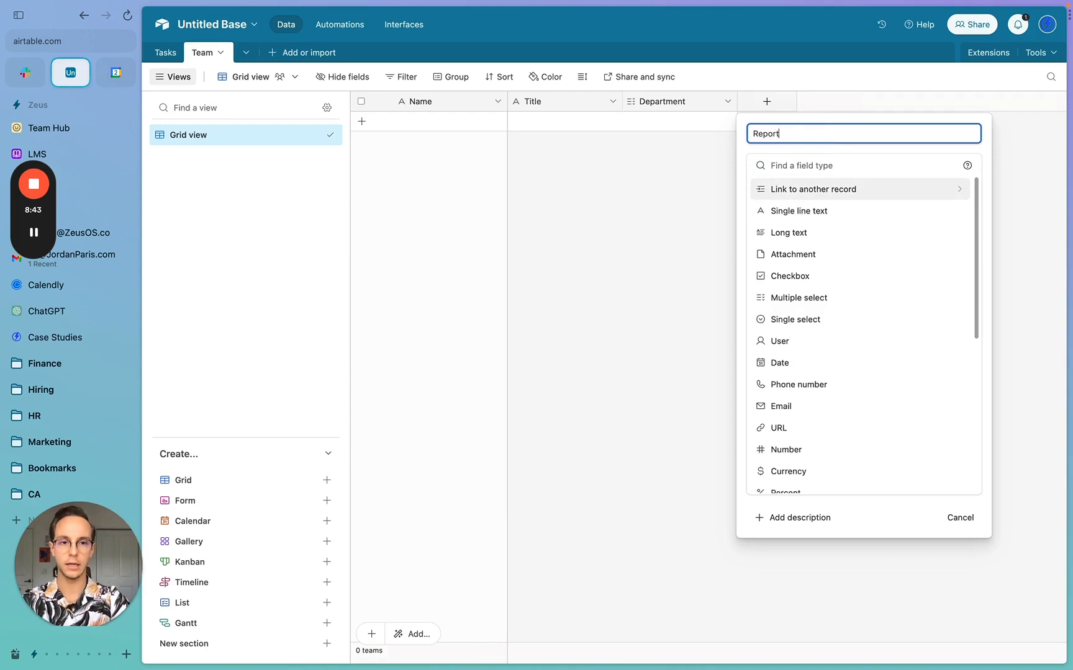
type("s to")
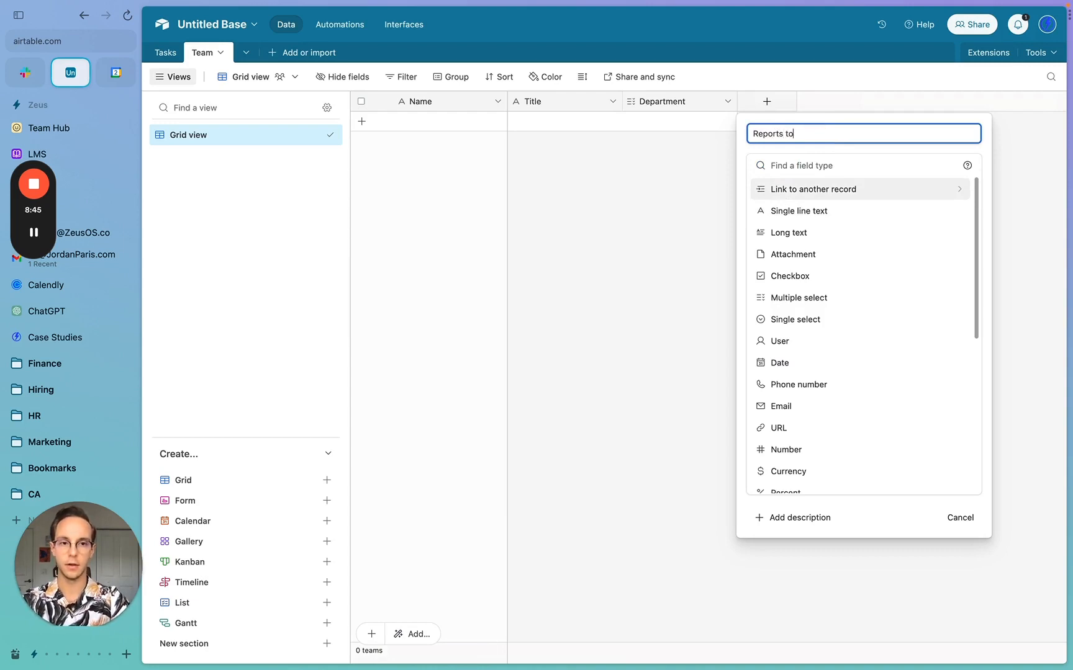
left_click(810, 197)
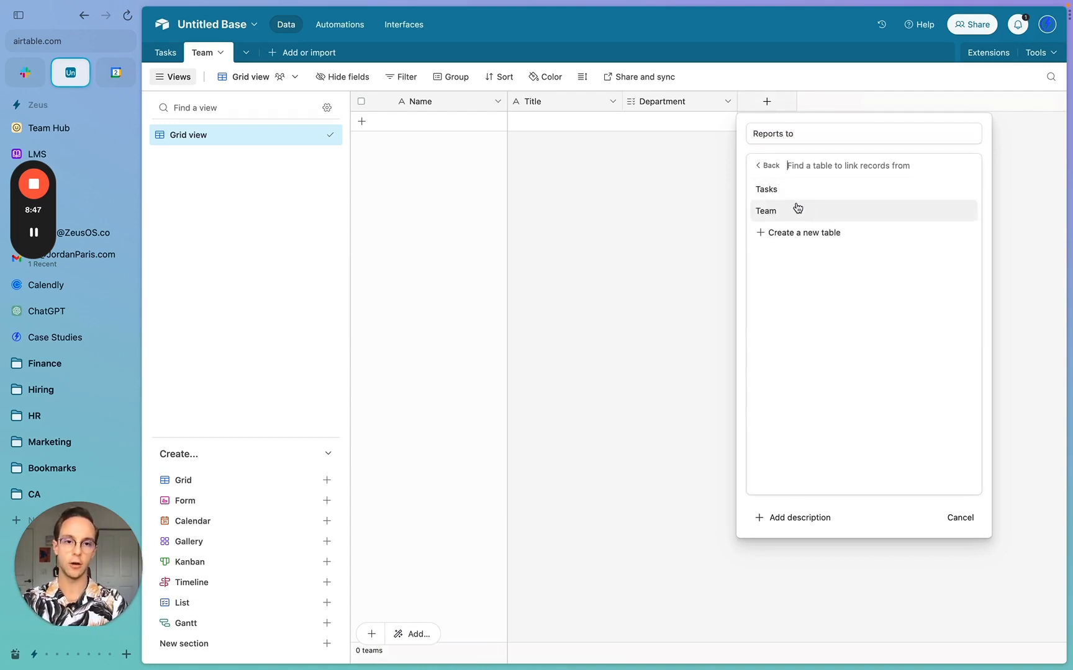
left_click(798, 209)
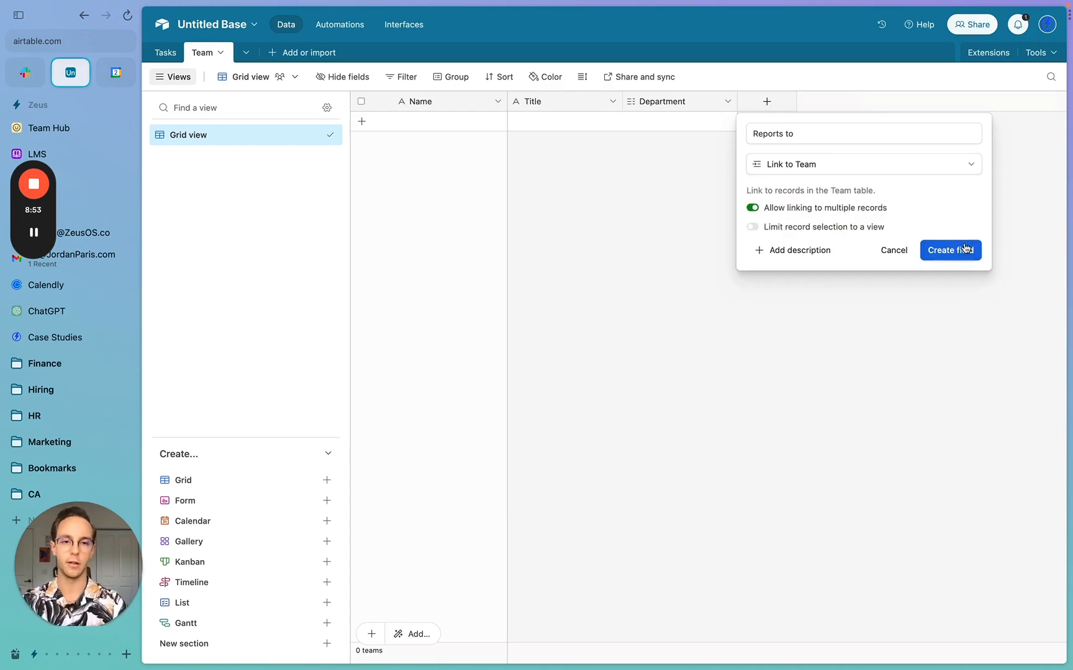
left_click(966, 248)
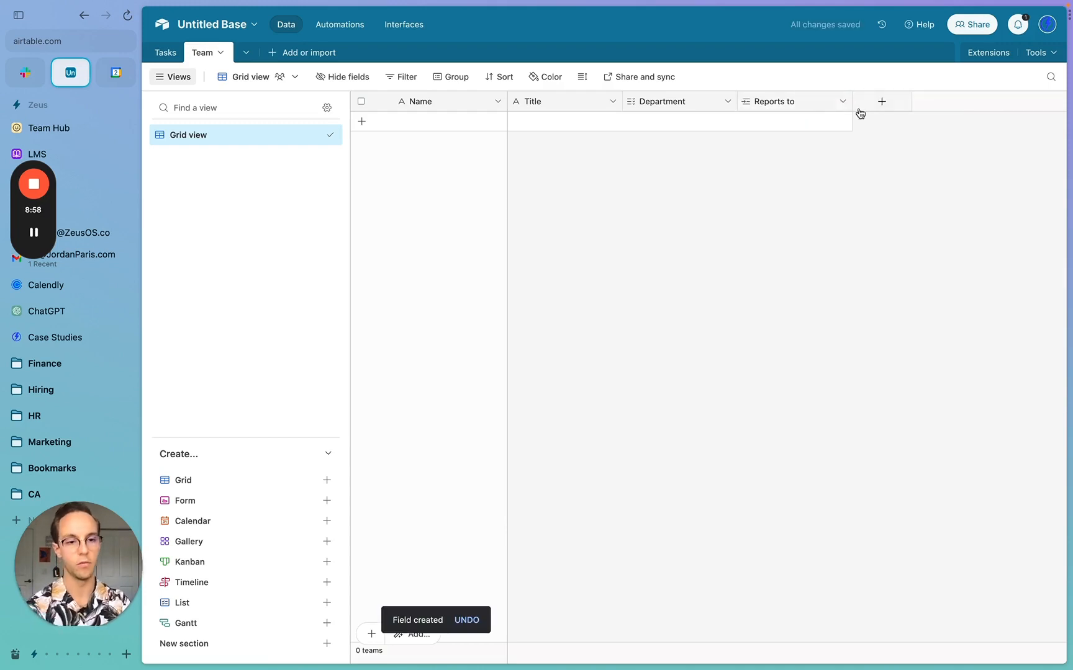
- Add an Email field of type Email
left_click(863, 106)
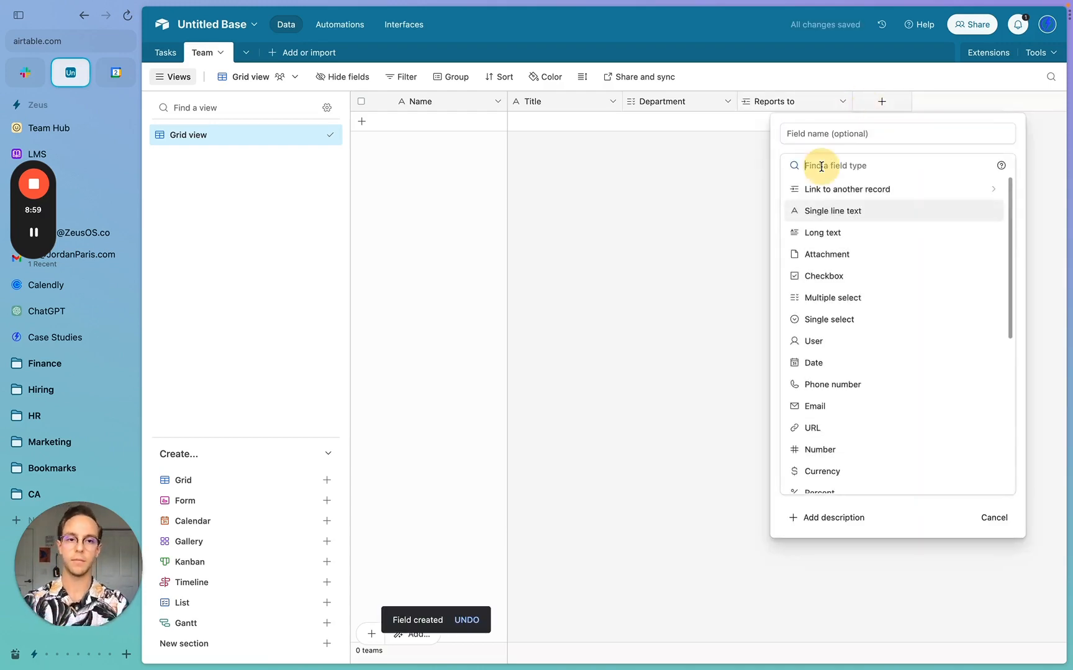
type("Email")
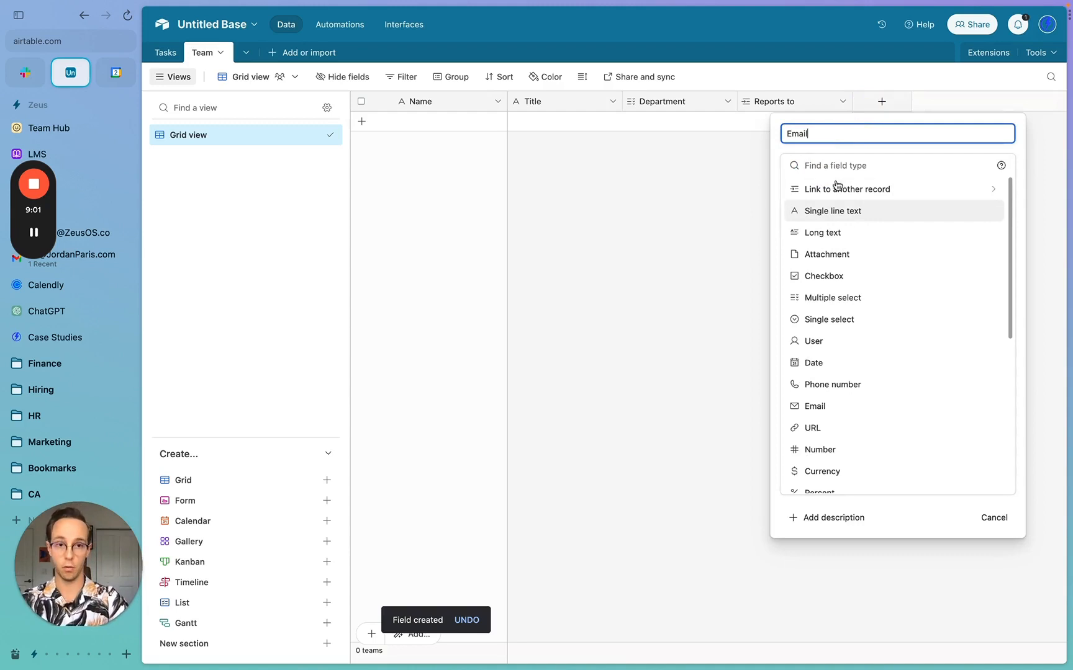
left_click(839, 164)
type("ema")
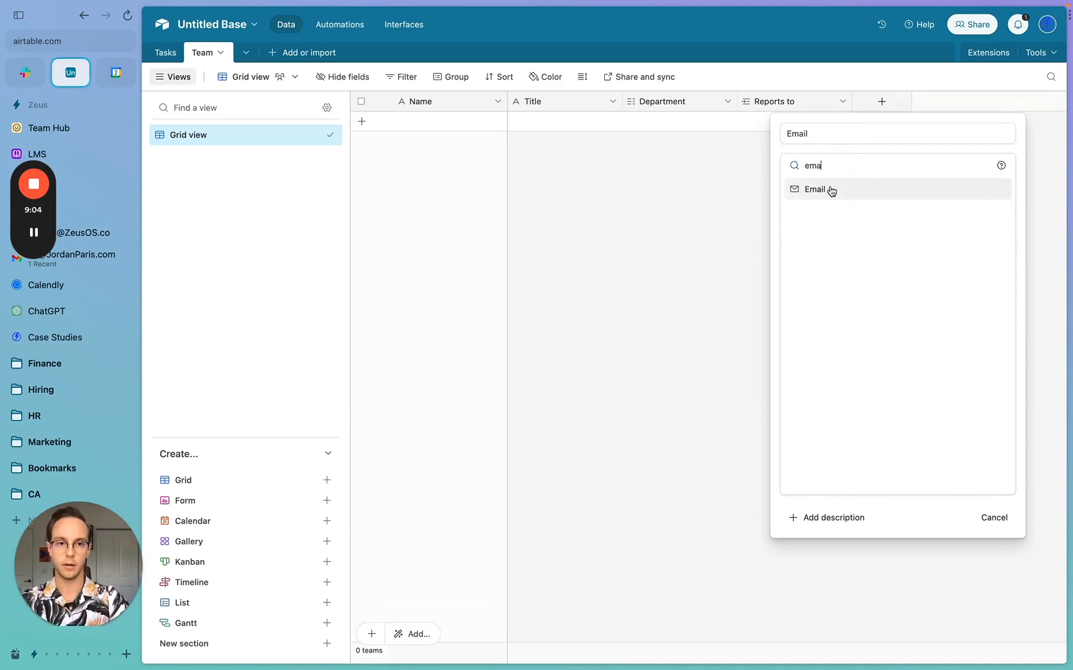
left_click(828, 190)
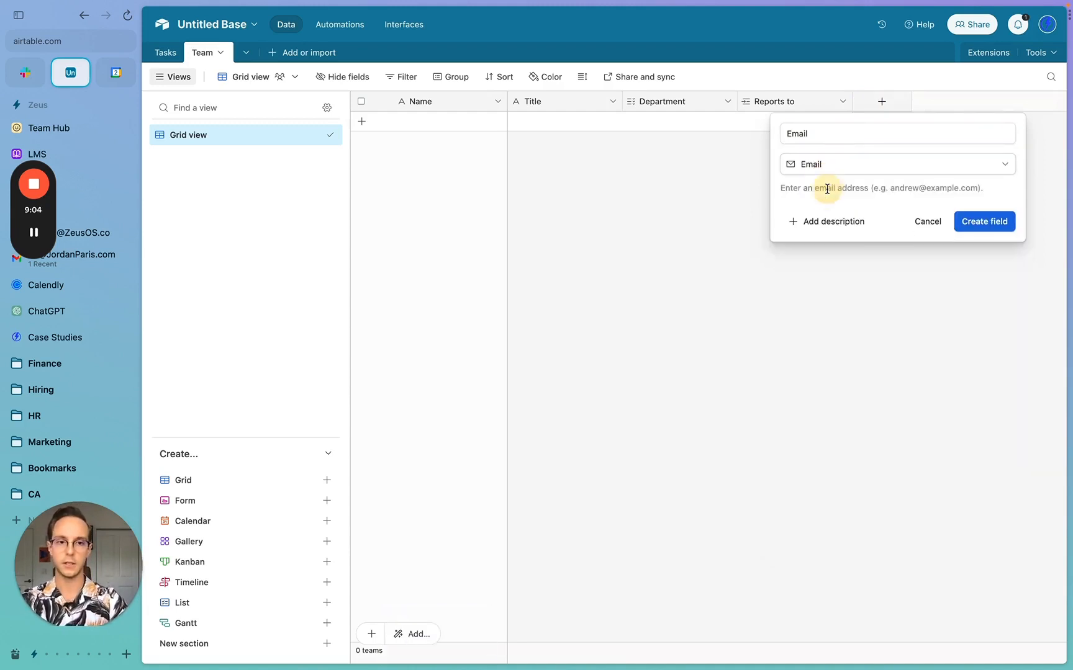
left_click(987, 225)
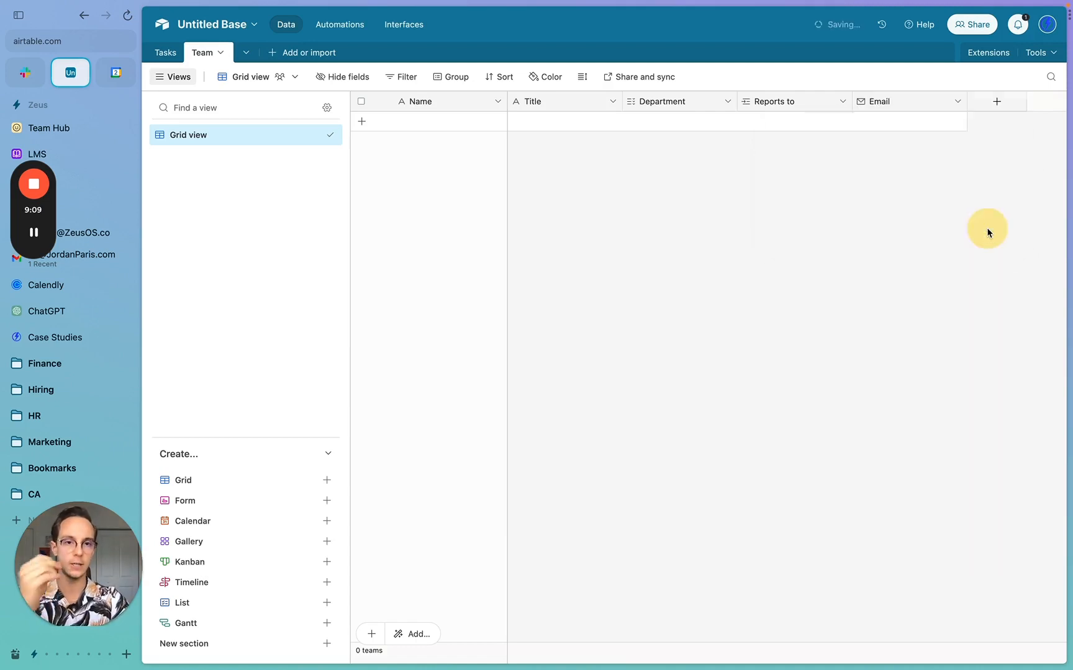
- Add a Slack ID field of type single line text
left_click(993, 101)
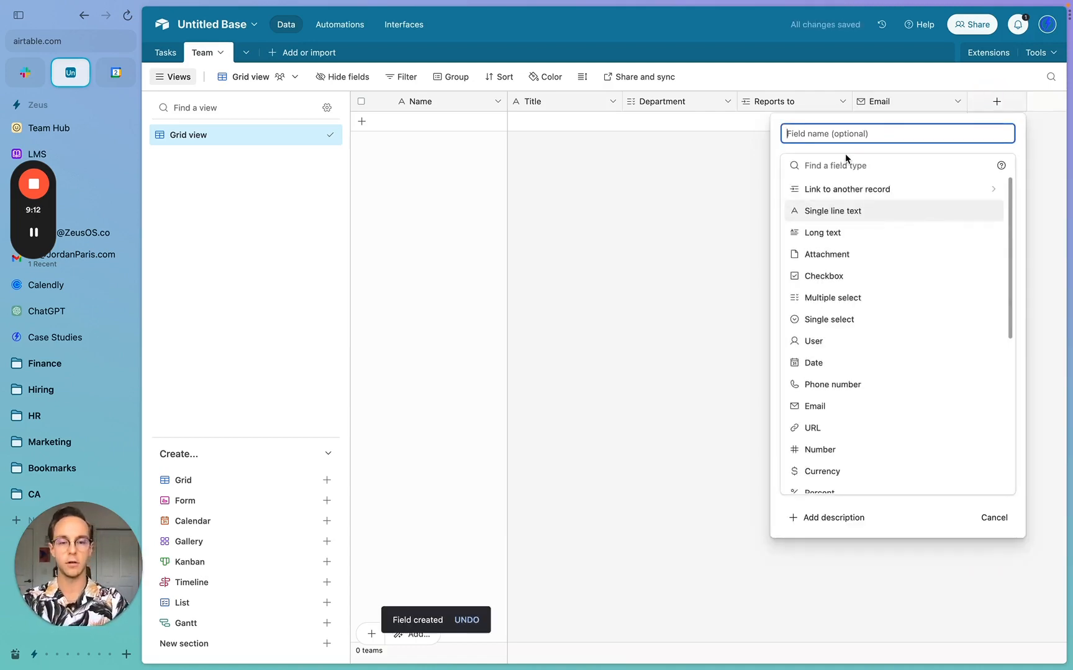
type("Slack ID")
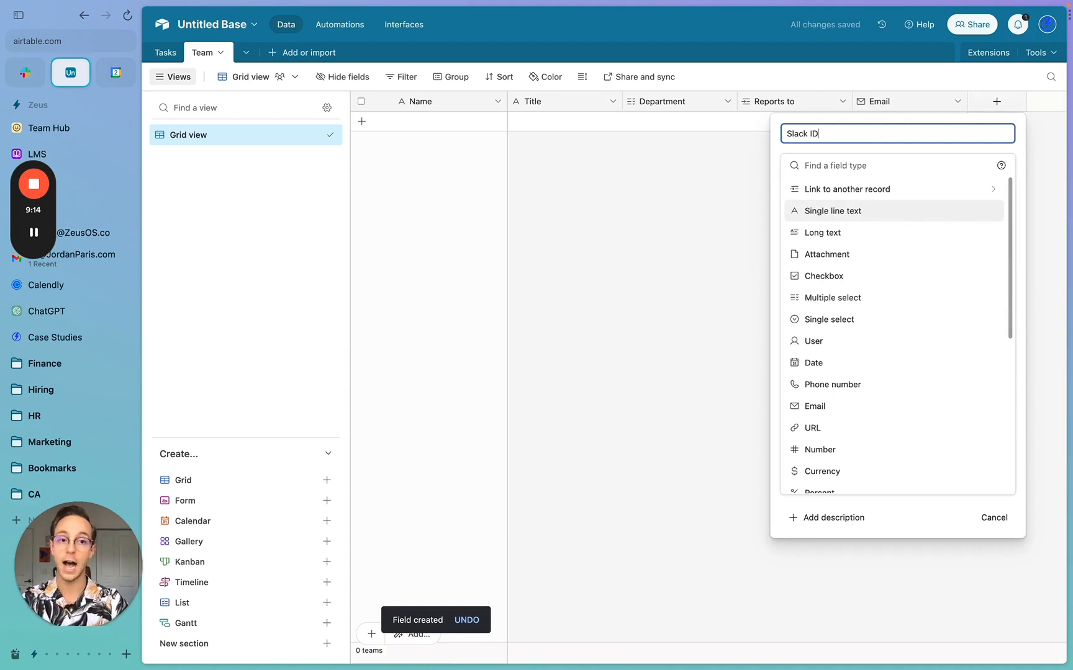
left_click(843, 166)
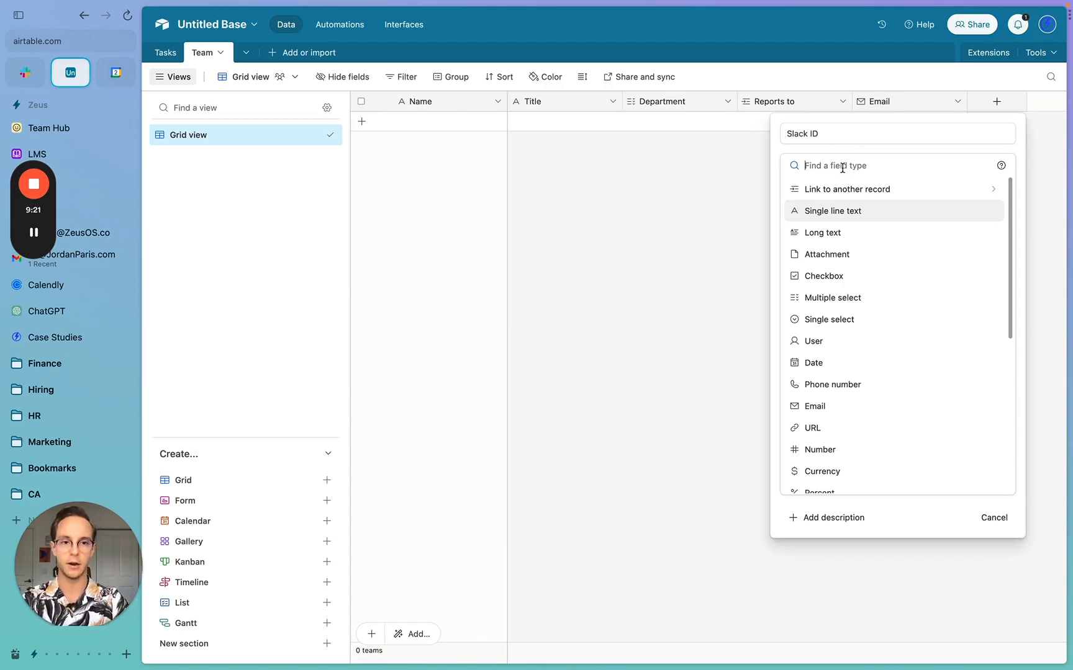
type("si")
left_click(857, 191)
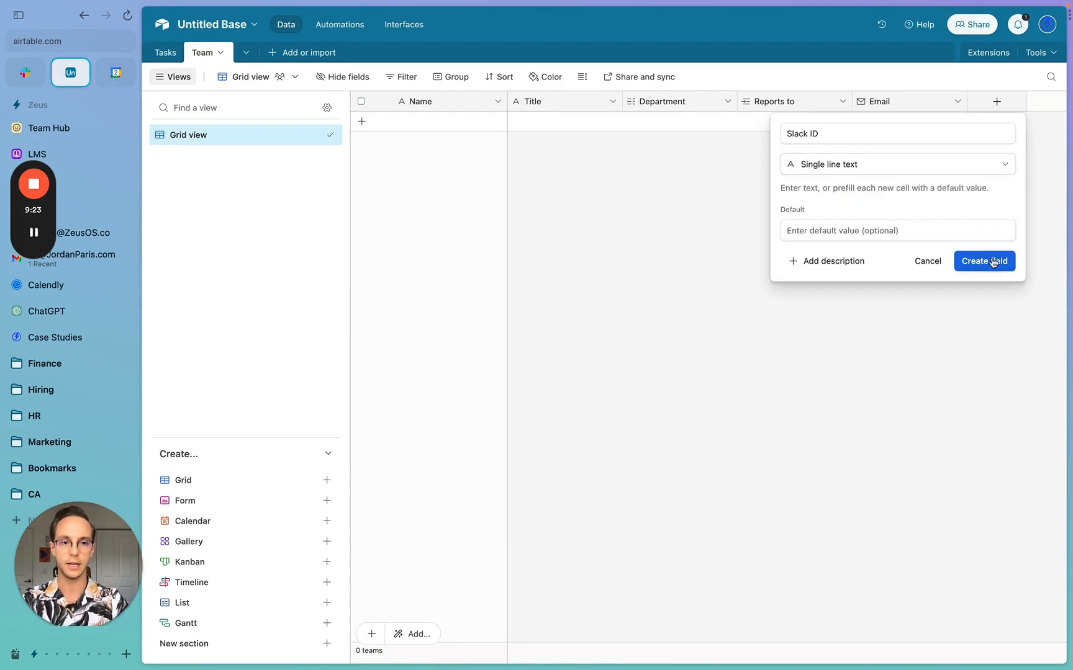
left_click(994, 262)
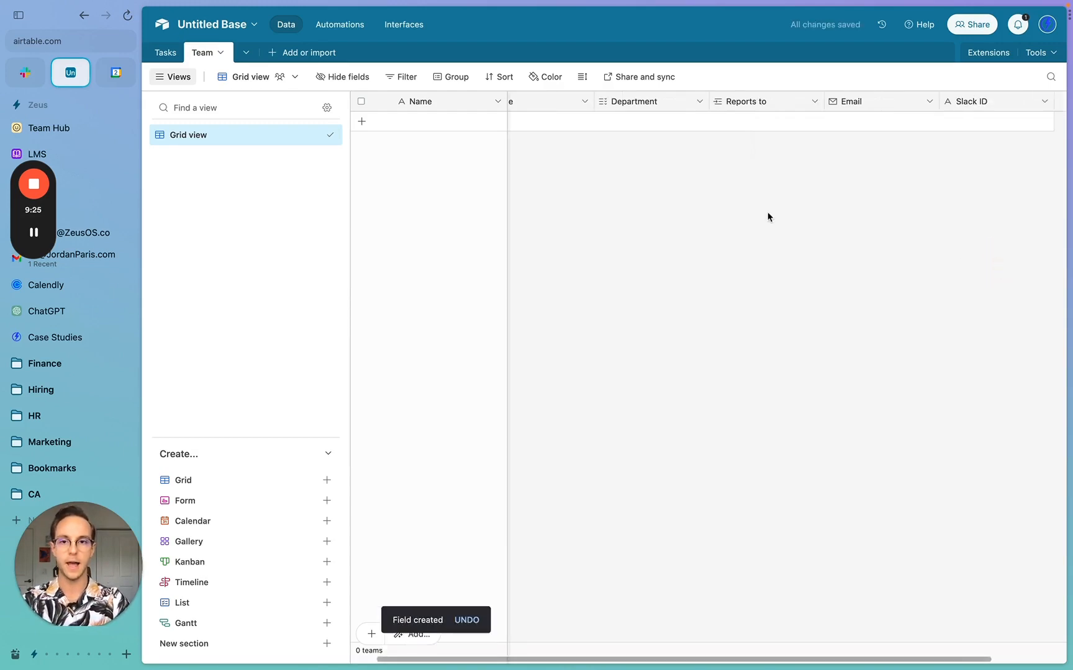
scroll(766, 216, "left", 1)
- Add the first Team record, a Founder in Executive, then switch to Slack
left_click(429, 124)
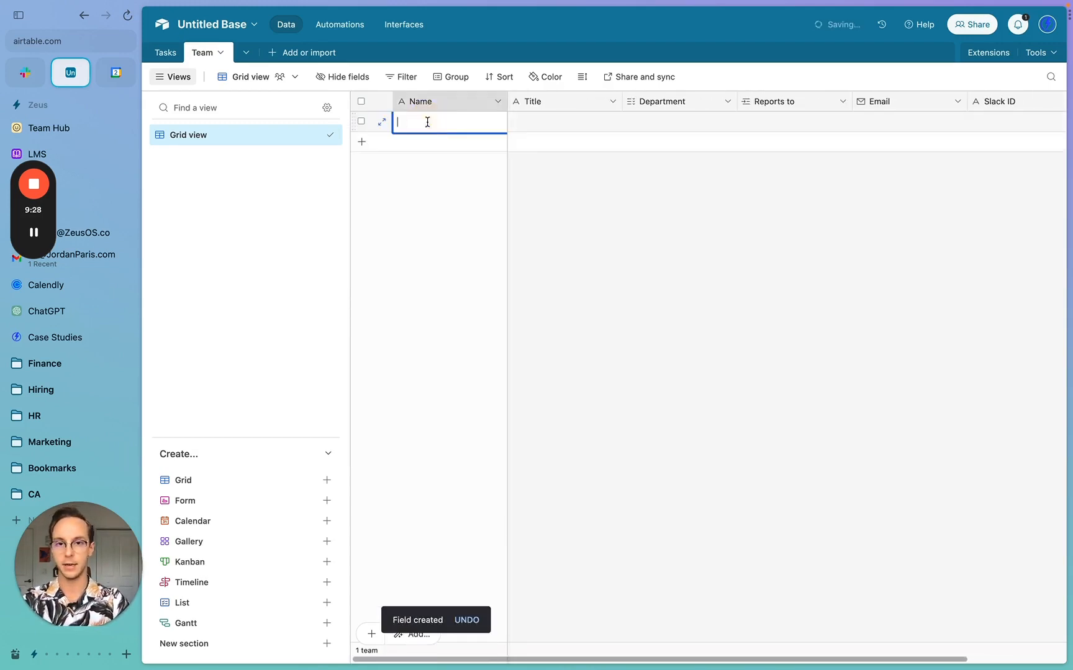
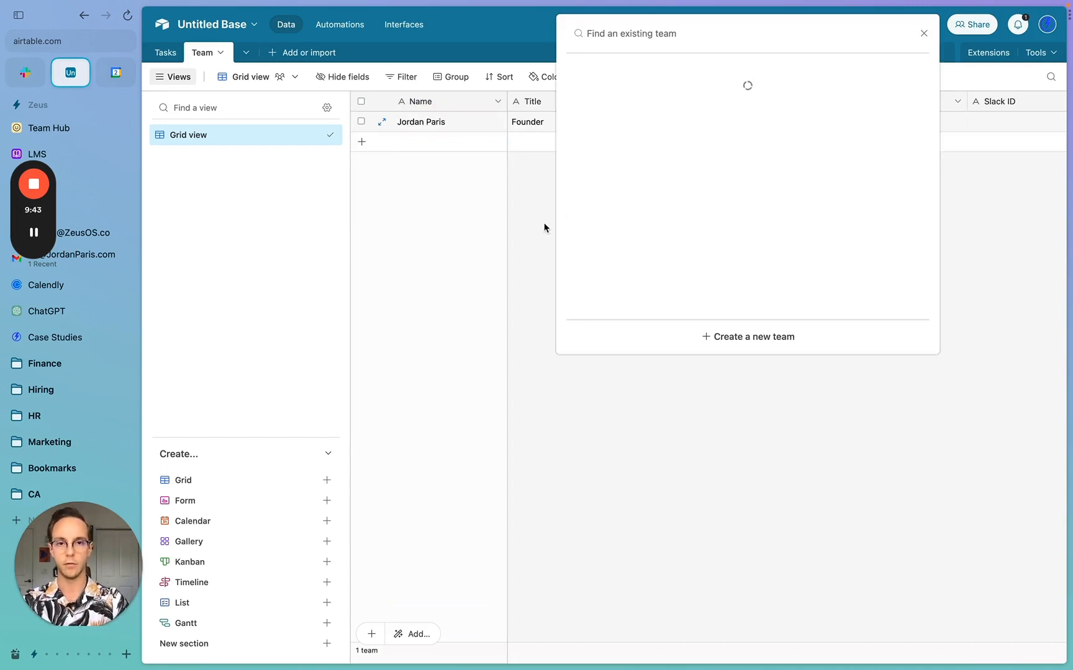
left_click(540, 227)
left_click(903, 127)
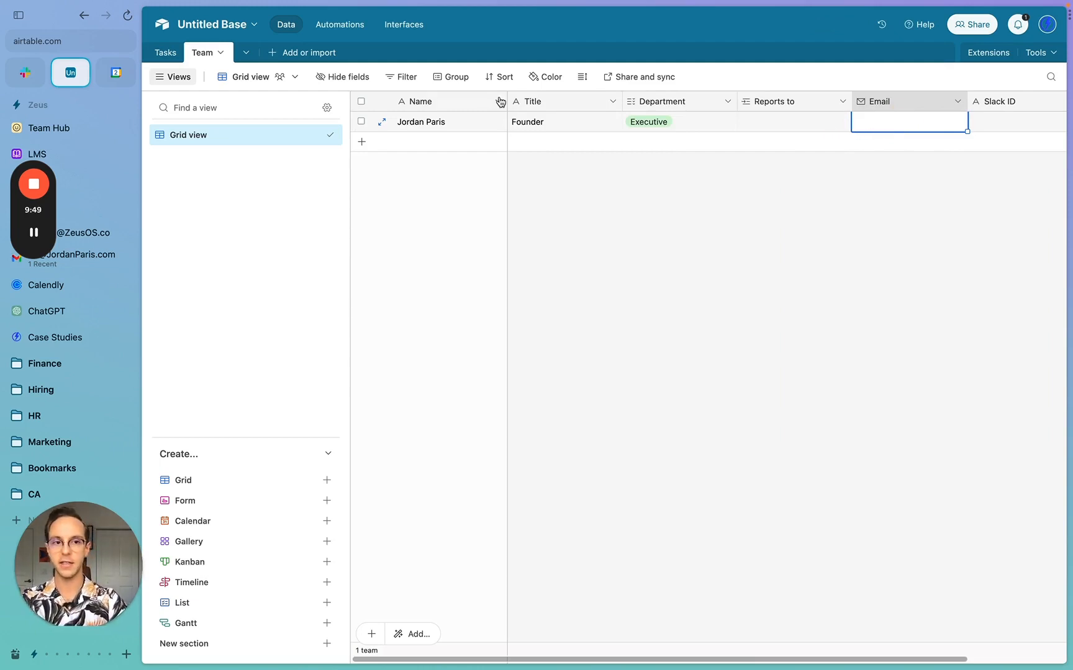
left_click(27, 75)
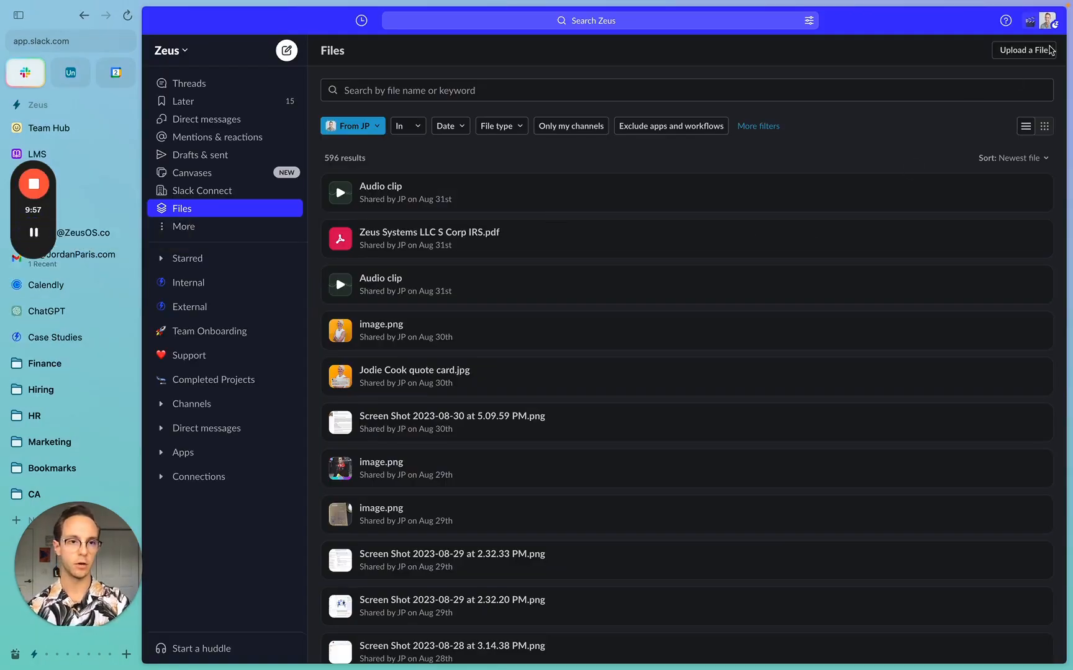
- Copy your own Slack member ID from your profile's more-options menu
left_click(1045, 25)
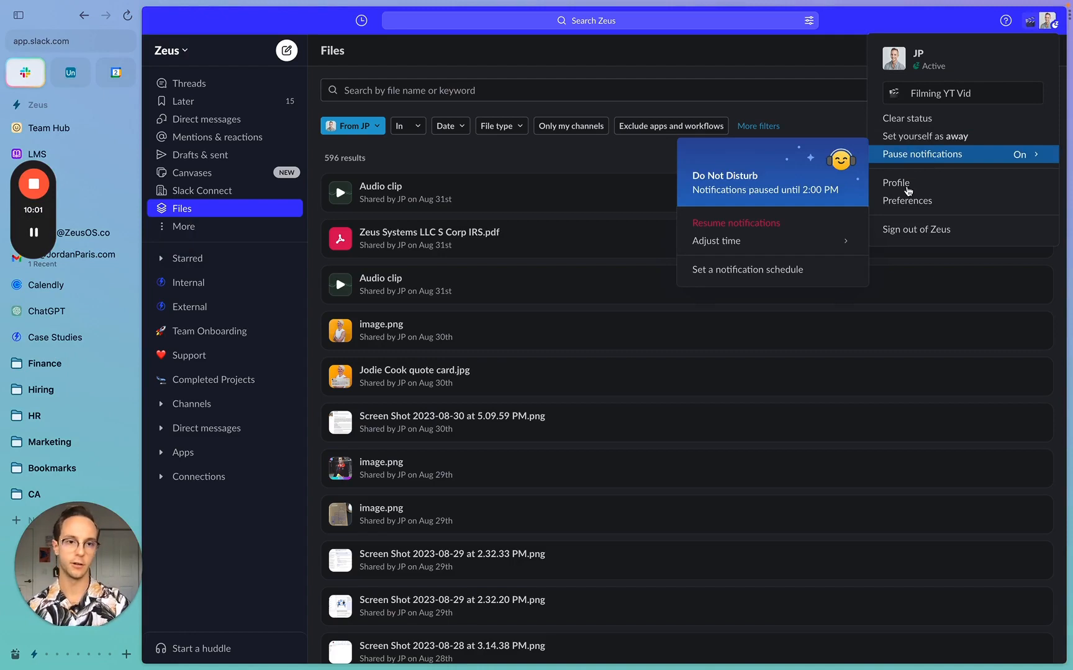
left_click(896, 183)
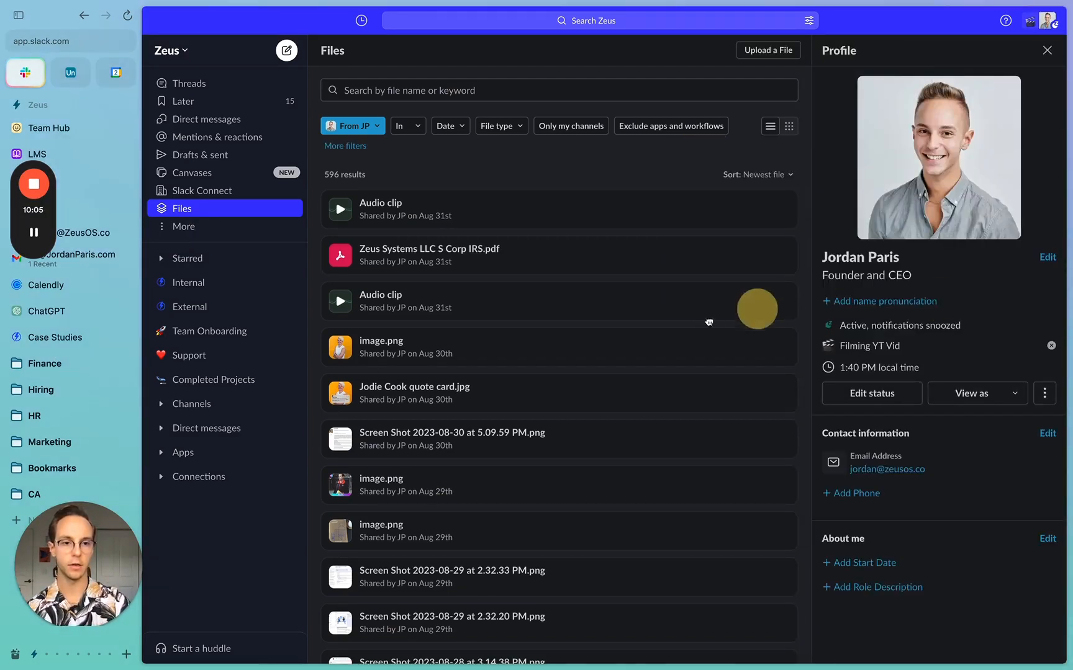
left_click(1045, 395)
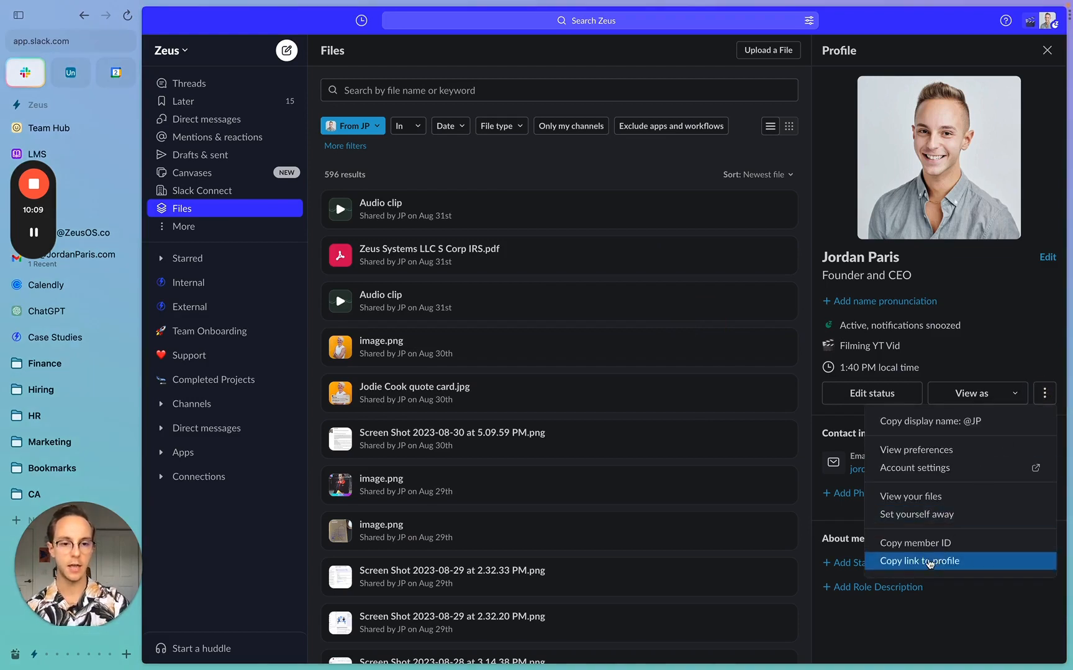
left_click(928, 544)
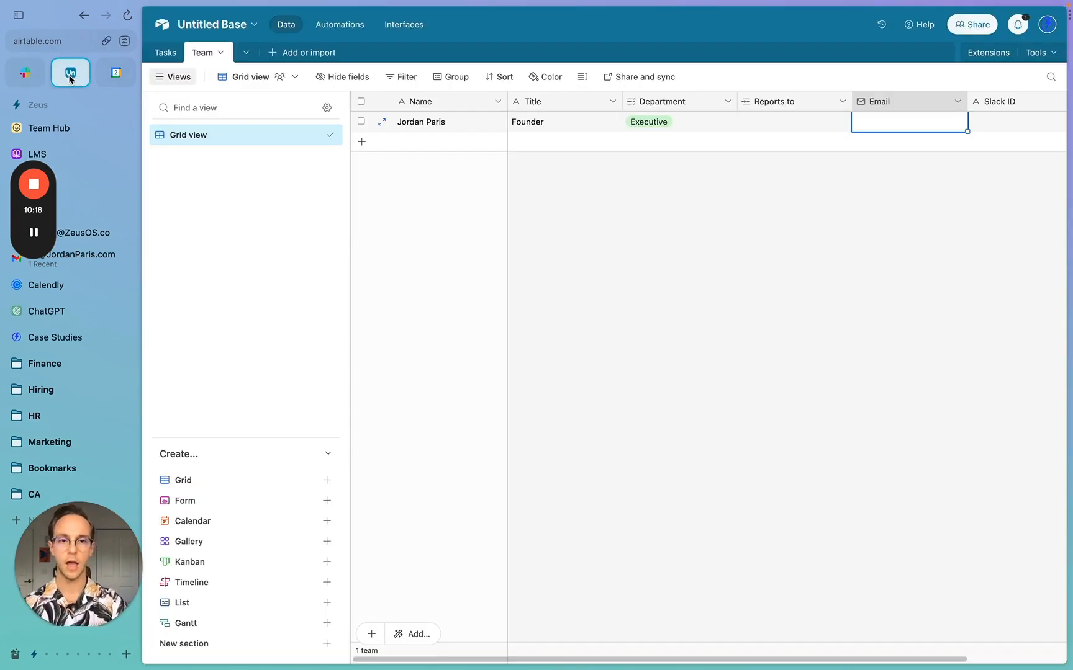
- Paste the copied Slack member ID and enter the member's email address
left_click(989, 126)
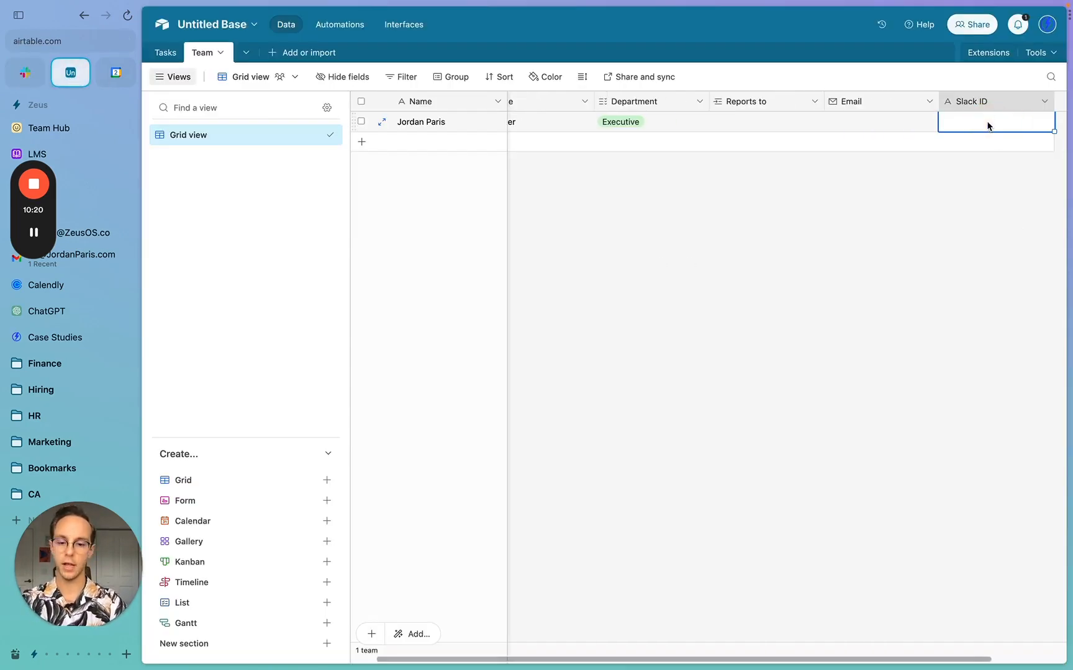
type("U04DL6ZEBAQ")
left_click(833, 122)
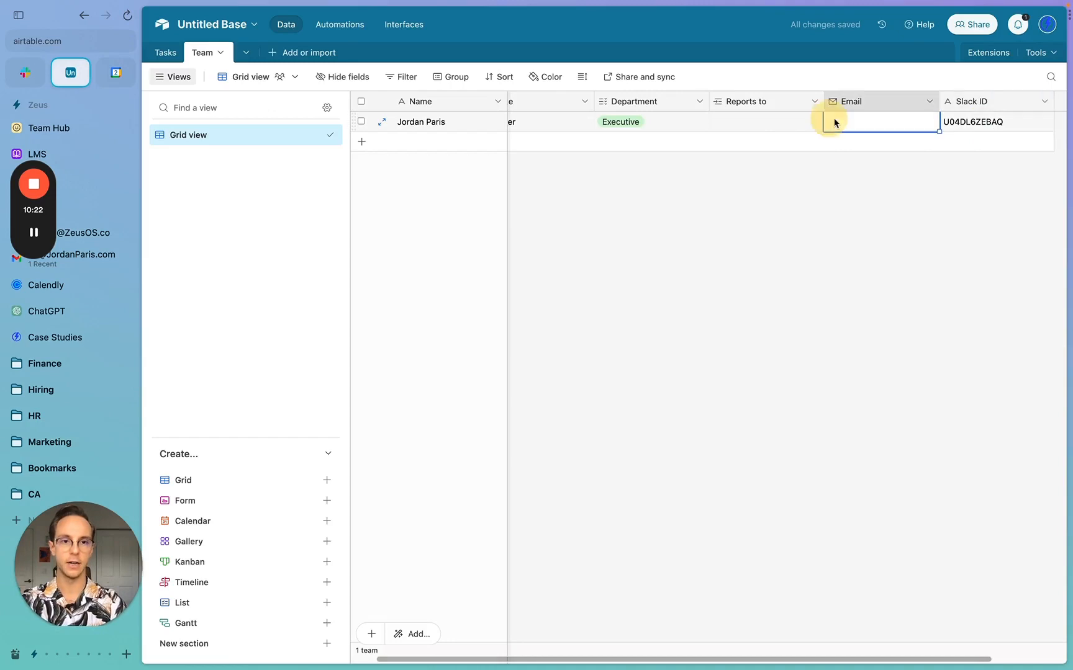
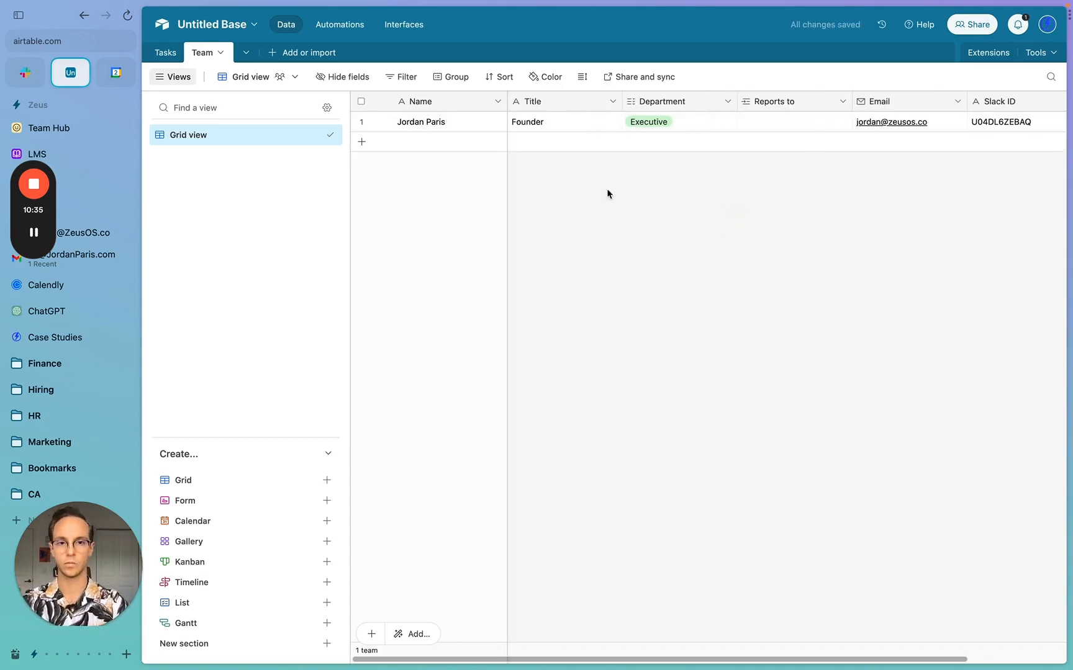
- Insert a new Photo attachment field to the left of Title
right_click(545, 108)
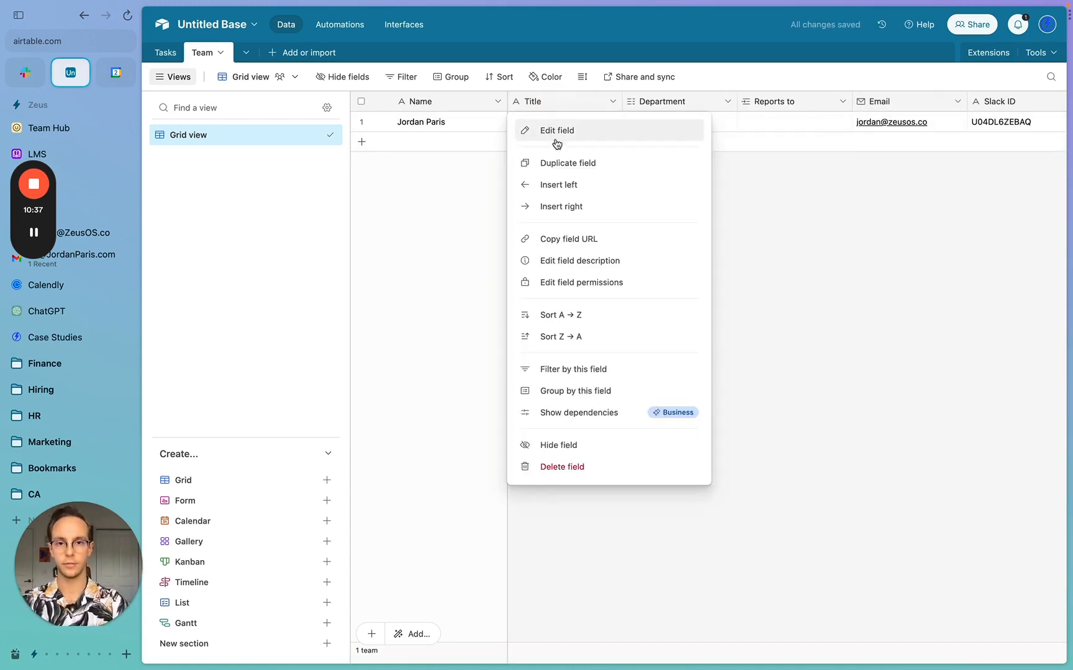
left_click(567, 185)
left_click(576, 165)
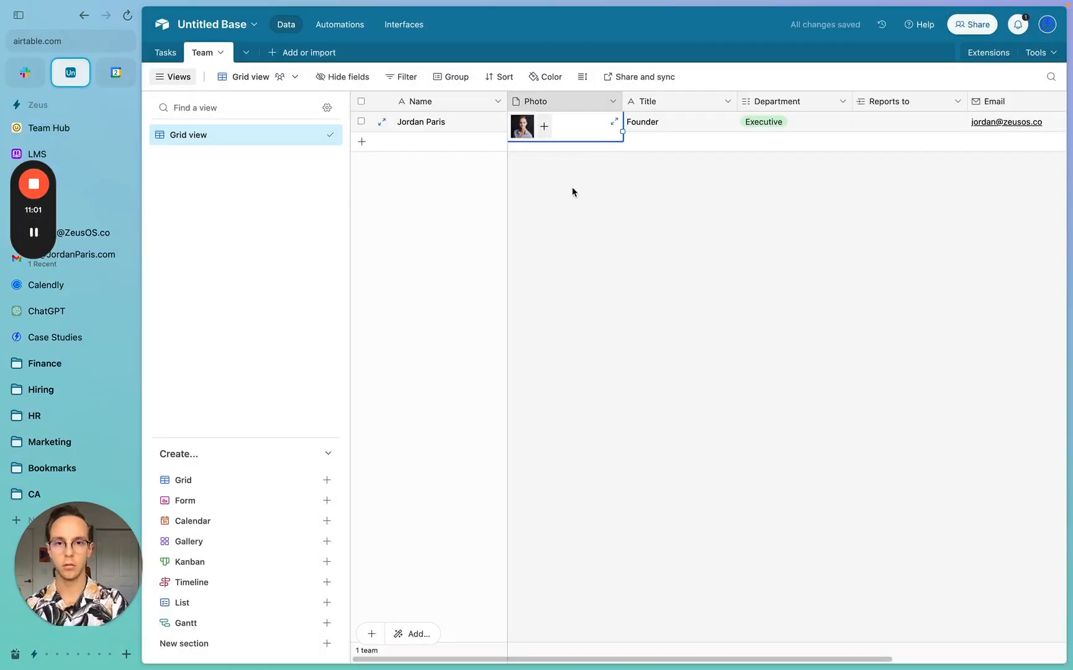
- Set the Team table's row height to Extra Tall
left_click(582, 76)
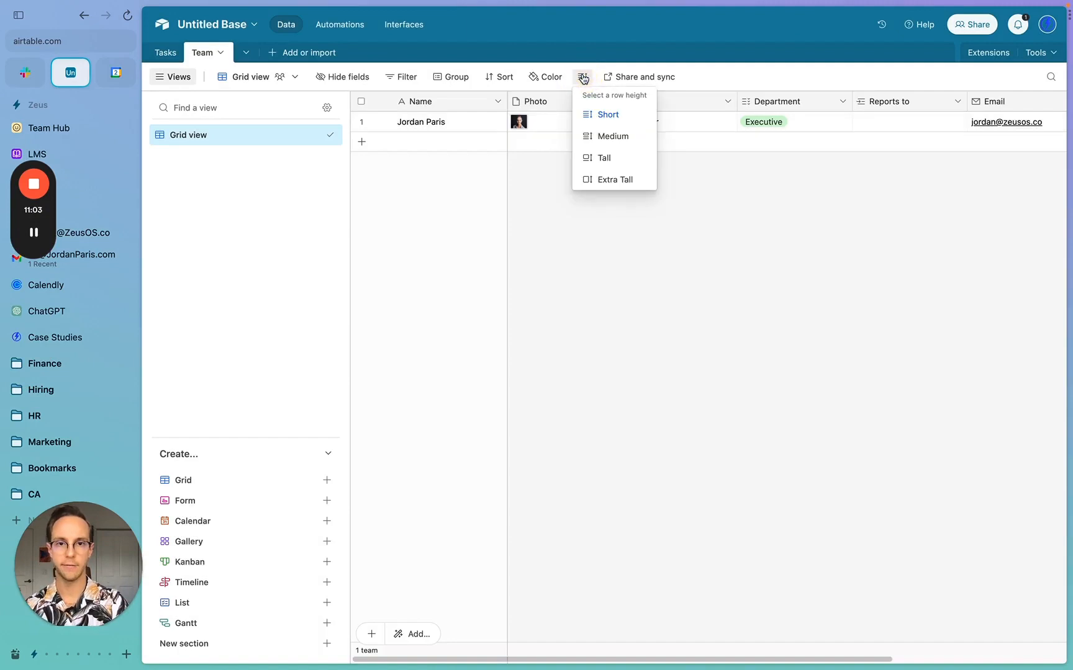
left_click(622, 158)
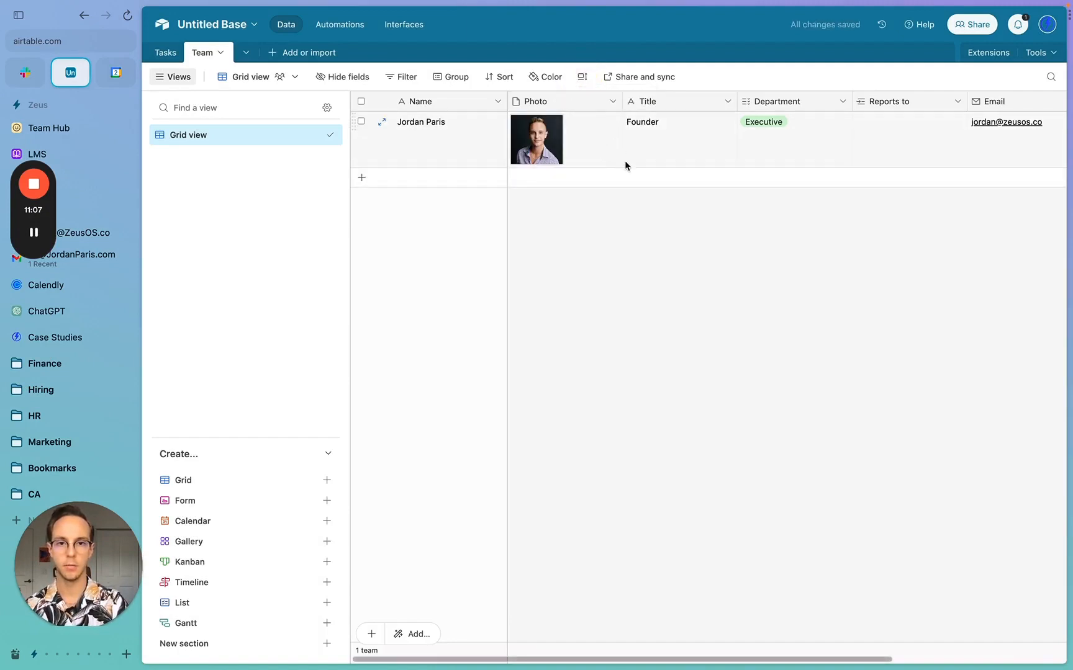
left_click(581, 77)
left_click(611, 180)
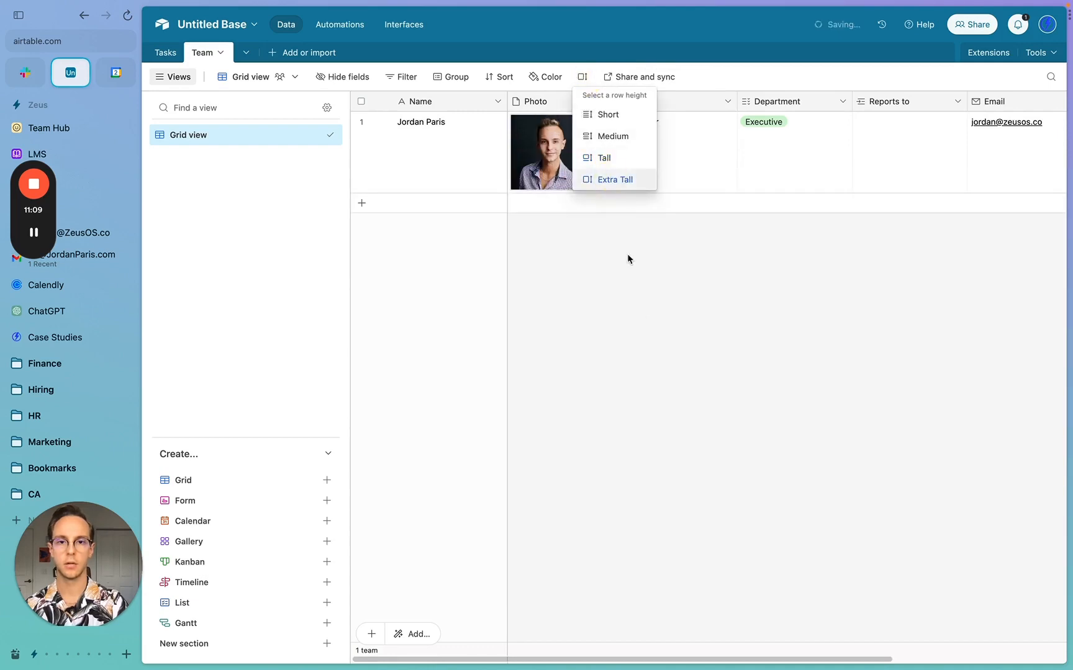
- Add a second team member and attach their photo from a web image search
left_click(426, 205)
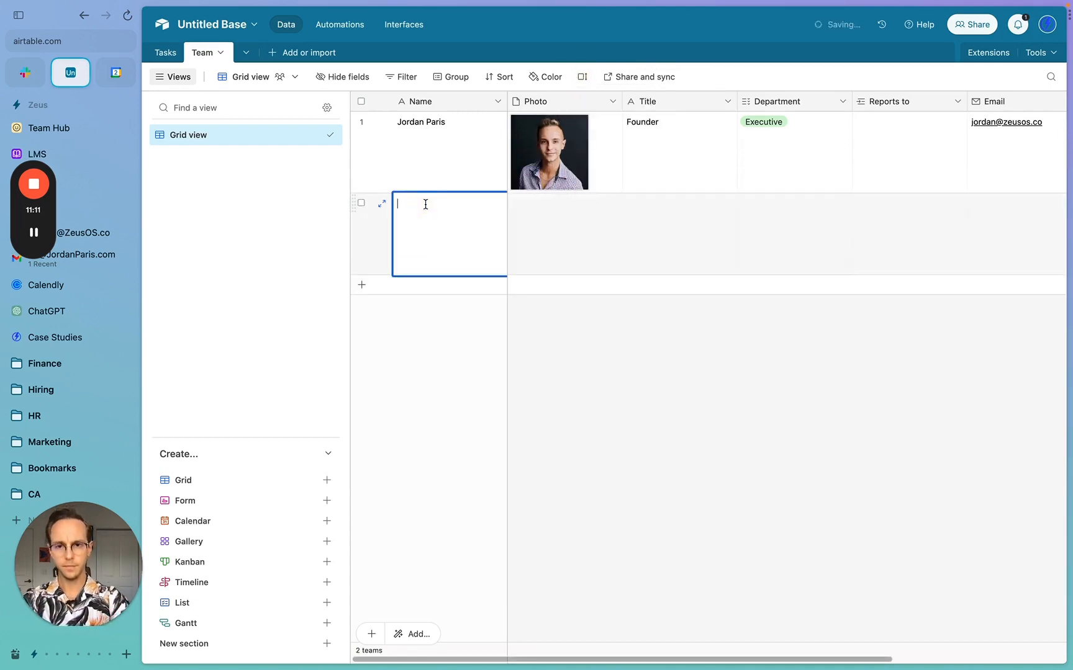
type("Neo An")
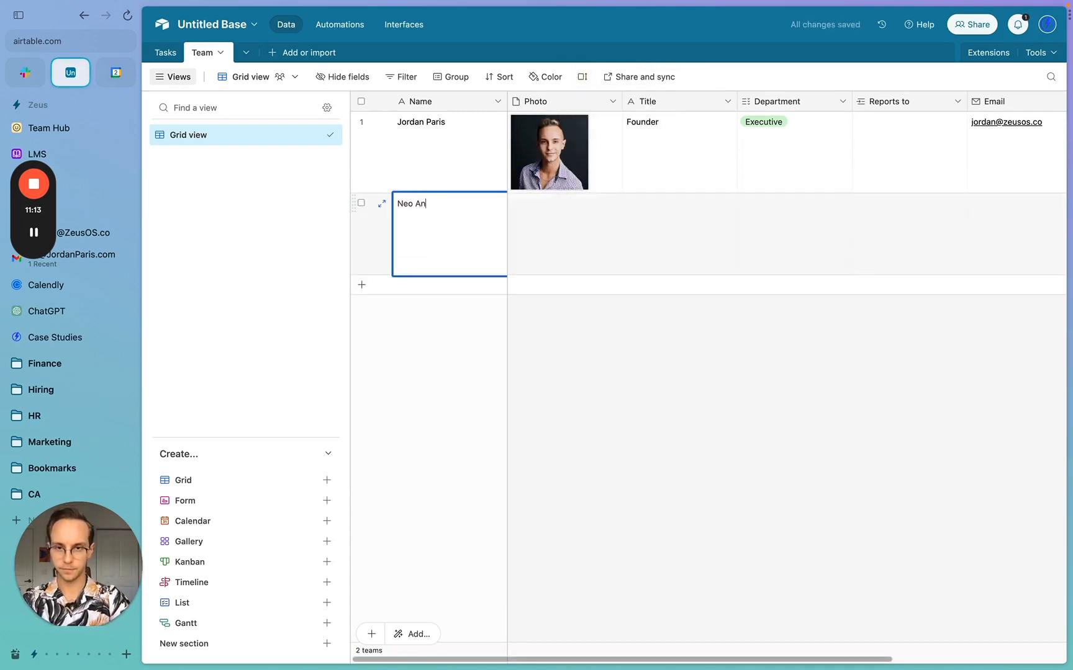
type("derson")
left_click(544, 265)
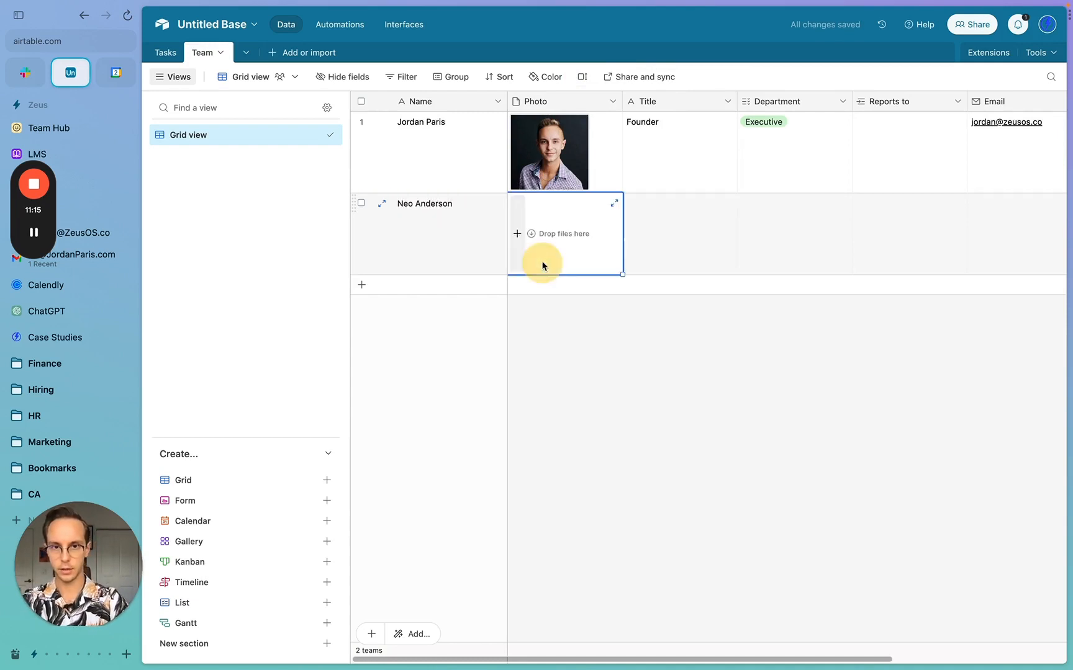
left_click(519, 231)
left_click(383, 244)
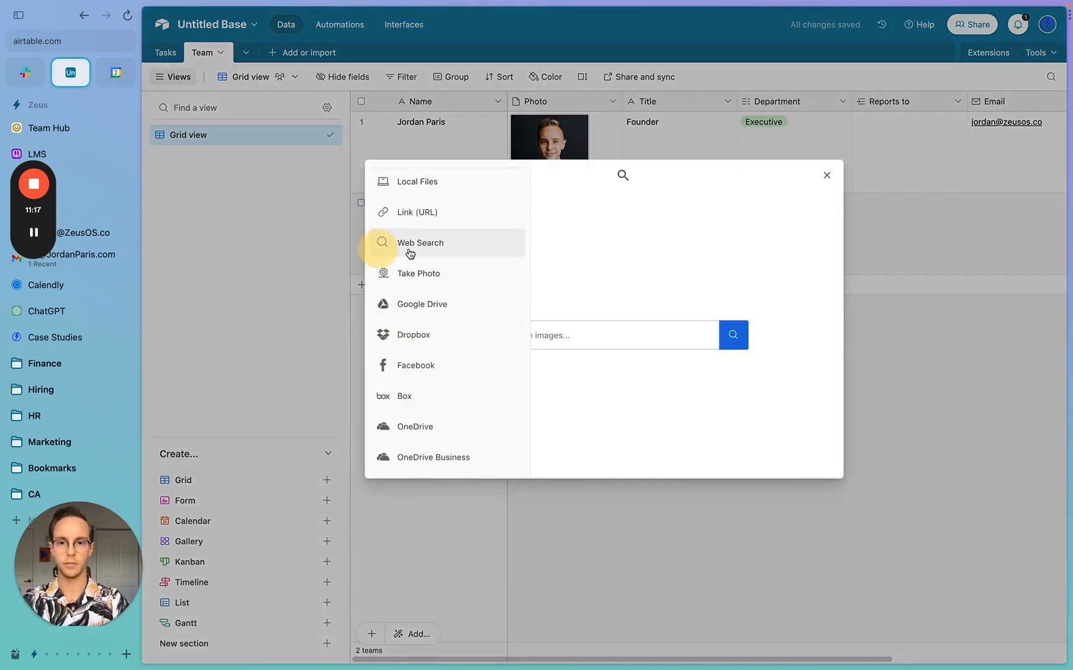
left_click(617, 334)
type("neo ander")
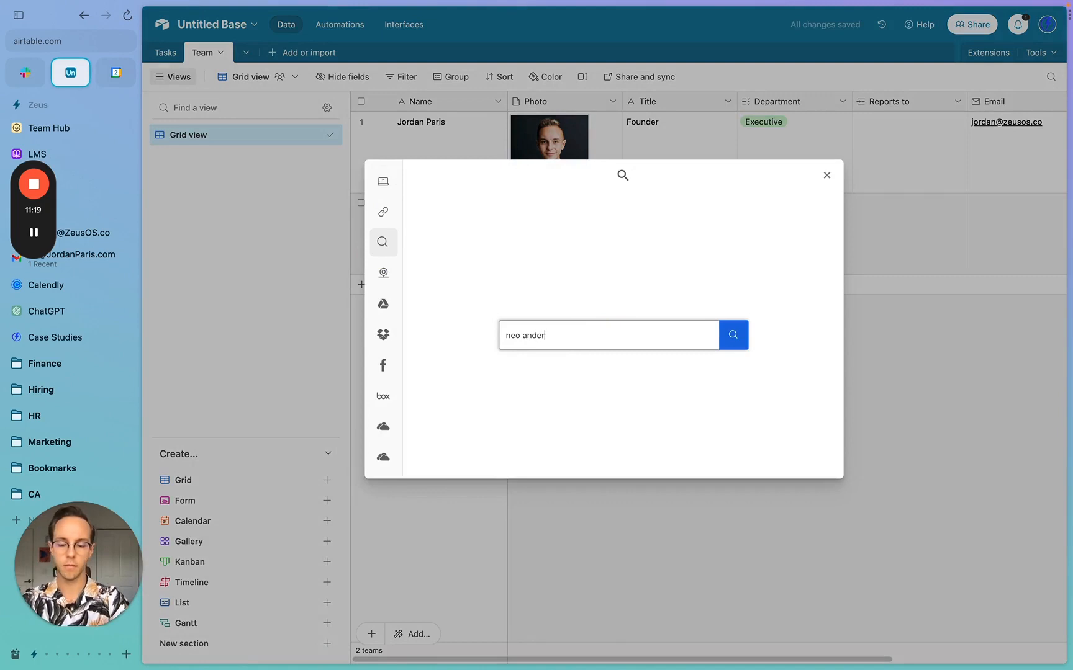
type("son")
key("Return")
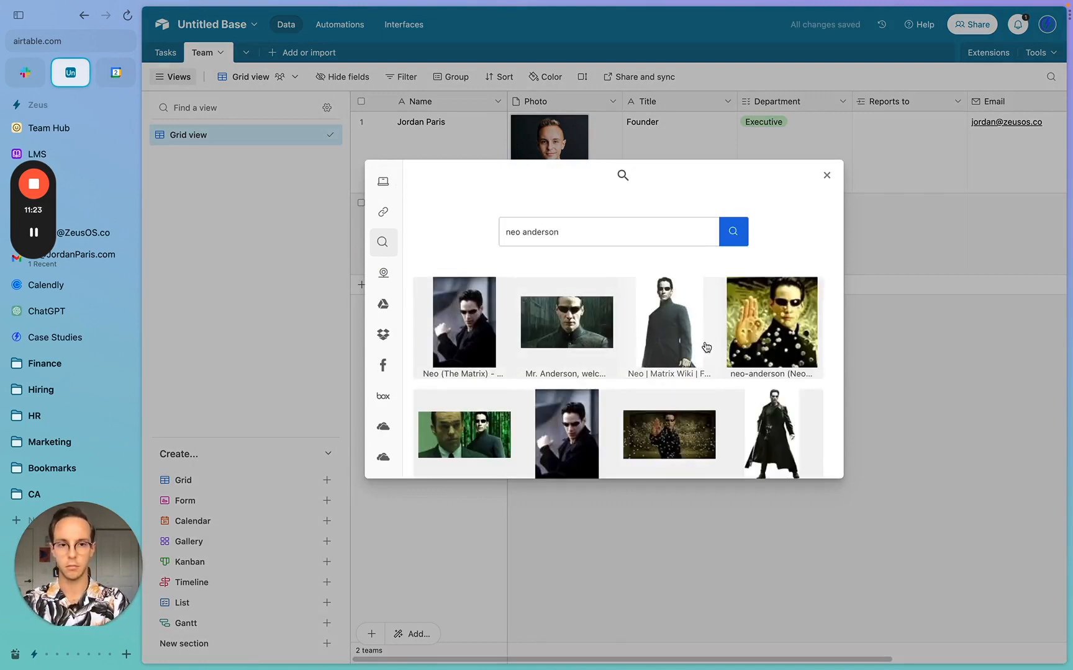
left_click(772, 323)
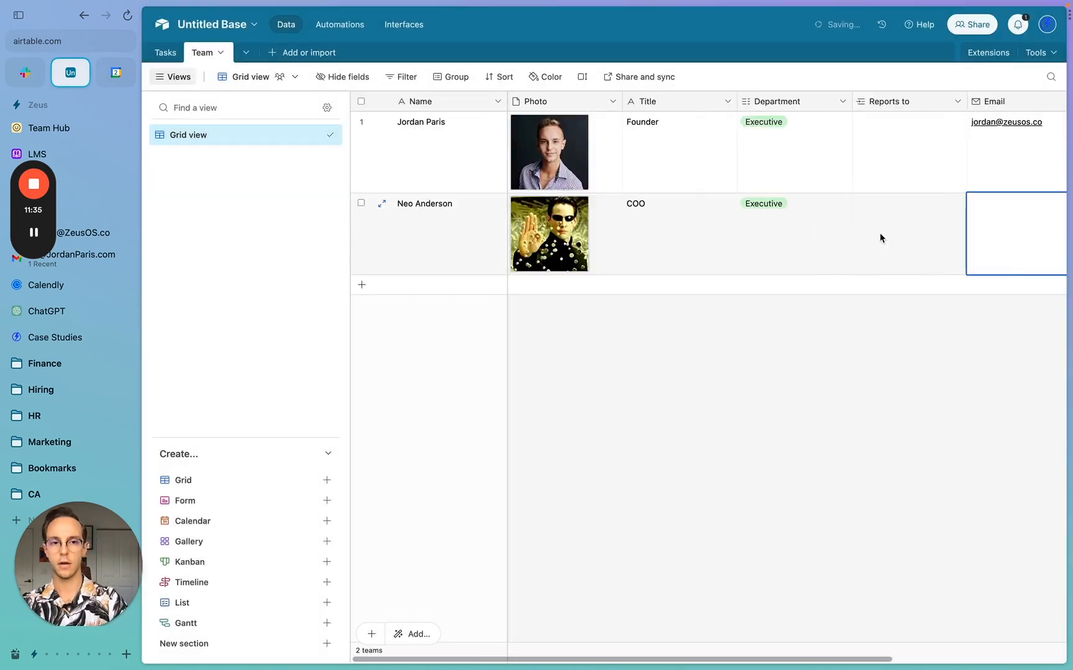
- Link the new member's Reports to field to the Founder record
left_click(880, 239)
left_click(863, 199)
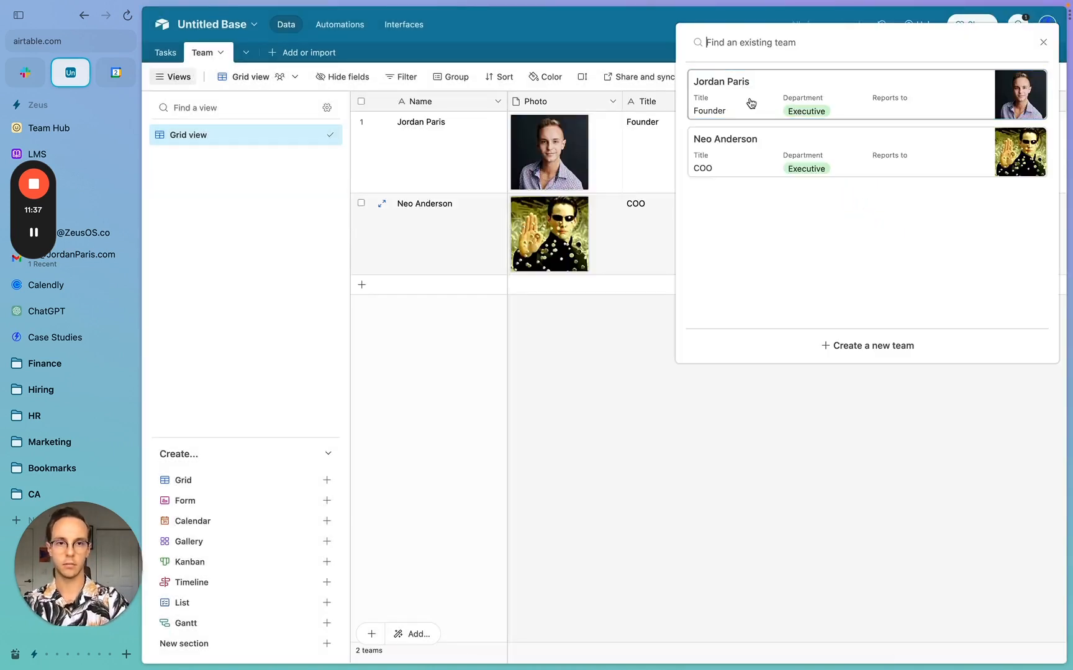
left_click(751, 103)
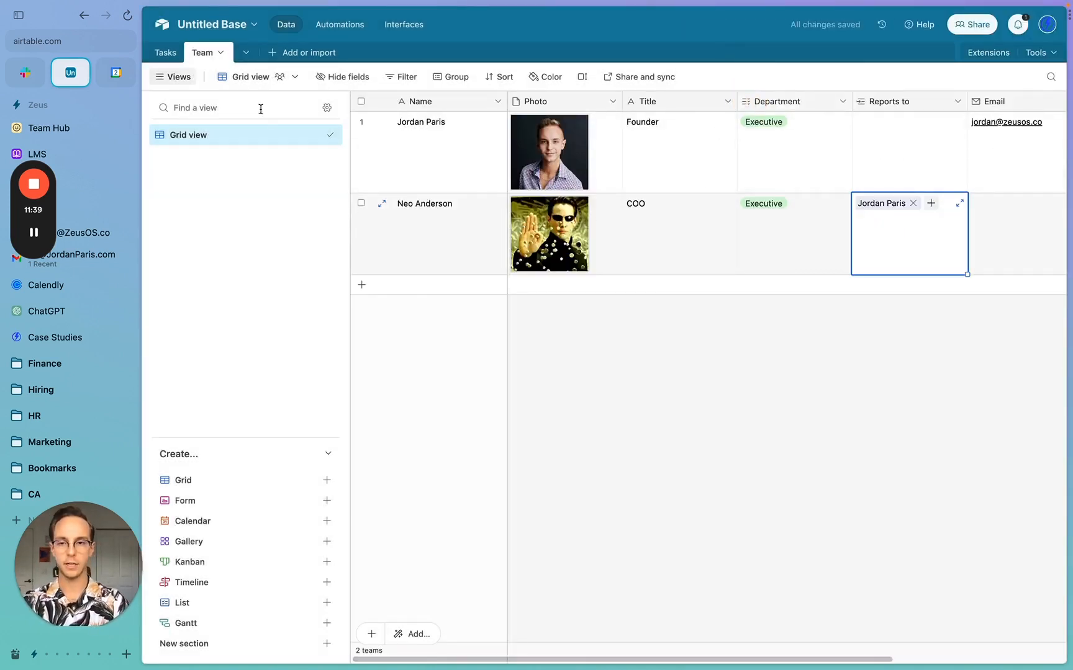
left_click(173, 59)
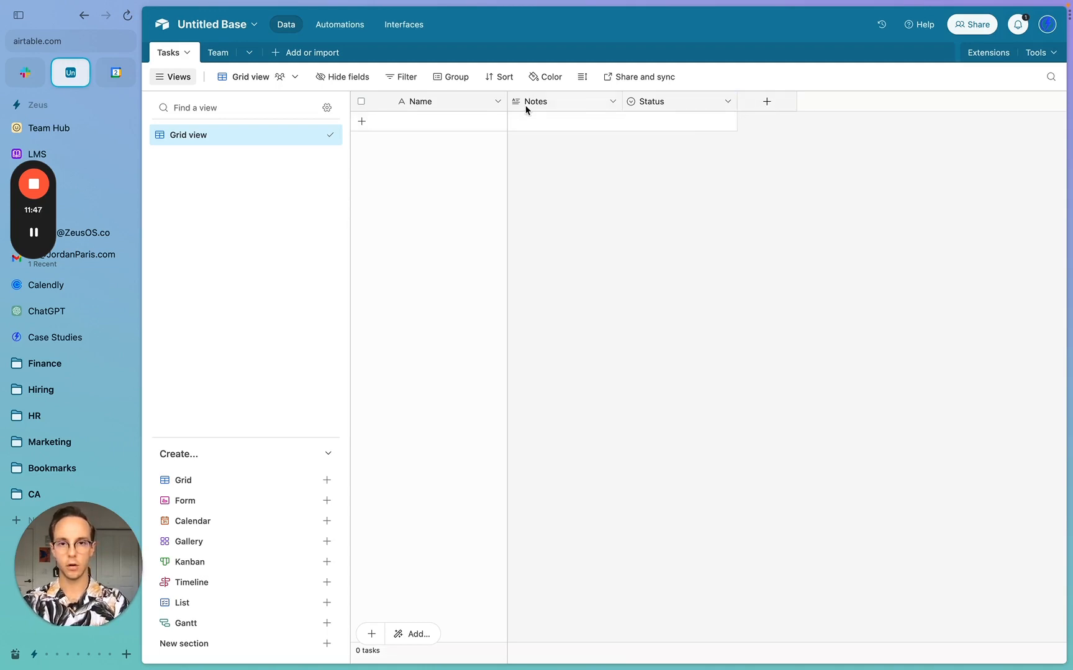
- Insert a Task Owner field left of Notes, linked to the Team table
right_click(541, 109)
left_click(561, 183)
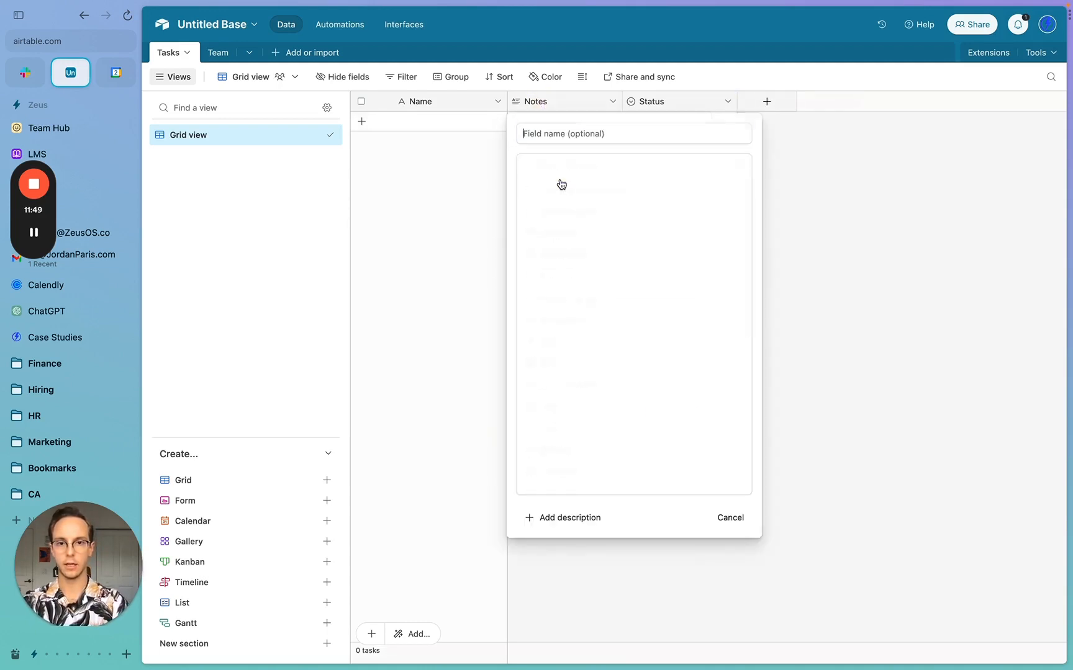
left_click(583, 189)
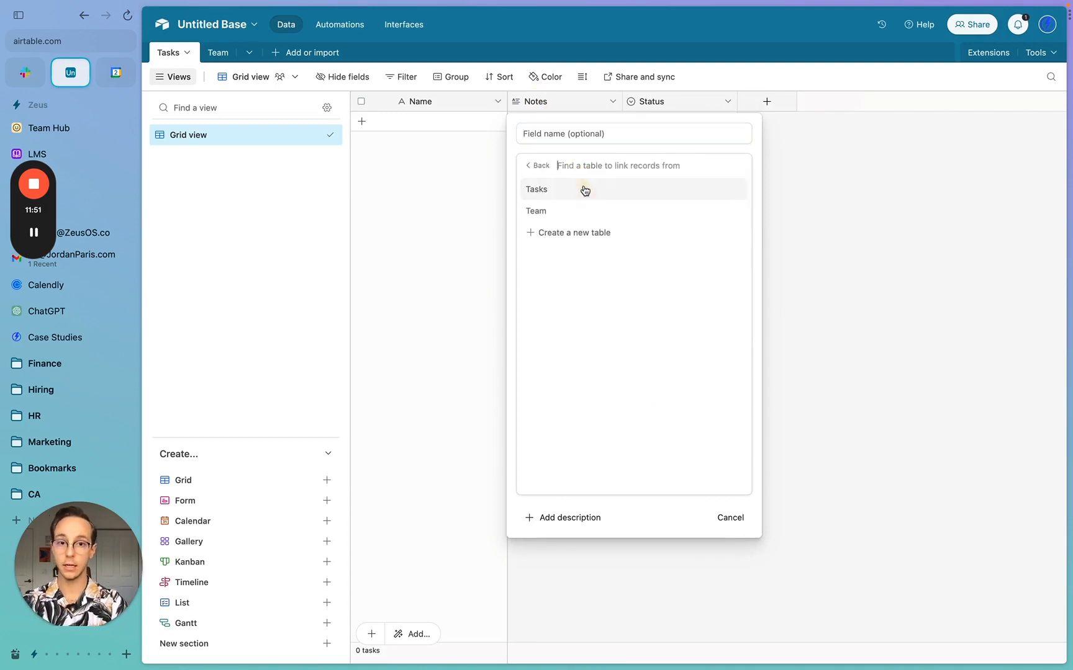
left_click(575, 213)
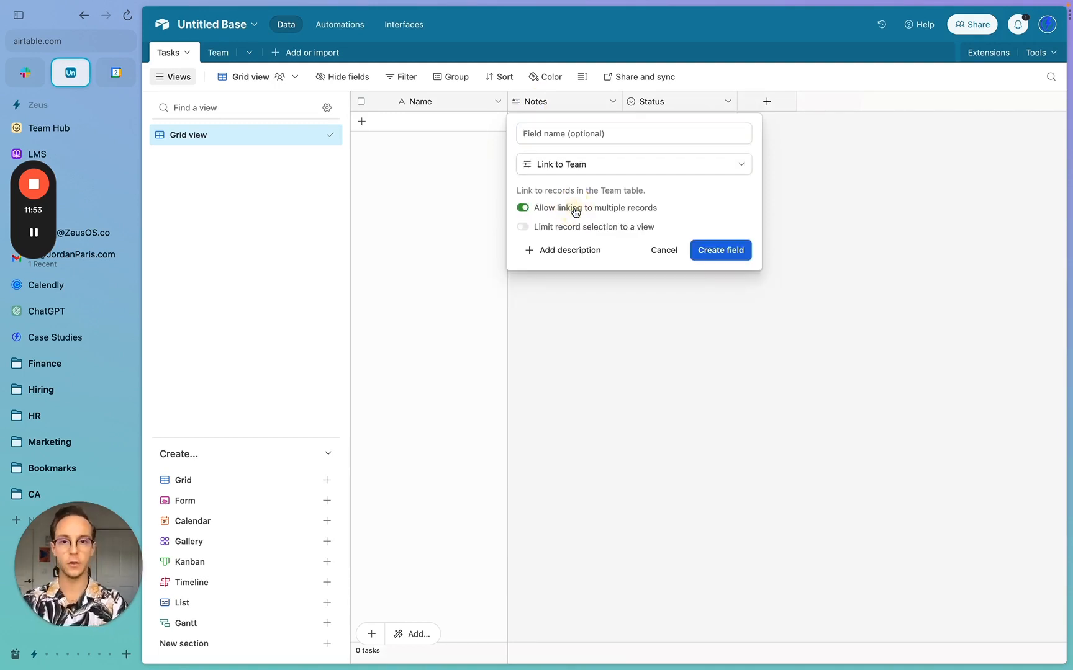
left_click(578, 139)
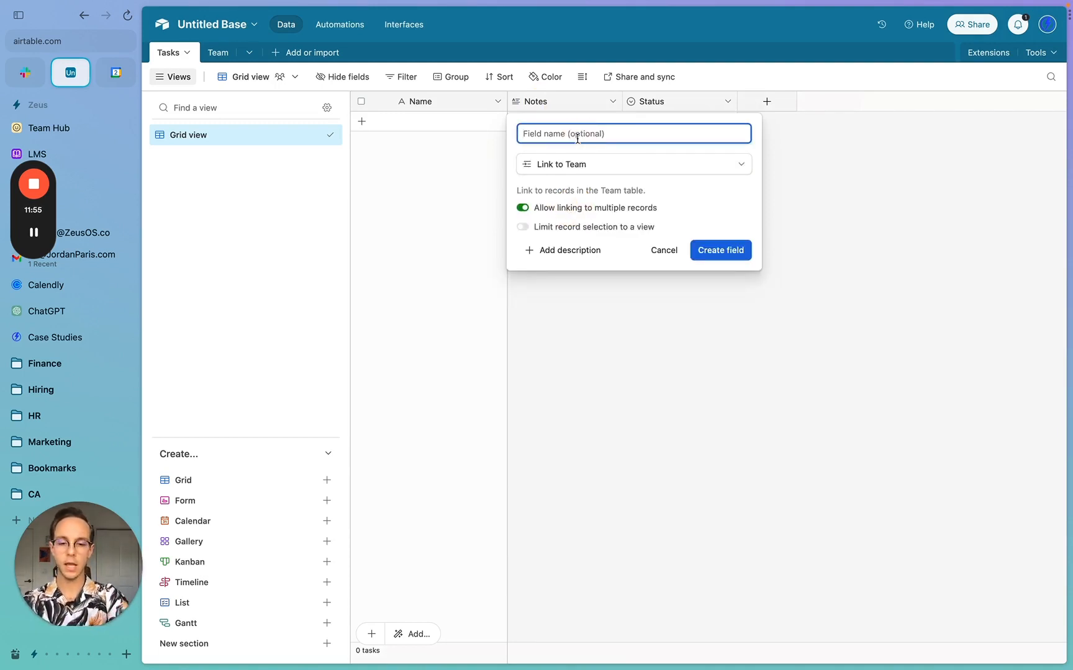
type("Task Owner")
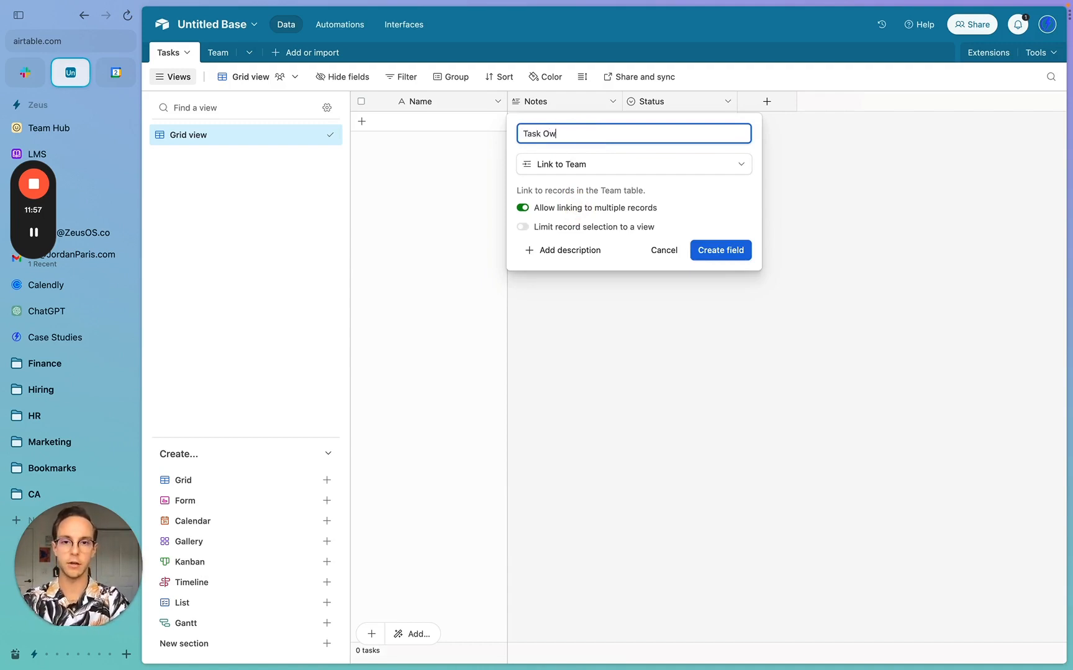
left_click(717, 251)
- Insert a Task Manager field right of Task Owner, also linked to Team
right_click(562, 105)
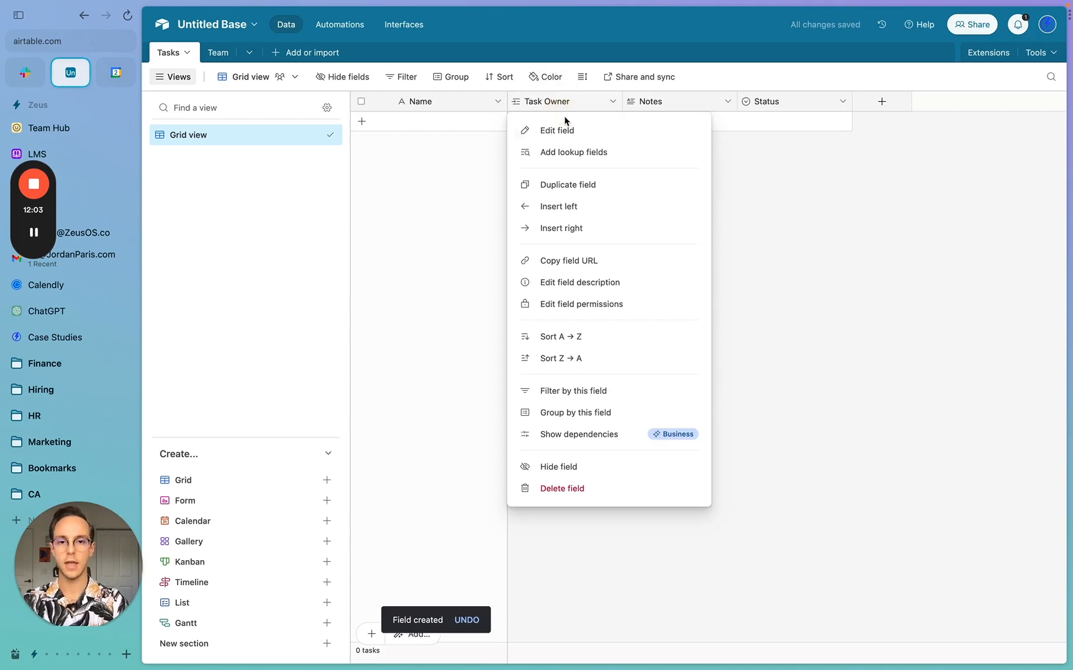
left_click(578, 228)
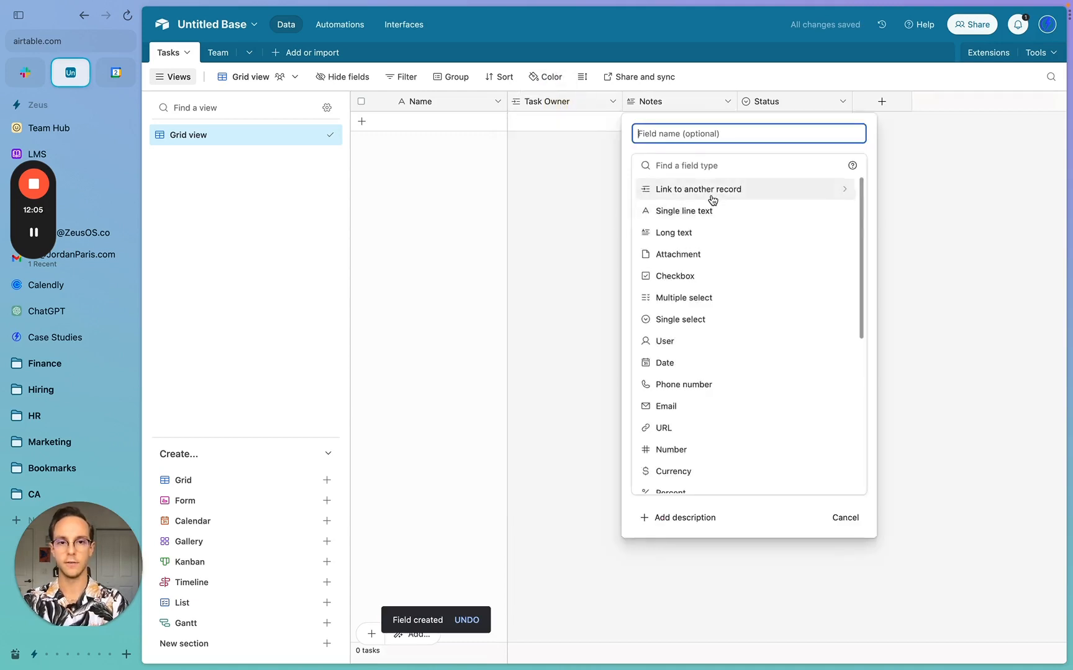
left_click(711, 198)
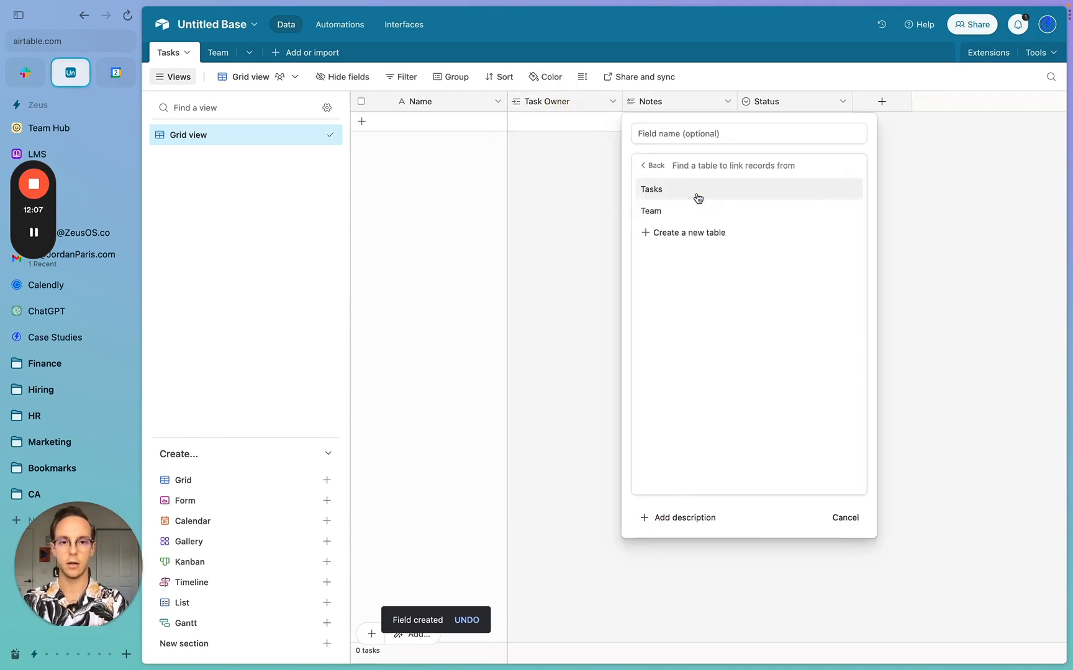
left_click(684, 212)
left_click(687, 134)
type("T")
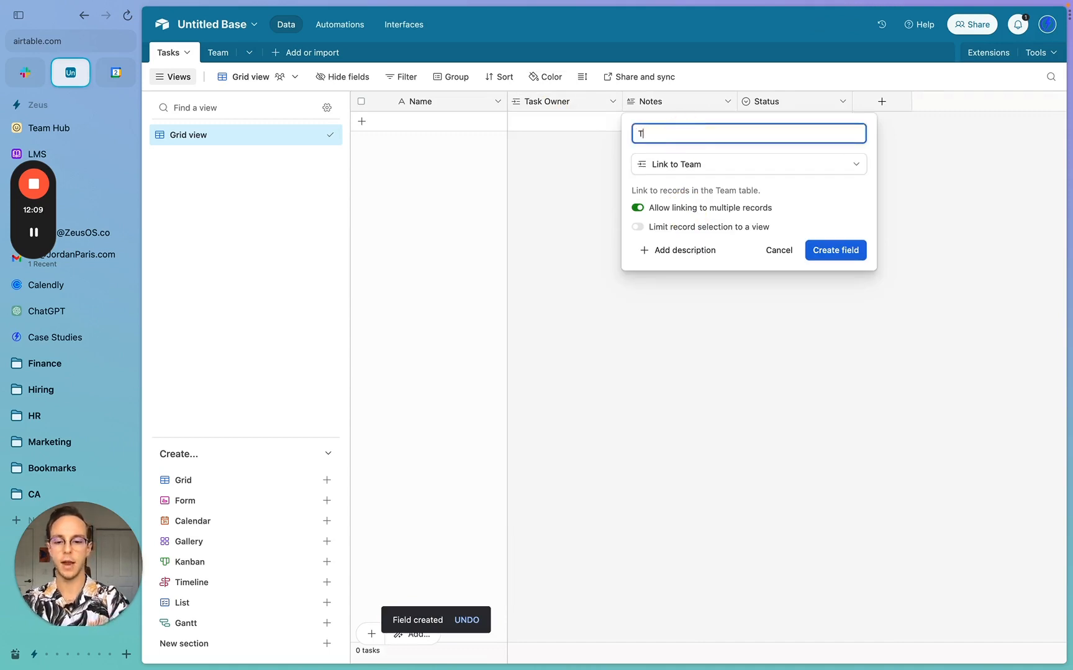
type("ask Manager")
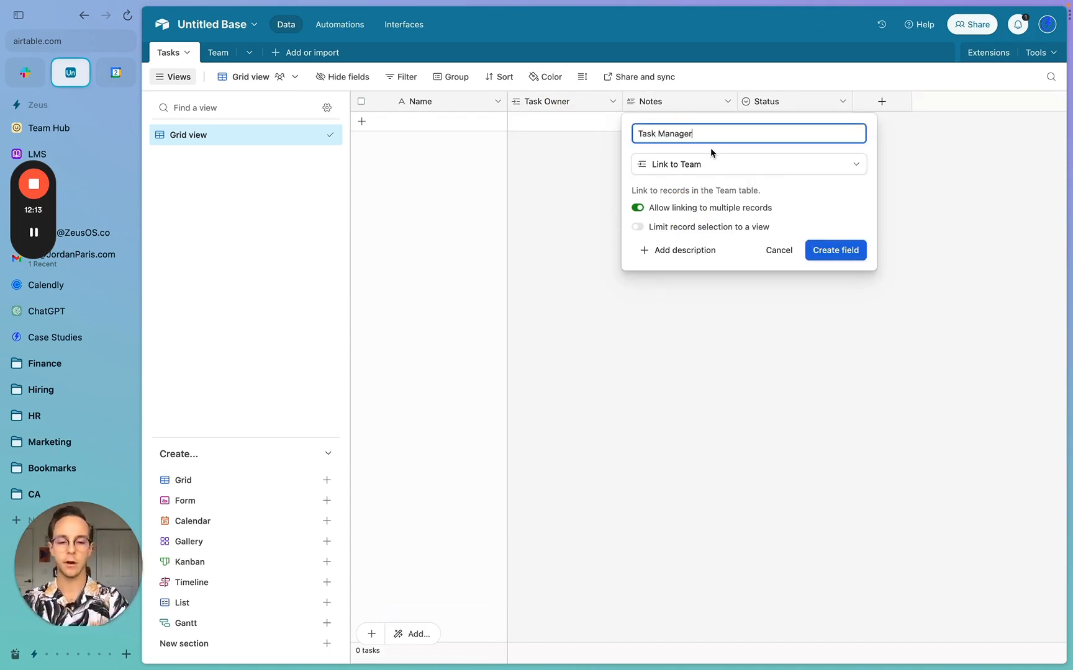
type("/")
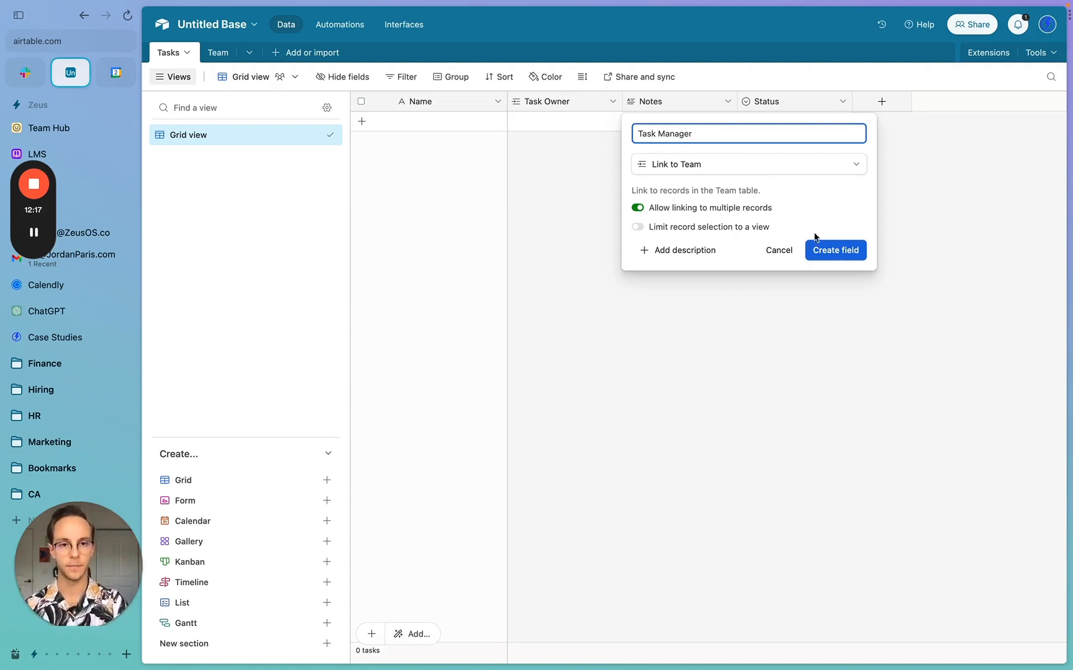
left_click(839, 251)
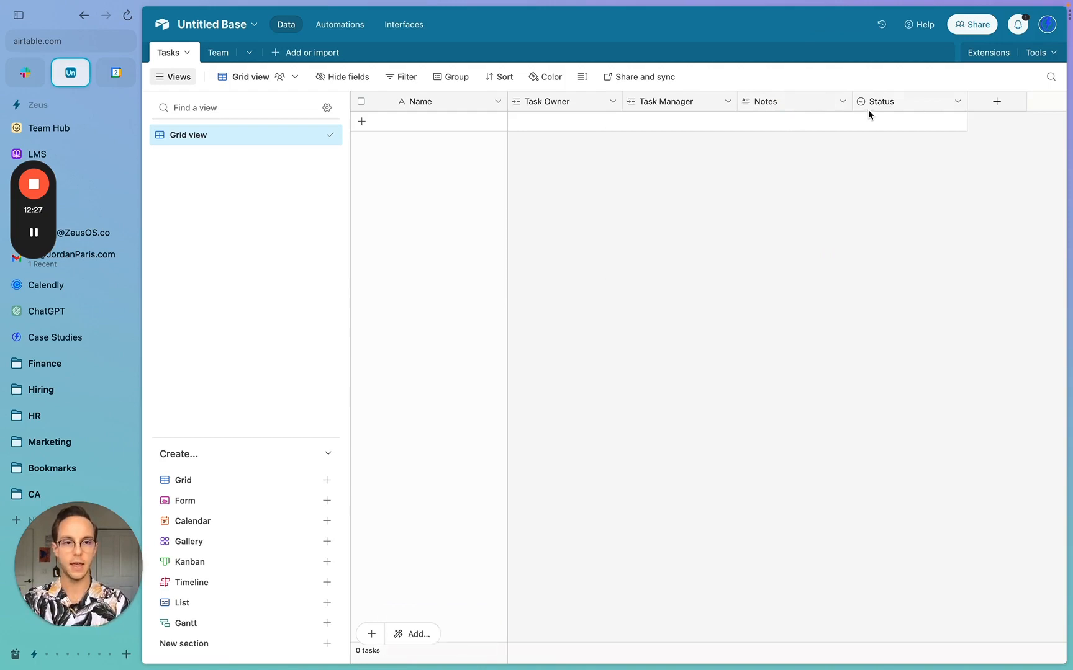
- Add a Date field named Due to the Tasks table
left_click(983, 106)
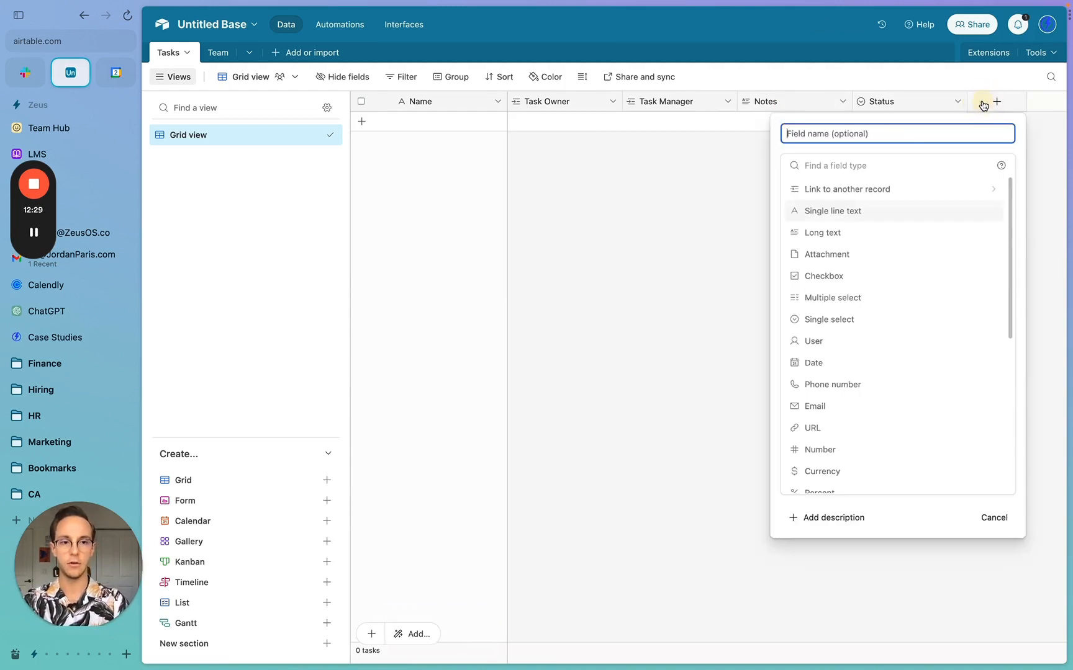
key("Tab")
type("du")
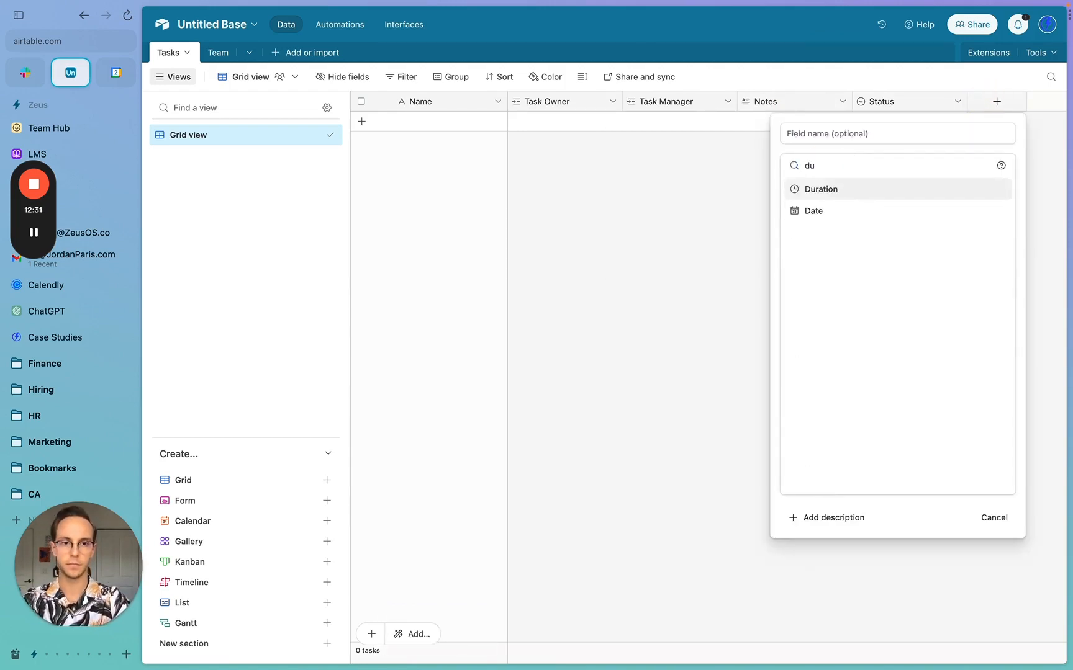
left_click(812, 211)
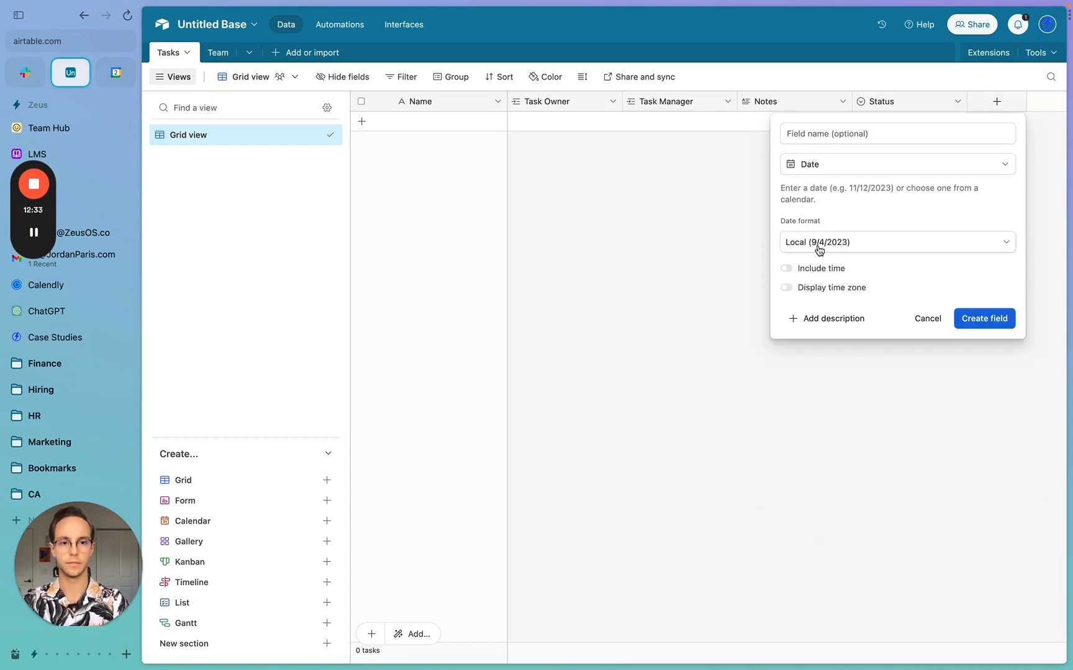
left_click(828, 147)
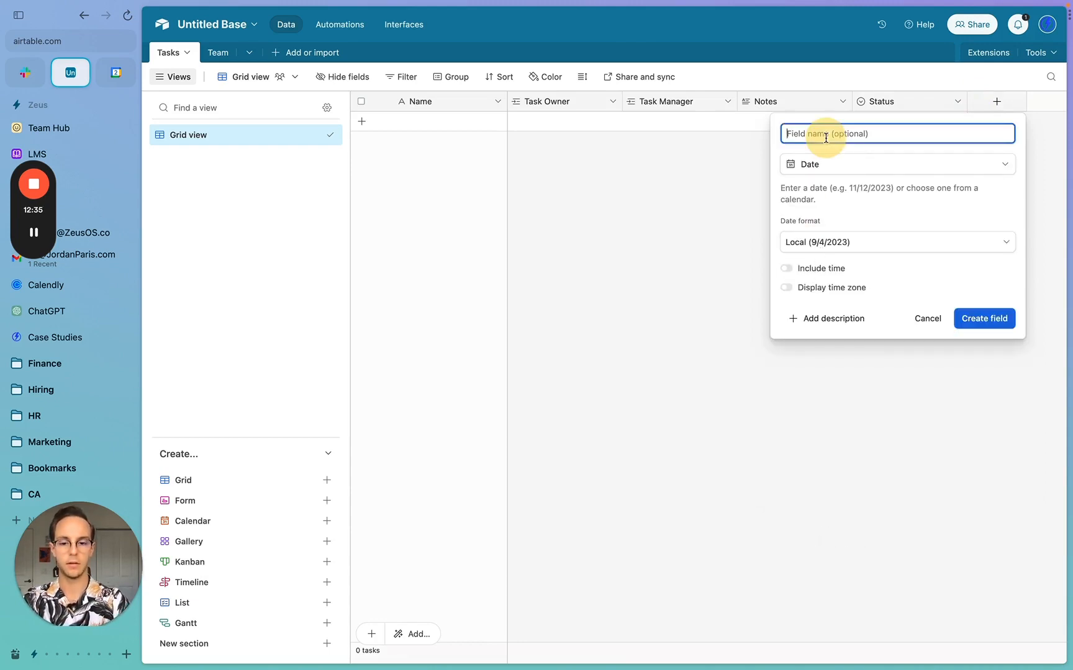
type("Due")
left_click(985, 317)
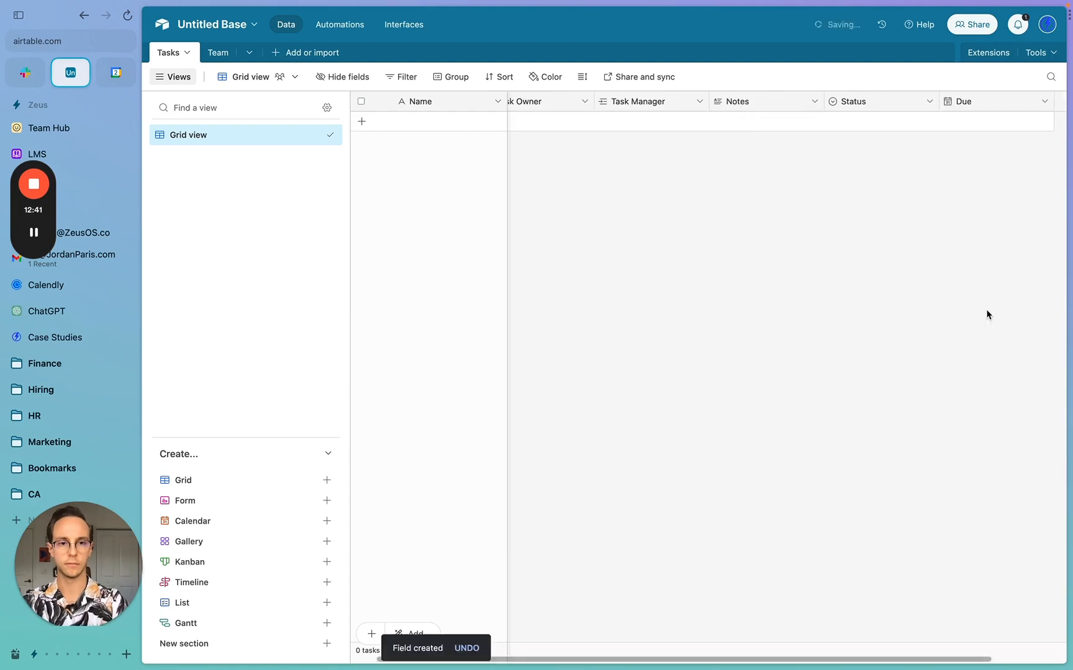
- Narrow the Due column and move Notes to sit after Due, ahead of Status
left_click_drag(1052, 102, 1014, 102)
left_click_drag(776, 101, 732, 104)
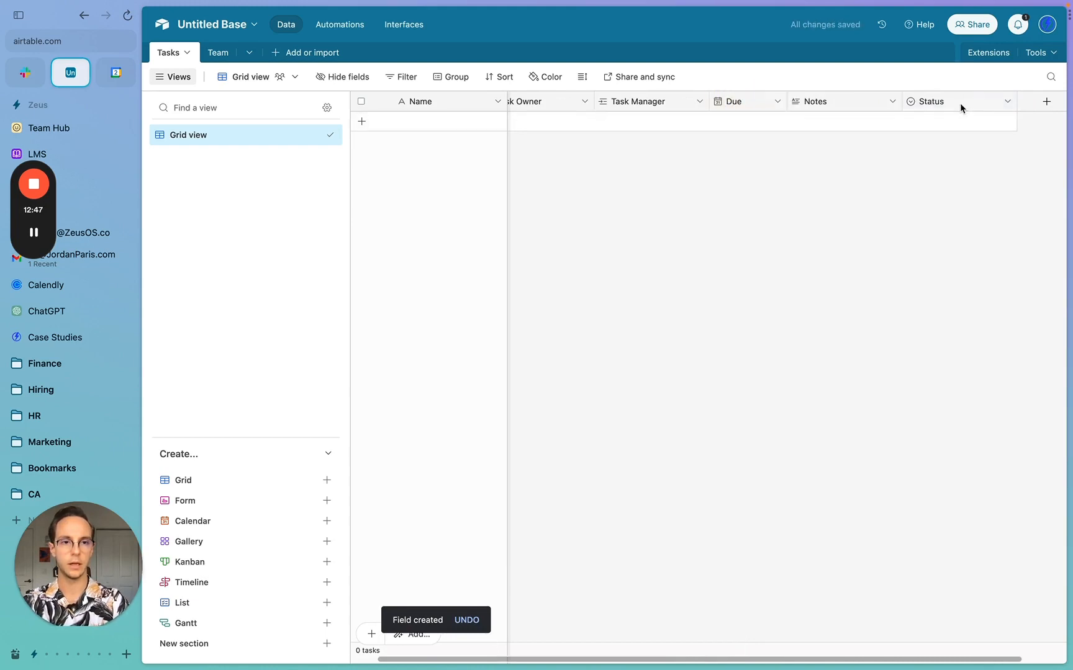
left_click_drag(857, 102, 748, 107)
- Rename Todo to Not Started and Done to a red Blocked, then add Ready for review and another choice
double_click(748, 107)
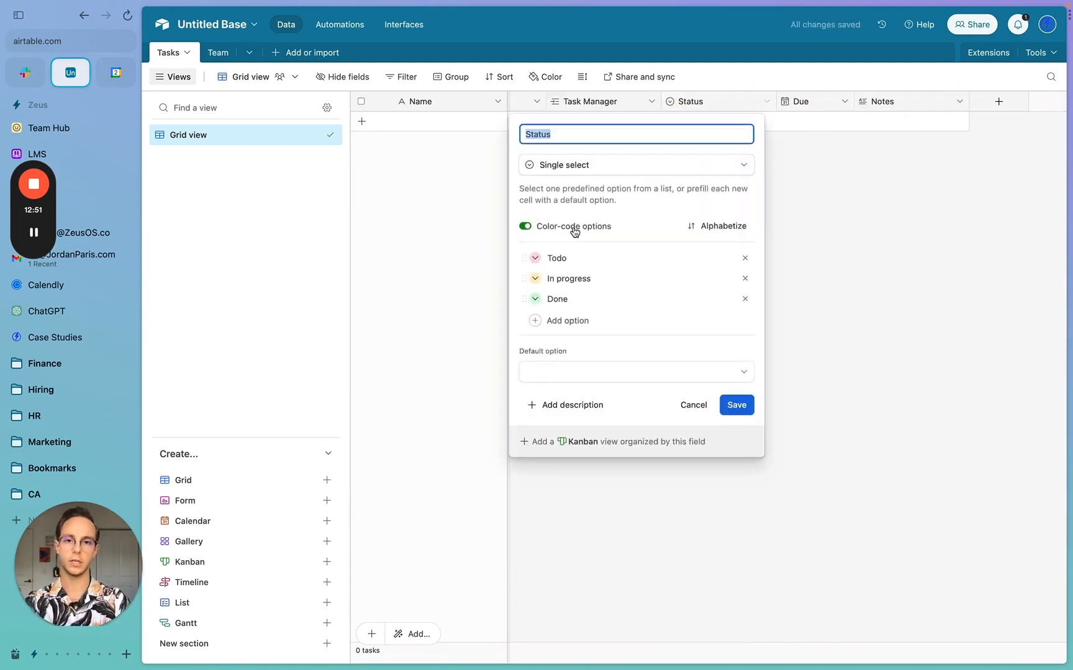
double_click(571, 266)
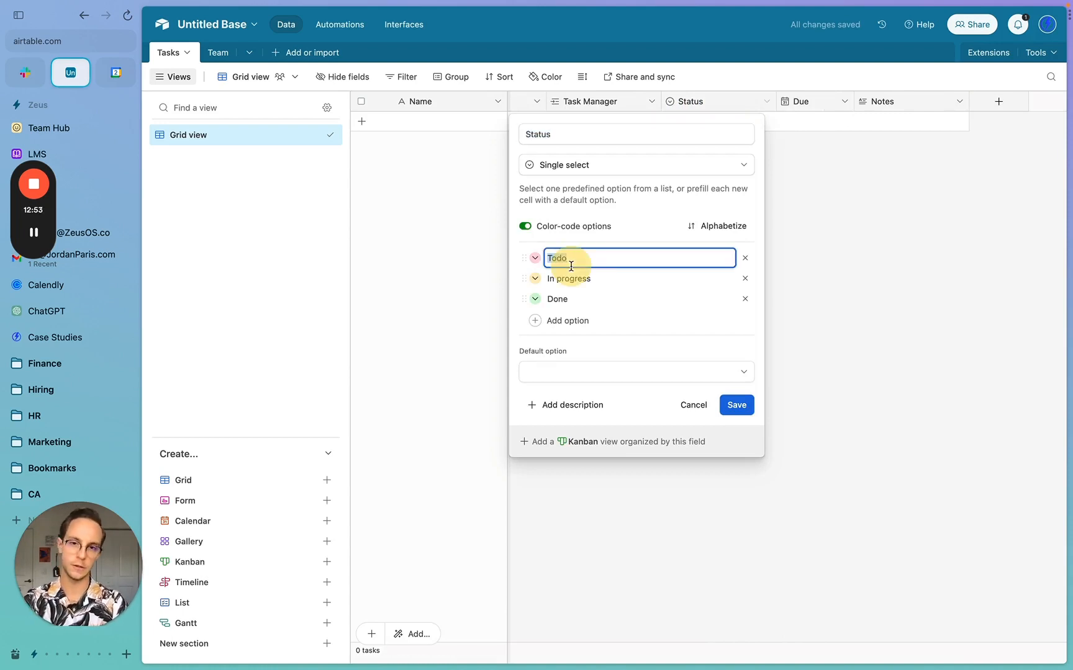
type("Not")
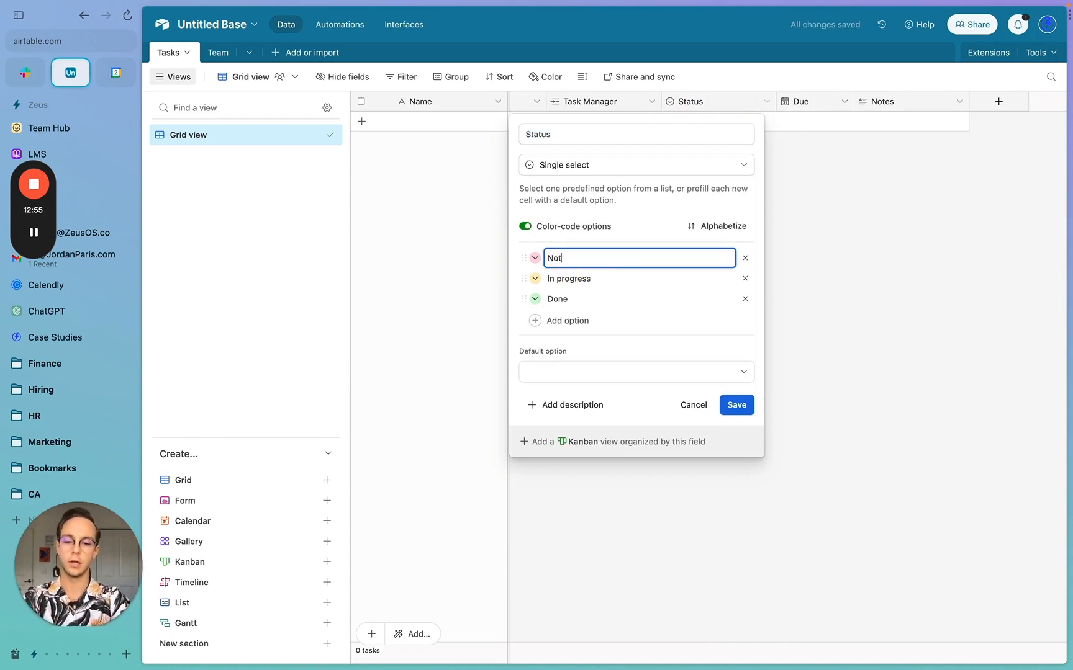
type(" Started")
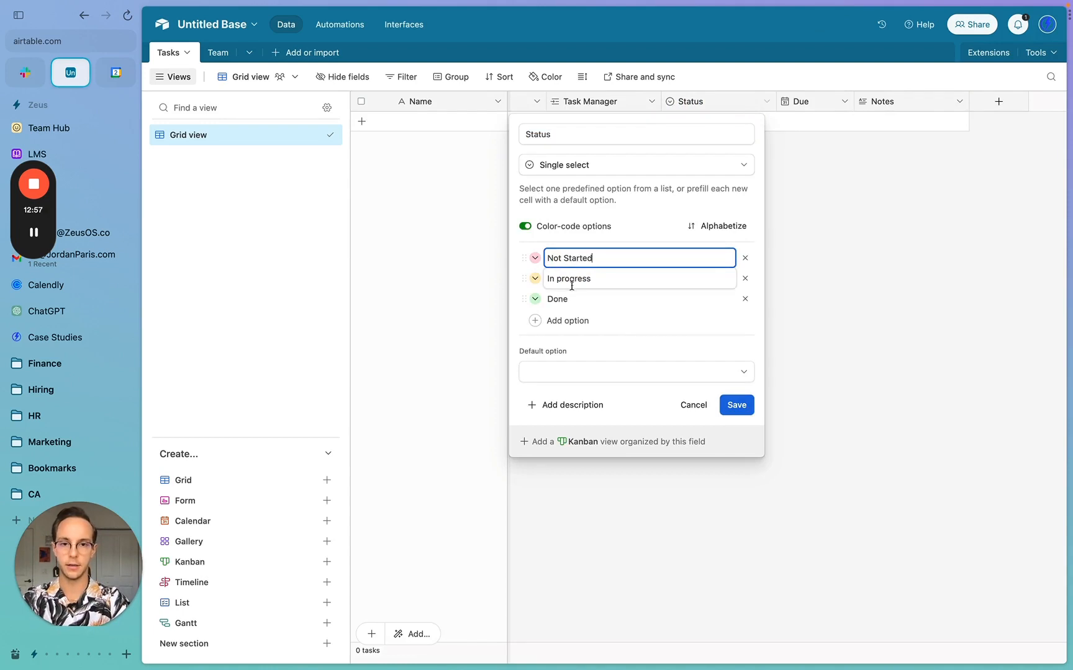
double_click(583, 279)
double_click(586, 299)
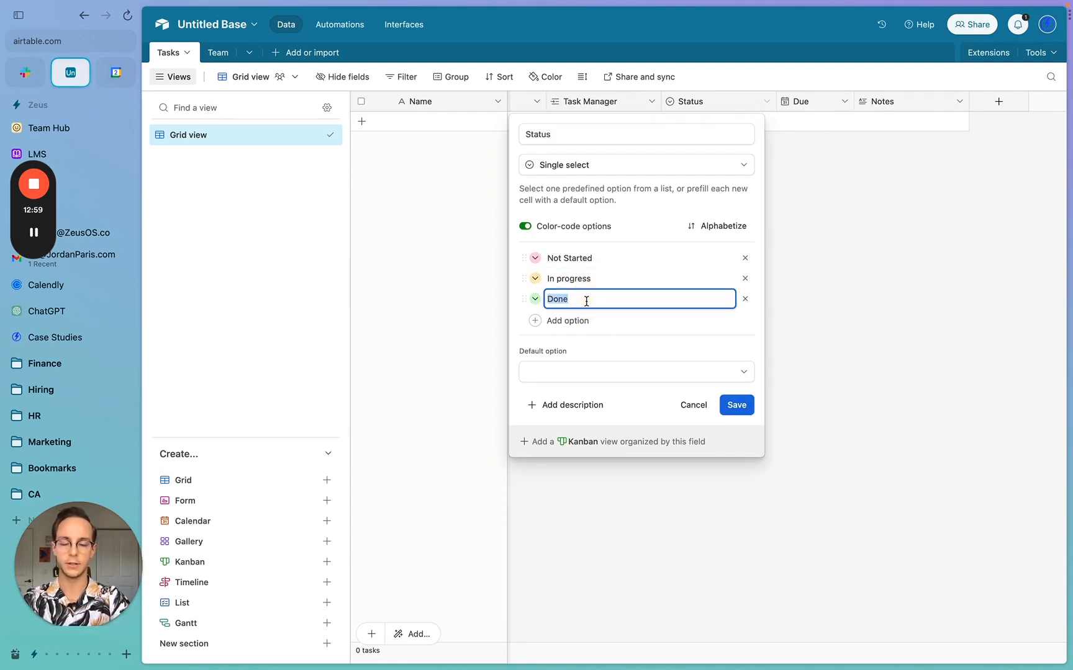
type("Blocked")
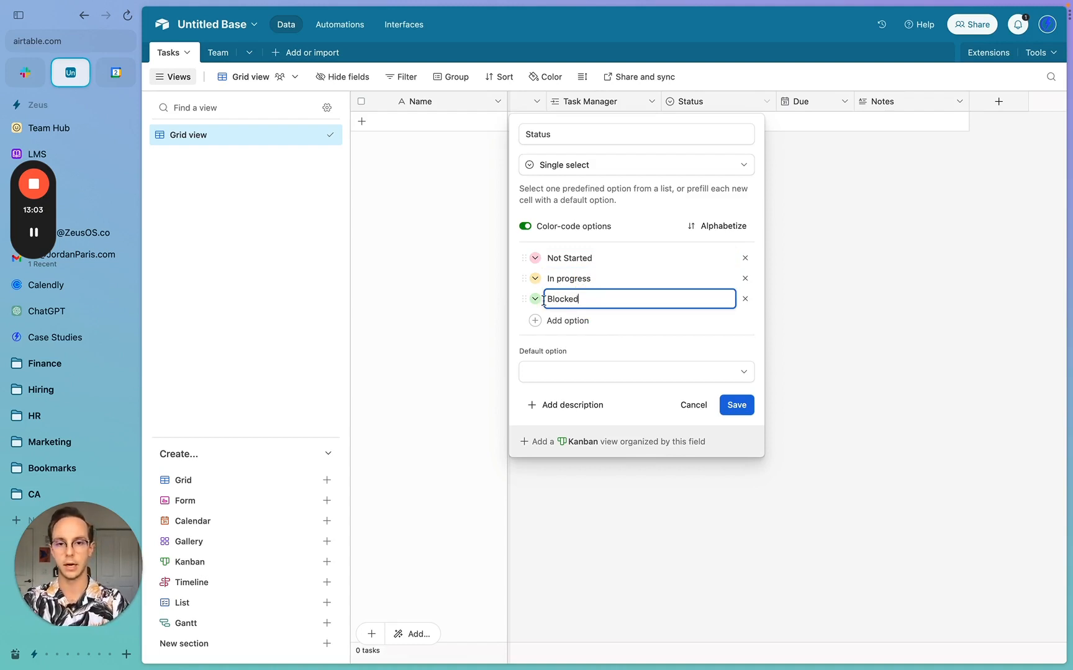
left_click(535, 299)
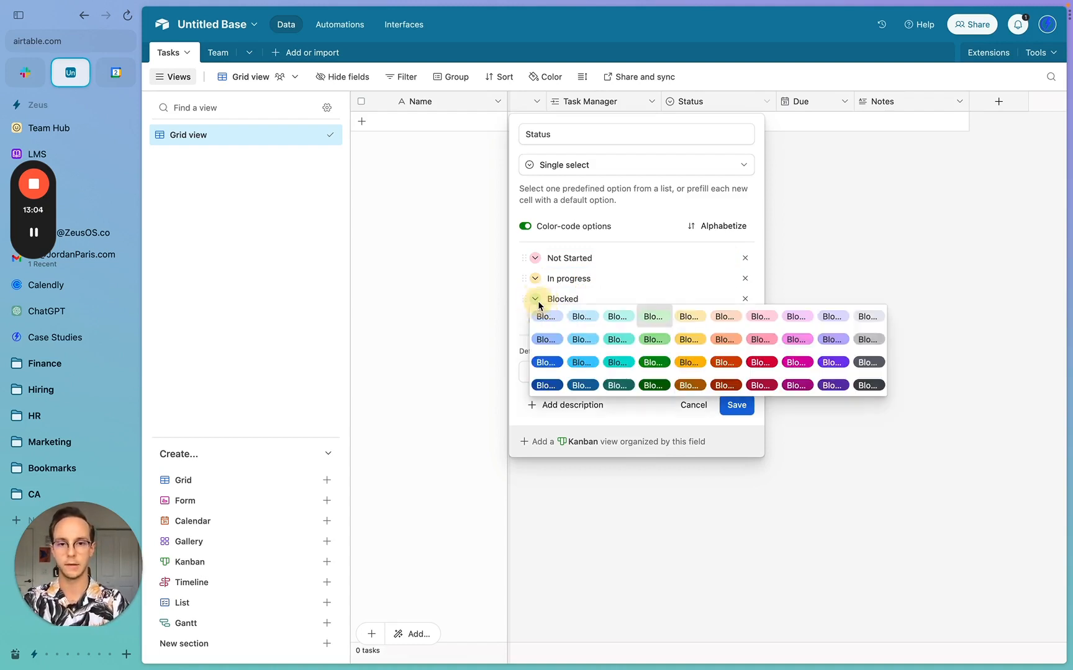
left_click(762, 364)
left_click(562, 320)
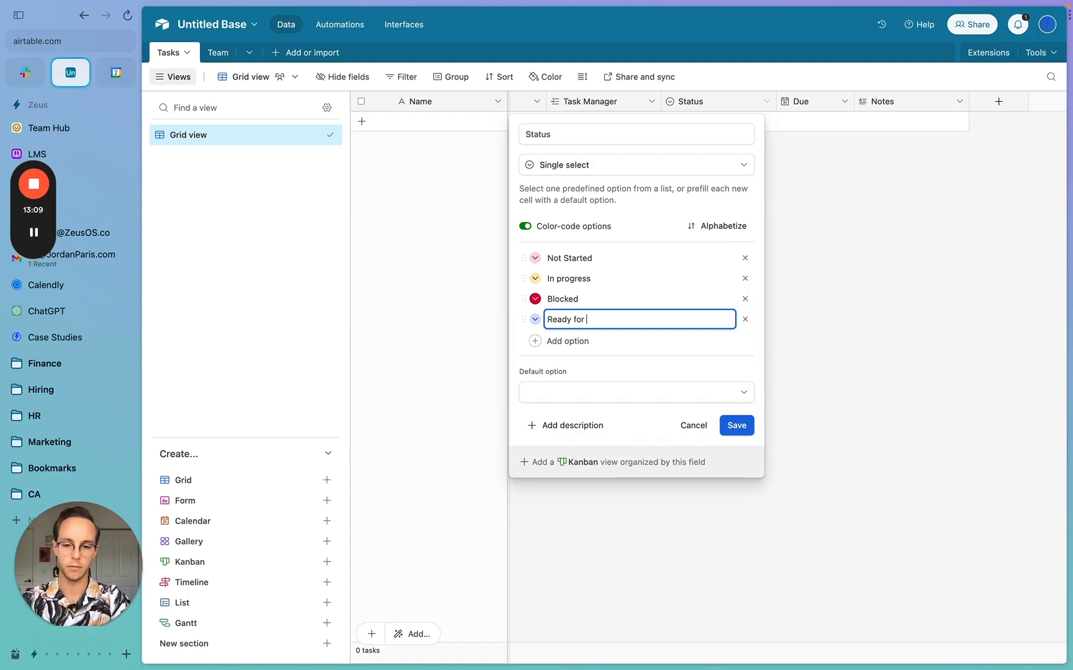
type("Ready for R")
key("BackSpace")
type("review")
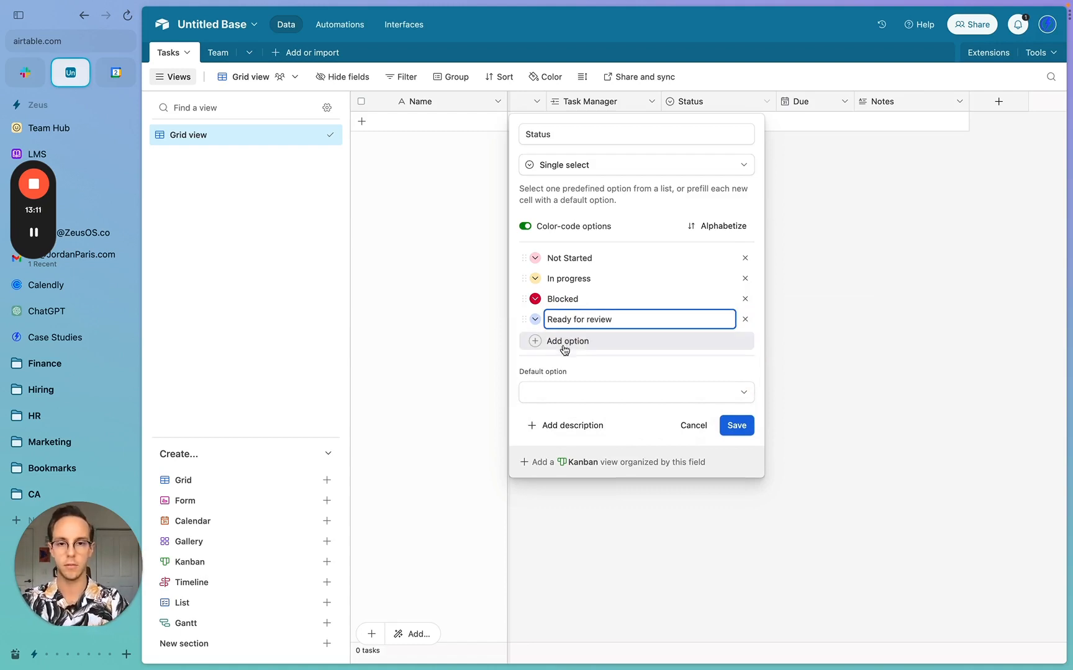
left_click(563, 342)
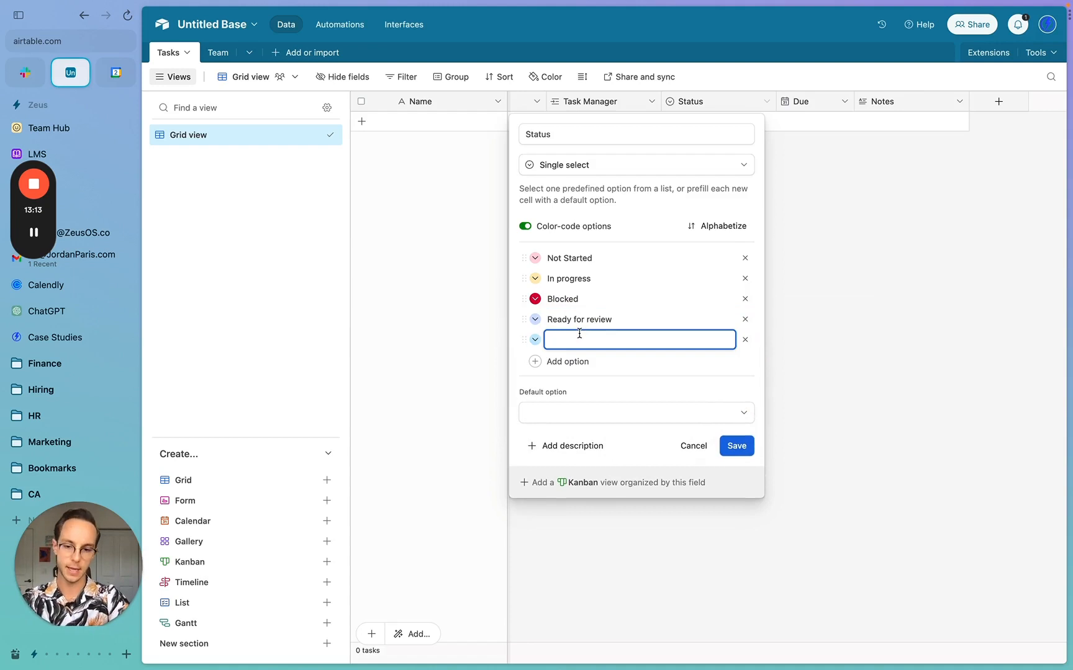
- Recolour Not Started, make In progress and Ready for review yellow, Completed dark green, and save
left_click(535, 258)
left_click(558, 279)
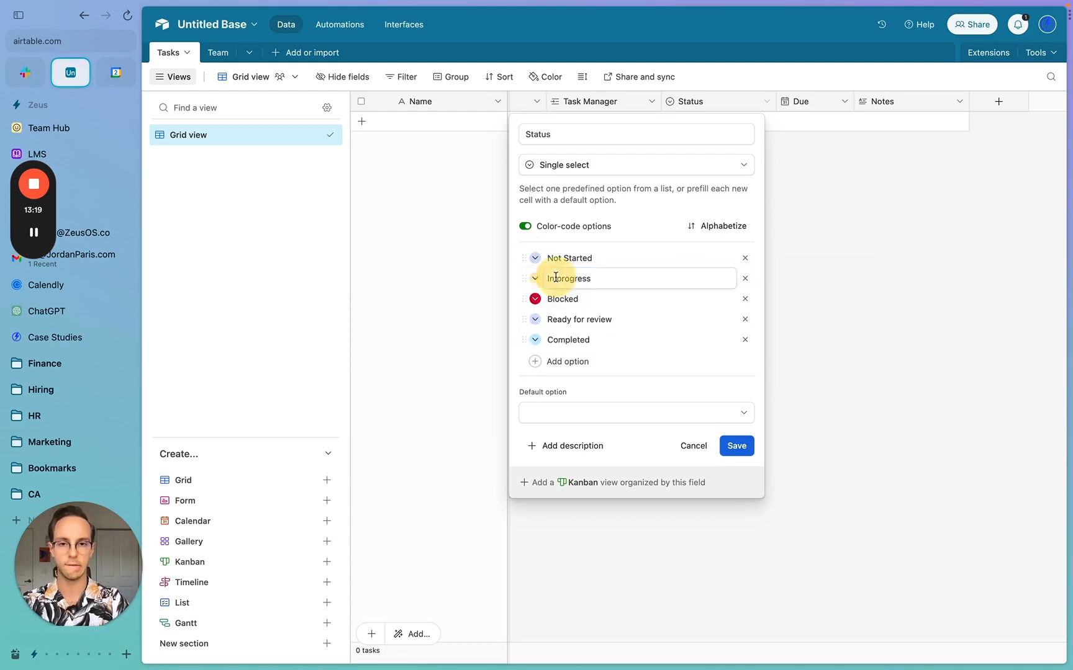
left_click(535, 279)
left_click(695, 297)
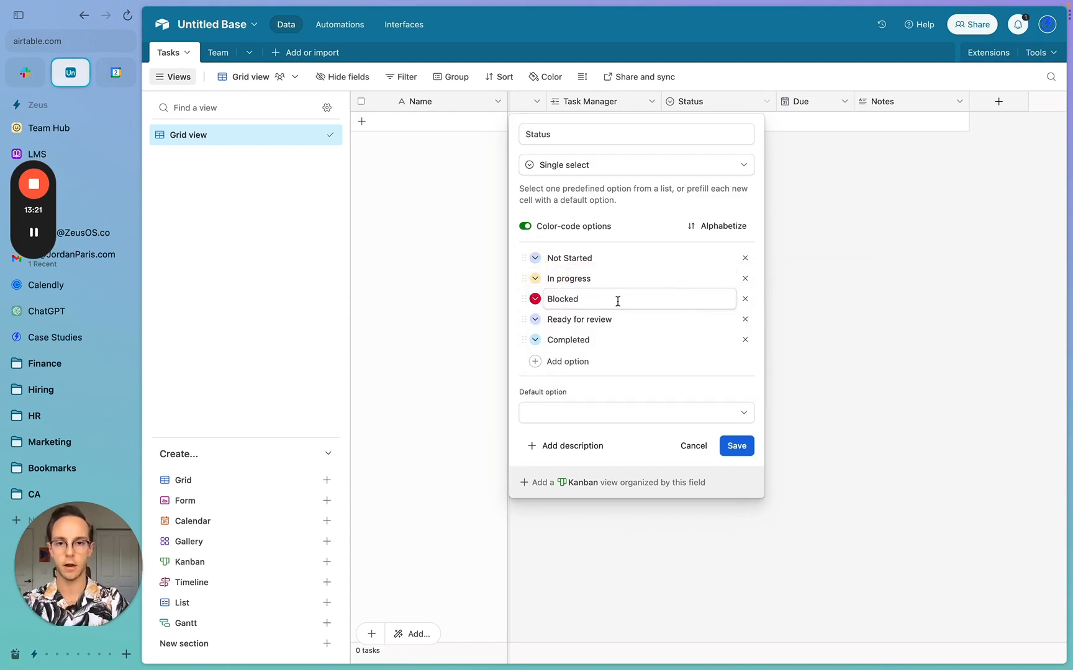
left_click(535, 320)
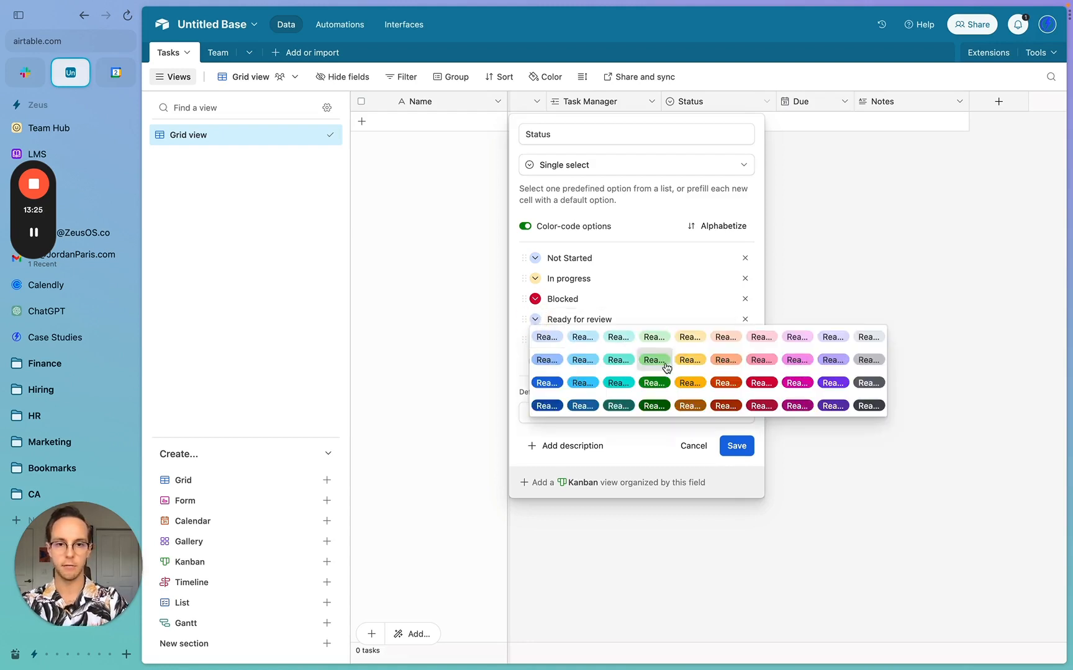
left_click(691, 386)
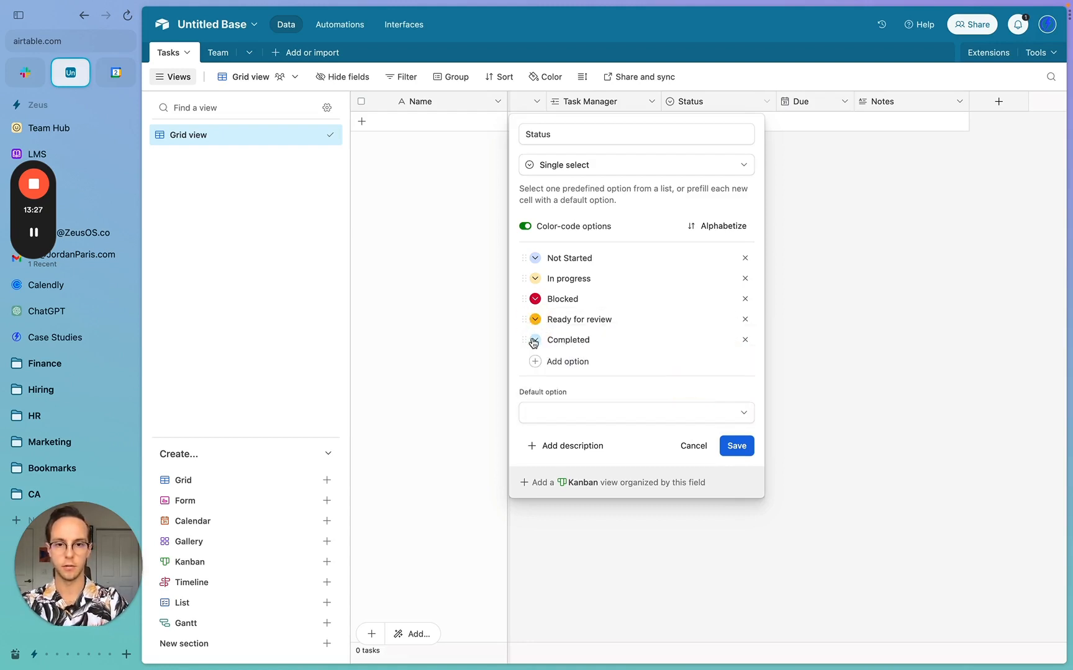
left_click(534, 340)
left_click(643, 403)
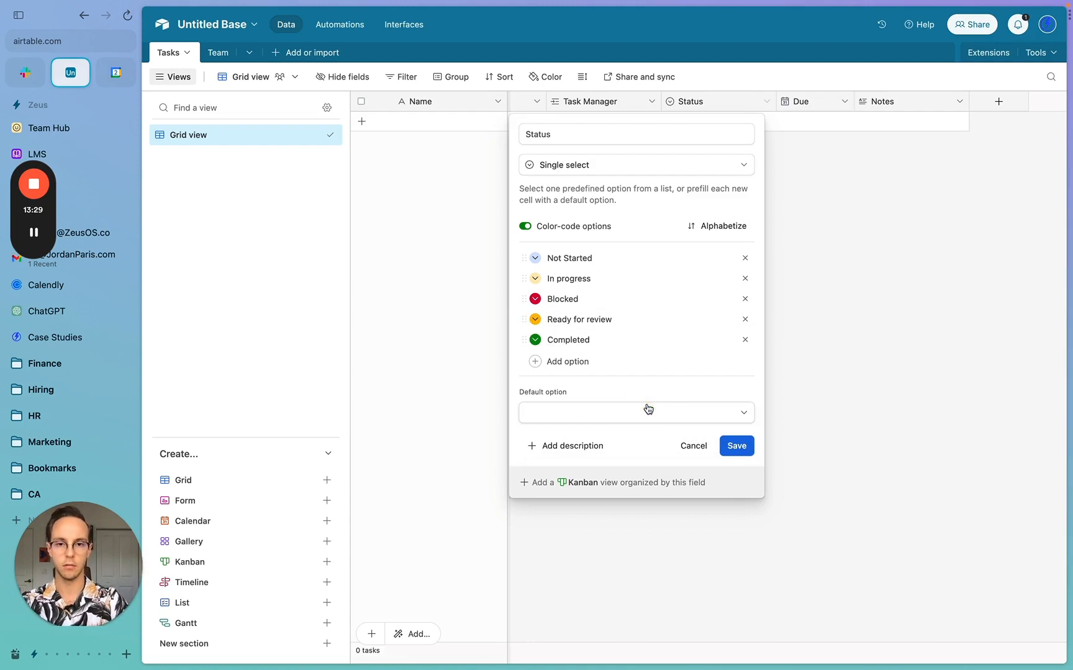
left_click(739, 450)
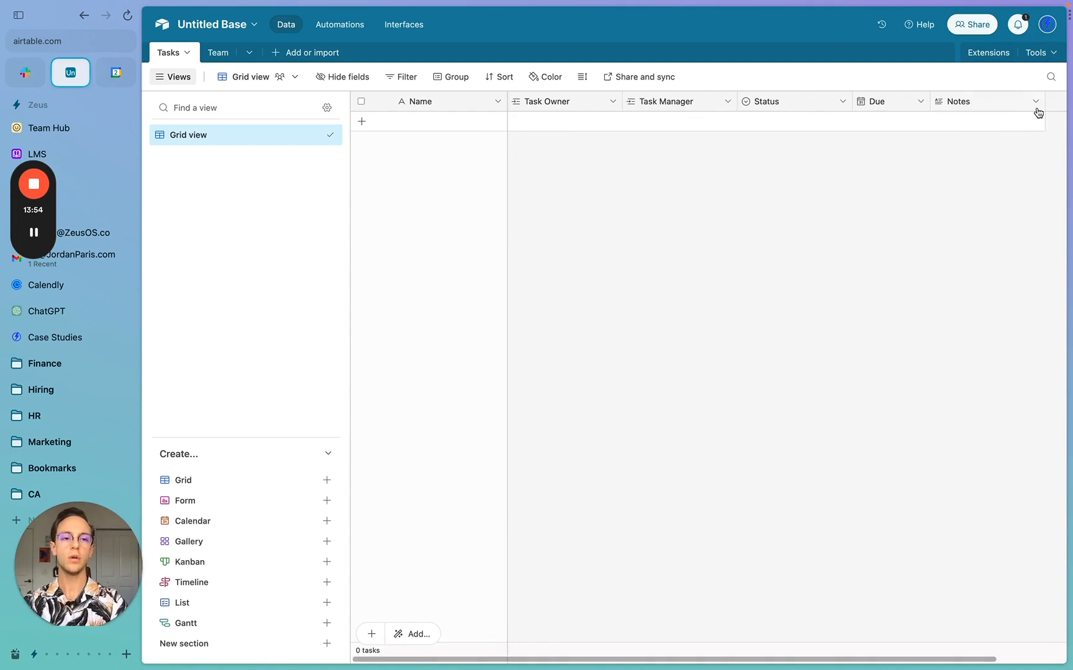
- Add an Attachment field named File to the Tasks table
scroll(1038, 112, "right", 2)
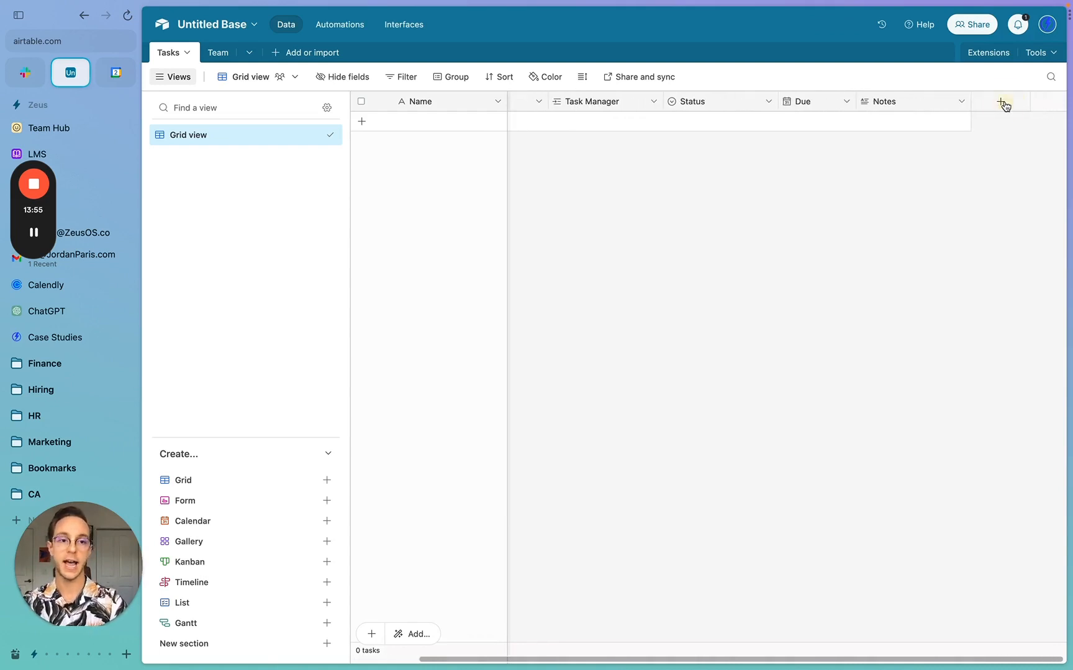
left_click(1000, 101)
left_click(860, 171)
type("att")
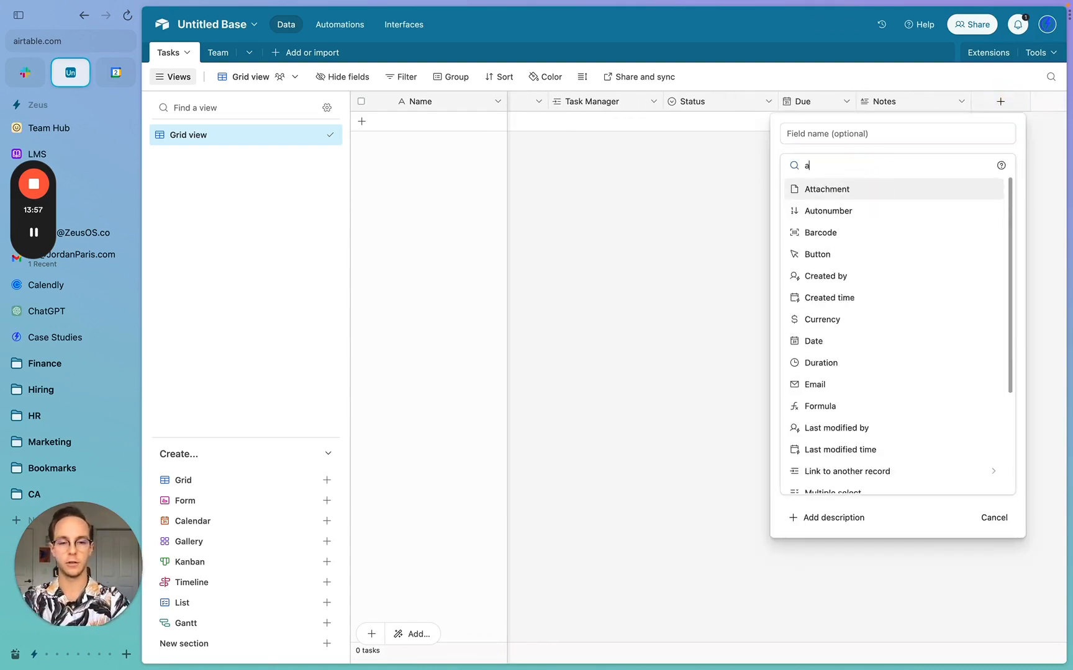
left_click(826, 198)
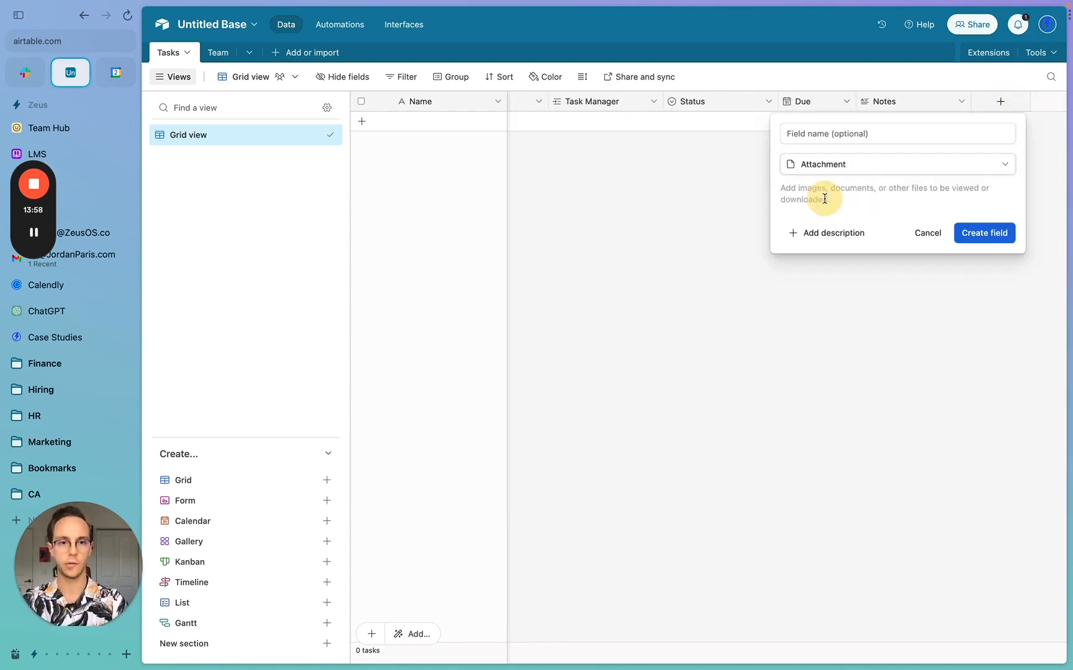
left_click(854, 136)
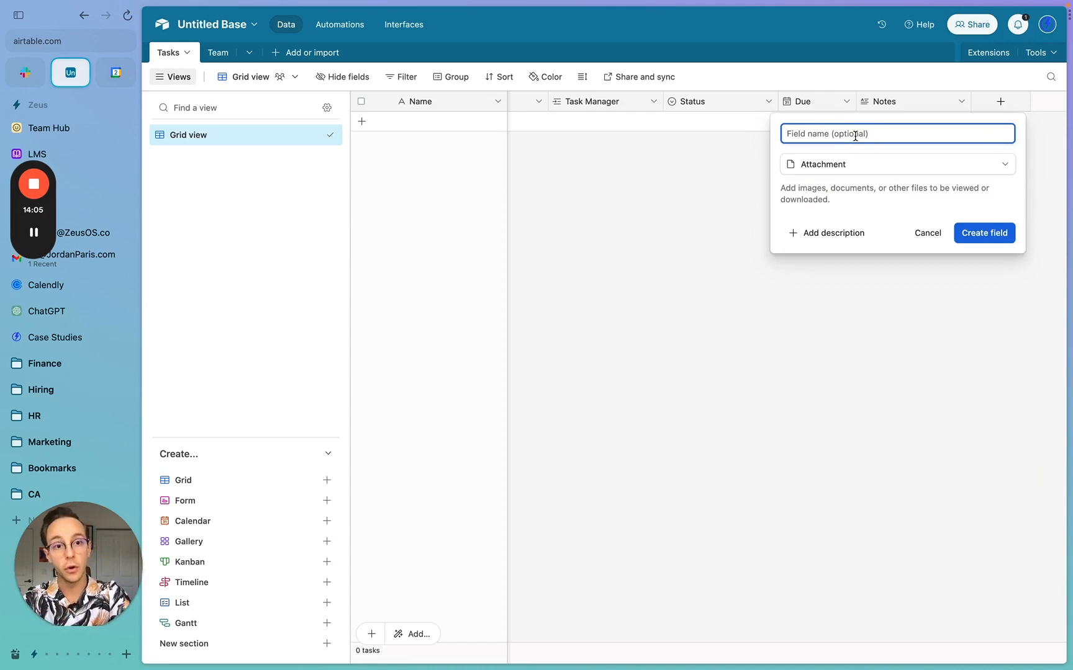
left_click(984, 233)
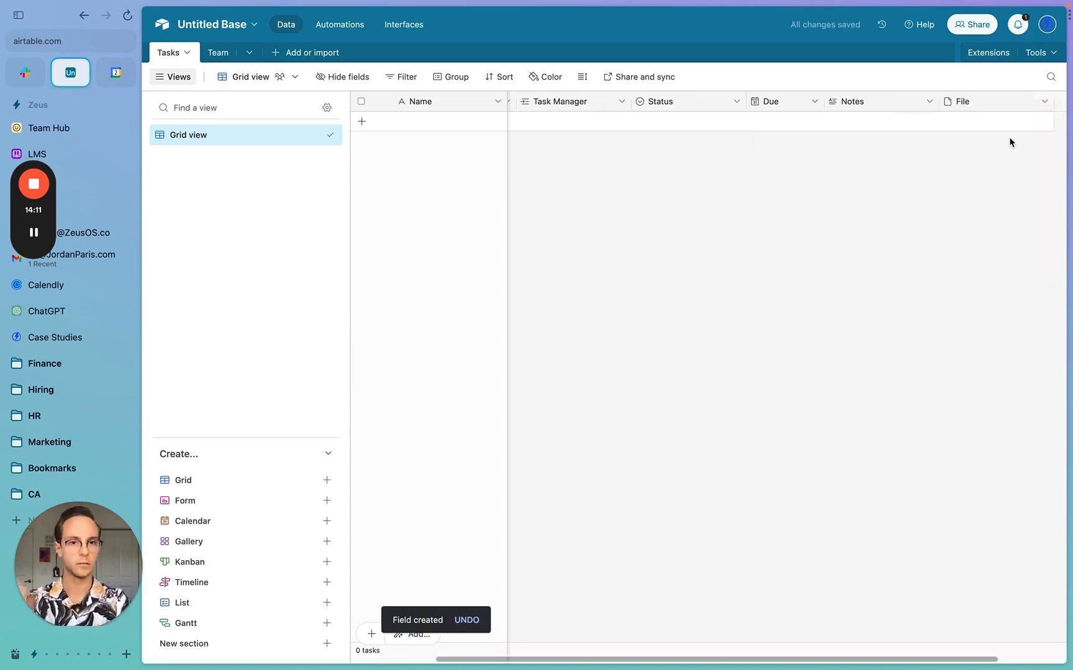
- Move the Notes column ahead of Due
scroll(875, 133, "left", 3)
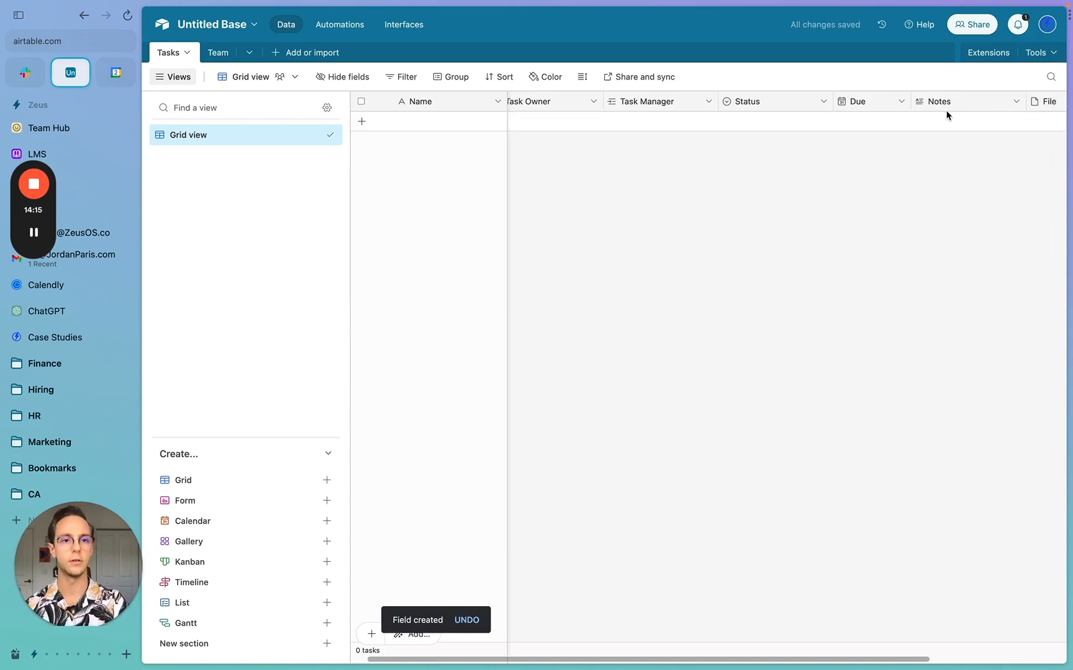
scroll(990, 107, "right", 2)
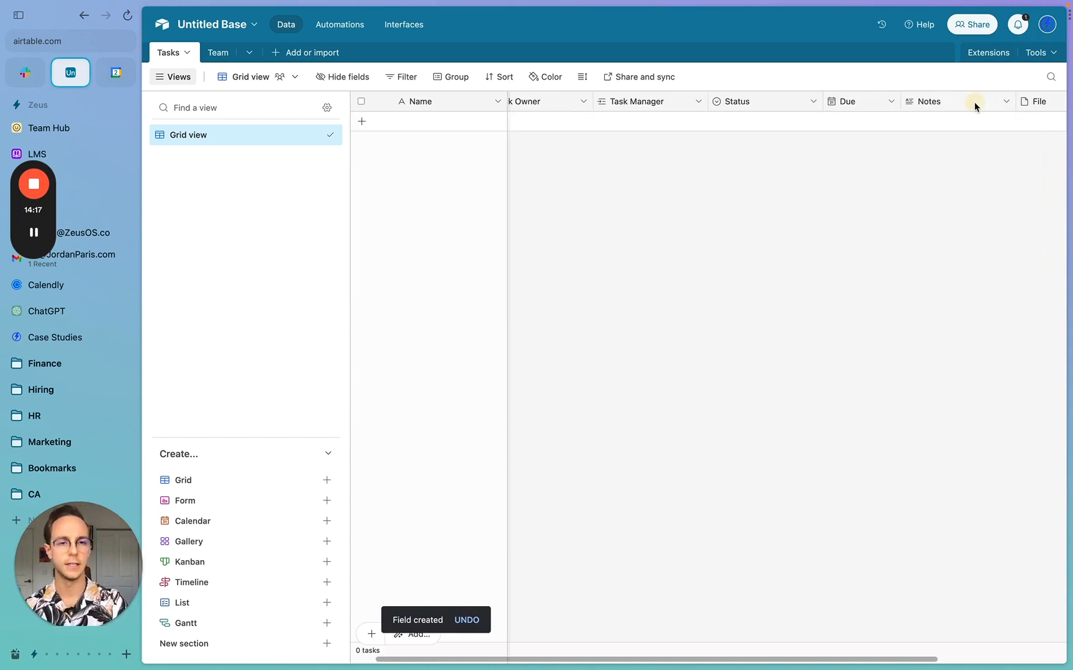
left_click_drag(971, 103, 828, 102)
scroll(894, 112, "right", 2)
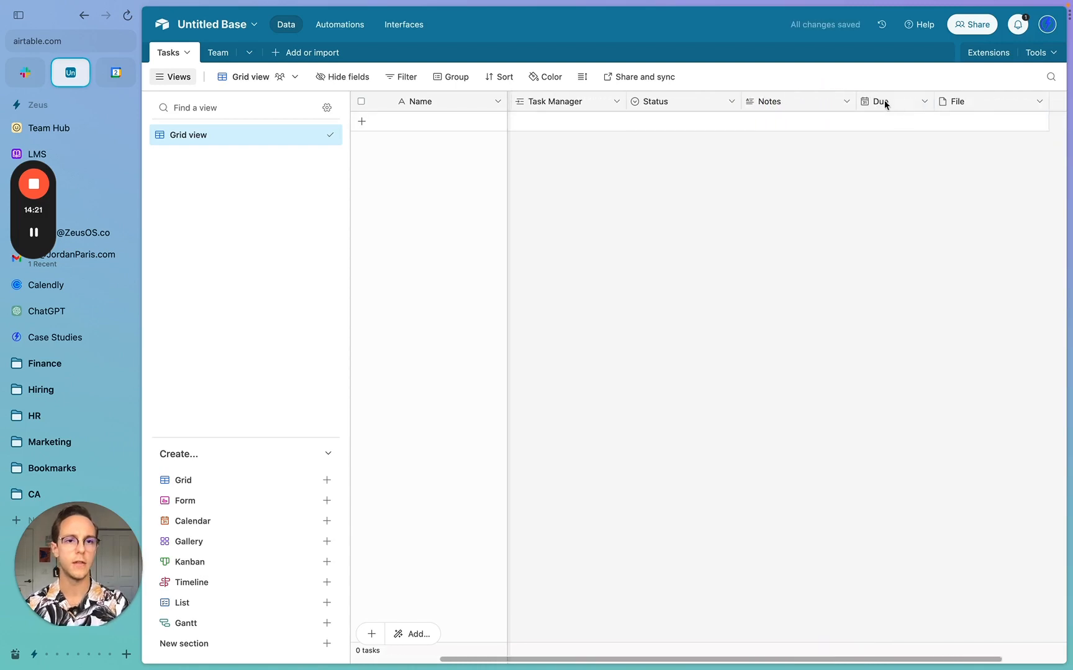
- Insert a date-only Created time field named Created to the right of Due
right_click(882, 101)
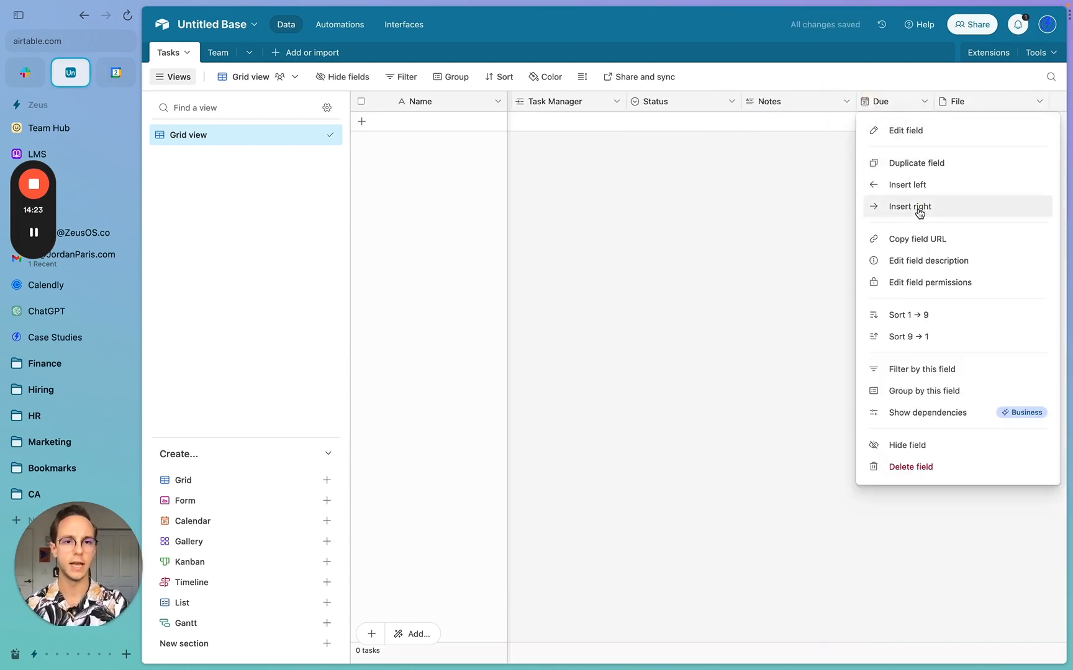
left_click(906, 206)
left_click(842, 166)
type("cre")
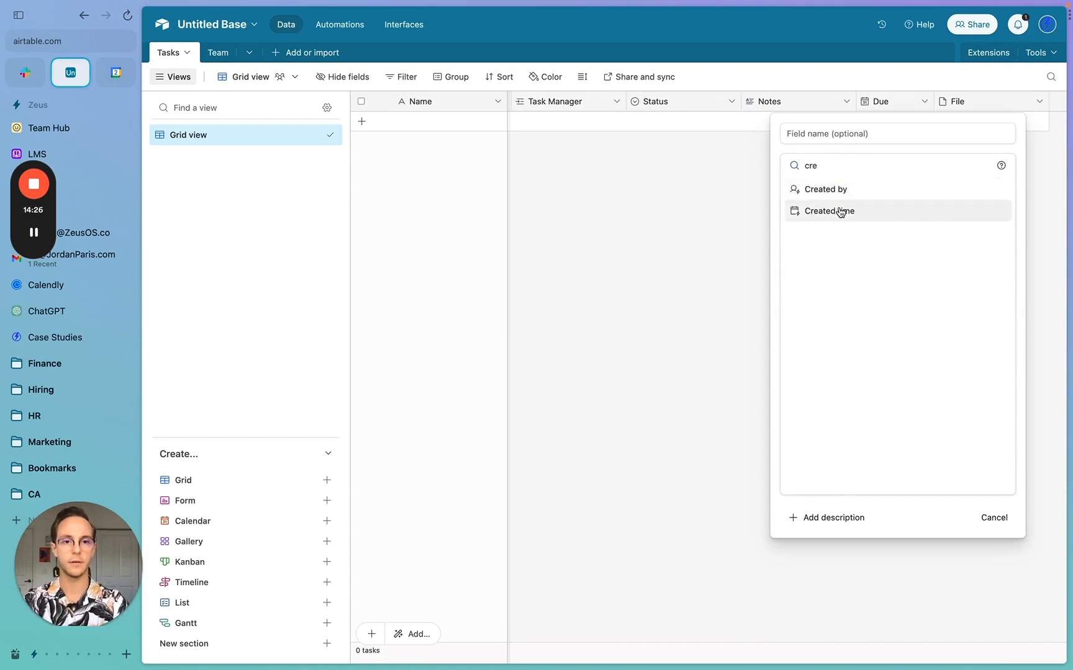
left_click(840, 210)
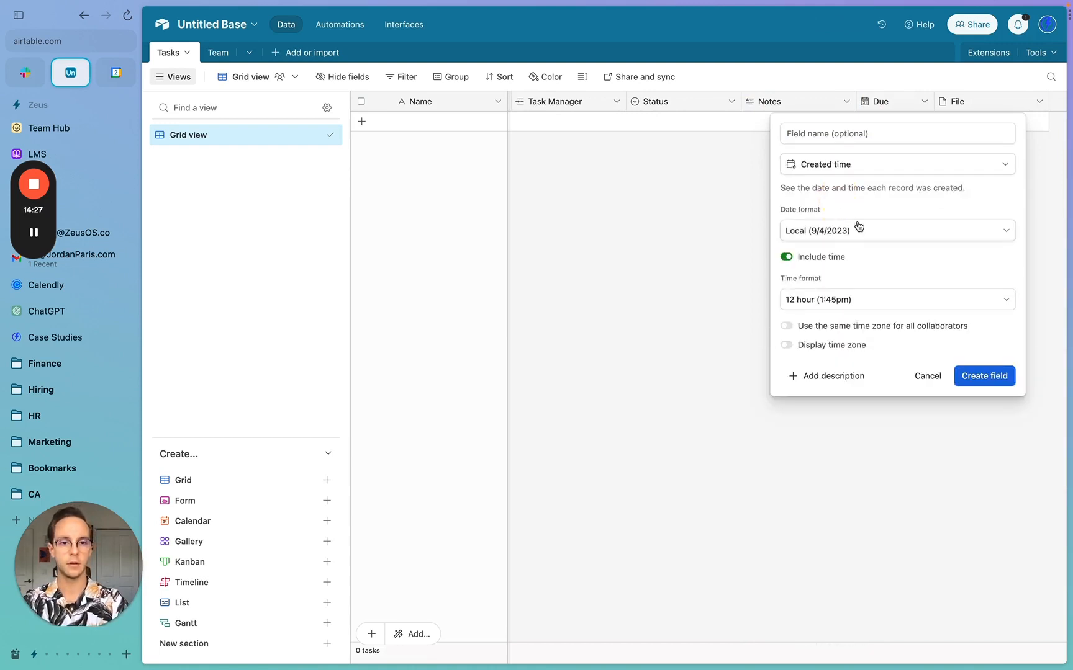
left_click(787, 257)
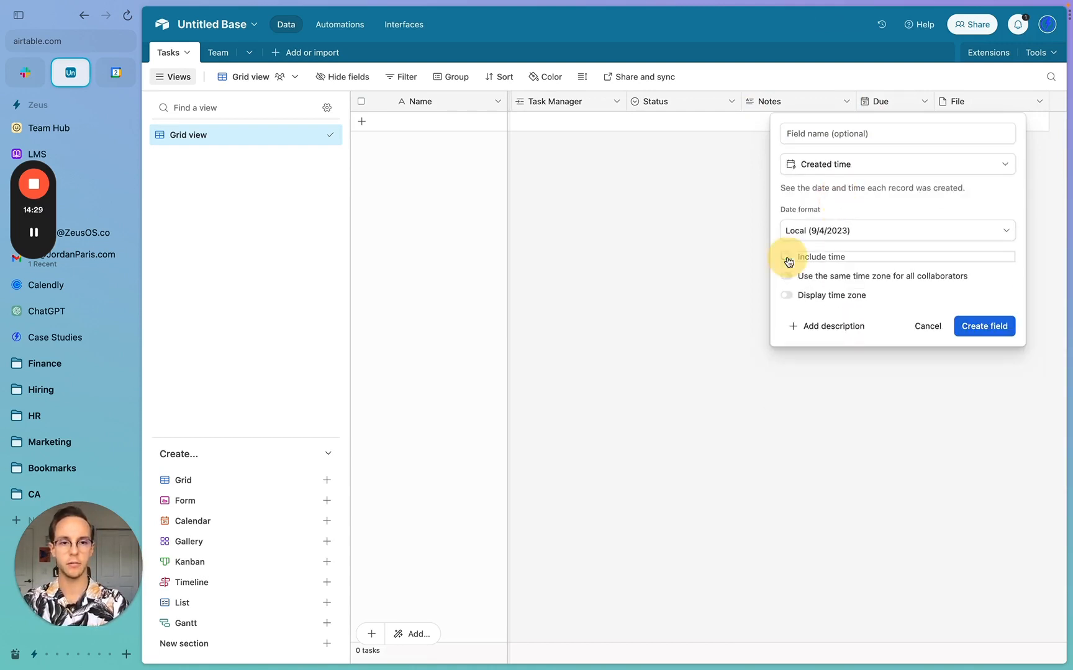
left_click(876, 134)
type("Cre")
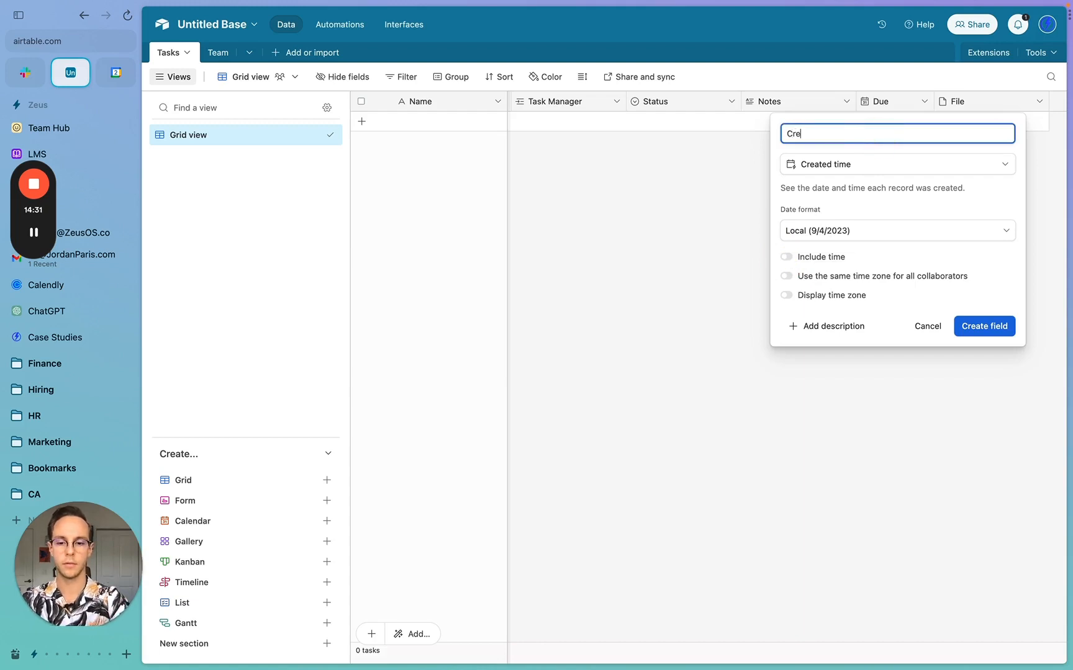
type("ated")
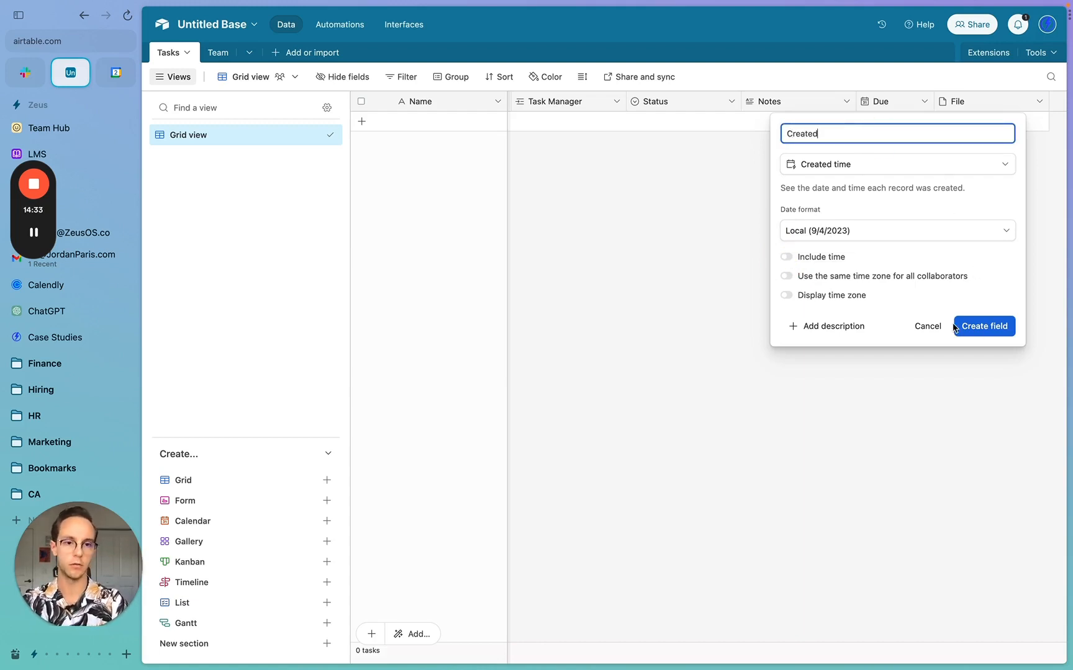
left_click(985, 327)
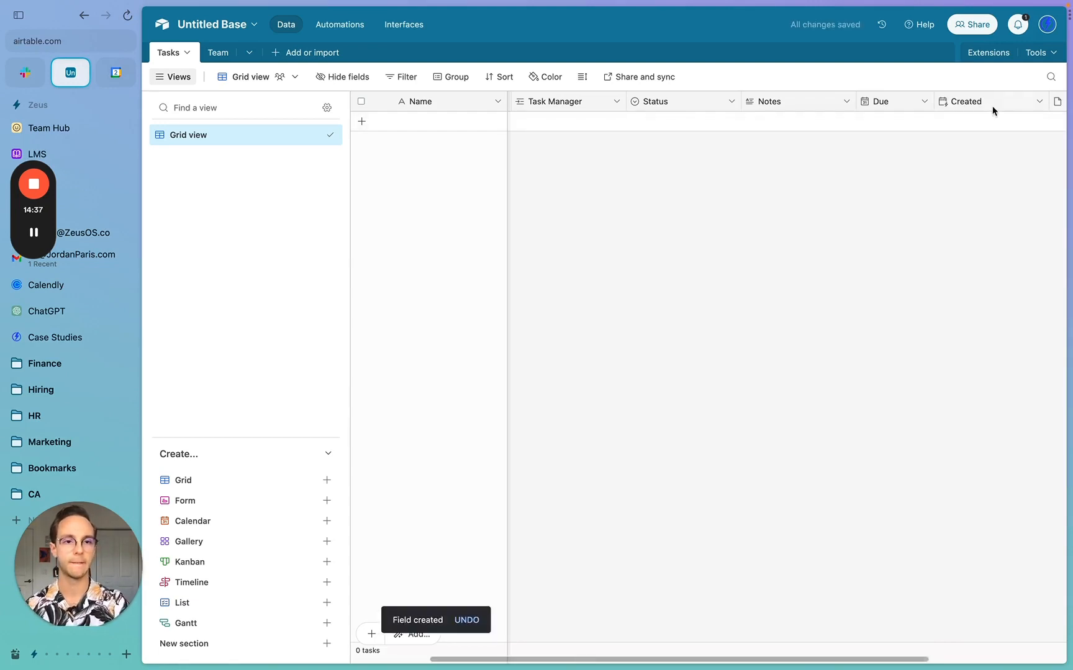
- Narrow the Created column and move it after File
left_click_drag(1047, 104, 1003, 103)
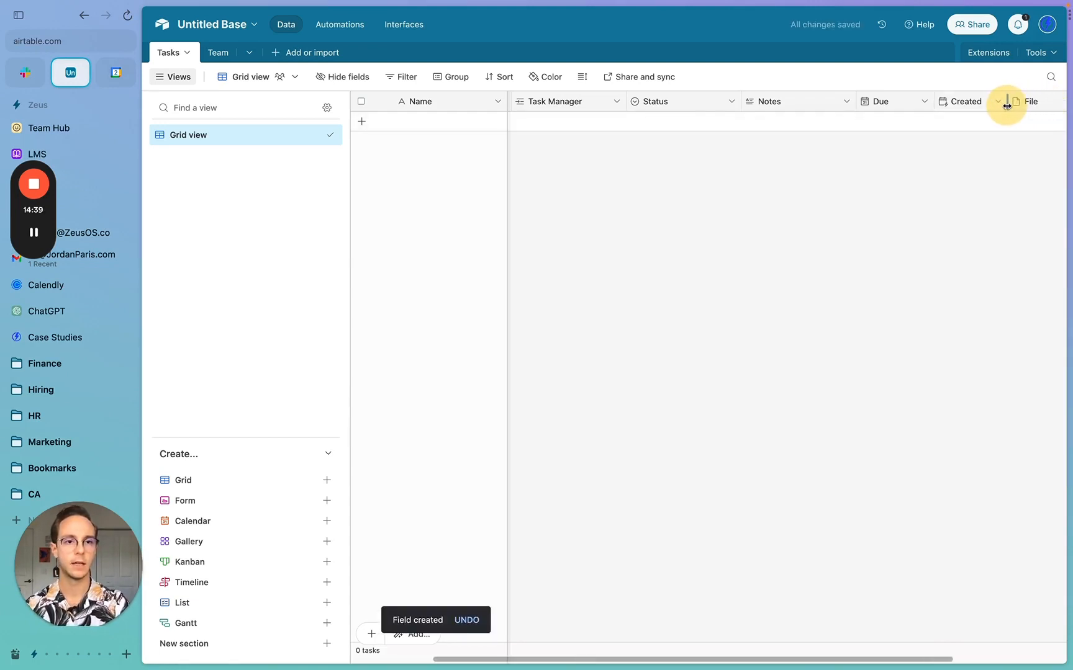
left_click_drag(852, 100, 998, 98)
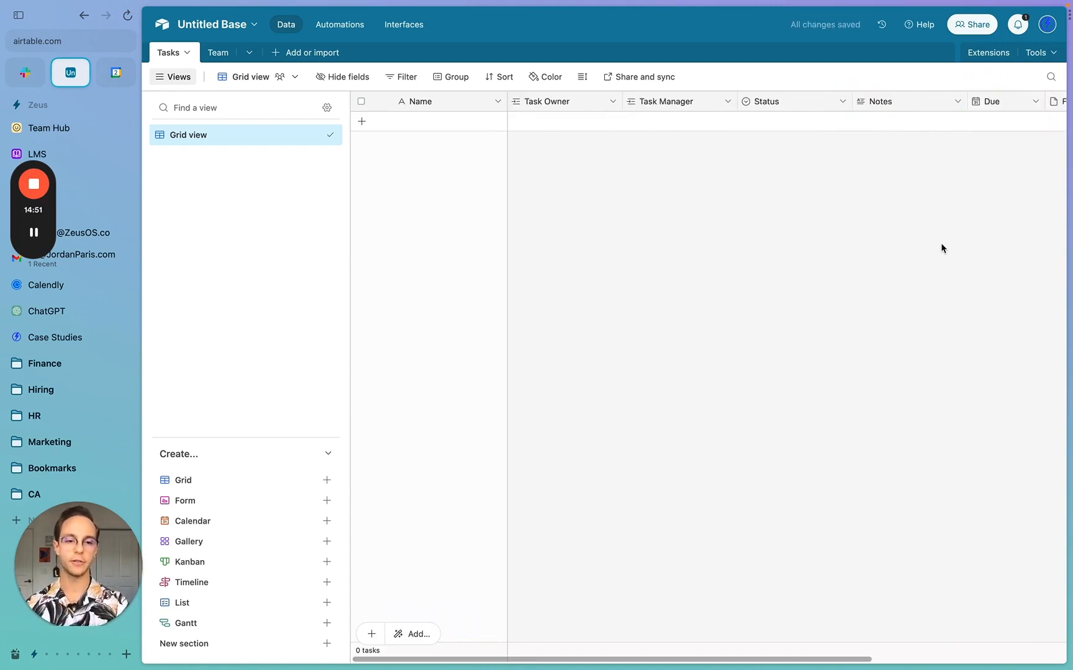
scroll(941, 247, "right", 3)
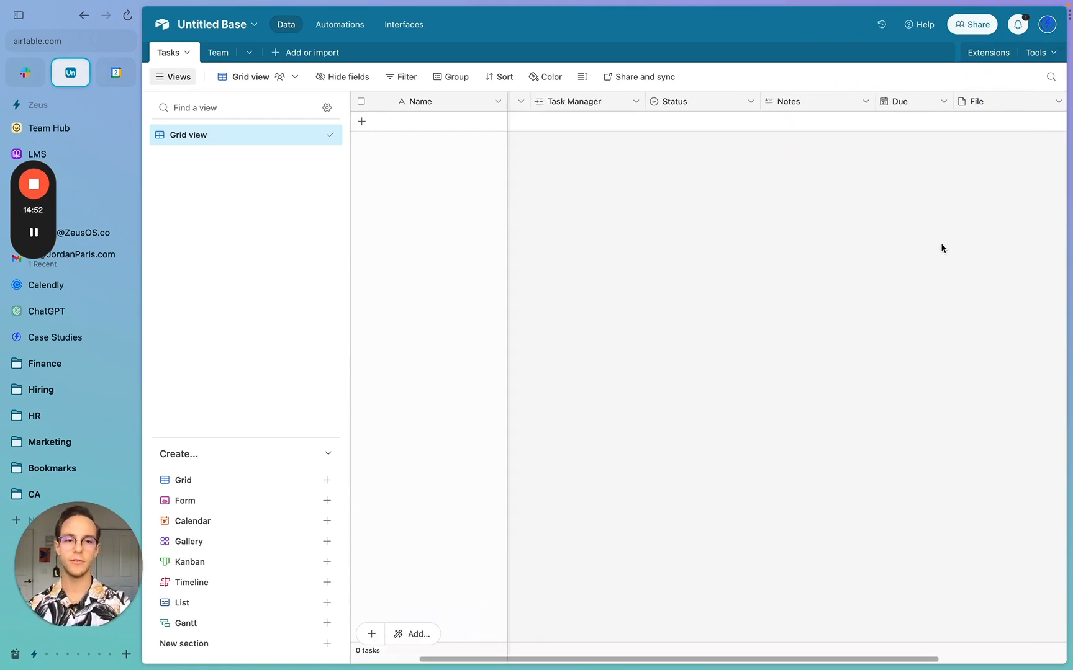
scroll(941, 248, "right", 5)
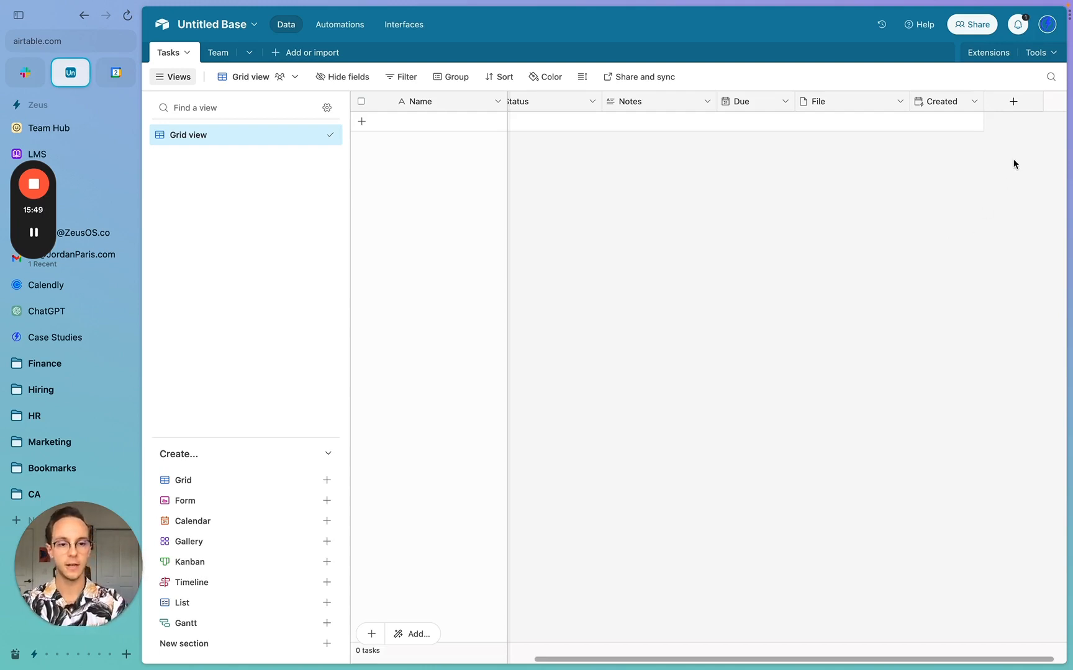
- Create a Lookup field pulling Email from the Team table through the Task Owner link
left_click(1011, 106)
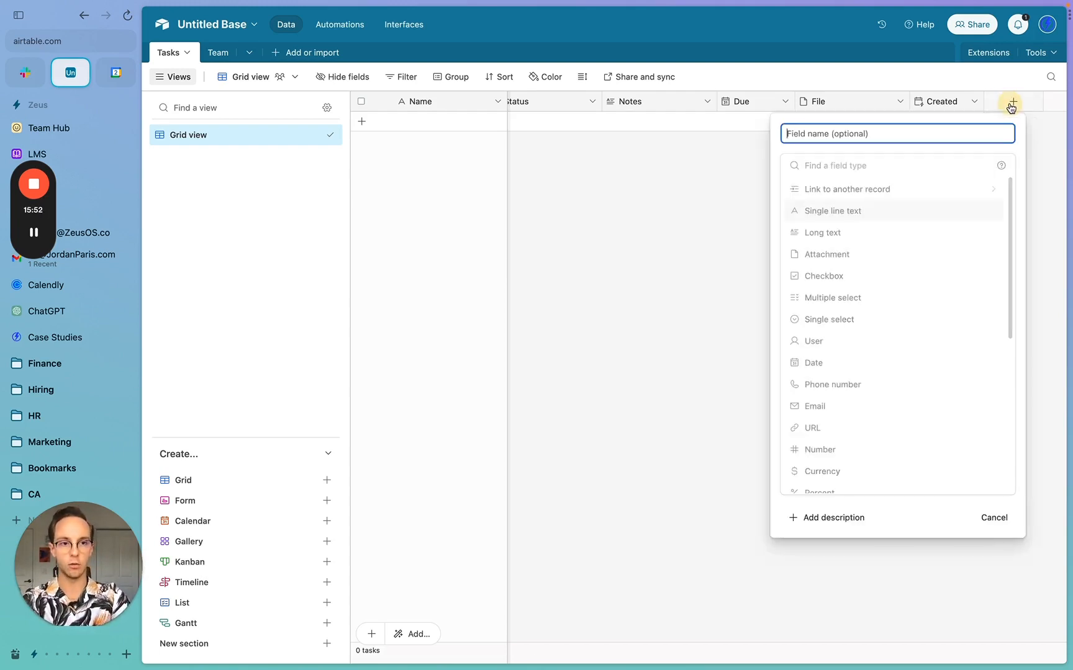
left_click(858, 166)
type("loo")
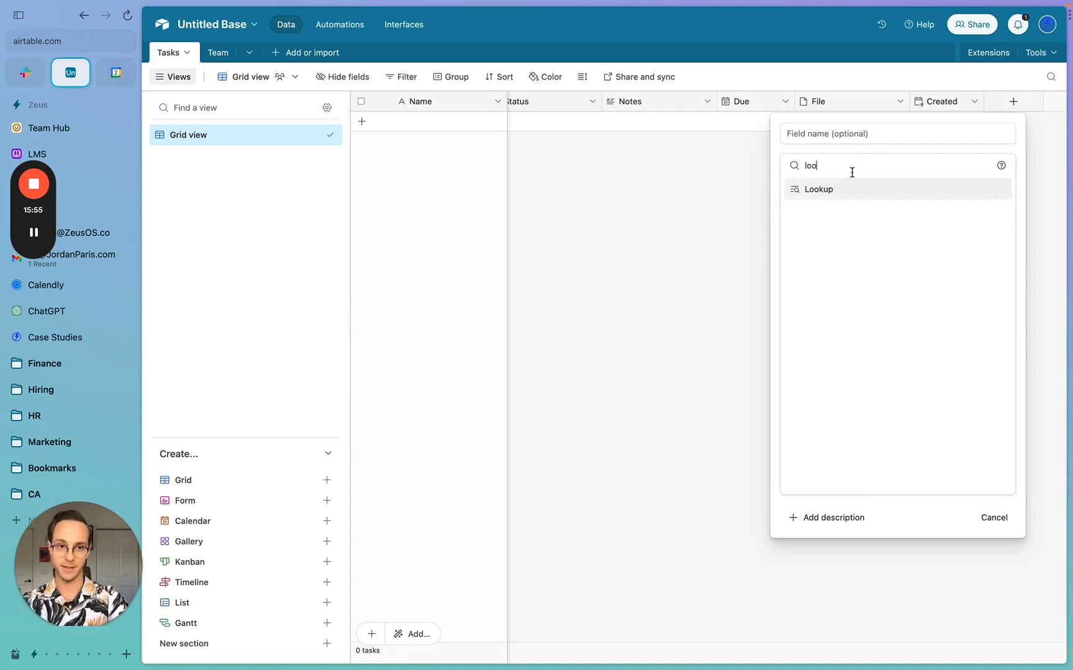
left_click(840, 189)
left_click(809, 126)
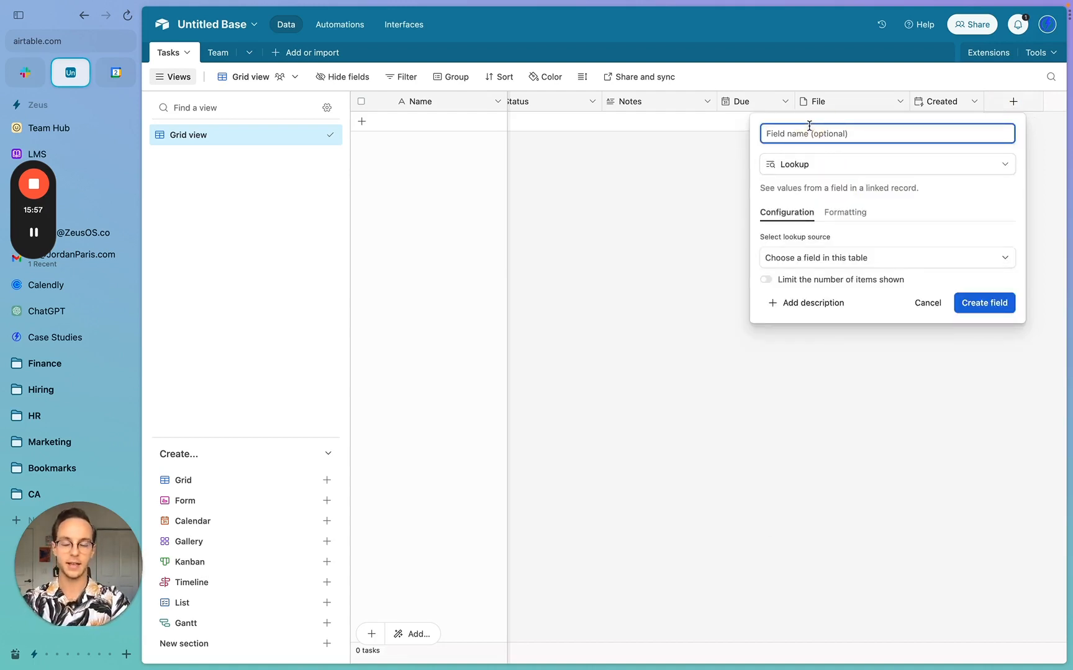
left_click(815, 258)
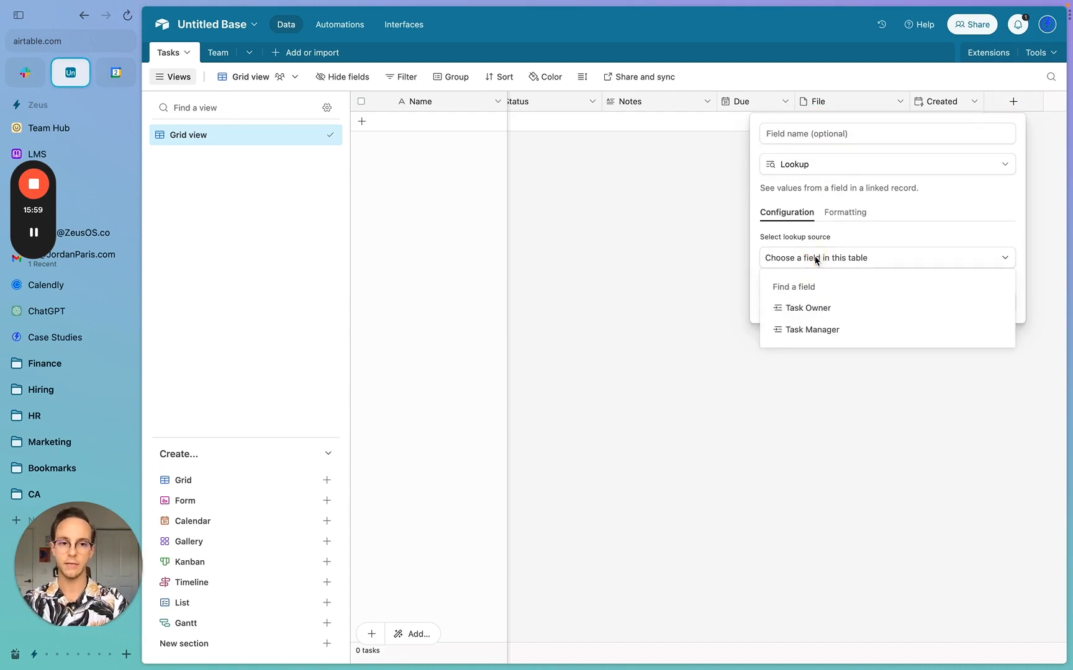
left_click(807, 308)
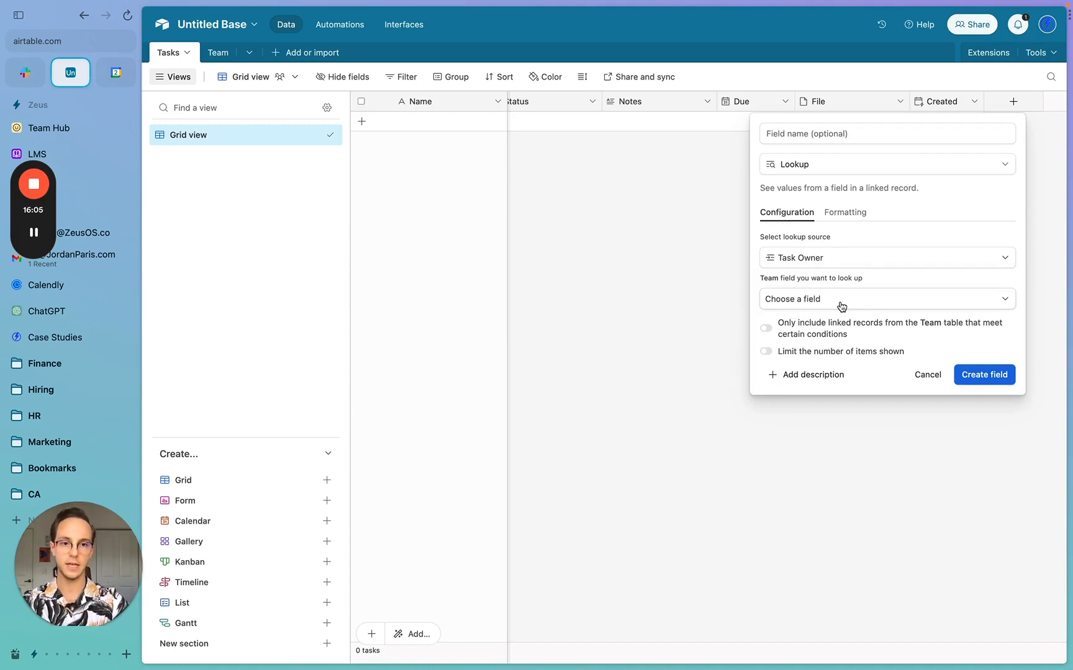
left_click(841, 304)
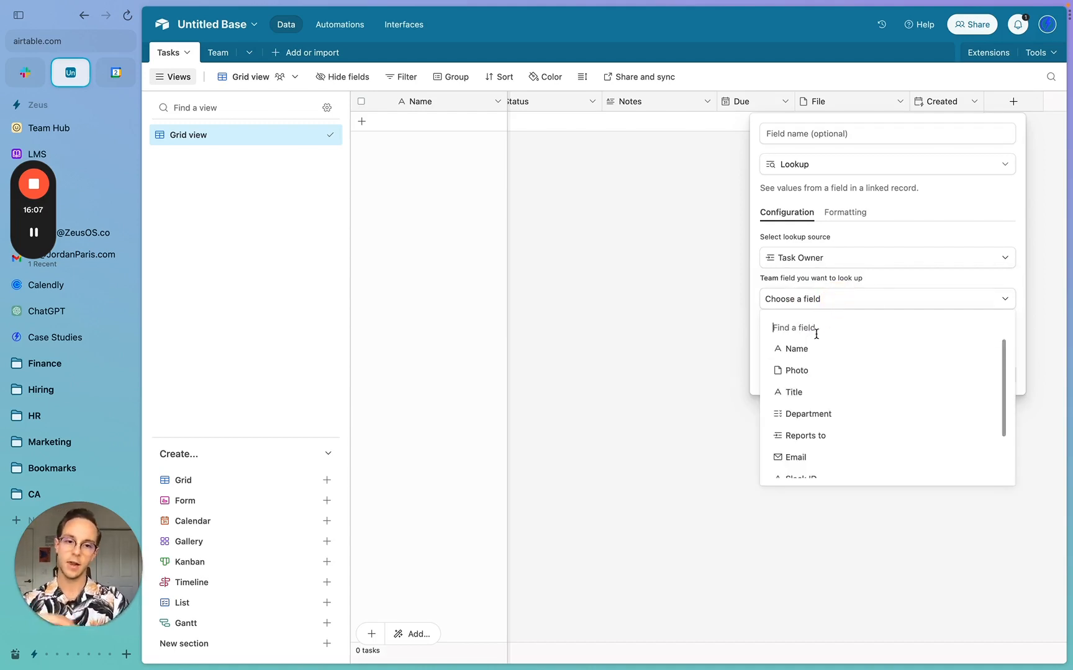
scroll(806, 368, "down", 3)
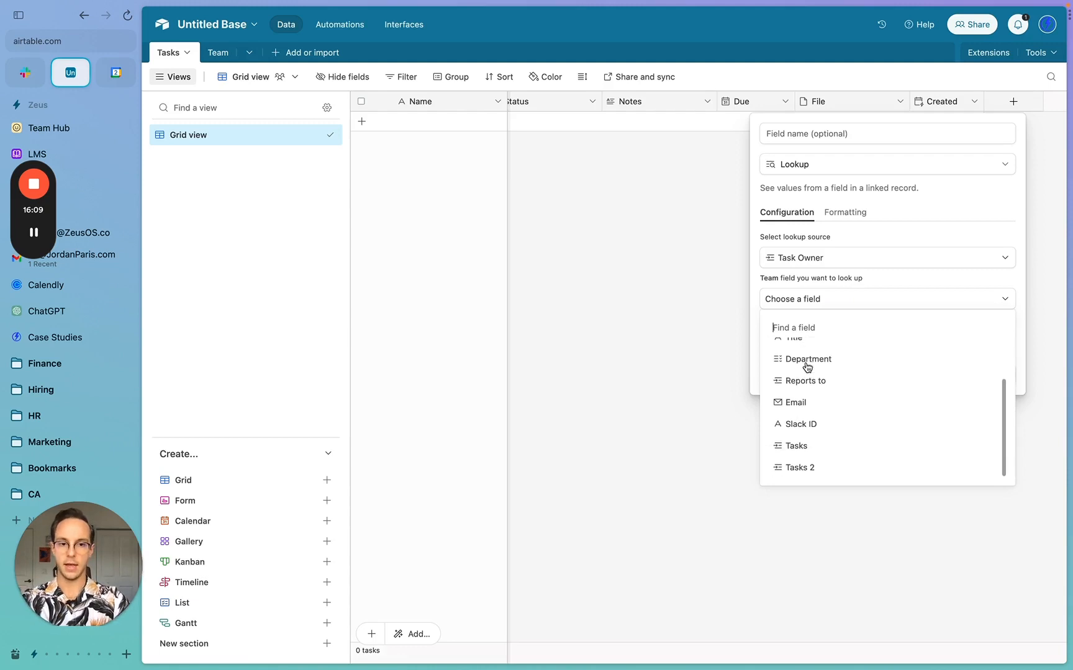
left_click(799, 404)
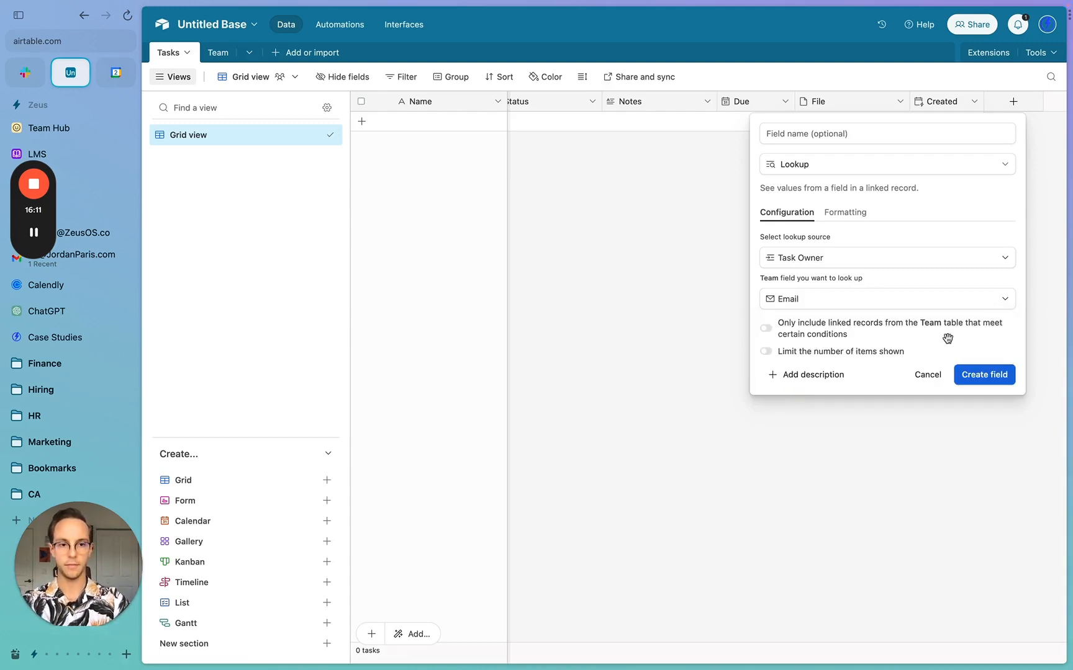
left_click(984, 377)
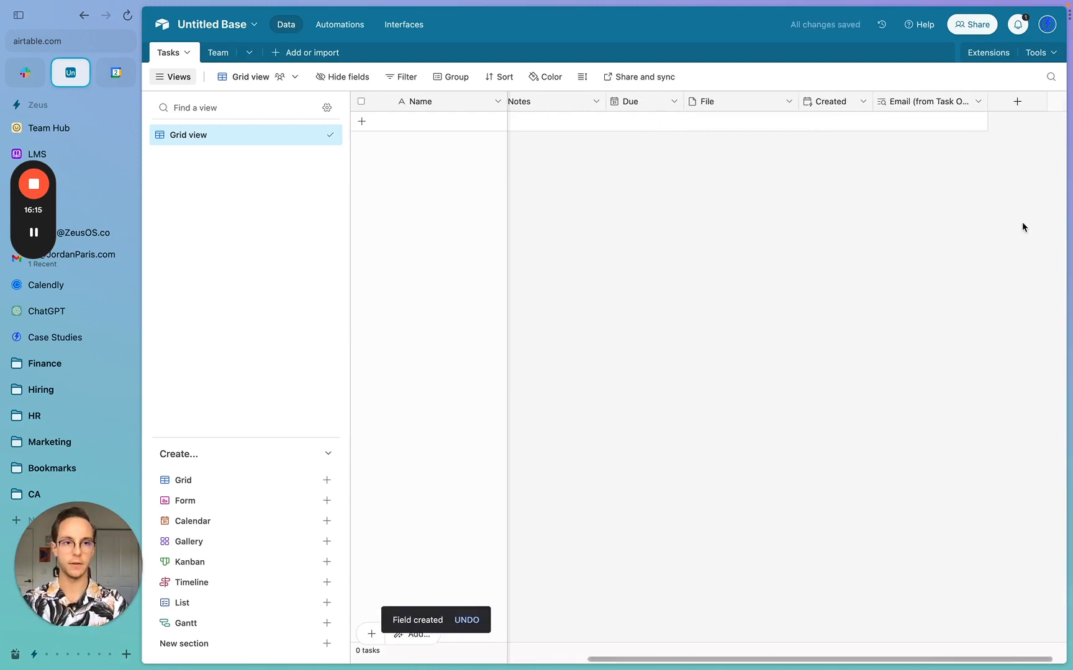
- Duplicate the Email lookup field
left_click(1001, 109)
left_click(928, 102)
right_click(927, 103)
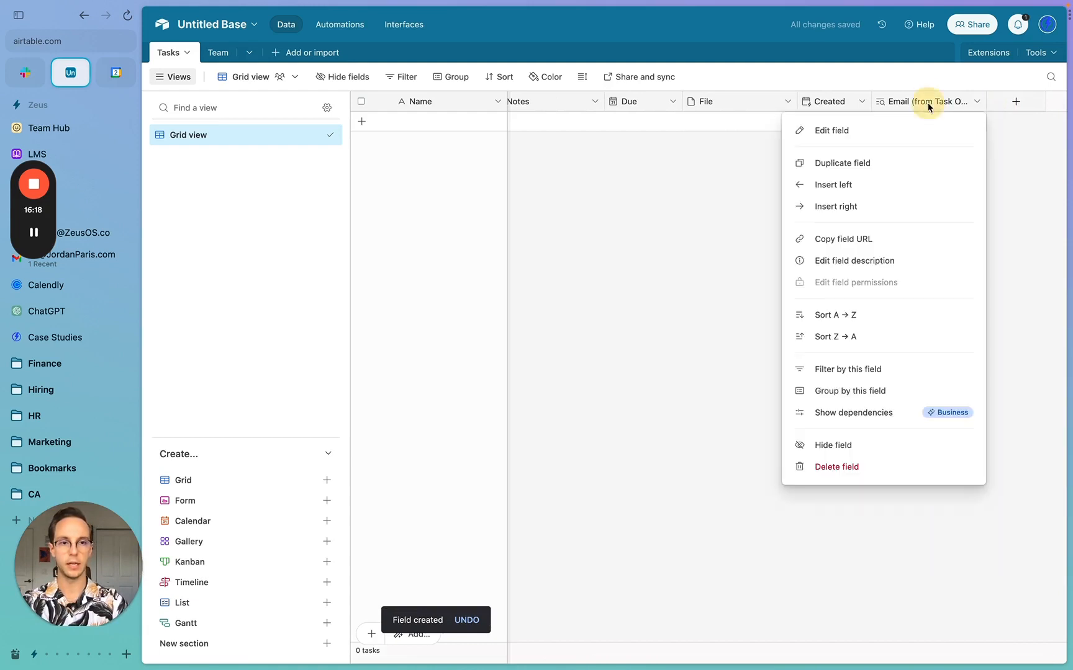
left_click(857, 162)
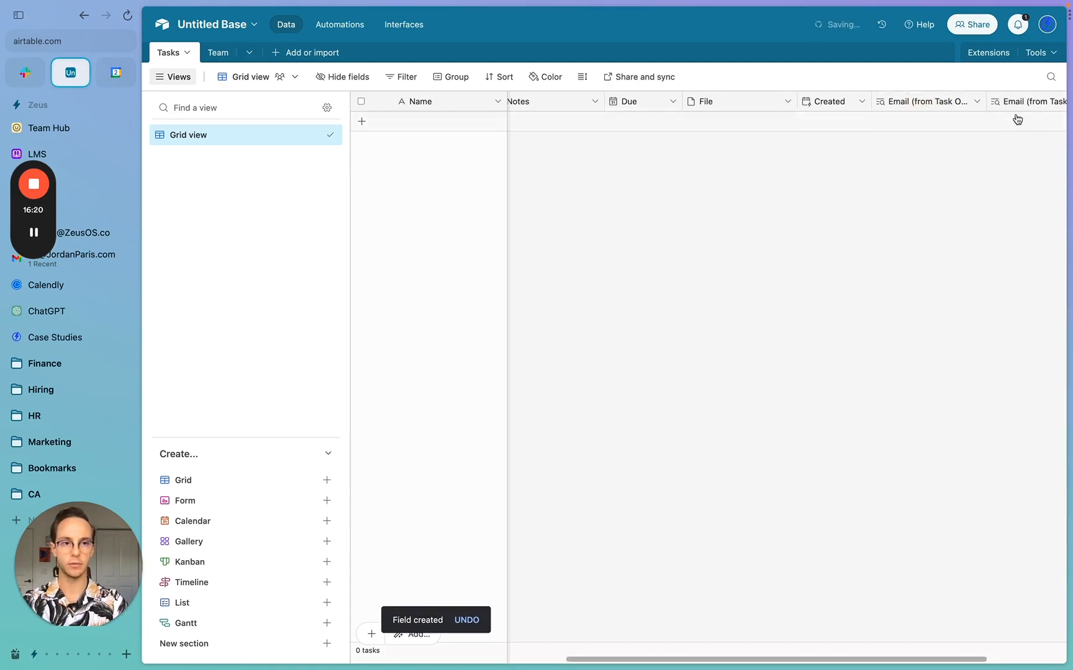
- Rename the copy to Email (from Task Manager), source it through Task Manager, and save
left_click(1019, 104)
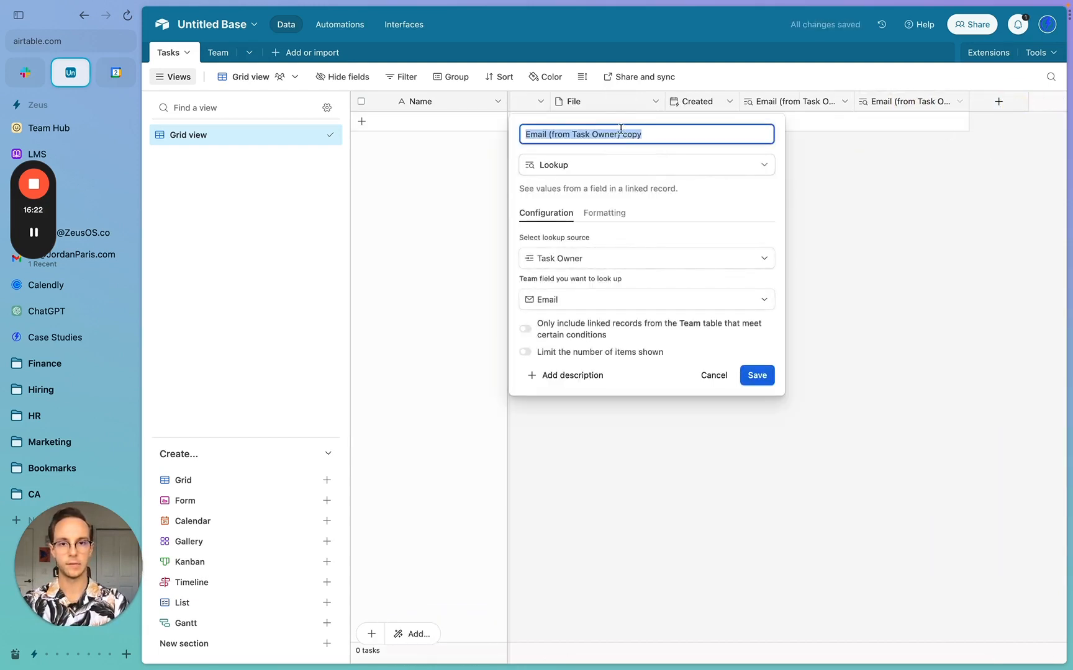
left_click(605, 133)
type("Manager")
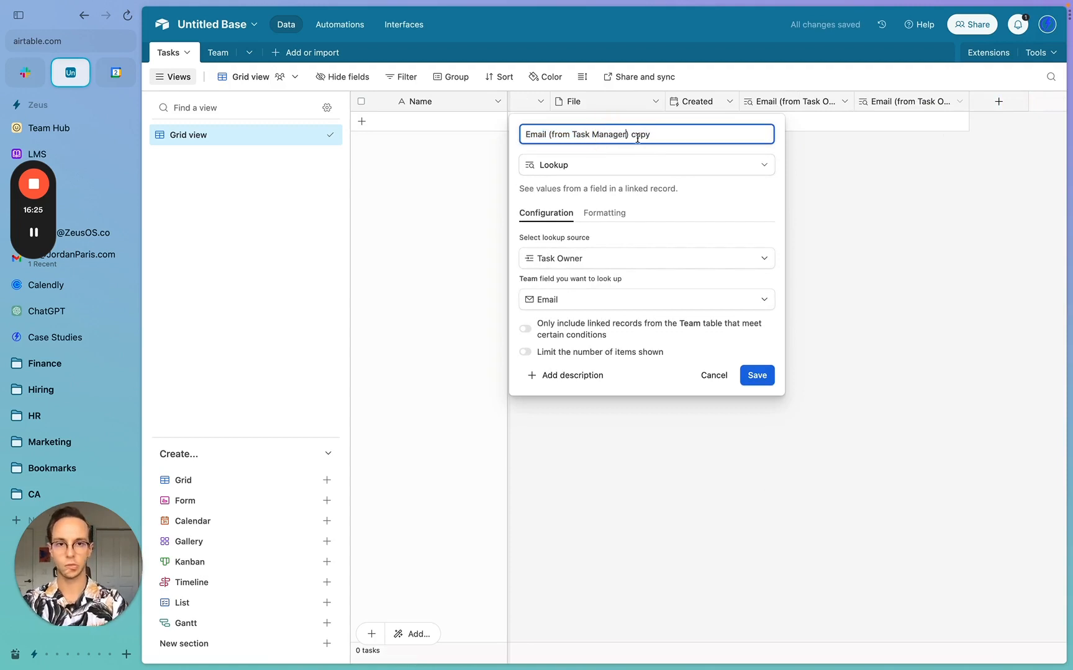
left_click(637, 138)
key("BackSpace")
key("BackSpace")
key("BackSpace")
key("BackSpace")
key("BackSpace")
left_click(595, 300)
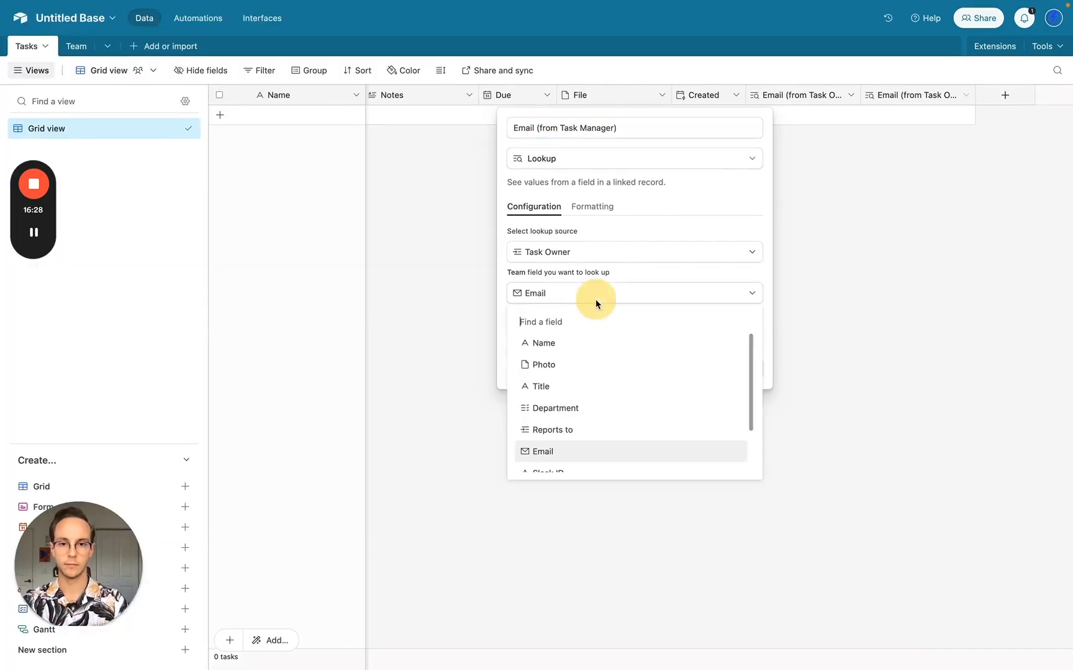
left_click(596, 300)
left_click(609, 257)
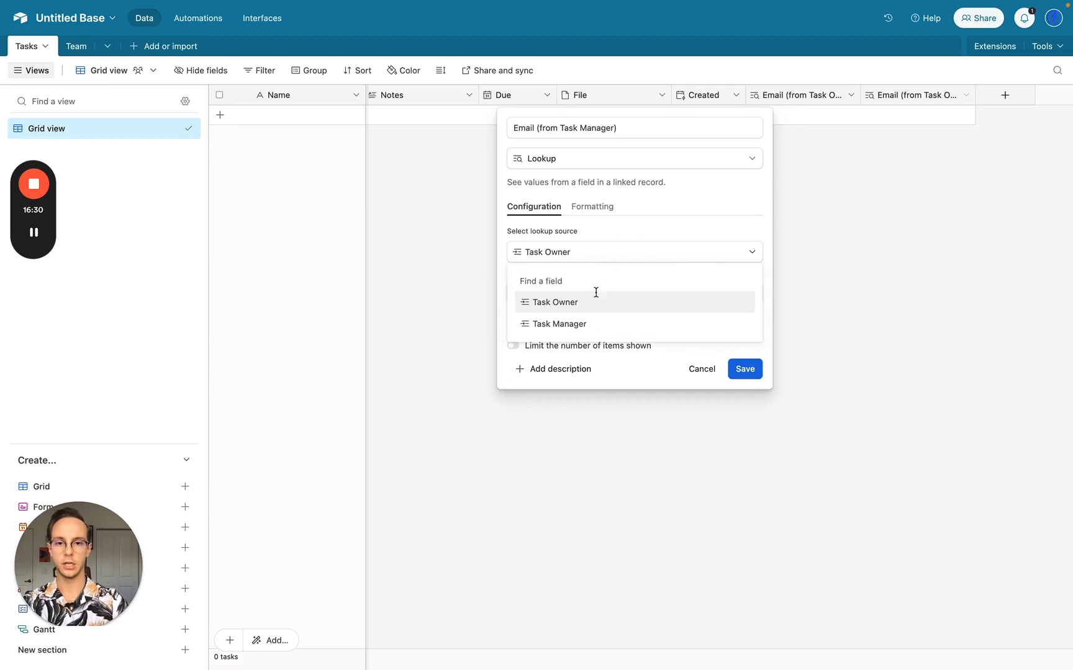
left_click(587, 320)
left_click(750, 370)
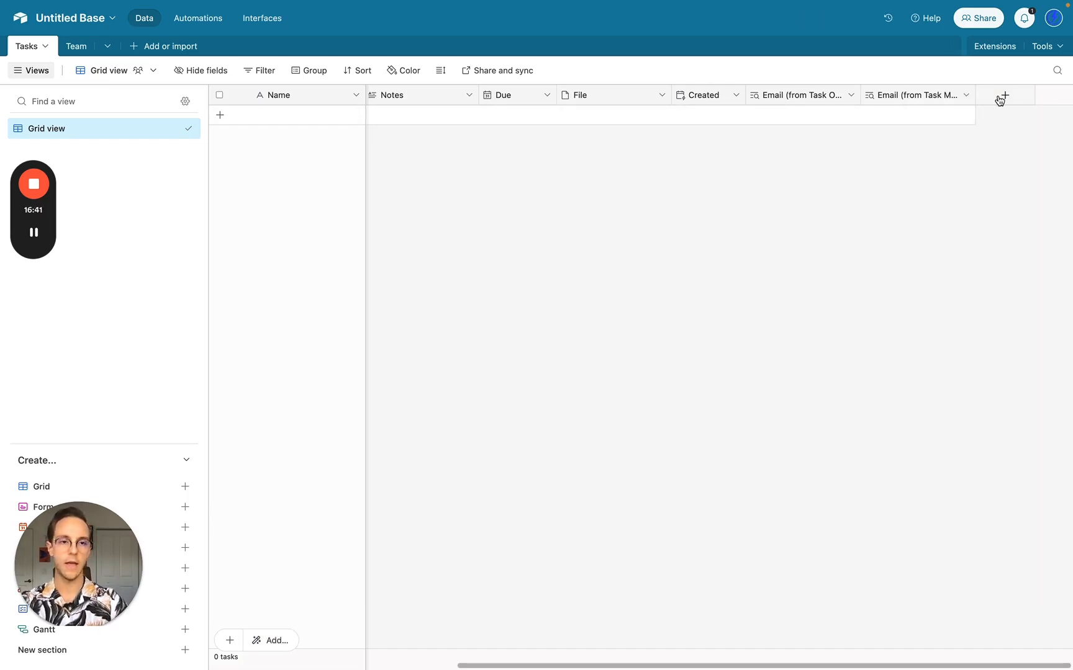
left_click(1004, 95)
- Create a Lookup field pulling Slack ID through the Task Owner link
left_click(871, 157)
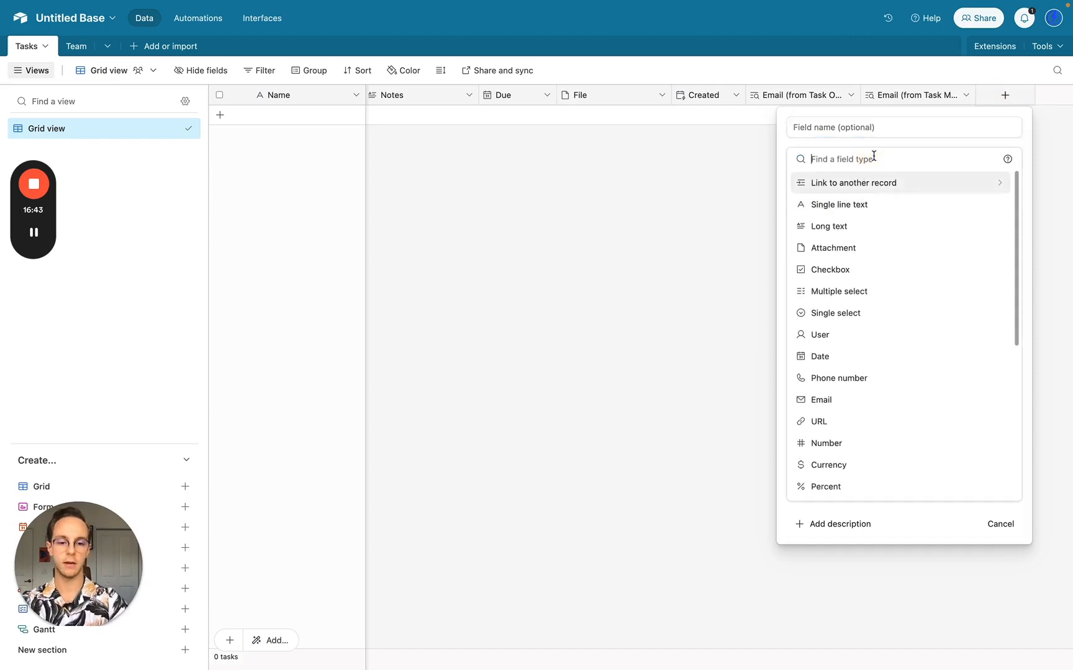
type("loo")
left_click(859, 188)
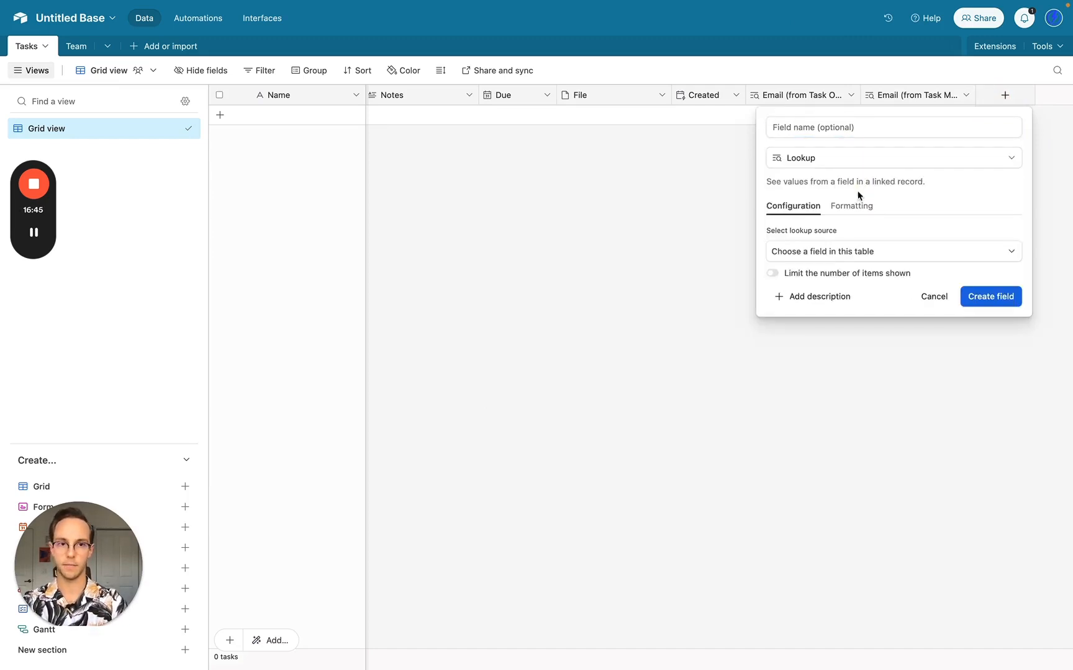
left_click(828, 254)
left_click(814, 302)
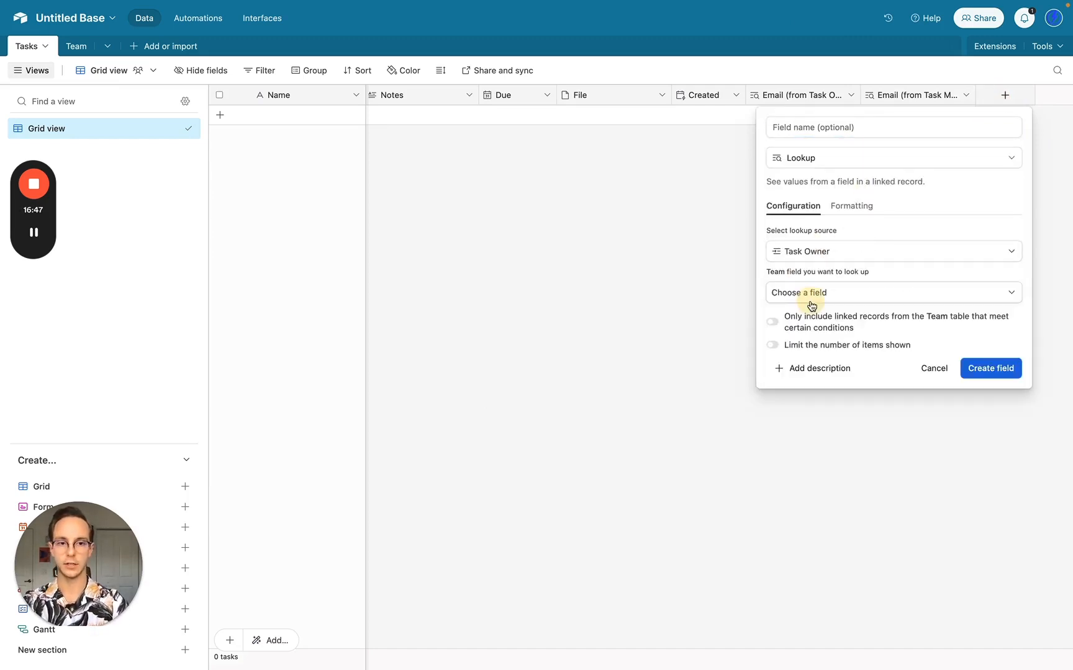
left_click(852, 296)
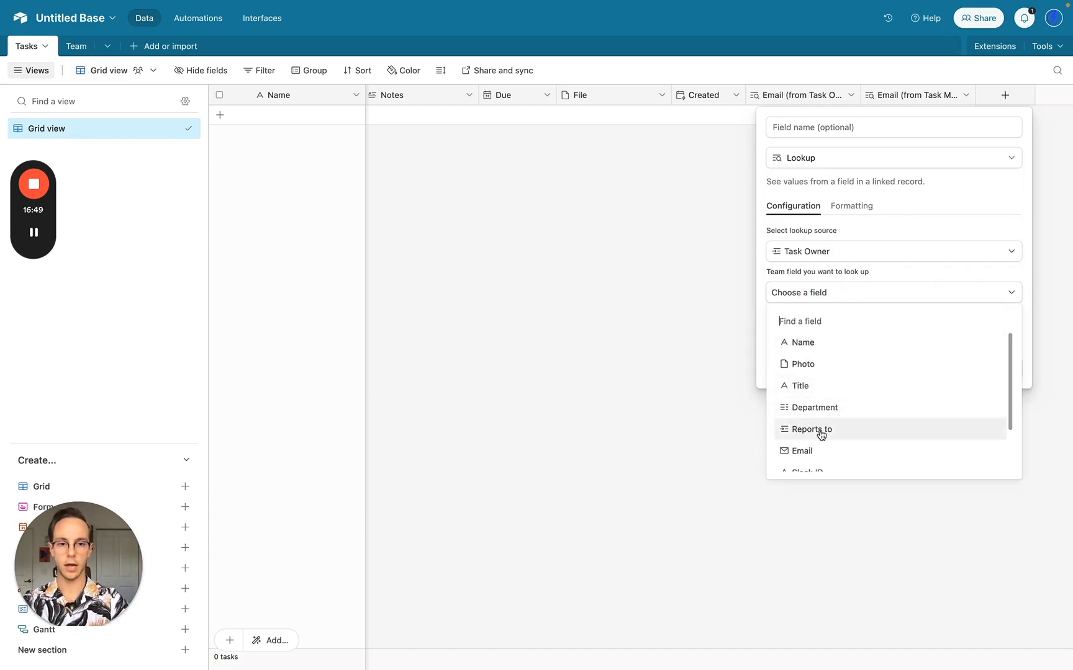
scroll(820, 435, "down", 1)
left_click(813, 450)
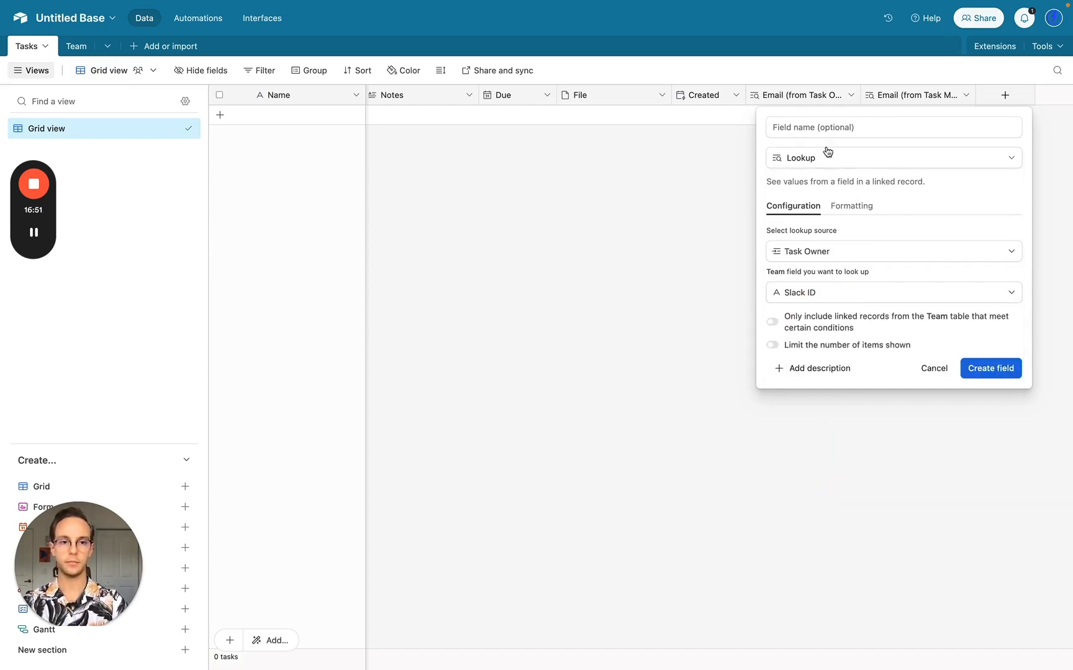
left_click(1013, 373)
- Create a second Lookup field pulling Slack ID through the Task Manager link
left_click(1005, 94)
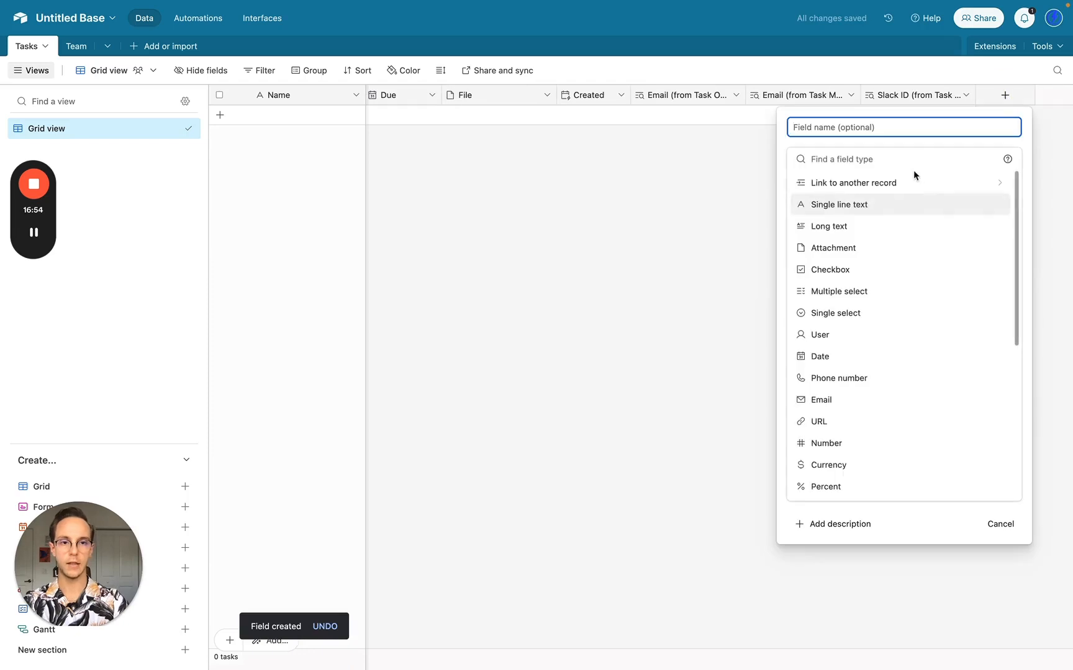
left_click(850, 159)
type("loo")
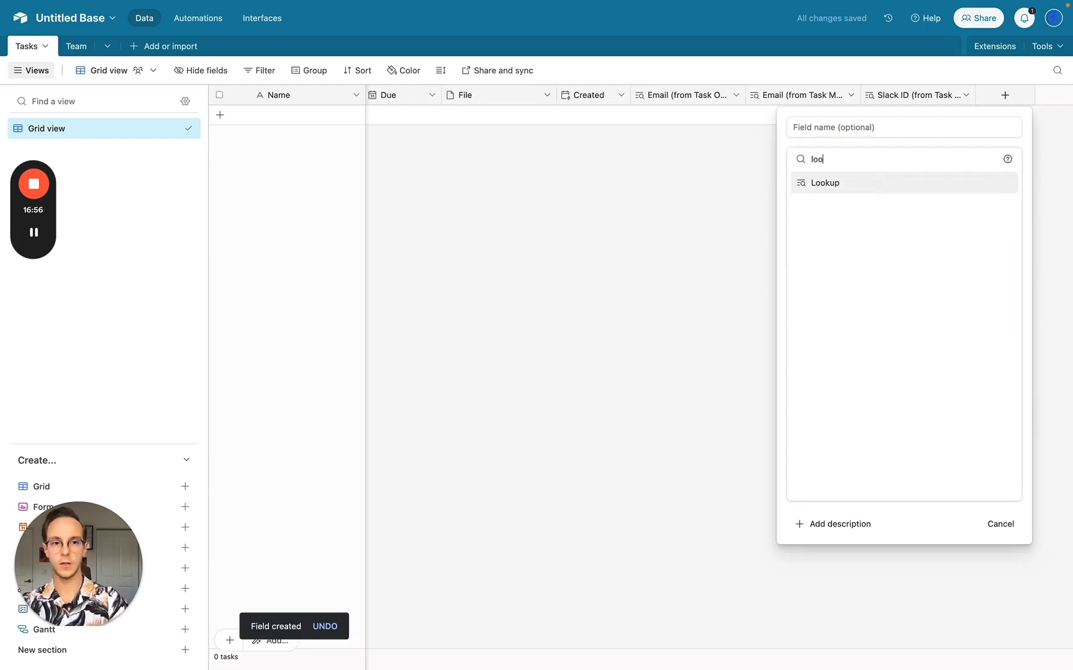
left_click(857, 186)
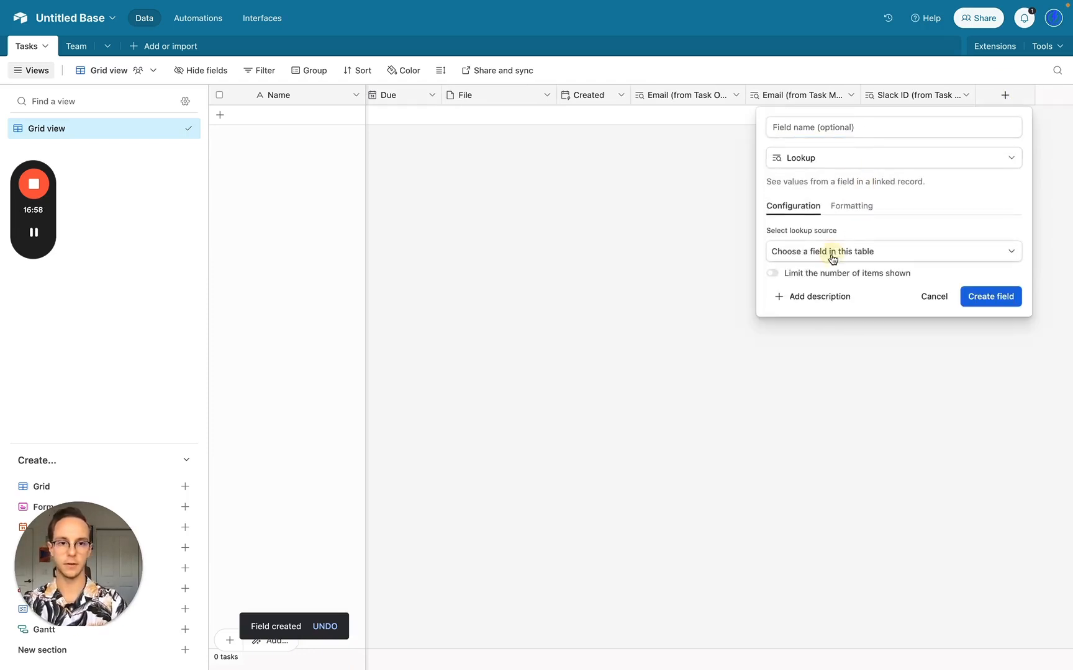
left_click(834, 251)
left_click(821, 323)
left_click(831, 292)
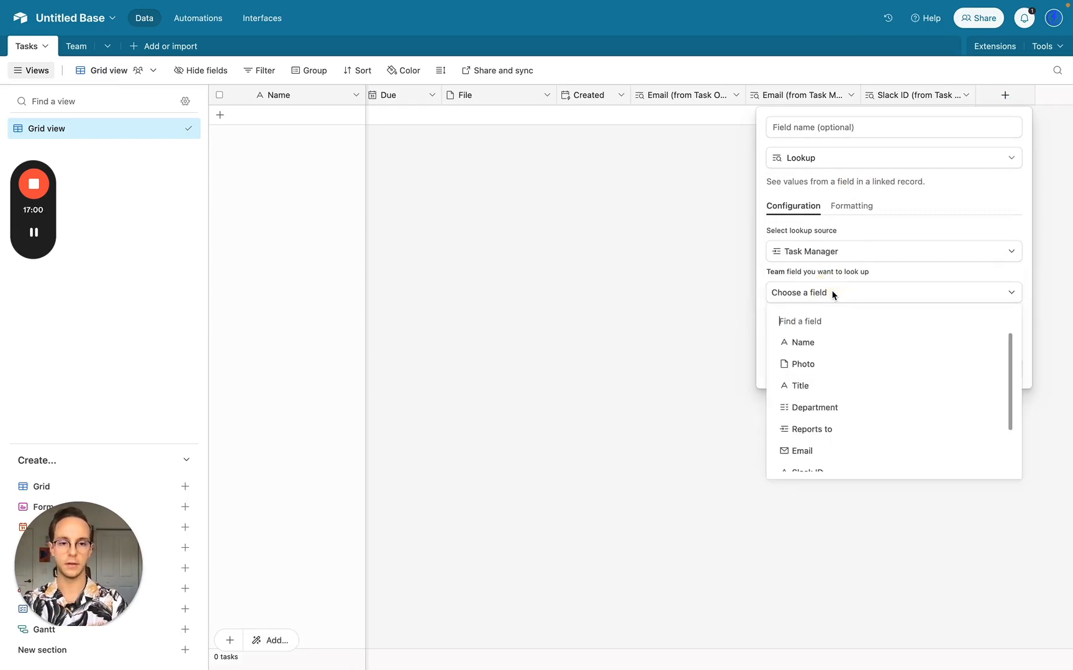
type("sl")
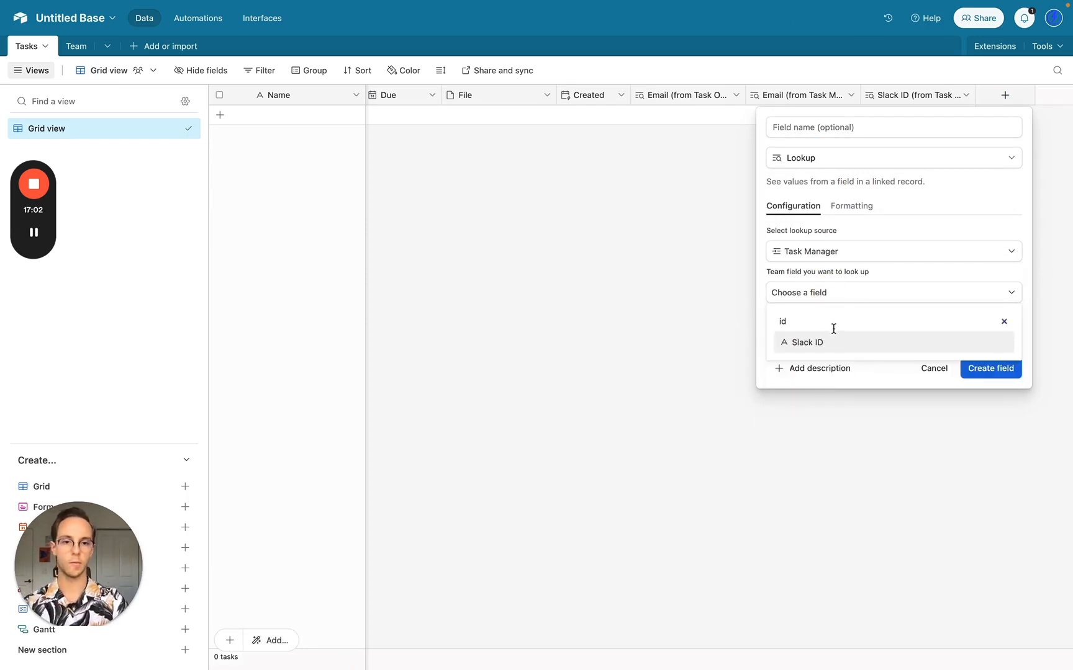
left_click(830, 341)
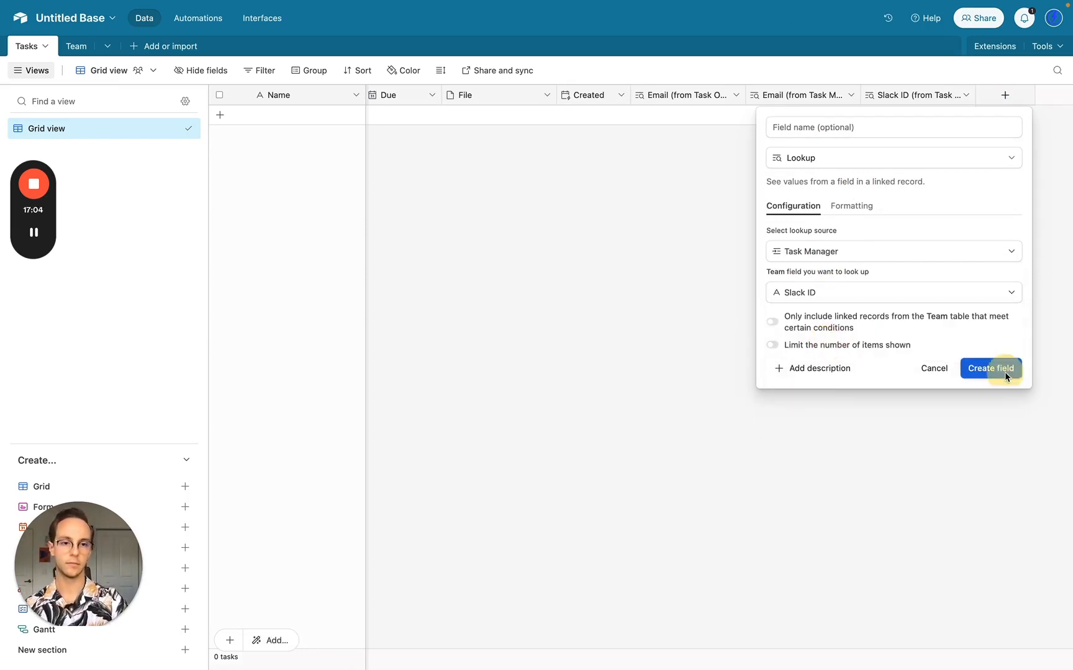
left_click(1005, 371)
scroll(801, 259, "left", 8)
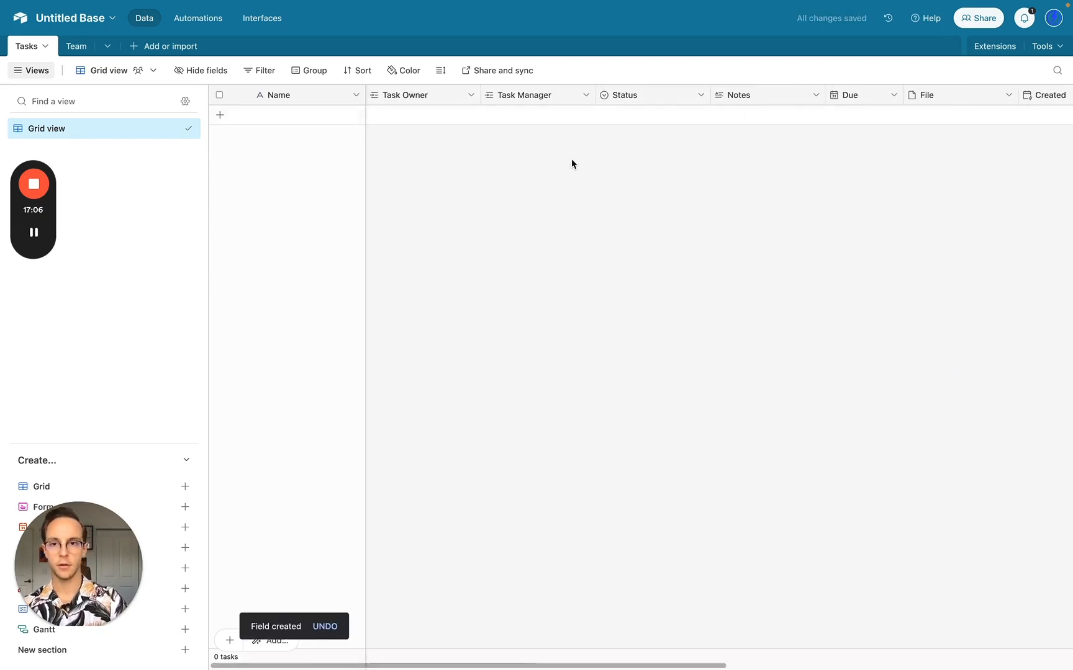
- Add a New Task record with the same team member as Task Owner and Task Manager
left_click(297, 117)
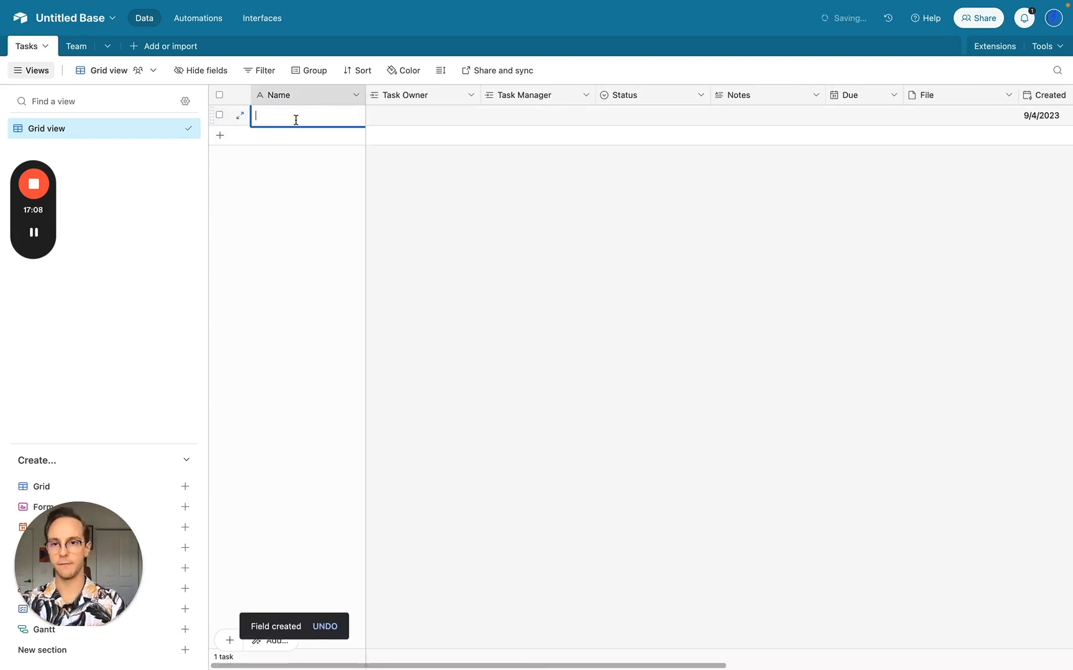
type("Te")
left_click(382, 116)
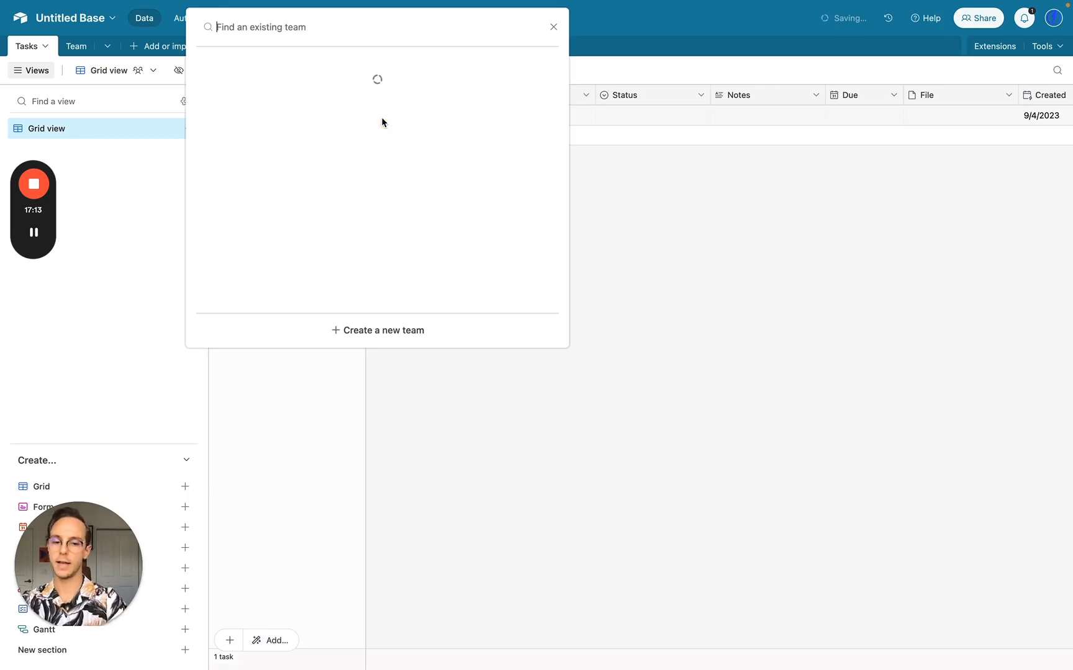
type("j")
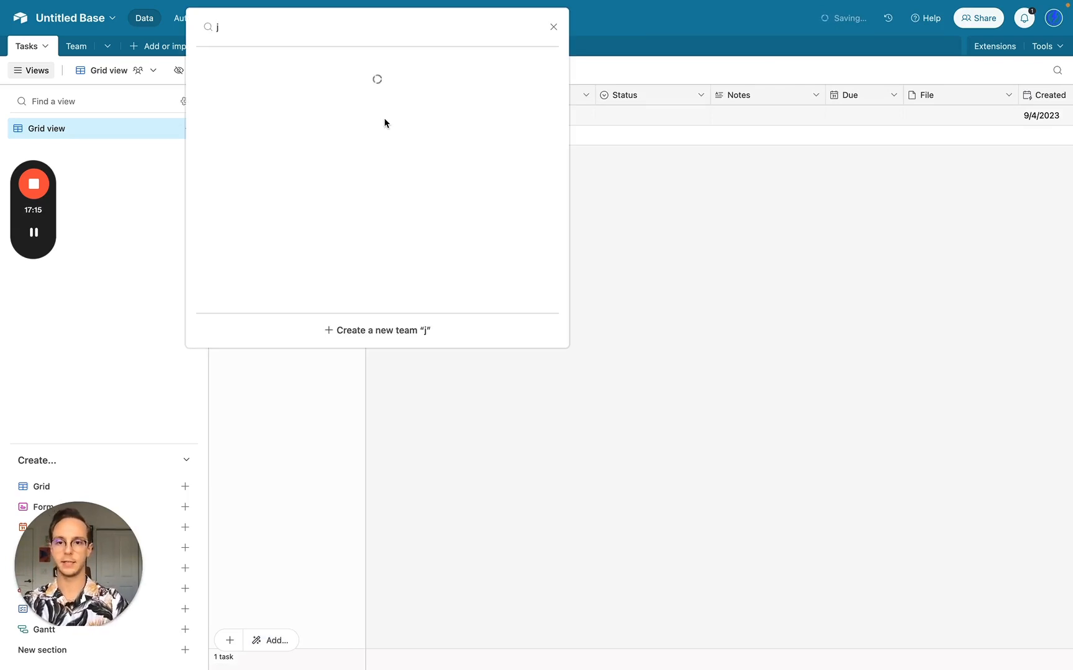
key("Return")
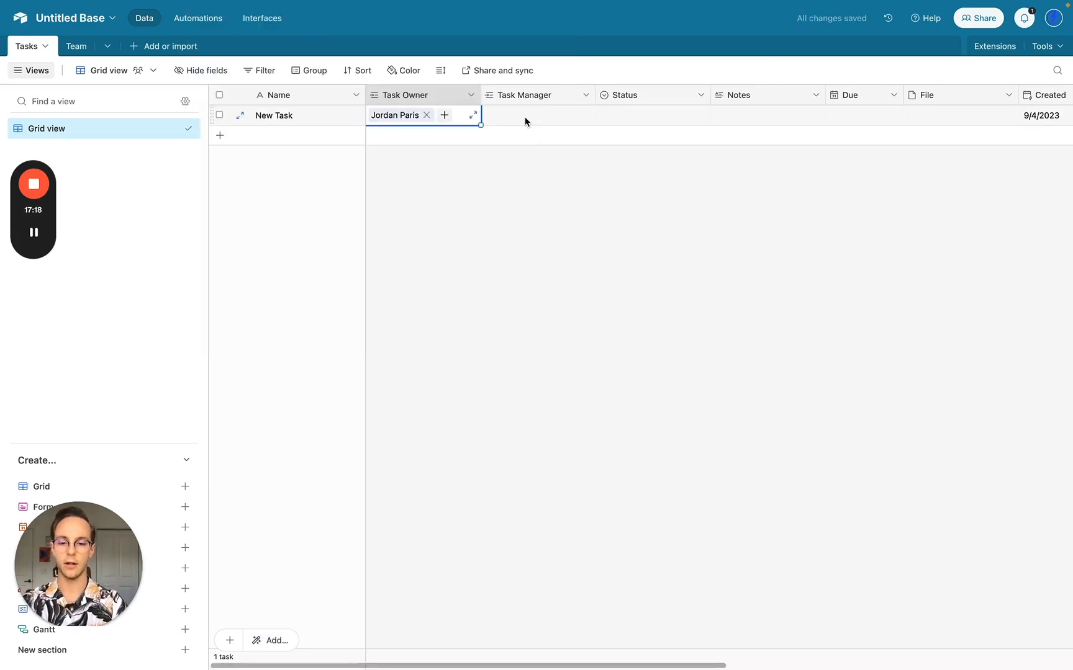
key("ctrl+c")
left_click(524, 118)
key("ctrl+v")
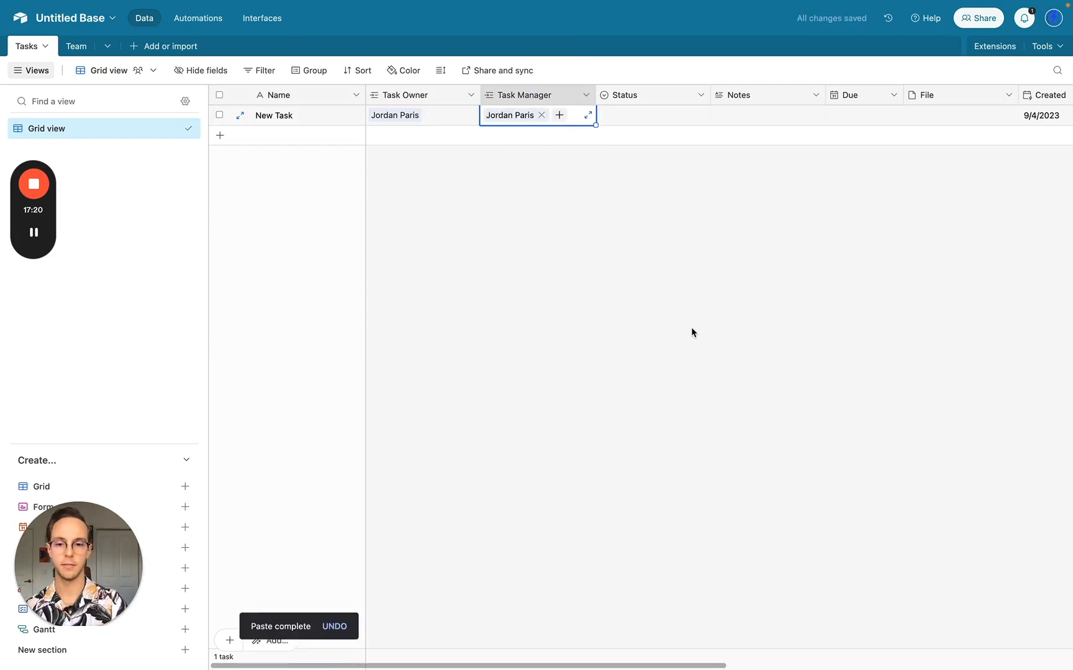
left_click(690, 327)
- Hide the four Email and Slack ID lookup fields
scroll(690, 326, "right", 7)
scroll(692, 331, "right", 3)
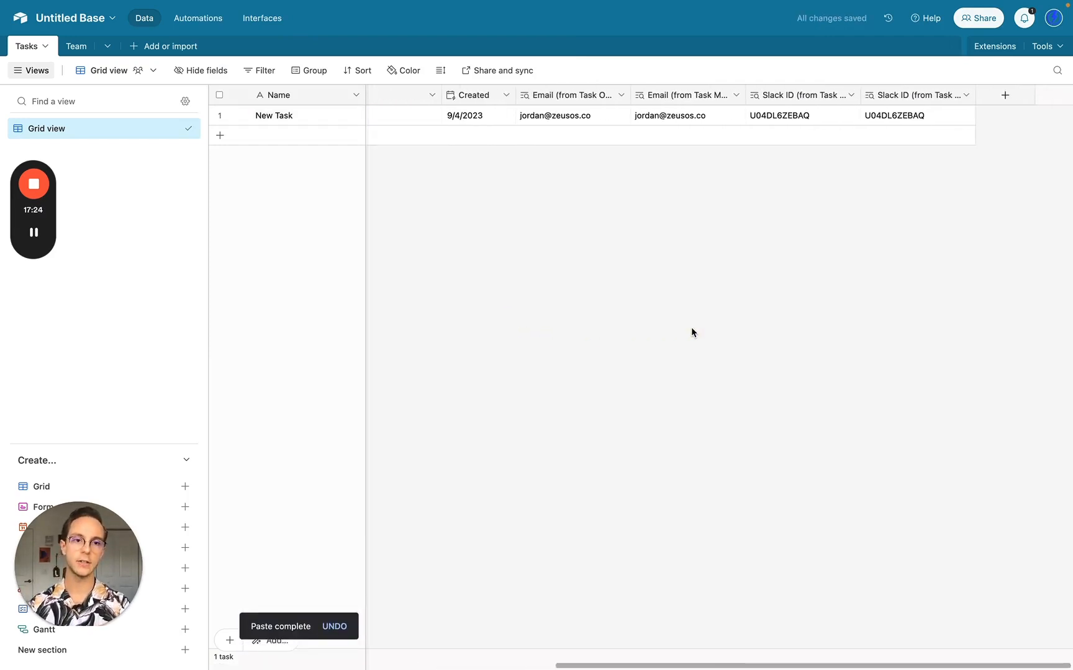
left_click(605, 115)
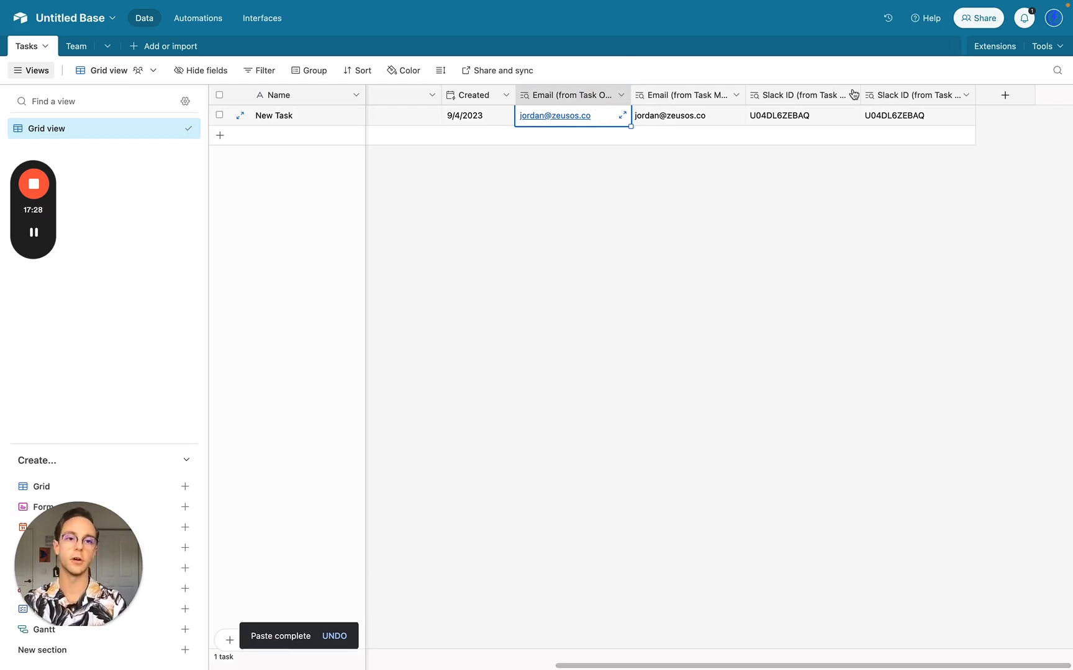
left_click(888, 99, "shift")
right_click(887, 98)
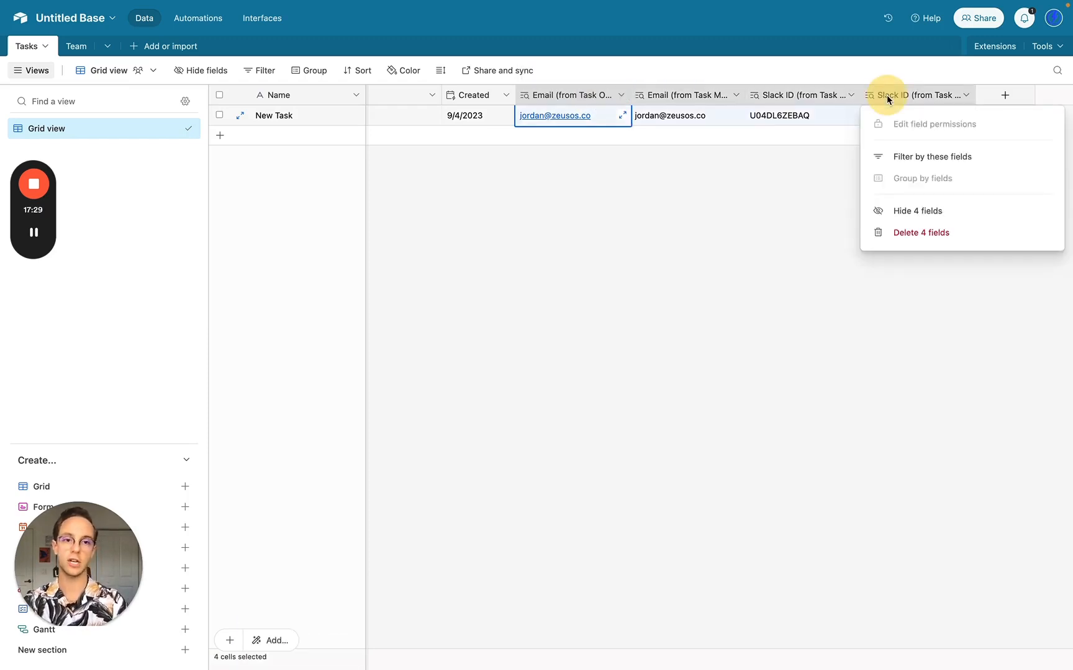
left_click(909, 209)
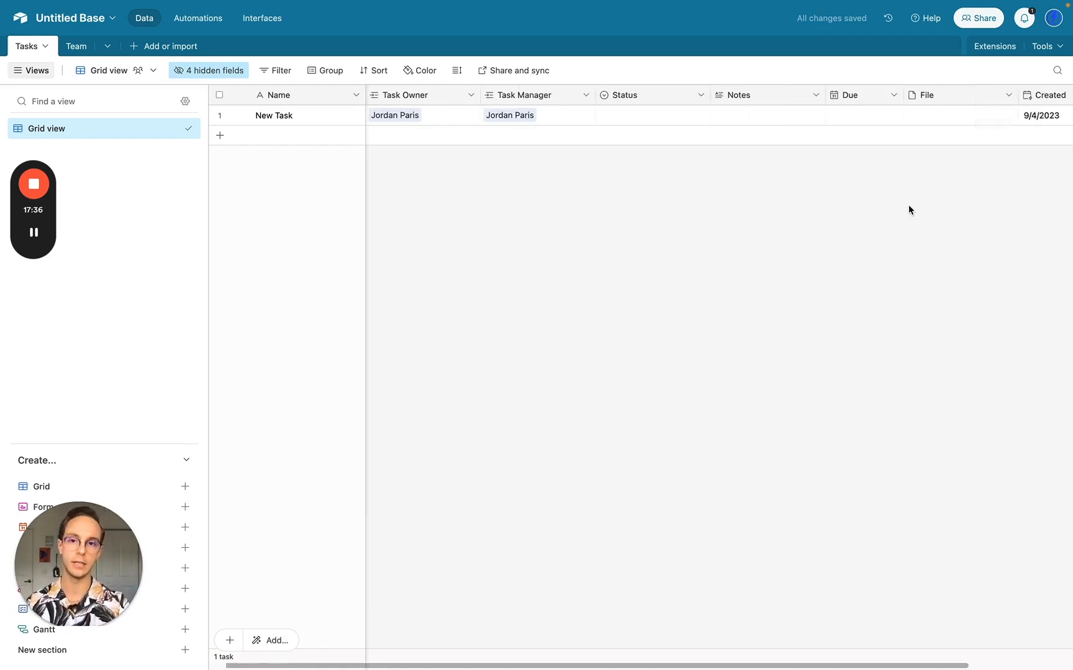
- Set New Task's Status to Not Started and its Due date to 9/5/2023
left_click(635, 118)
left_click(634, 118)
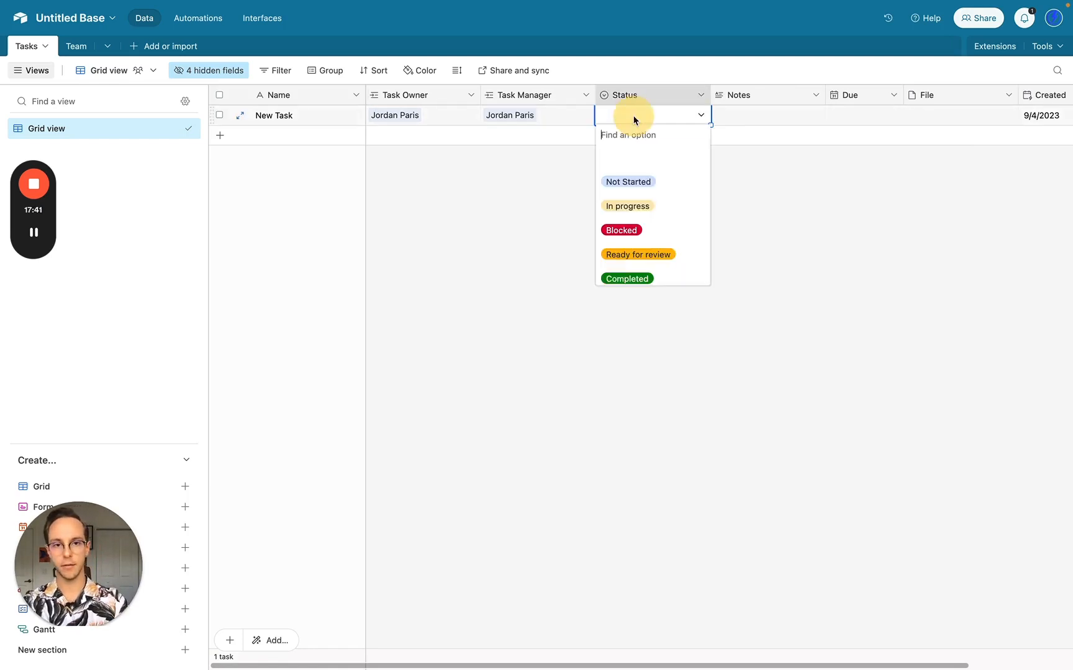
left_click(623, 179)
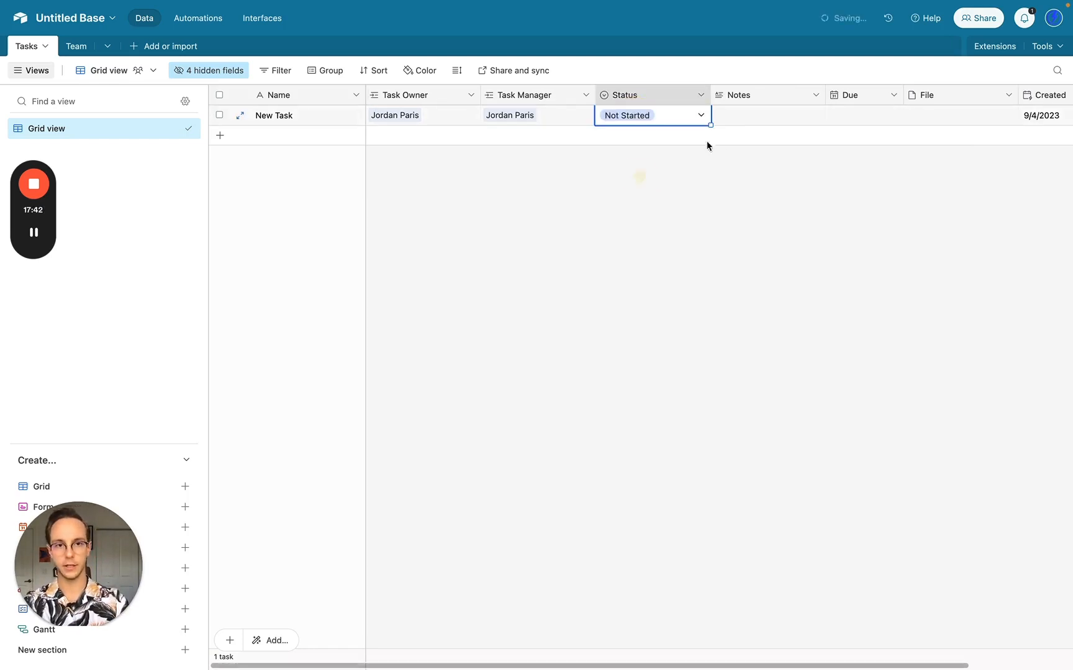
left_click(861, 116)
left_click(861, 116)
left_click(886, 196)
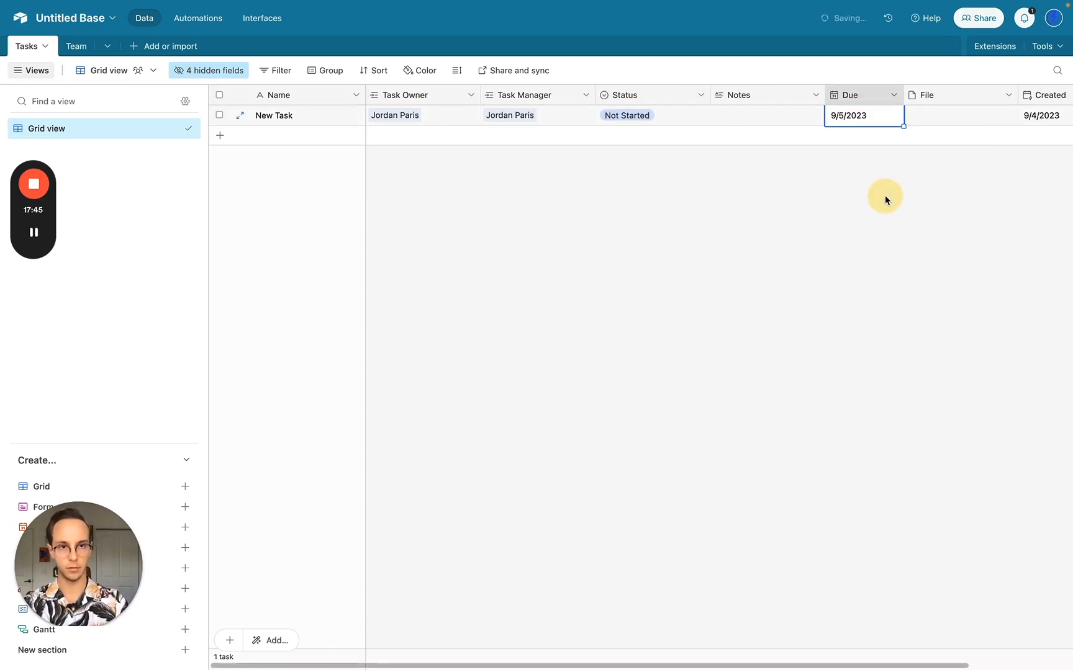
left_click(951, 118)
left_click(749, 115)
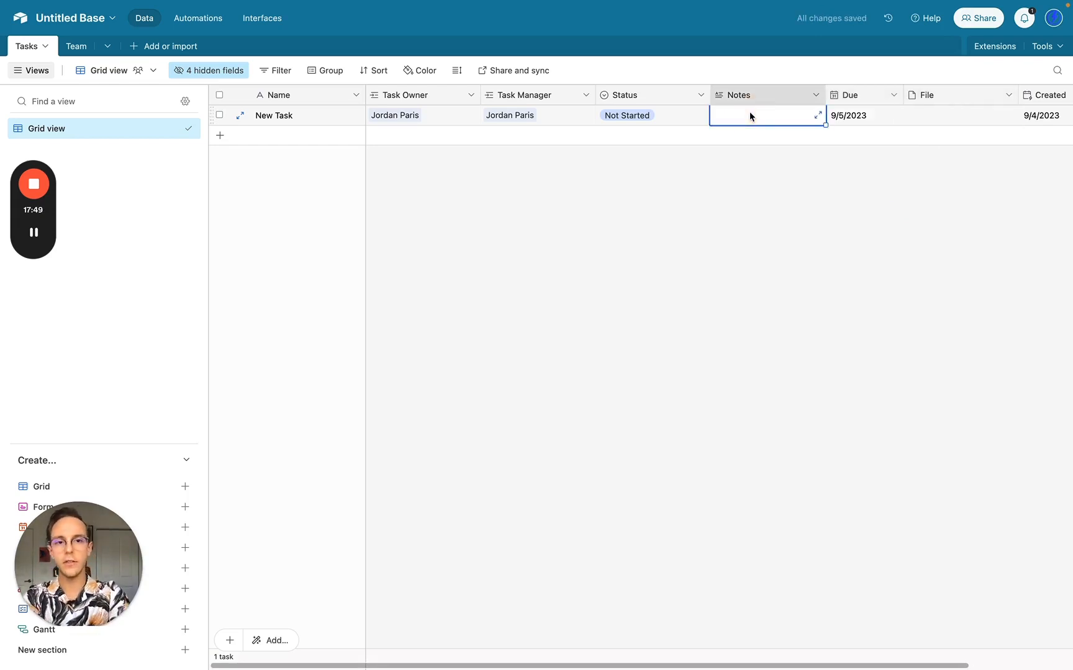
- Enable rich text formatting on the Notes field and save it
double_click(752, 97)
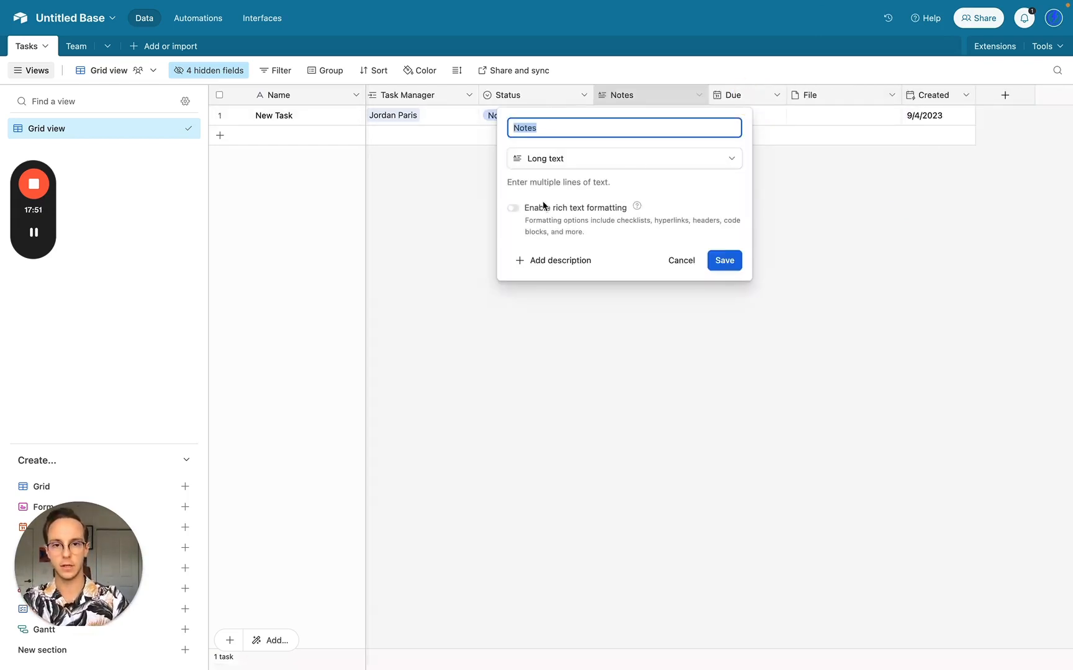
left_click(515, 210)
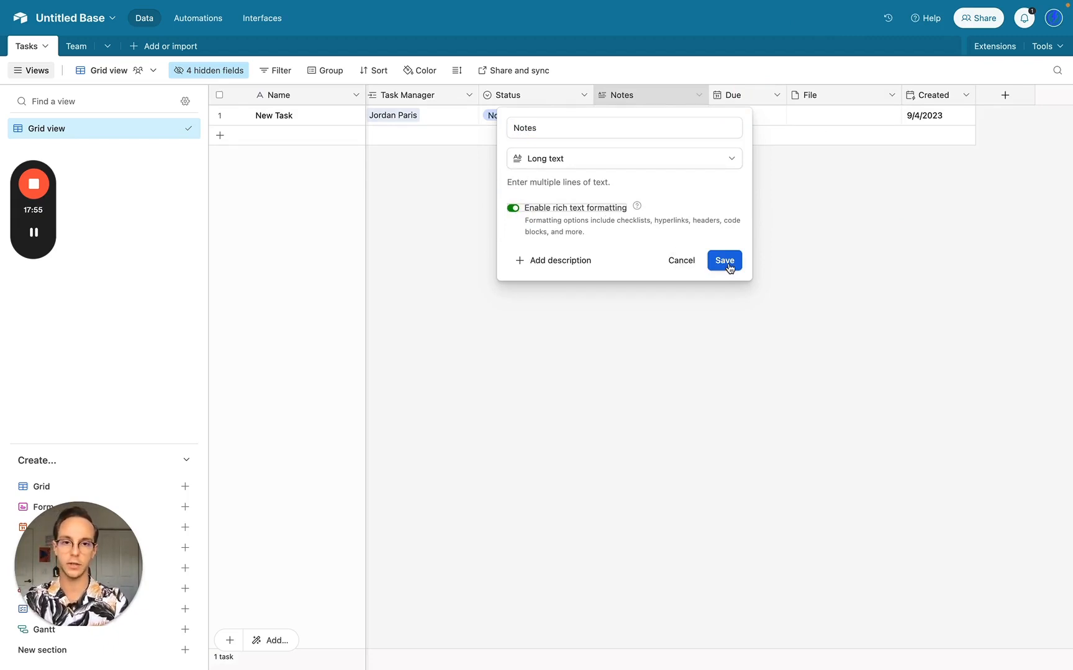
double_click(671, 220)
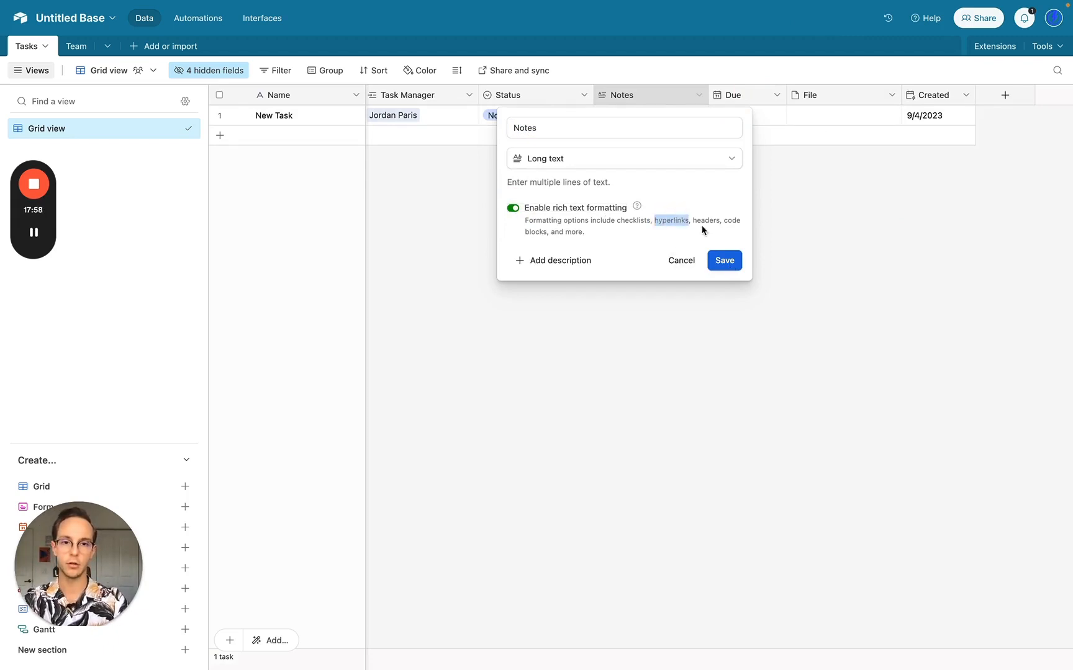
left_click(723, 260)
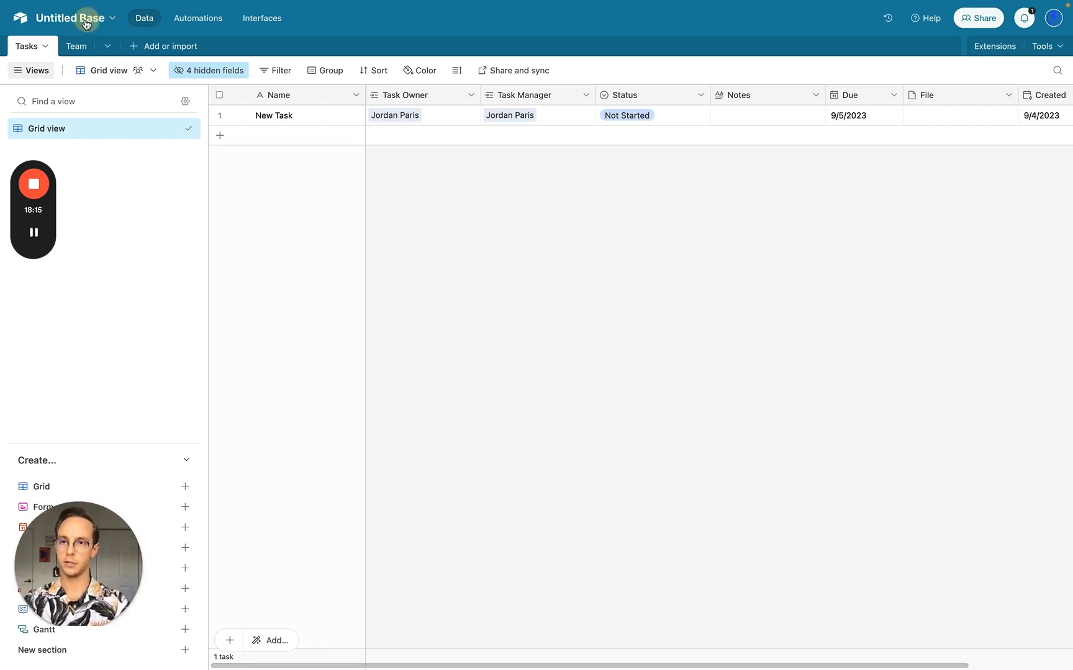
- Name the base Task Management in green, then begin a new field at the end of Tasks
left_click(87, 19)
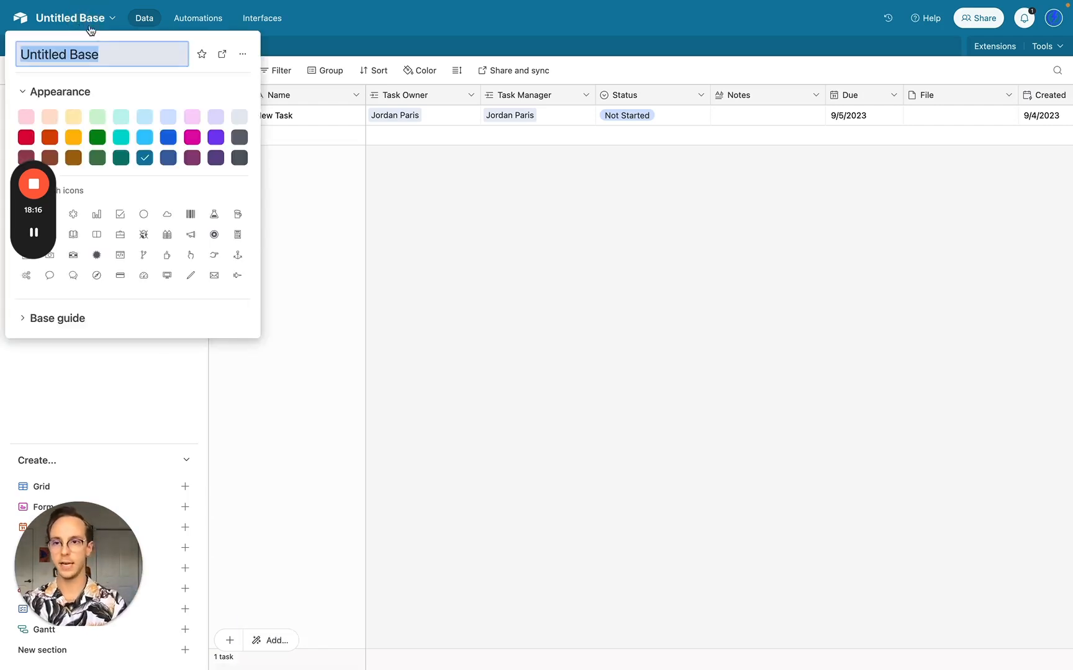
type("Task Management")
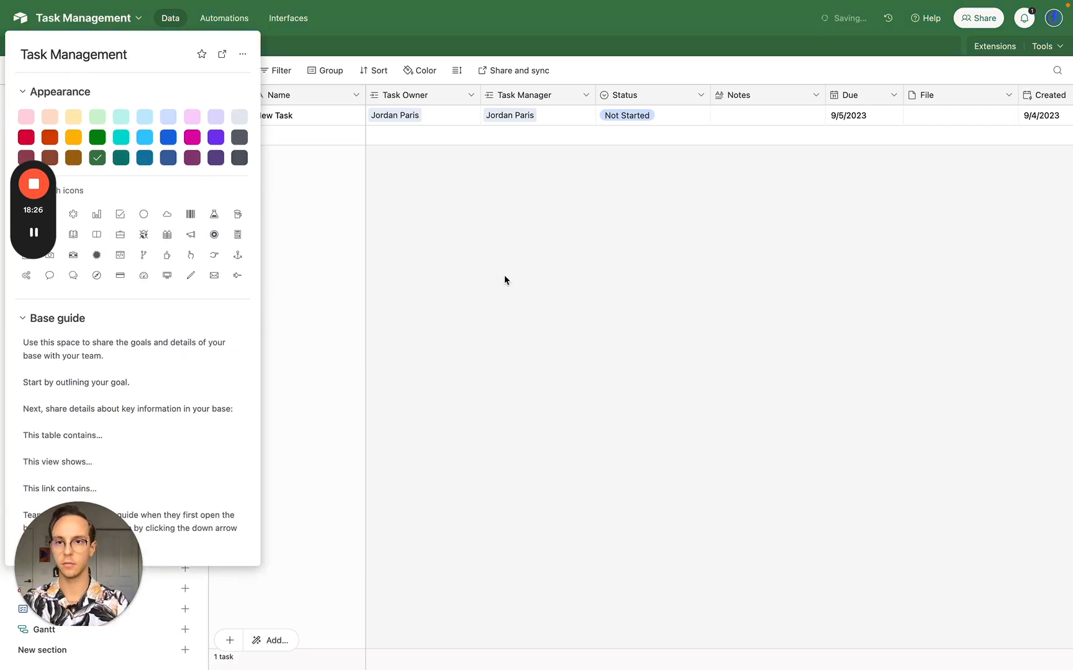
left_click(505, 275)
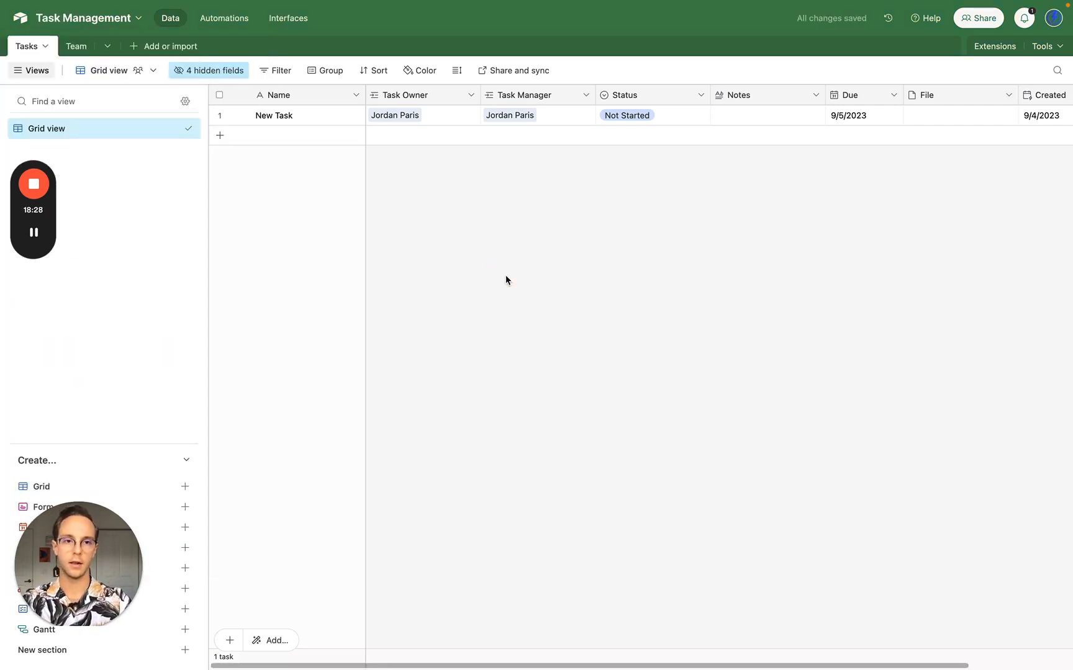
scroll(983, 263, "right", 4)
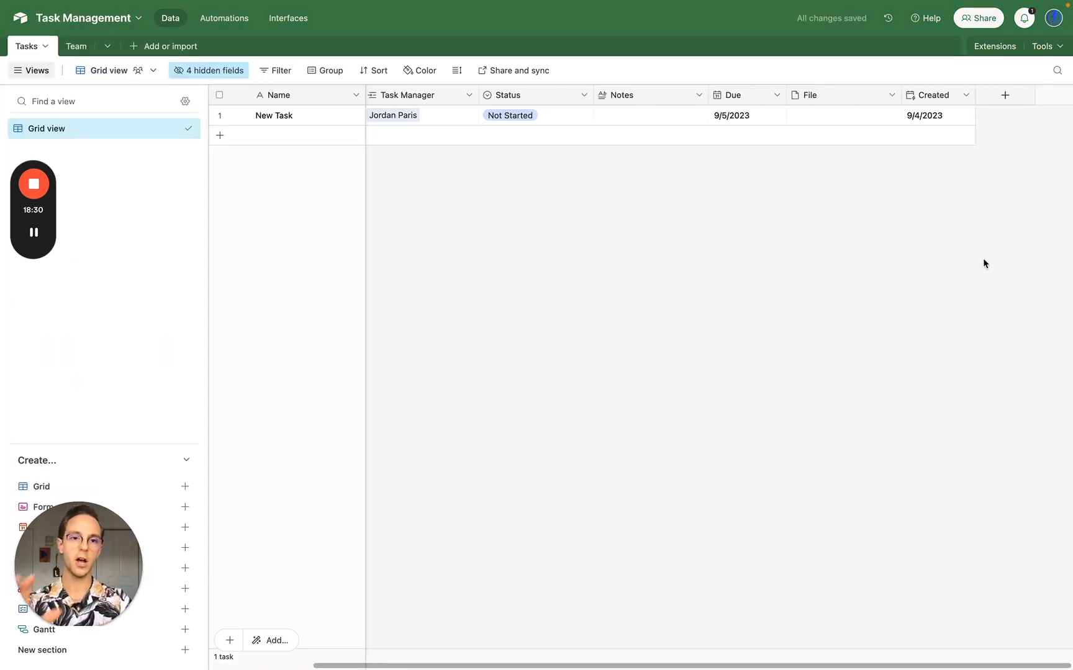
left_click(1015, 103)
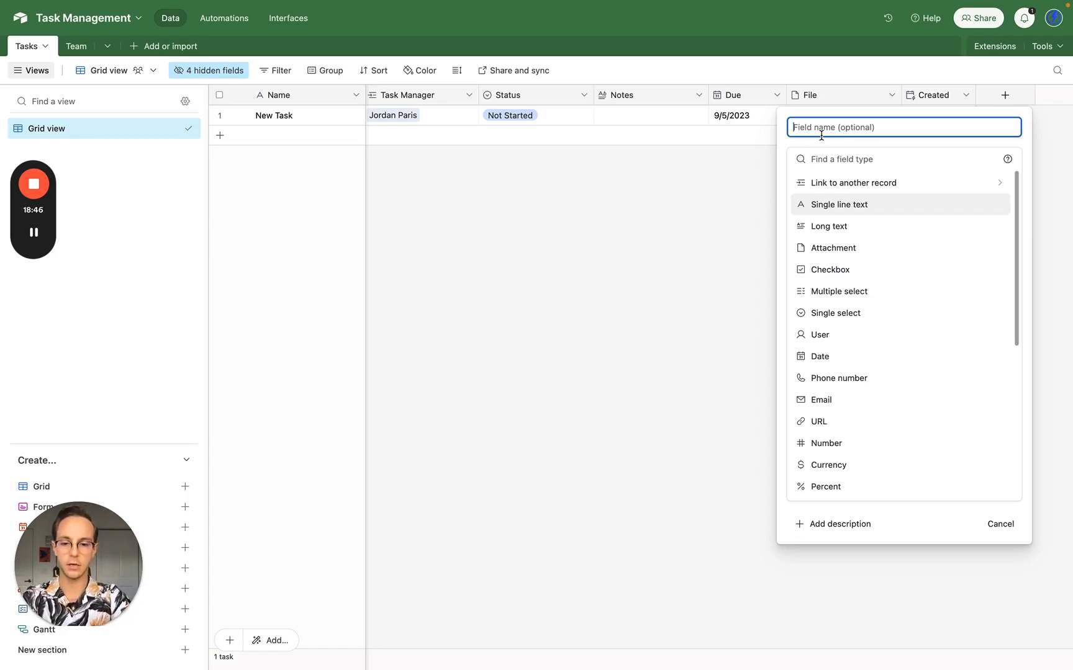
- Make the new field a Formula field named 'Task Owner @'
type("for")
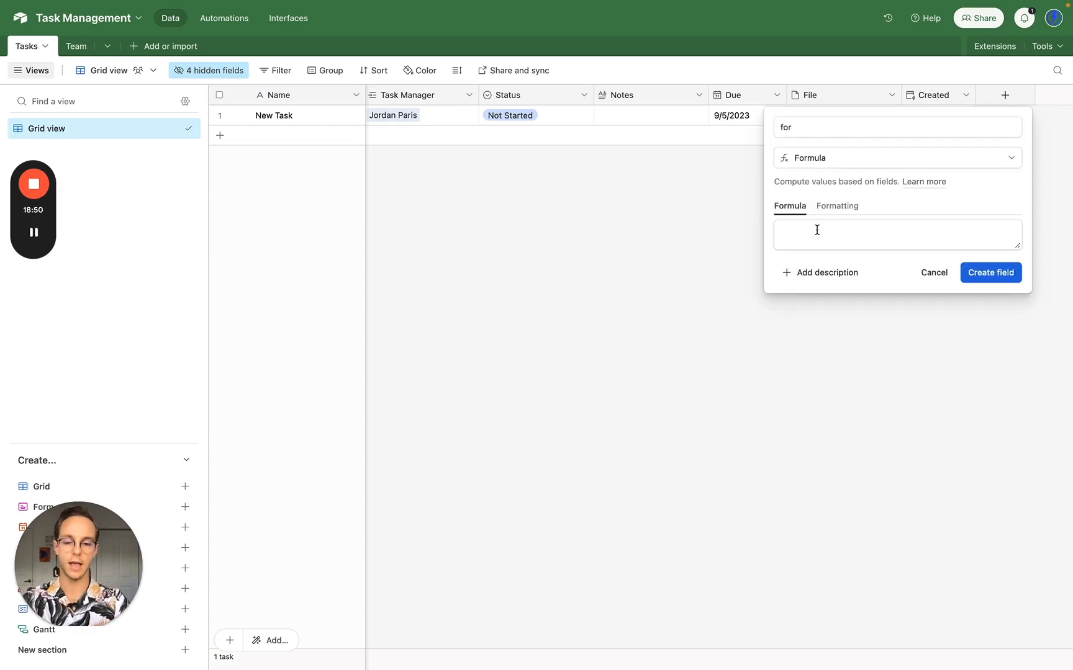
left_click(826, 127)
key("BackSpace")
key("BackSpace")
key("BackSpace")
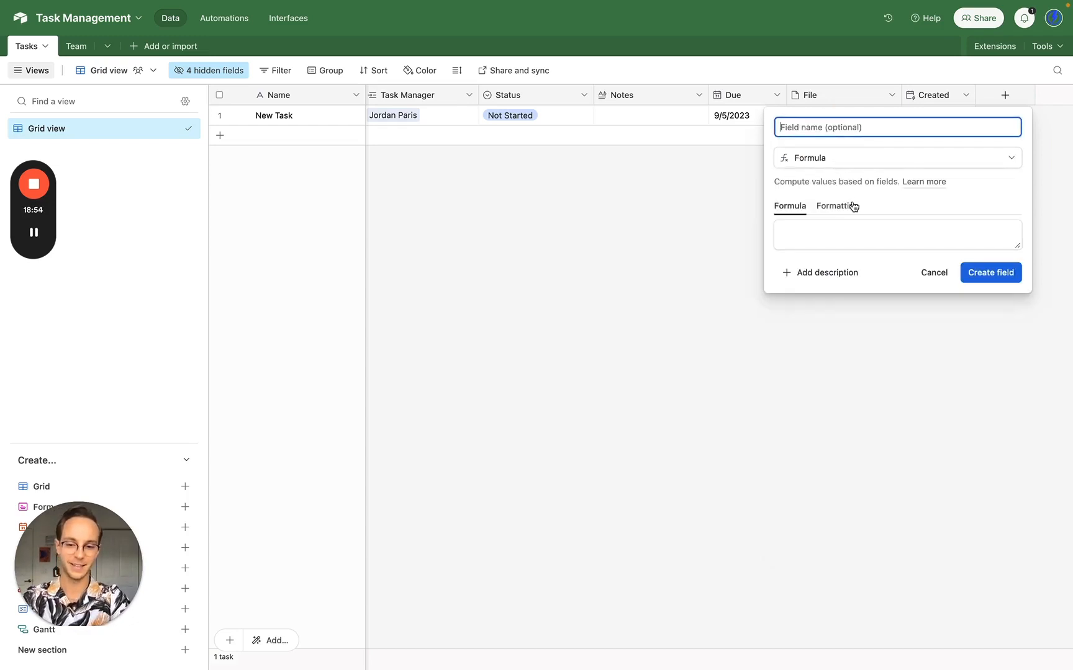
type("Task Owner @")
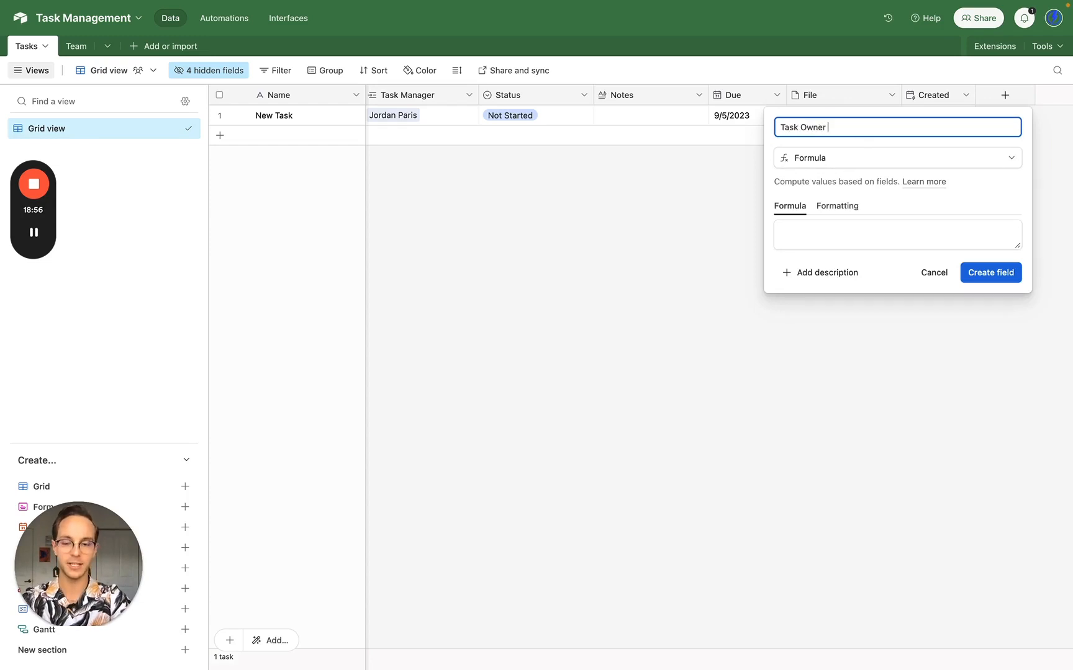
- Set its formula to CONCATENATE("<@", {Slack ID (from Task Owner)}, ">") and create the field
left_click(850, 234)
type("CONCATENATE(\"<@\", {Task Owner Slack ID}, \">\")")
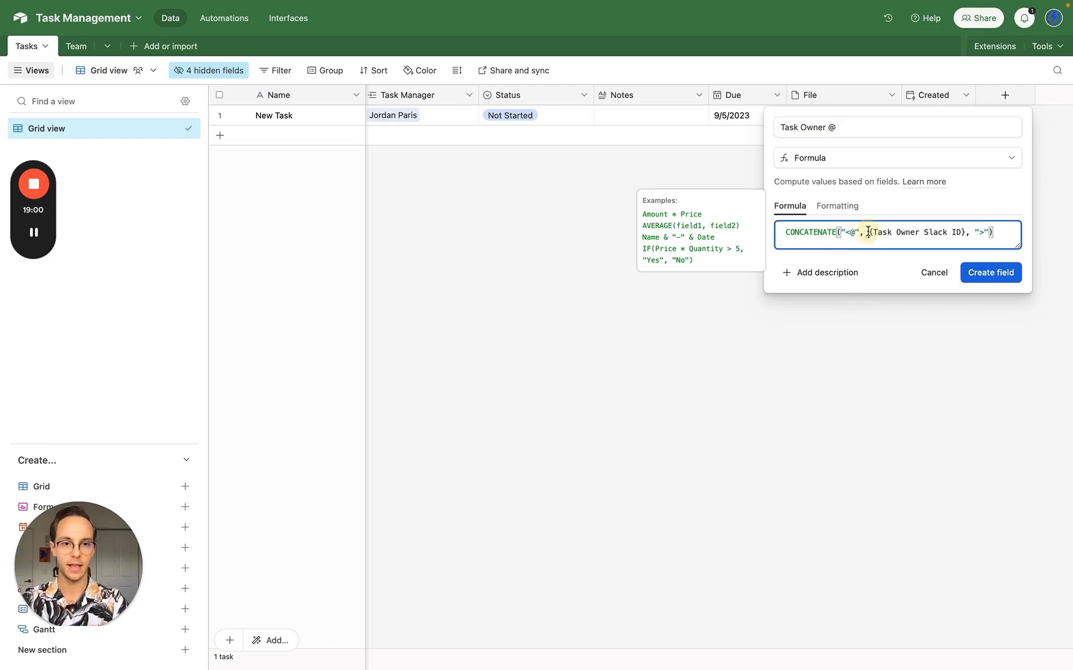
left_click(869, 233)
left_click(963, 234, "shift")
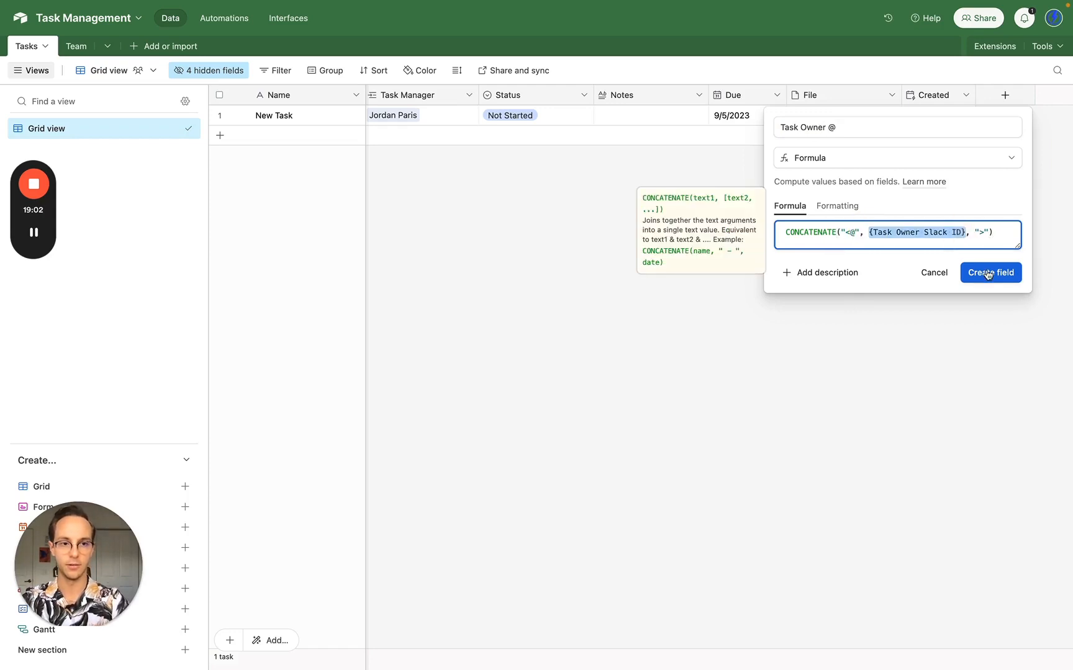
key("BackSpace")
type("task")
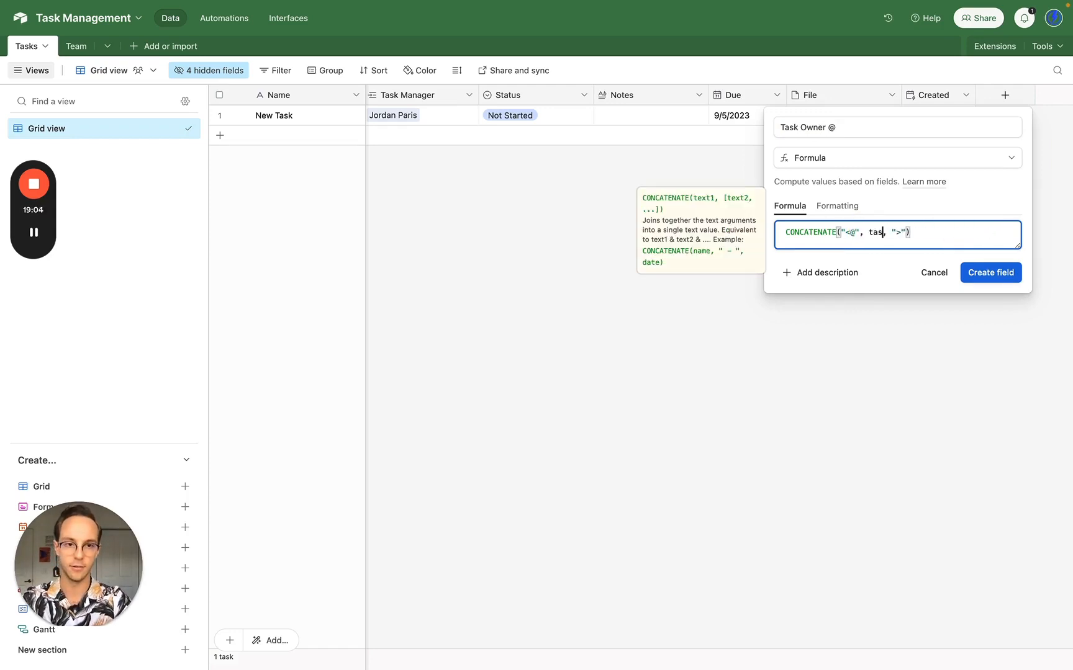
type(" own")
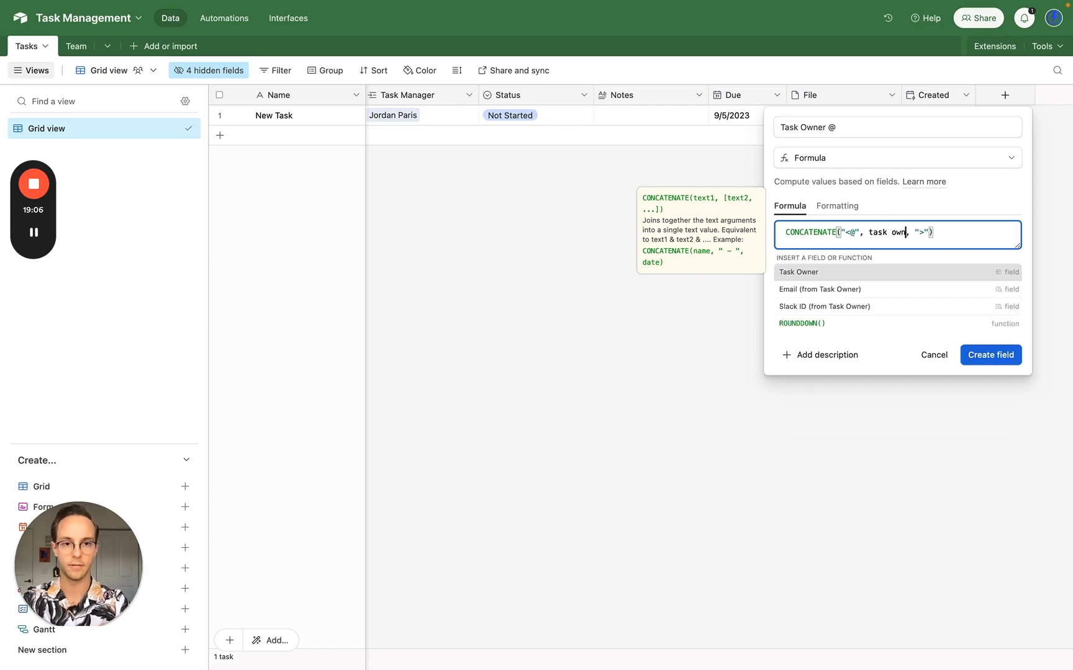
left_click(945, 309)
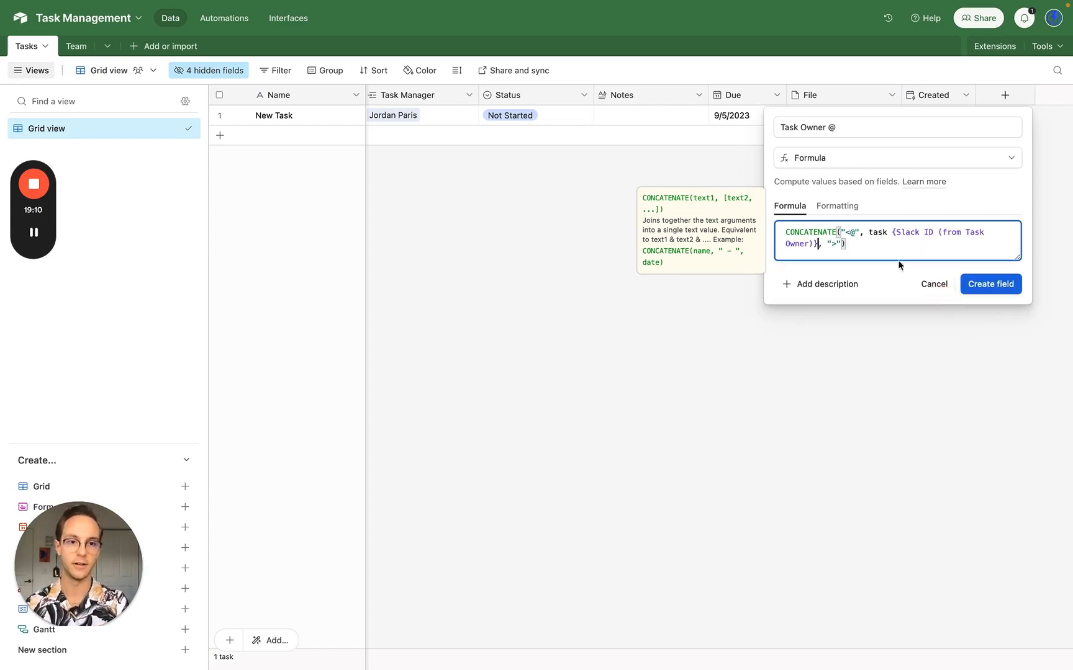
left_click(892, 232)
key("BackSpace")
key("BackSpace")
key("BackSpace")
key("BackSpace")
key("BackSpace")
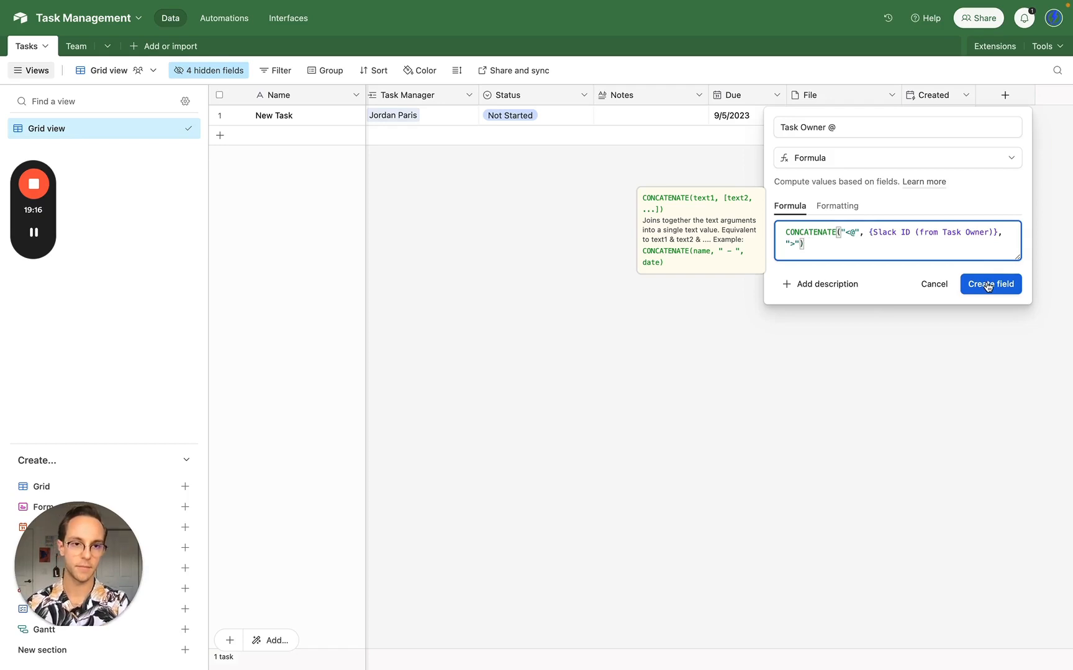
key("super+a")
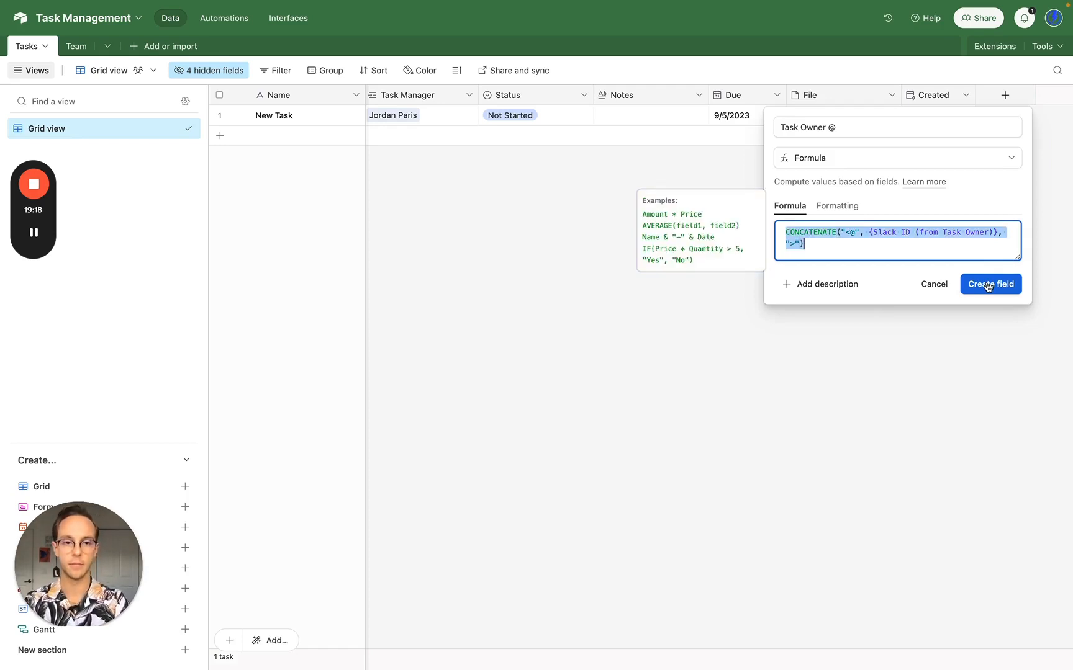
left_click(988, 285)
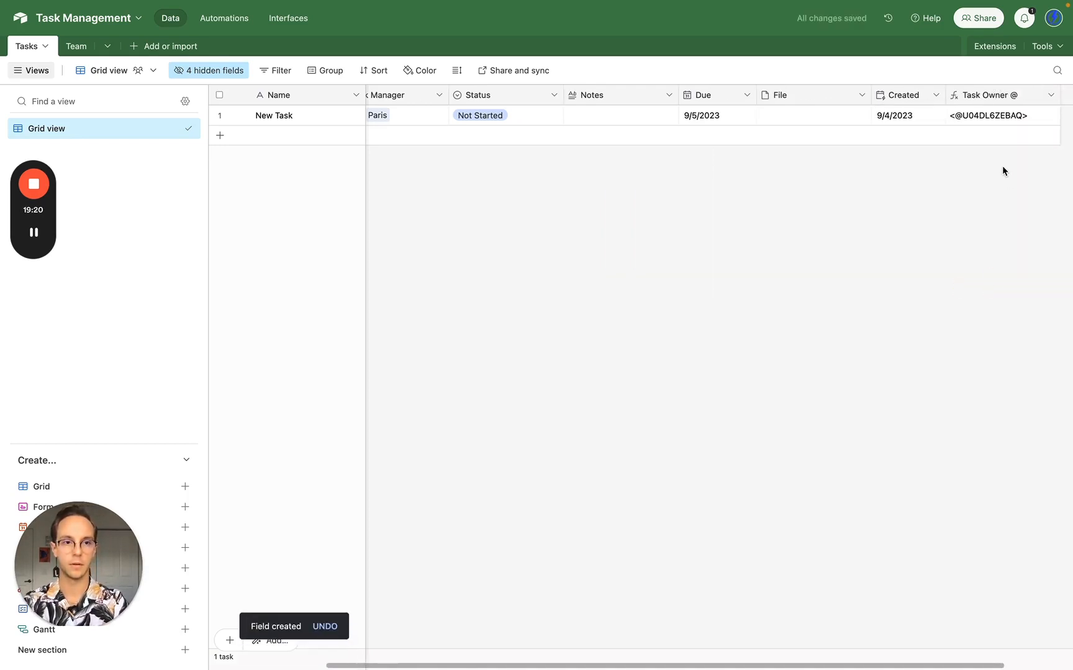
left_click(1053, 95)
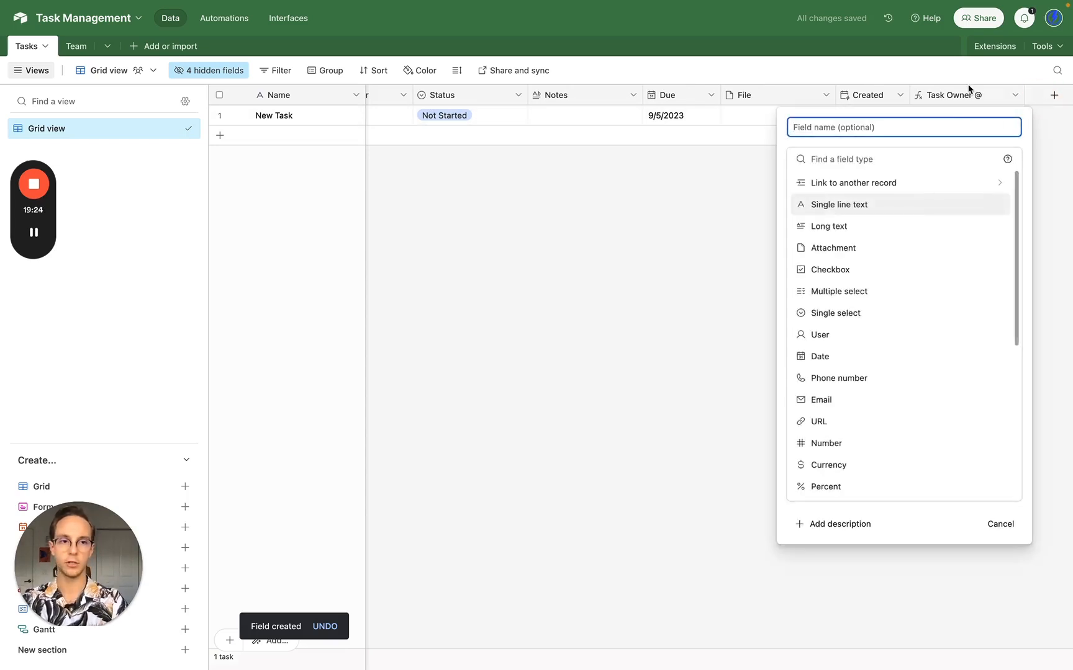
- Duplicate the Task Owner @ field and rename the copy 'Task Manager @'
left_click(967, 92)
right_click(950, 102)
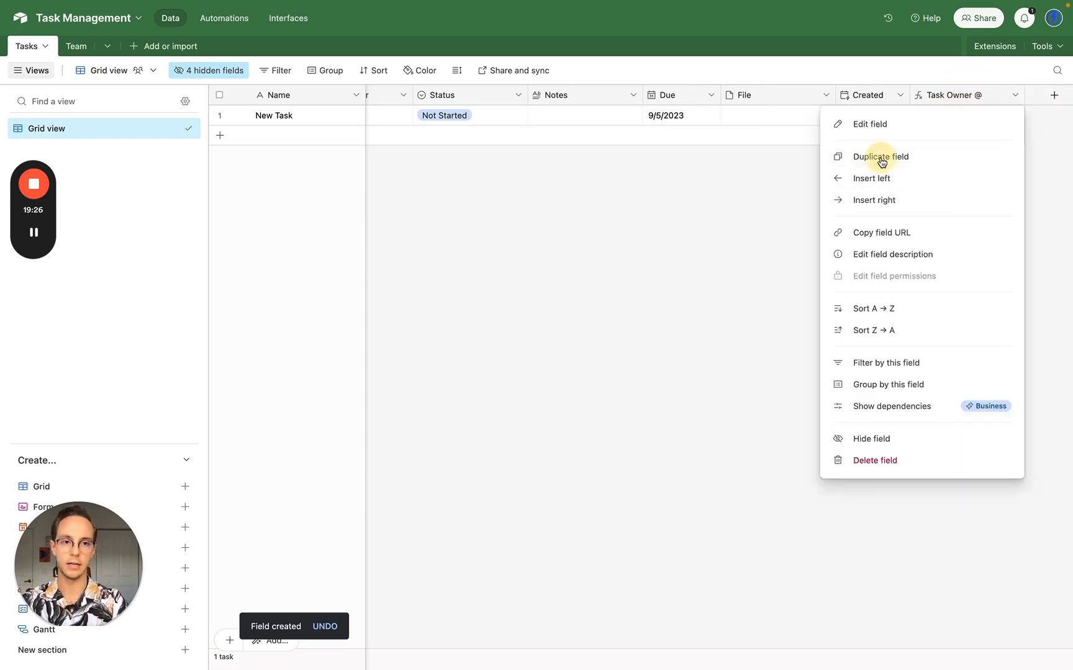
left_click(881, 156)
double_click(1020, 96)
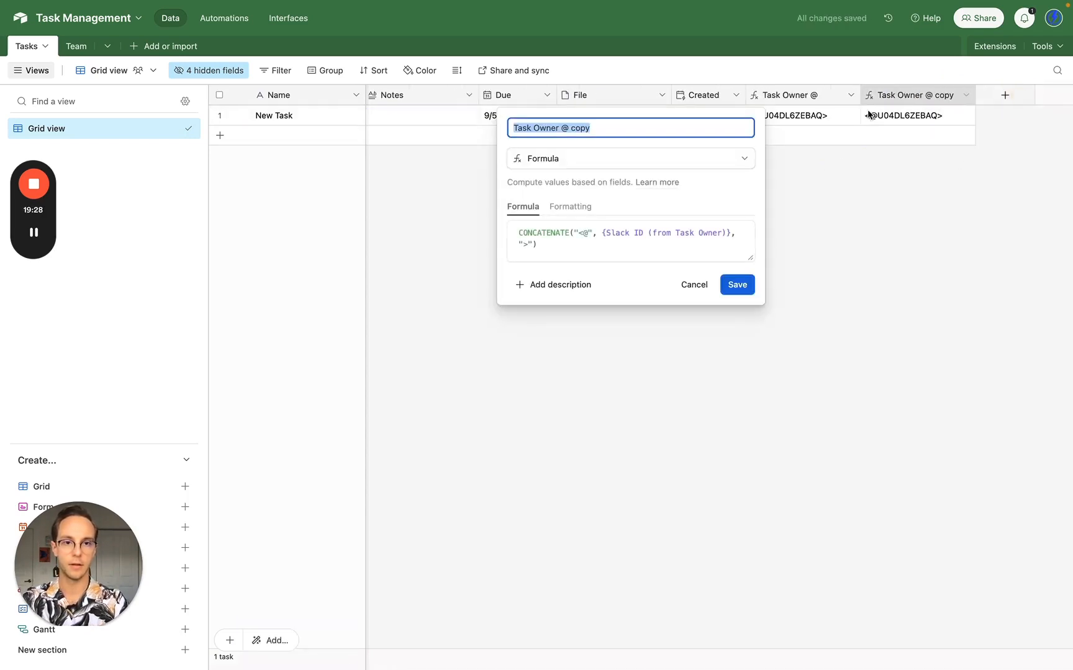
double_click(543, 126)
type("Manager")
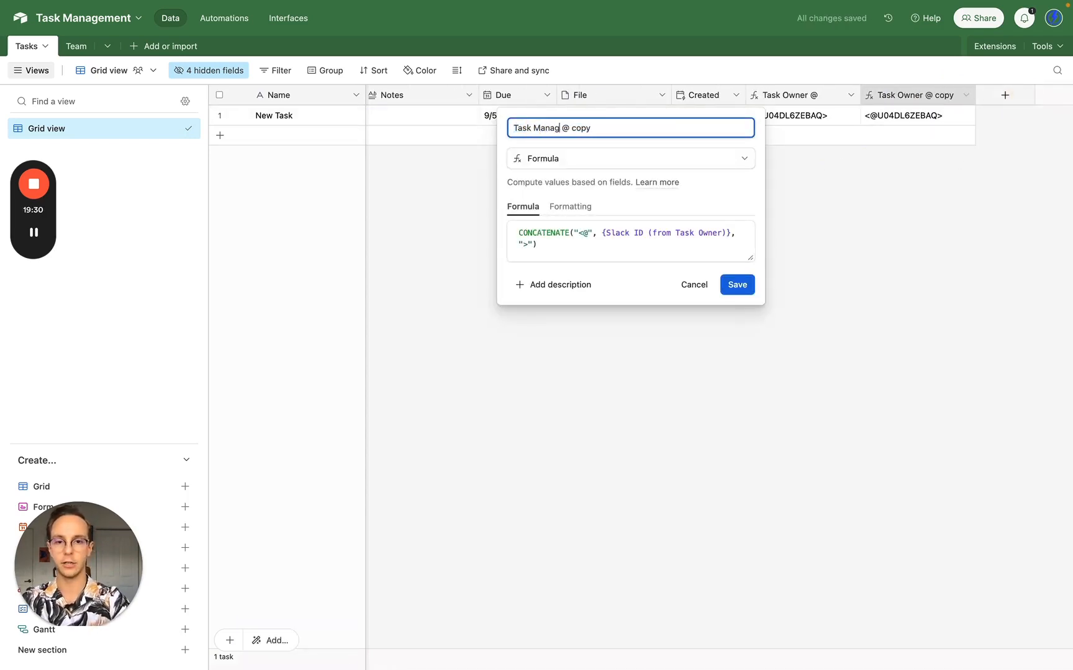
double_click(584, 128)
key("BackSpace")
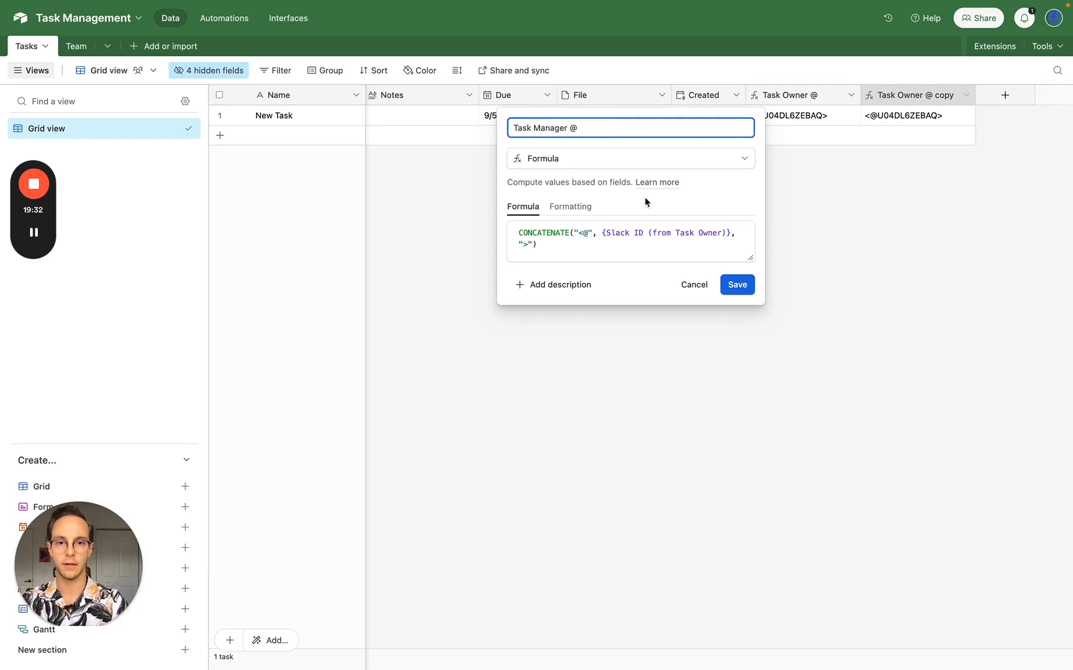
- Swap the formula's reference to {Slack ID (from Task Manager)} and save the field
left_click(601, 234)
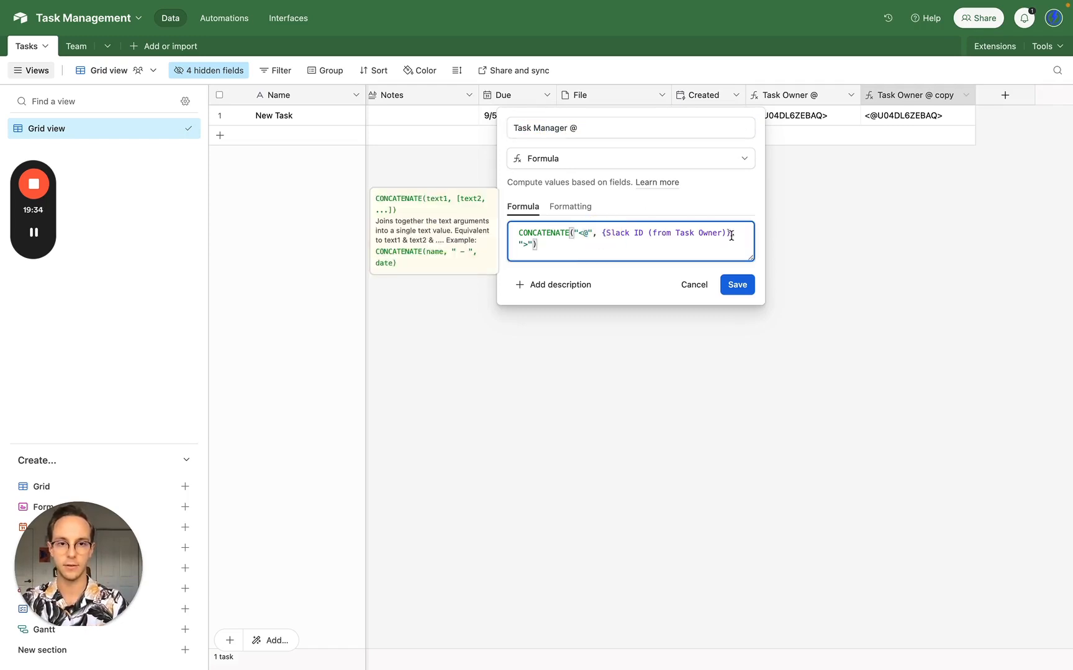
left_click(732, 234, "shift")
type("task m")
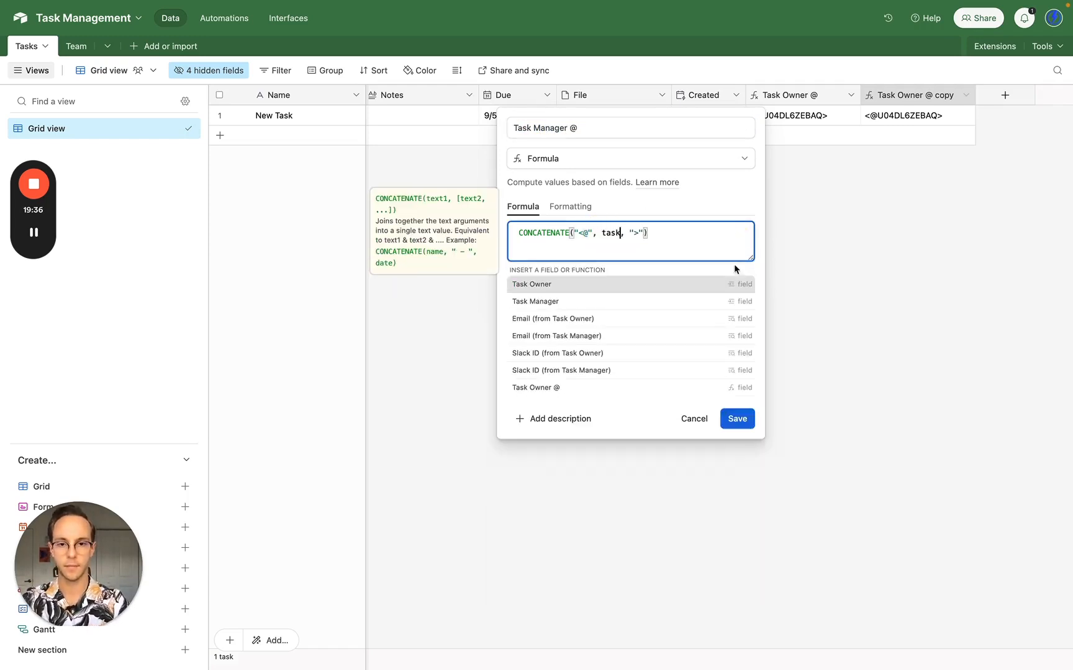
type("anager")
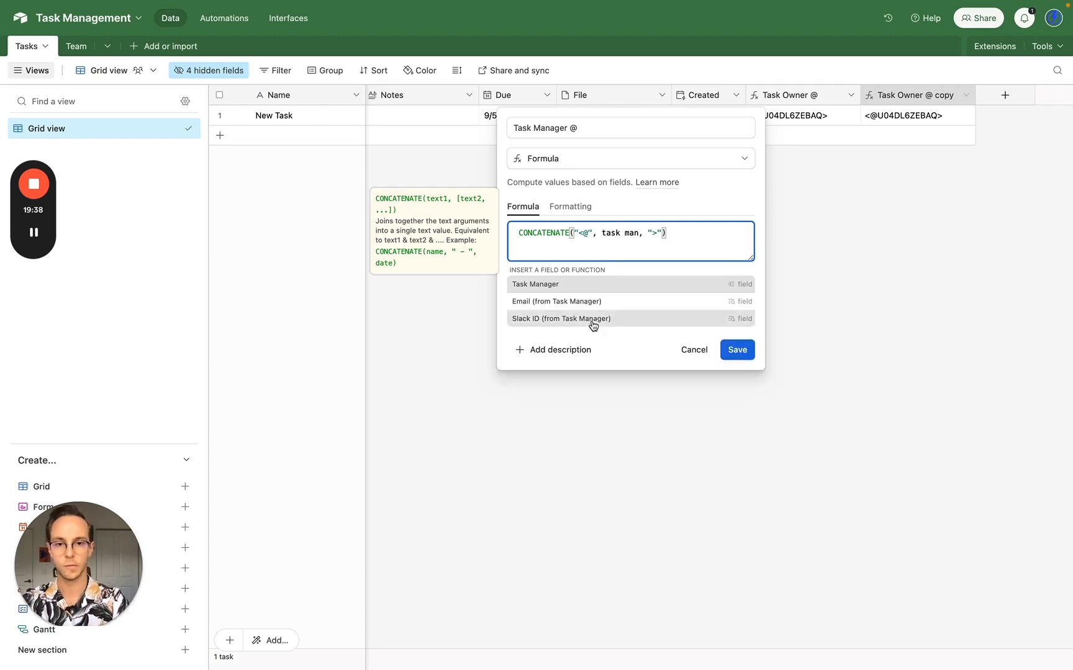
left_click(584, 318)
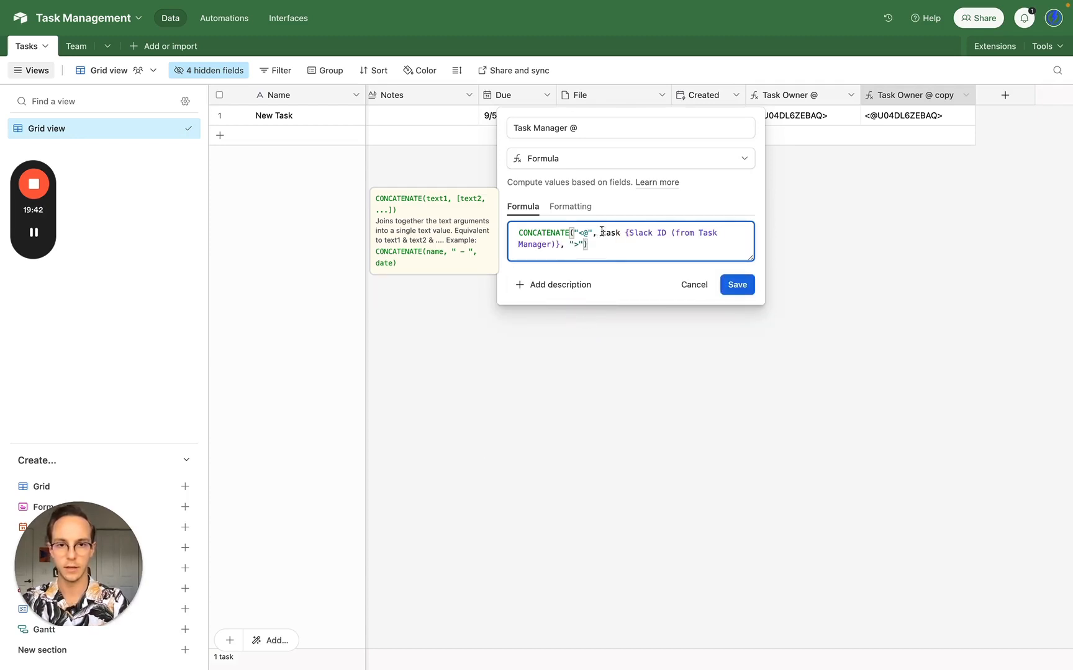
left_click_drag(625, 234, 600, 234)
key("BackSpace")
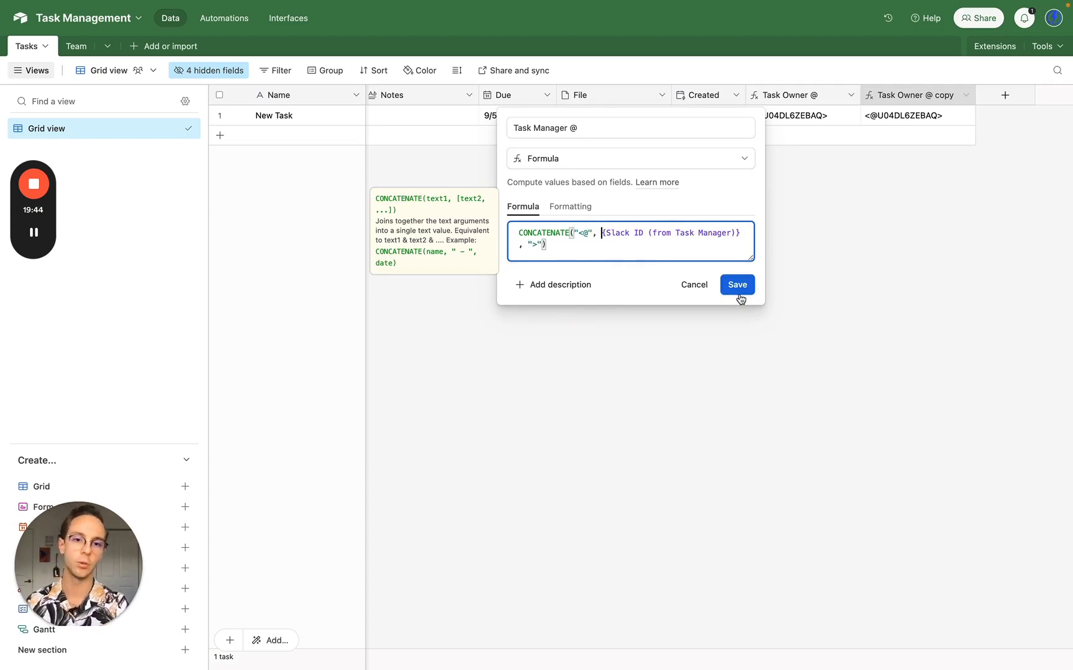
left_click(742, 291)
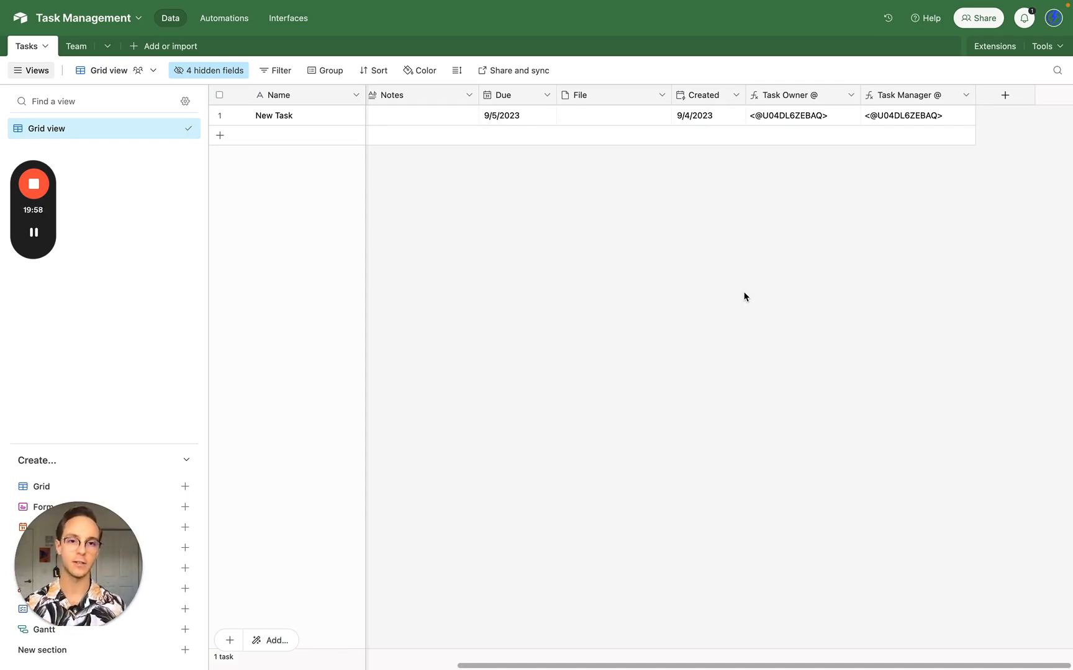
right_click(797, 96)
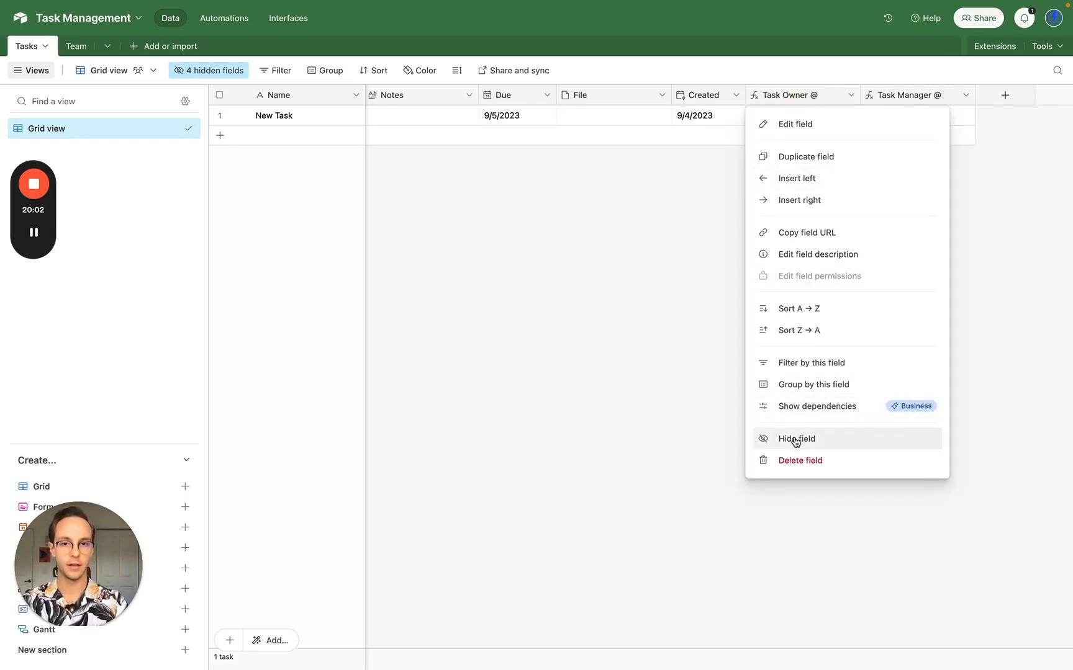
left_click(797, 439)
scroll(658, 348, "right", 3)
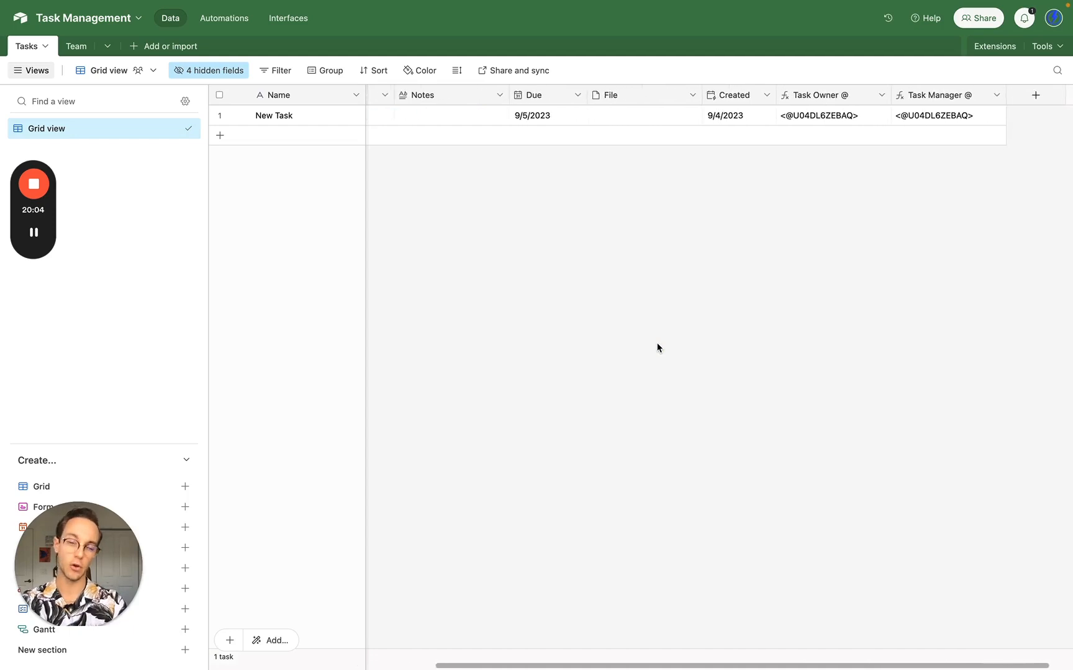
left_click(821, 96)
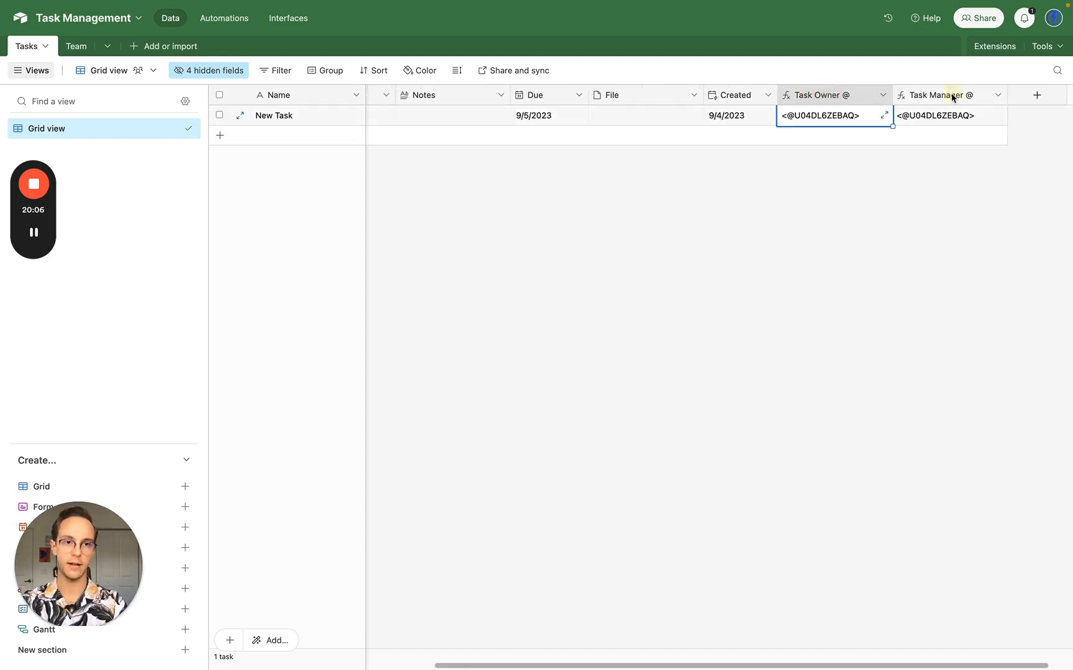
left_click(952, 96)
scroll(646, 325, "left", 5)
left_click(279, 95)
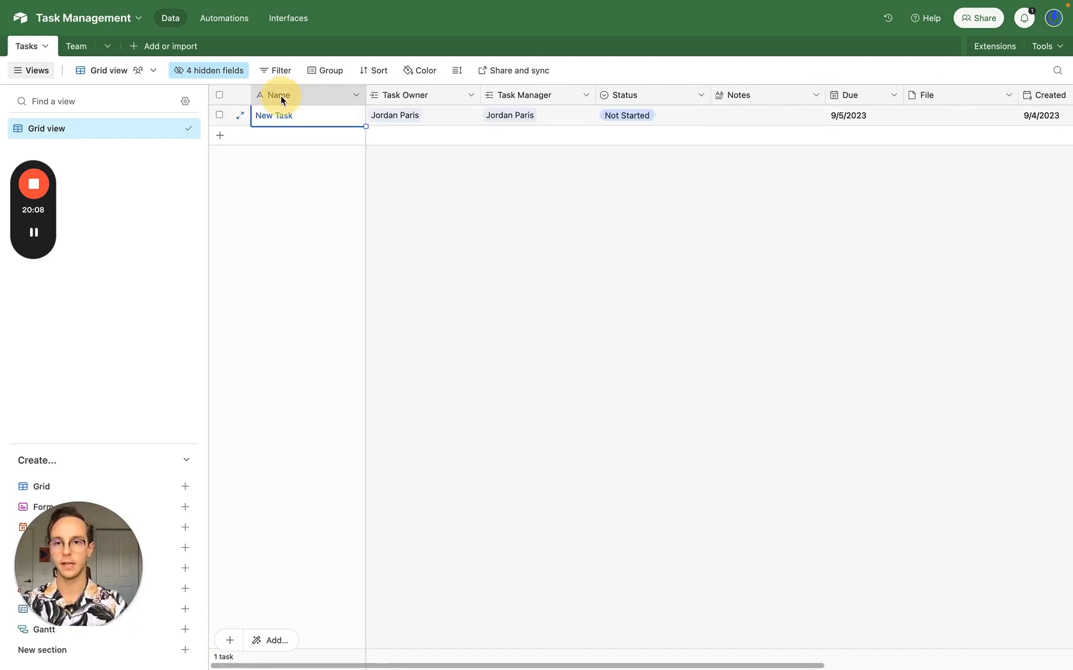
left_click(395, 97)
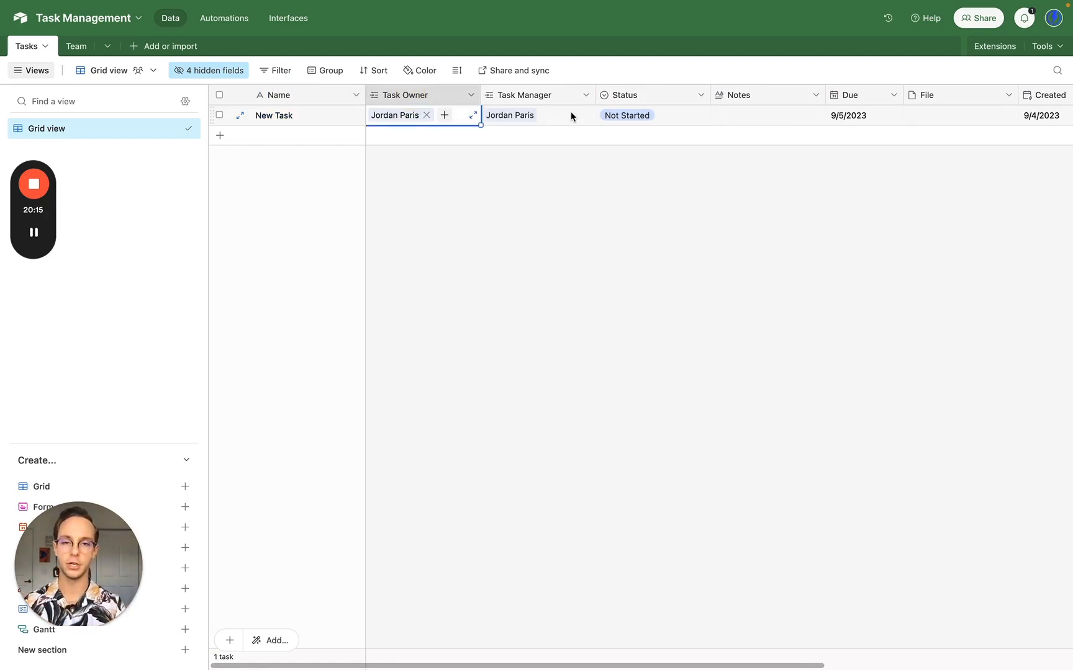
scroll(571, 117, "right", 5)
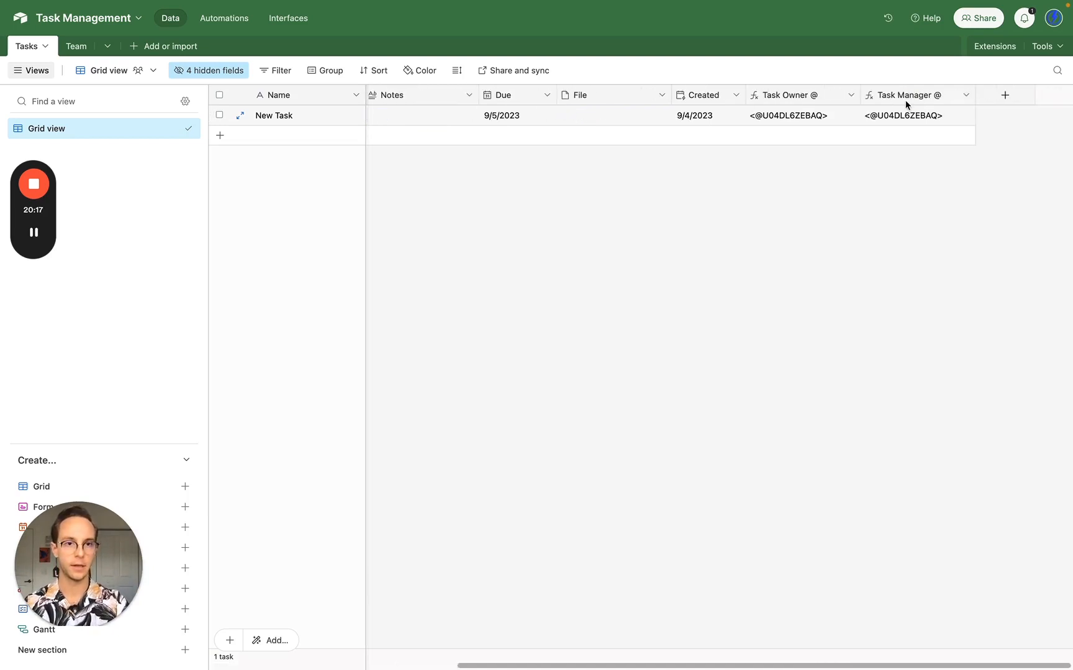
right_click(905, 102)
left_click(911, 435)
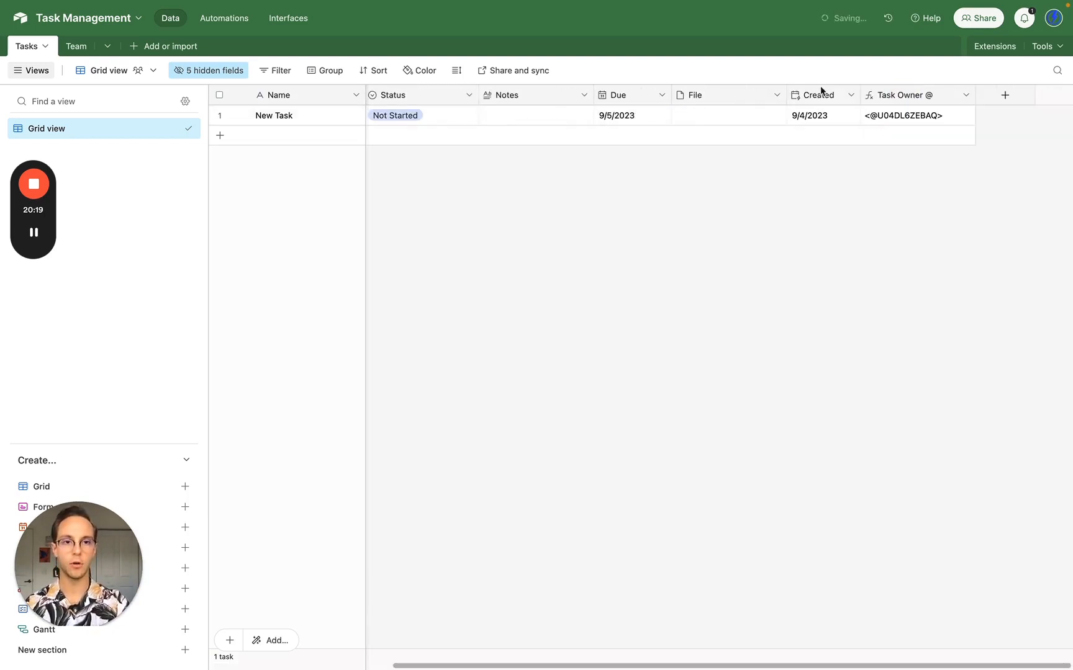
right_click(905, 97)
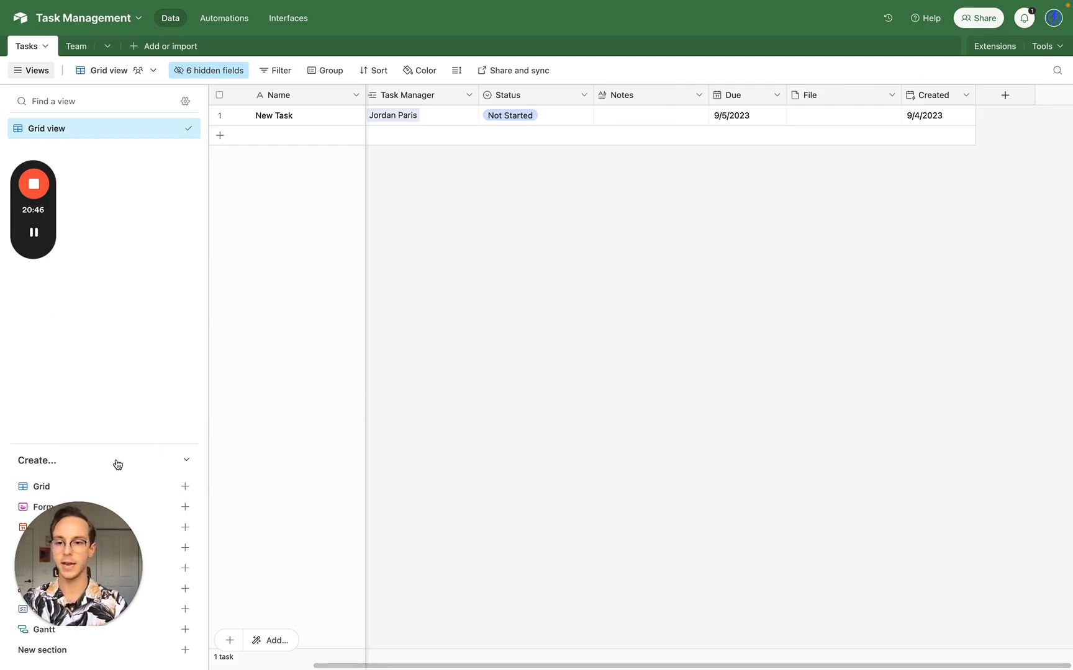
- Add two view sections named 'Main' and 'Team Member Views'
left_click(185, 651)
type("Mai")
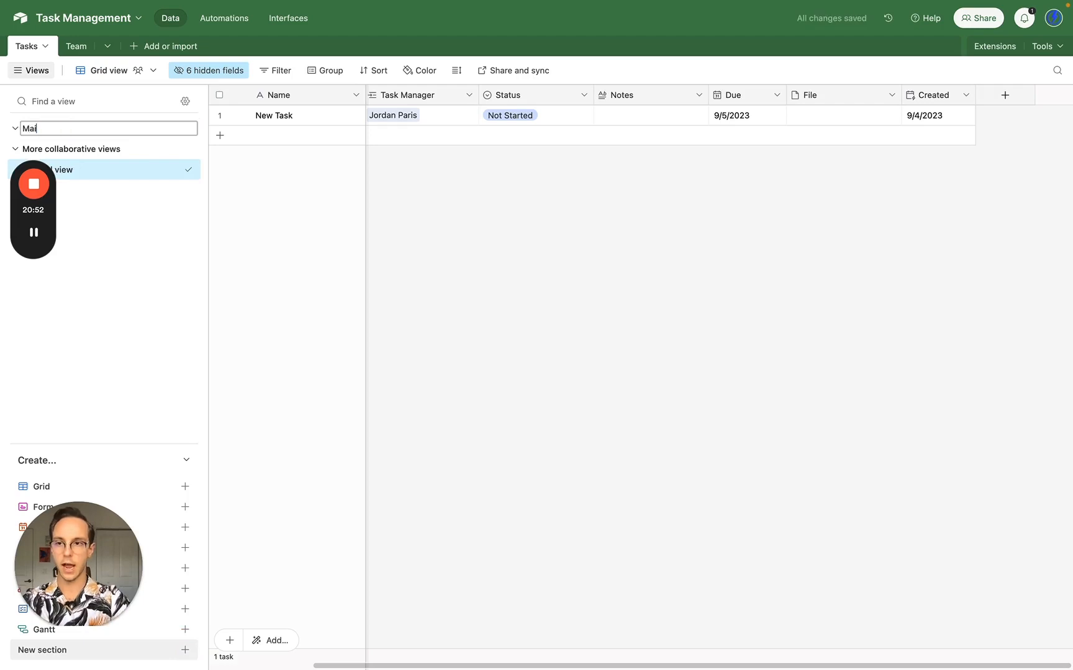
type("n")
key("Return")
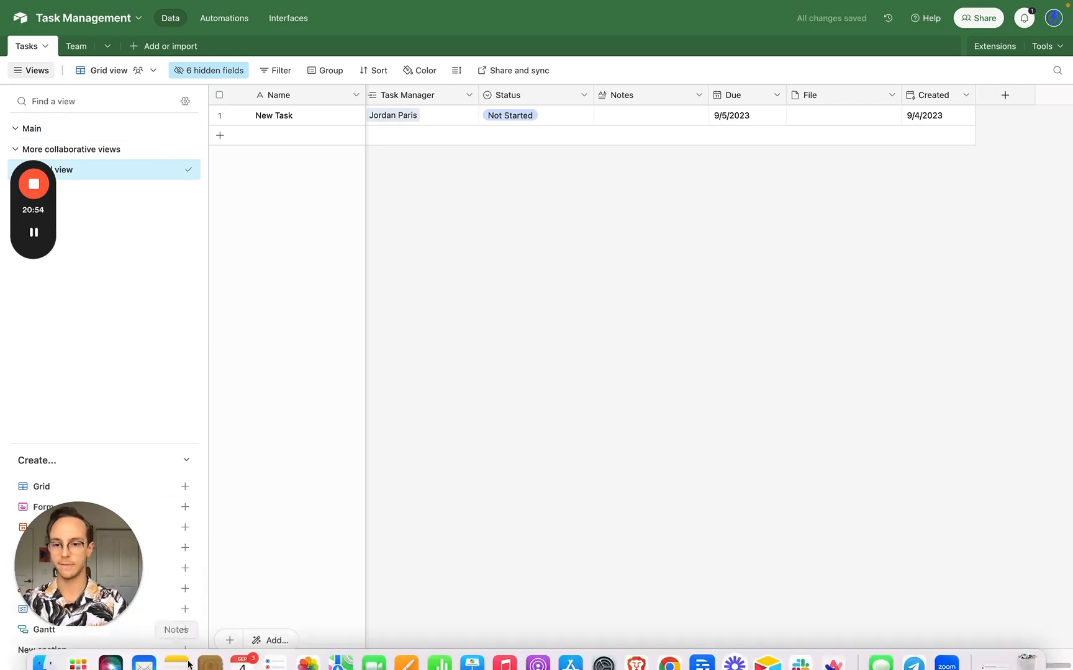
left_click(186, 650)
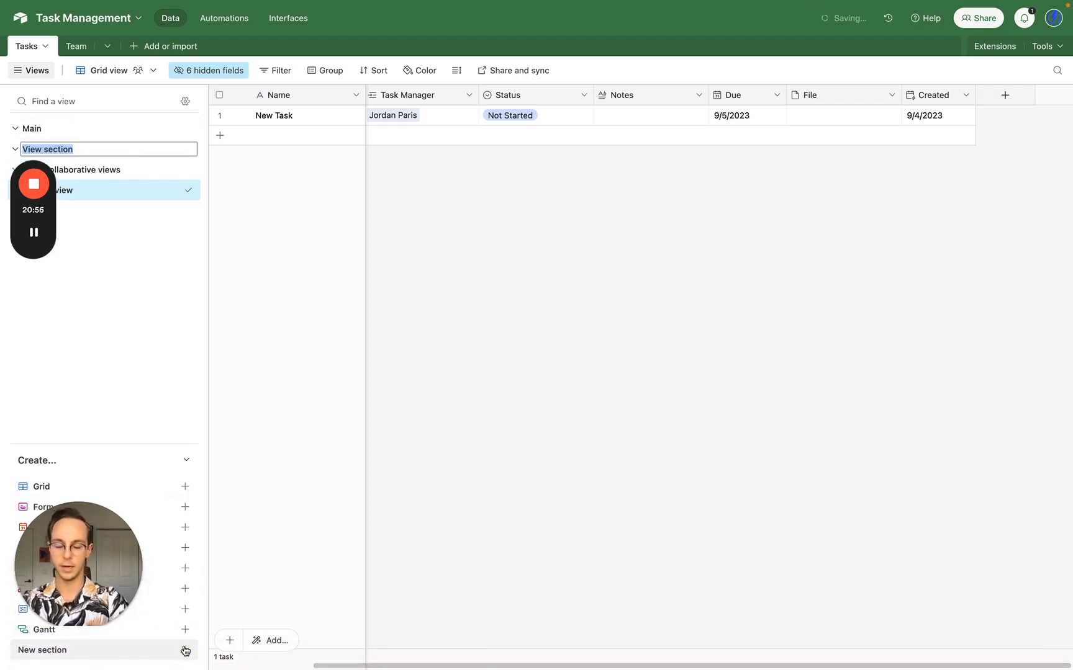
type("Team")
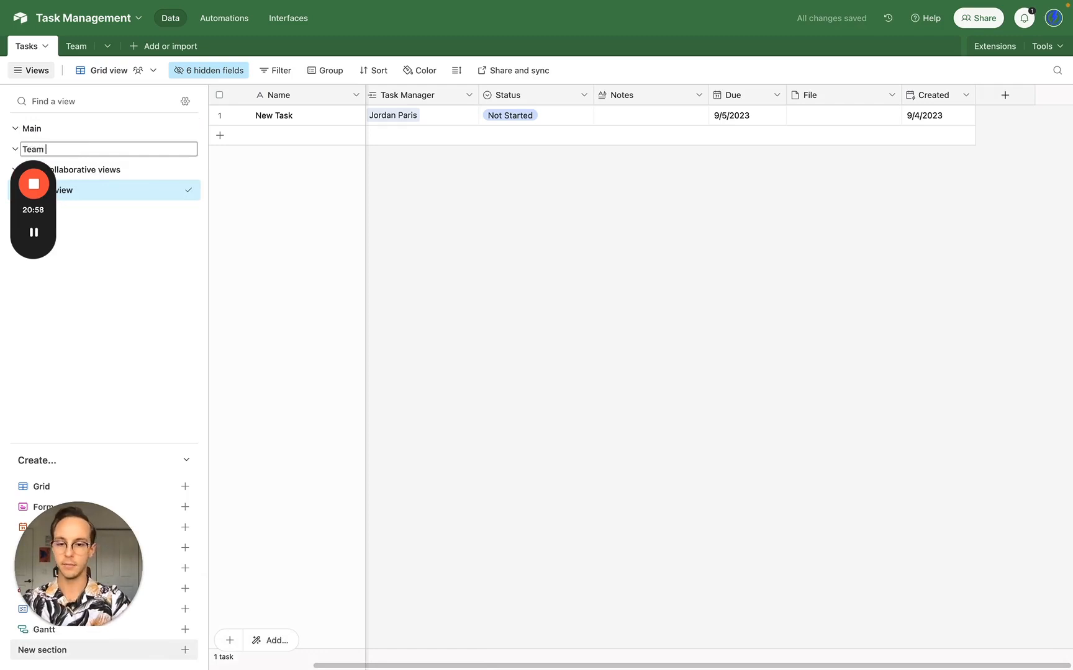
type(" Member View")
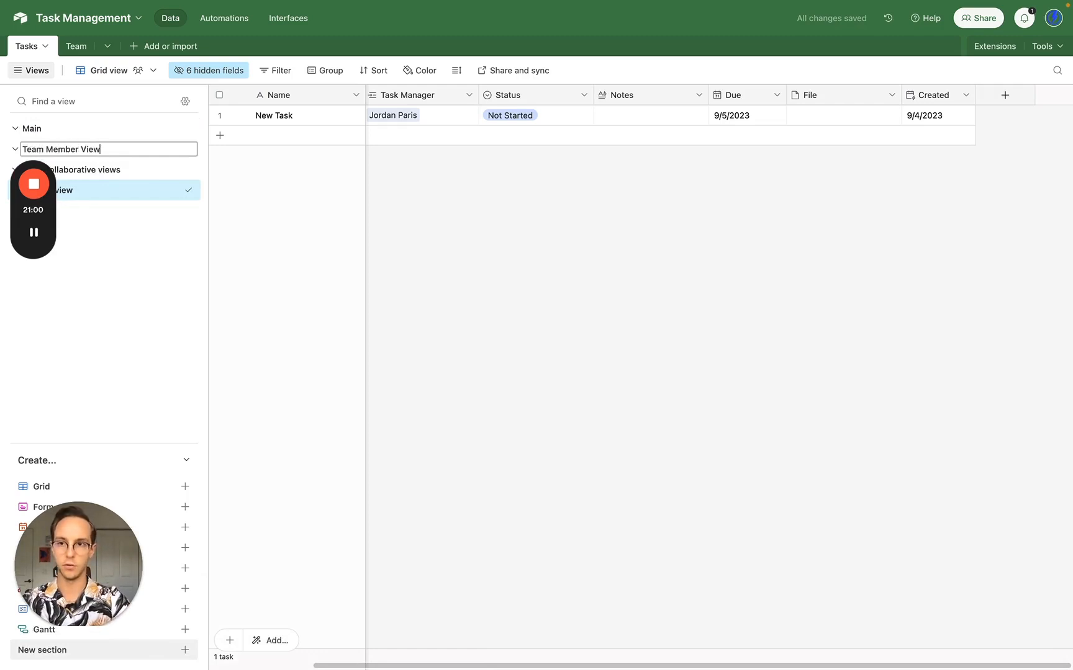
type("s")
key("Return")
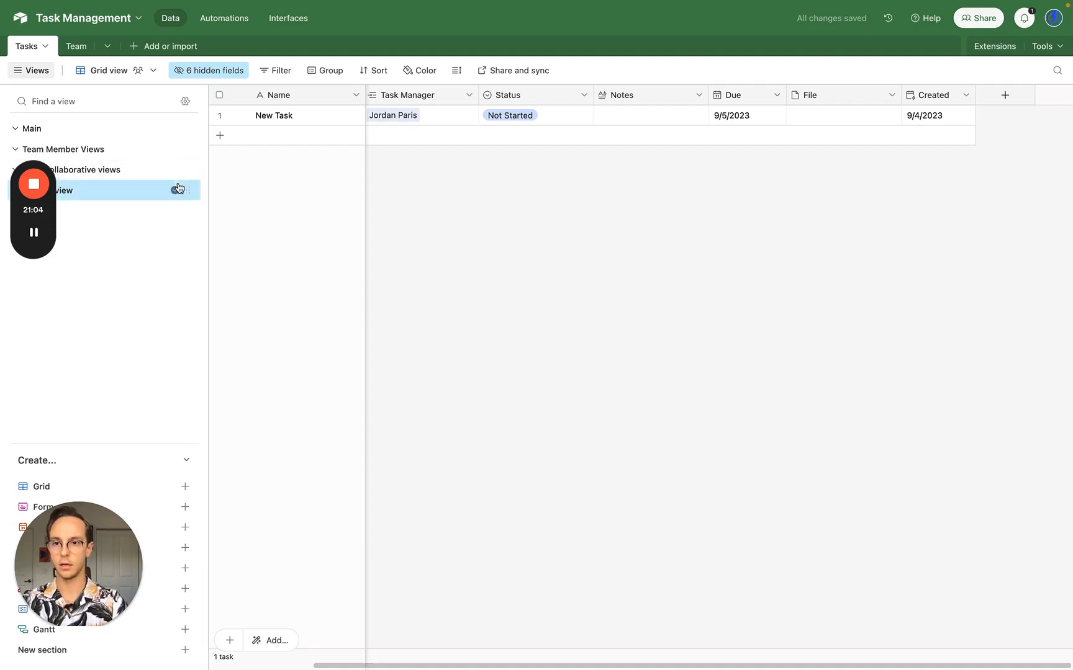
- Move the grid view into Main and rename it 'Open Tasks Grouped by Task Owner'
left_click_drag(178, 189, 112, 146)
double_click(104, 148)
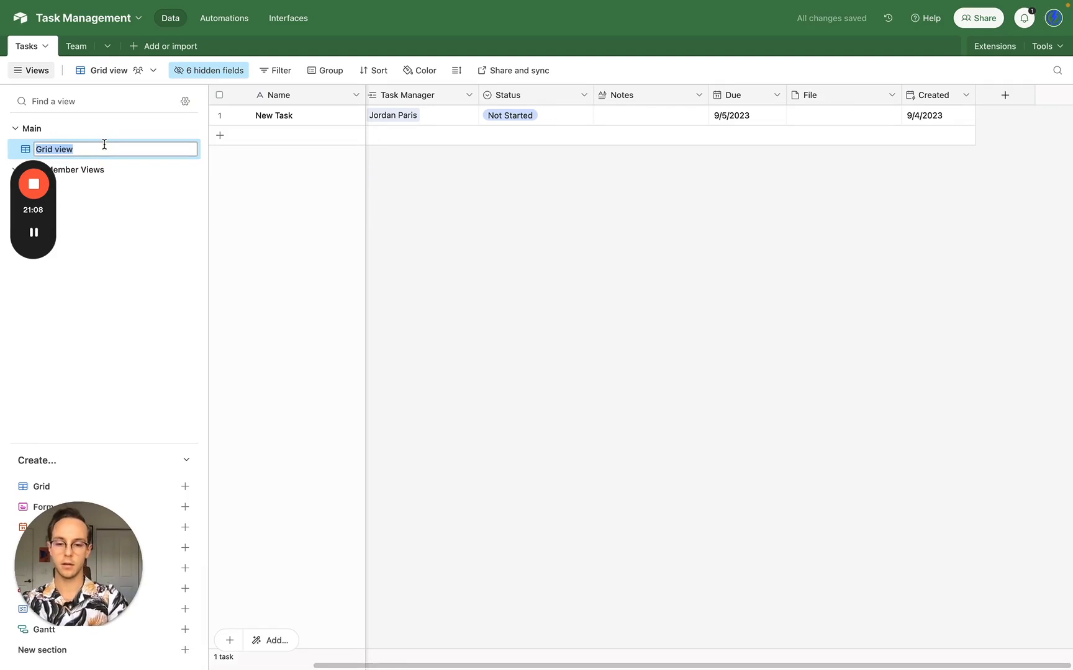
type("All Groupe")
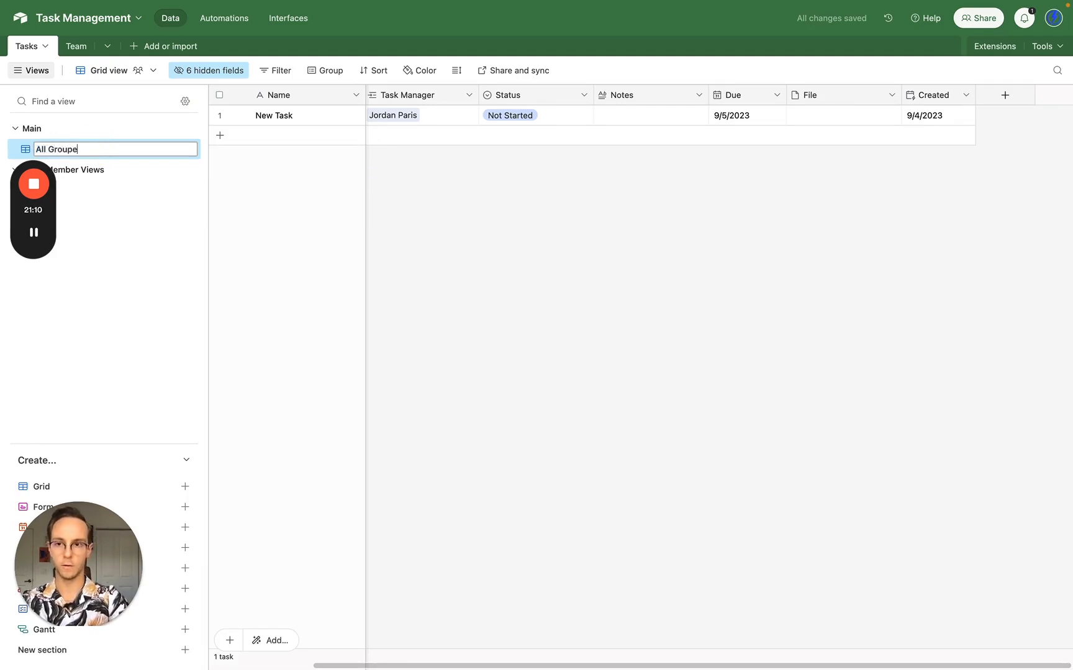
type("d by Task Owner")
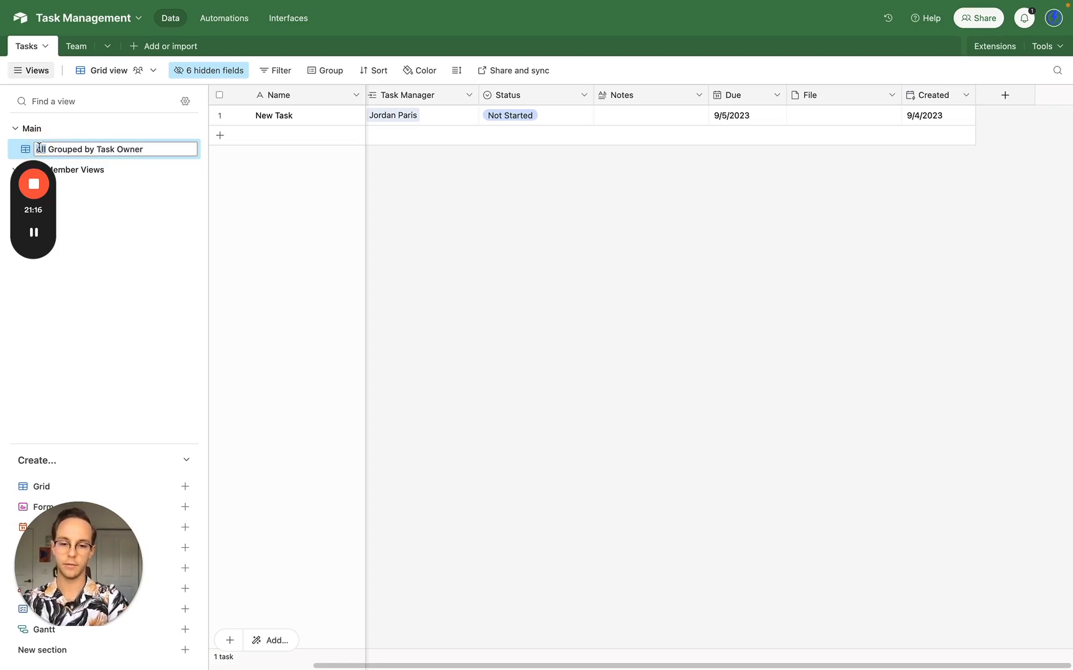
double_click(39, 148)
type("Open Tasks")
key("Return")
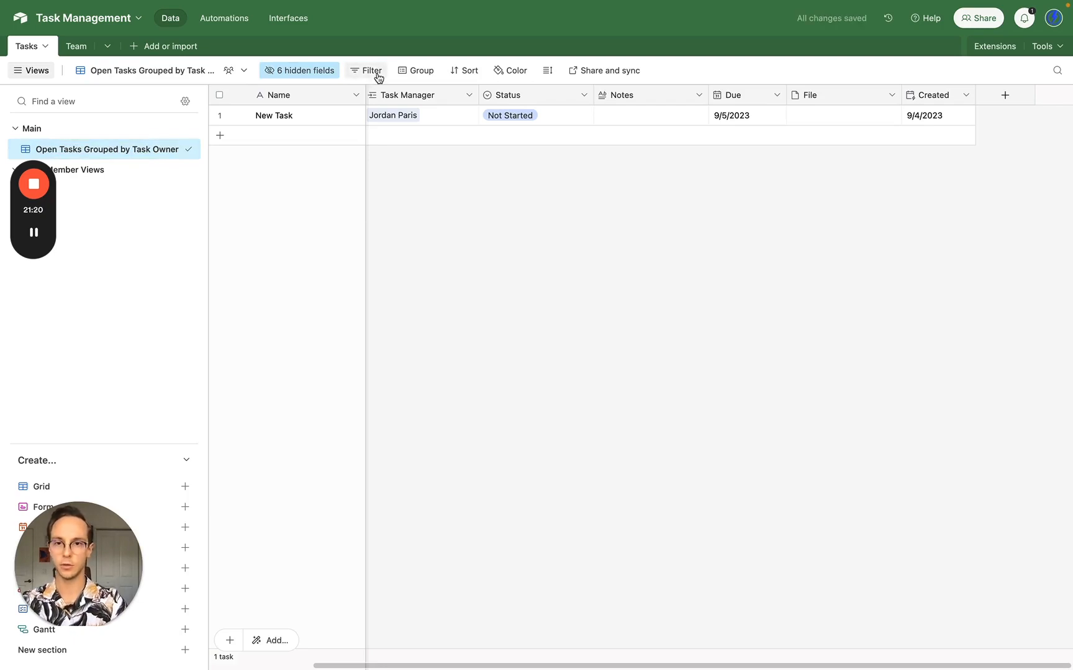
- Group the view's records by Task Owner
left_click(415, 72)
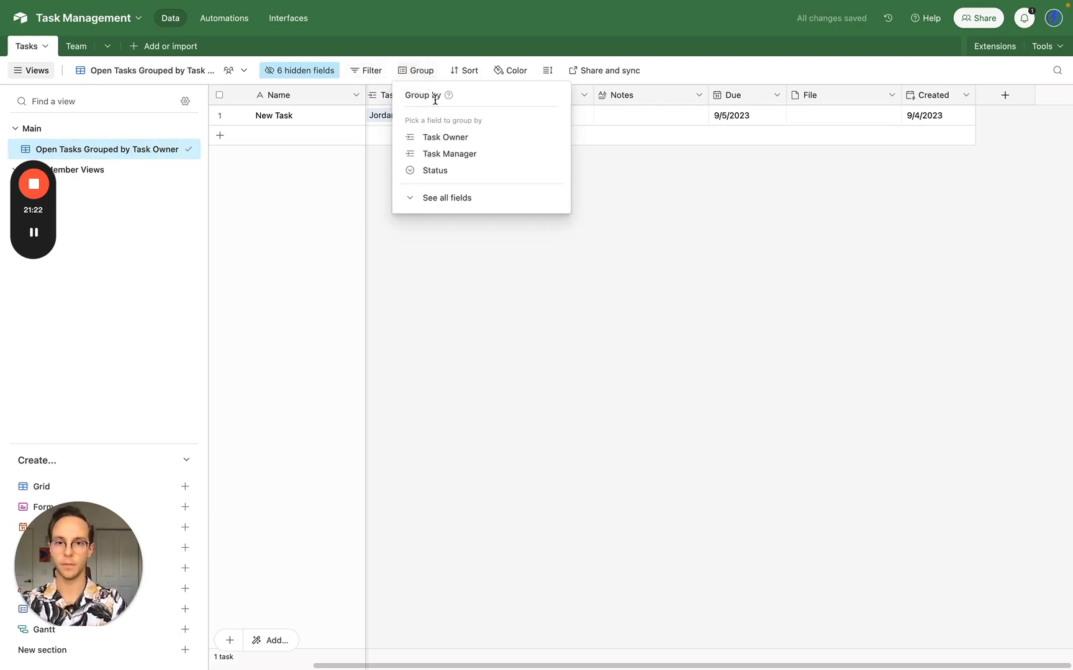
left_click(445, 137)
left_click(483, 256)
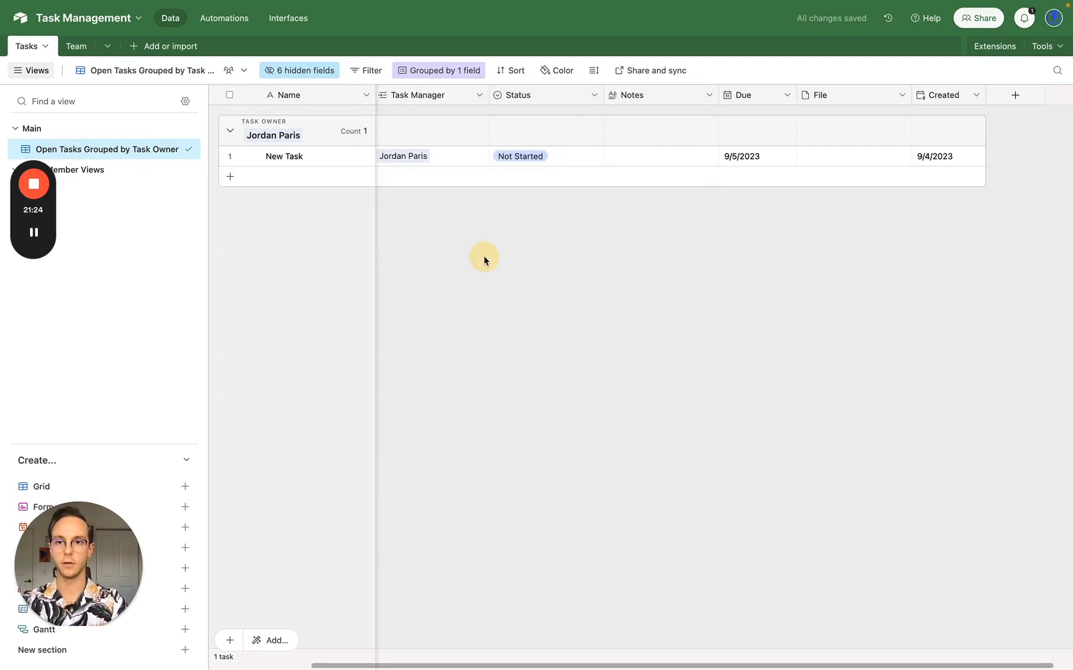
- Add a second task and assign a different person as its Task Owner
left_click(299, 180)
left_click(438, 179)
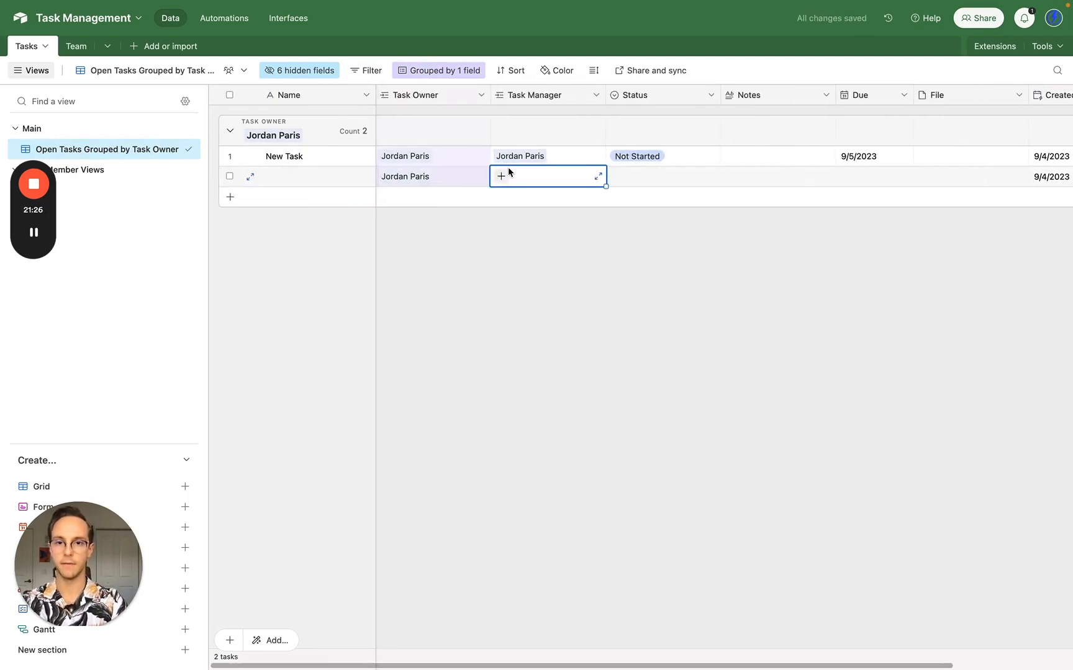
left_click(424, 177)
left_click(436, 176)
left_click(386, 166)
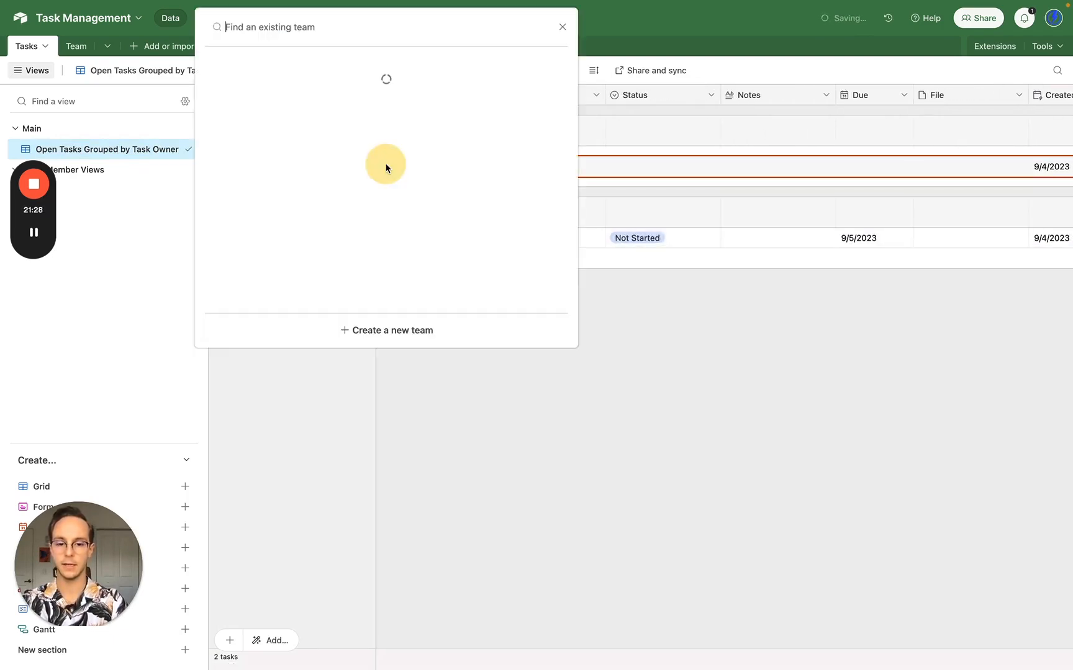
type("neo")
left_click(434, 76)
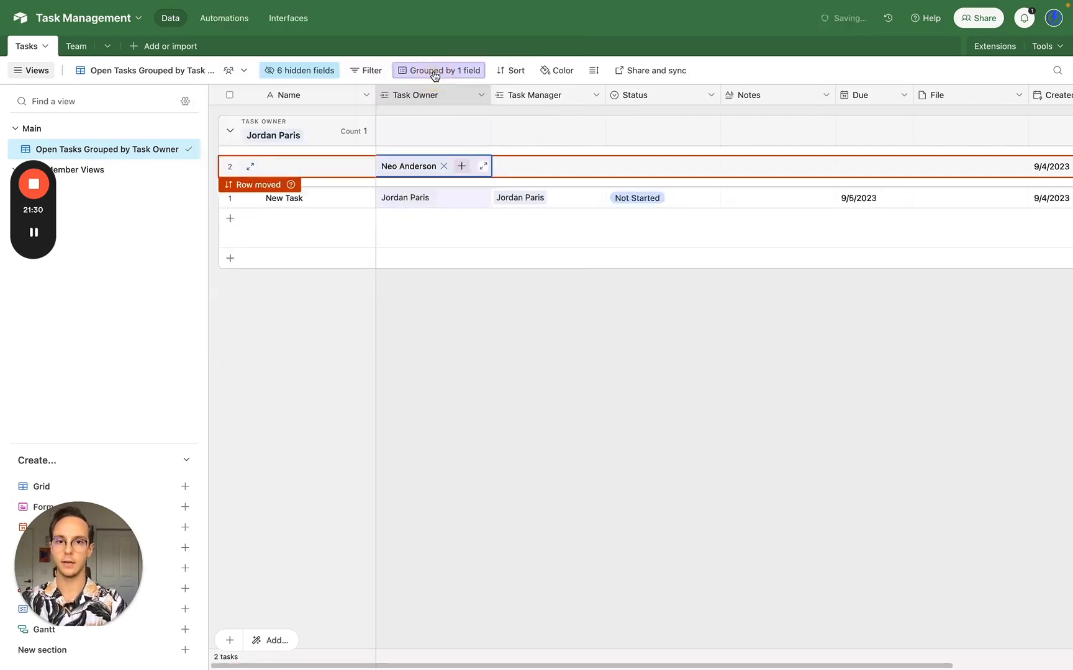
left_click(545, 366)
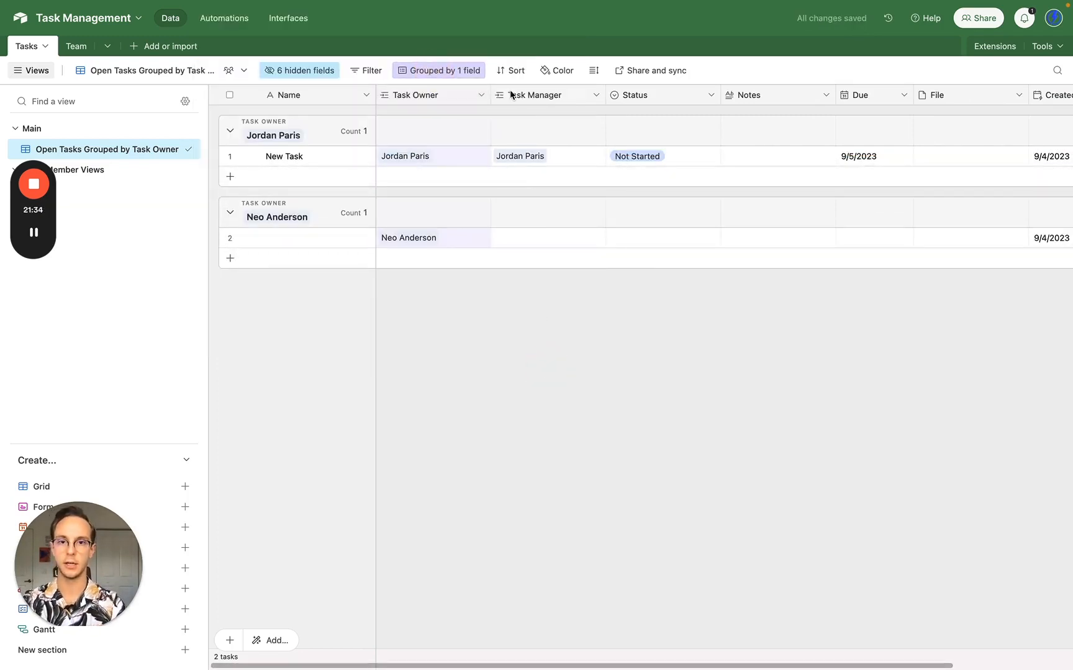
- Sort the view by Created in 9 → 1 order
left_click(509, 70)
type("cre")
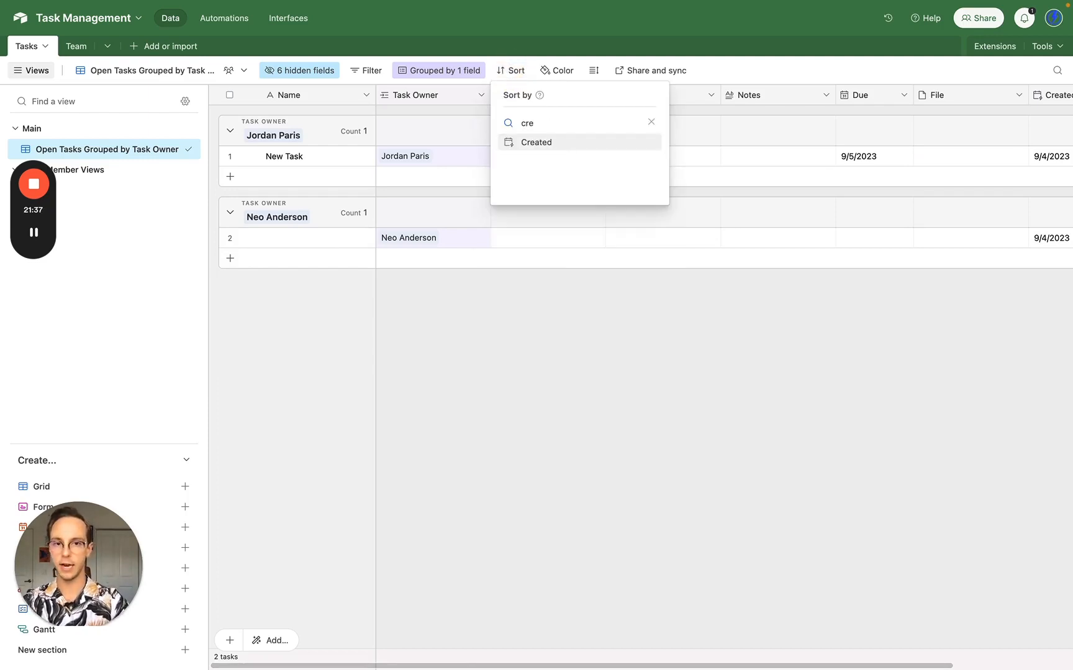
left_click(567, 144)
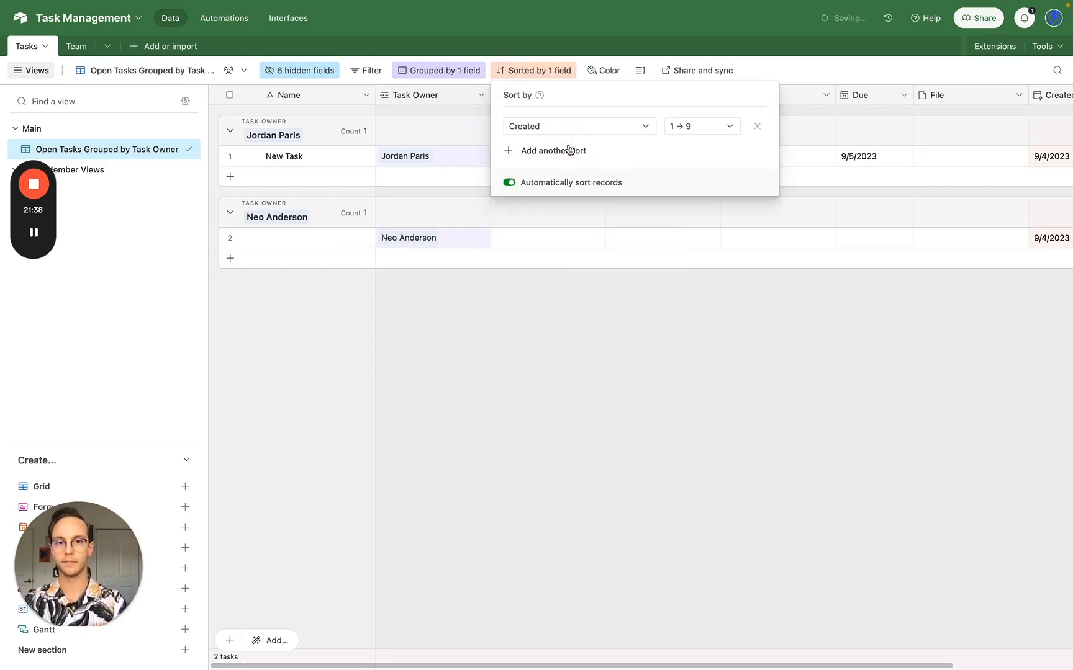
left_click(704, 129)
left_click(706, 168)
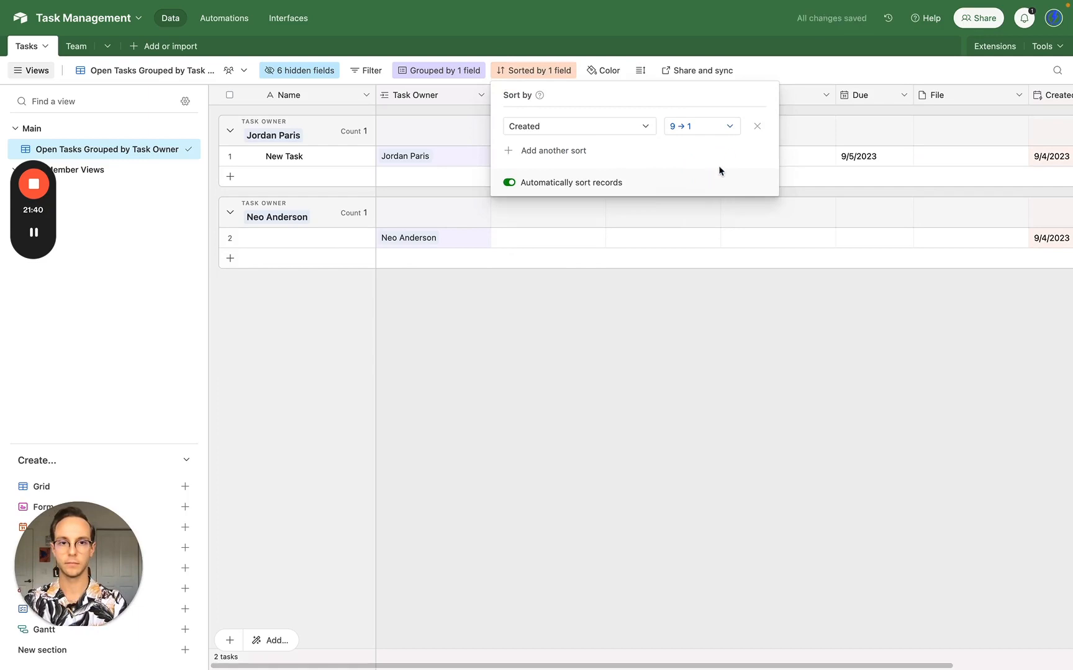
left_click(795, 379)
scroll(795, 379, "right", 4)
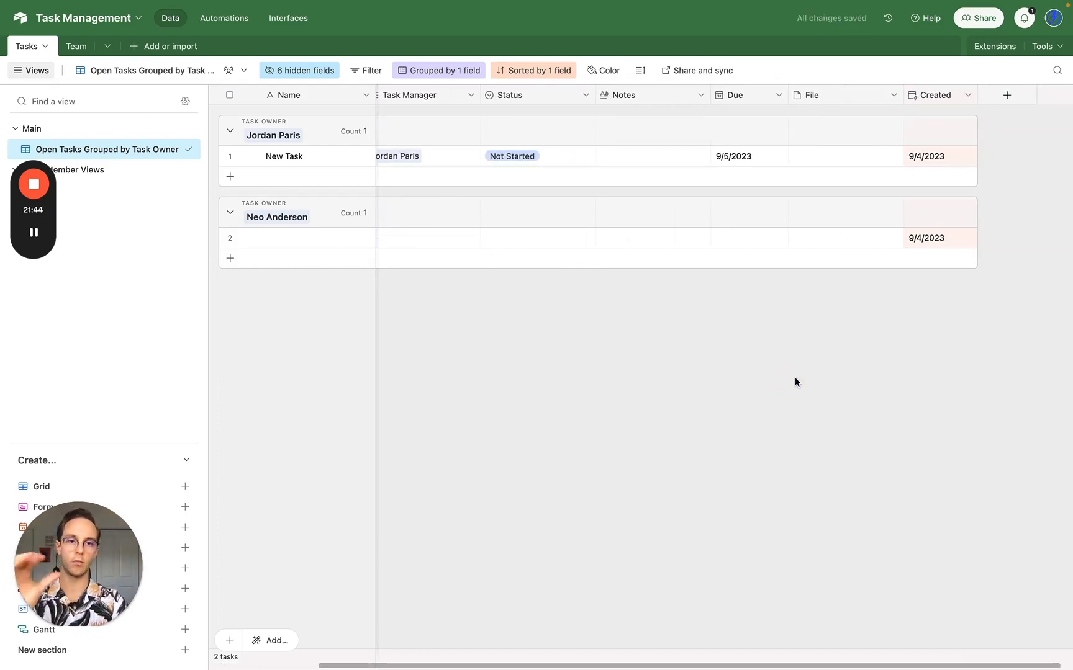
- Add a filter condition: Status is not Completed
left_click(1015, 98)
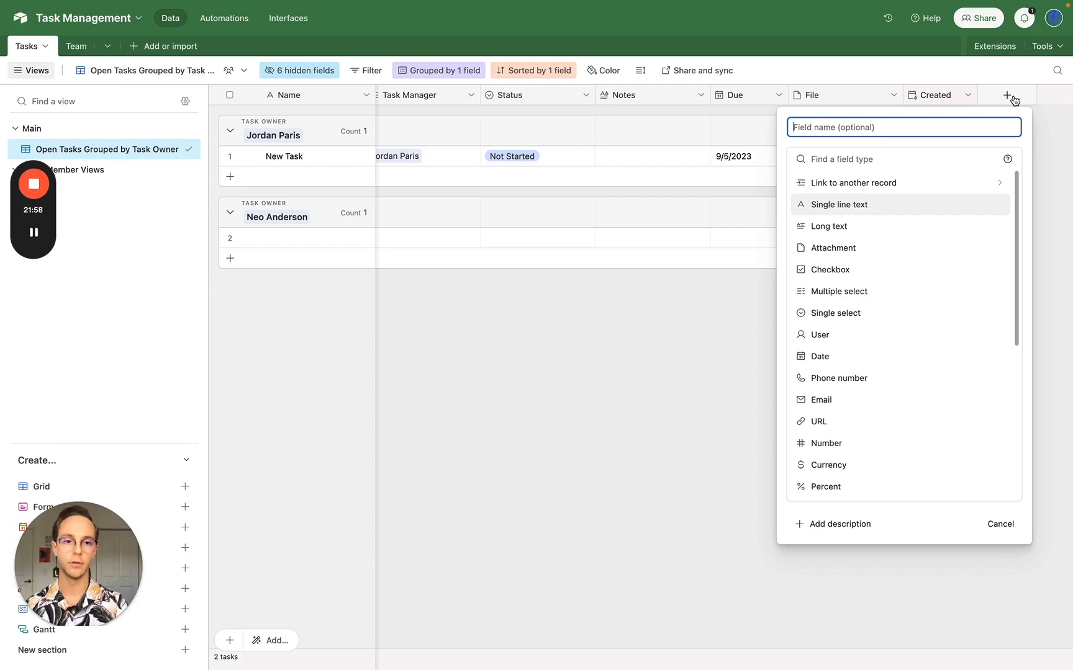
left_click(678, 351)
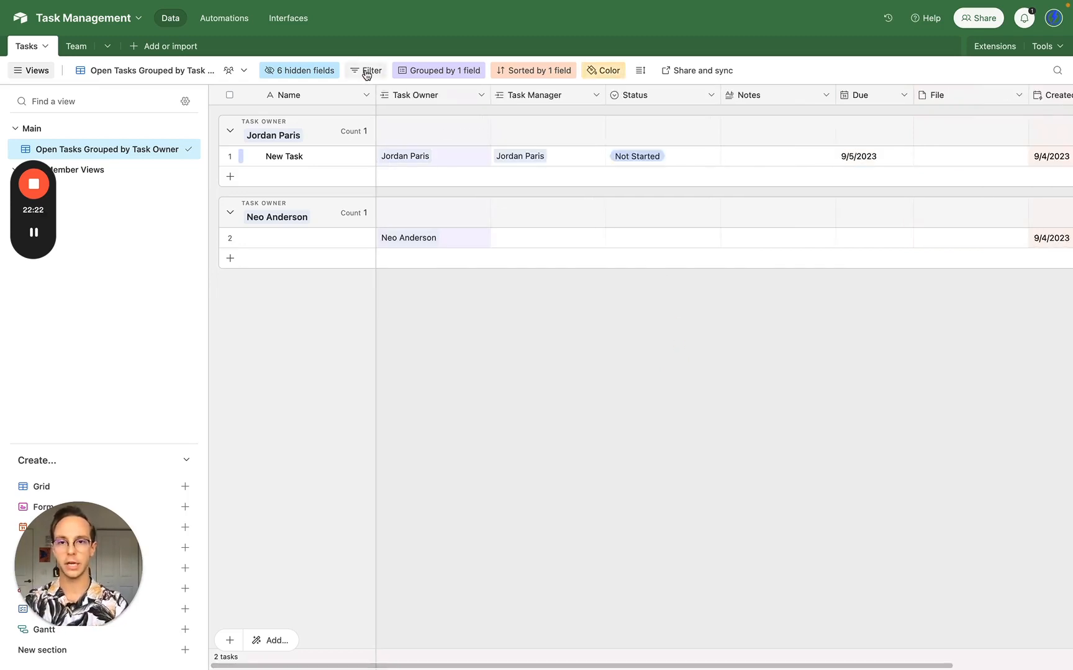
left_click(366, 70)
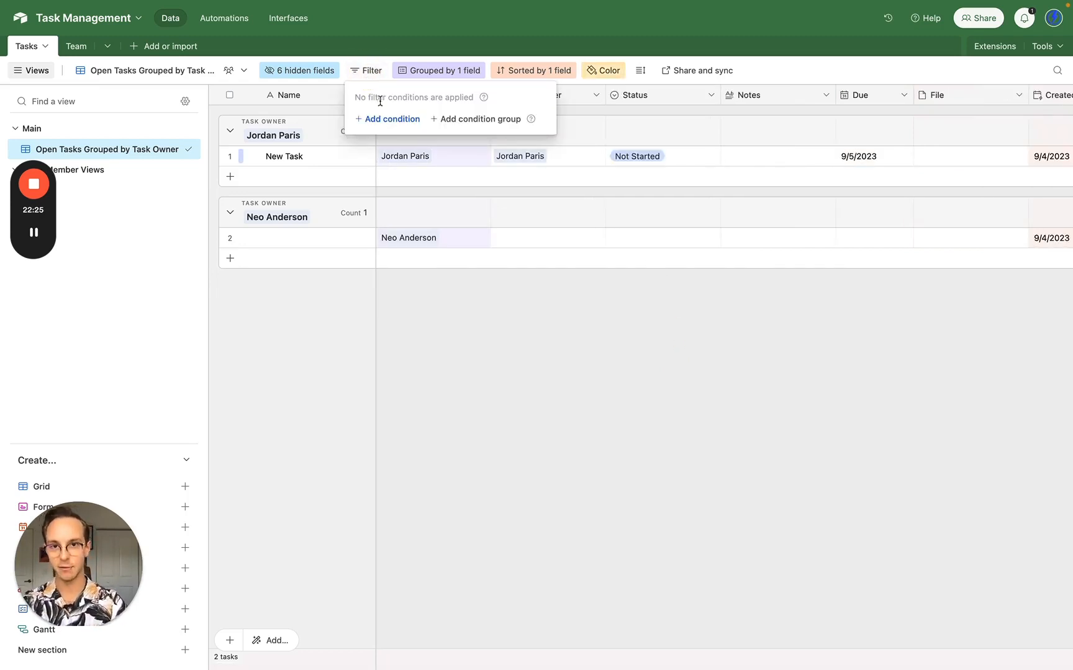
left_click(387, 118)
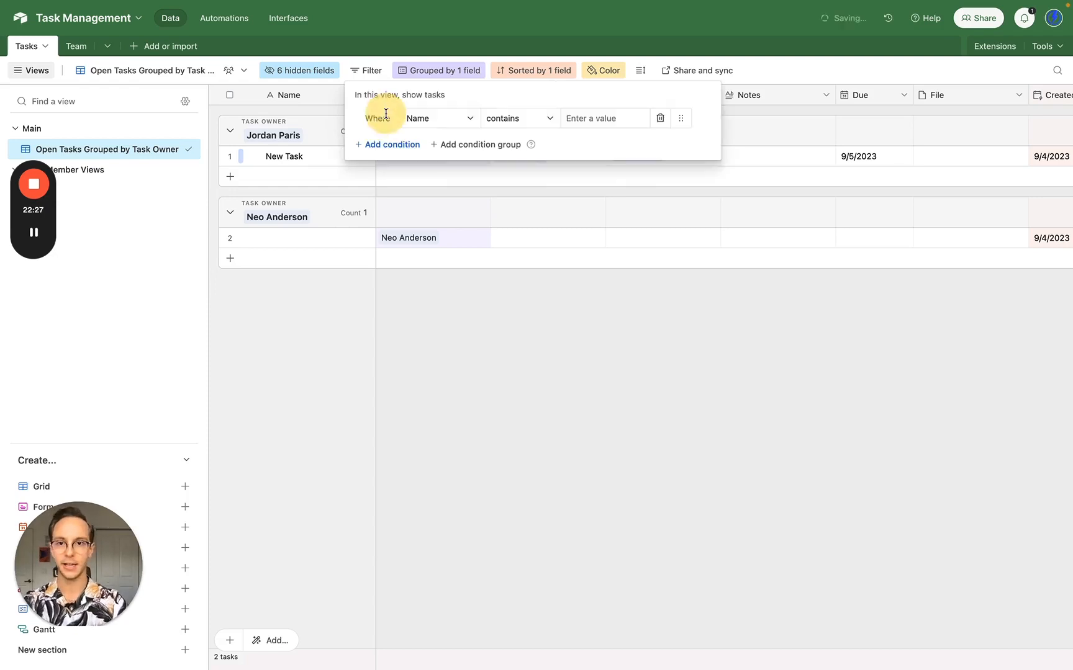
left_click(443, 124)
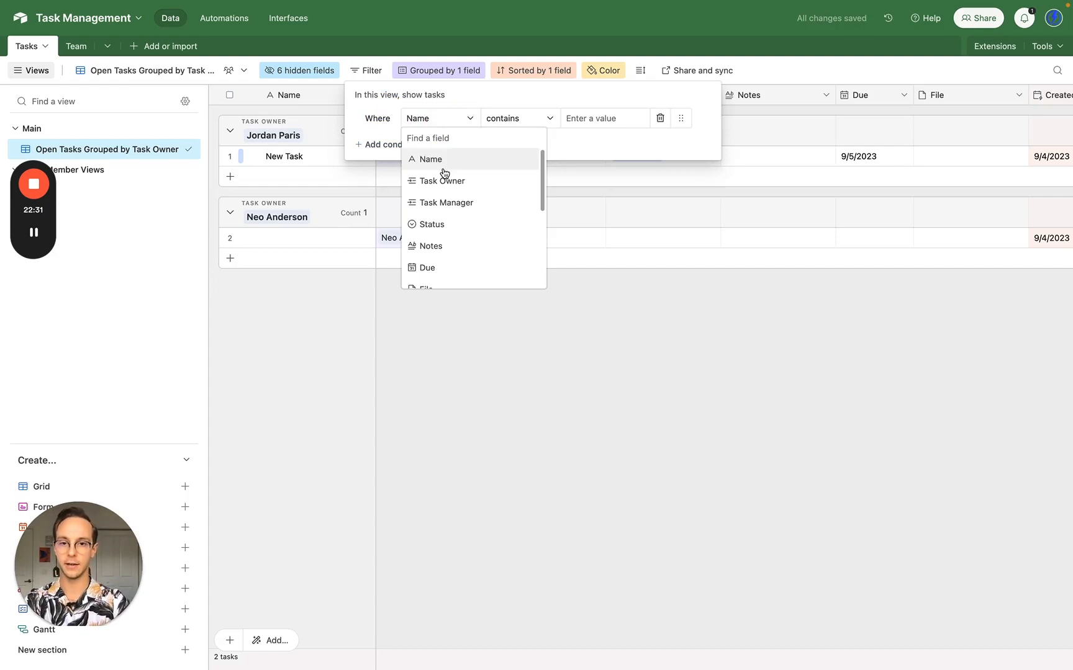
left_click(442, 223)
left_click(513, 126)
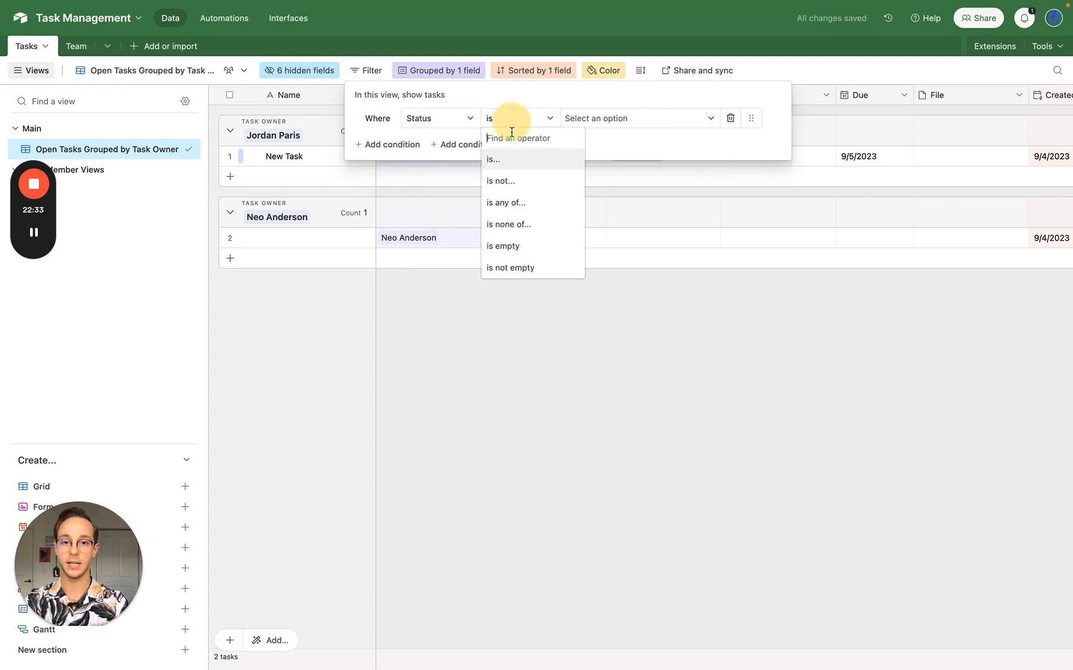
left_click(512, 183)
left_click(637, 120)
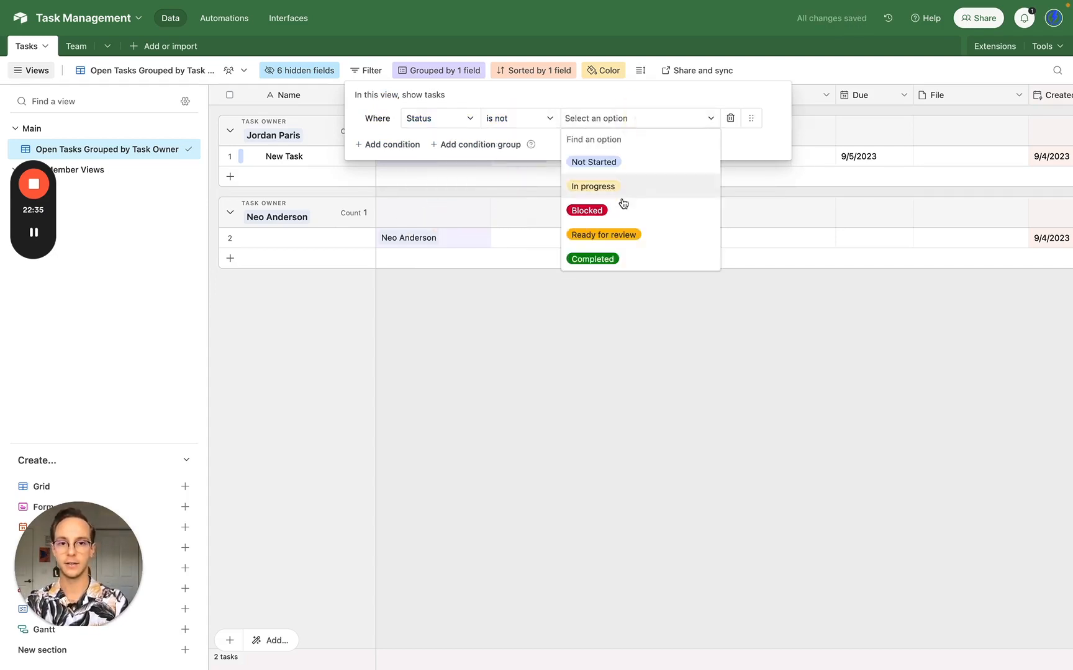
left_click(616, 255)
left_click(606, 320)
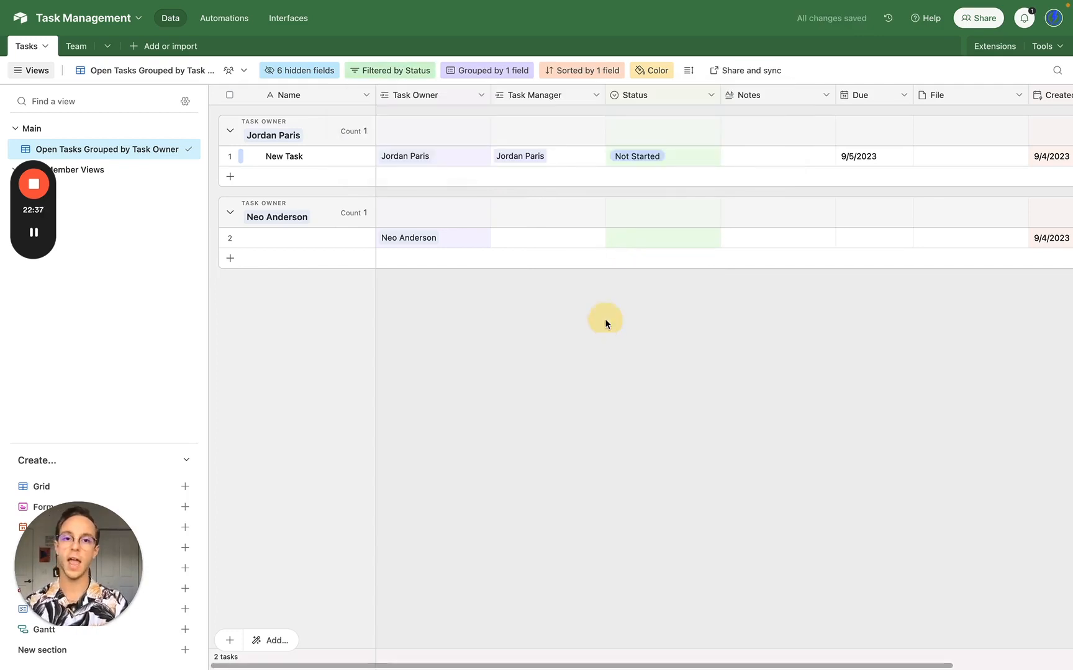
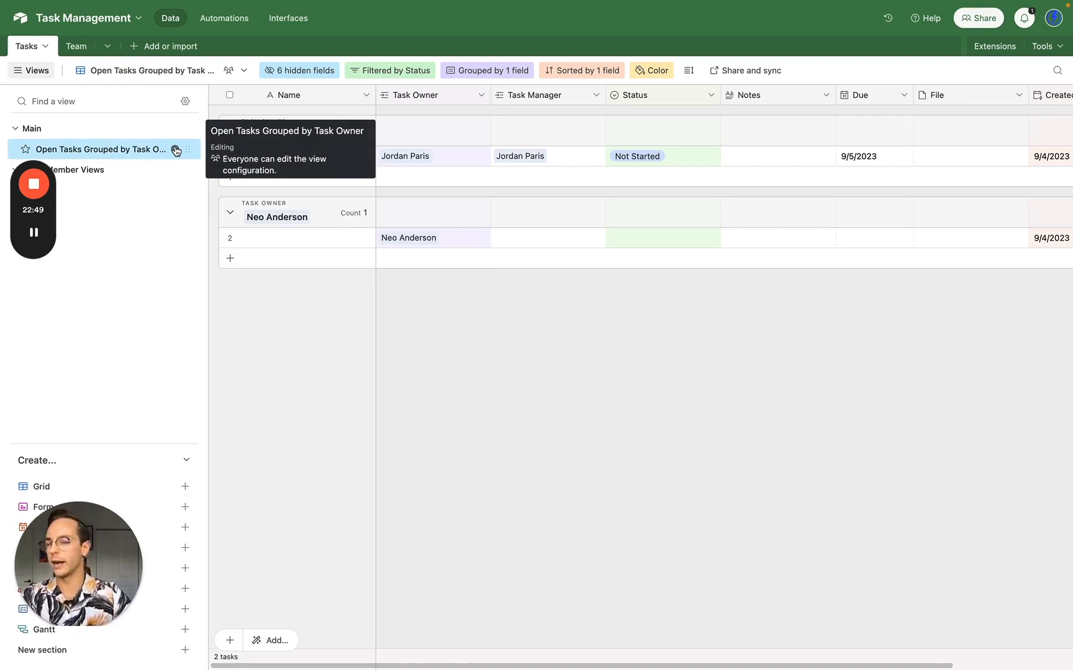
- Duplicate the Open Tasks view and rename the copy 'All Tasks Grouped by Task Owner'
left_click(175, 151)
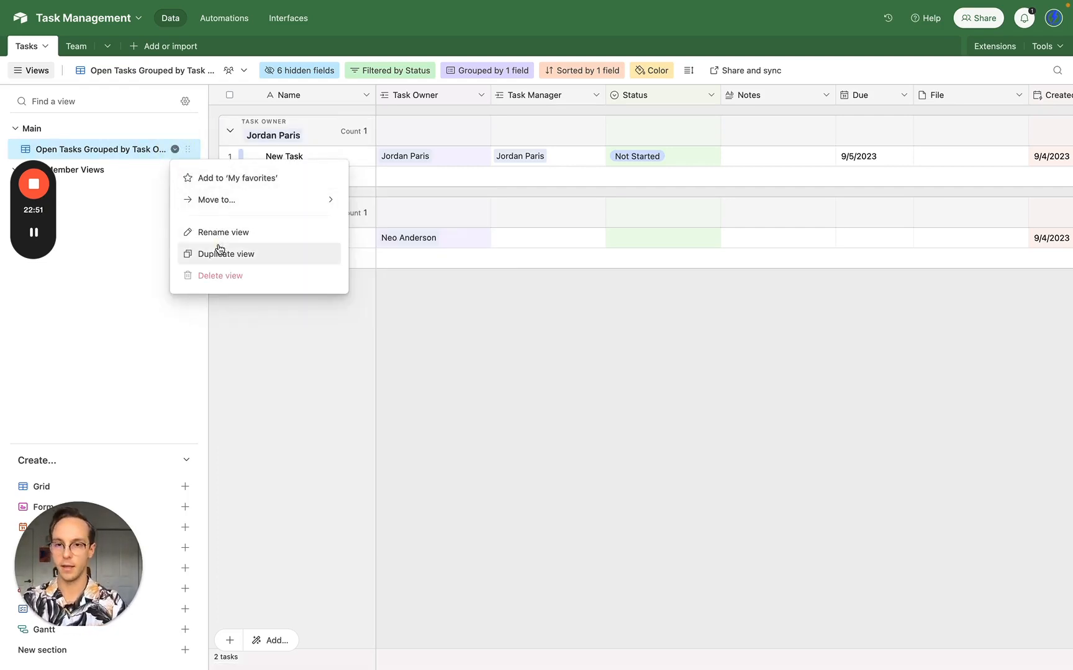
left_click(218, 250)
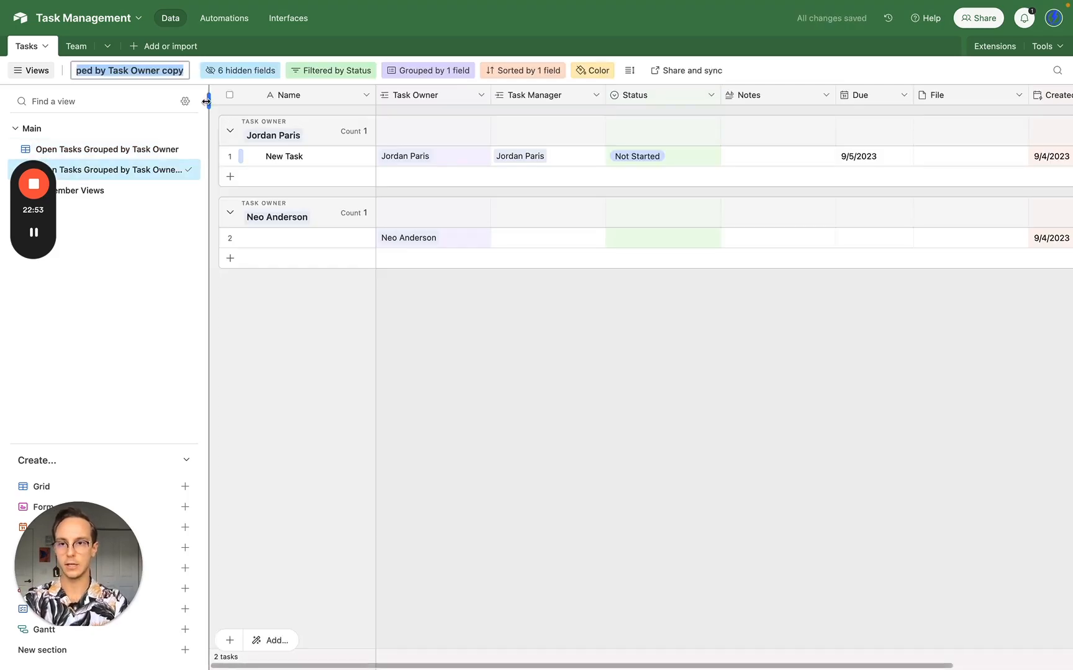
double_click(168, 74)
key("BackSpace")
key("super+a")
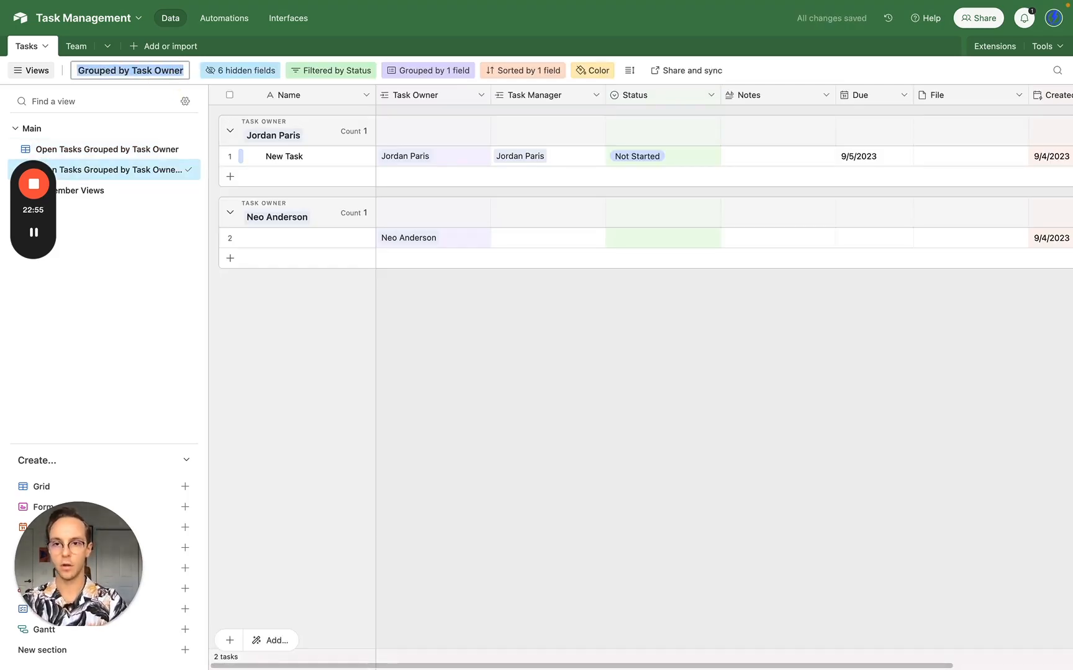
key("Left")
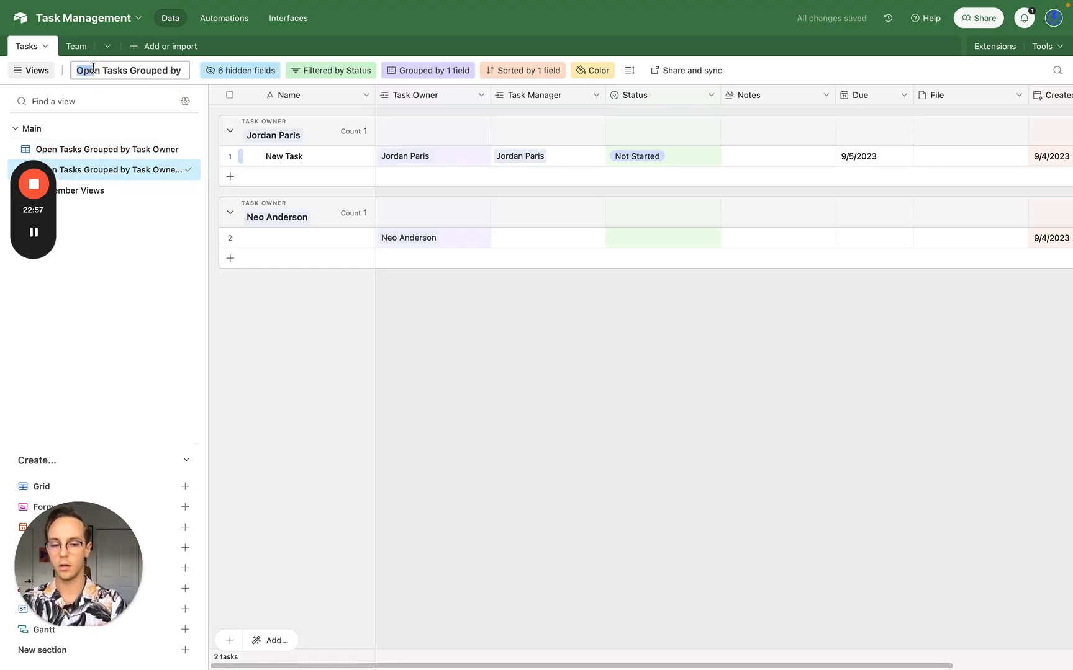
key("BackSpace")
type("All")
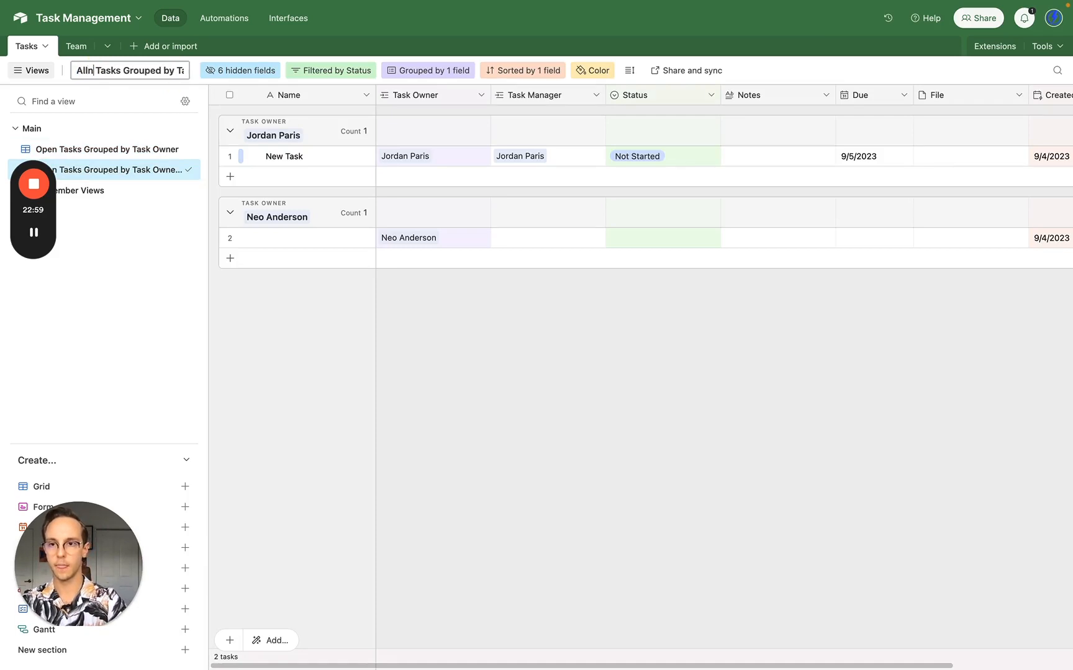
key("Delete")
key("Return")
- Remove the 'Status is not Completed' filter so completed tasks also appear
left_click(356, 71)
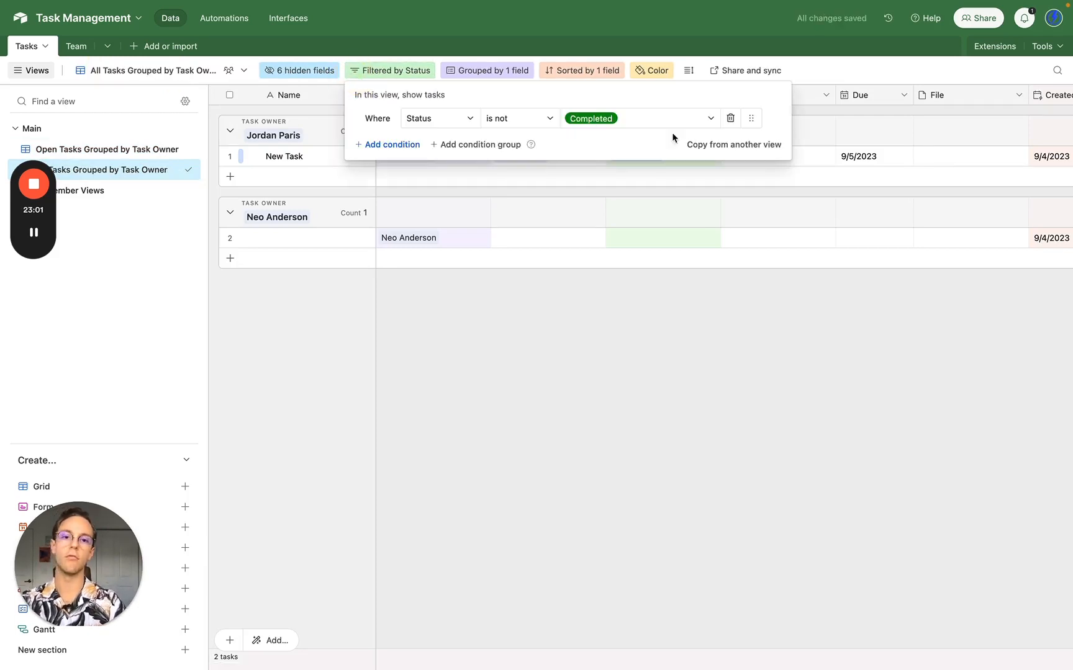
left_click(732, 124)
left_click(555, 444)
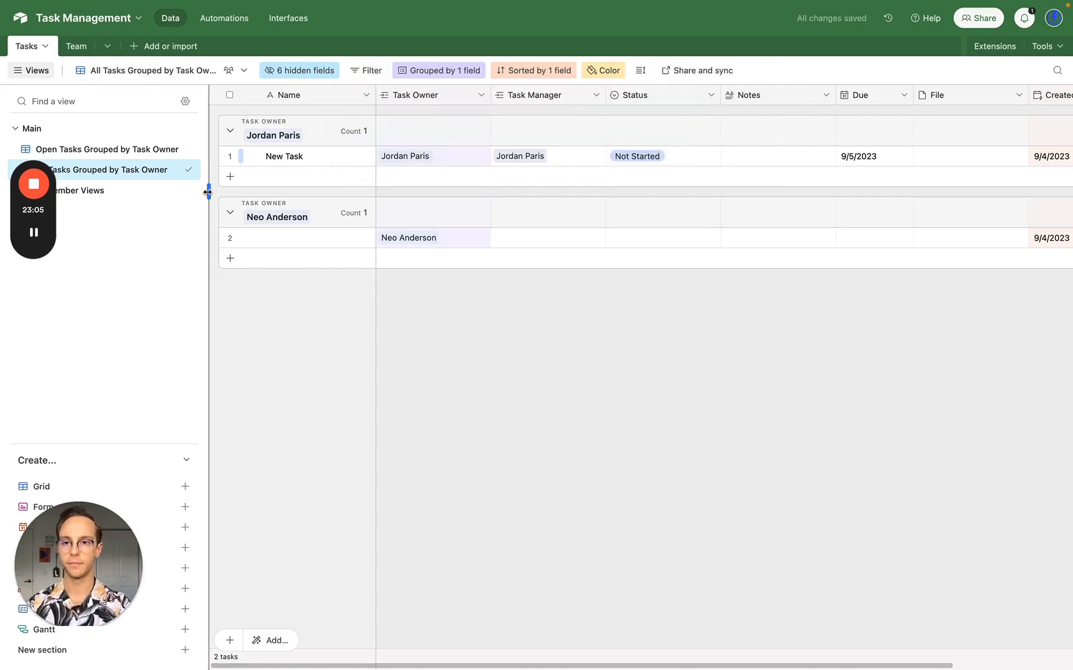
- Duplicate the Open Tasks Grouped by Task Owner view and move the copy into Member Views
left_click(137, 151)
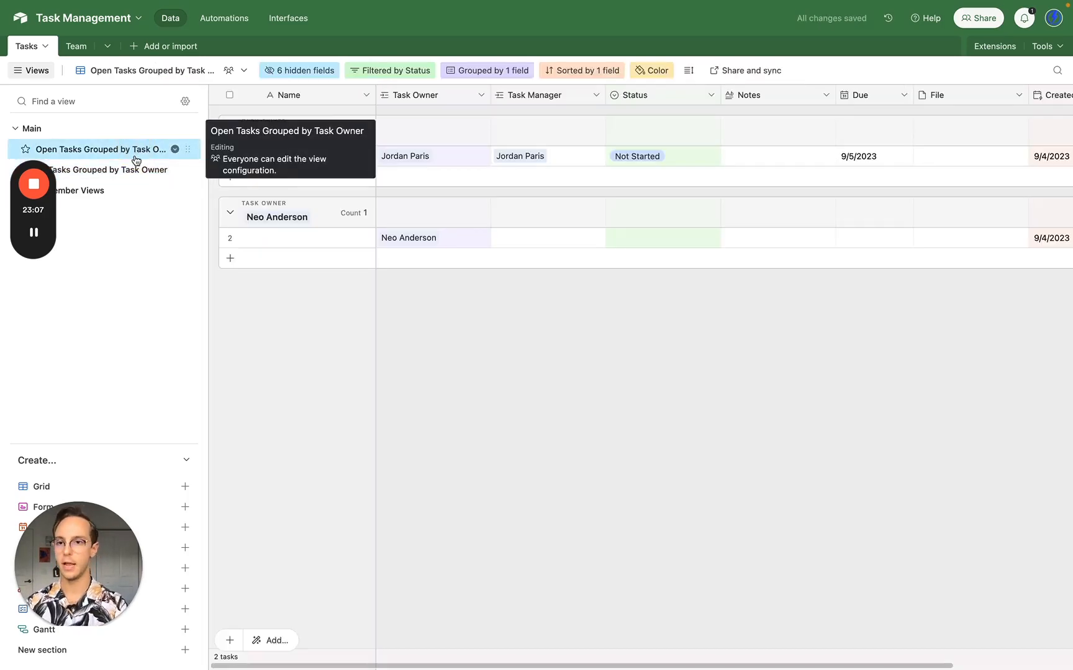
left_click(174, 151)
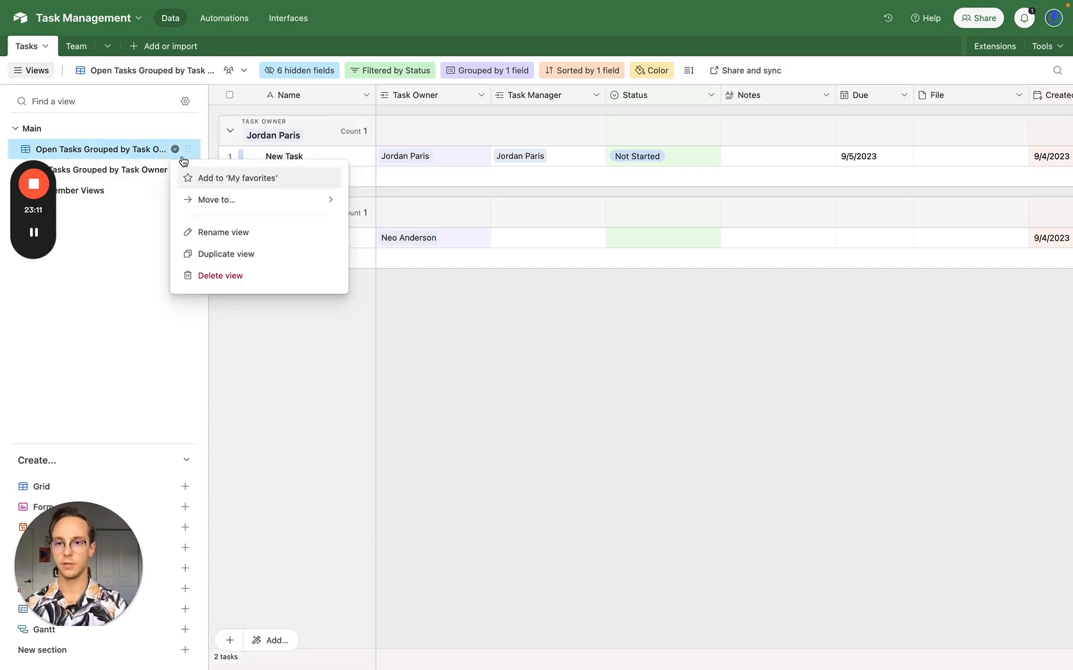
left_click(235, 249)
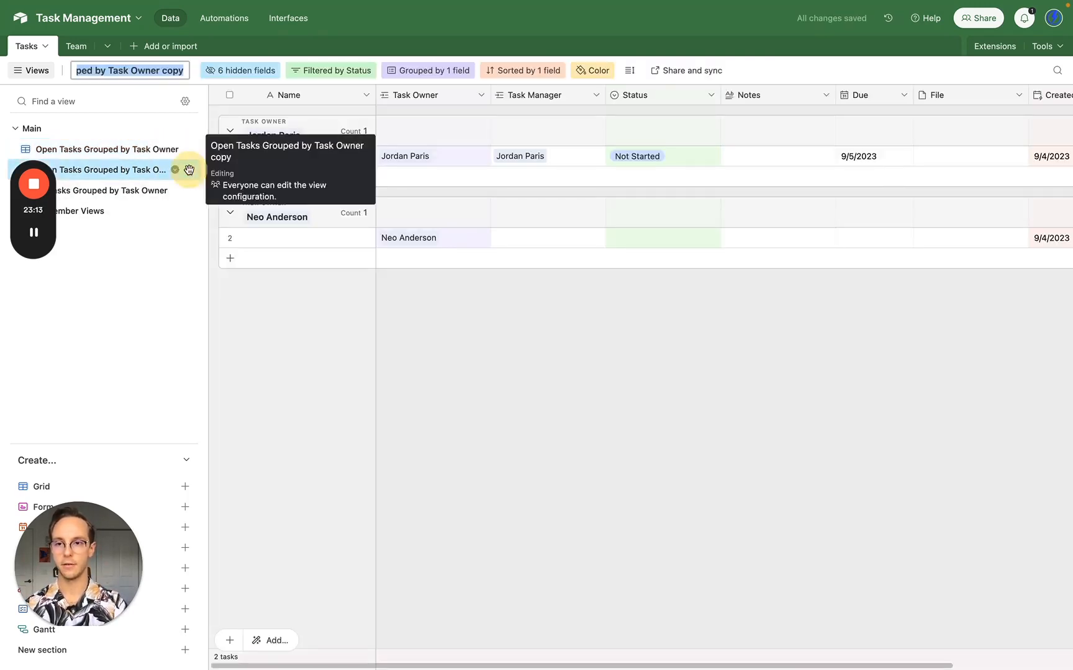
left_click_drag(187, 170, 177, 210)
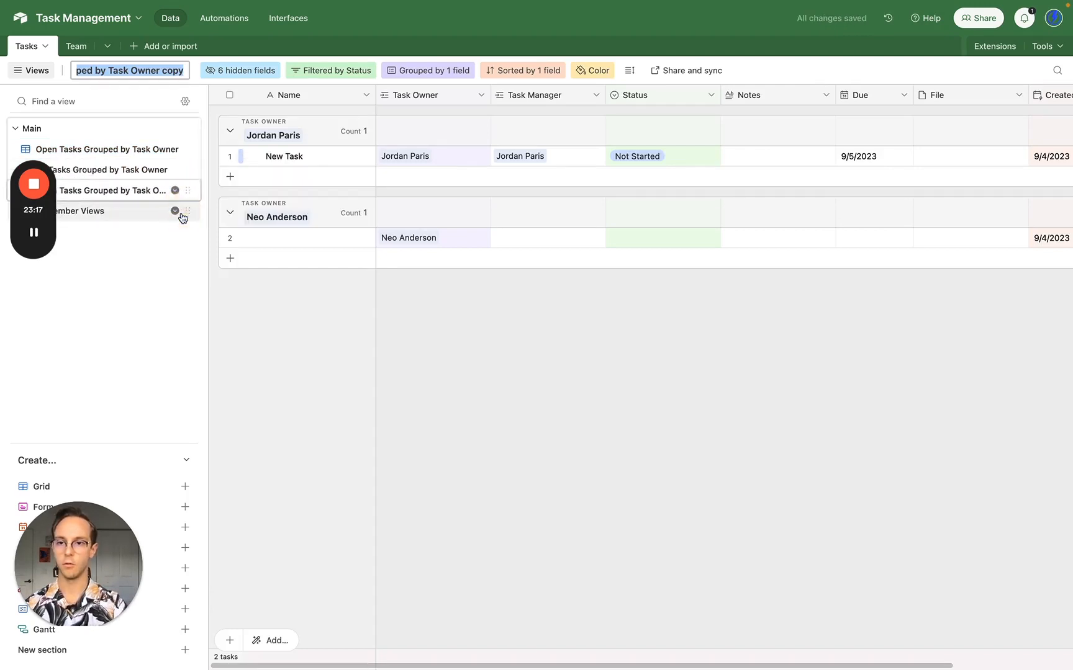
left_click_drag(177, 191, 150, 223)
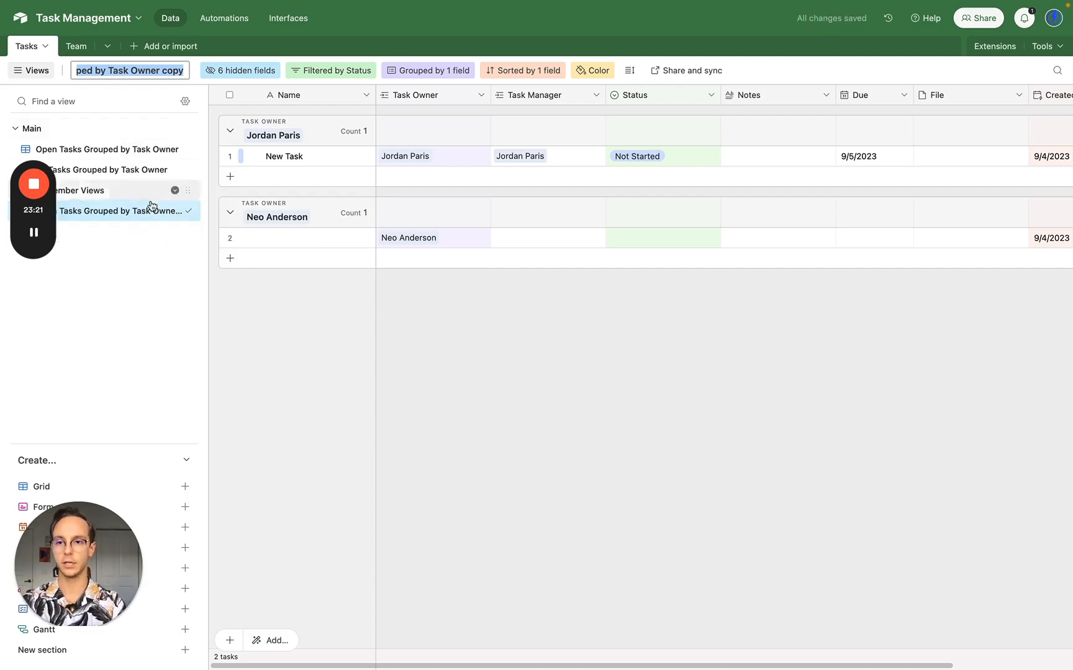
- Rename the copy with the first task owner's initials followed by 'View'
double_click(144, 209)
key("BackSpace")
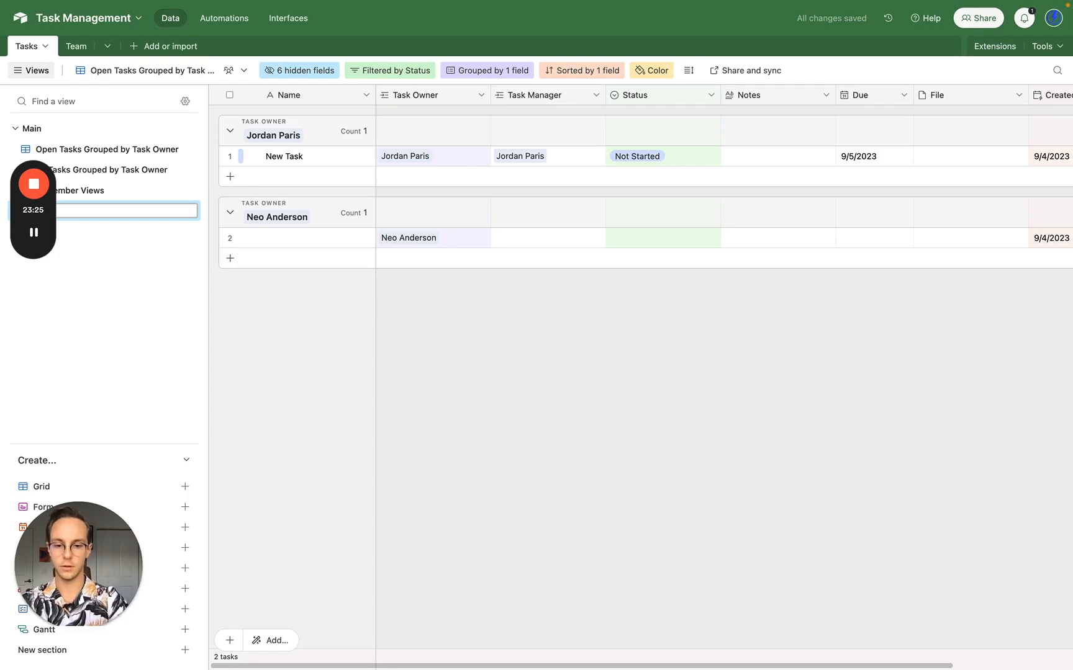
type("JP's View")
key("Return")
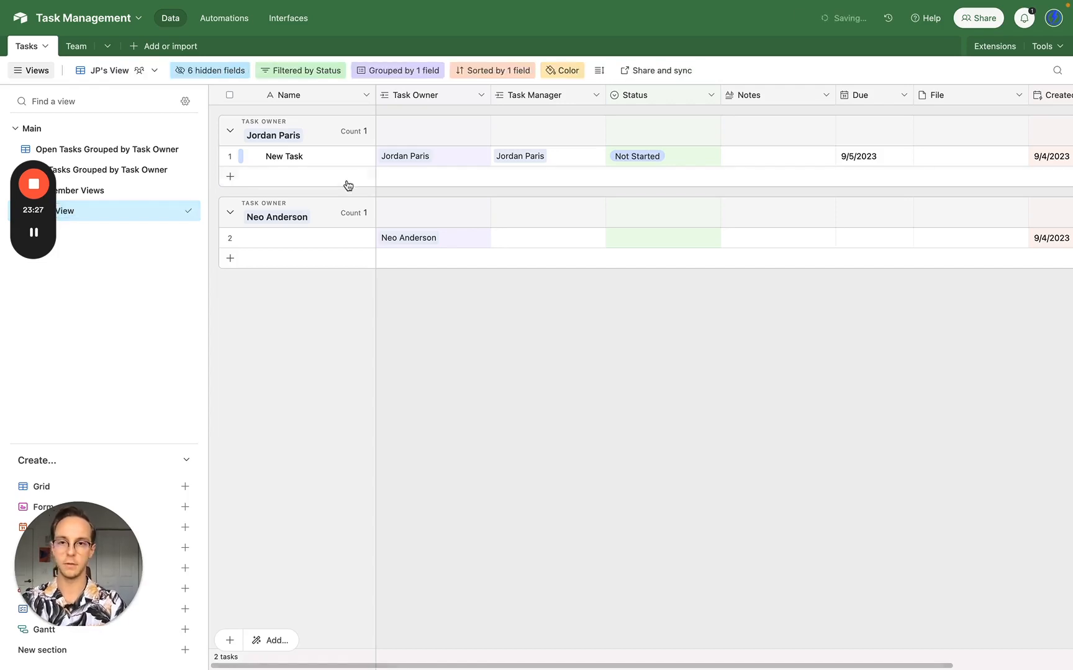
- Add a second filter, Task Owner is the first owner, leaving one open task listed
left_click(319, 71)
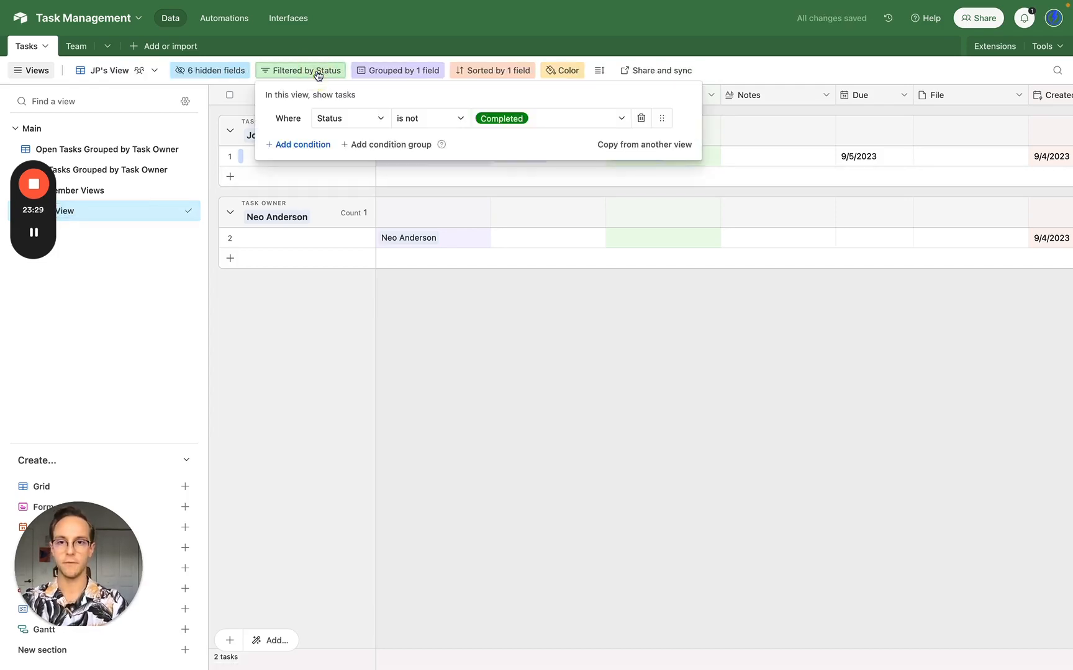
left_click(322, 142)
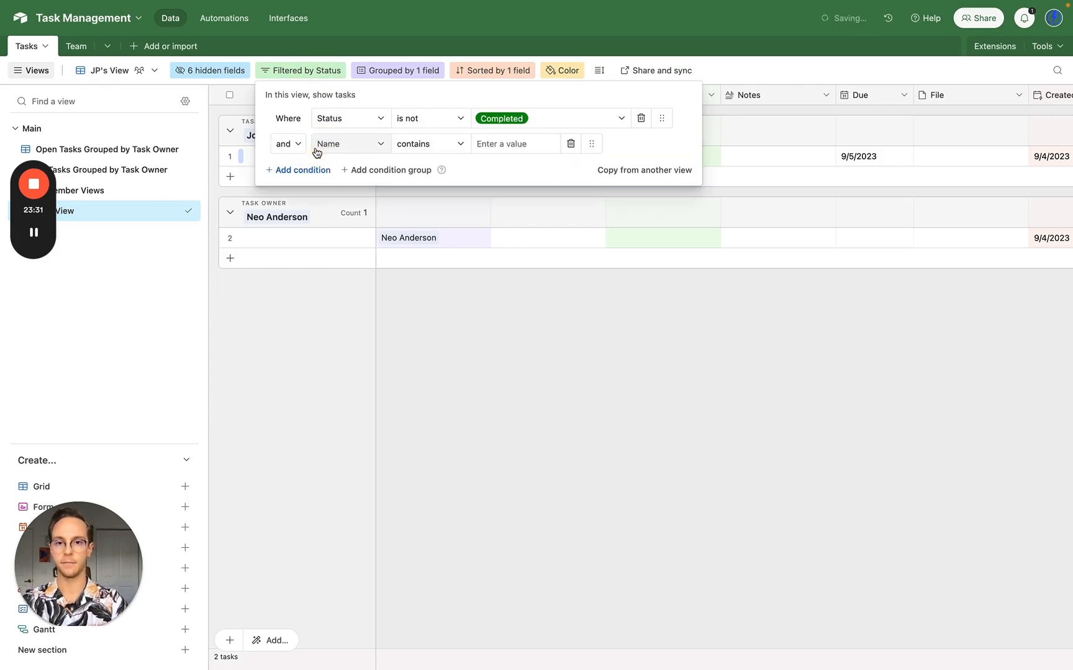
left_click(377, 152)
left_click(380, 211)
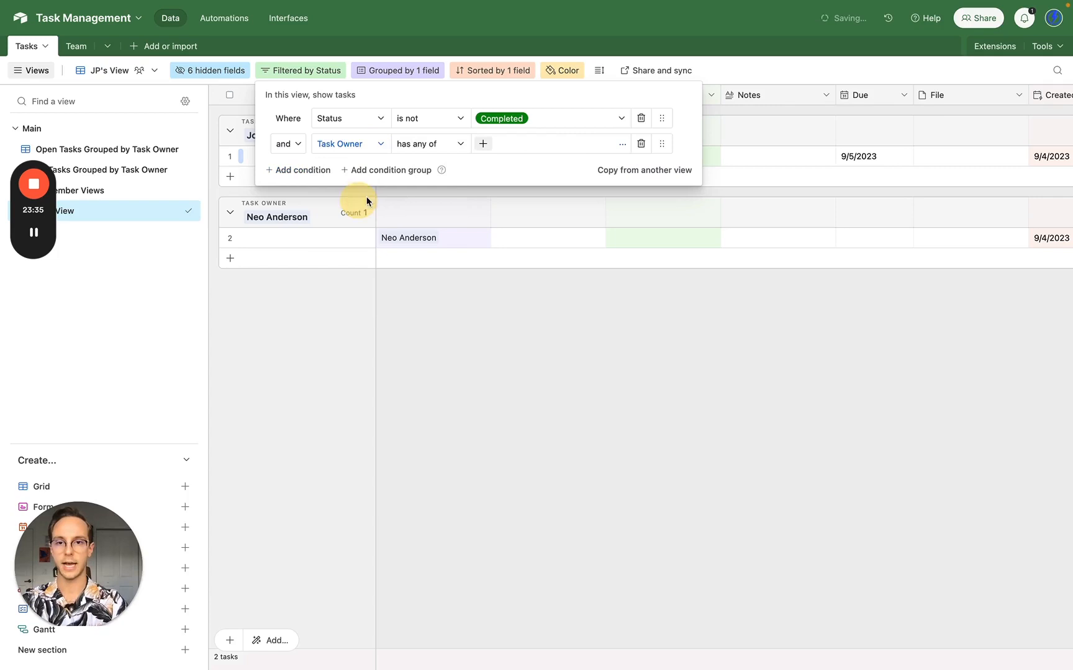
left_click(482, 145)
left_click(417, 76)
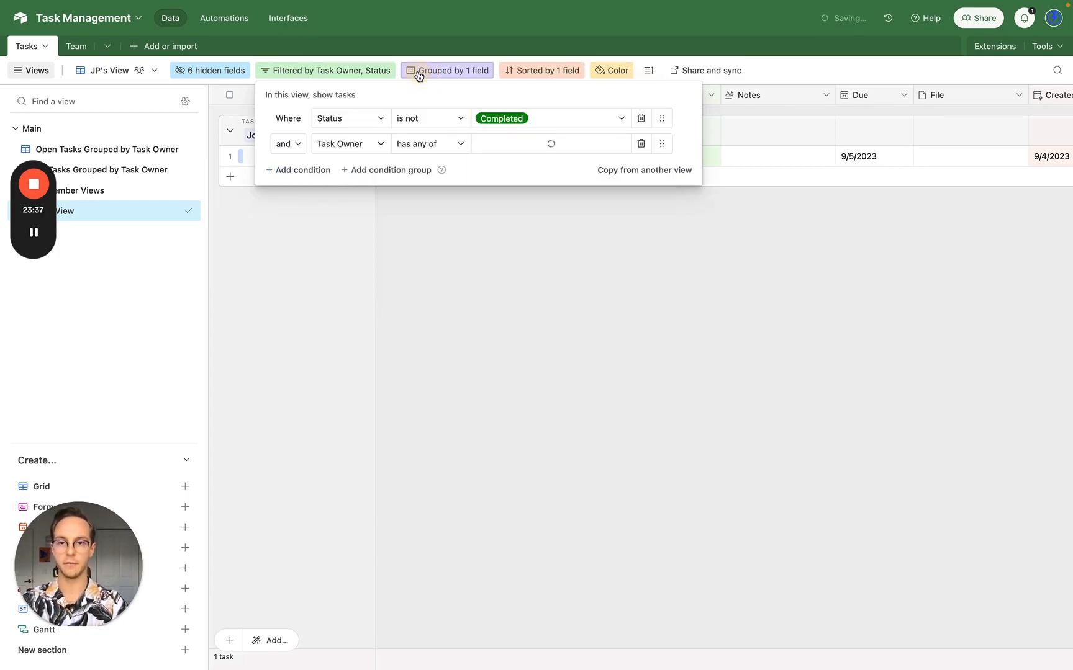
left_click(513, 244)
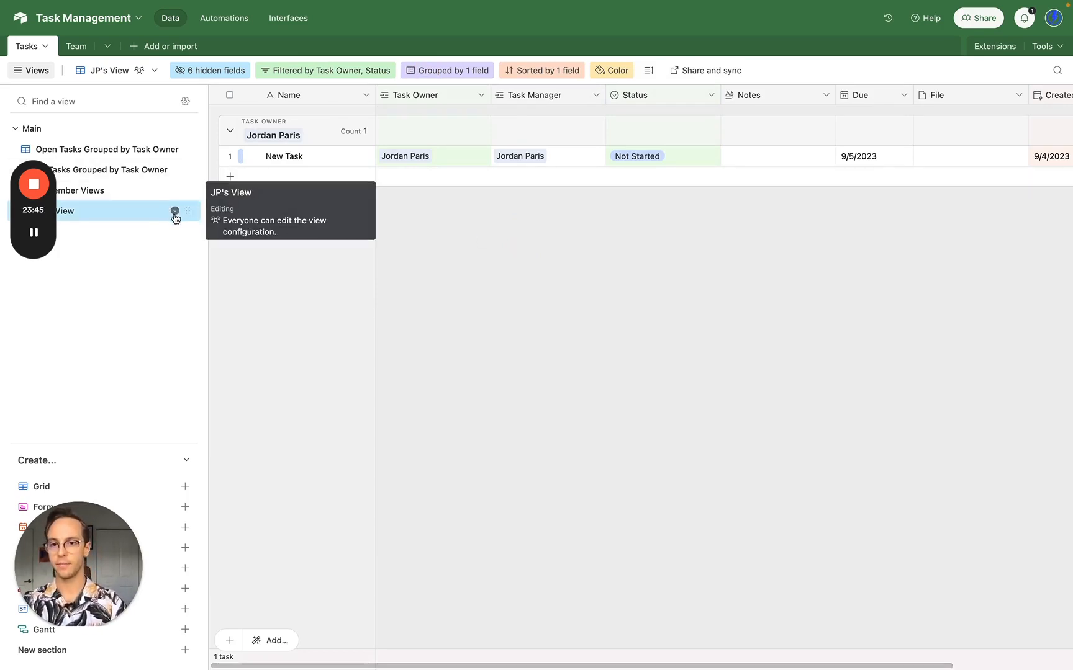
left_click(175, 210)
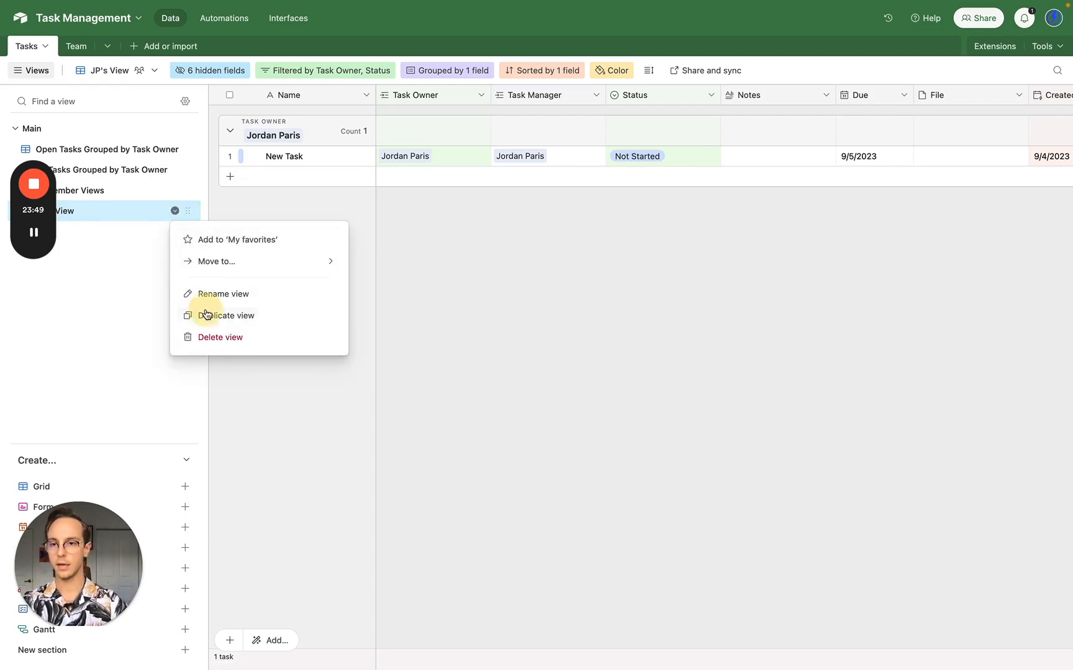
- Duplicate the personal view and name the copy after the second task owner
left_click(206, 314)
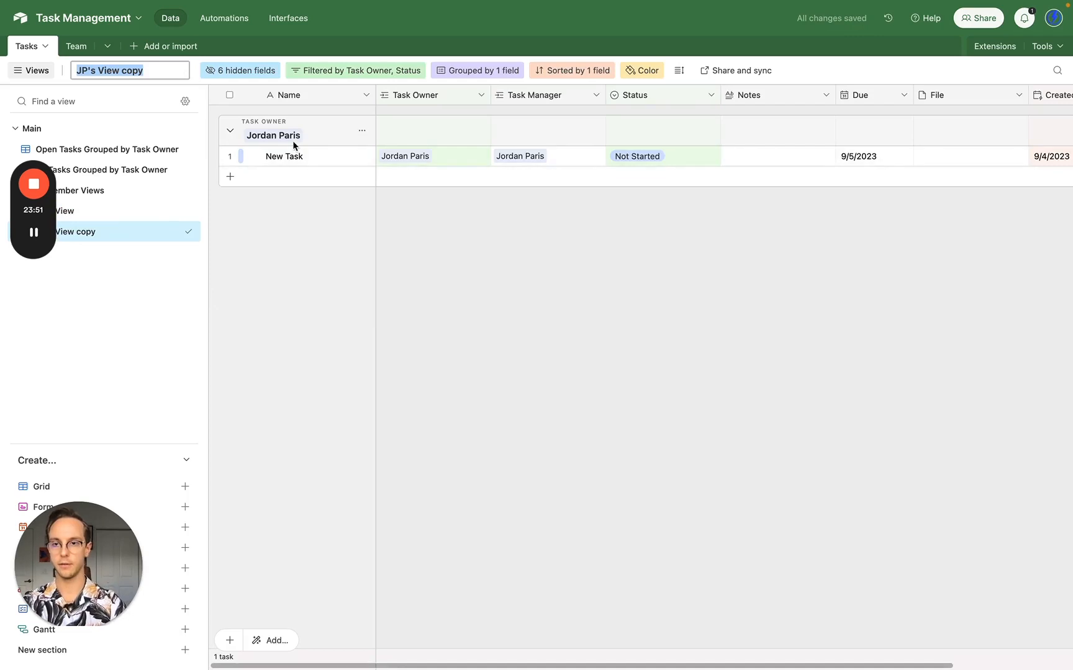
type("Neo")
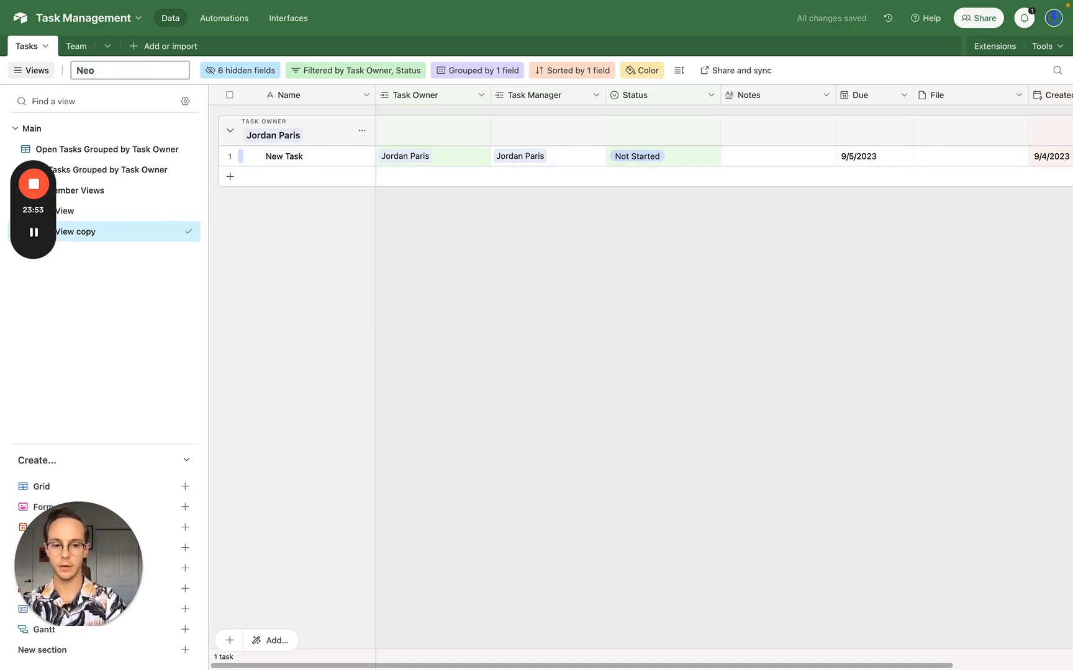
type("'s View")
key("Return")
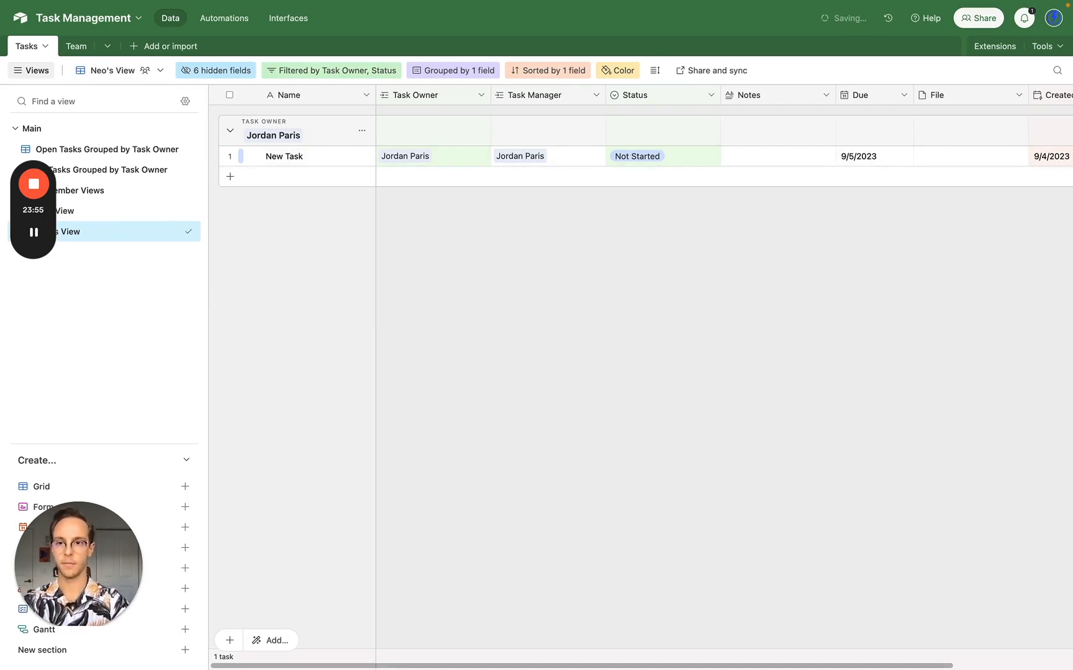
- Swap the copy's Task Owner filter to the second owner, then return to the first owner's view
left_click(360, 70)
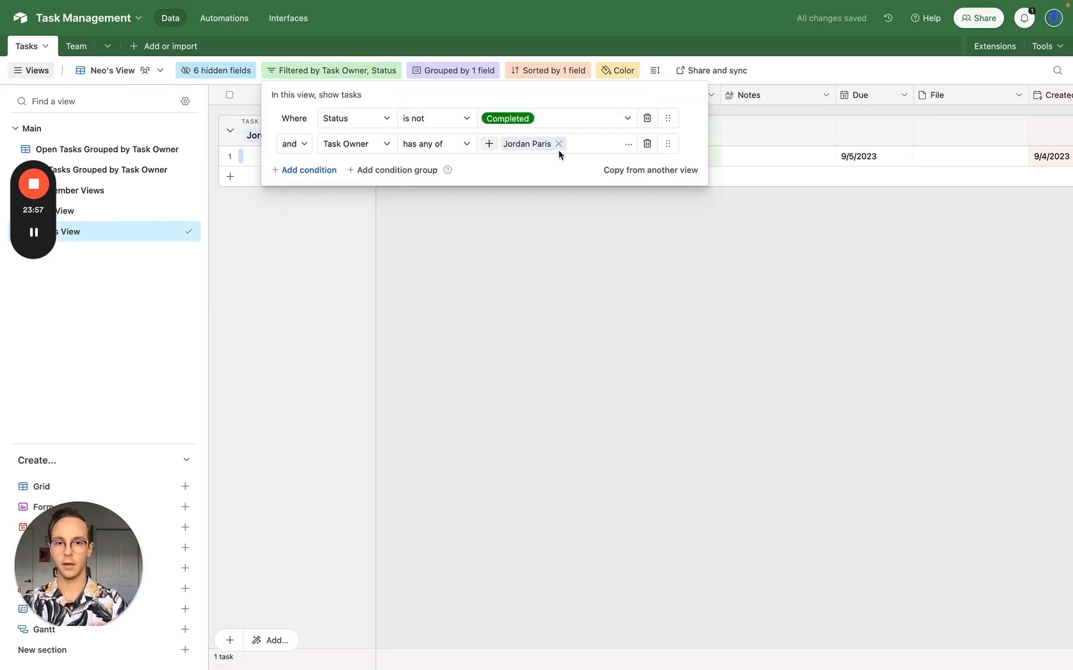
left_click(558, 145)
left_click(490, 143)
type("ne")
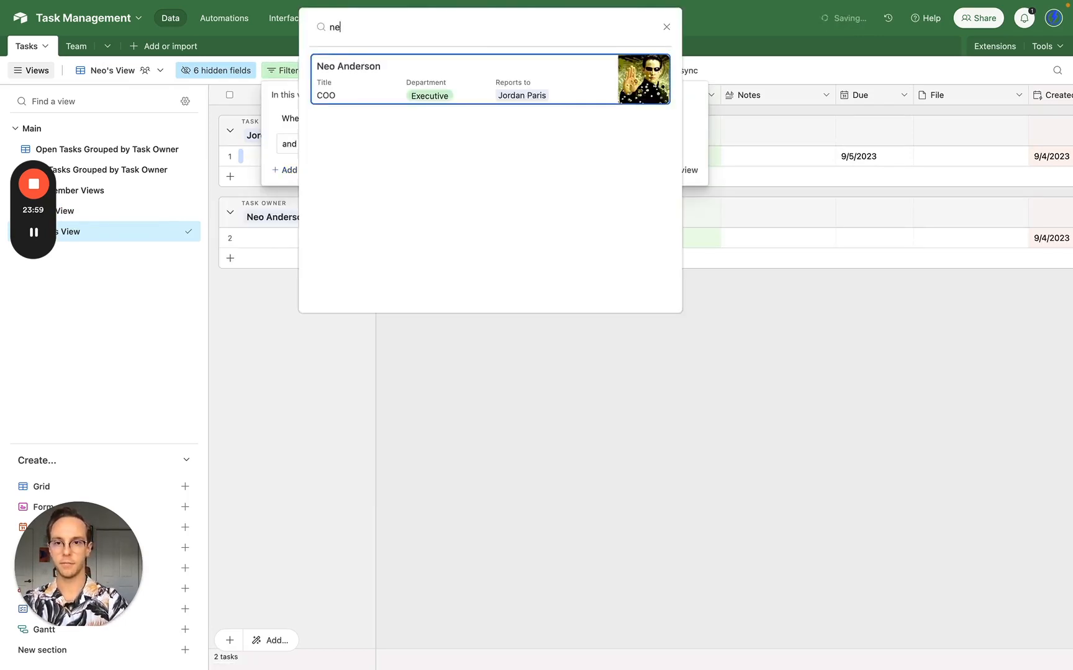
left_click(509, 81)
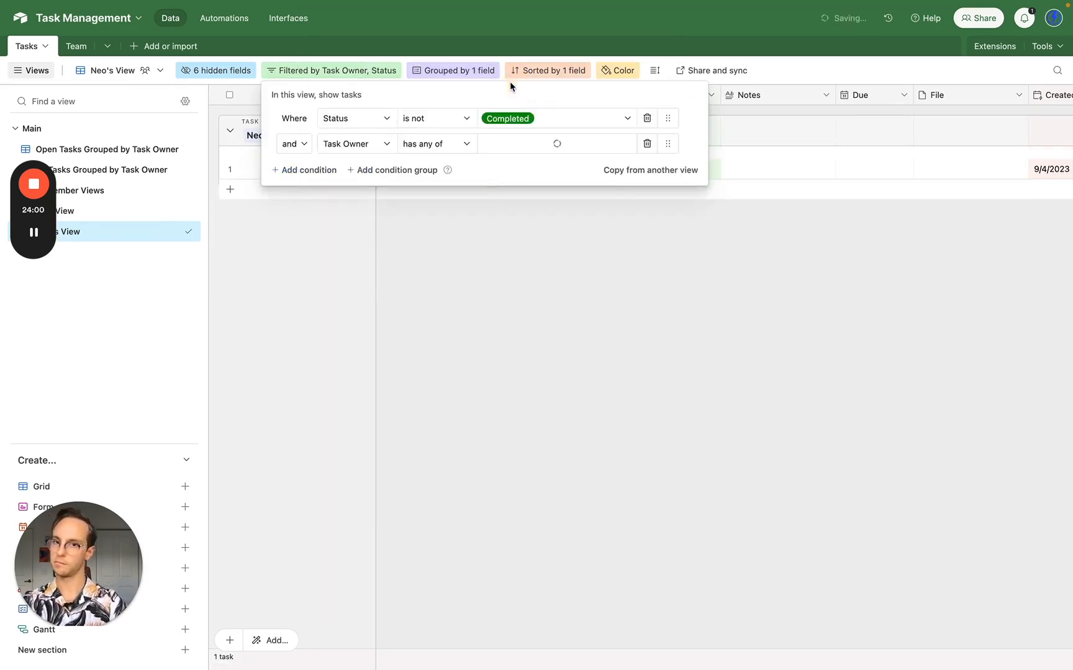
left_click(530, 366)
mouse_move(175, 236)
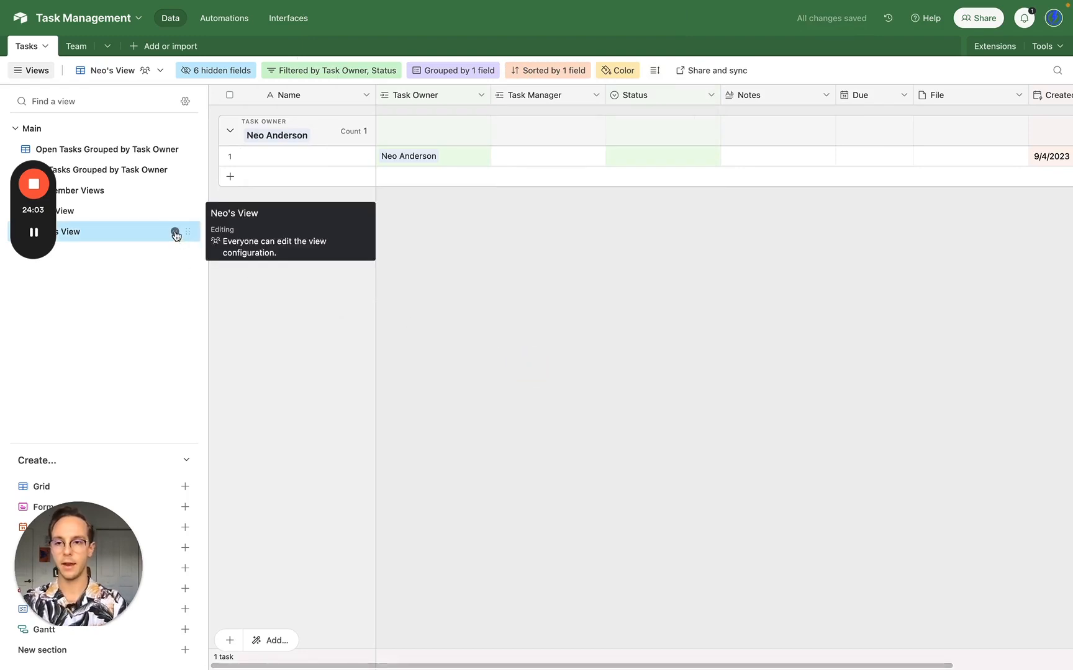
left_click(140, 219)
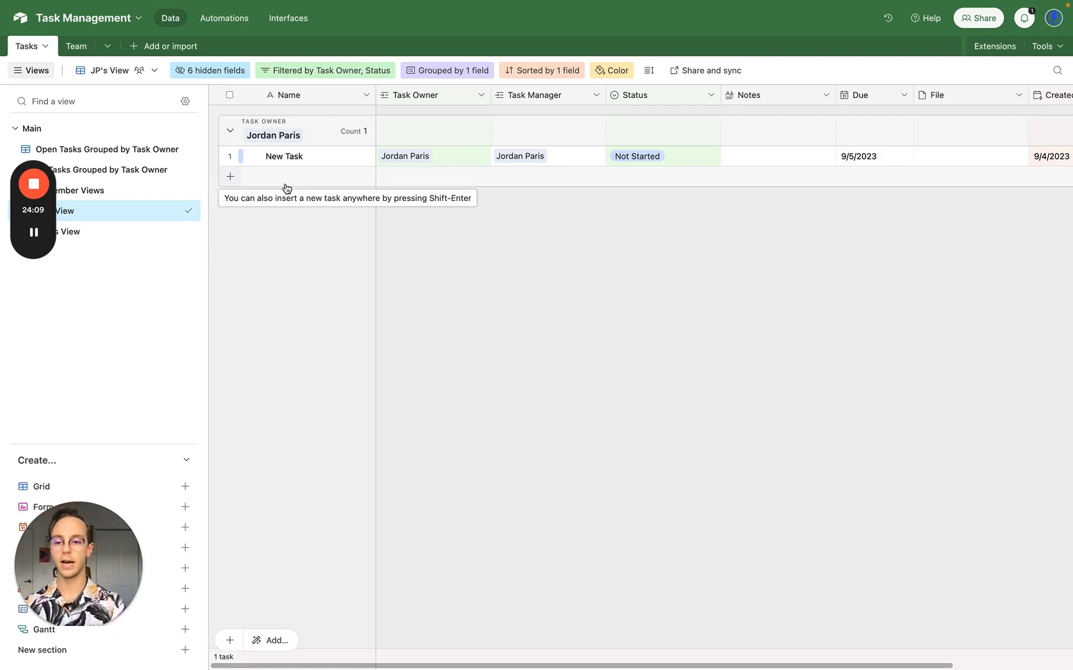
- Create a new Kanban view of the tasks with cards stacked by Status
mouse_move(187, 570)
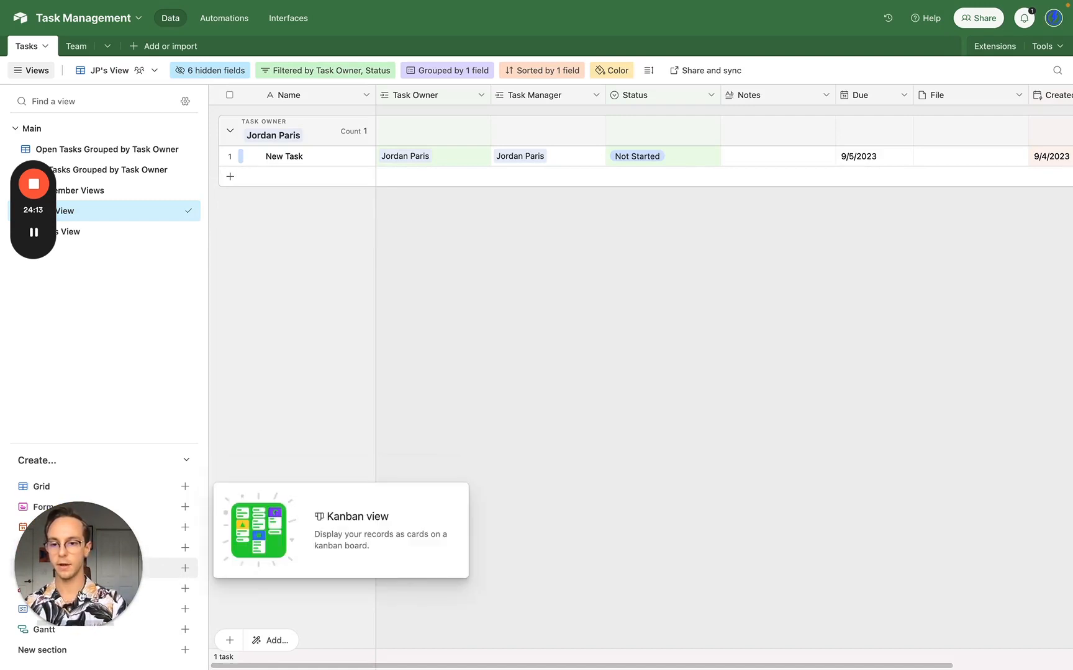
mouse_move(46, 613)
left_mouse_down()
mouse_move(165, 591)
mouse_move(29, 596)
mouse_move(64, 627)
left_mouse_up()
left_click(187, 570)
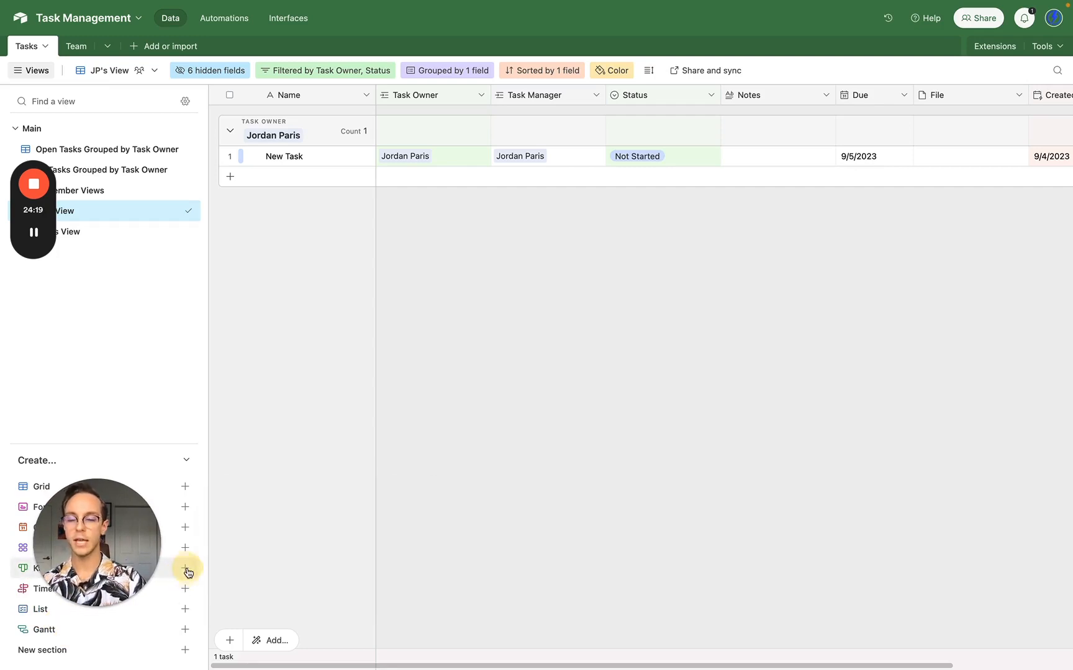
left_click(435, 639)
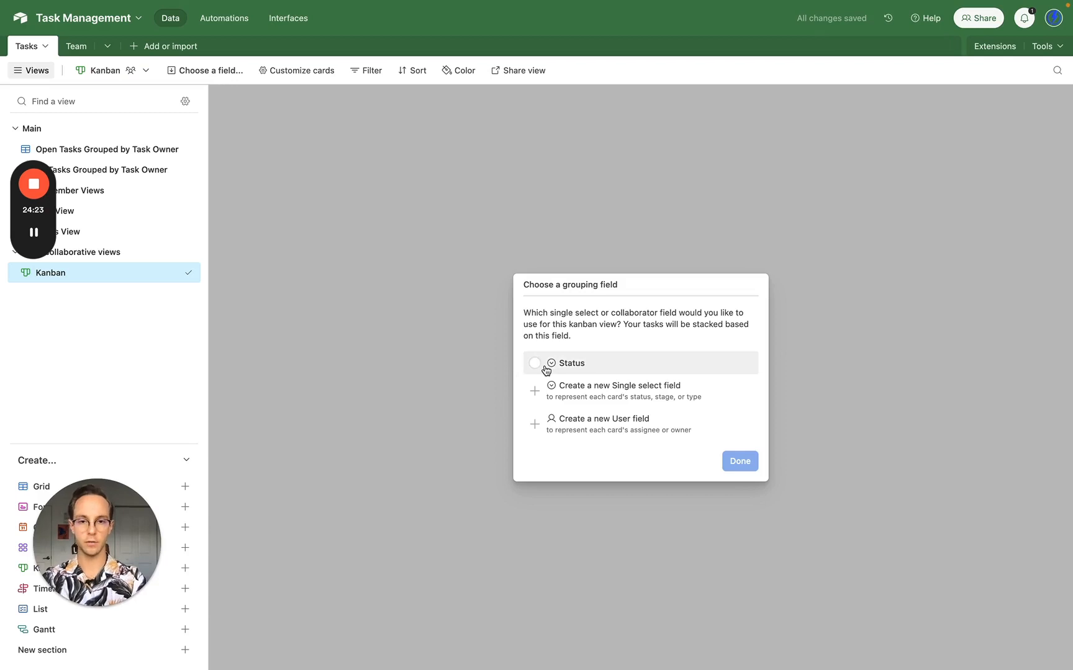
left_click(545, 368)
left_click(744, 468)
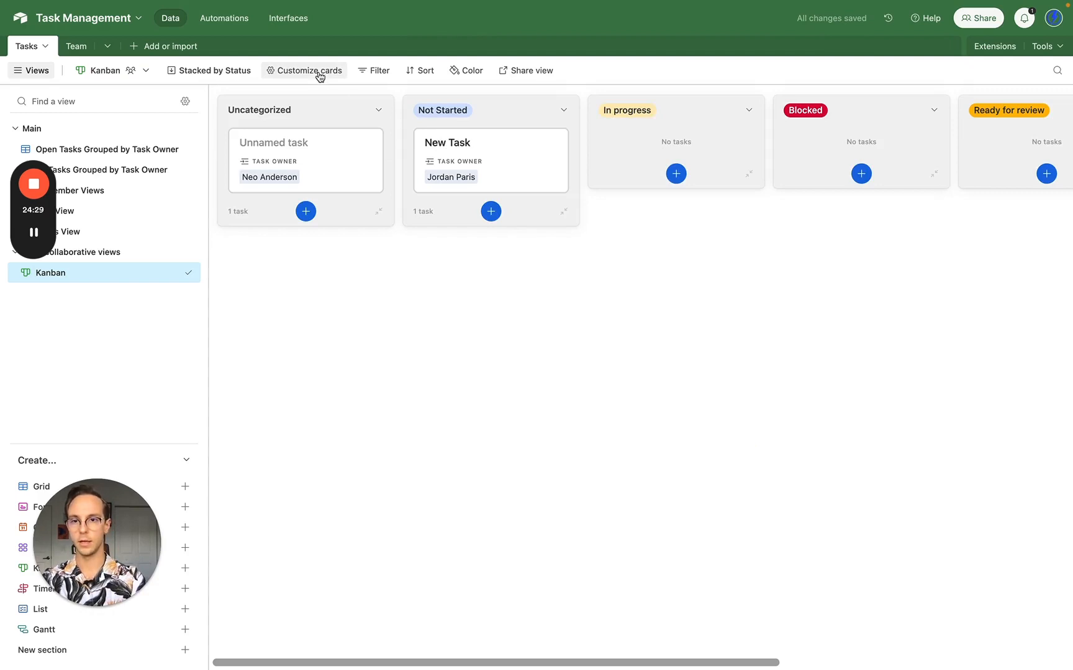
- Name the Kanban board as the first owner's Kanban and delete the old personal grid view
double_click(102, 279)
type("JP's View")
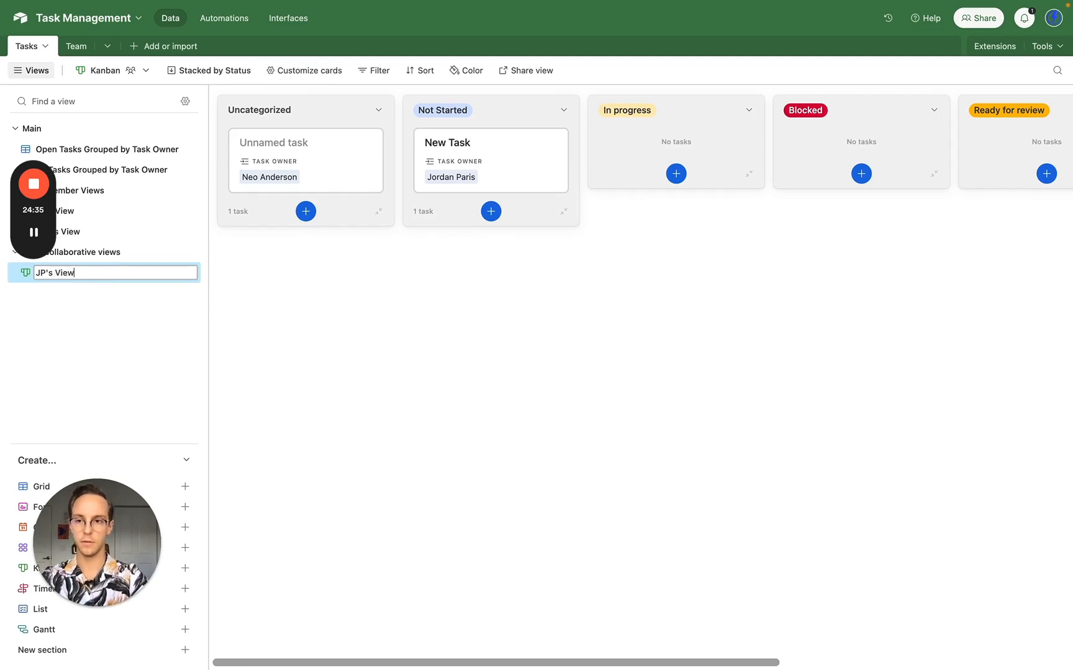
key("Return")
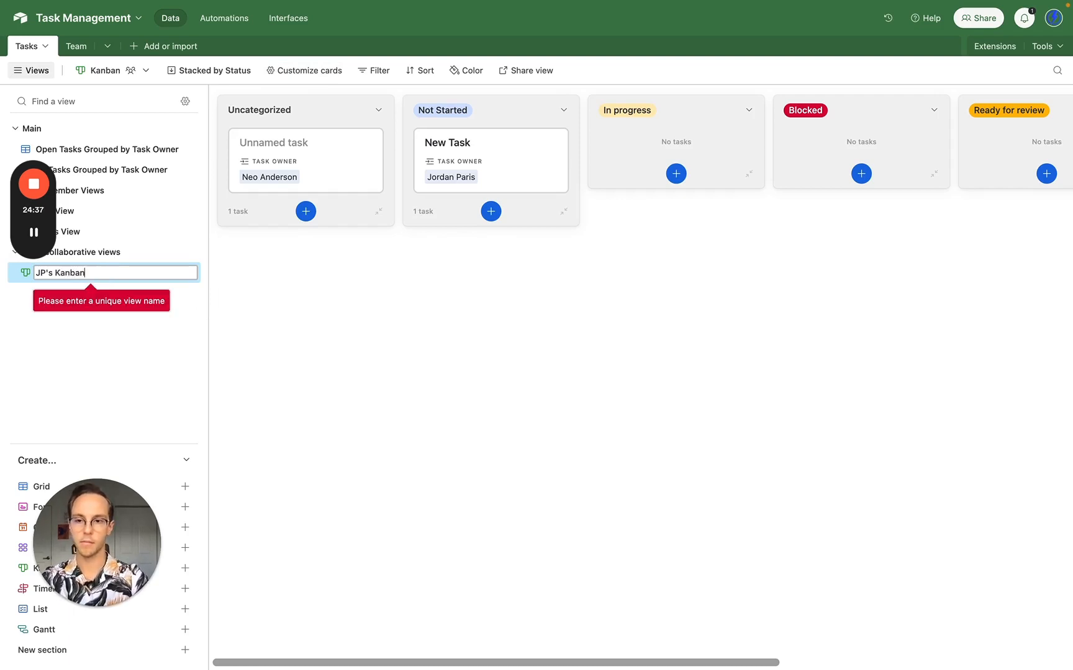
key("Return")
left_click(174, 210)
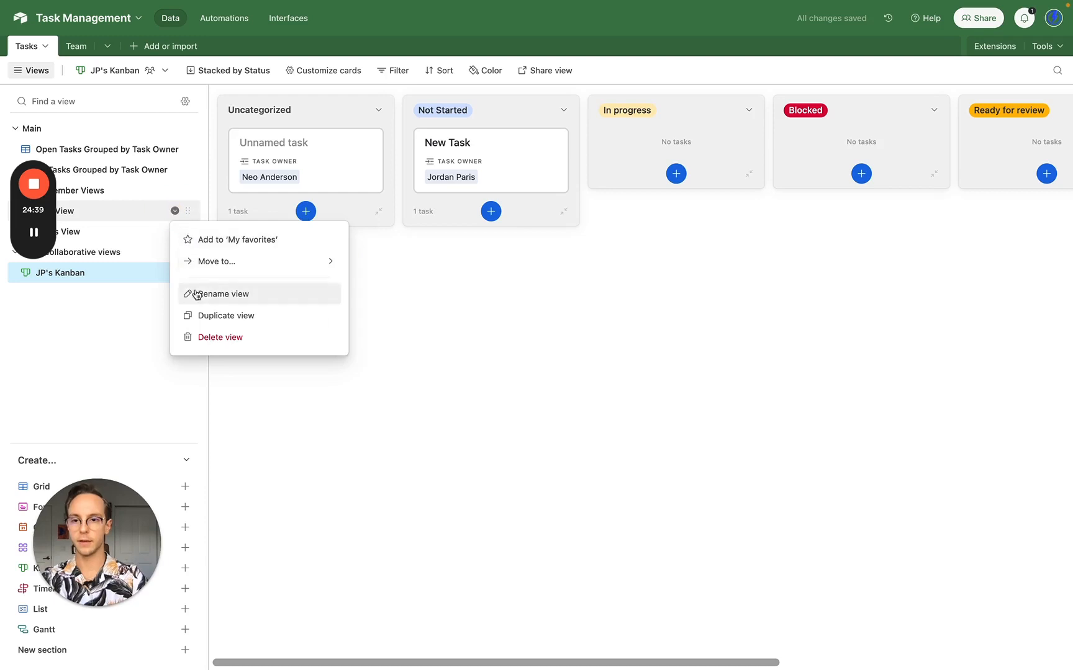
left_click(211, 336)
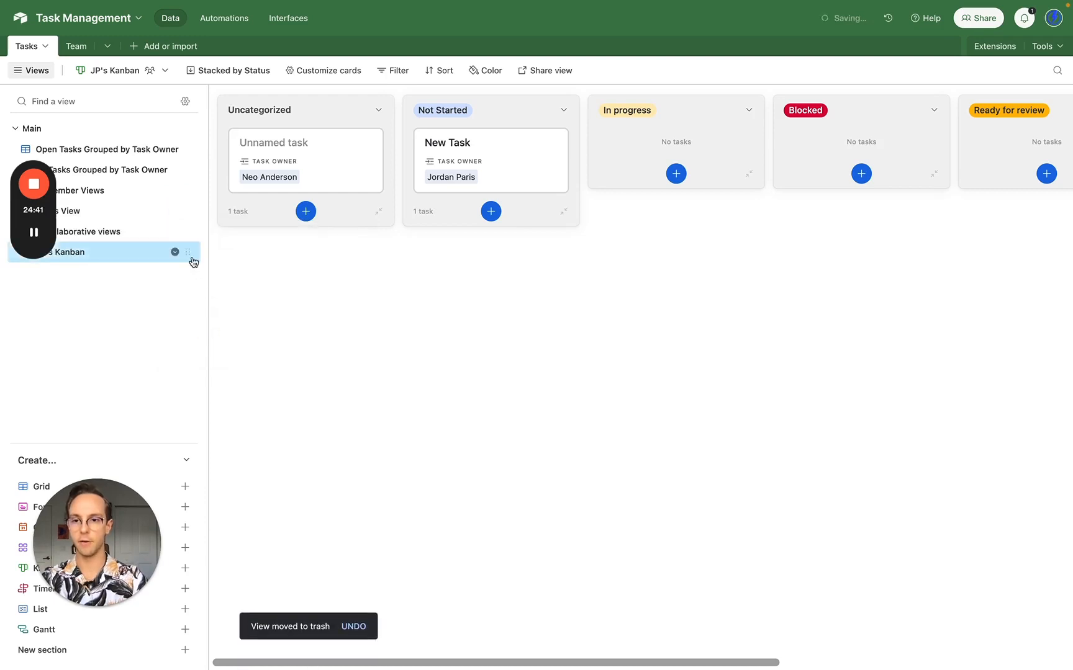
- Move the Kanban board into the old view's place in Member Views and give it that view's name
left_click_drag(193, 262, 182, 214)
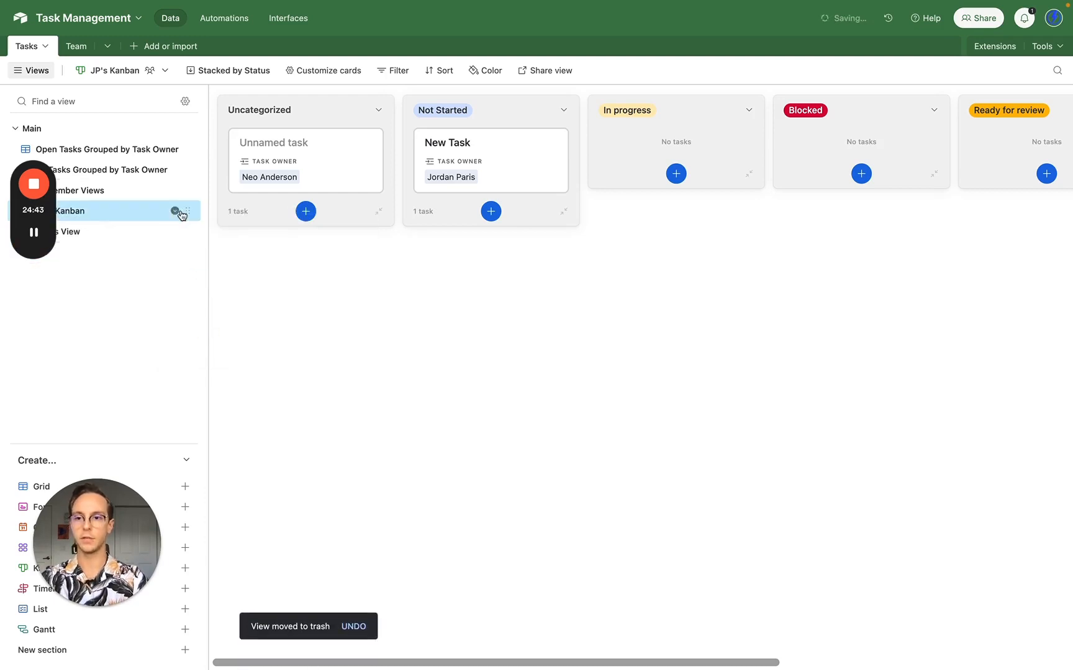
double_click(134, 215)
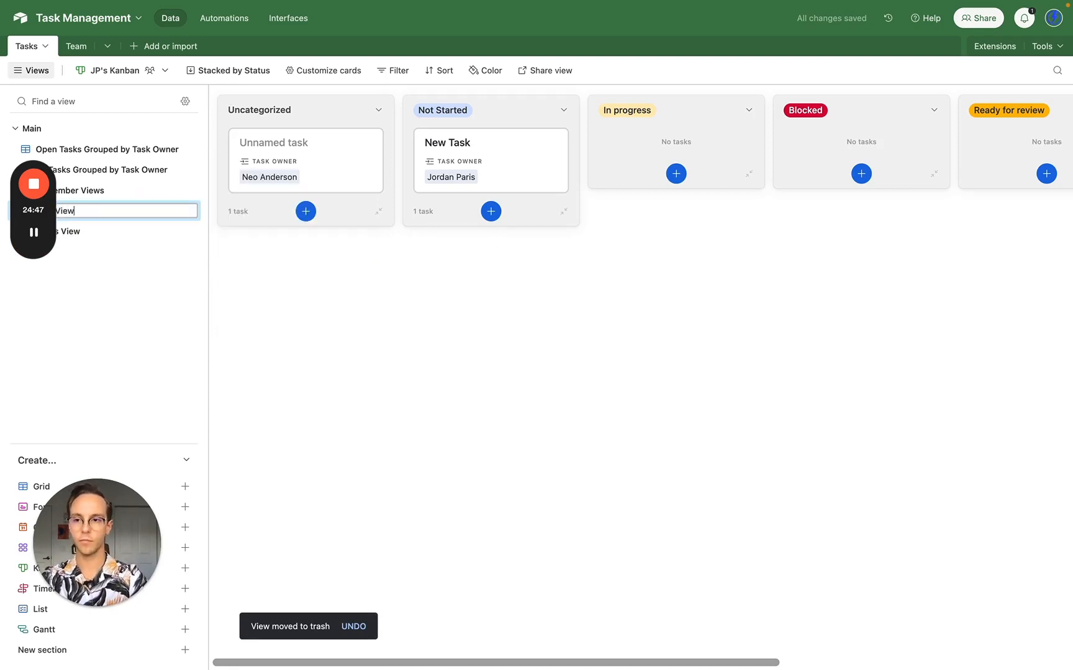
type("JP's View")
key("Return")
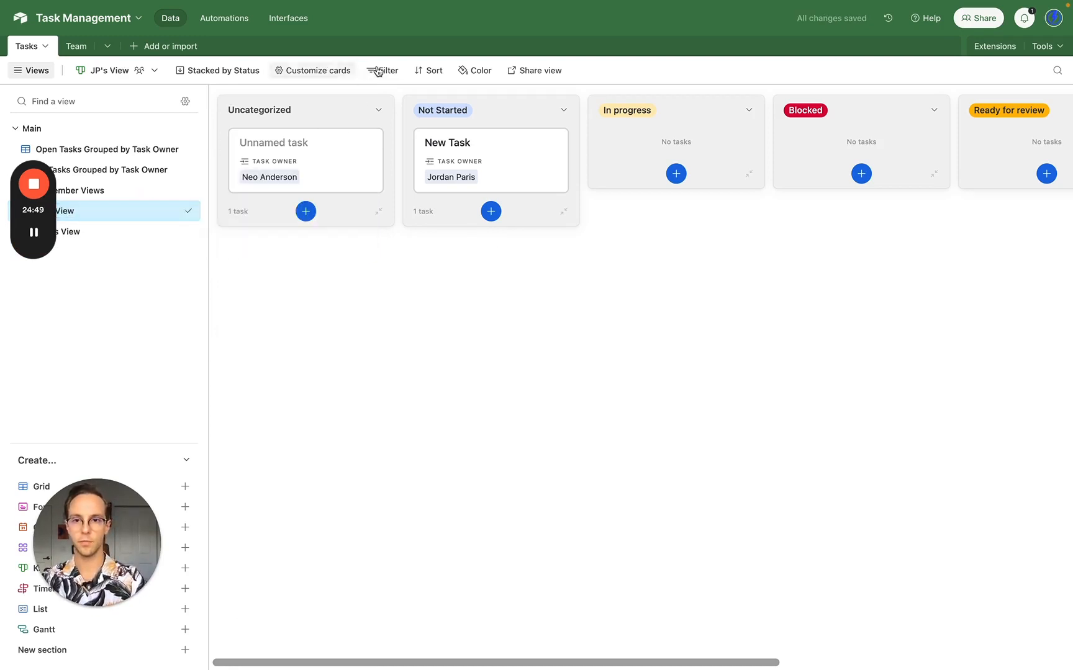
- Add a Task Owner filter for the first owner, leaving one card under Not Started
left_click(381, 71)
left_click(416, 119)
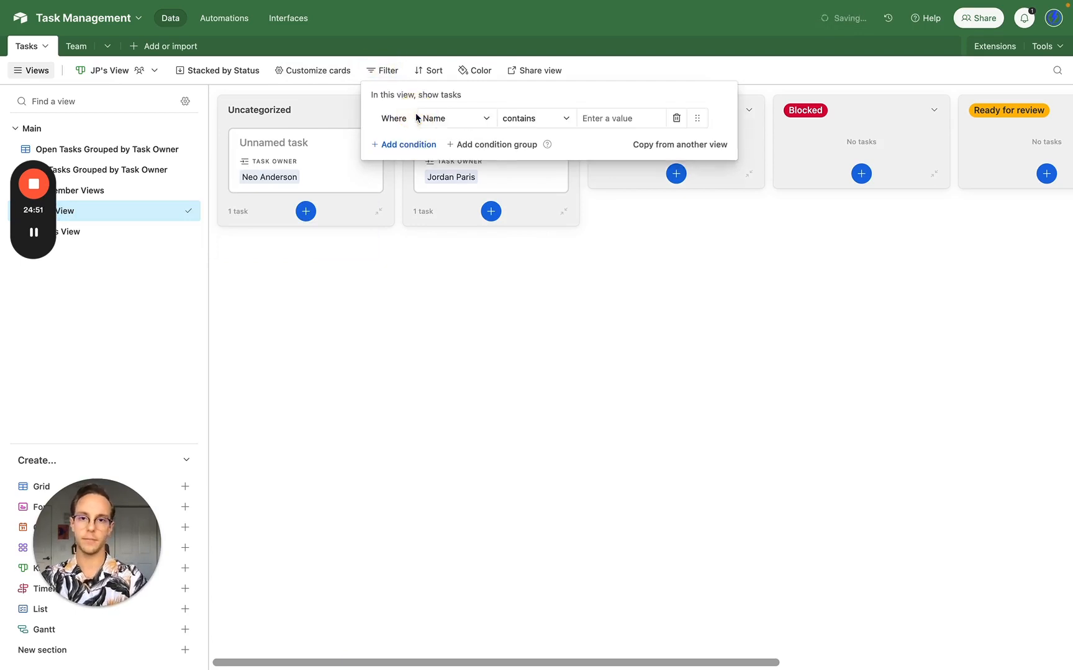
left_click(459, 118)
left_click(467, 180)
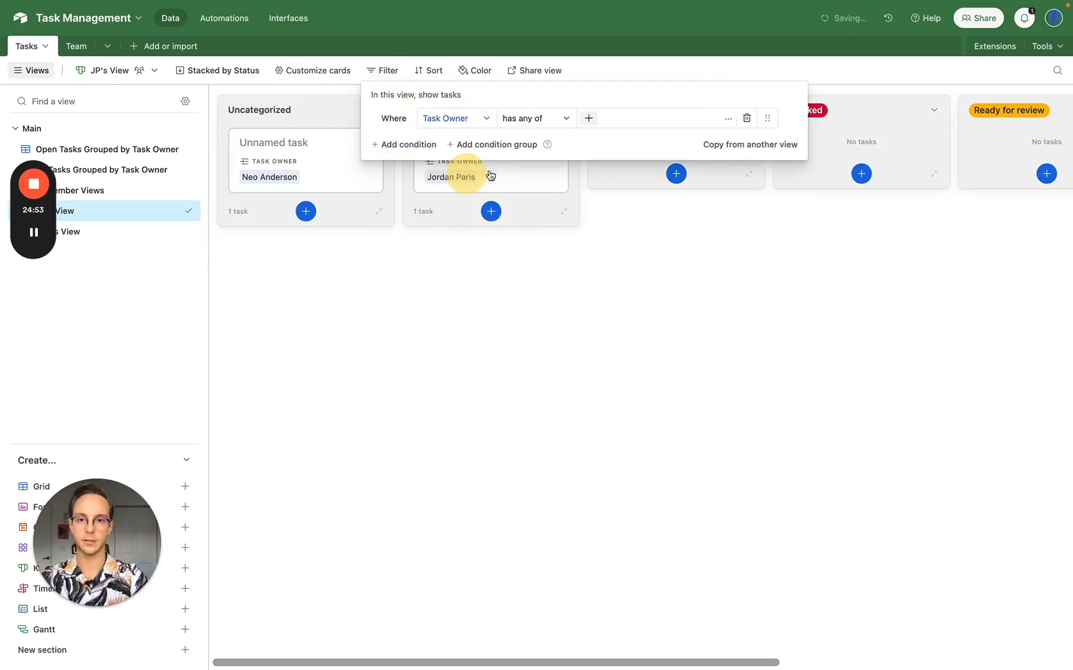
left_click(594, 118)
left_click(594, 87)
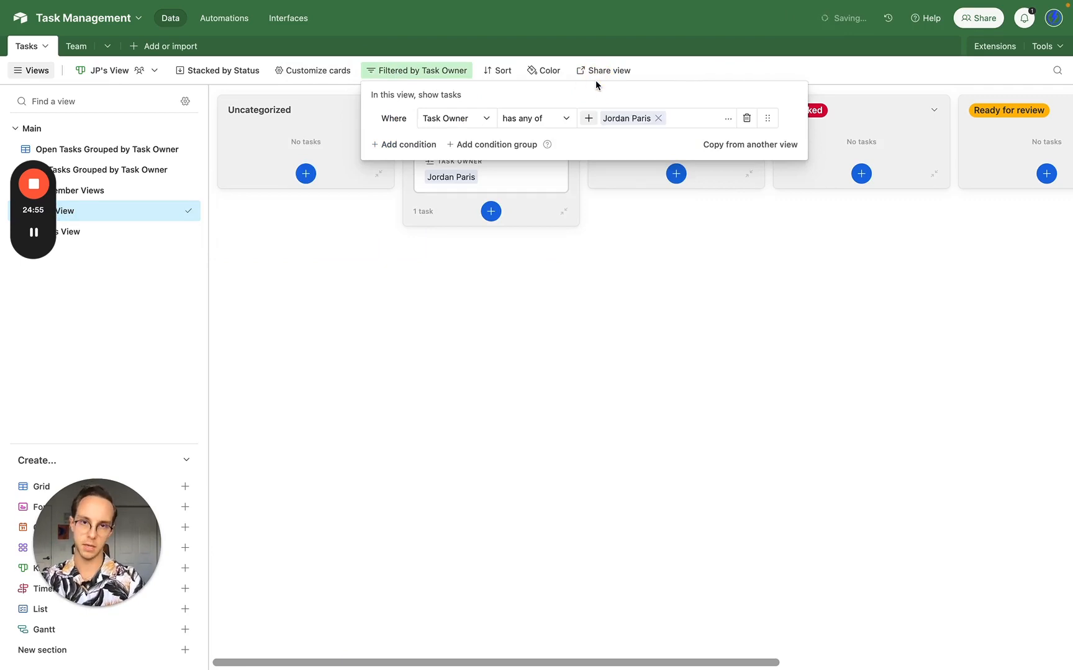
left_click(544, 270)
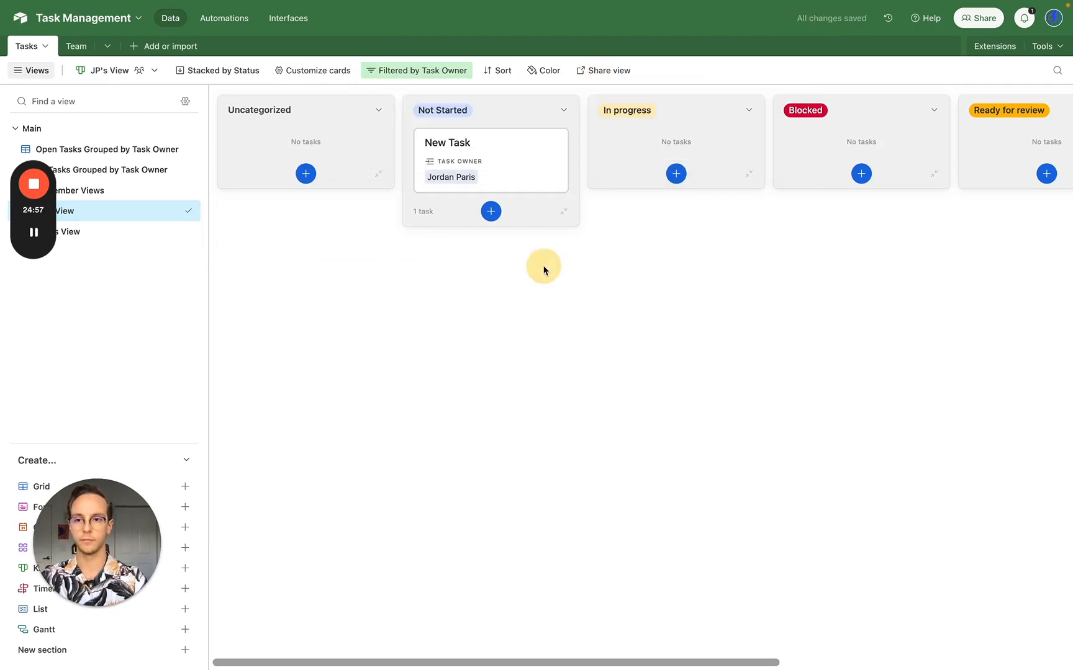
- Duplicate the personal Kanban view, name it for the second owner, and delete that owner's old grid view
left_click(174, 213)
left_click(175, 213)
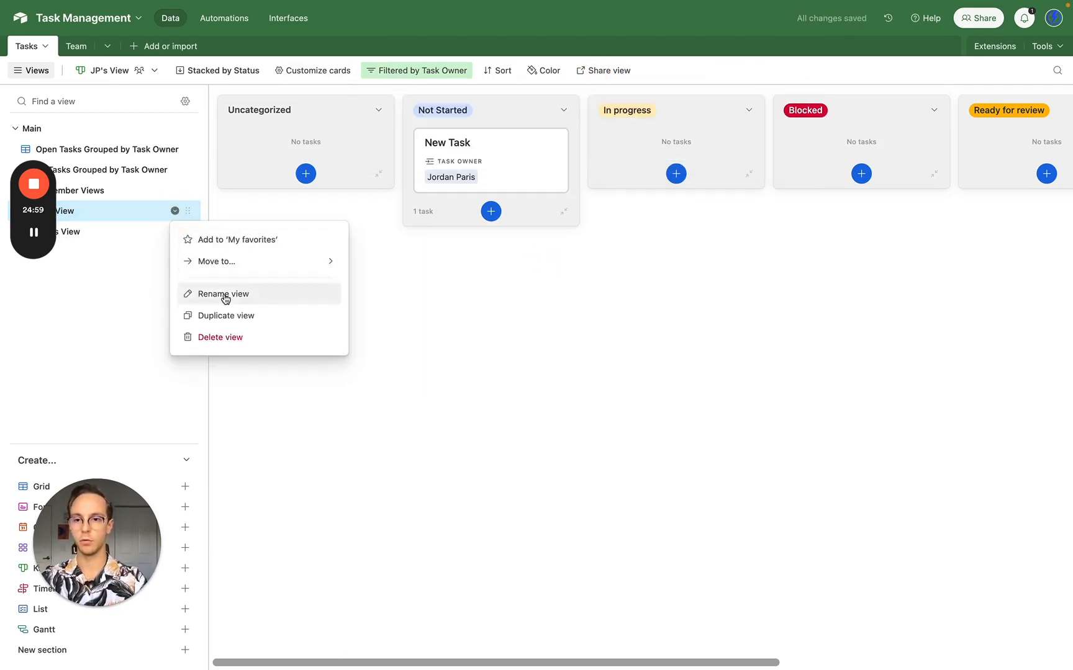
left_click(228, 316)
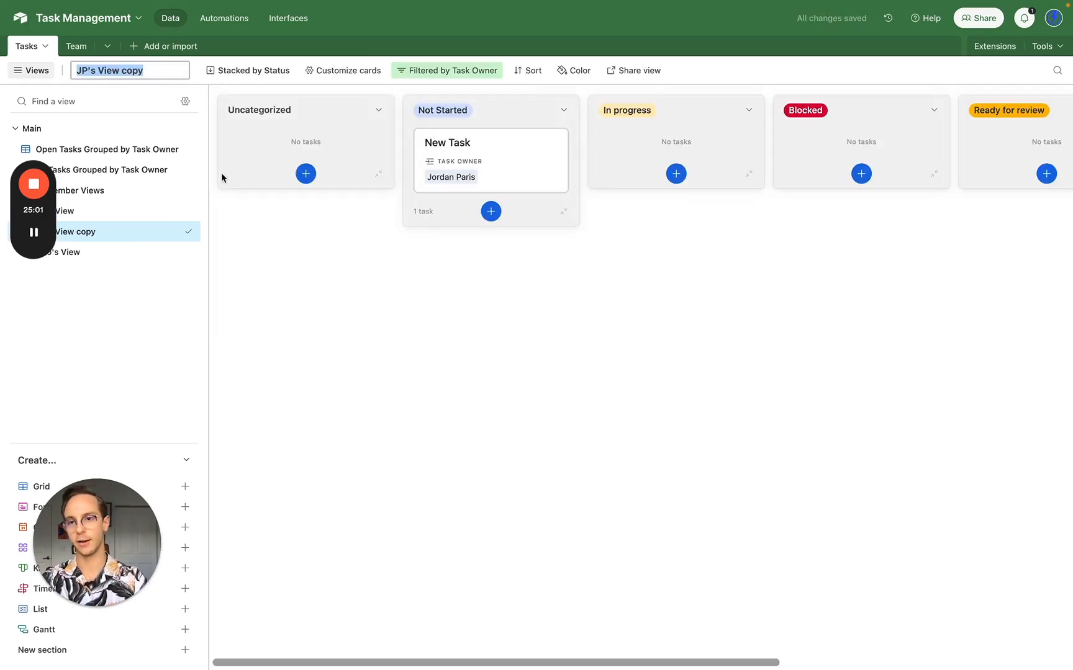
type("Neo's")
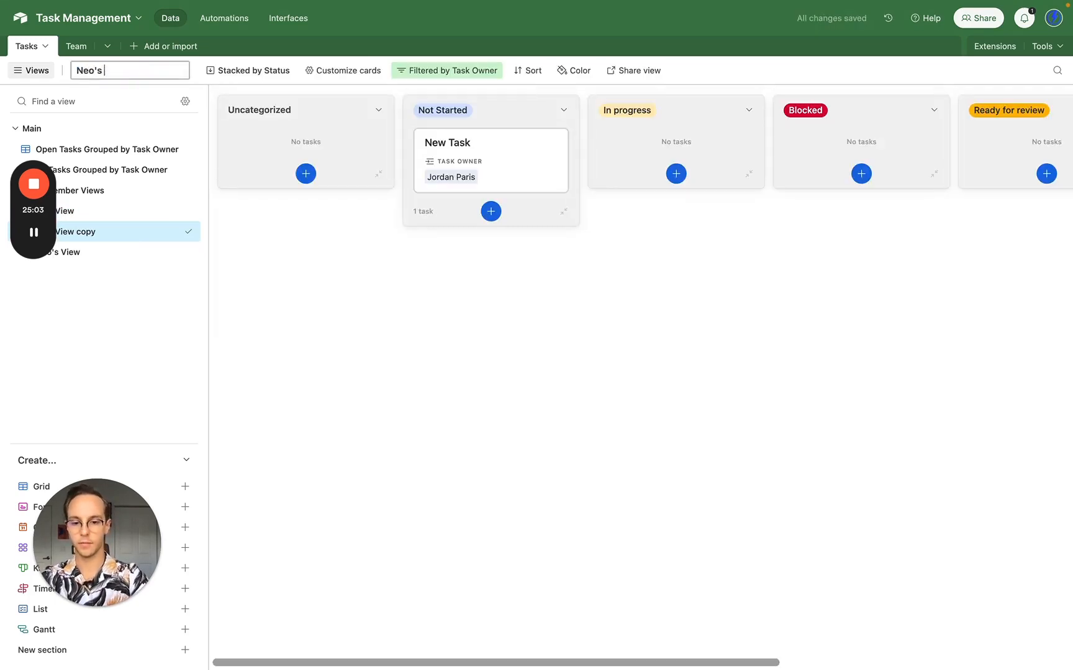
type(" View")
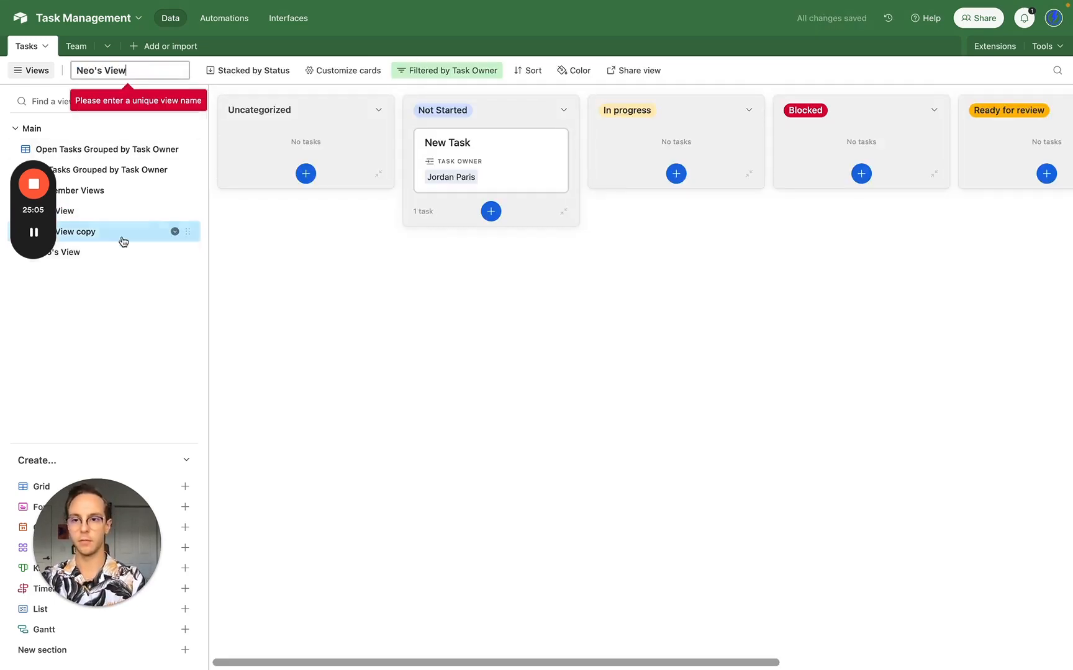
key("BackSpace")
key("Return")
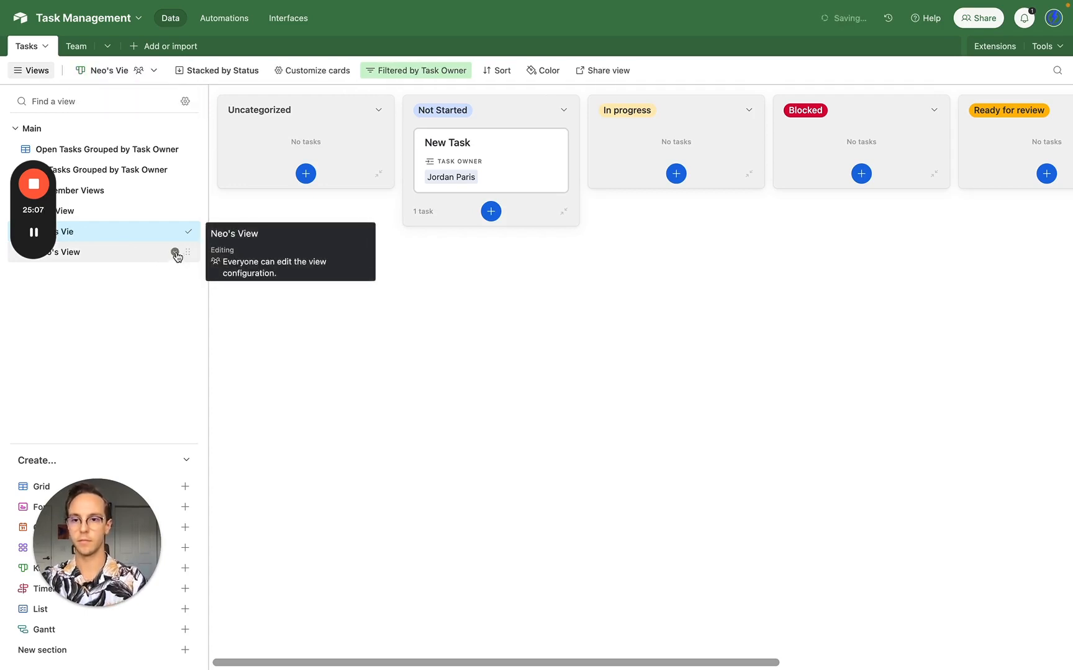
left_click(175, 253)
left_click(189, 379)
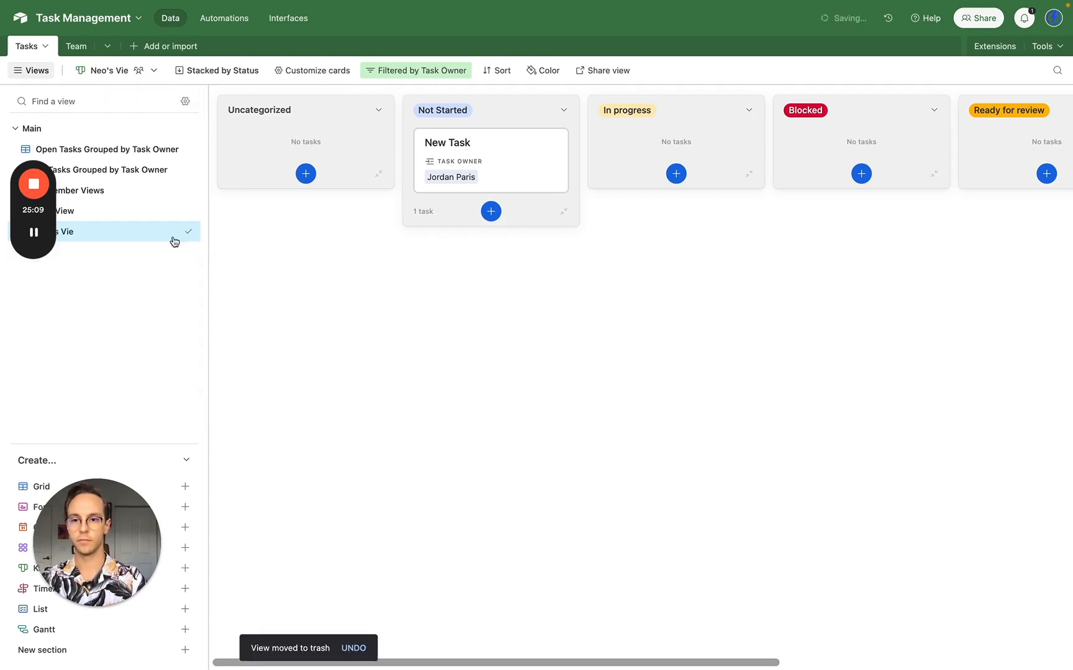
left_click(102, 231)
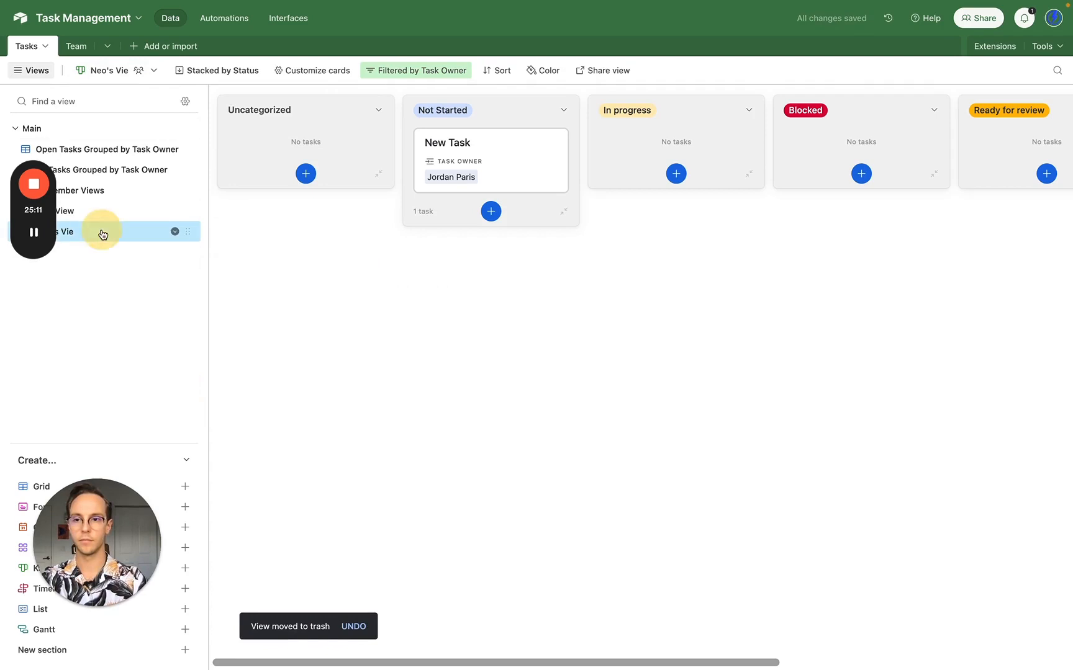
left_click(102, 232)
type("w")
key("Return")
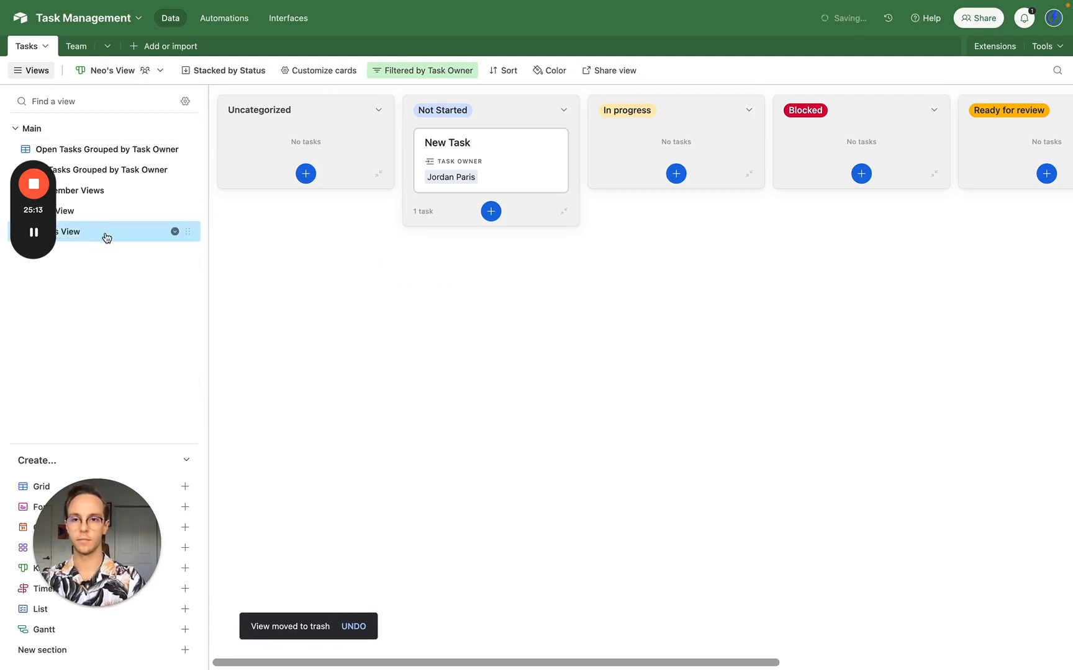
- Change the copy's Task Owner filter to the second owner, leaving their one unnamed task
left_click(422, 70)
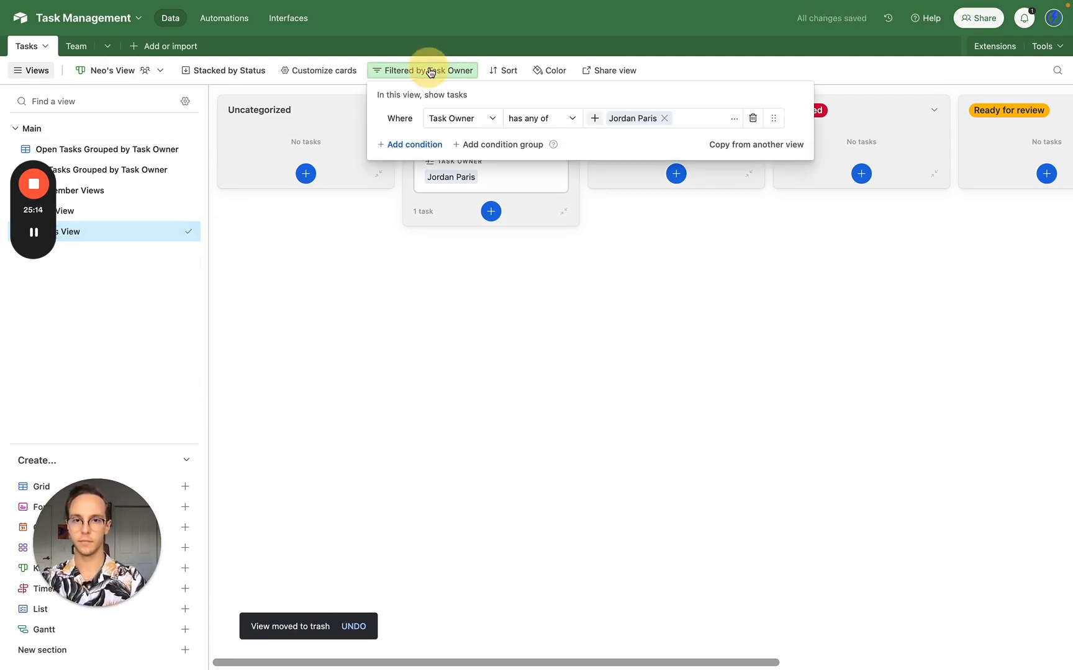
left_click(664, 118)
left_click(595, 118)
type("neo")
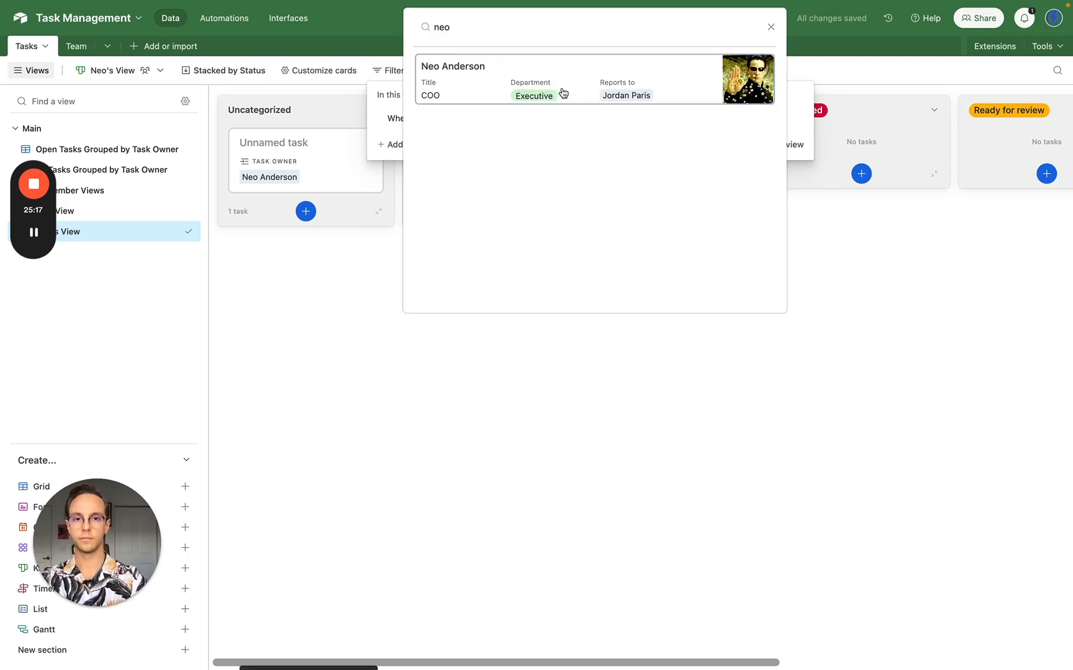
left_click(563, 93)
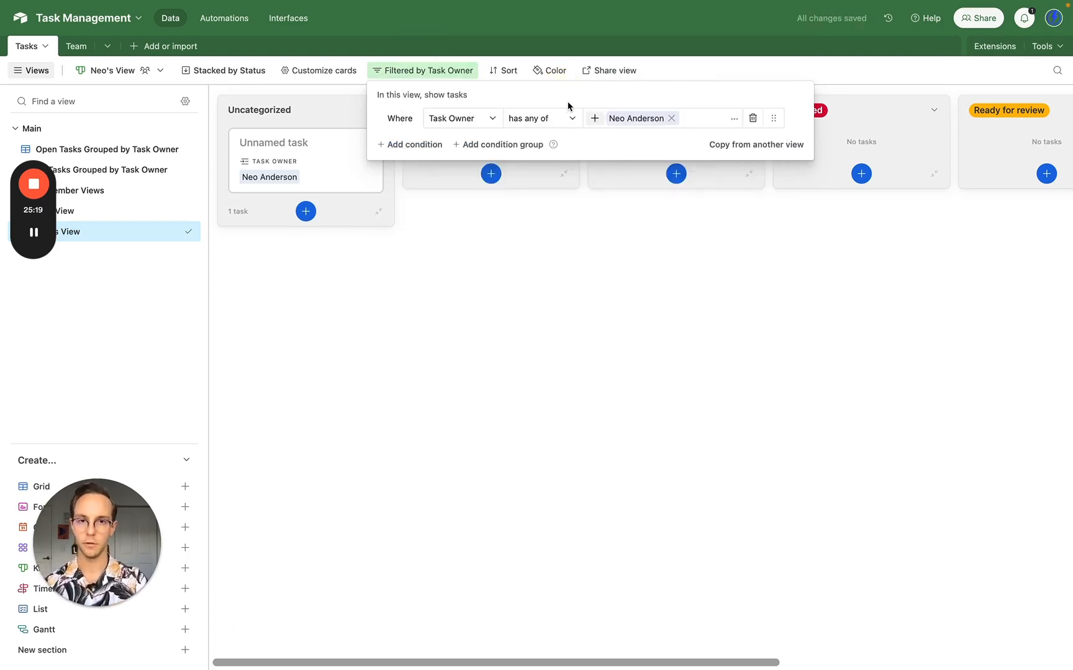
left_click(511, 327)
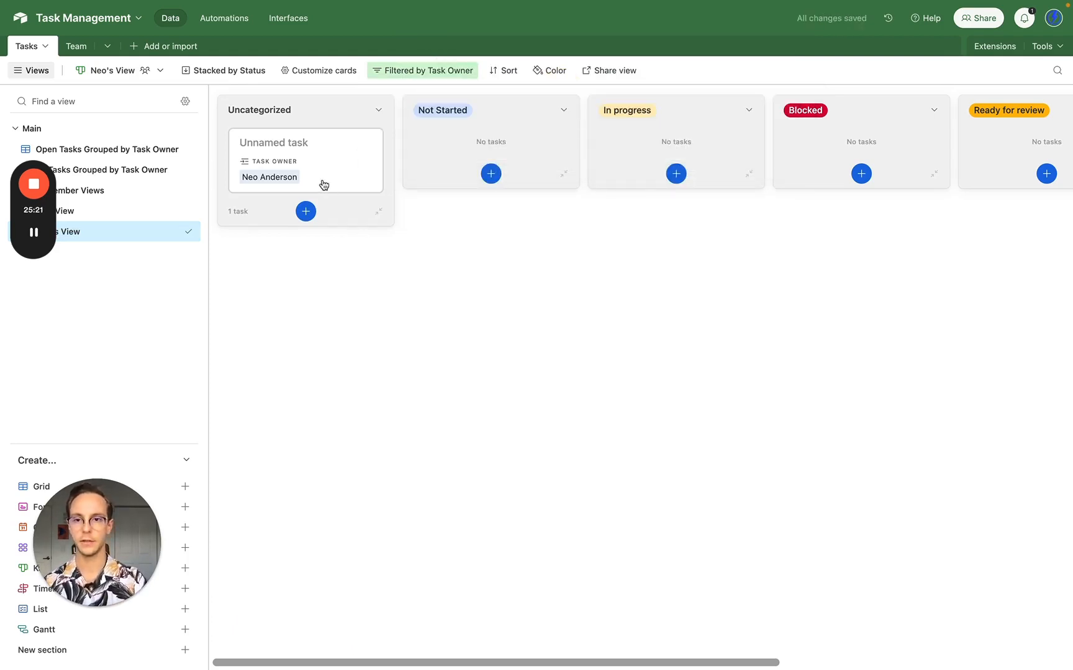
left_click(312, 179)
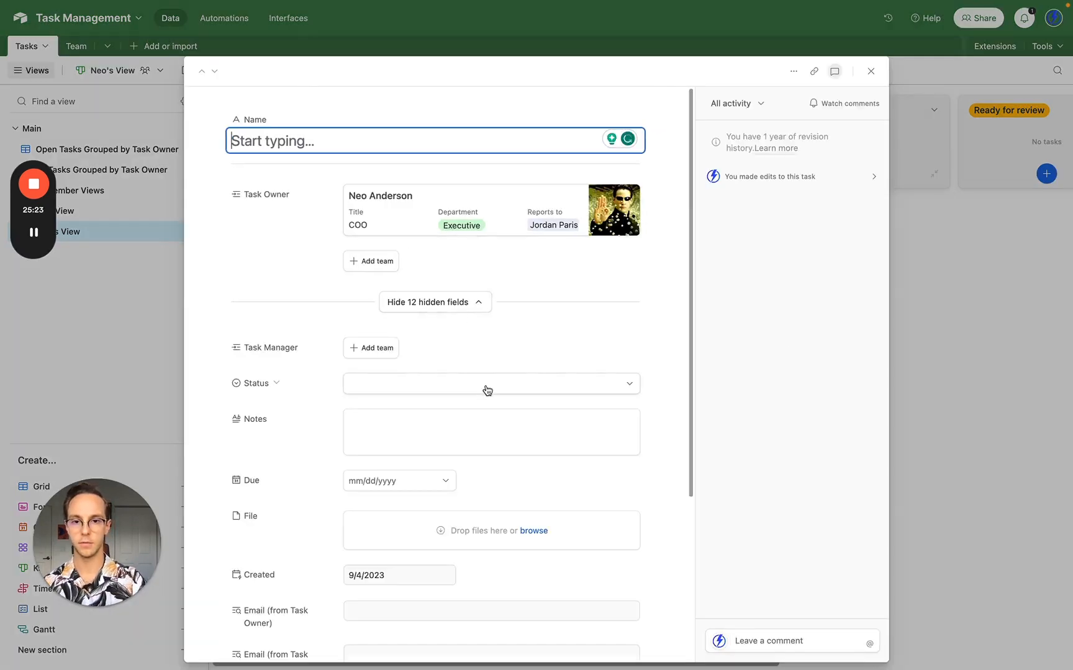
- Set the second owner's task Status to In progress and name the task klsdnlkknl
left_click(482, 389)
left_click(456, 486)
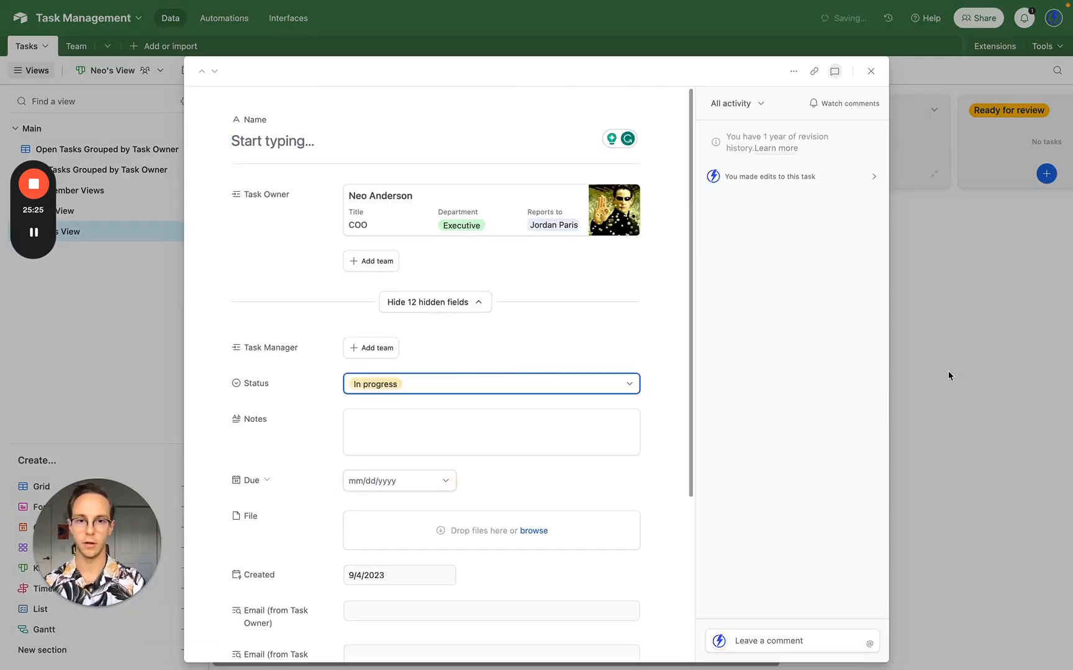
left_click(959, 366)
left_click_drag(695, 156, 636, 144)
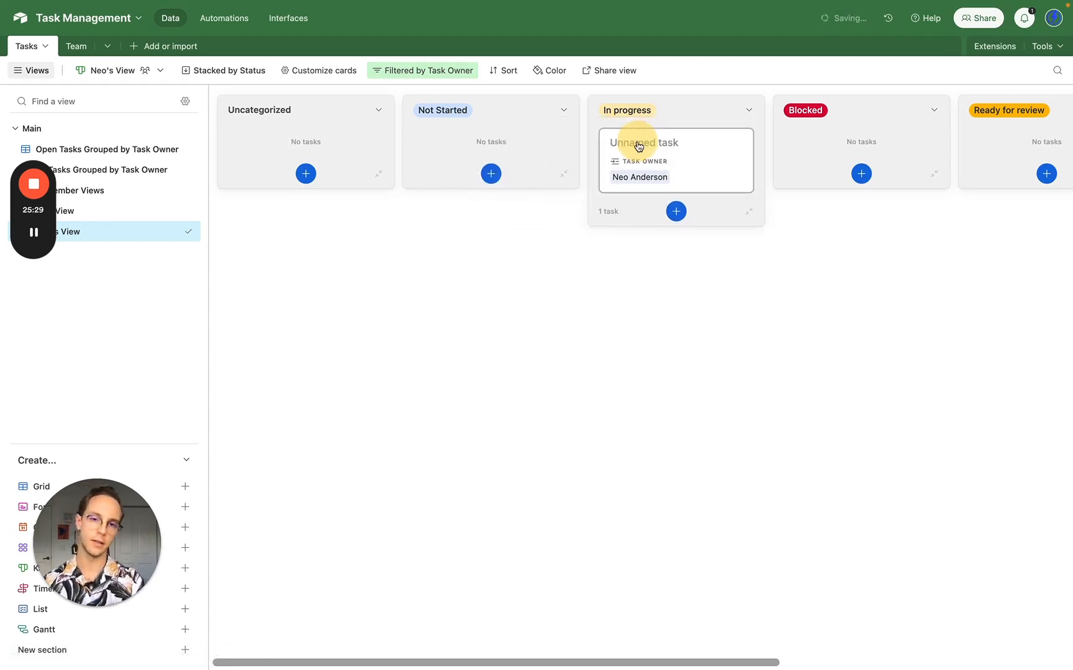
left_click(638, 147)
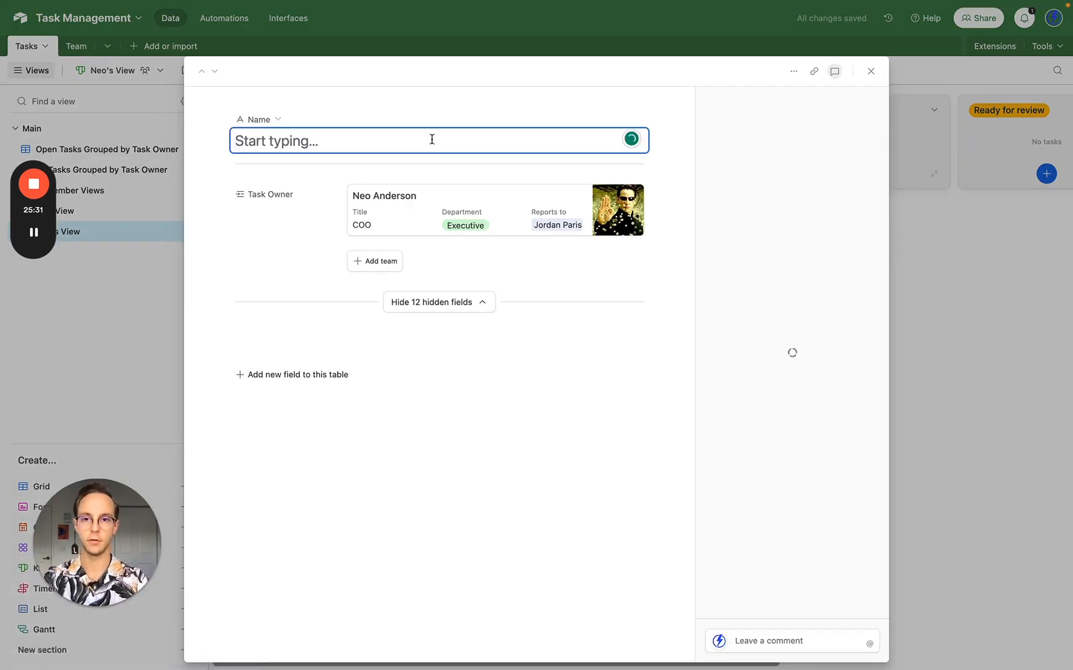
type("klsdnlkknl")
left_click(951, 335)
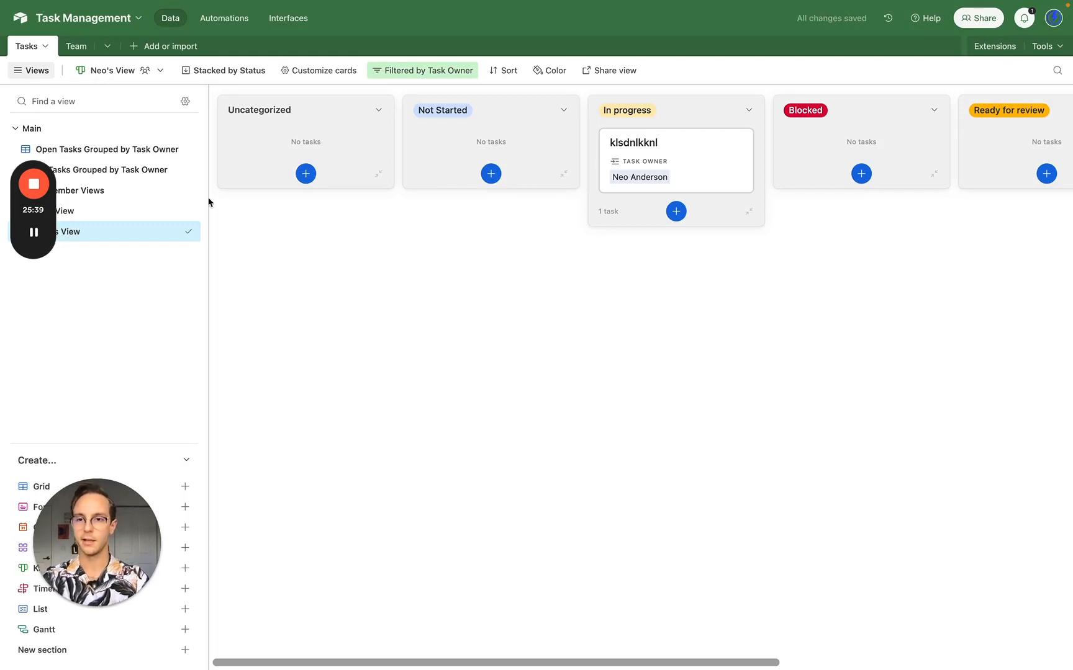
left_click(175, 149)
- Duplicate the Open Tasks Grouped by Task Owner grid and rename the copy as the founder's Management View
left_click(222, 261)
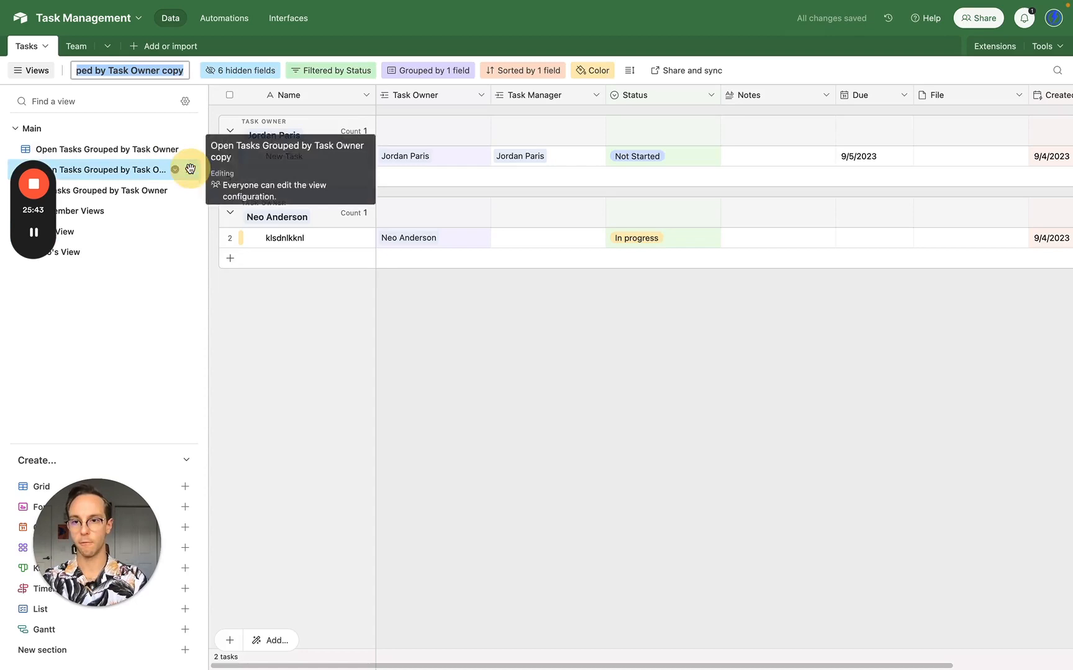
left_click_drag(188, 169, 171, 252)
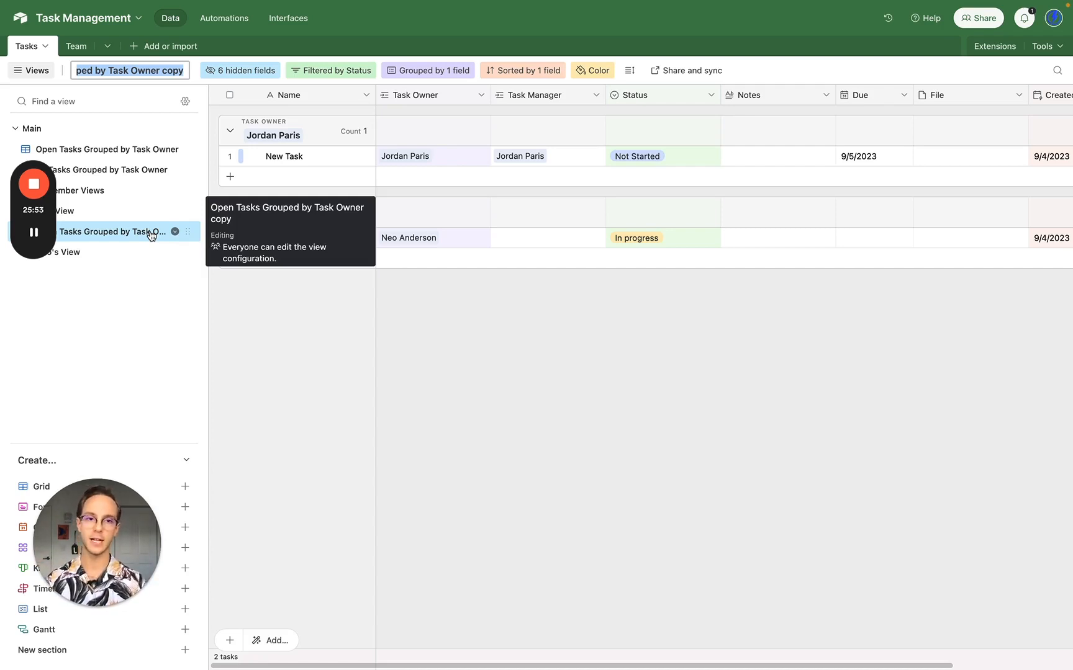
double_click(151, 233)
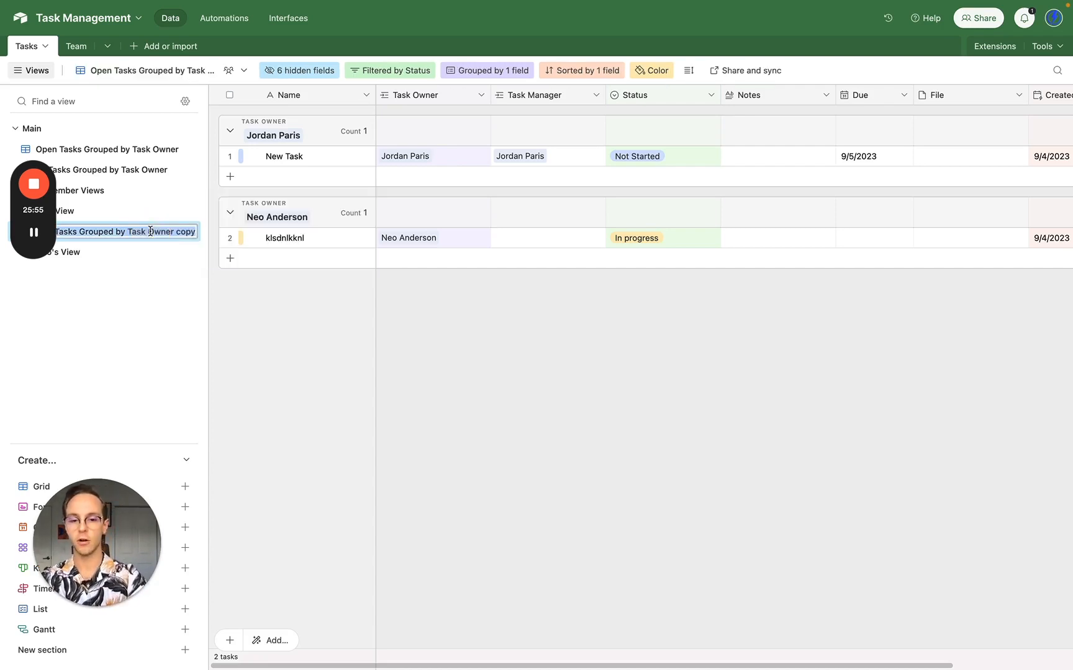
key("BackSpace")
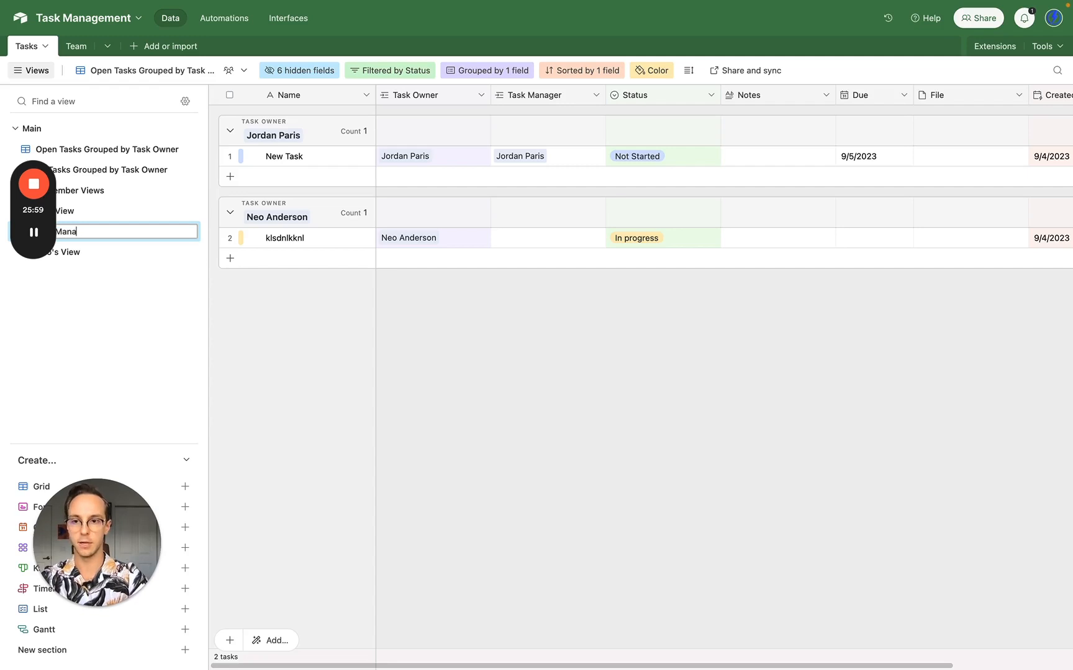
type("Task Managemen")
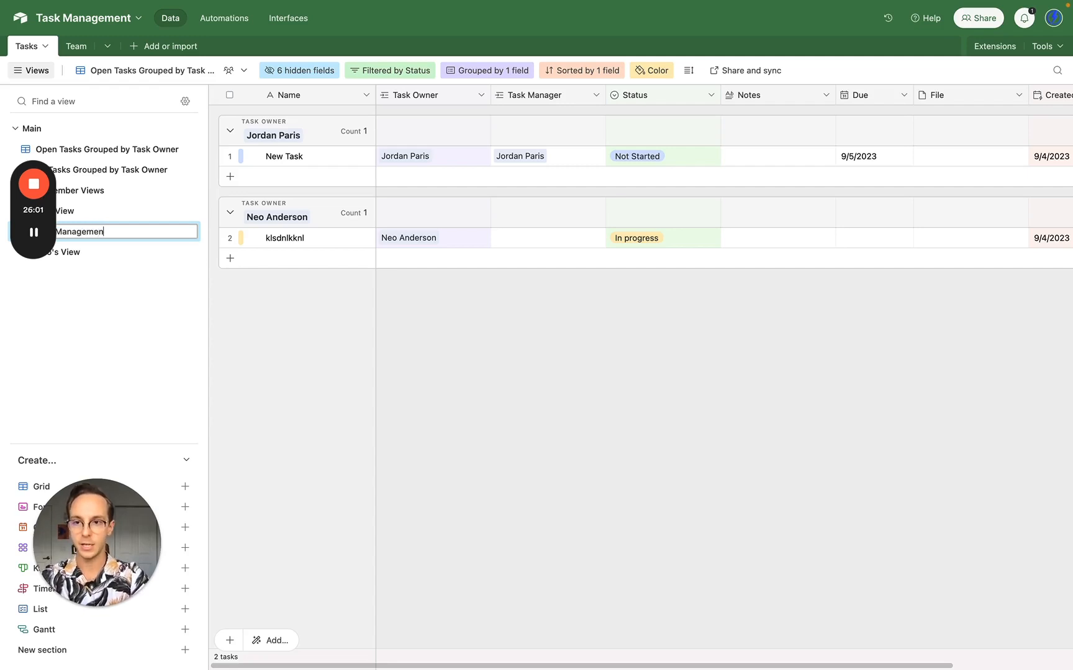
type("t View")
key("Return")
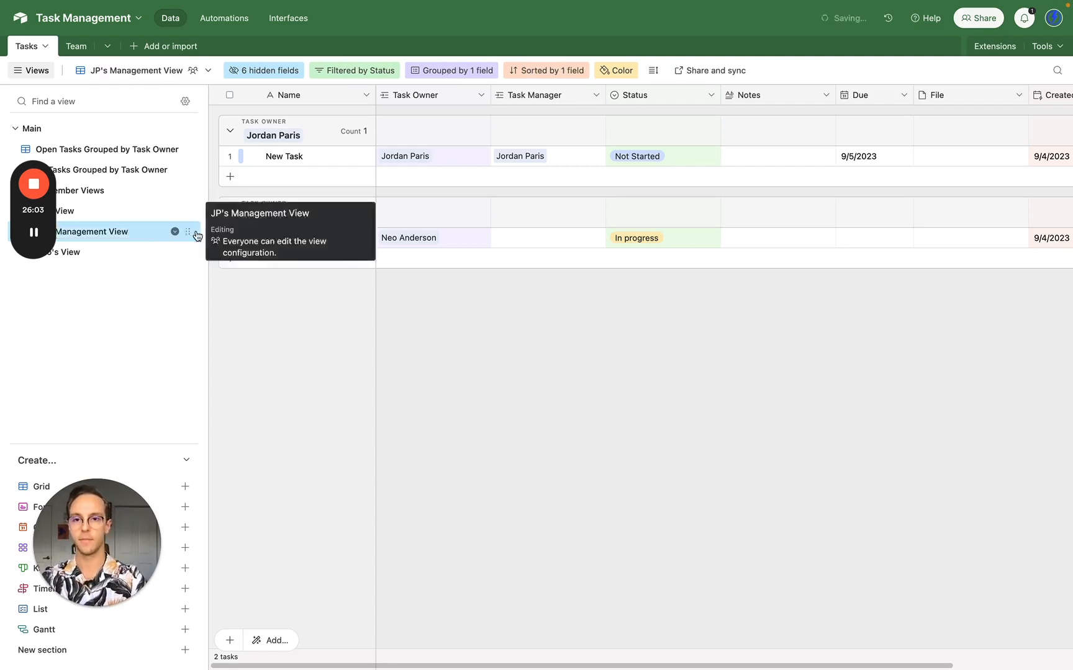
- Add a filter, Task Manager has any of the founder, leaving one task listed
left_click(363, 71)
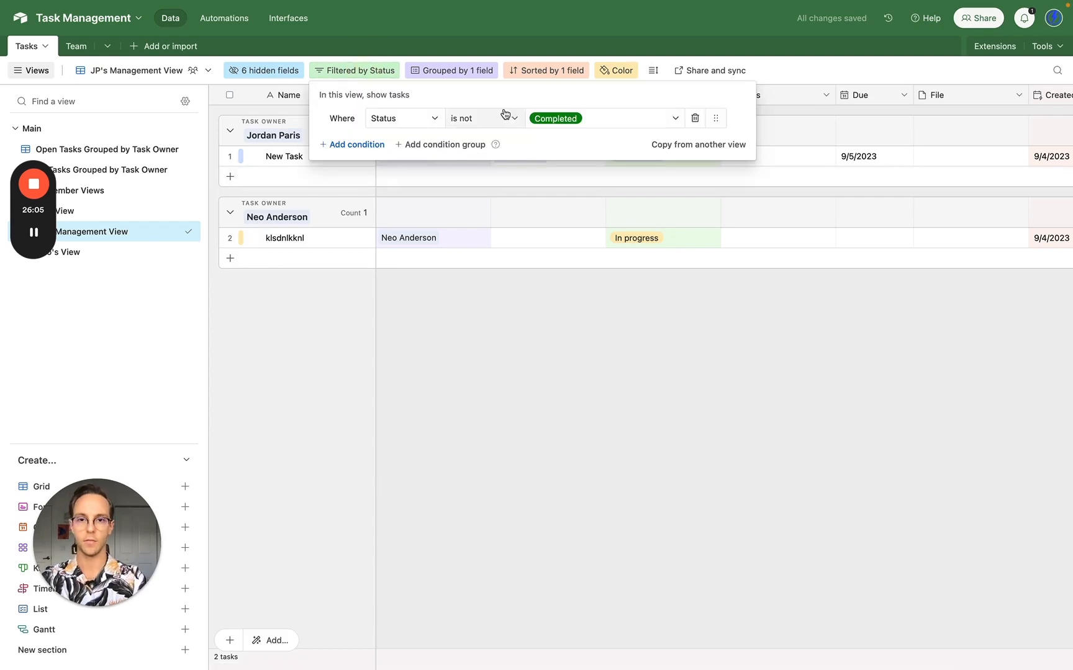
left_click(369, 144)
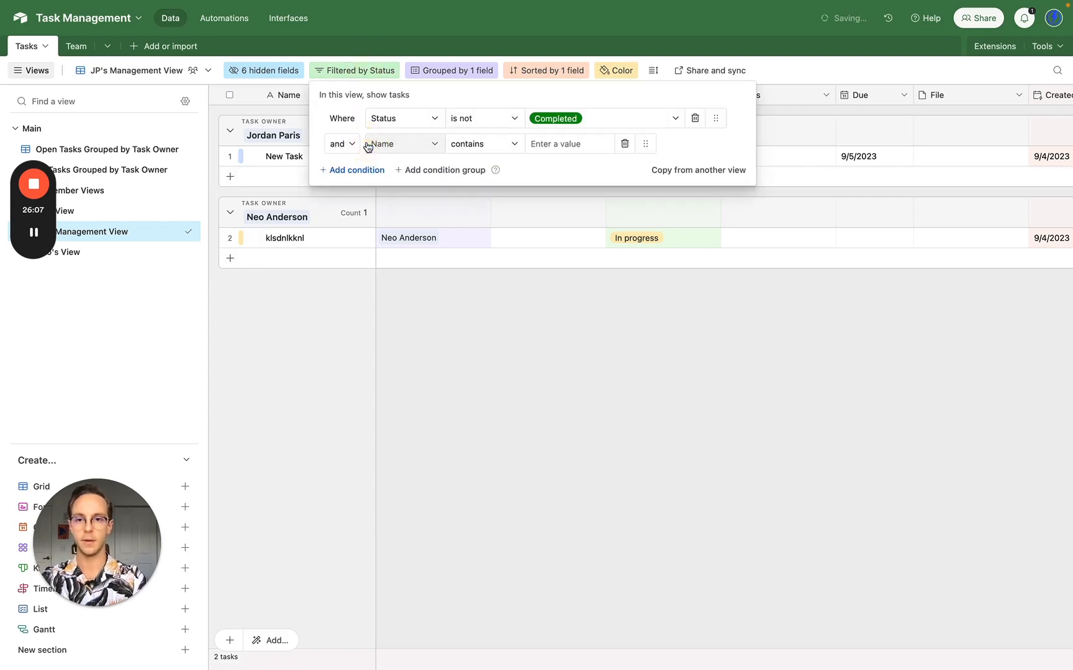
left_click(400, 144)
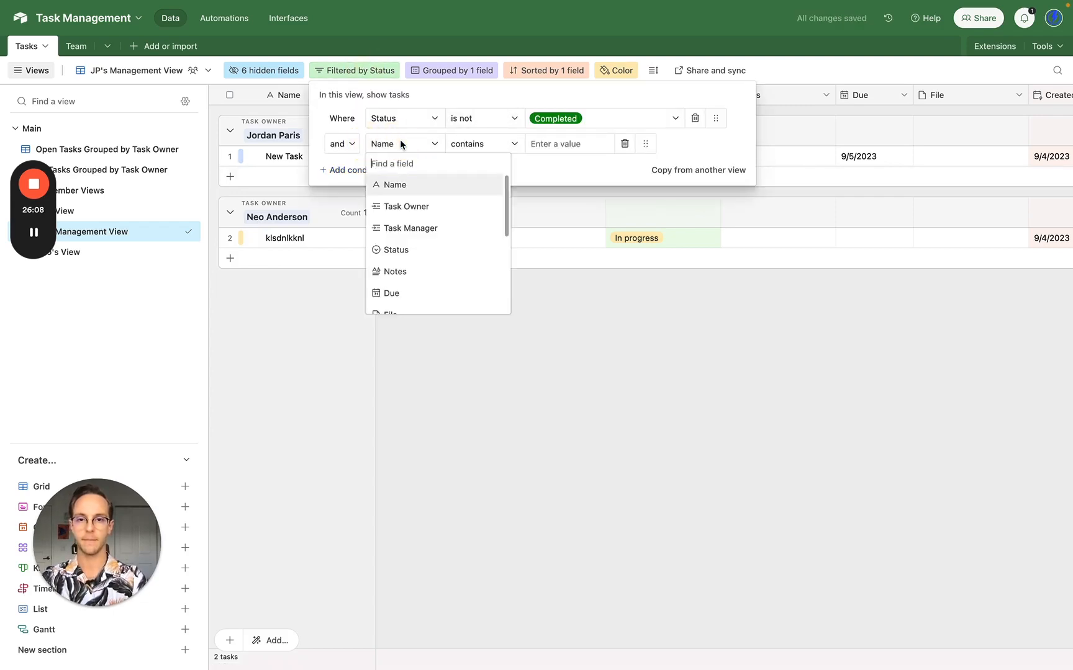
left_click(424, 227)
left_click(541, 144)
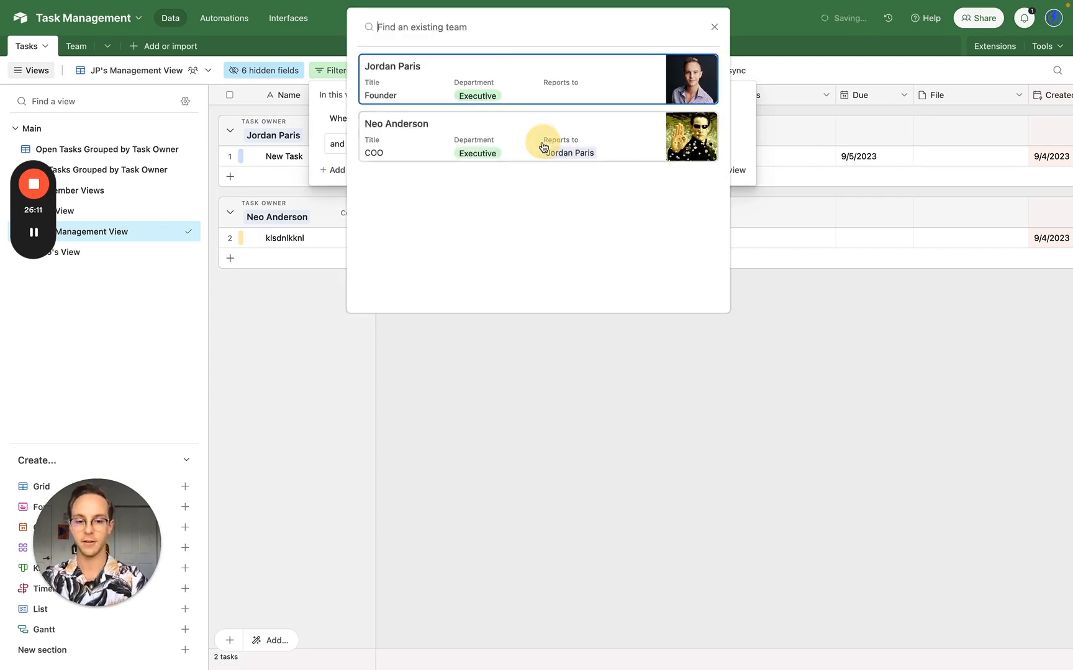
type("j")
left_click(499, 91)
left_click(553, 347)
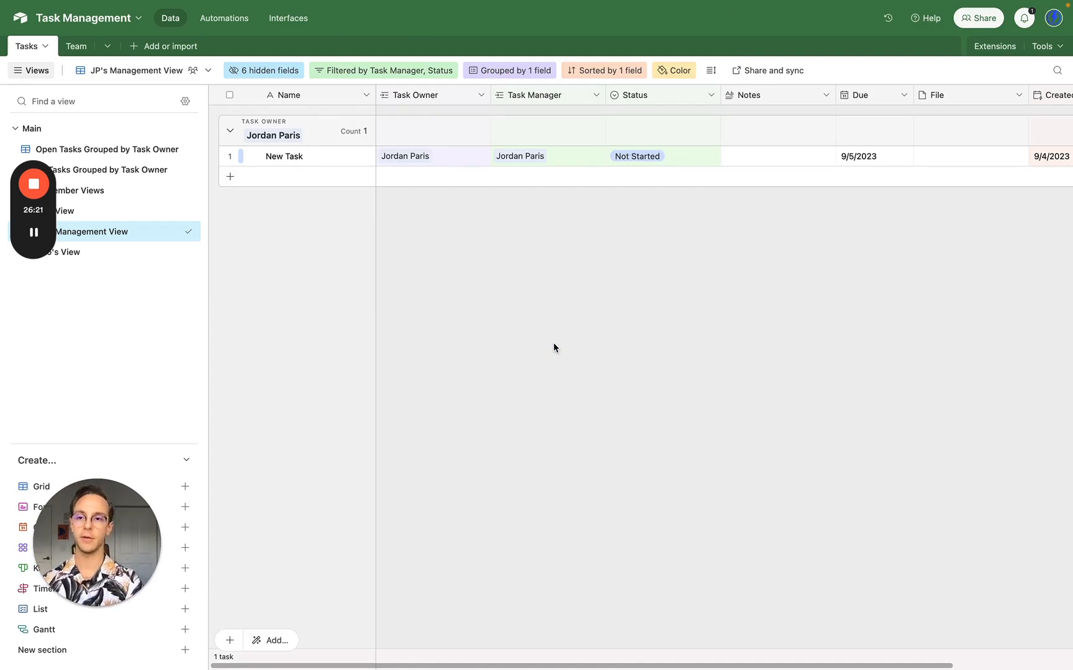
- Duplicate the founder's management view and move the copy lower in the views list
left_click(174, 232)
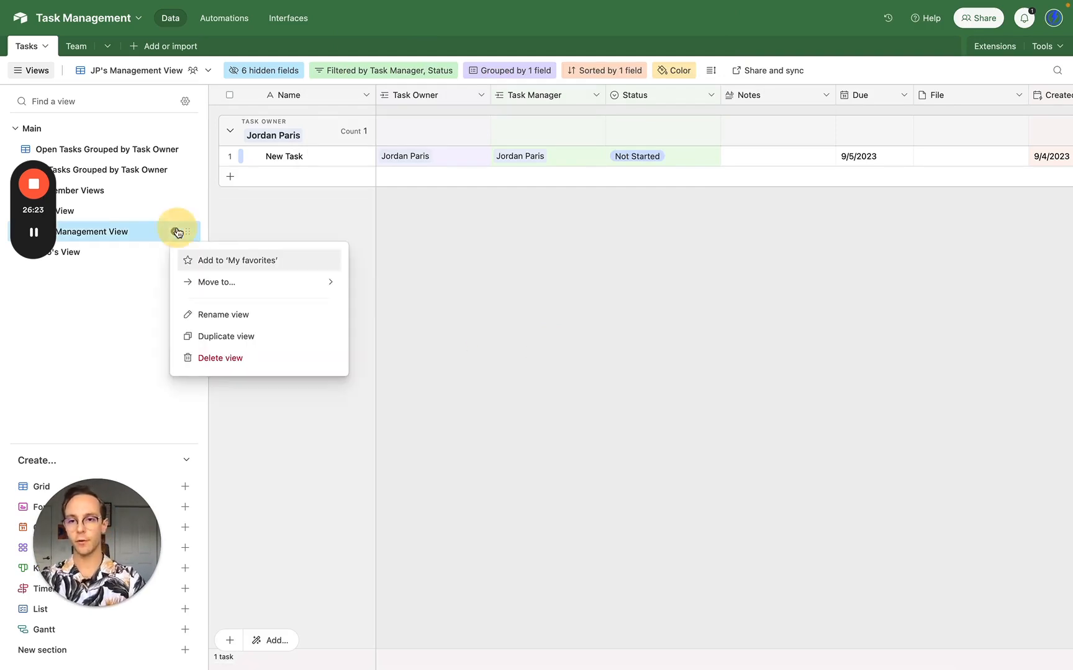
left_click(216, 337)
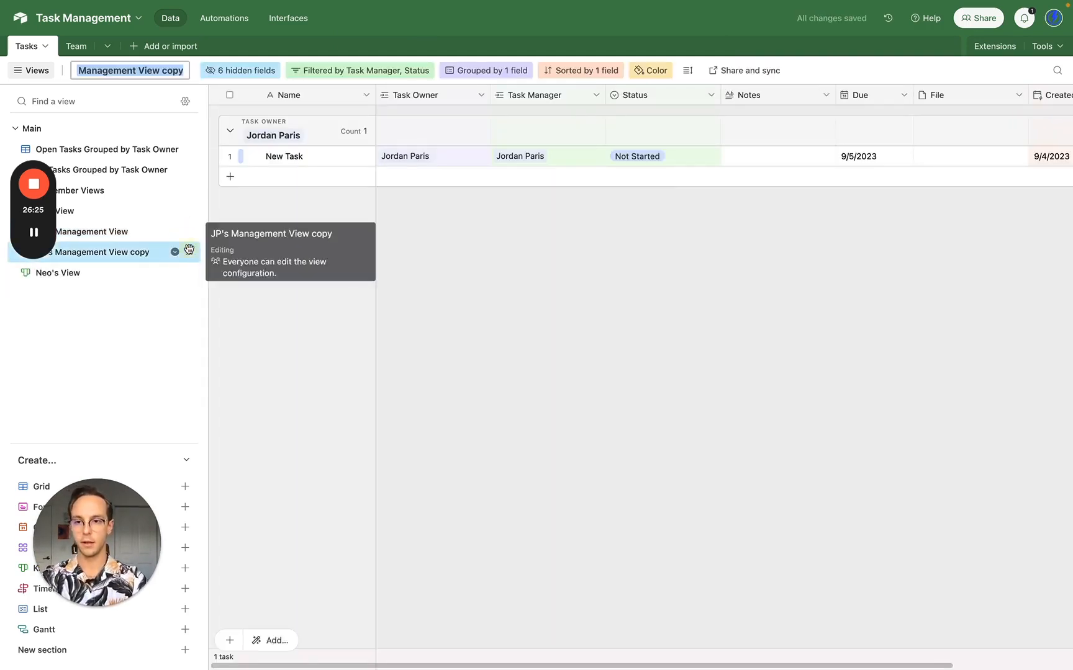
left_click_drag(188, 251, 178, 272)
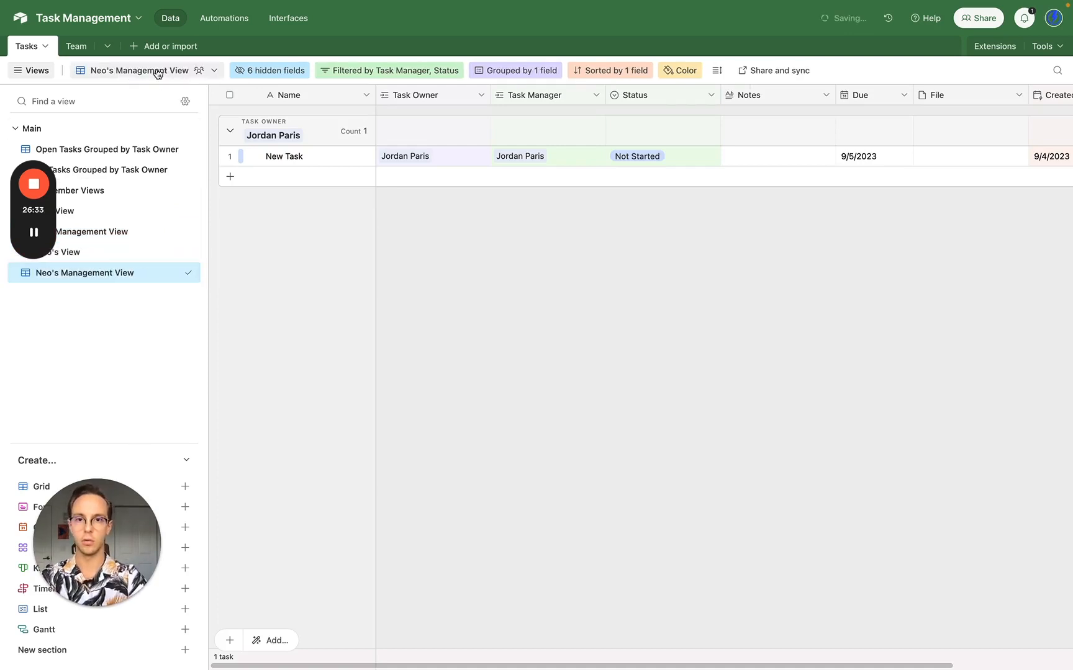
- Change the copy's Task Manager filter from the founder to the COO
left_click(524, 71)
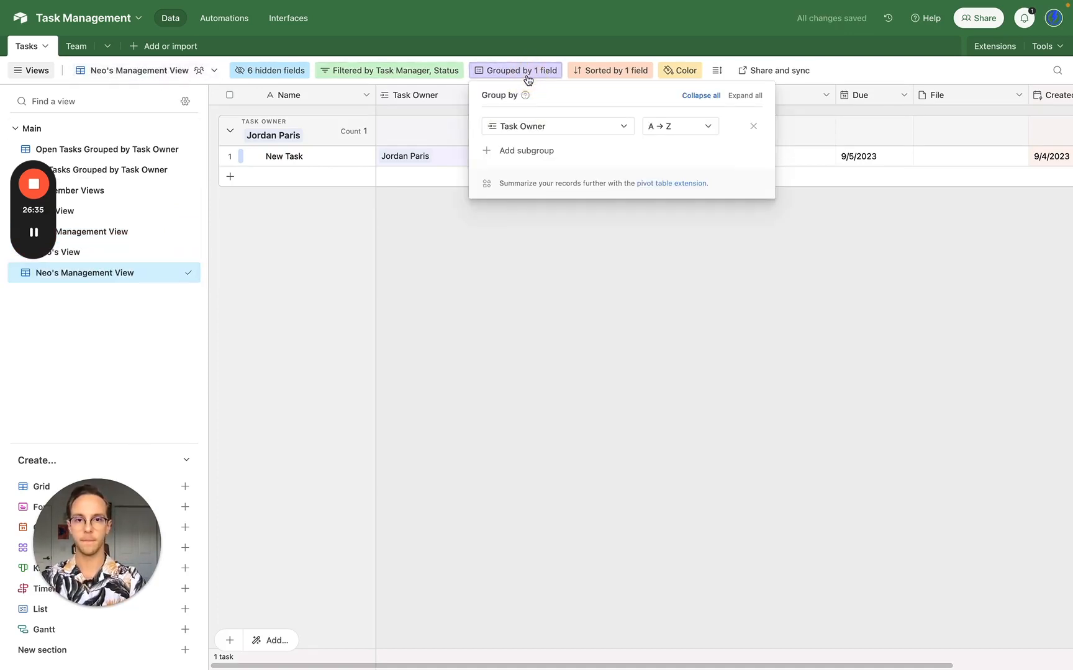
left_click(432, 71)
left_click(612, 144)
left_click(542, 143)
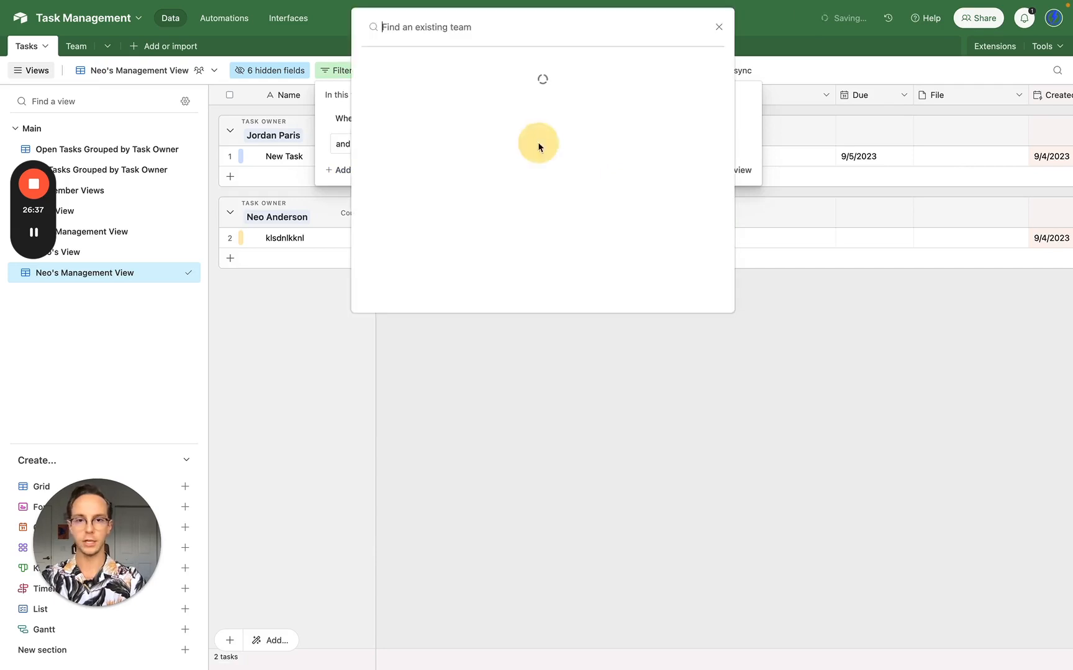
type("ne")
left_click(621, 79)
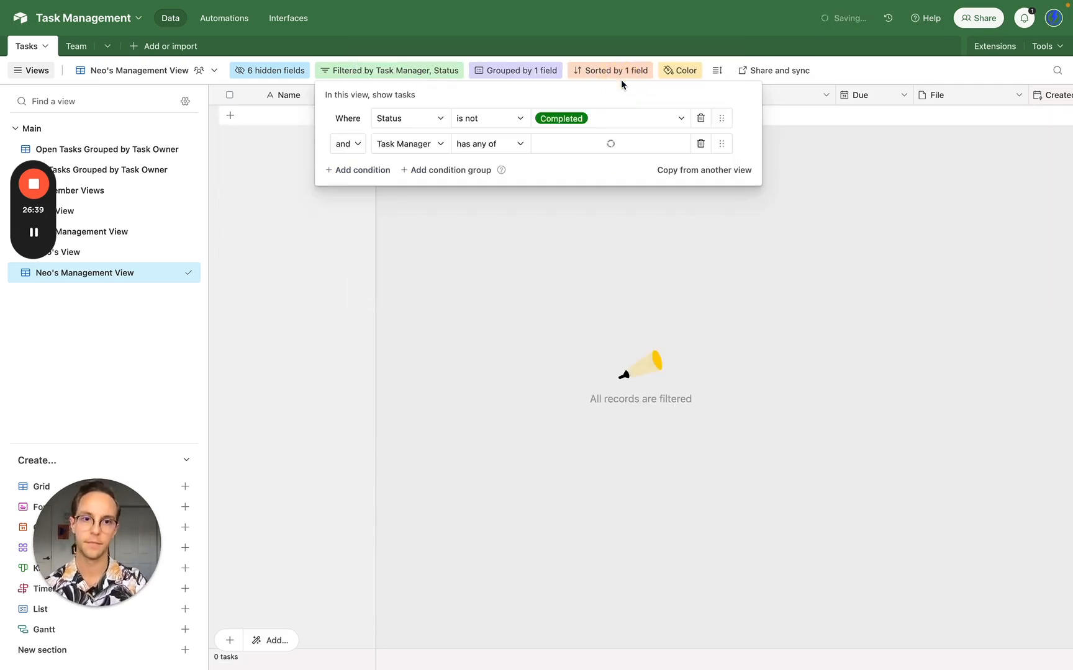
left_click(614, 273)
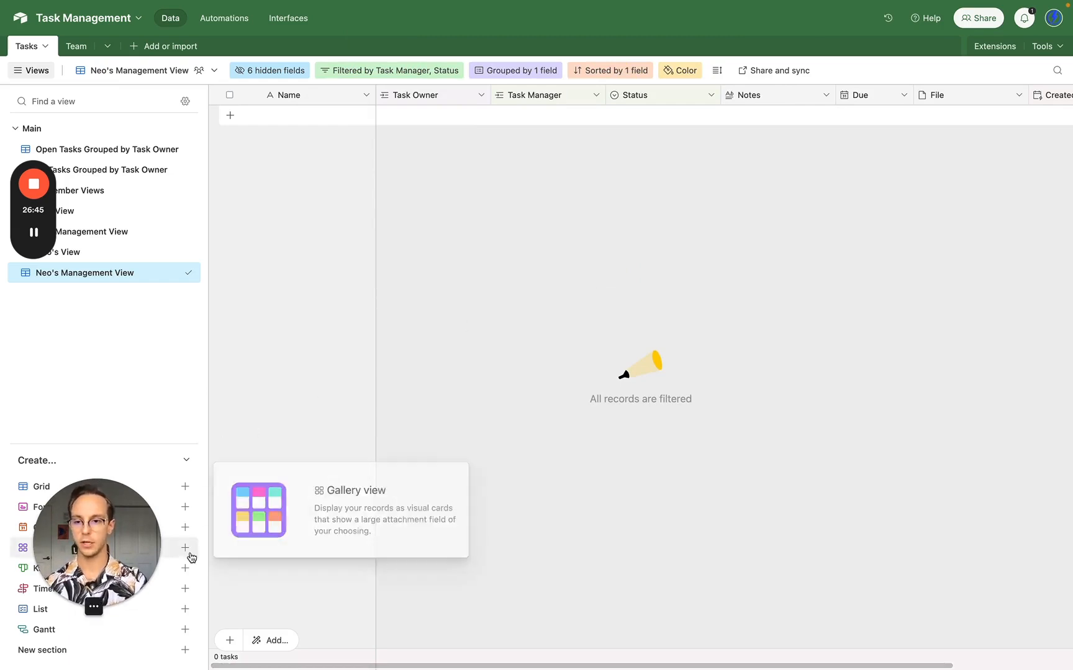
- Try a calendar view with Created as start and Due as end date, then discard it
mouse_move(185, 589)
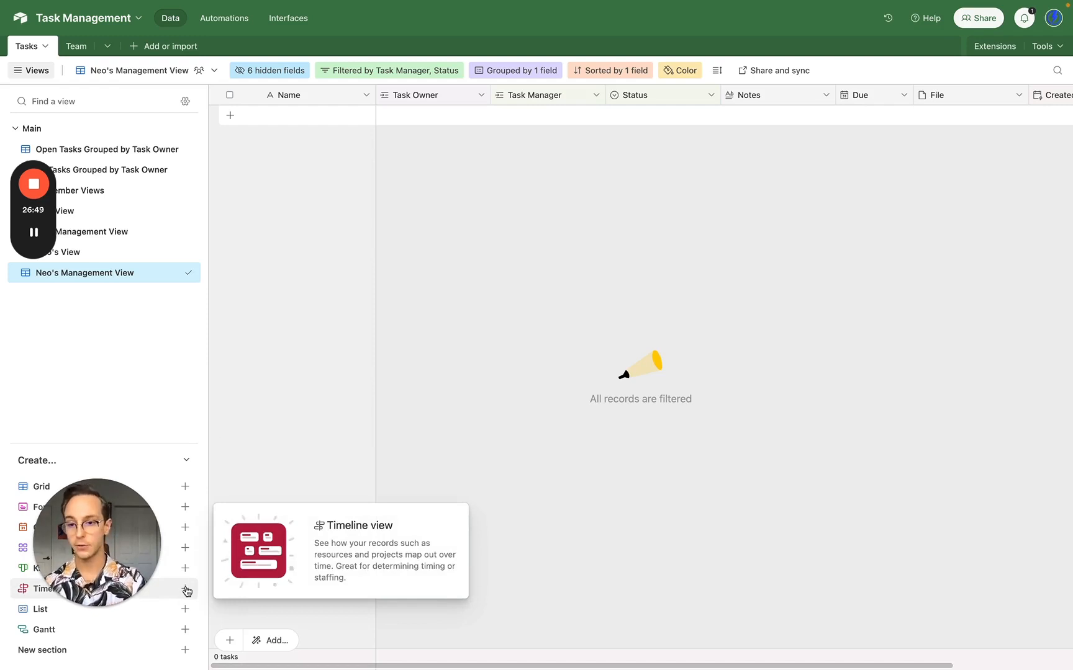
mouse_move(189, 555)
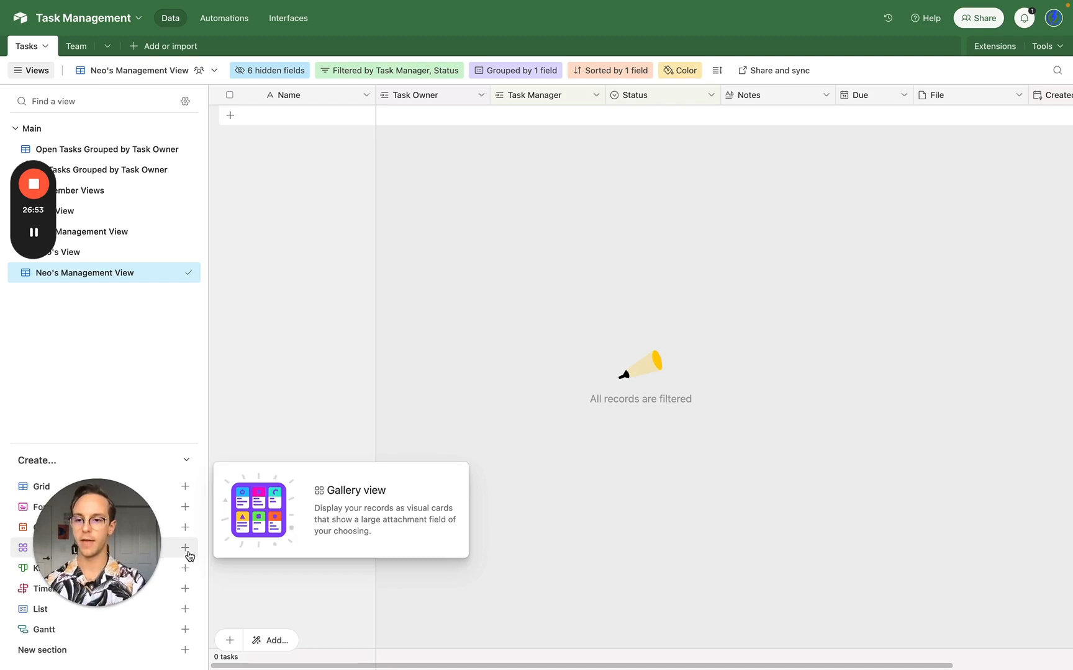
mouse_move(187, 519)
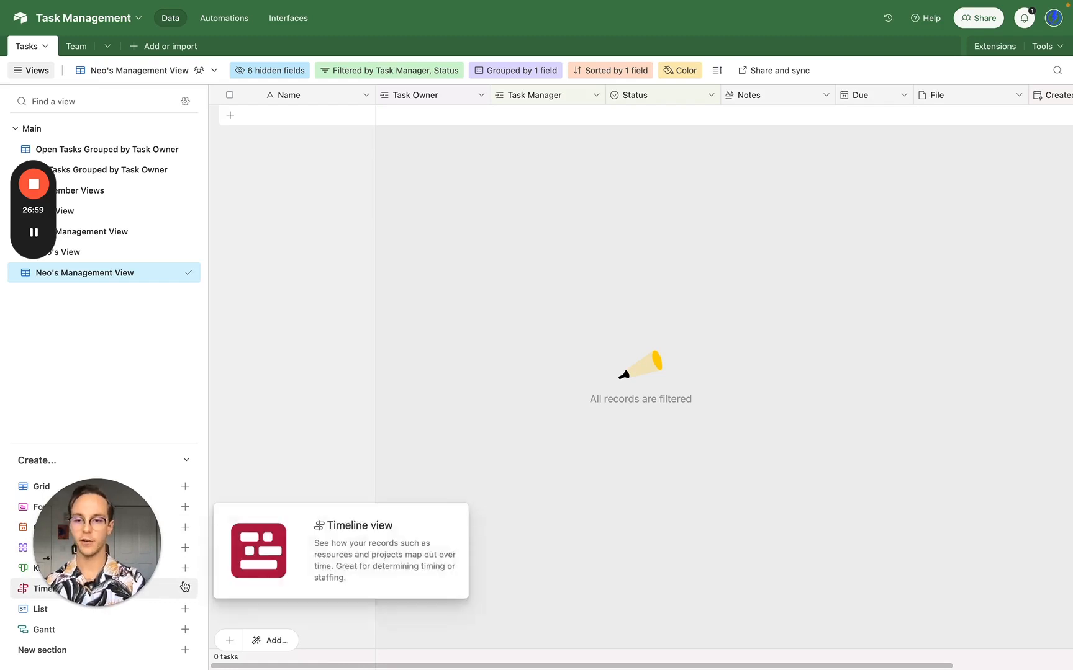
left_click(188, 529)
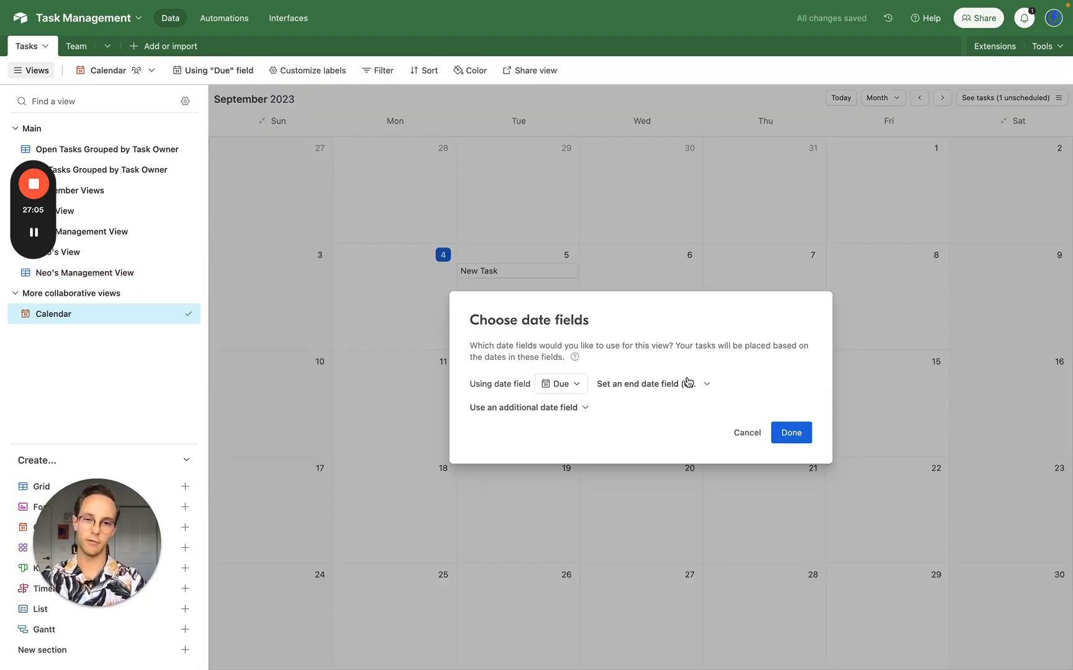
left_click(688, 383)
left_click(694, 384)
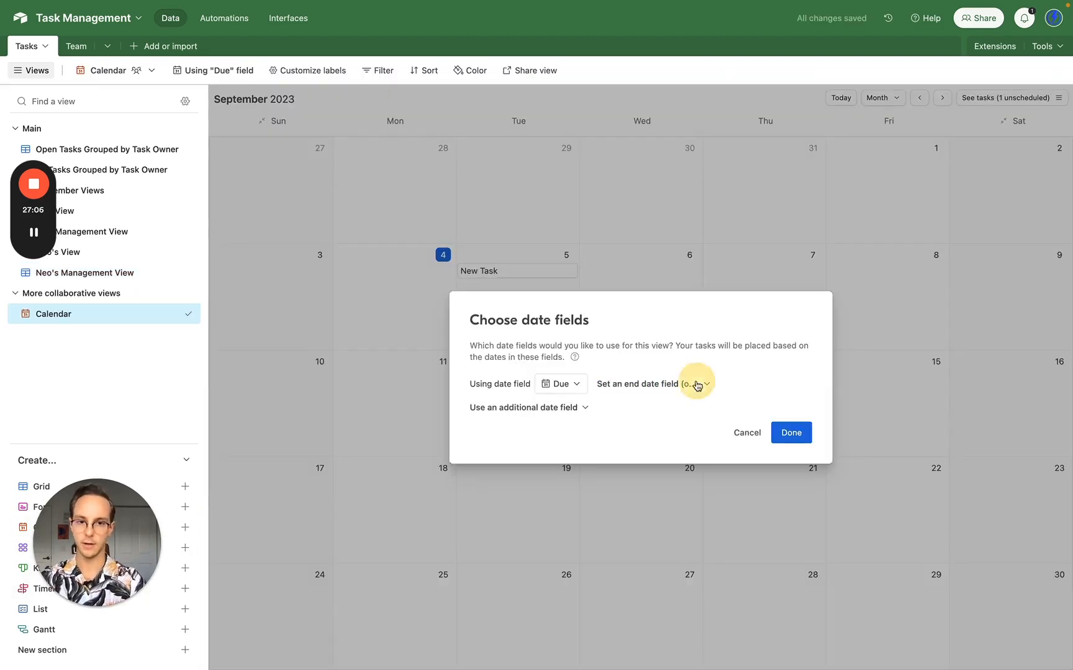
left_click(555, 385)
left_click(577, 454)
left_click(694, 361)
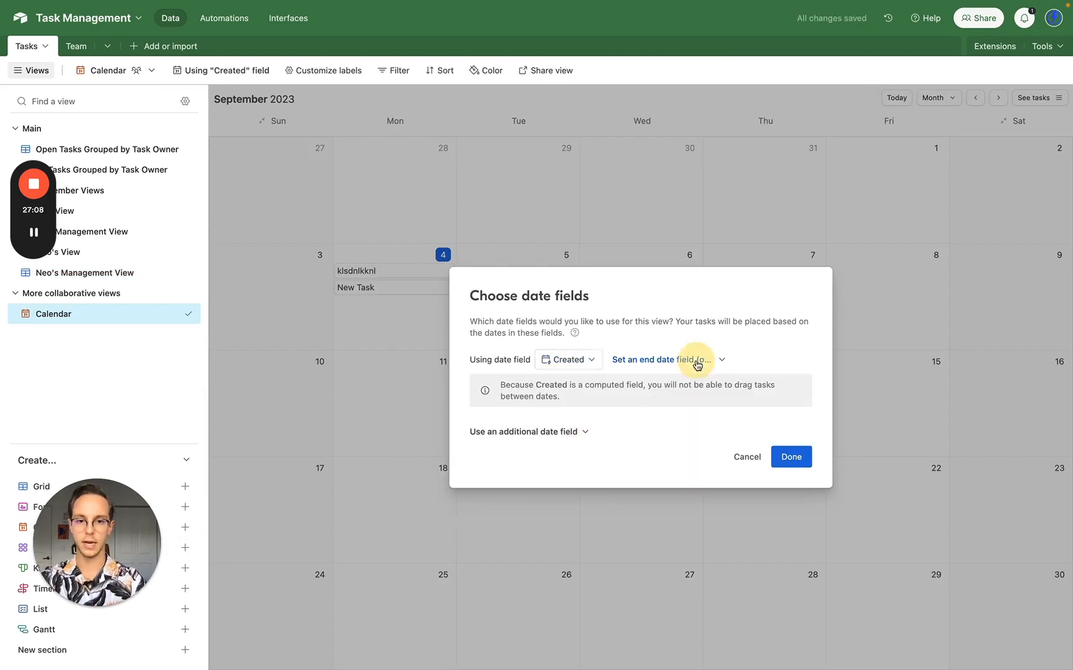
left_click(678, 400)
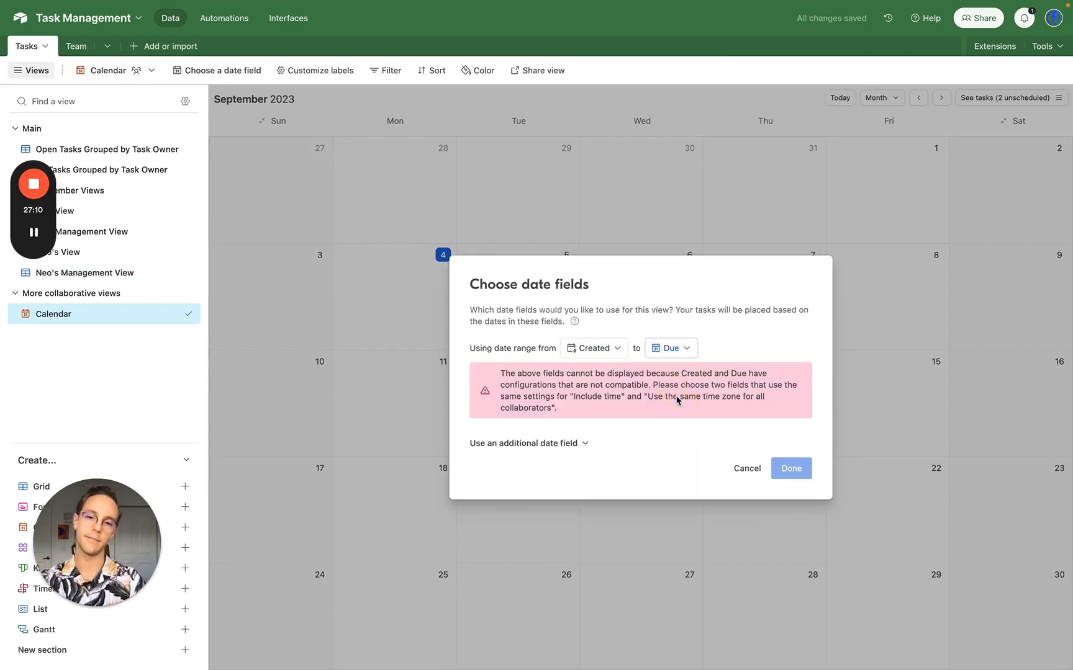
left_click(747, 470)
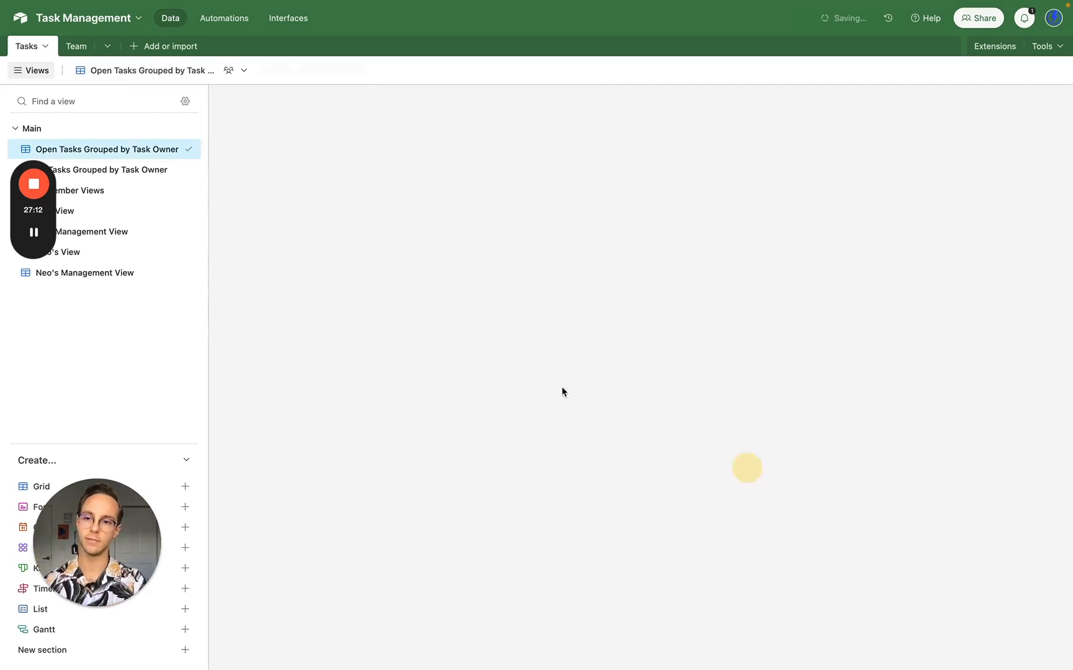
- Create a calendar view on the Due field, with tasks coloured by Status
left_click(185, 527)
left_click(438, 640)
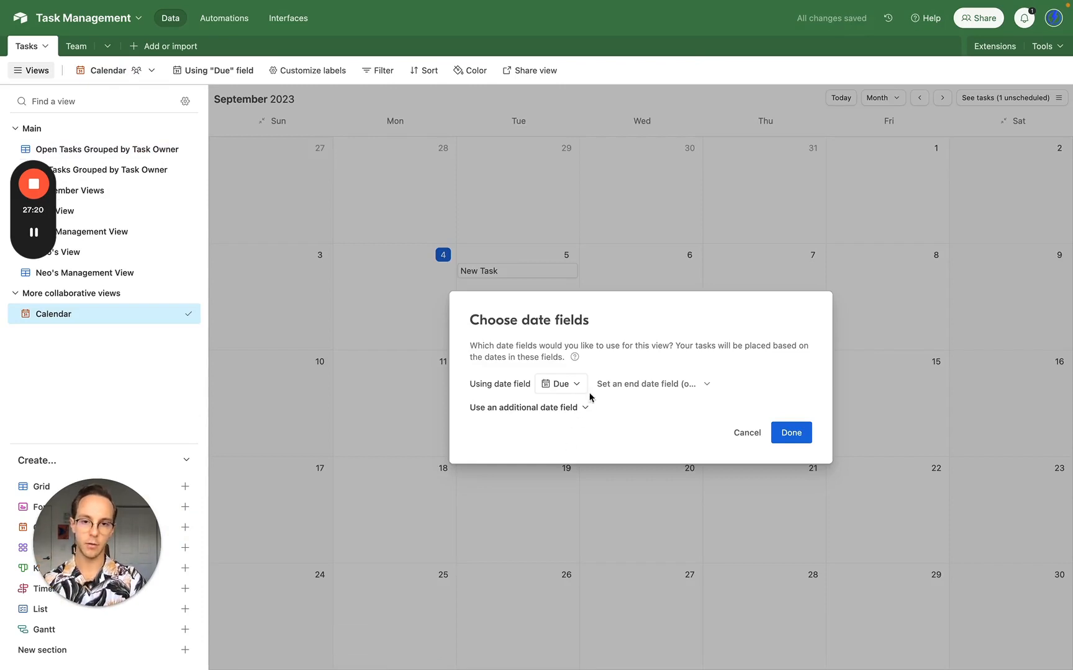
left_click(795, 431)
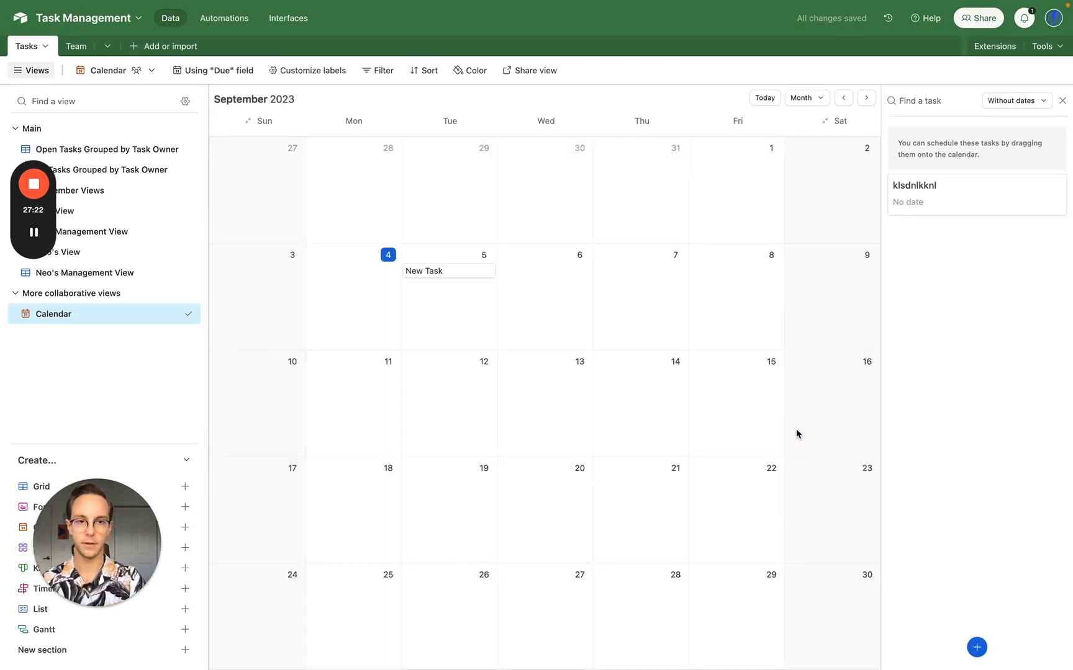
left_click(471, 70)
left_click(429, 116)
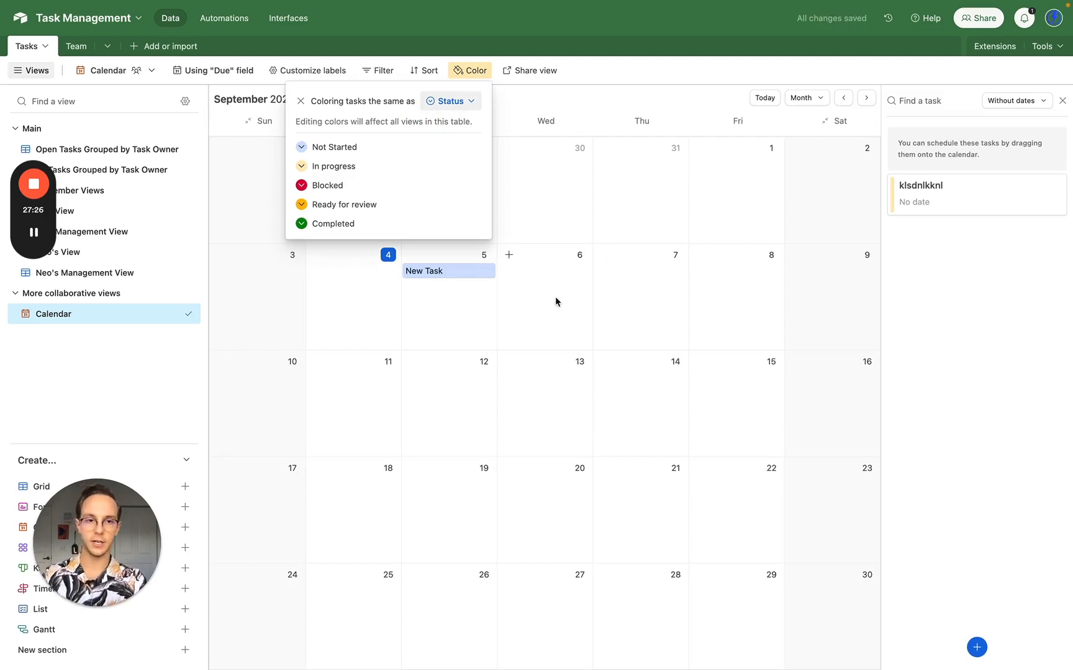
- Set the unscheduled klsdnlkknl task's due date to September 7 so it lands on the calendar
left_click(941, 197)
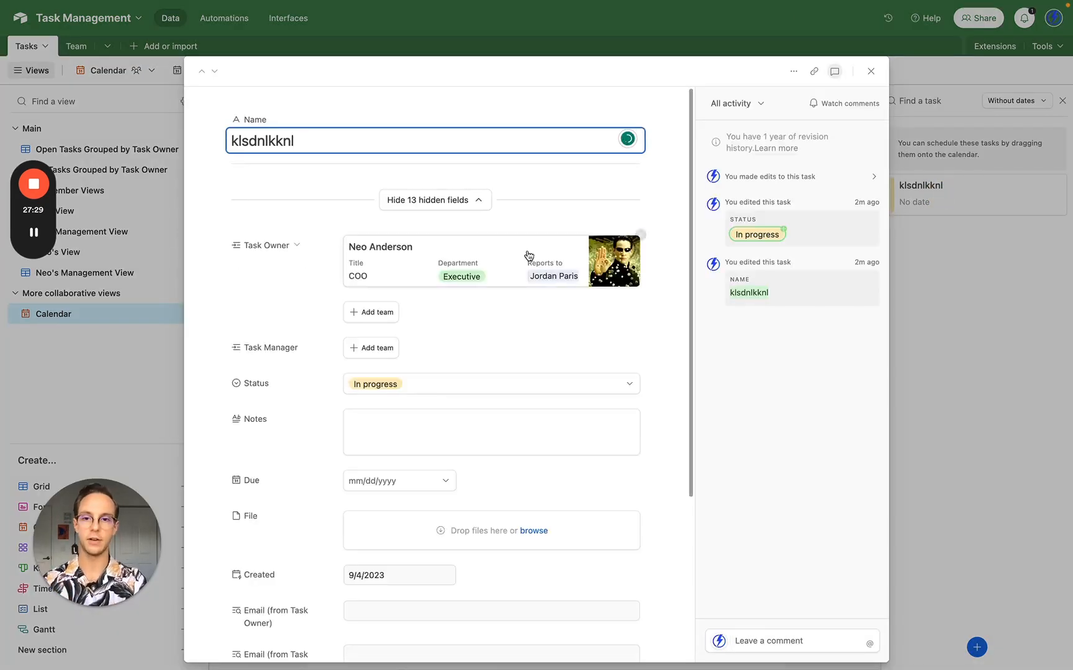
left_click(422, 481)
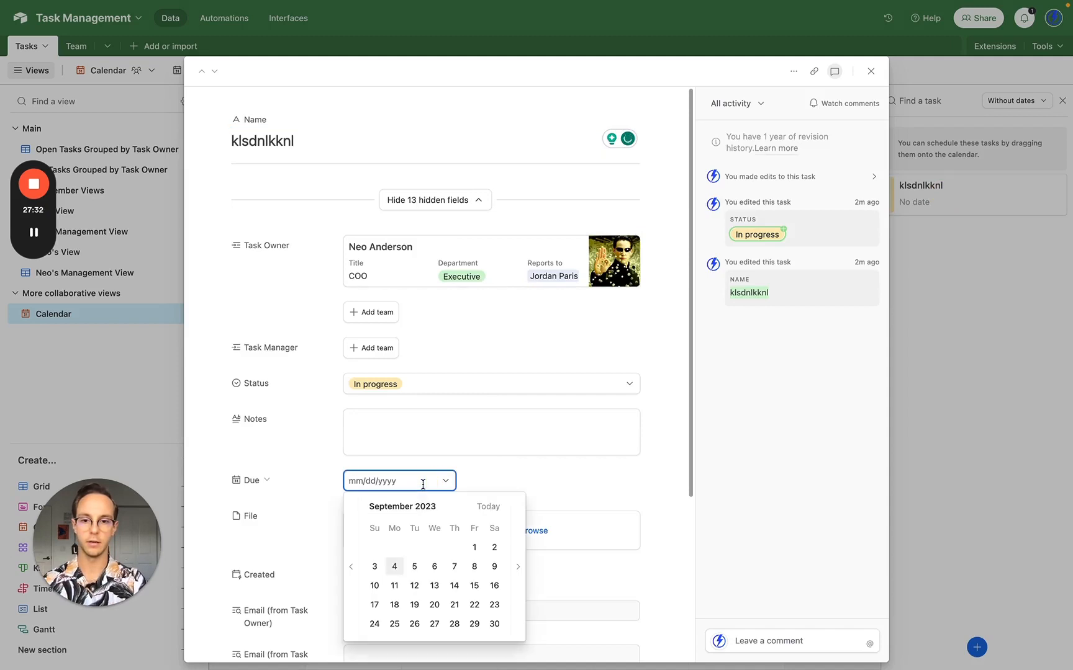
left_click(454, 567)
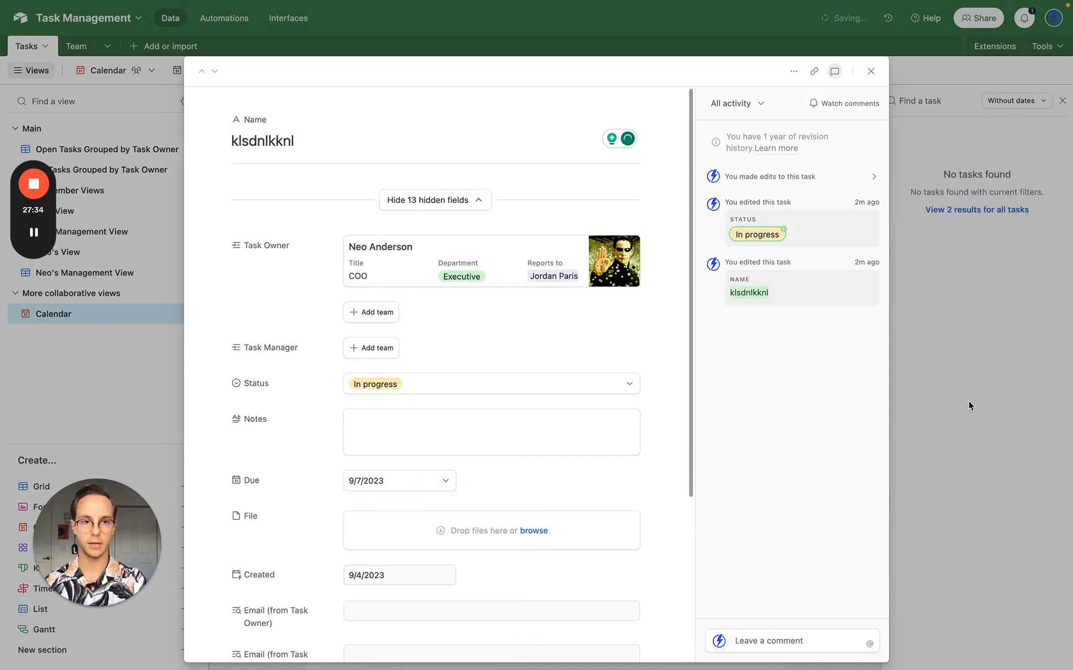
left_click(970, 403)
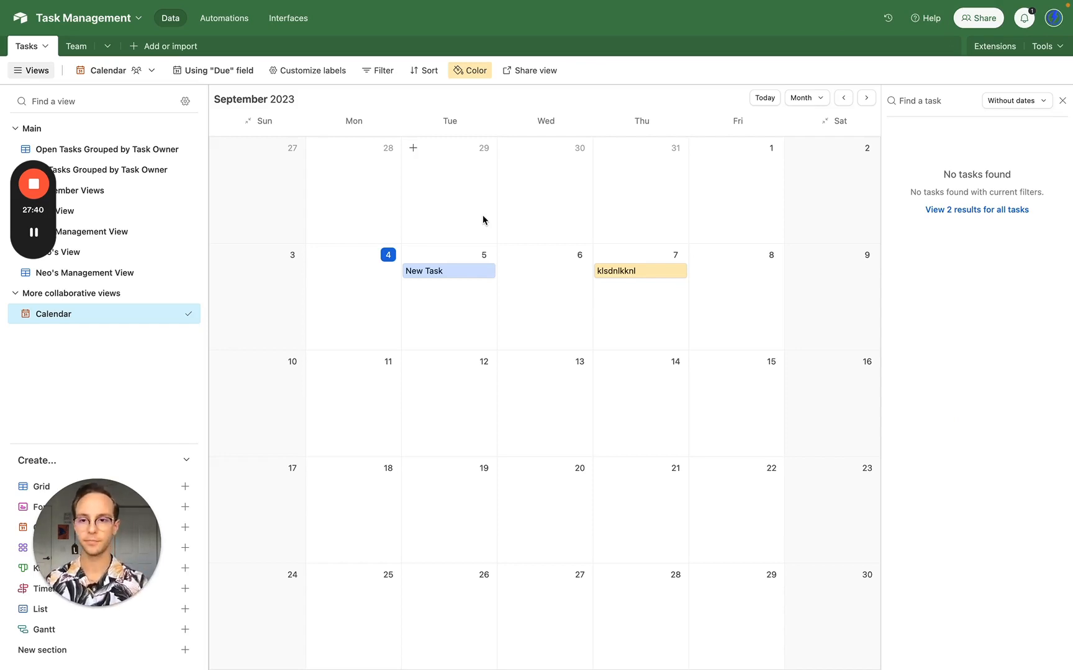
left_click(129, 214)
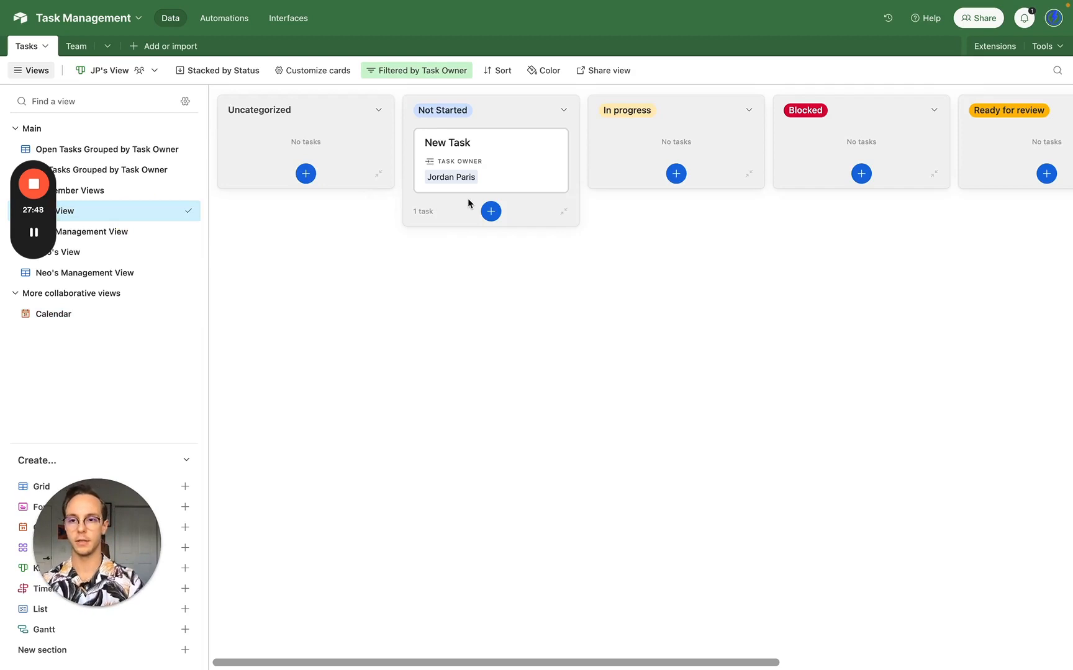
- Turn on the Due field in the kanban card customization settings
left_click(329, 71)
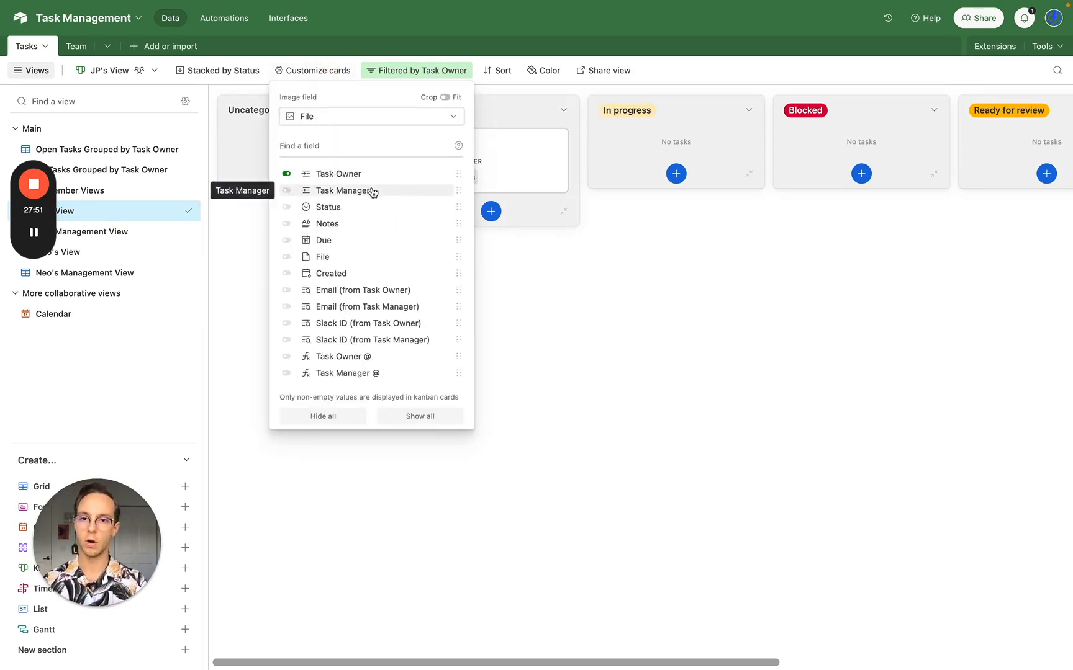
left_click(341, 241)
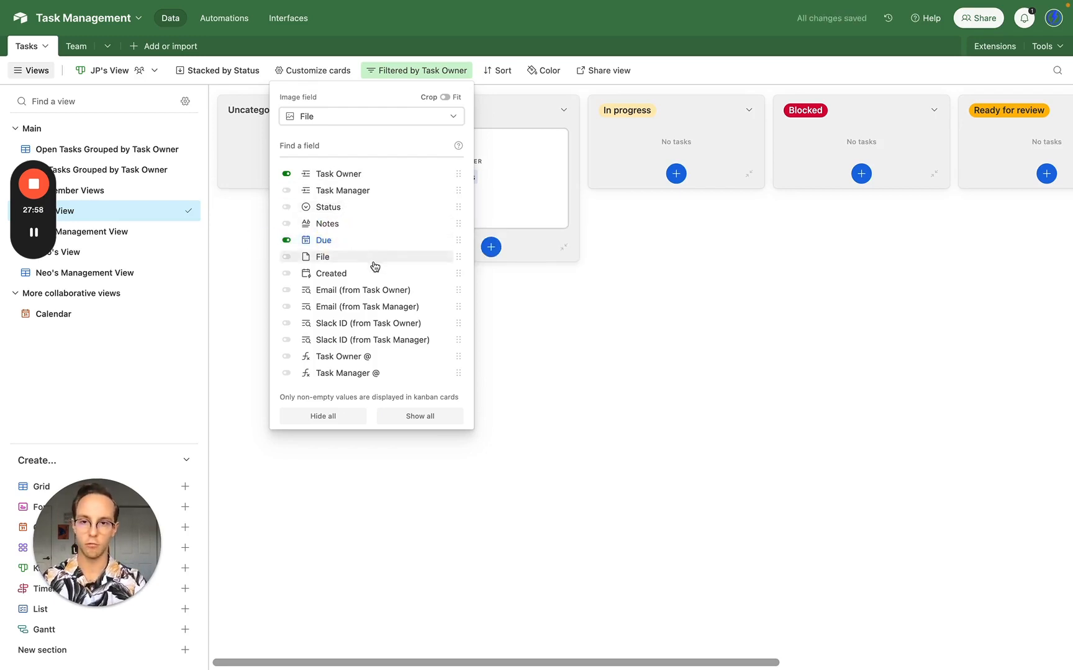
left_click(639, 397)
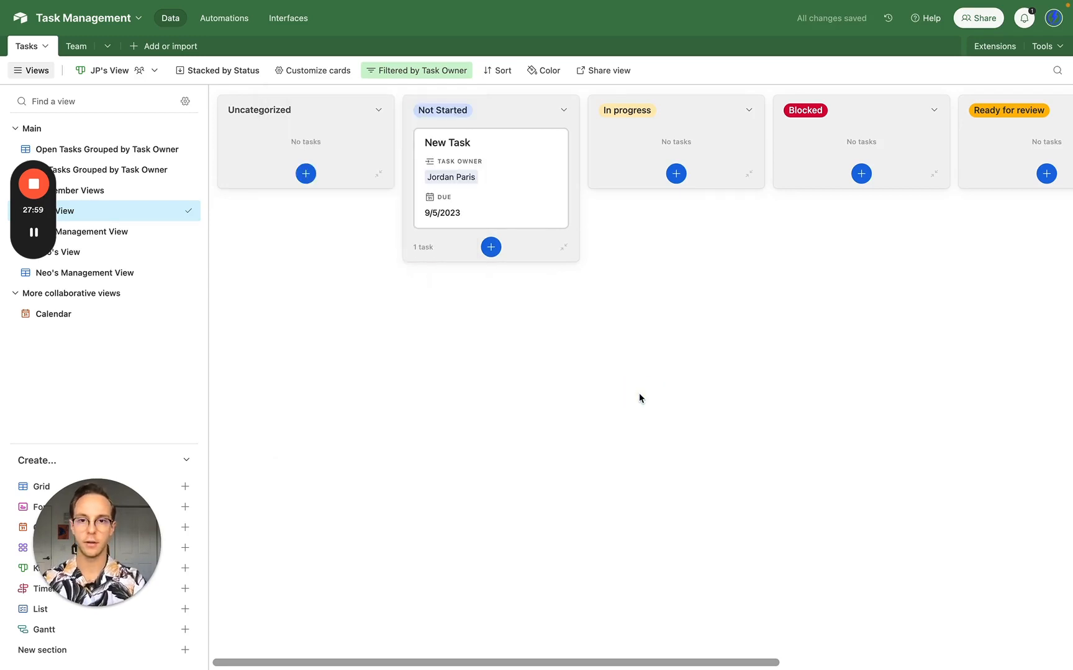
- Expand the New Task record to check its due date, then close it
left_click(492, 194)
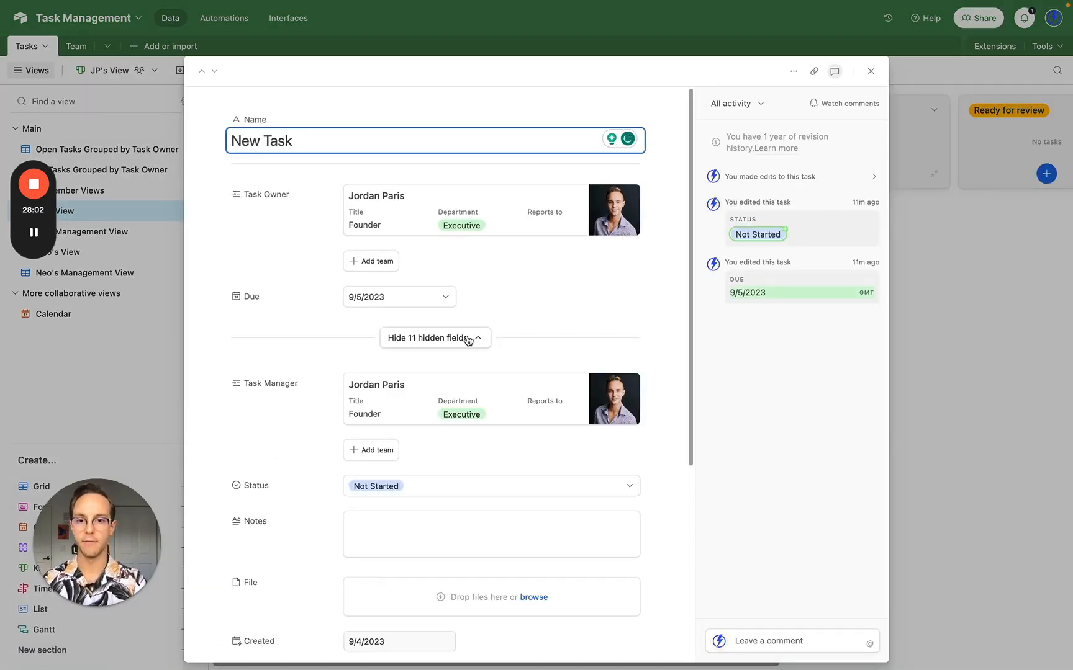
scroll(467, 339, "down", 5)
scroll(466, 336, "up", 2)
scroll(466, 336, "down", 3)
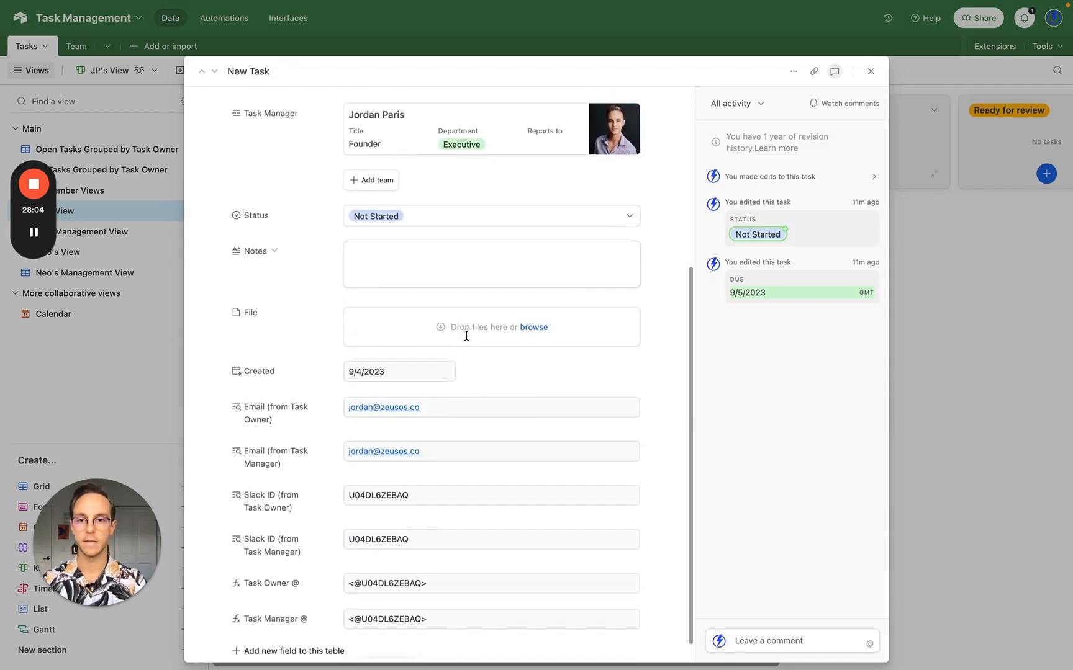
scroll(466, 335, "up", 3)
key("Escape")
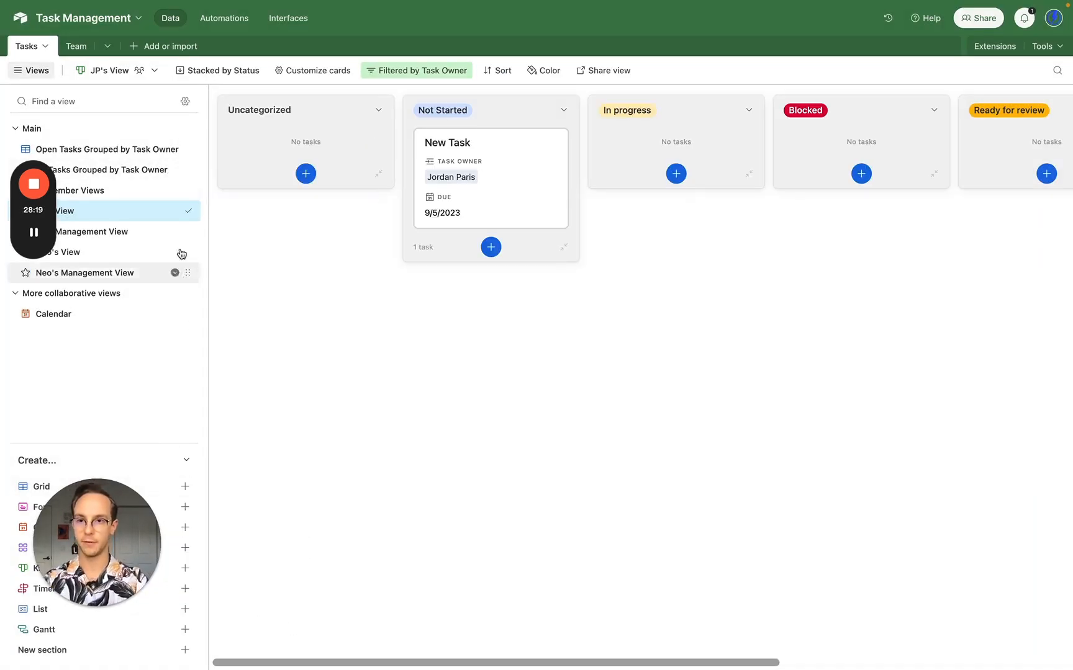
left_click(175, 150)
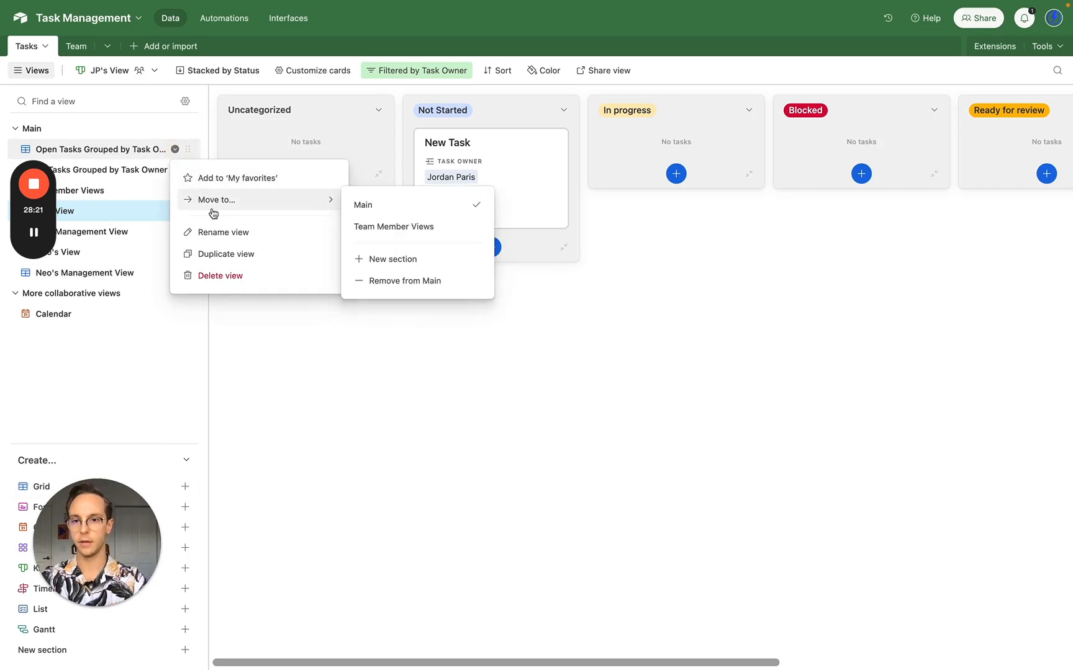
- Duplicate the open-tasks view into More collaborative views and name it 'Recently Finished'
left_click(233, 255)
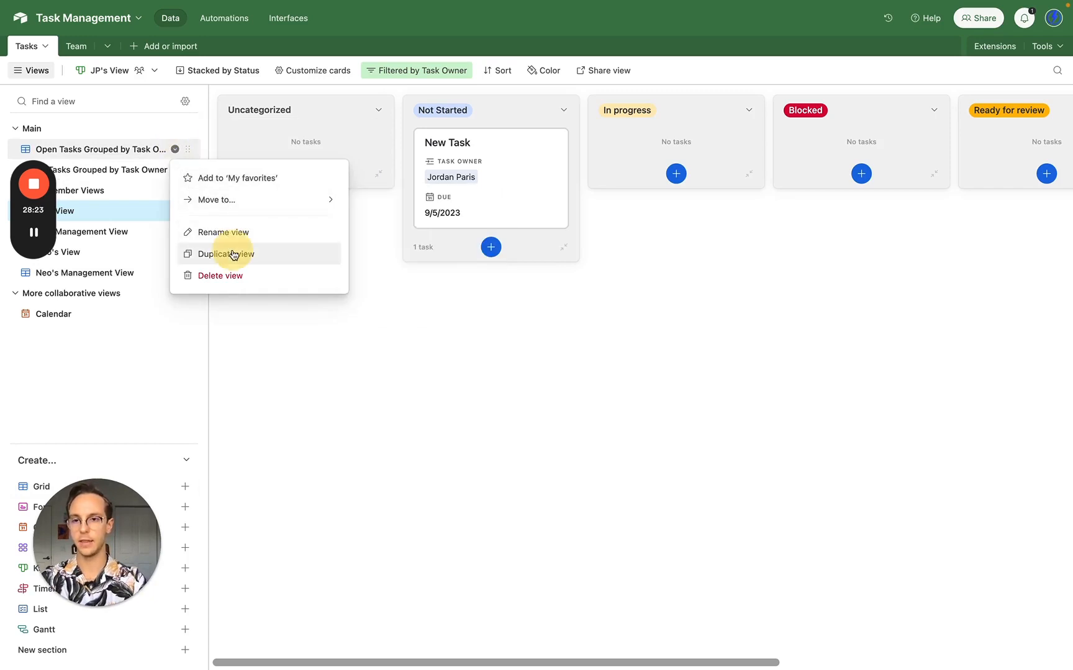
left_click_drag(175, 191, 144, 343)
double_click(106, 314)
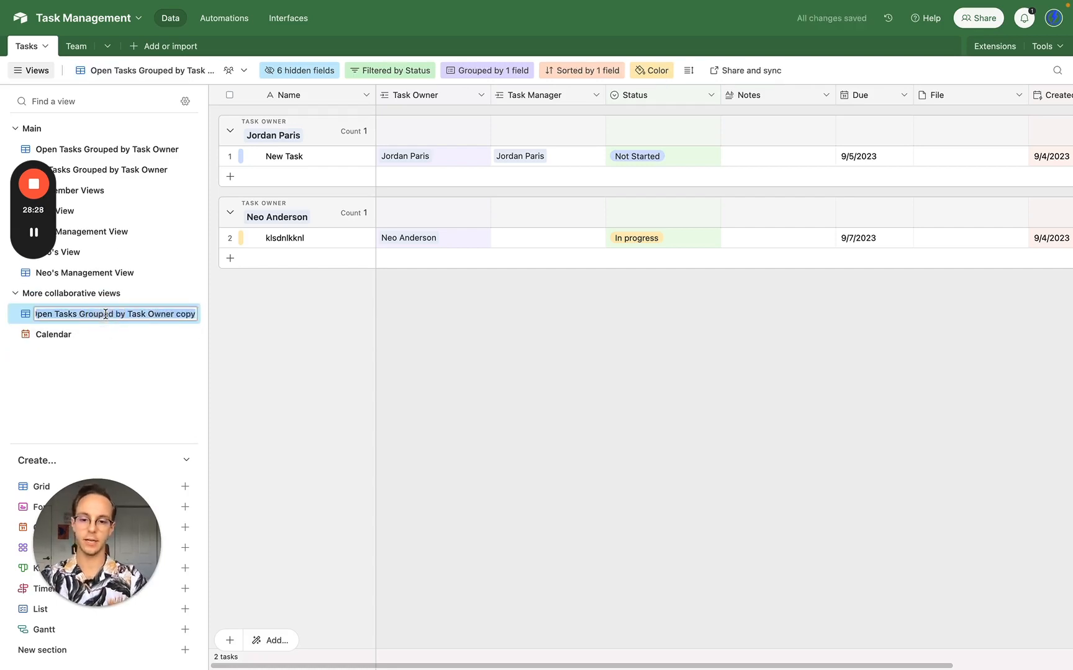
type("Recently ")
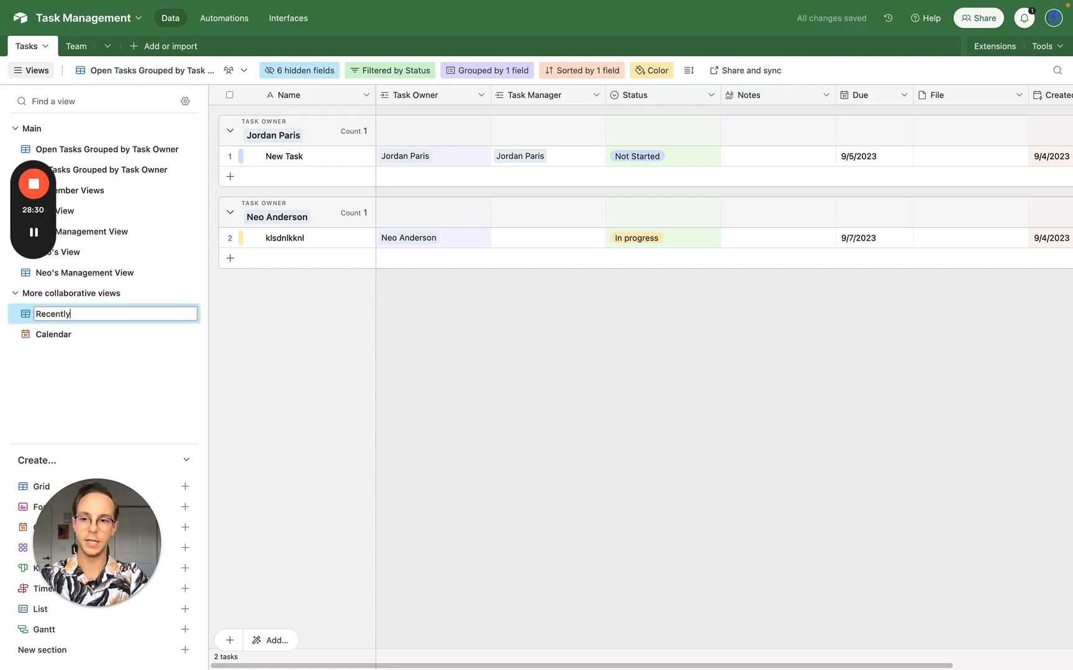
type("Finished")
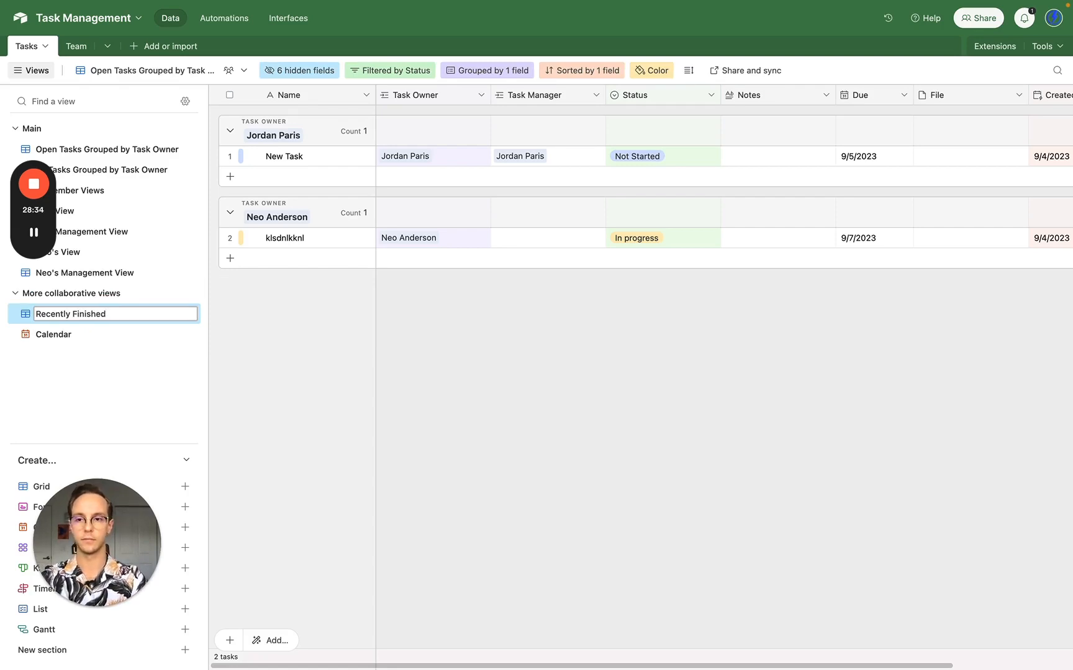
key("Return")
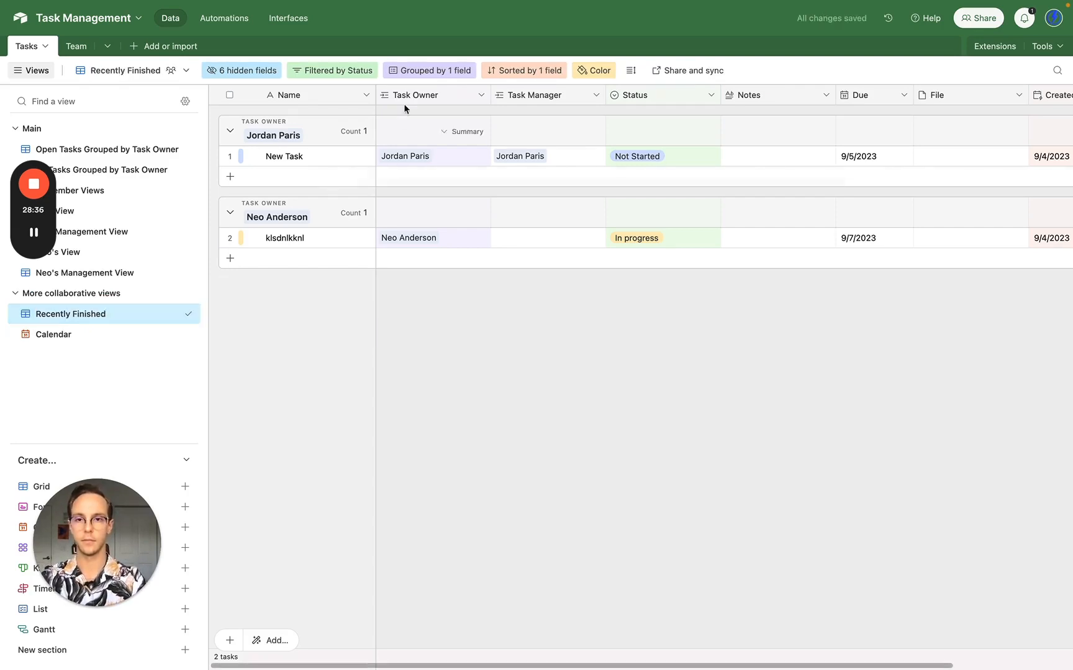
- Filter the Recently Finished view to Status is Completed
left_click(353, 71)
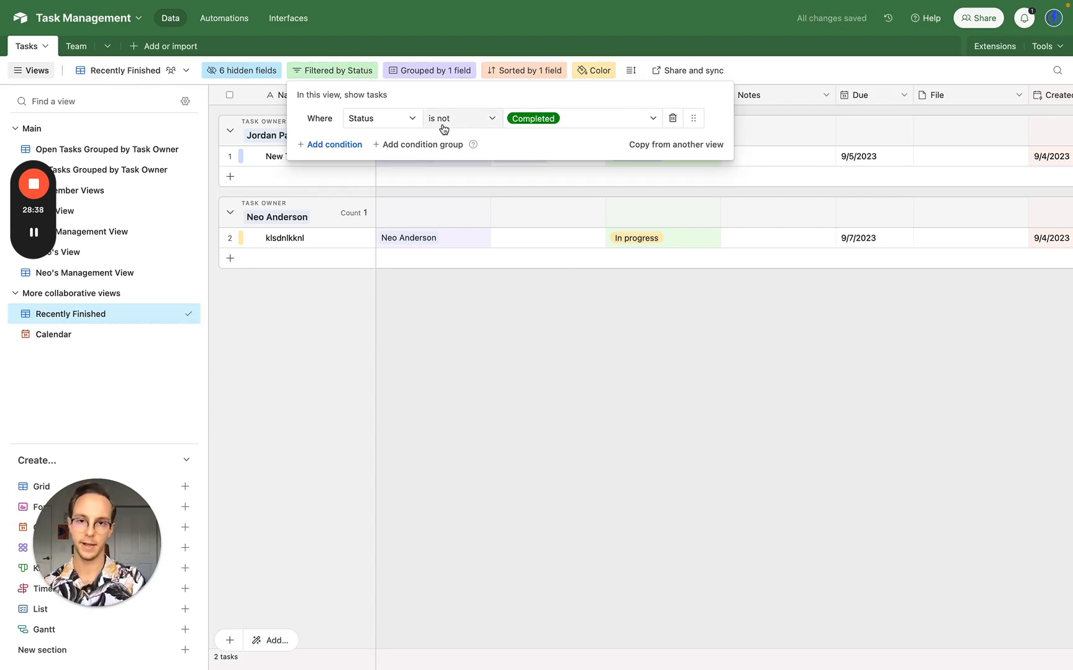
left_click(345, 144)
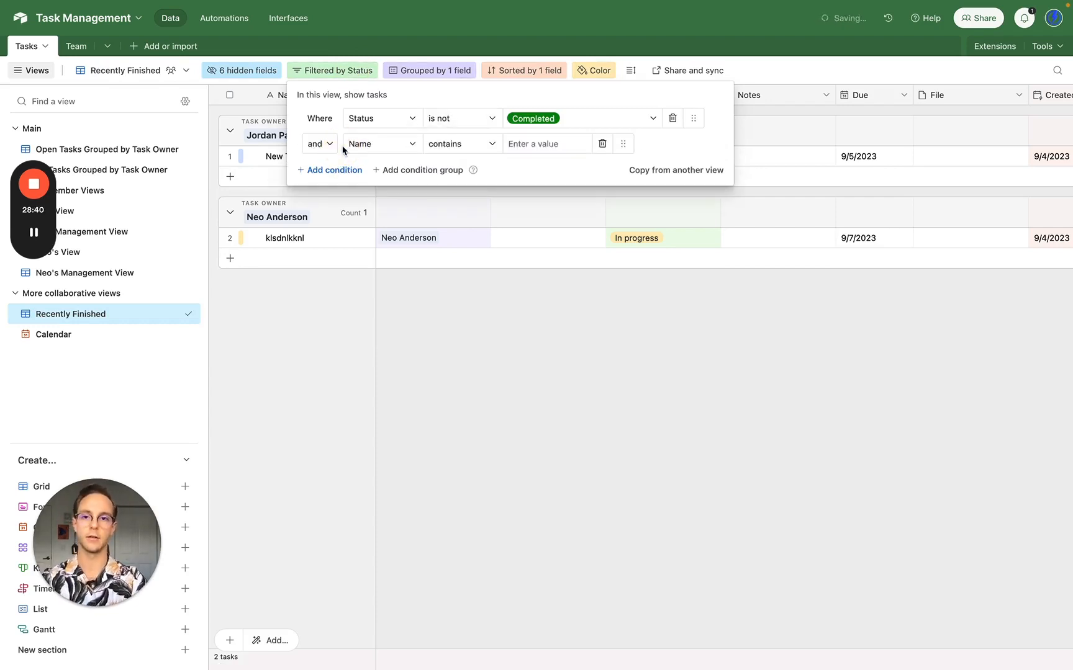
left_click(596, 117)
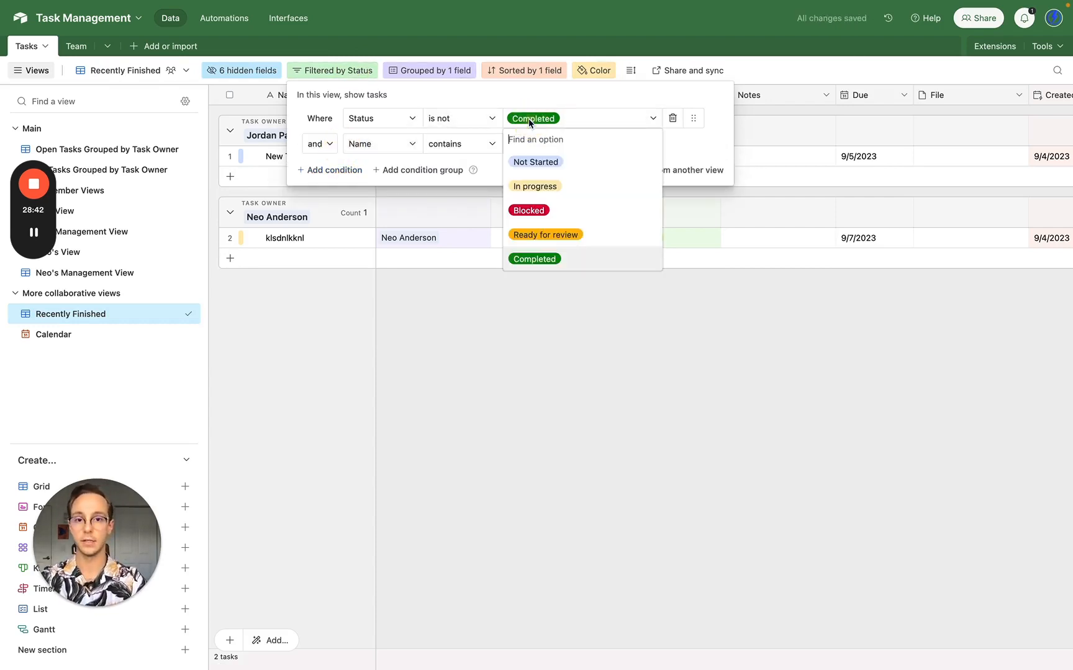
left_click(473, 118)
left_click(464, 159)
left_click(375, 146)
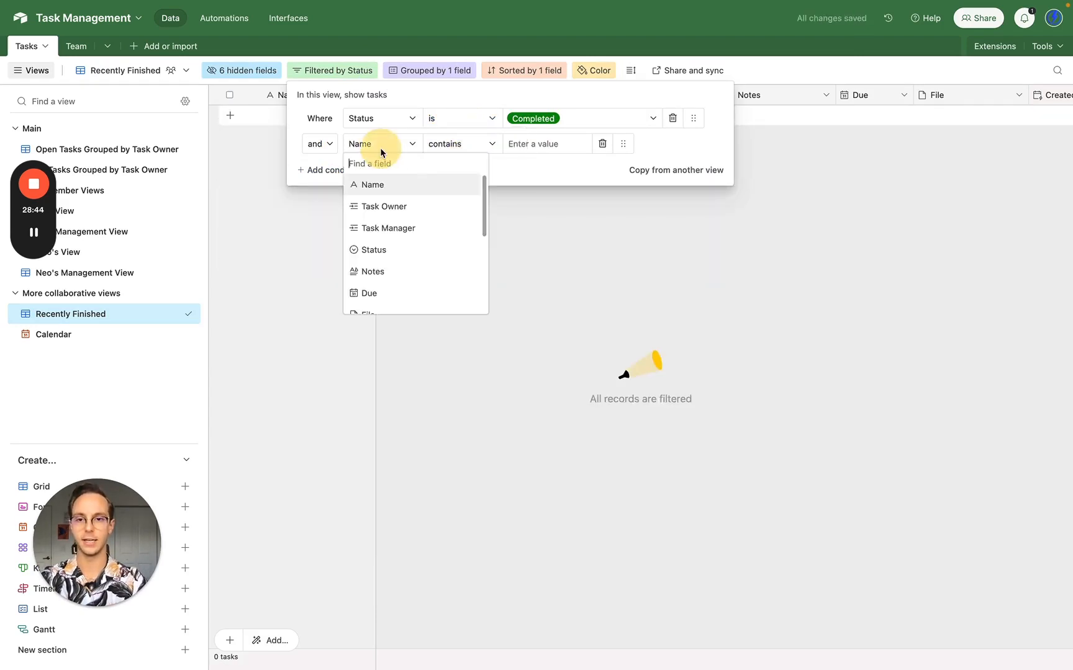
scroll(403, 253, "down", 3)
left_click(737, 265)
left_click(737, 265)
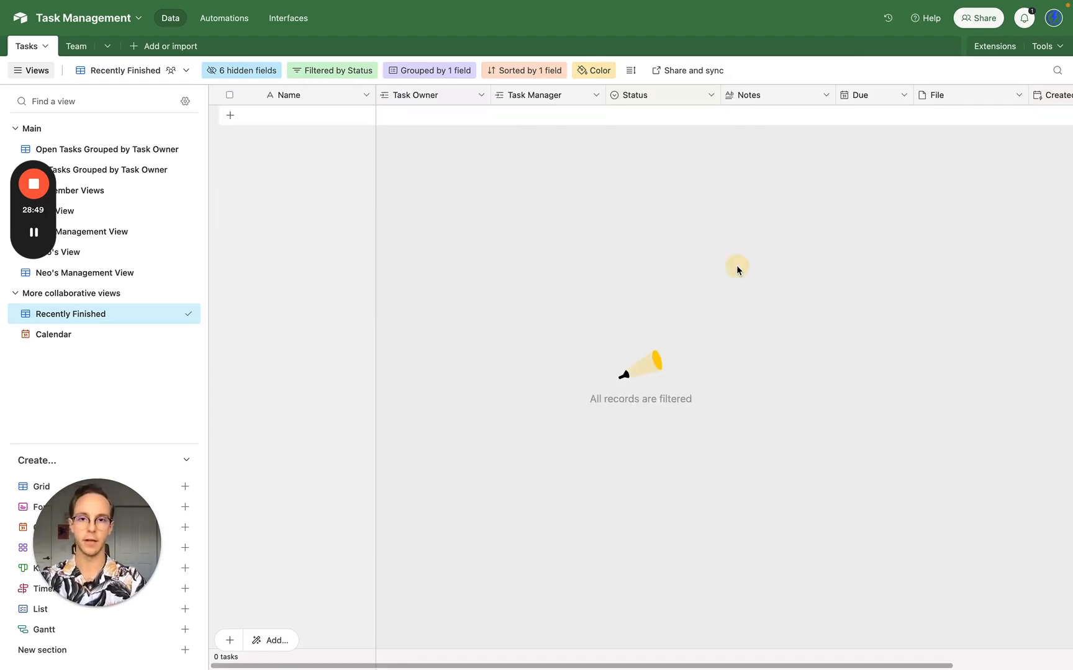
scroll(737, 265, "right", 3)
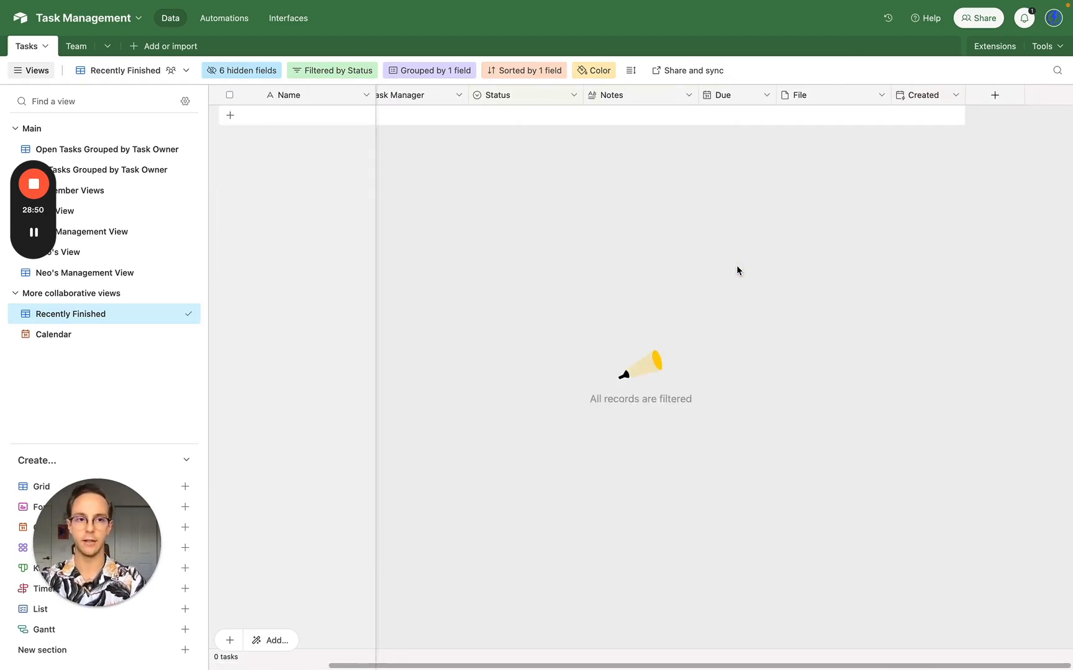
- Duplicate the Created field as 'Last Modified' and make it a Last modified time field
right_click(935, 101)
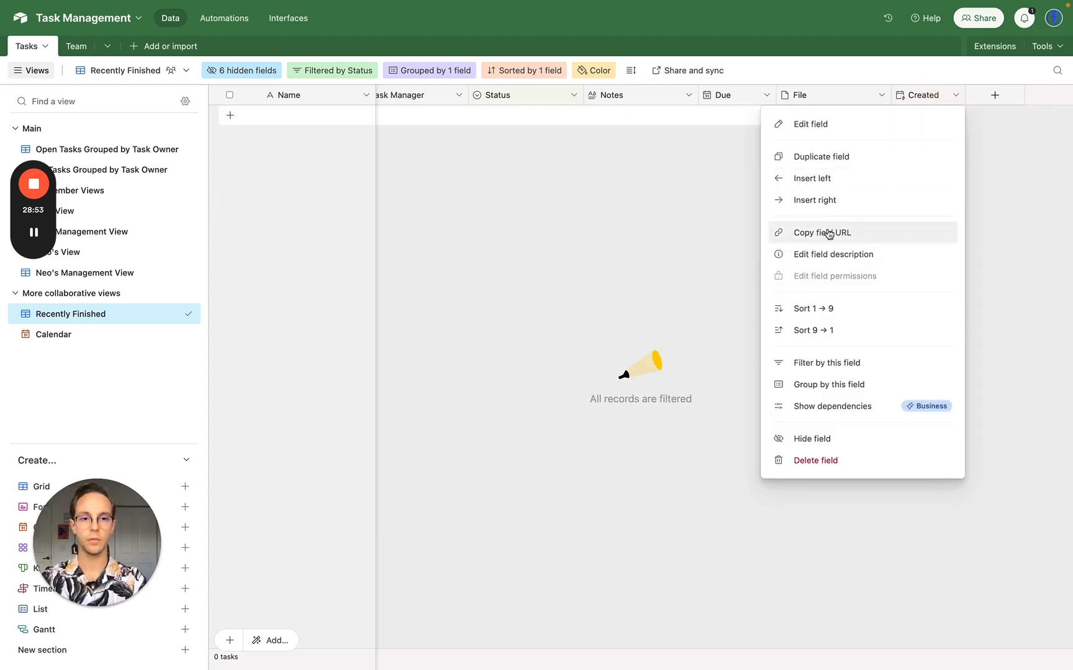
left_click(816, 158)
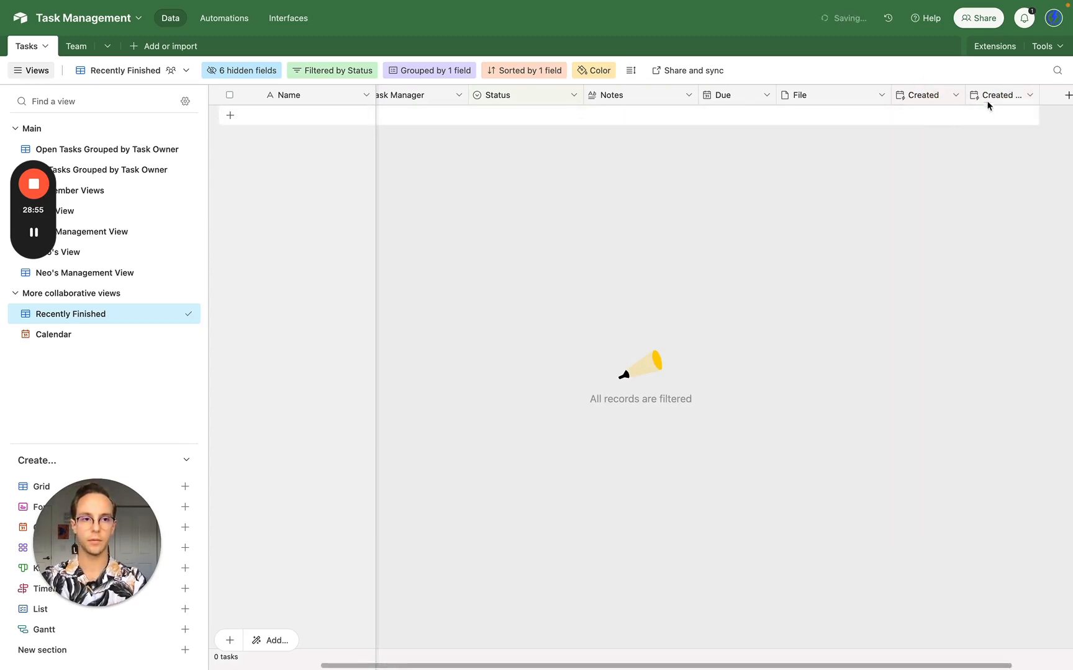
left_click(995, 100)
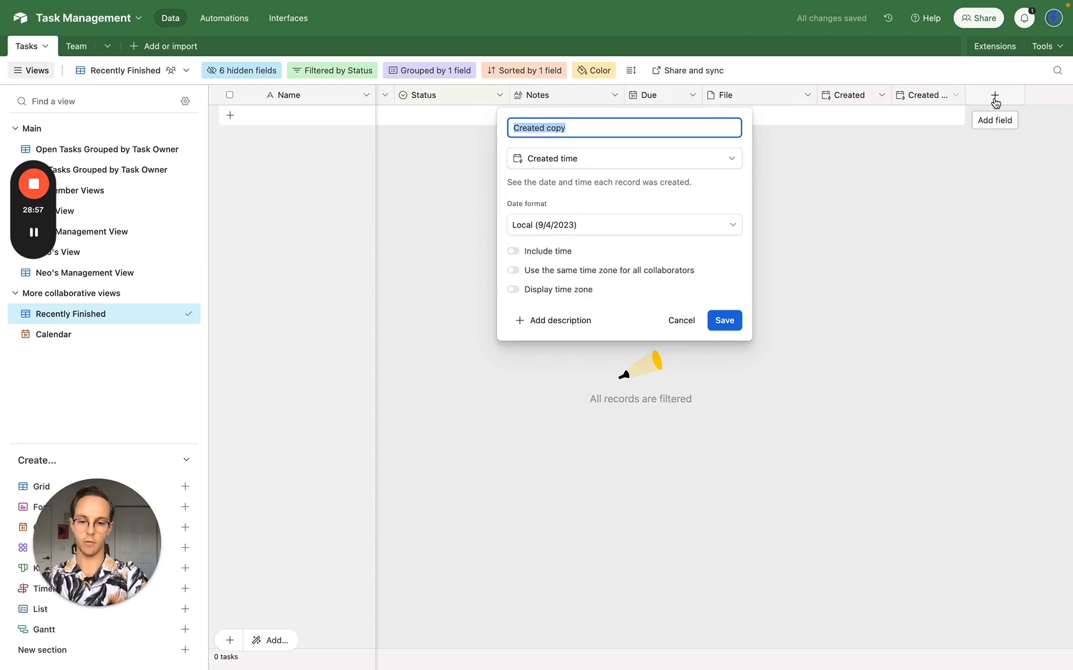
type("Last")
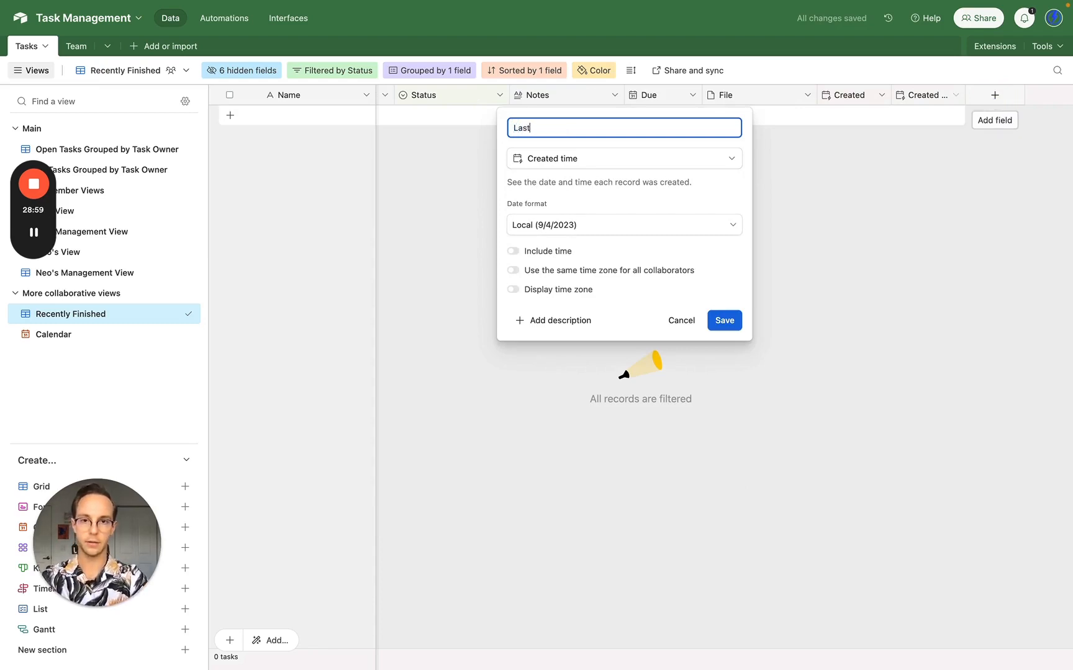
type(" Modifie")
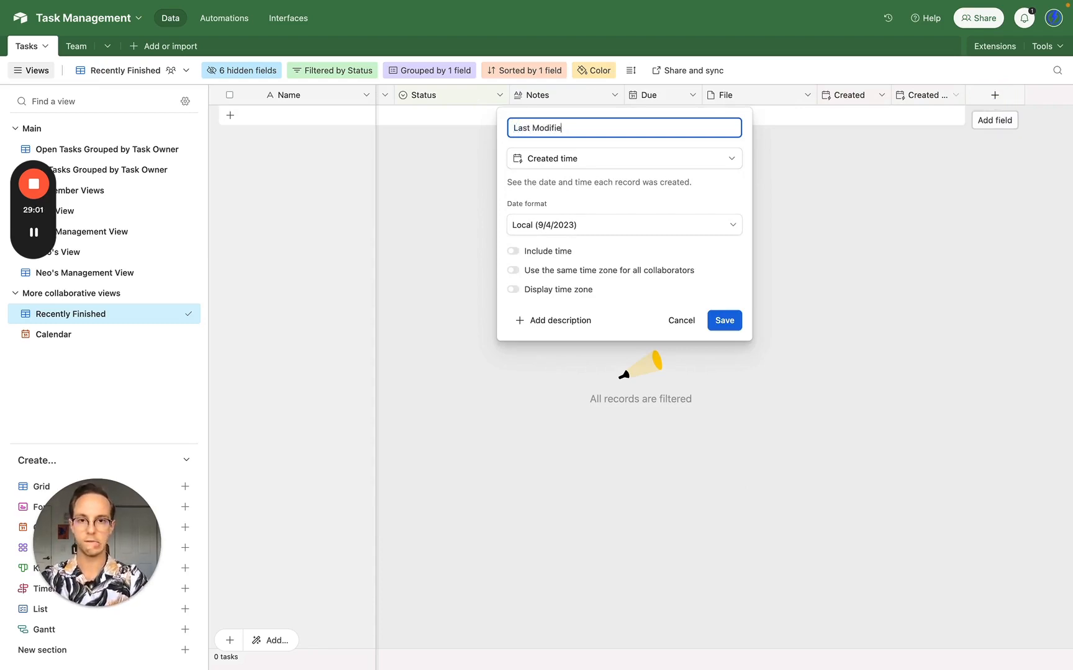
type("d")
left_click(705, 159)
type("mod")
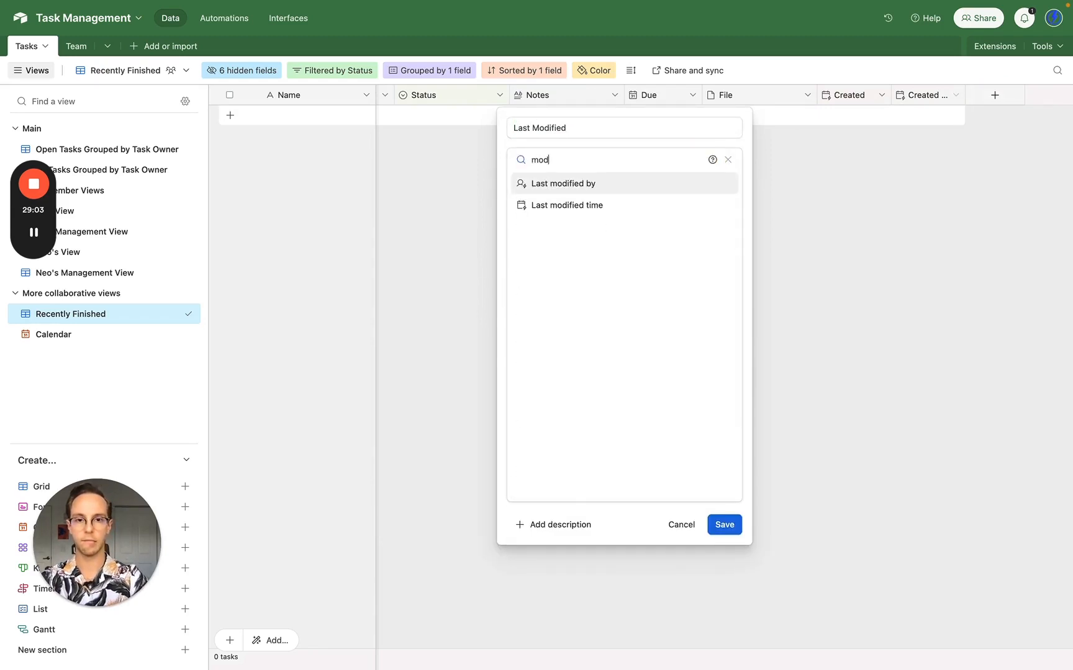
left_click(615, 206)
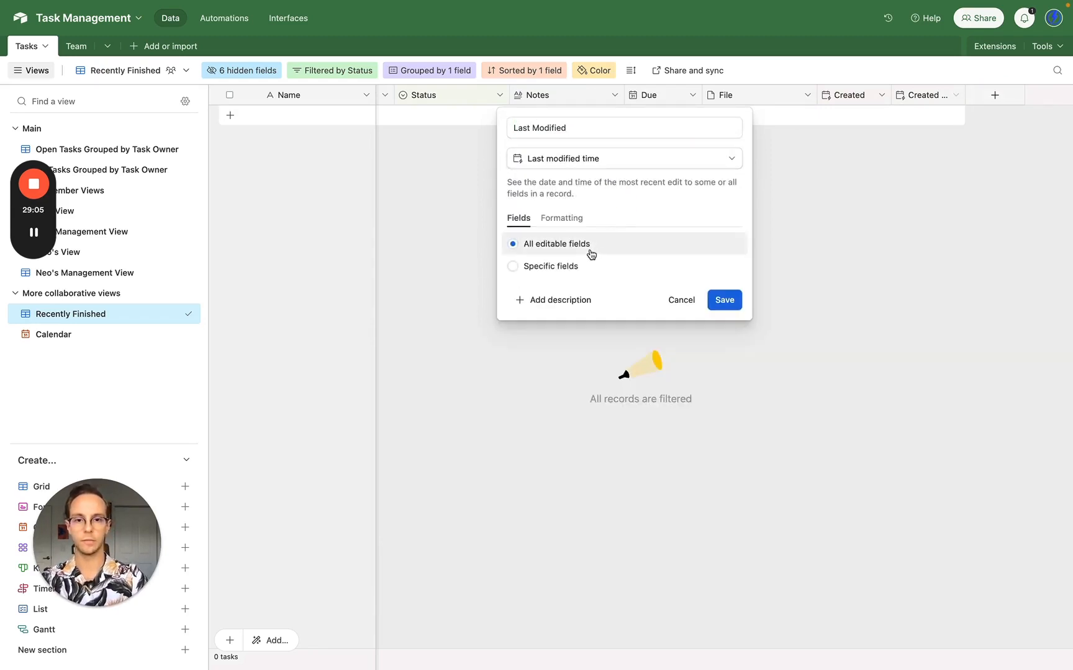
- Make Last Modified track only Status edits, save, and hide it from this view
left_click(576, 270)
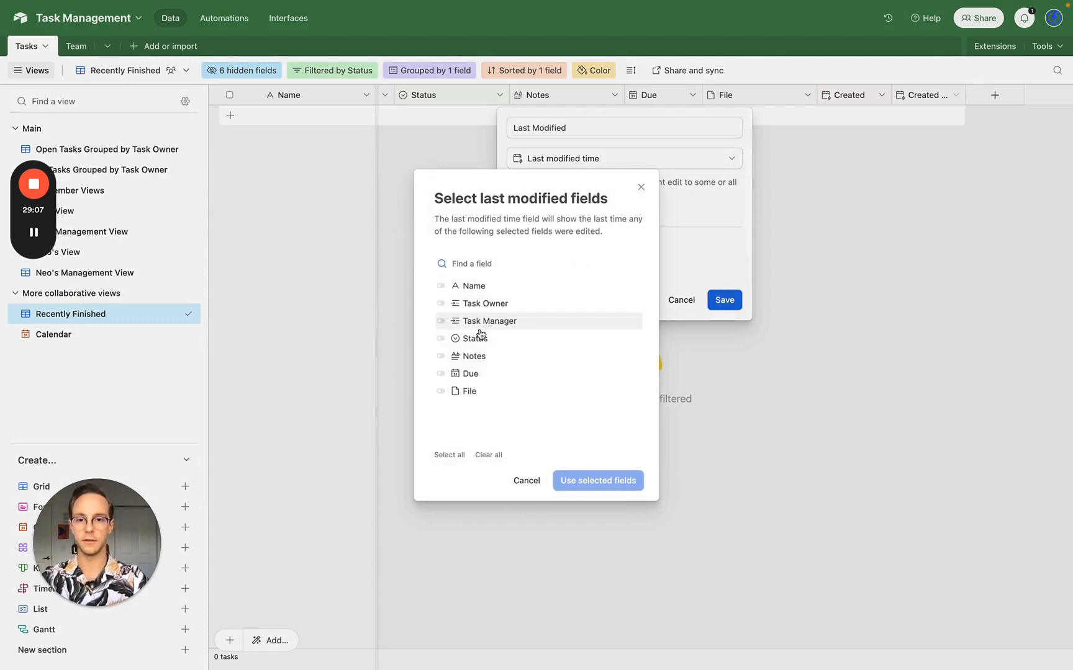
left_click(466, 343)
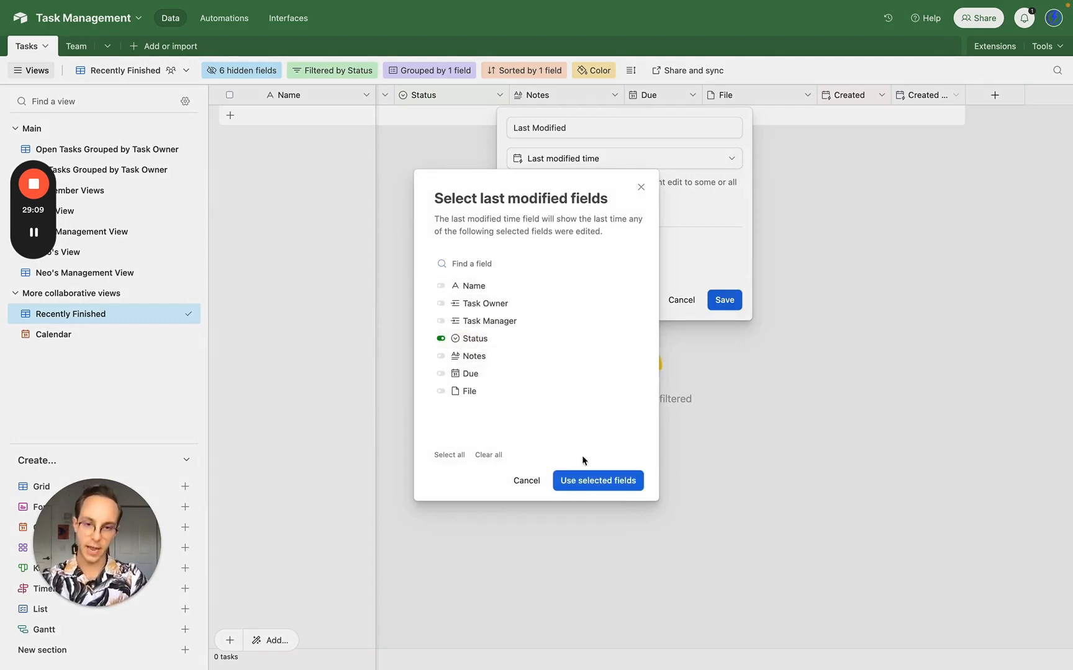
left_click(616, 483)
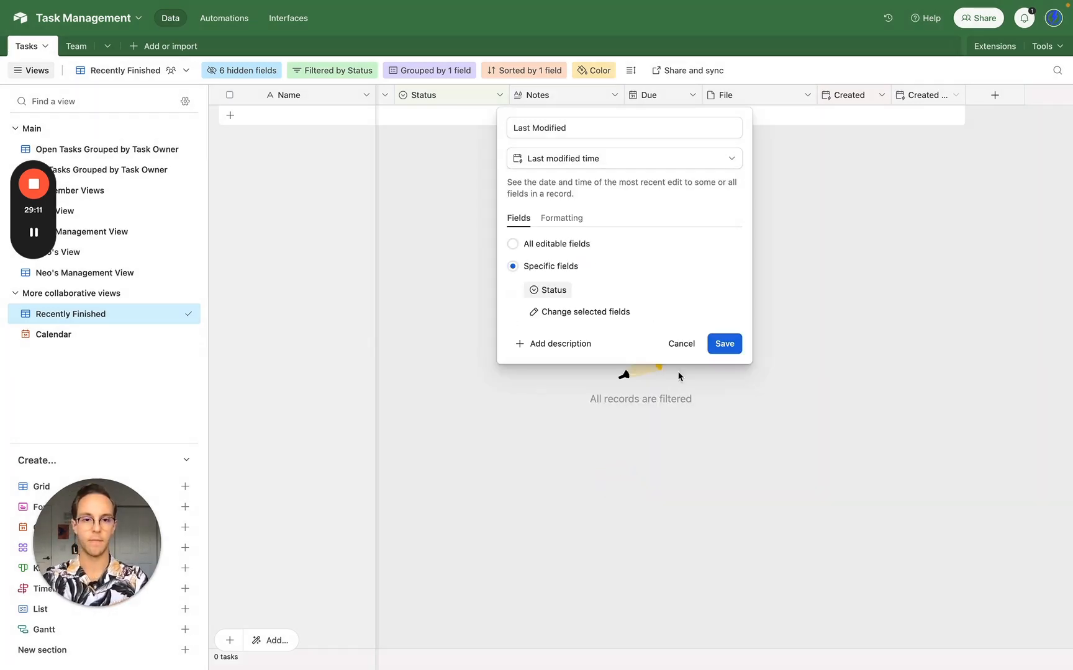
left_click(728, 342)
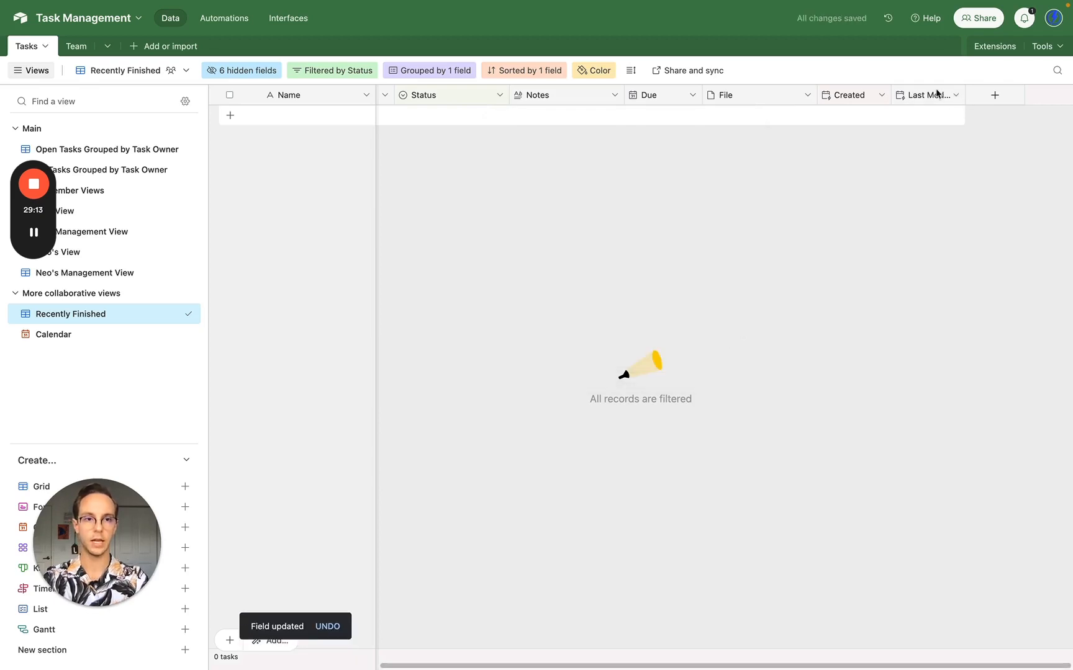
left_click(935, 97)
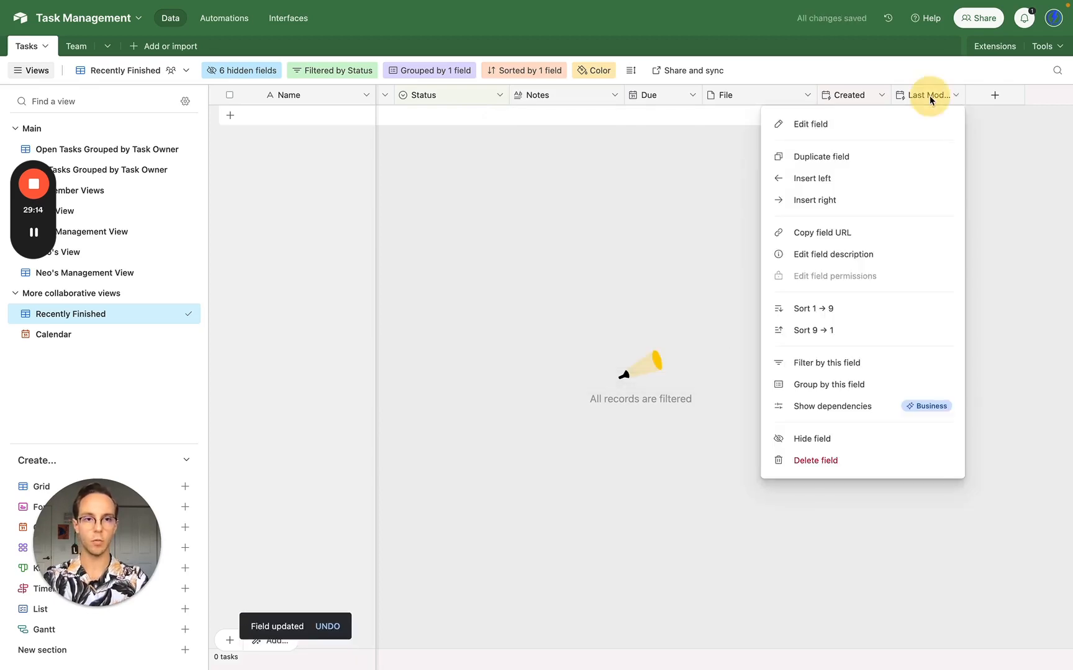
left_click(820, 437)
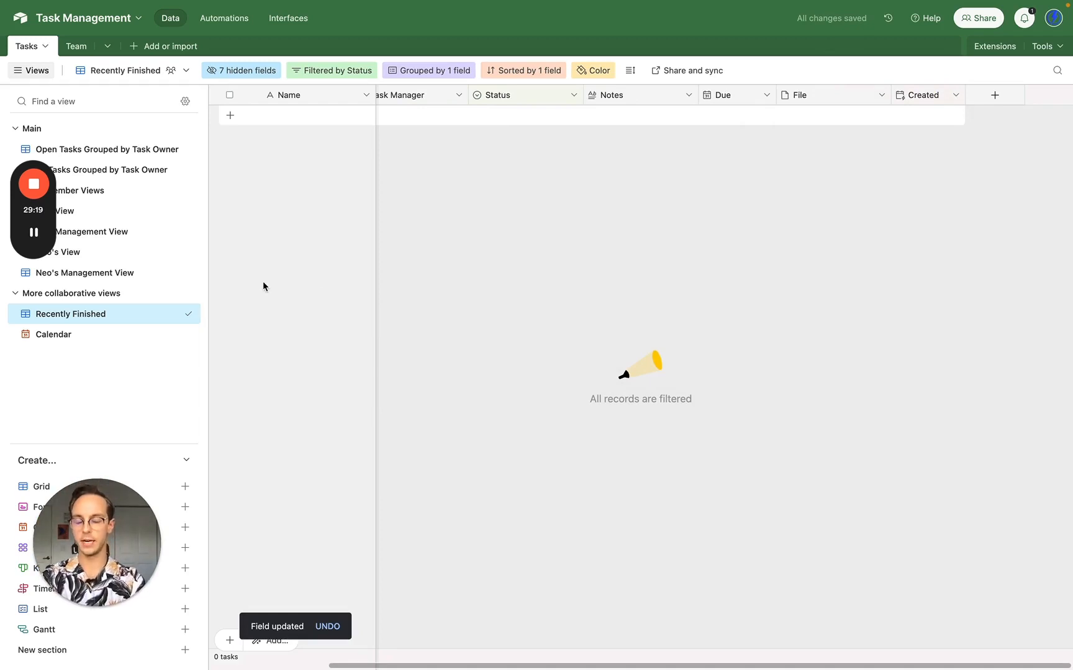
- Add a filter condition: Last Modified is within the past 5 days
left_click(313, 70)
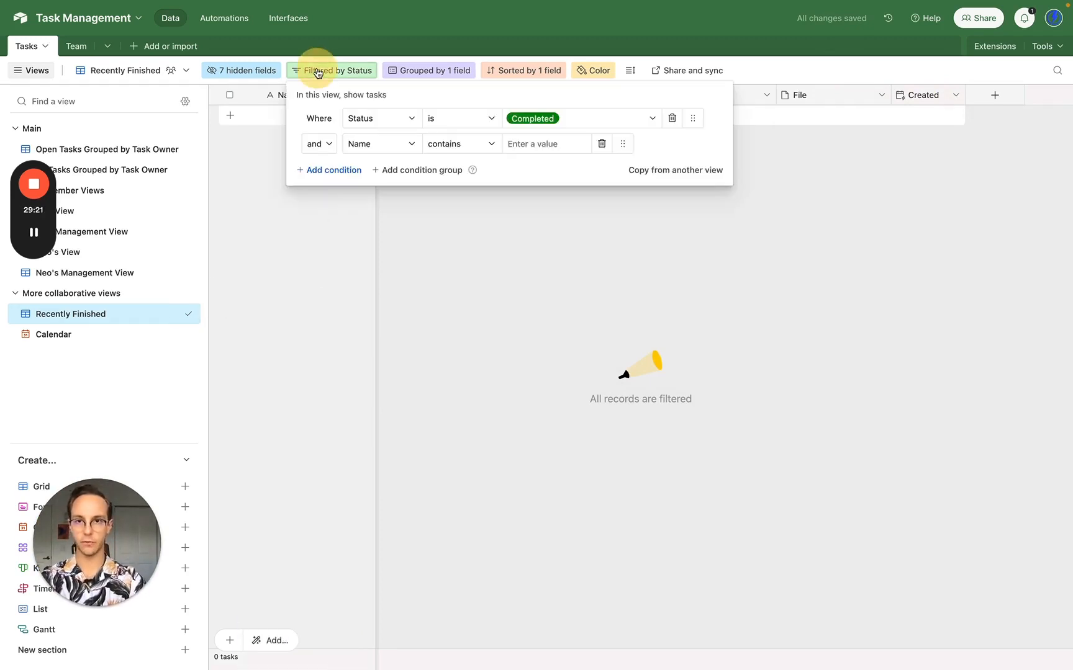
left_click(379, 152)
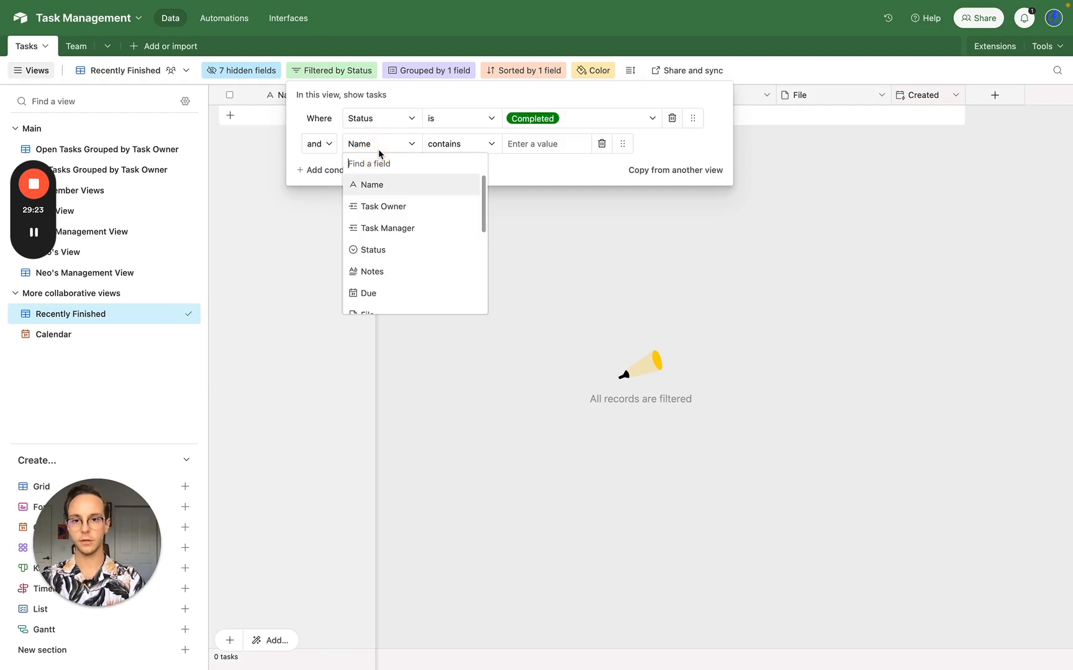
type("m")
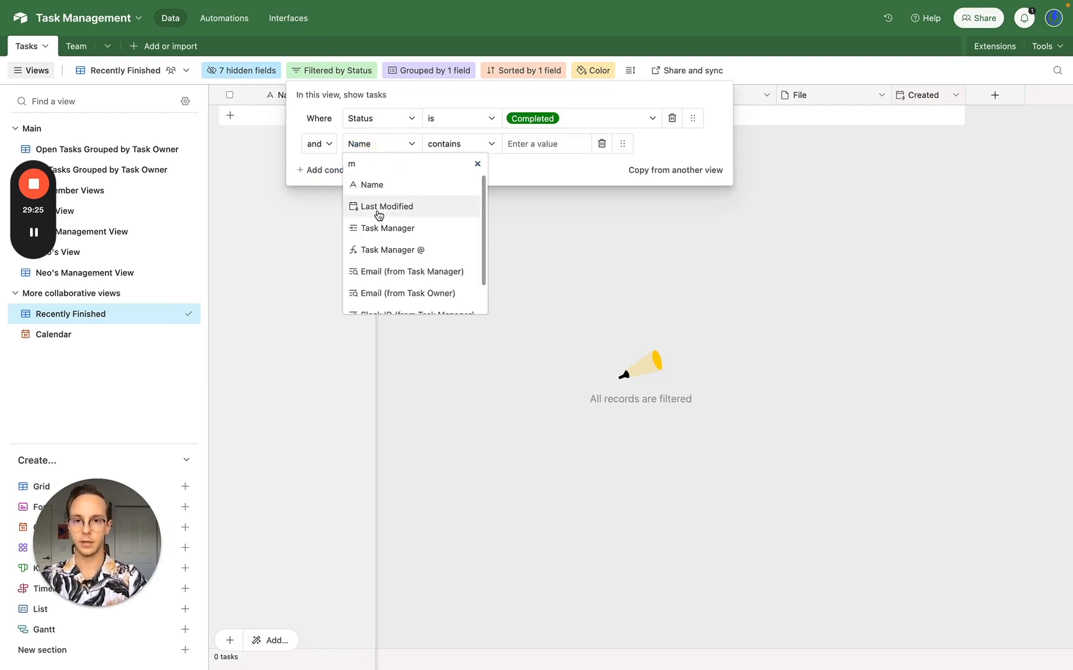
left_click(407, 207)
left_click(487, 145)
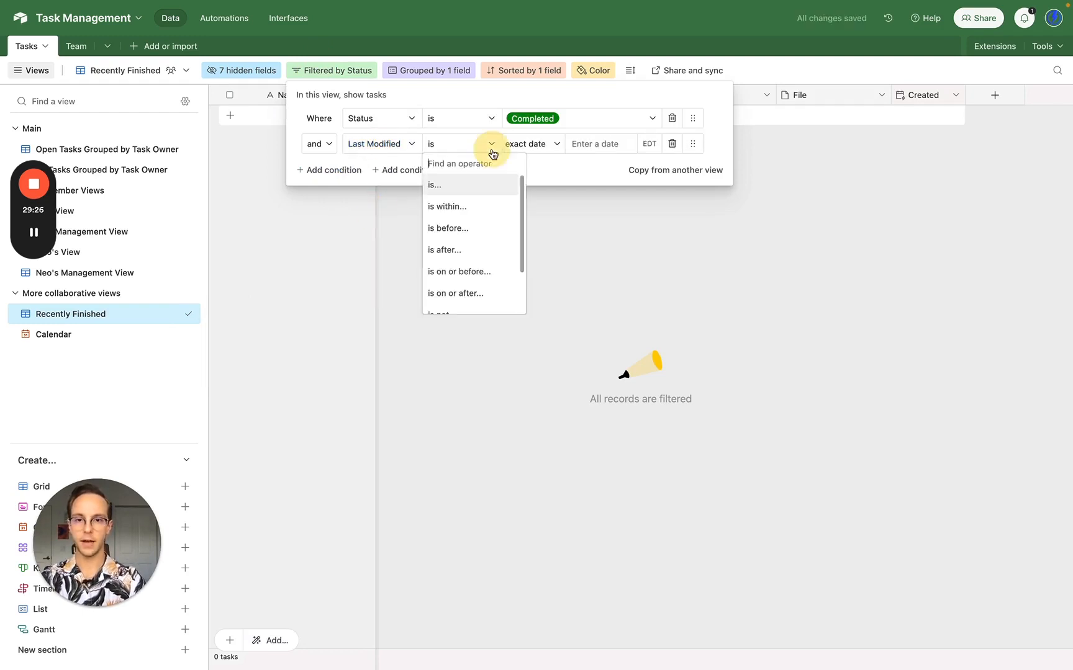
left_click(478, 212)
left_click(591, 146)
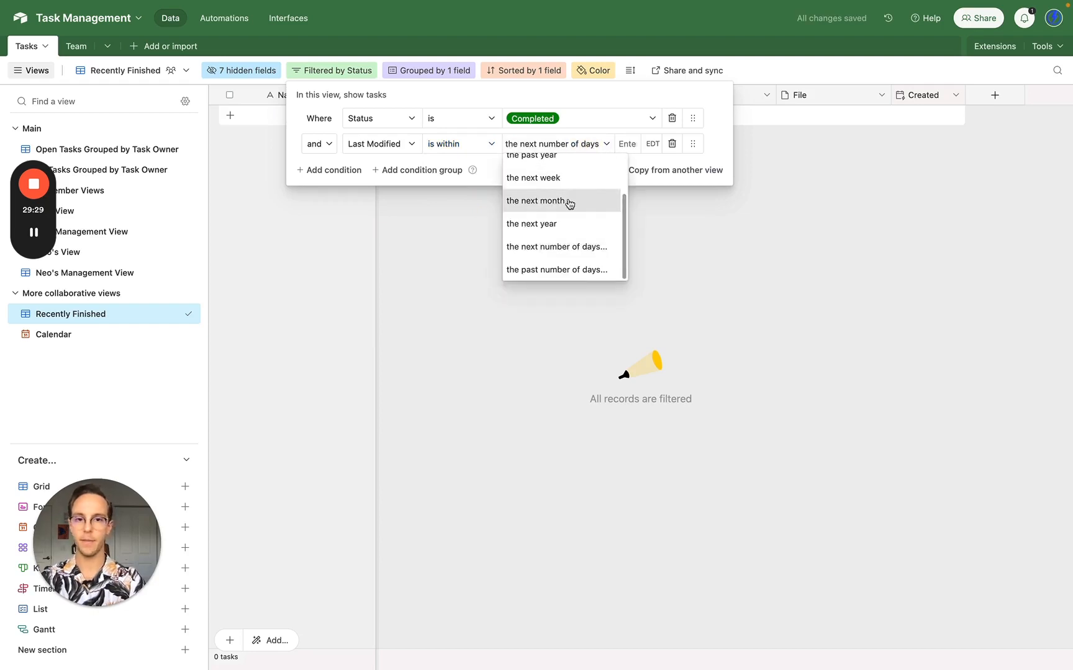
left_click(559, 247)
left_click(628, 145)
type("5")
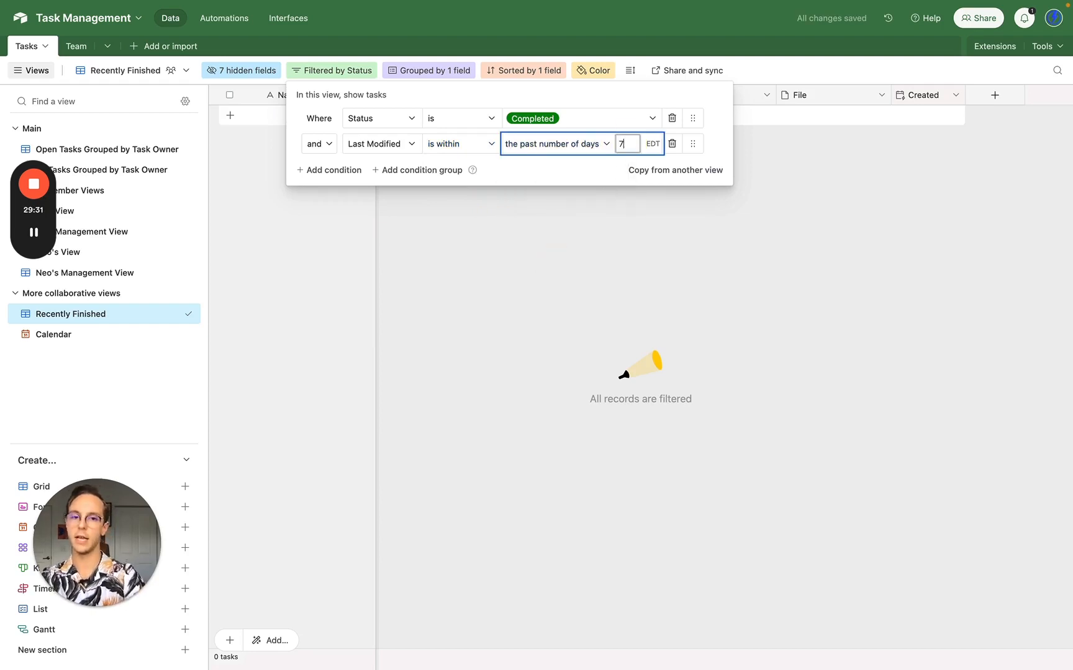
left_click(656, 278)
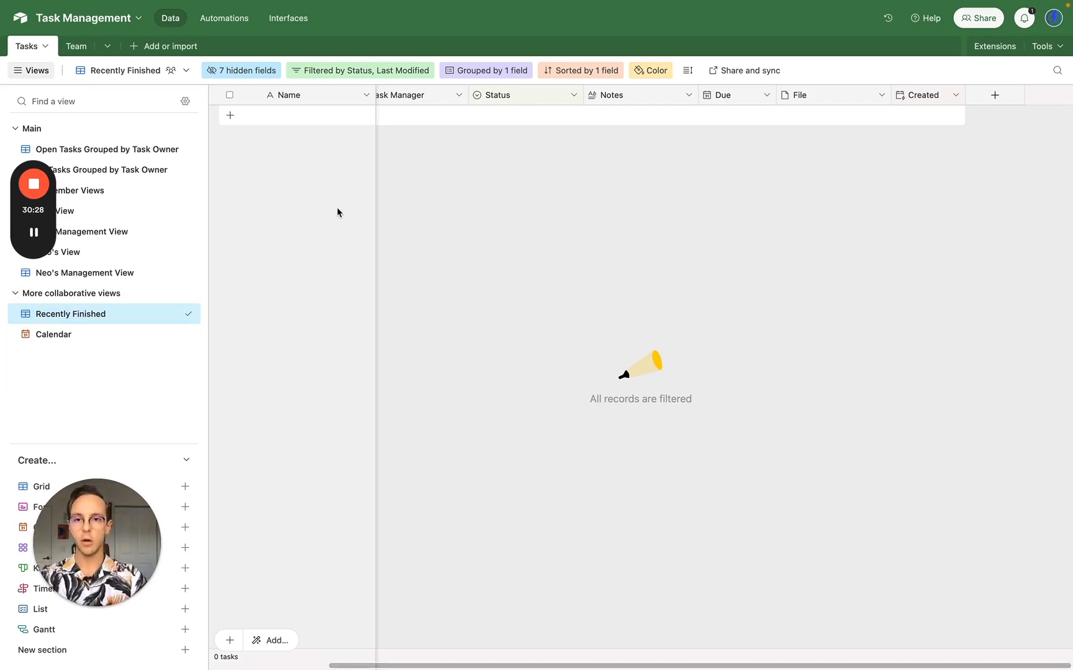
scroll(466, 210, "left", 4)
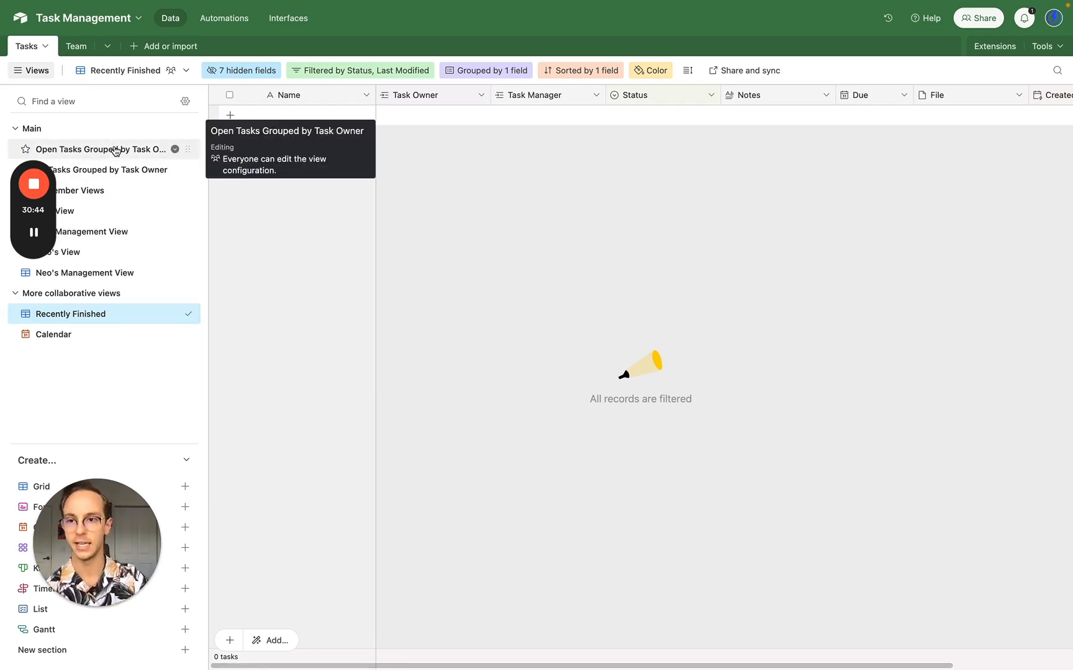
- Add a task named 'NPC task 1' under the first owner in Open Tasks Grouped by Task Owner
left_click(115, 150)
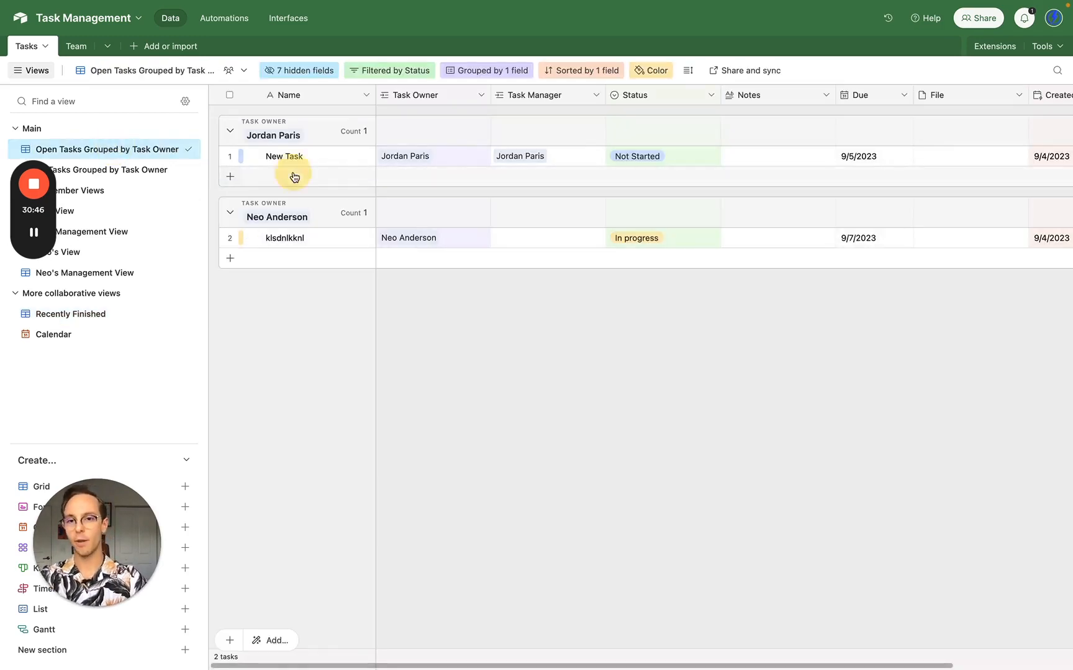
left_click(294, 177)
type("klcsnklsc")
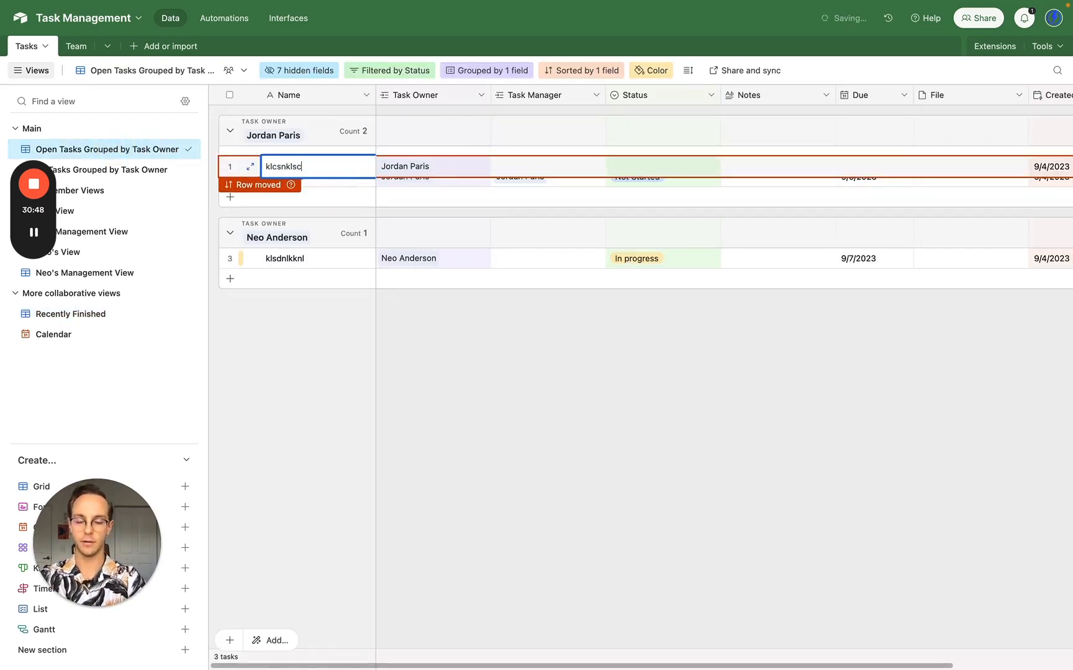
key("super+a")
type("NPC ta")
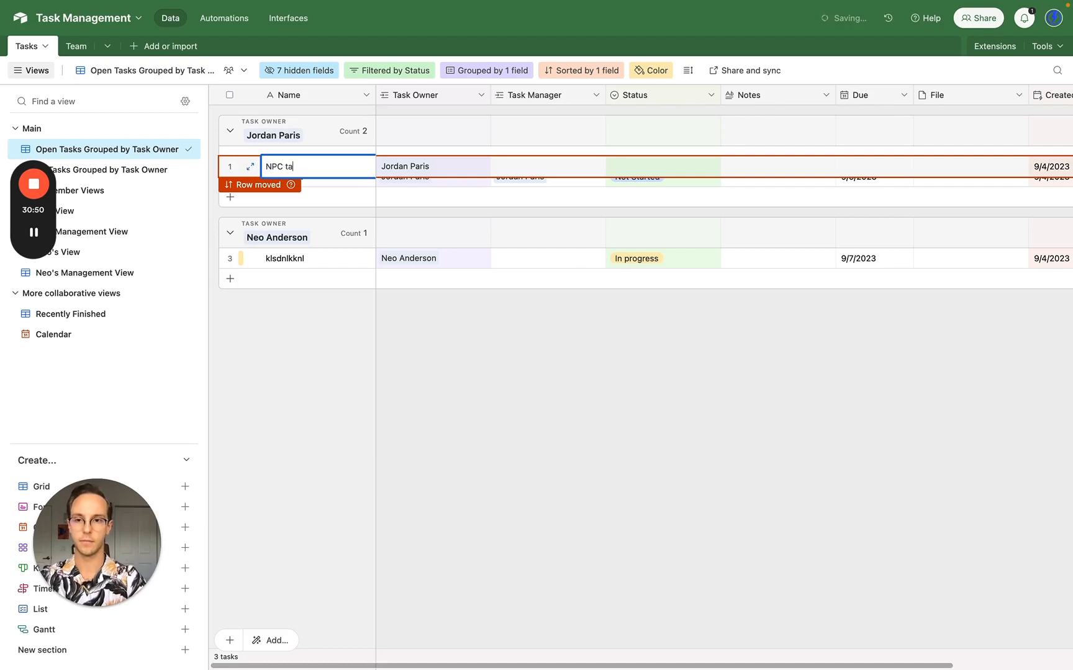
left_click(663, 386)
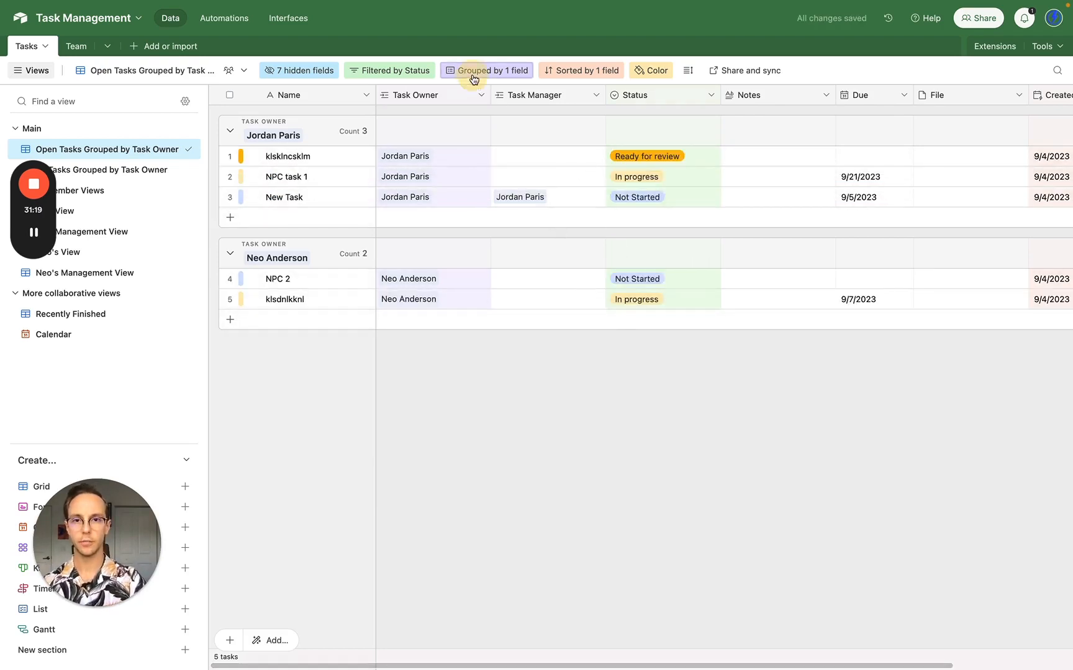
- Add a Status subgroup to the grouping, then remove it again
left_click(478, 72)
left_click(494, 149)
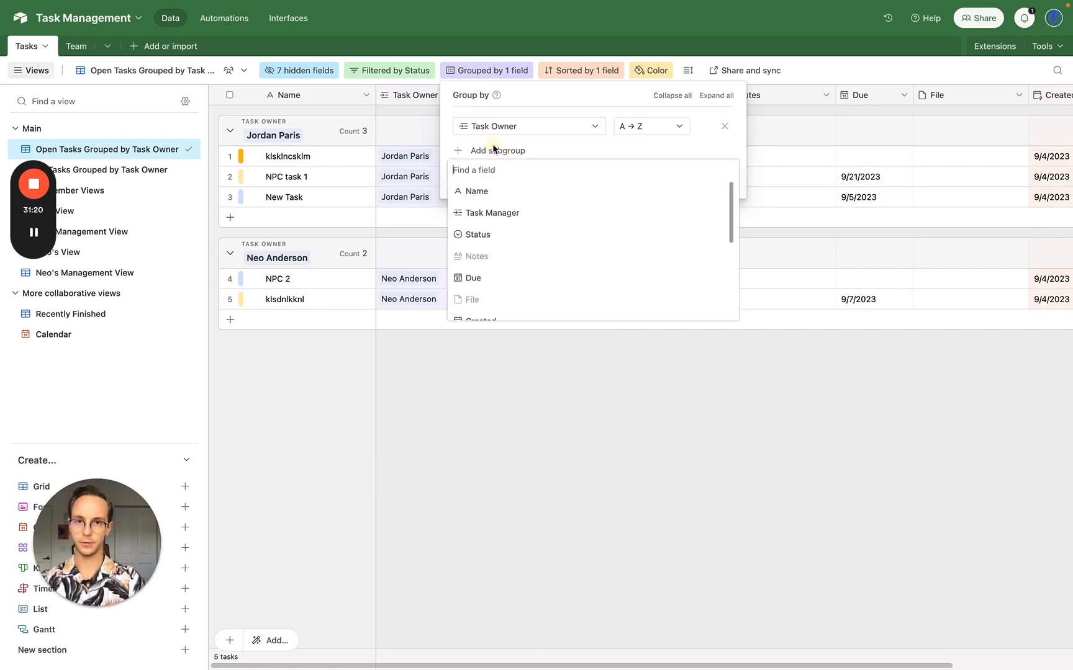
left_click(506, 234)
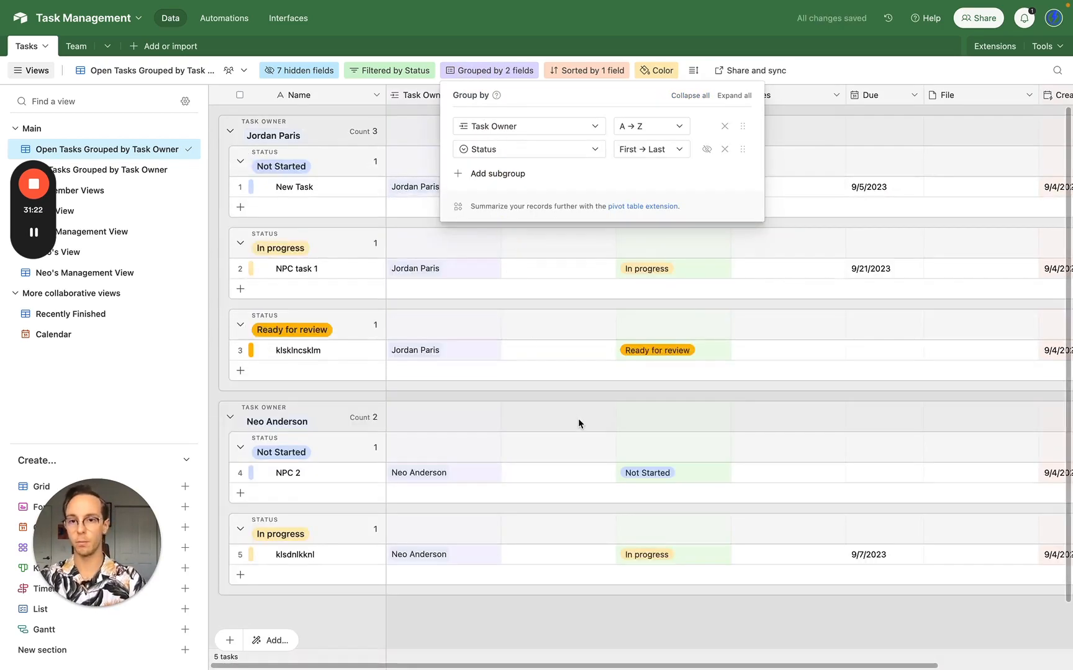
left_click(579, 420)
scroll(579, 424, "down", 2)
scroll(579, 424, "up", 2)
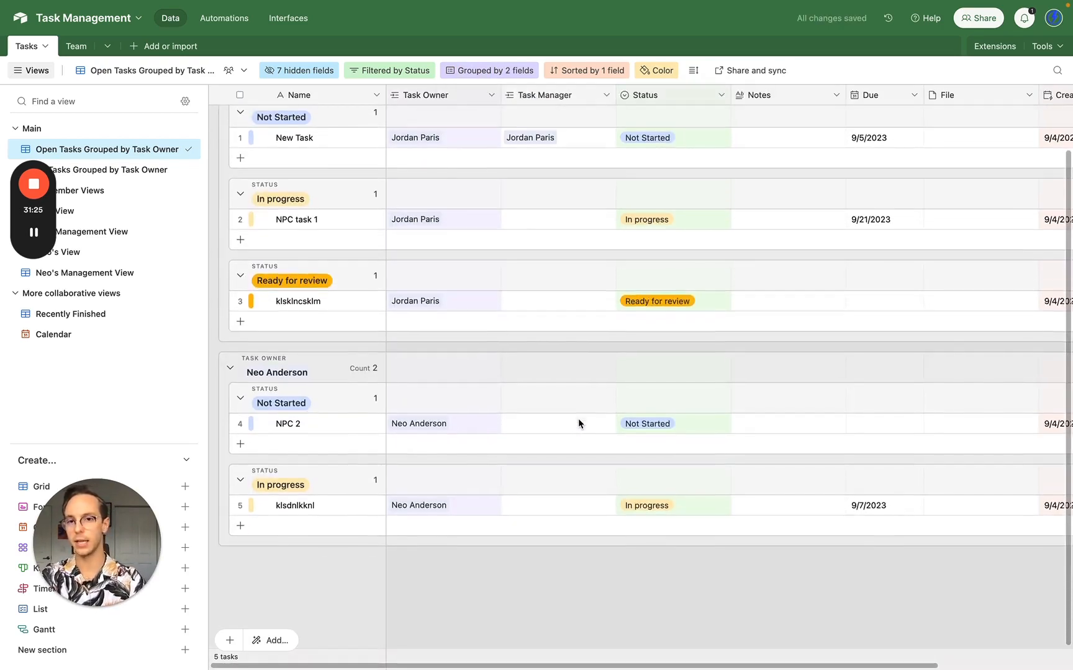
left_click(493, 72)
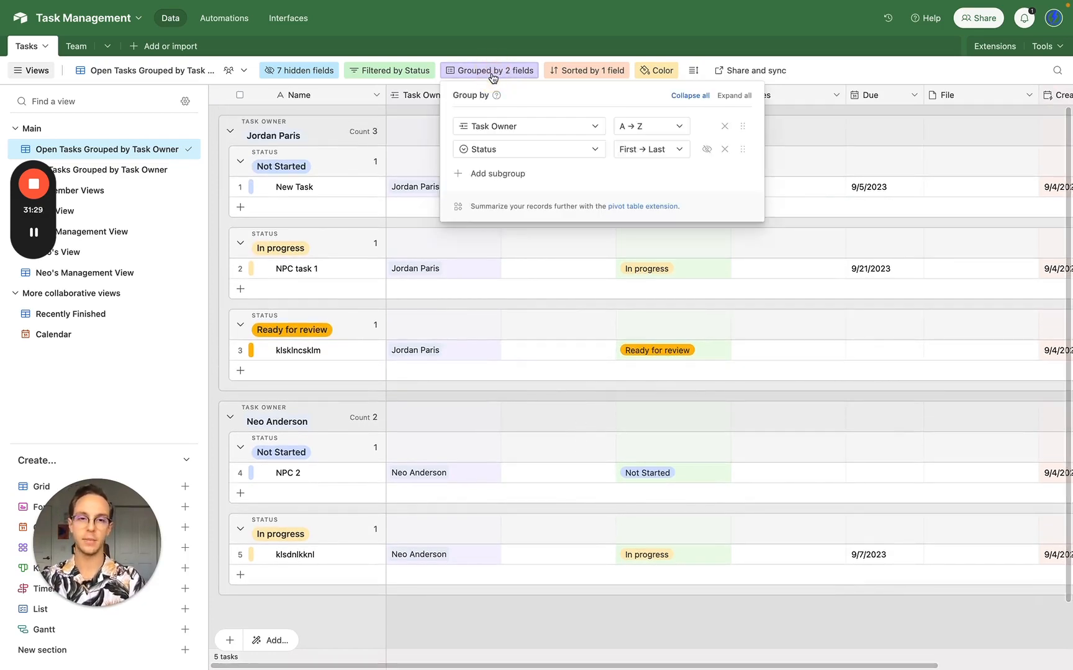
left_click(724, 151)
left_click(583, 473)
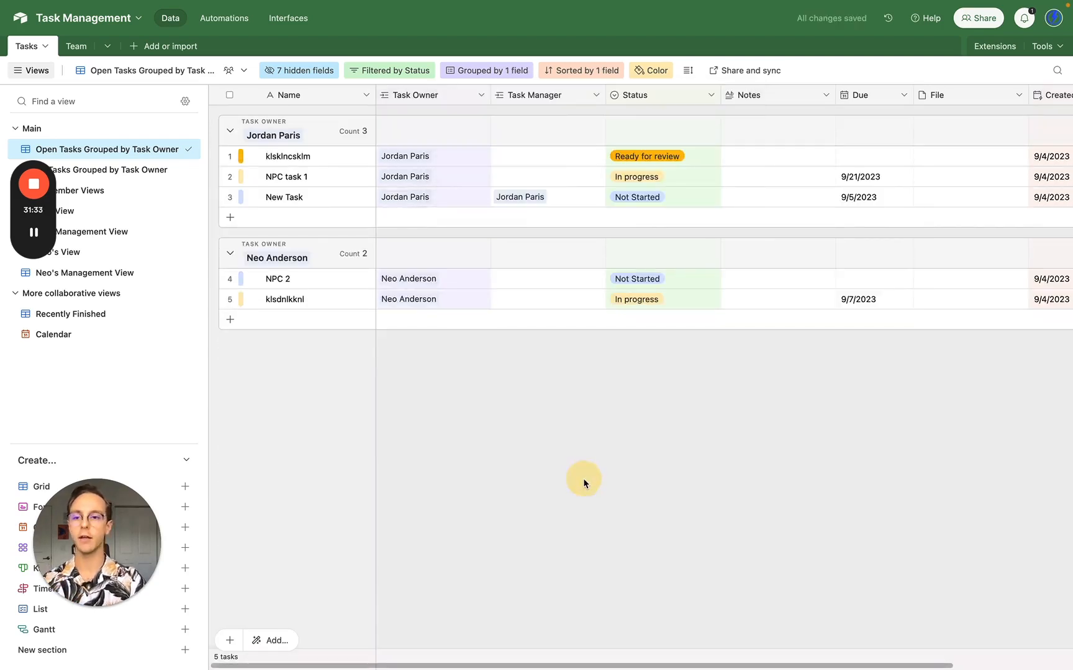
left_click(139, 214)
- Switch between the other member's board, JP's View and the open-tasks view, ending on JP's View
left_click(132, 252)
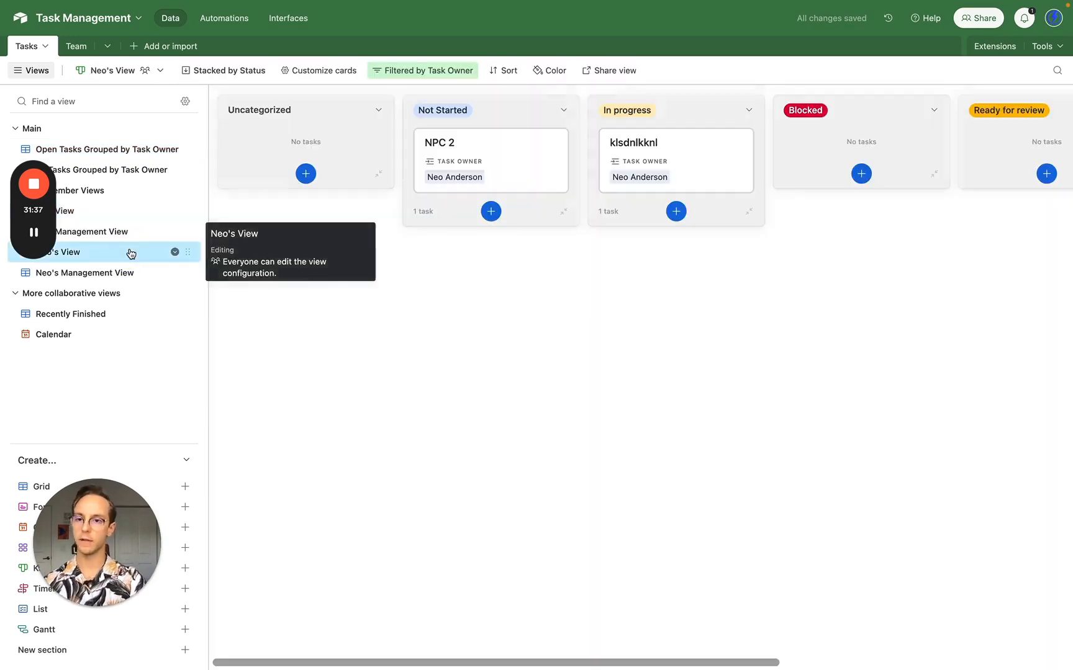
left_click(143, 214)
left_click(144, 152)
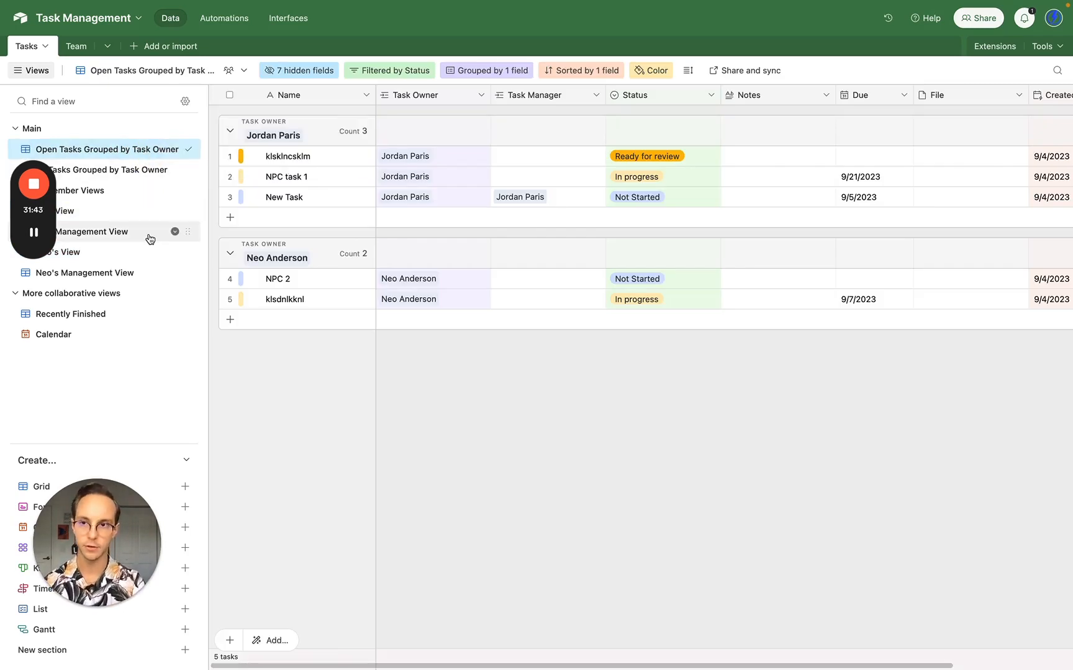
left_click(126, 214)
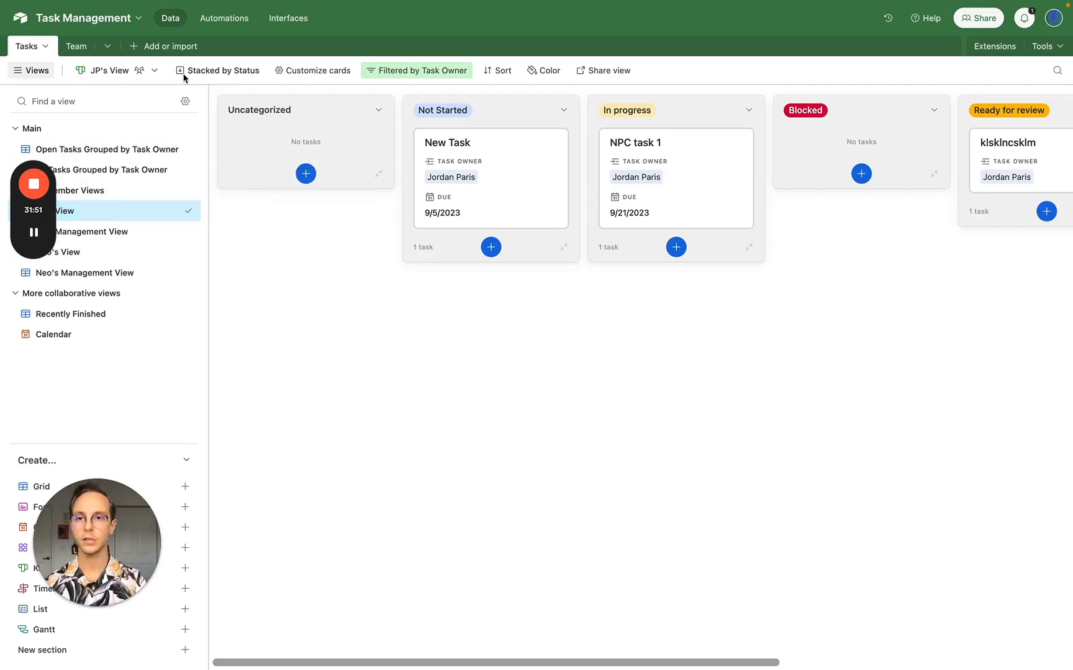
- Look through the Automations trigger list without choosing one, then return to the data
left_click(227, 20)
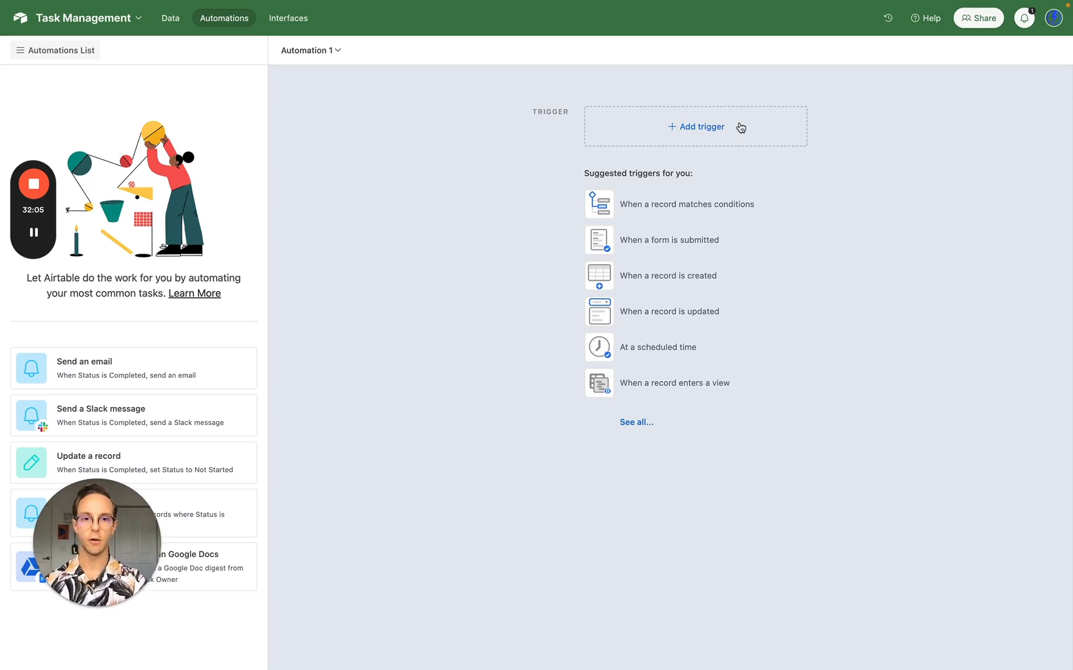
left_click(688, 136)
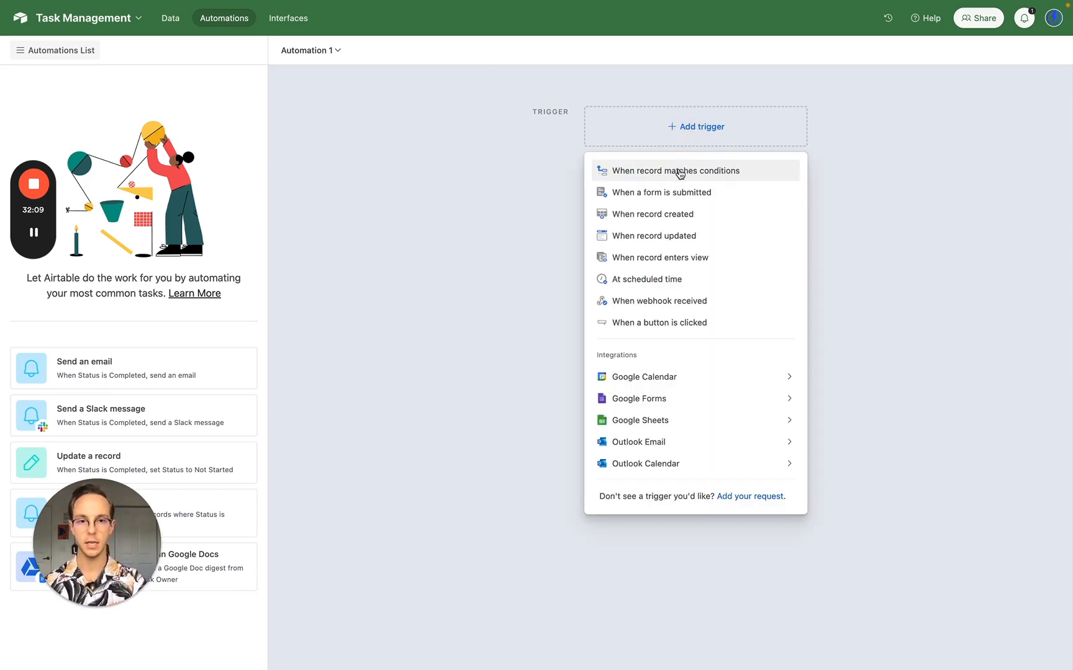
left_click(492, 128)
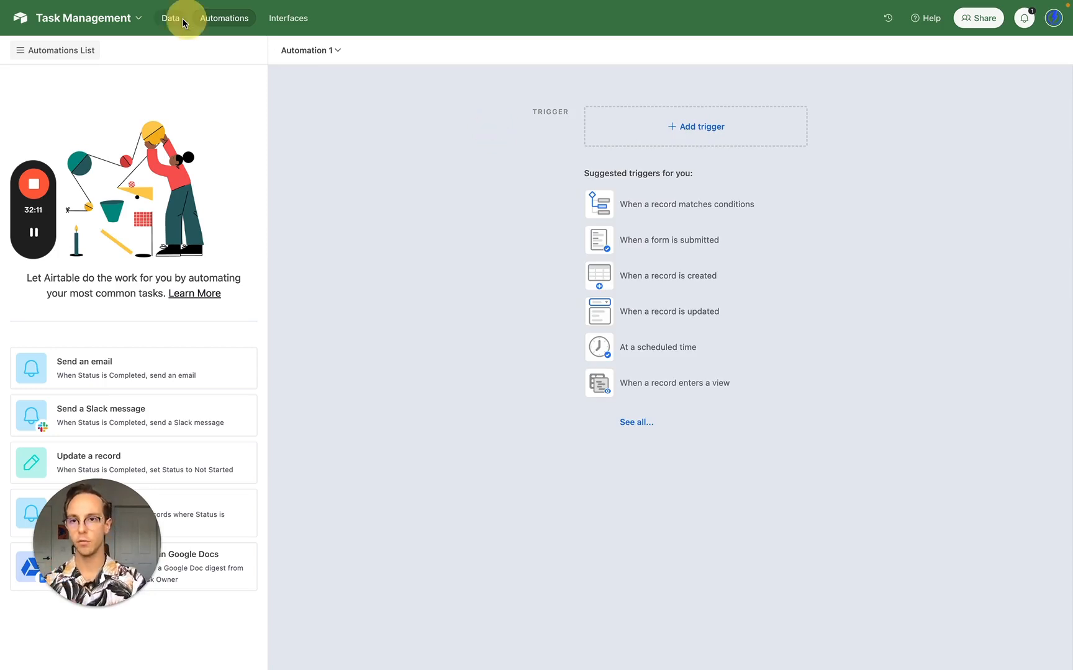
left_click(184, 24)
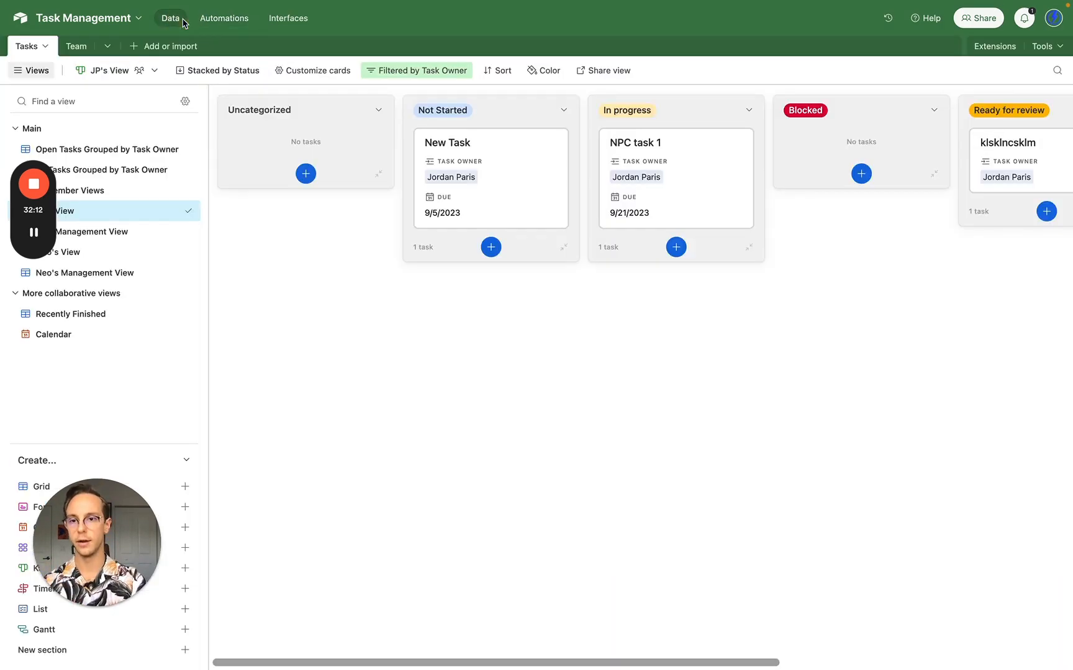
- Create a form view named 'New Task Form' and move it near the top of the views list
left_click(186, 513)
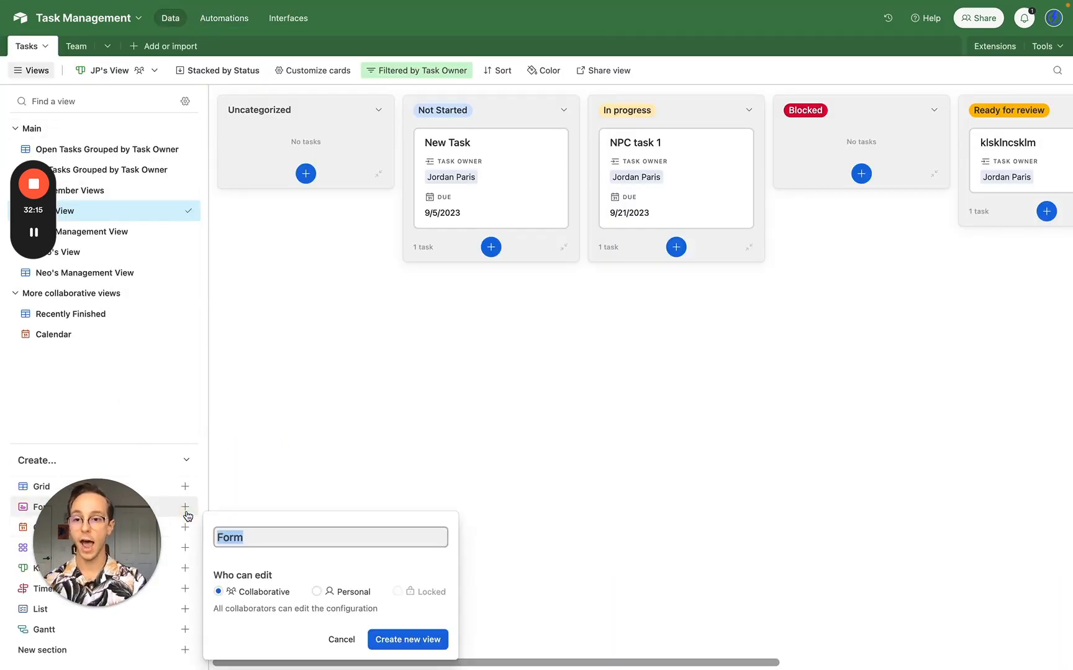
type("New")
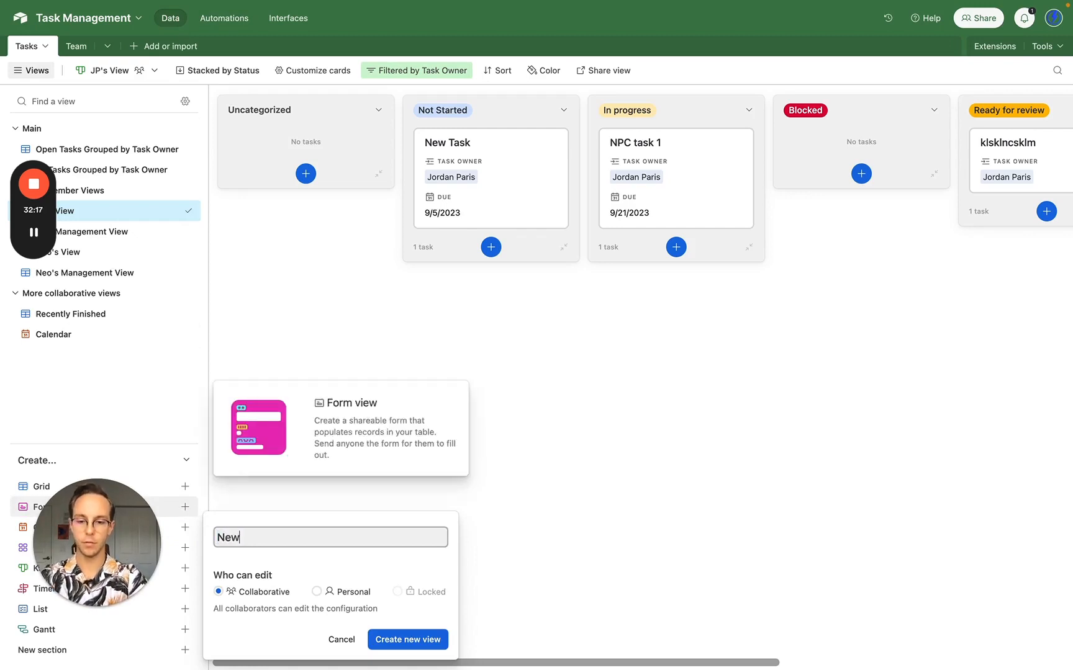
type(" Task Form")
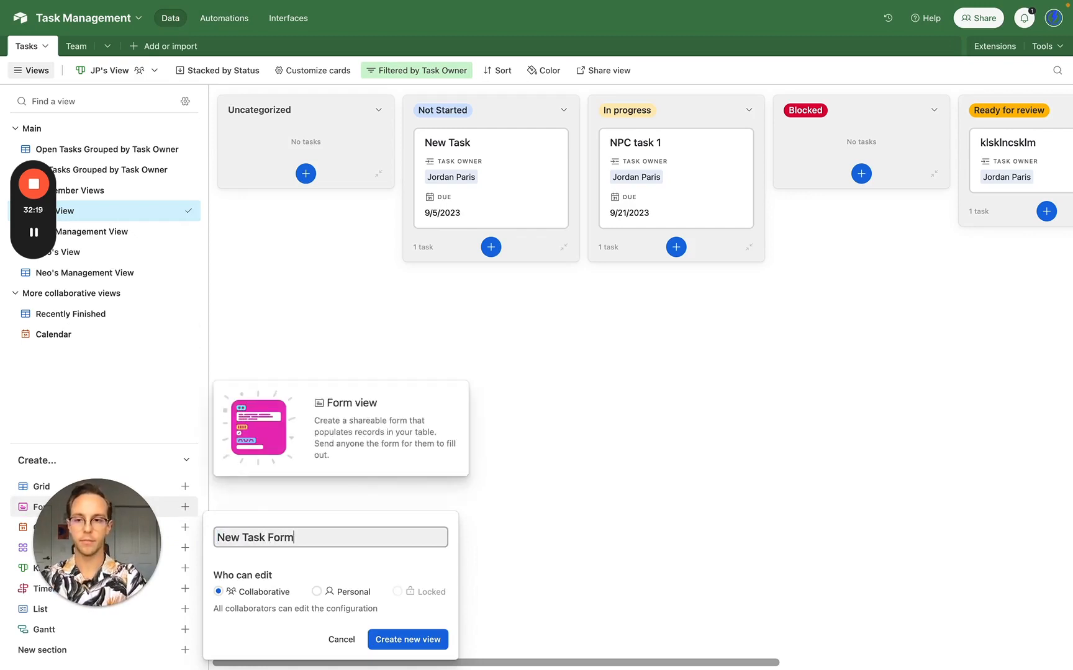
key("Return")
left_click_drag(186, 354, 183, 159)
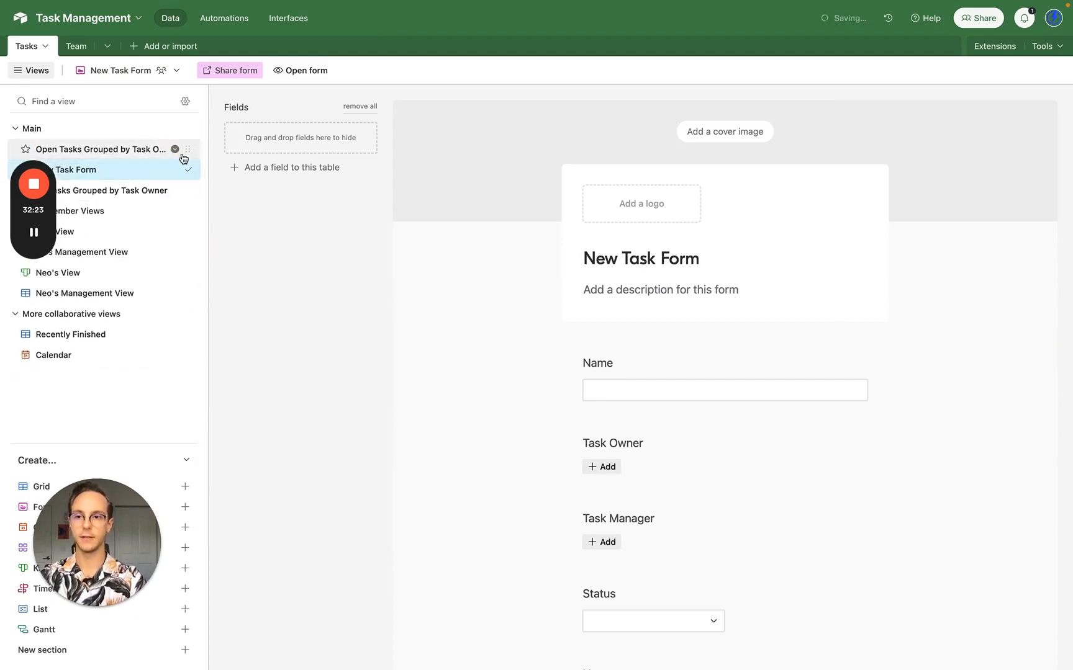
- Upload the ZEUS logo to the form
left_click(652, 210)
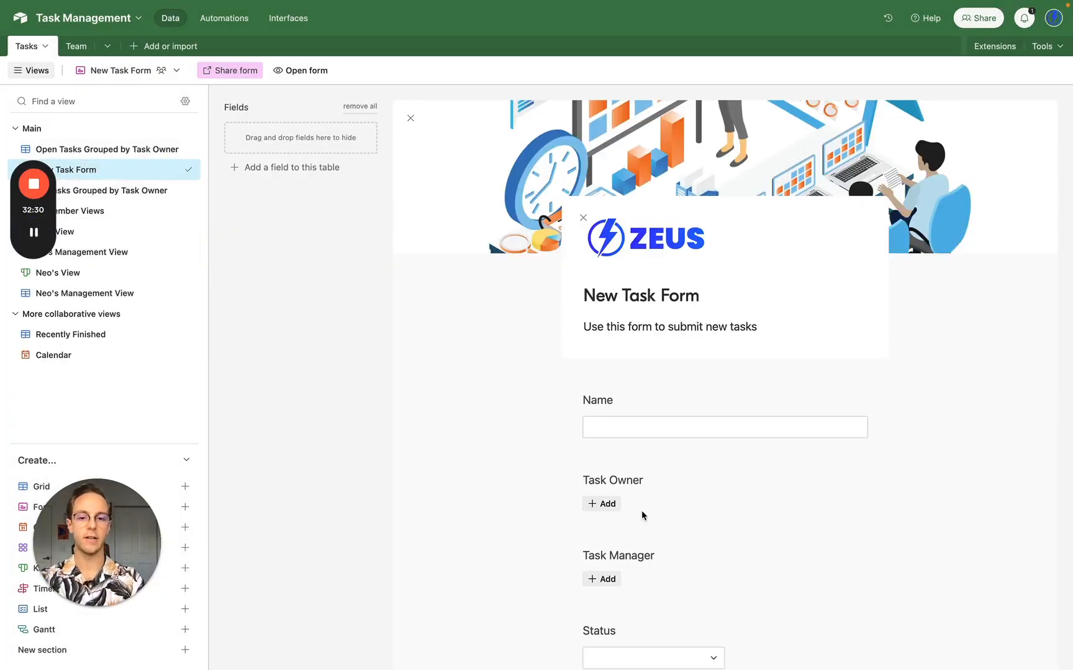
scroll(641, 510, "down", 2)
scroll(641, 510, "up", 2)
scroll(641, 511, "down", 1)
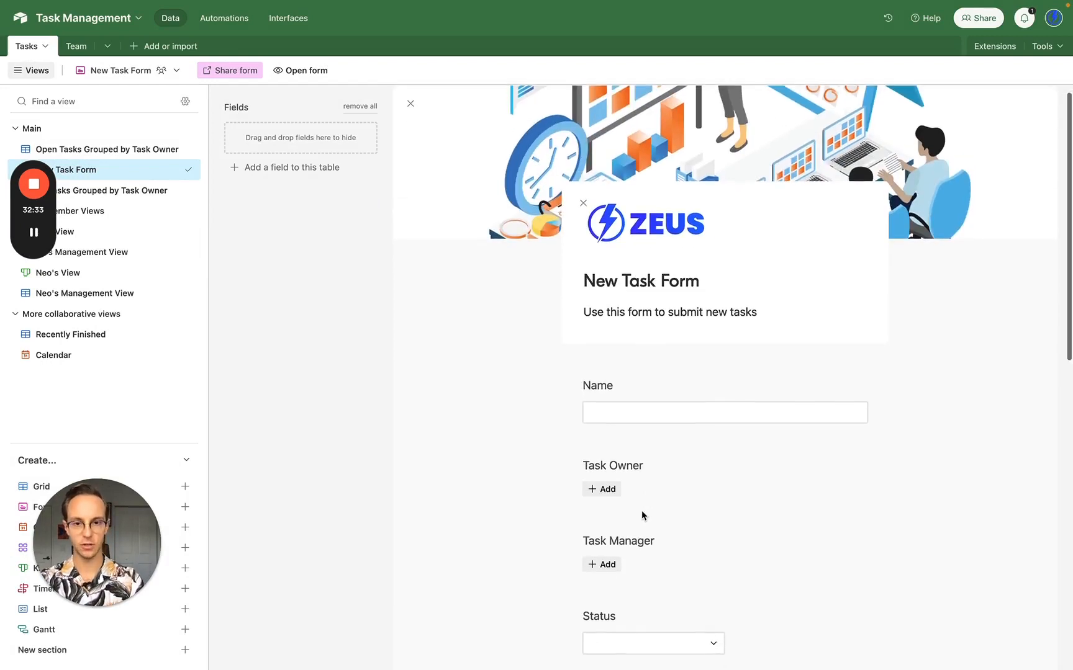
- Relabel the Name question as 'Task Name' and make Task Name and Task Owner required
left_click(618, 385)
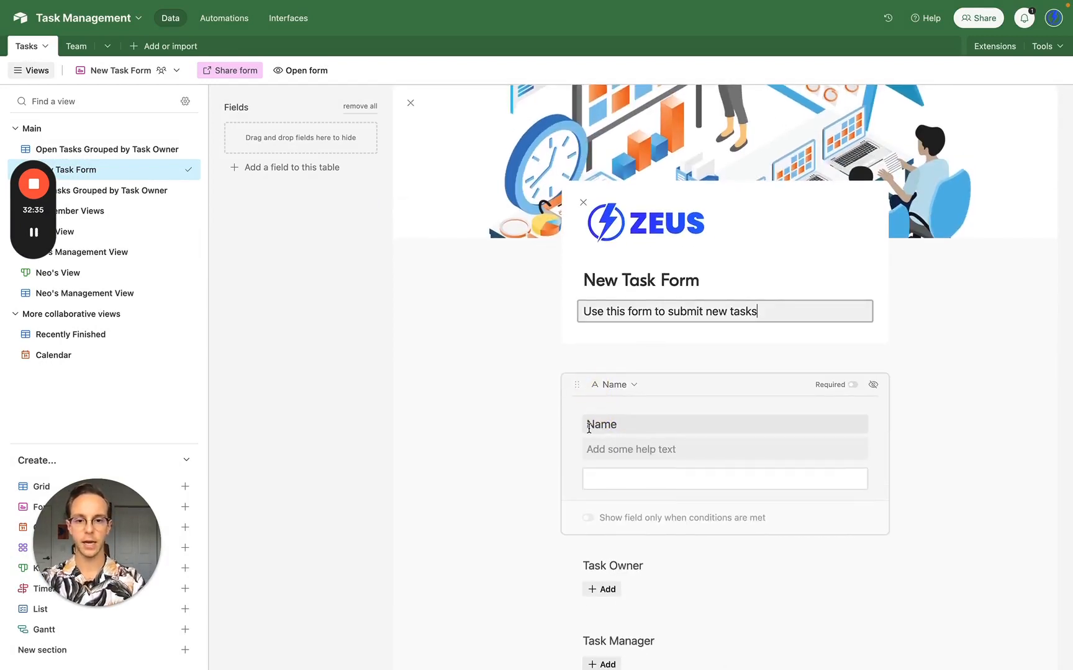
left_click(587, 425)
type("Task")
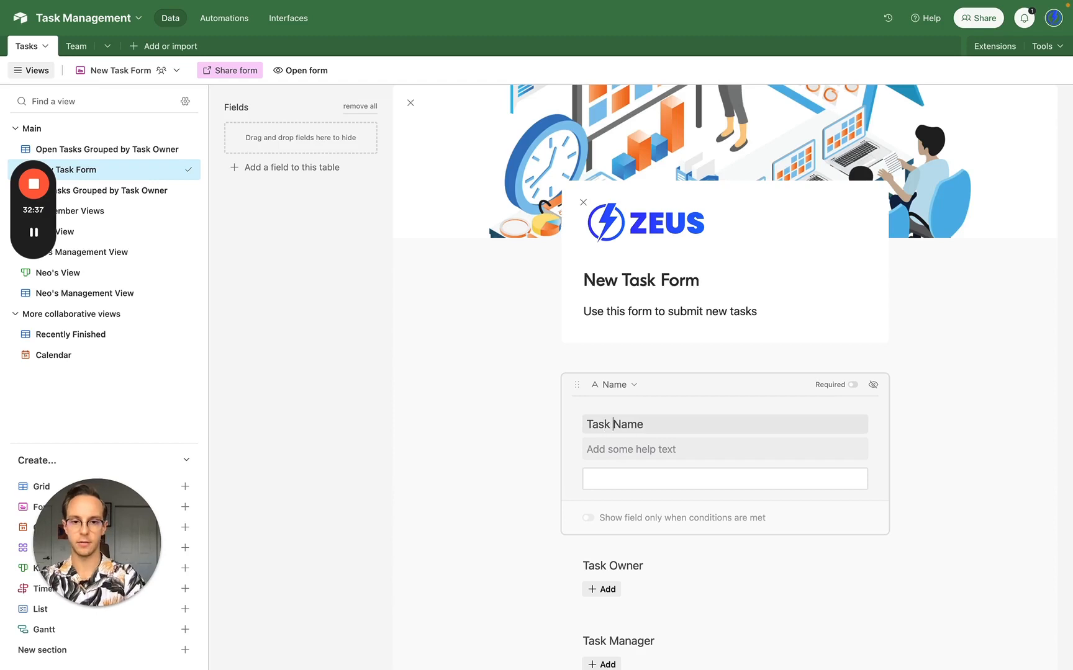
scroll(702, 503, "down", 3)
scroll(701, 503, "down", 2)
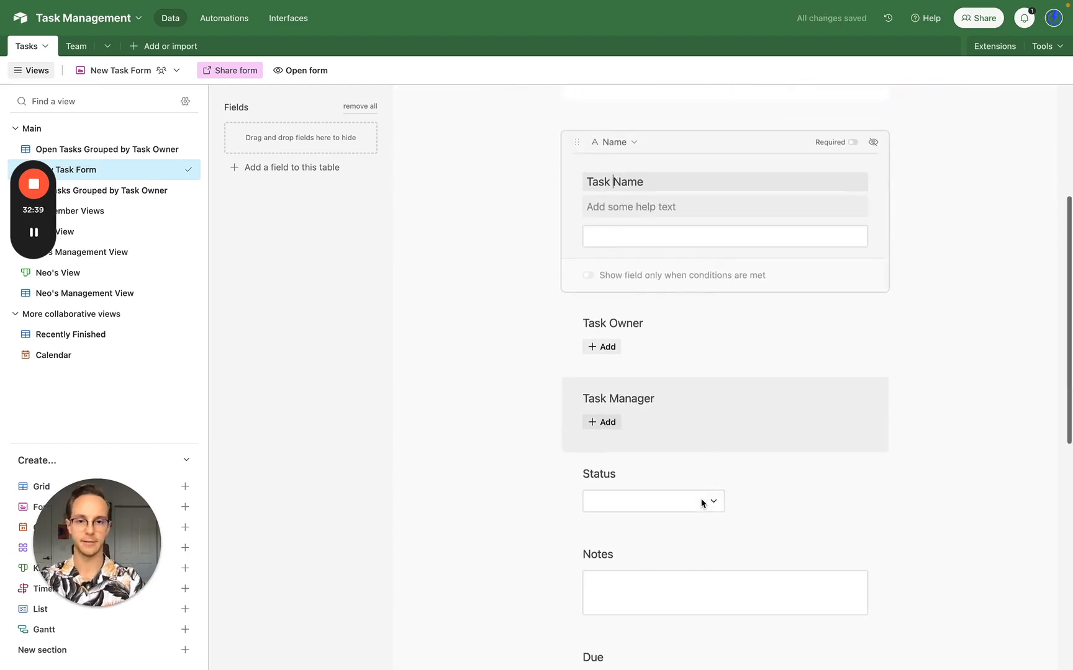
left_click(851, 139)
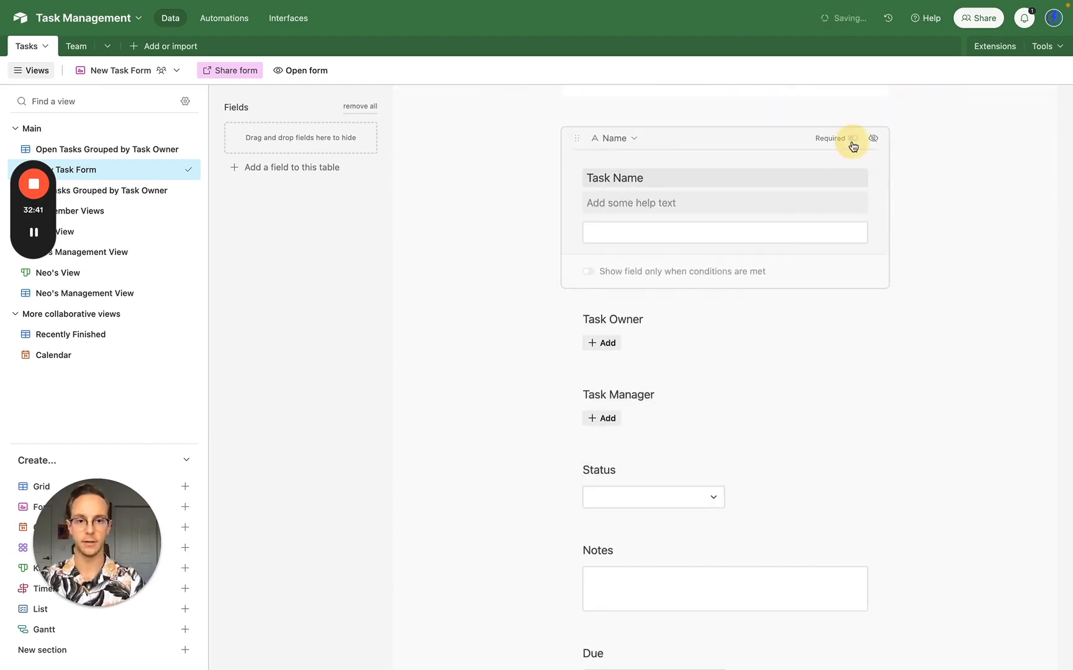
left_click(671, 328)
left_click(853, 218)
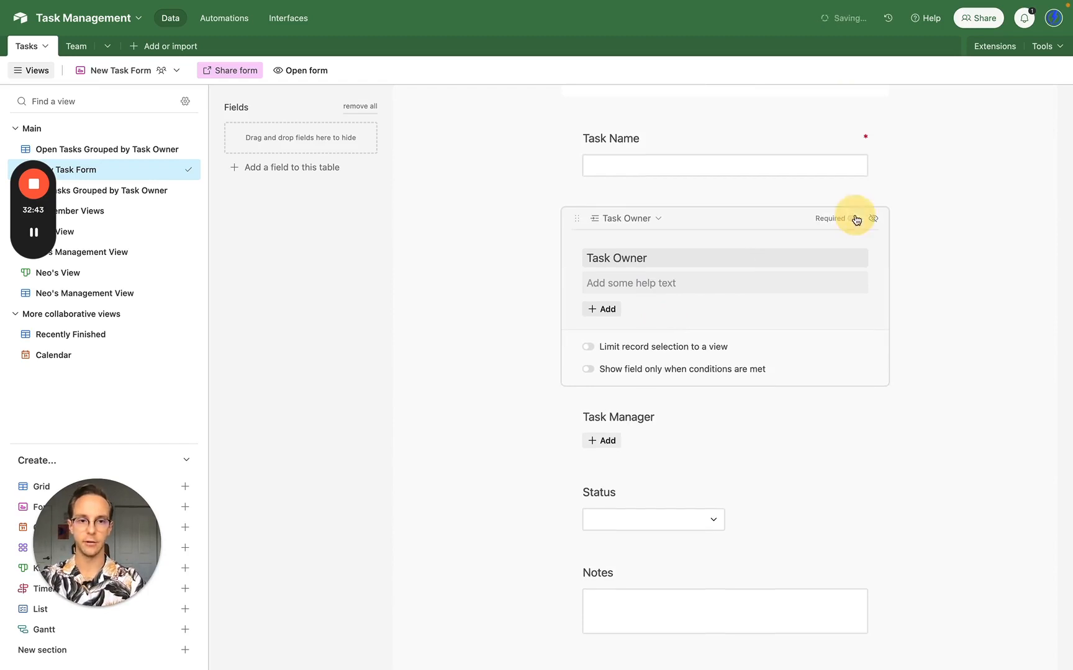
- Show the Status choices as a list, trying then undoing a limit on the offered options
scroll(768, 434, "down", 4)
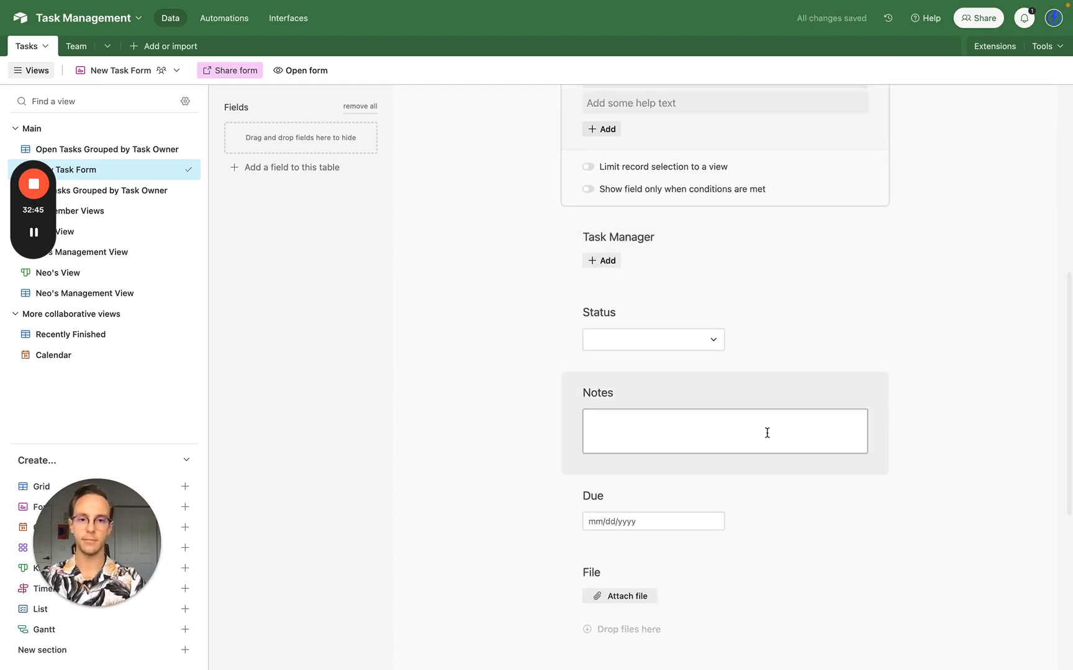
scroll(765, 433, "down", 3)
left_click(682, 207)
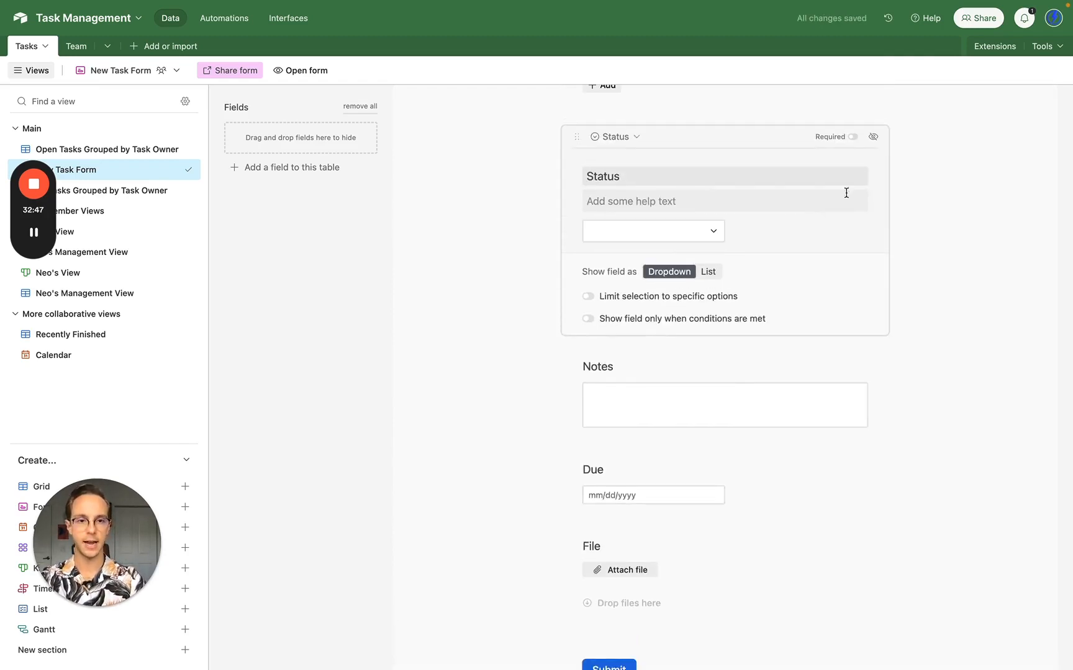
left_click(706, 271)
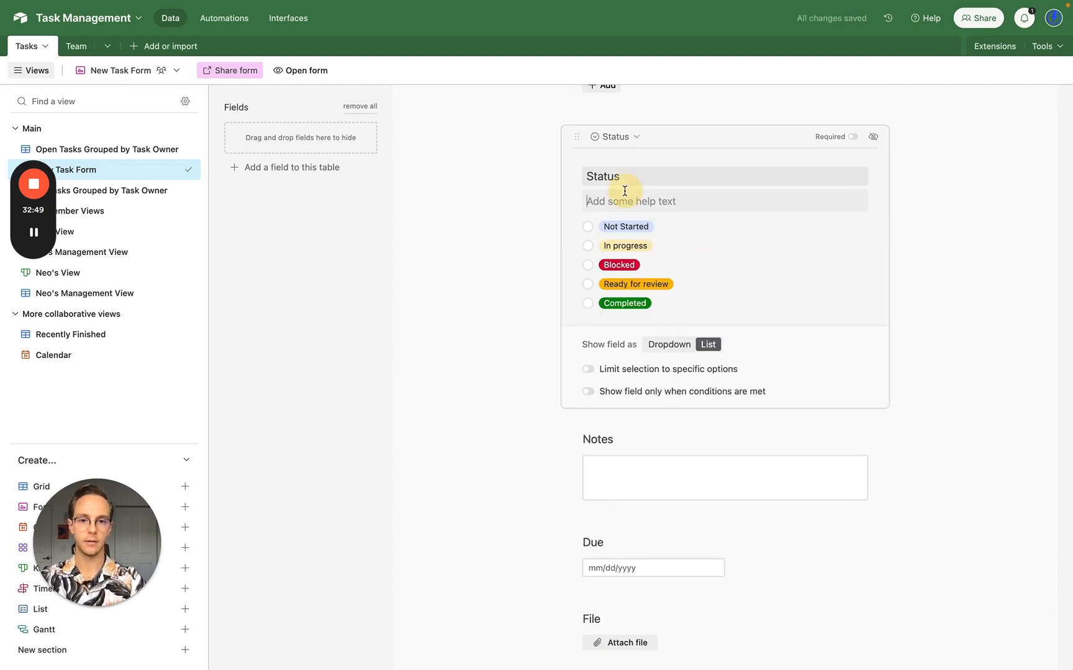
left_click(598, 372)
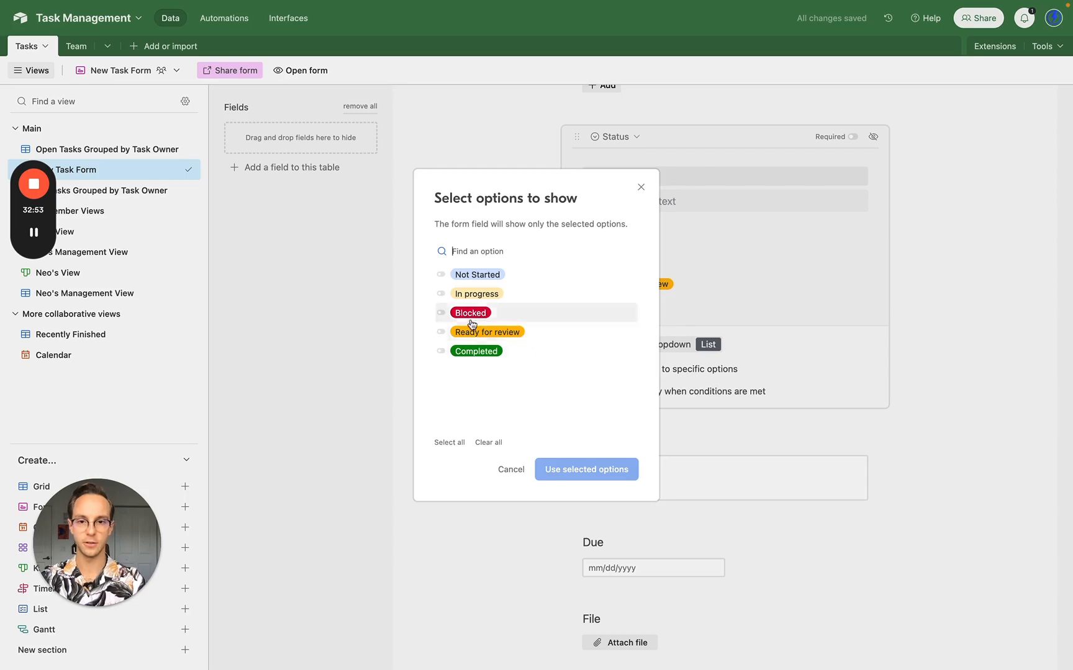
left_click(458, 353)
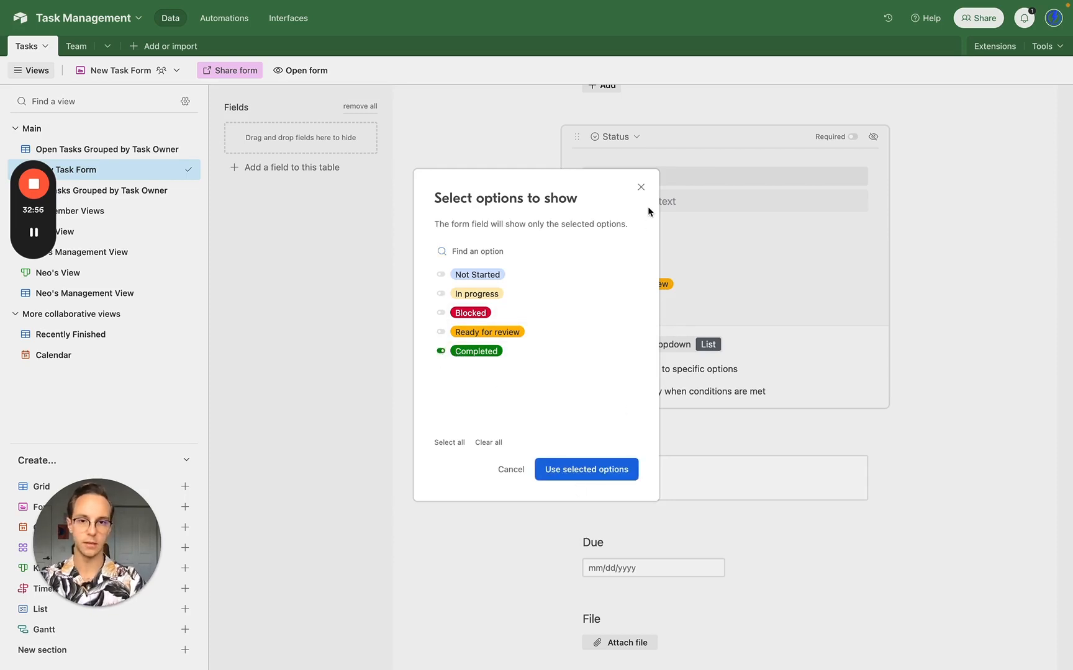
left_click(643, 188)
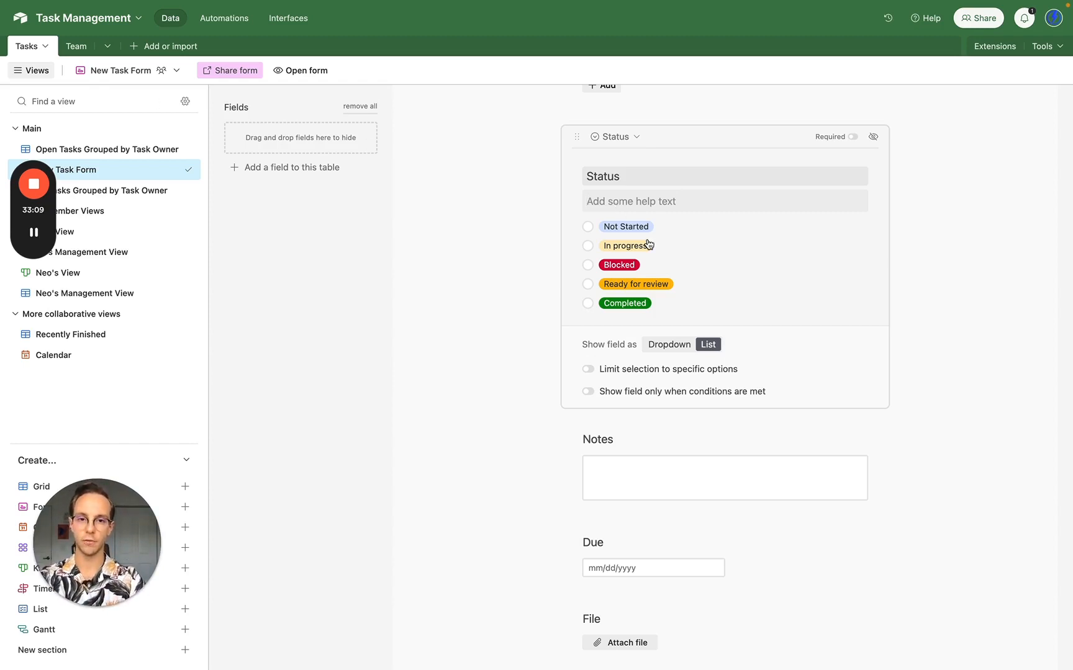
left_click(611, 137)
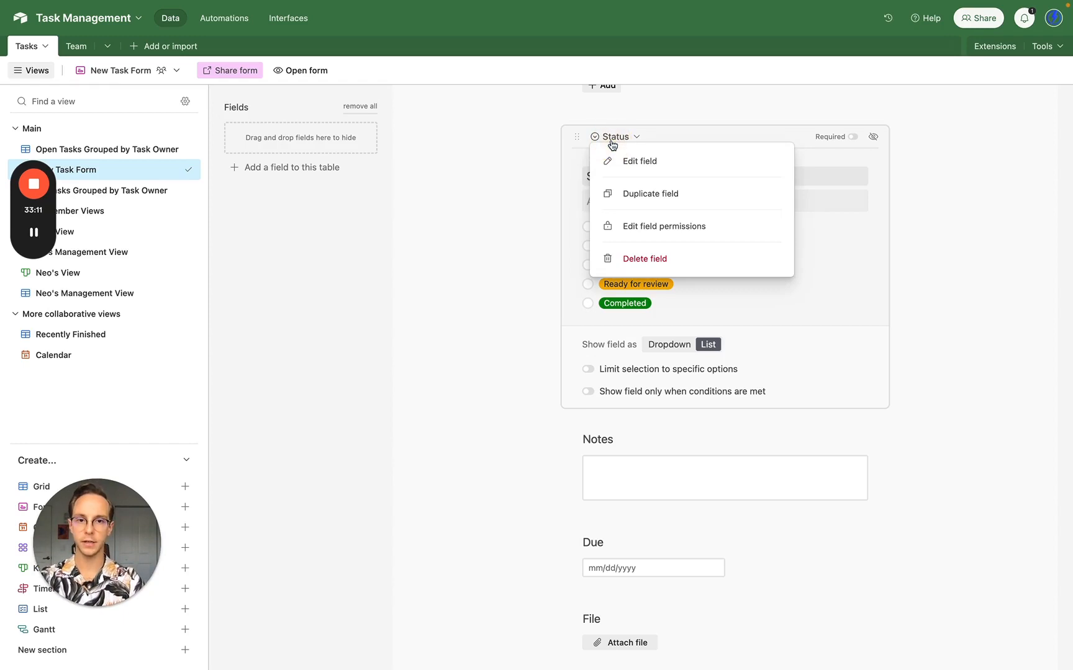
left_click(641, 163)
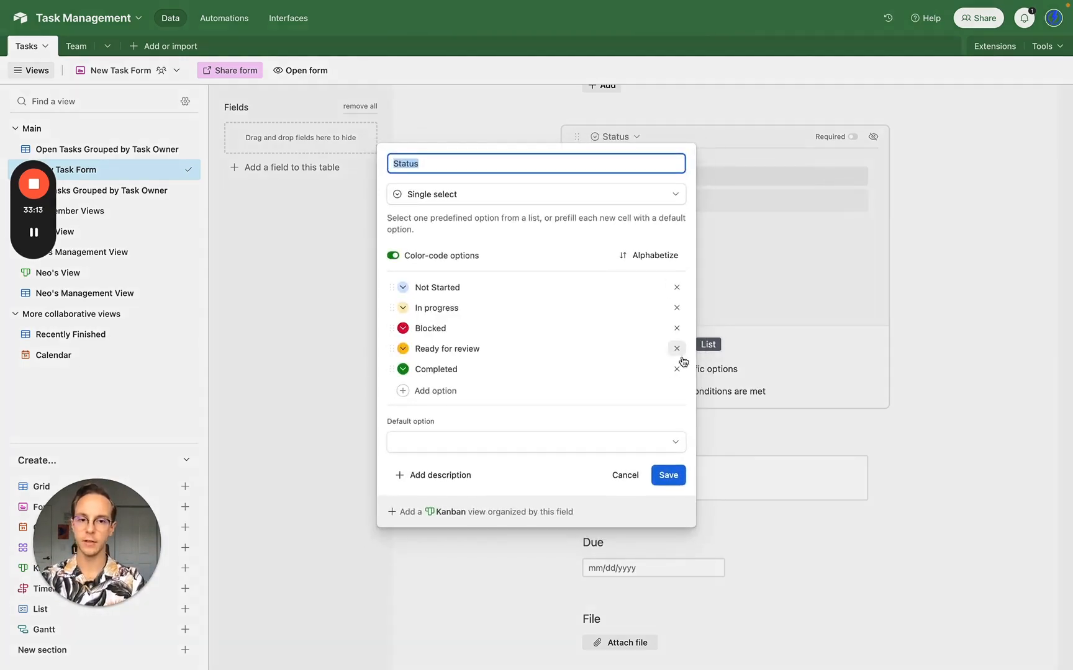
left_click(758, 235)
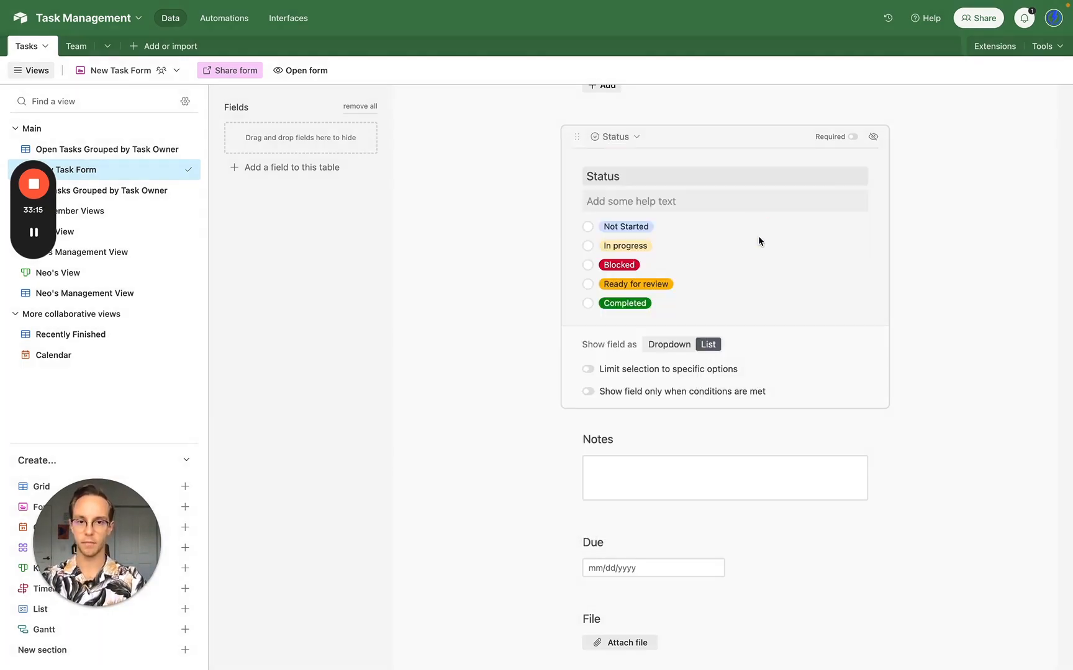
- Give Status the help text 'Likely "Not Started"' and make it required
left_click(641, 206)
type("Likely \"")
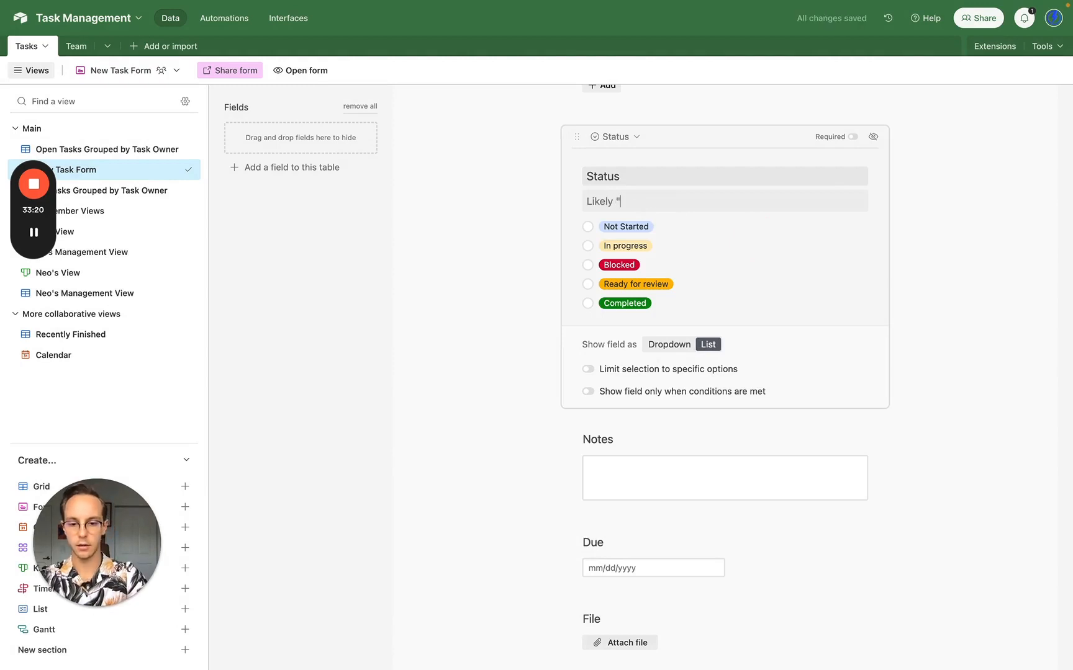
type("Not Started\"")
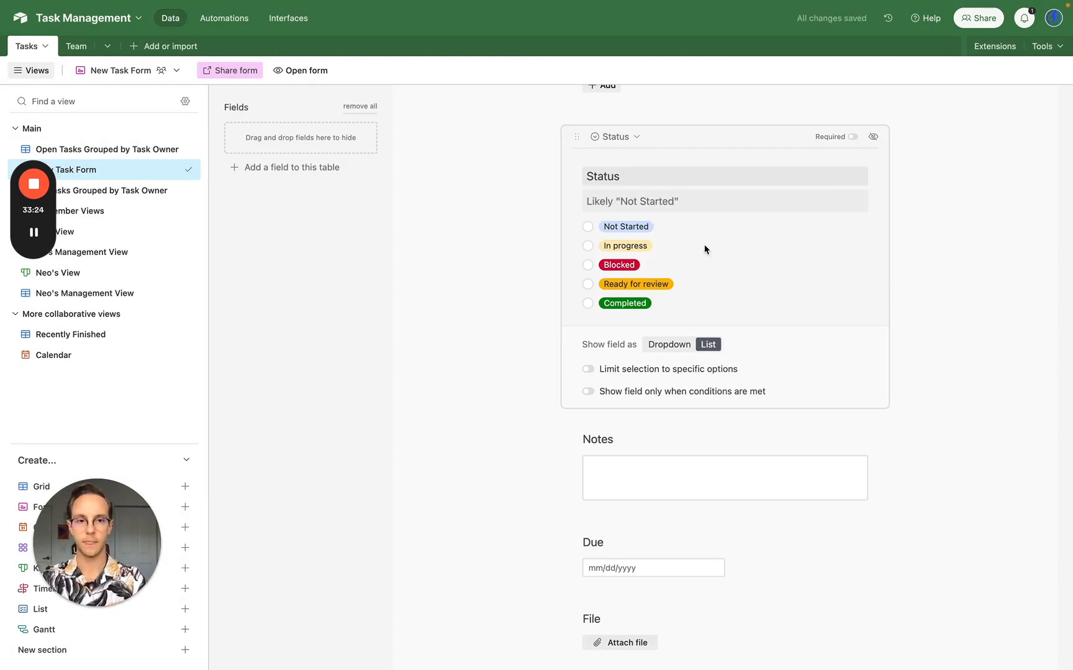
left_click(852, 137)
scroll(682, 395, "down", 3)
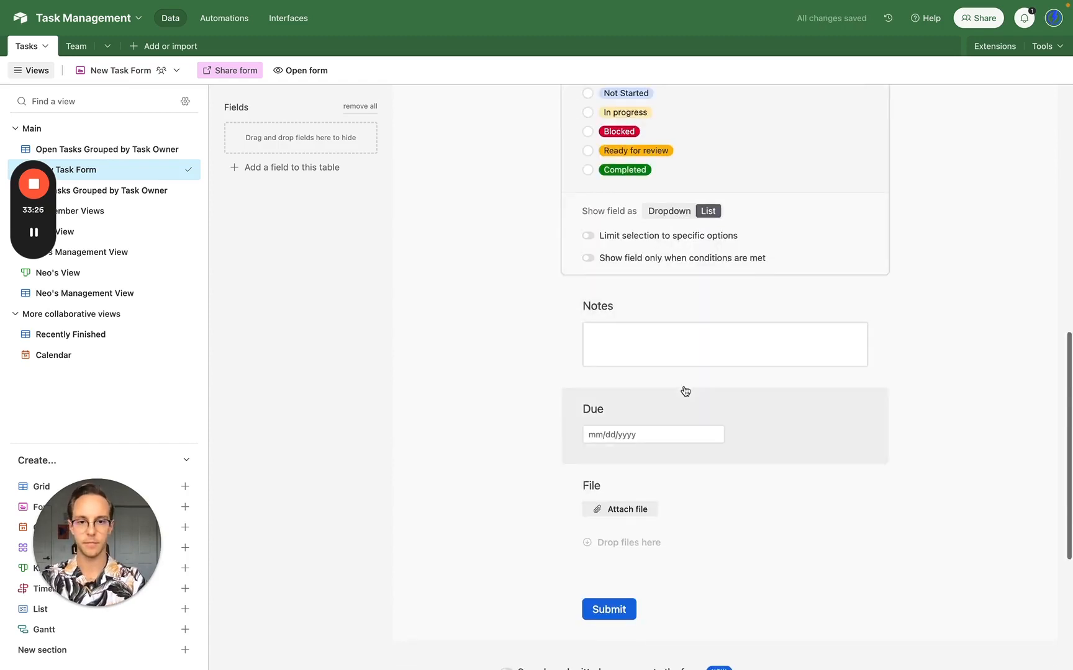
- Relabel the Due question as 'Due Date', leaving it optional
left_click(629, 318)
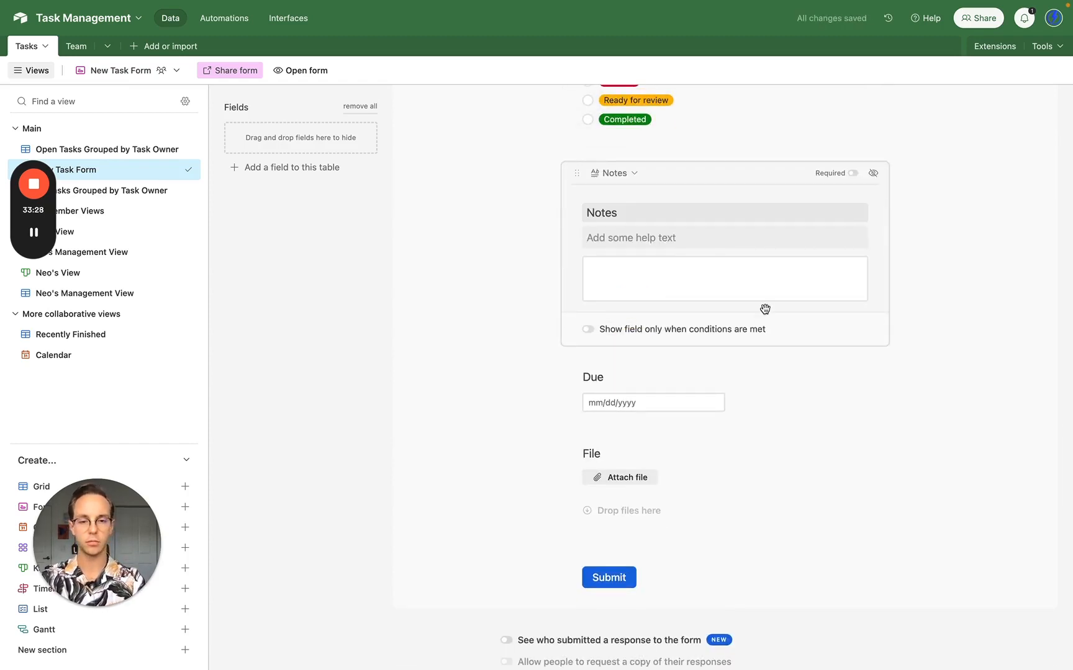
scroll(764, 308, "down", 2)
left_click(691, 308)
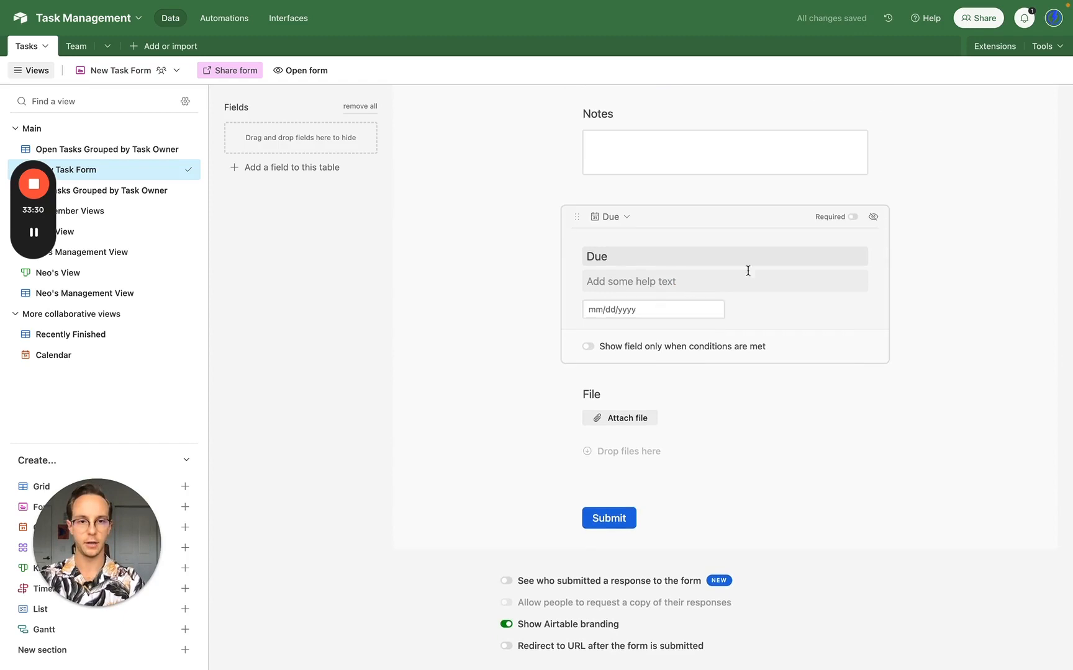
left_click(853, 217)
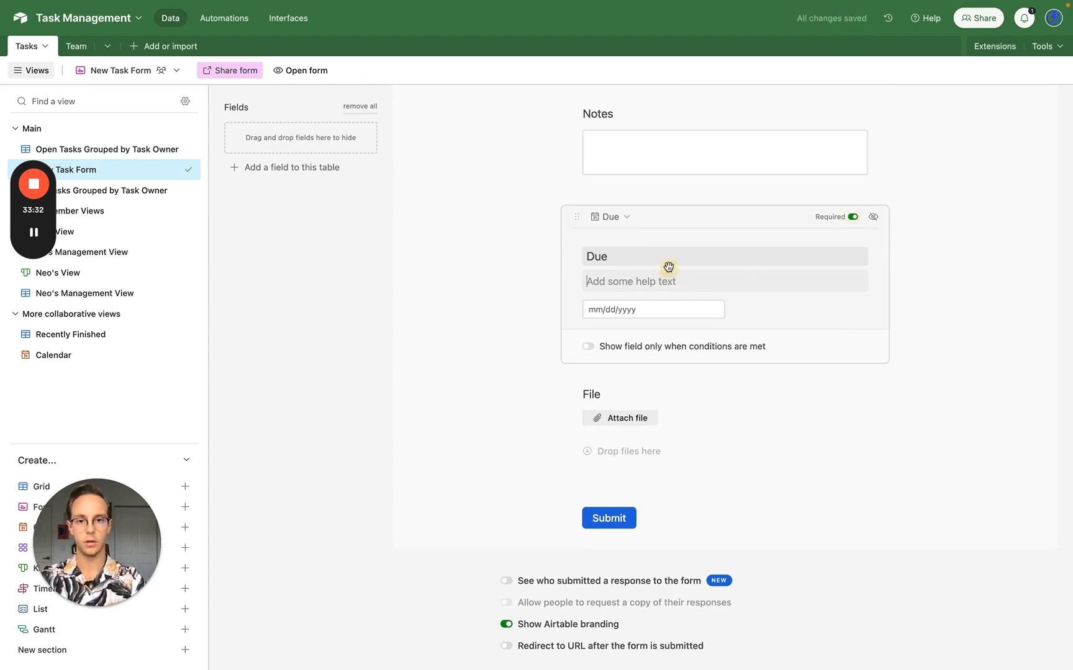
left_click(668, 263)
type("Date")
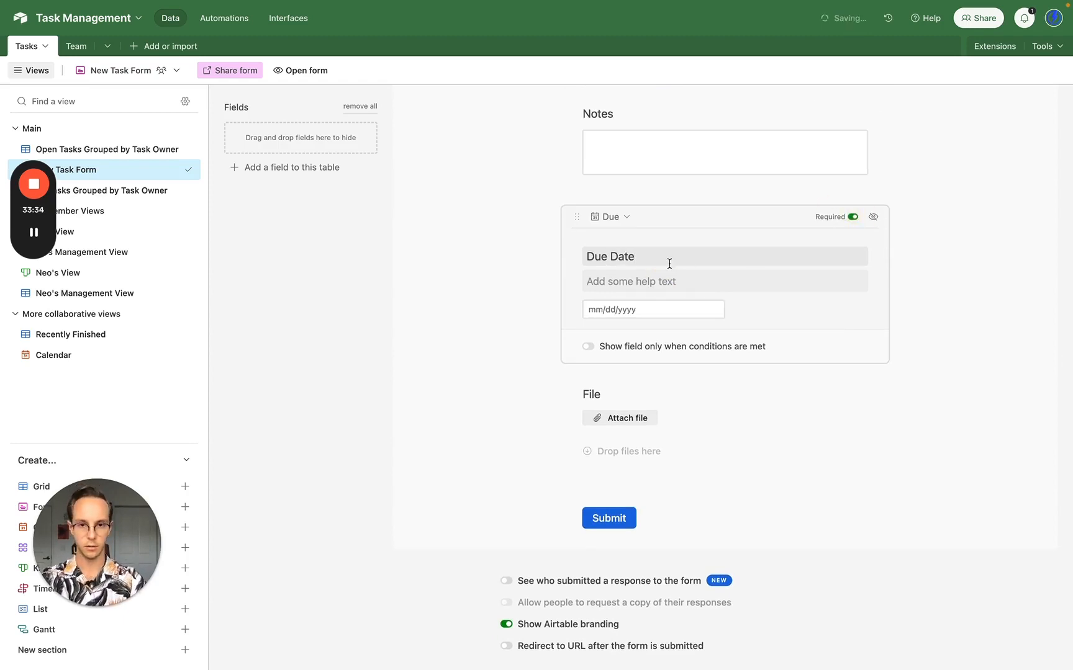
left_click(667, 391)
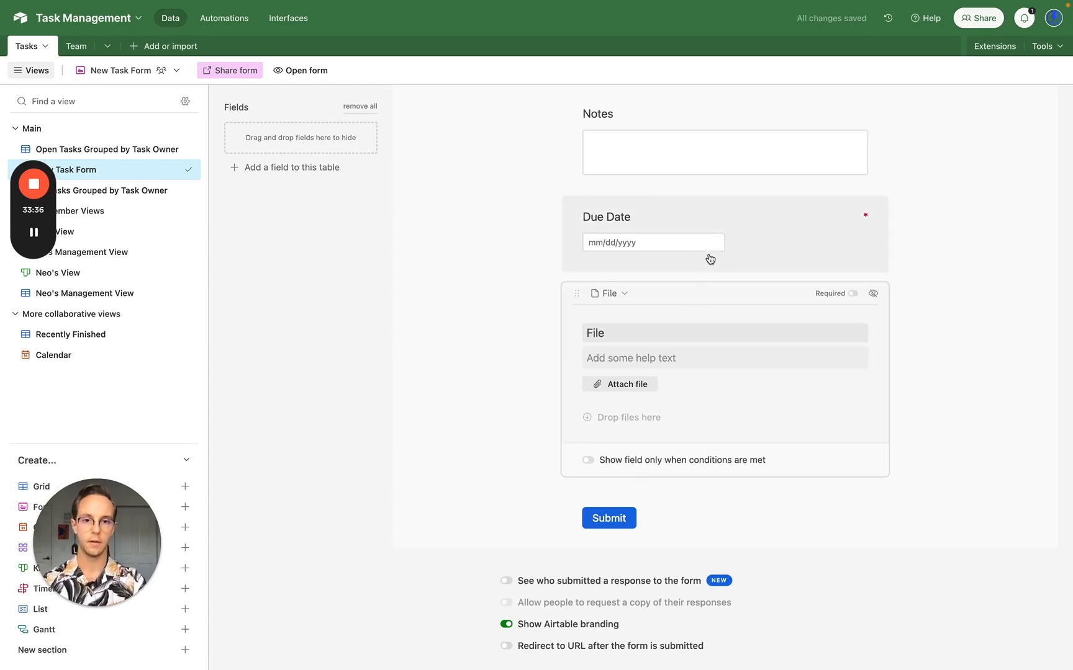
left_click(739, 218)
left_click(853, 218)
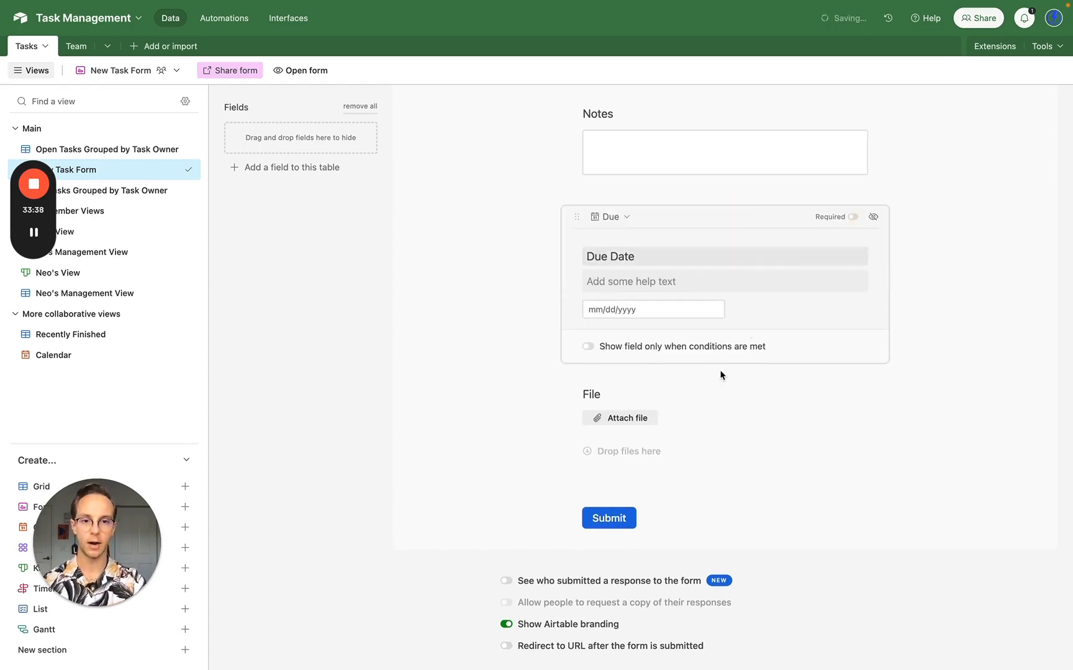
scroll(629, 540, "down", 3)
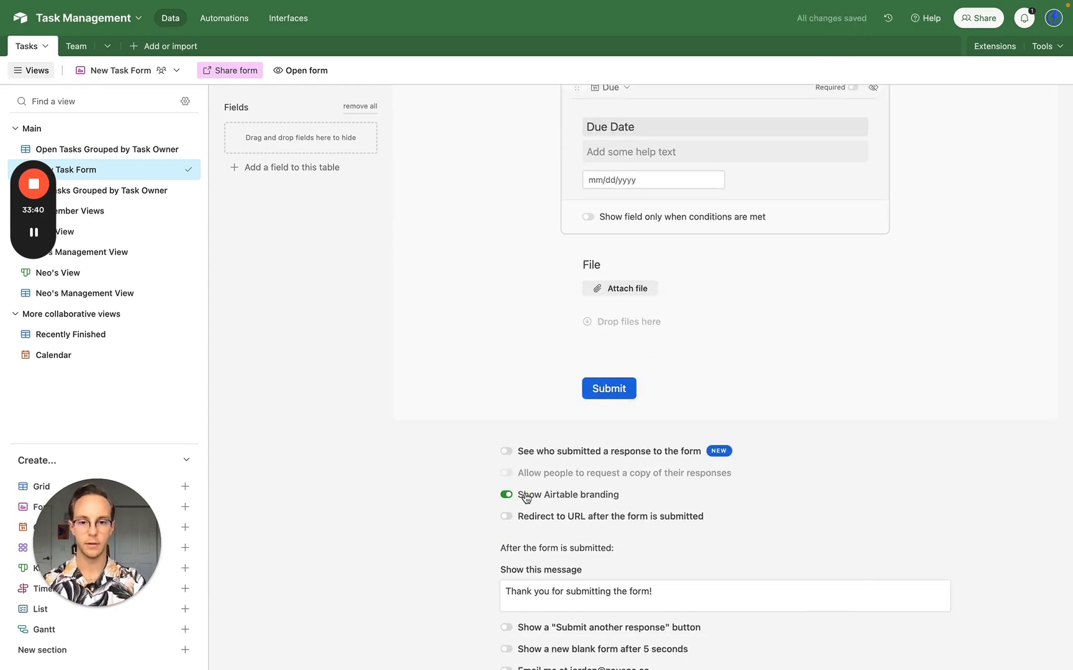
- Hide Airtable branding and enable the 'Submit another response' button in the form settings
left_click(525, 495)
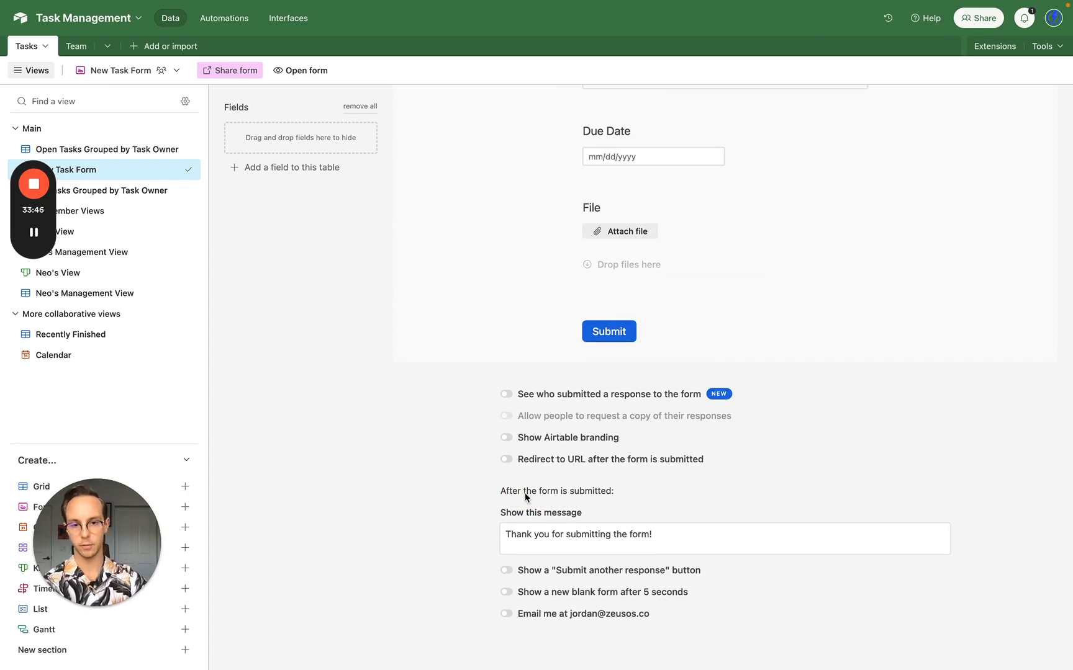
left_click(506, 571)
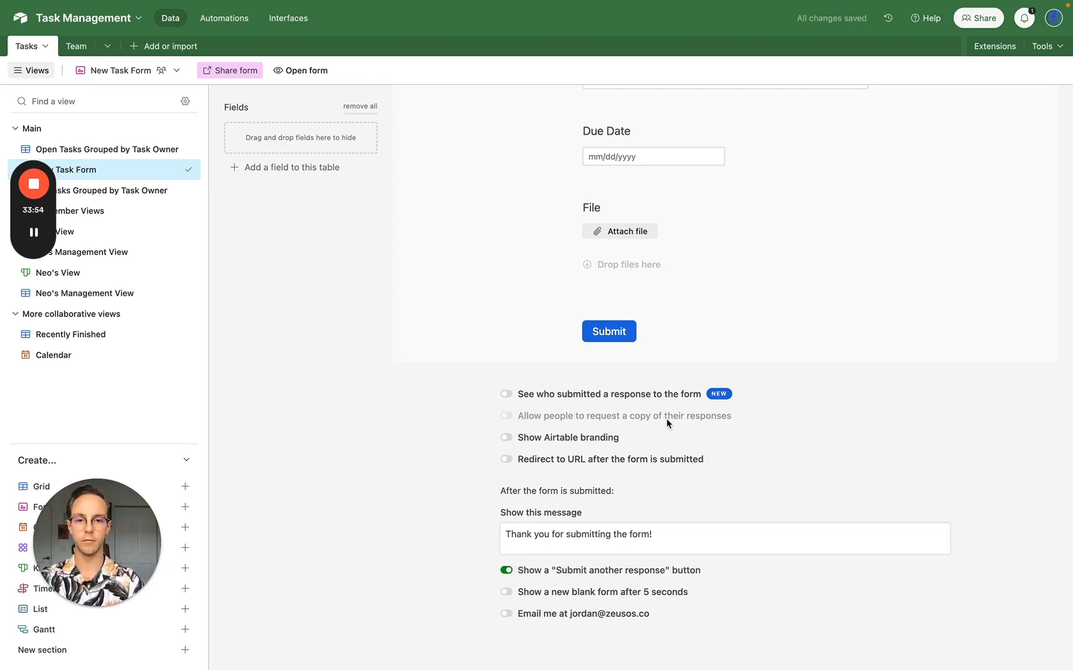
scroll(668, 421, "up", 2)
scroll(668, 424, "up", 10)
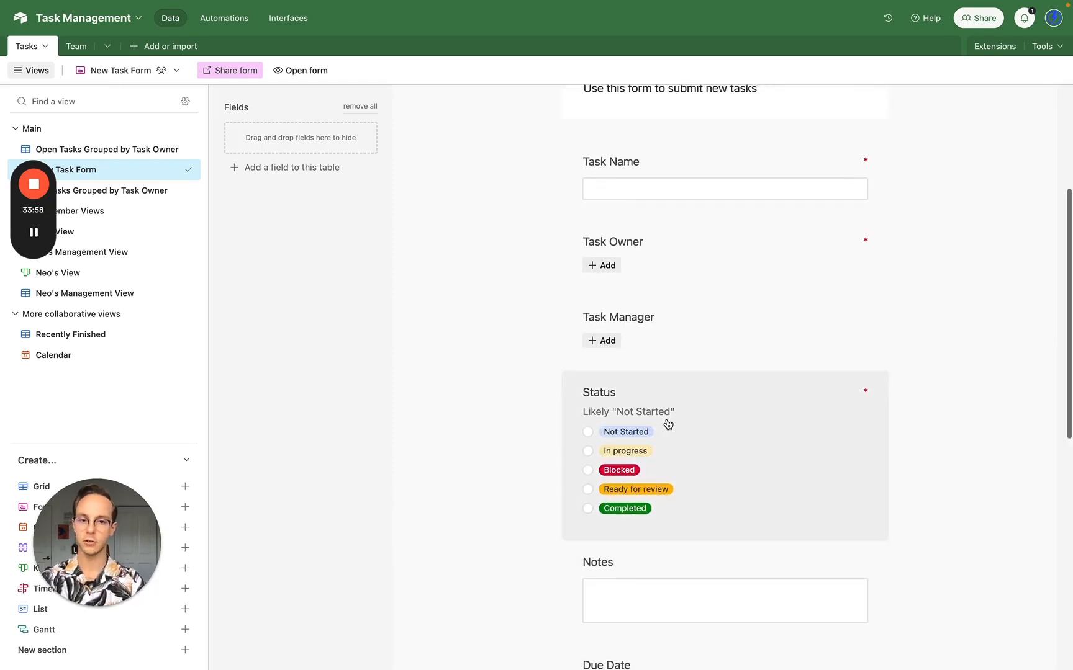
scroll(667, 424, "up", 5)
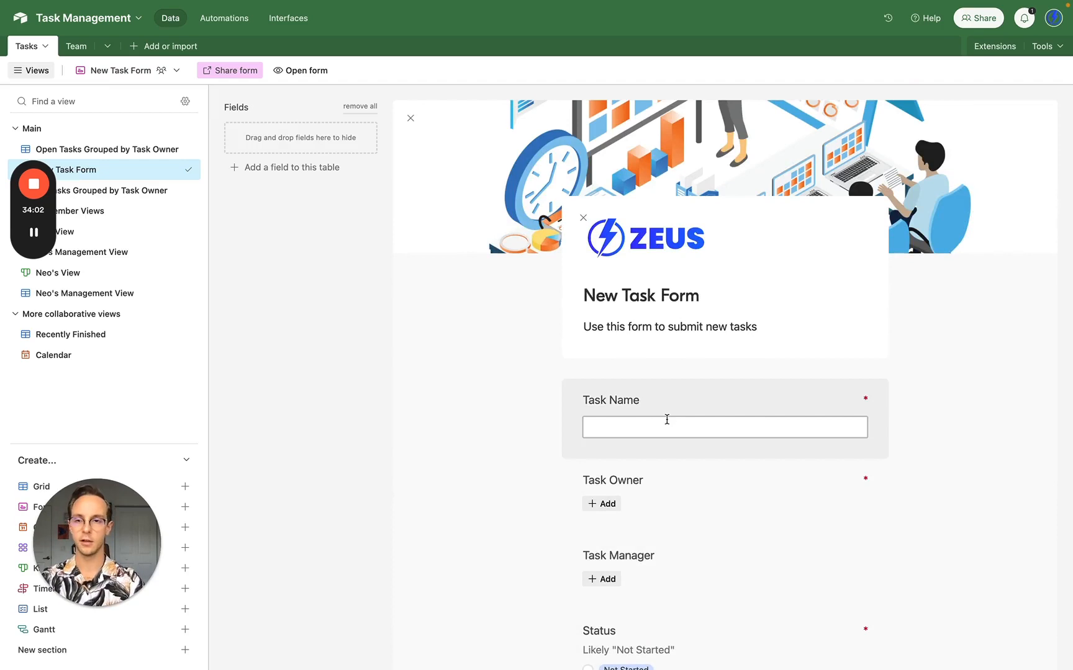
- Create a 'When a form is submitted' trigger for Tasks / New Task Form, tested with the New Task record
left_click(243, 26)
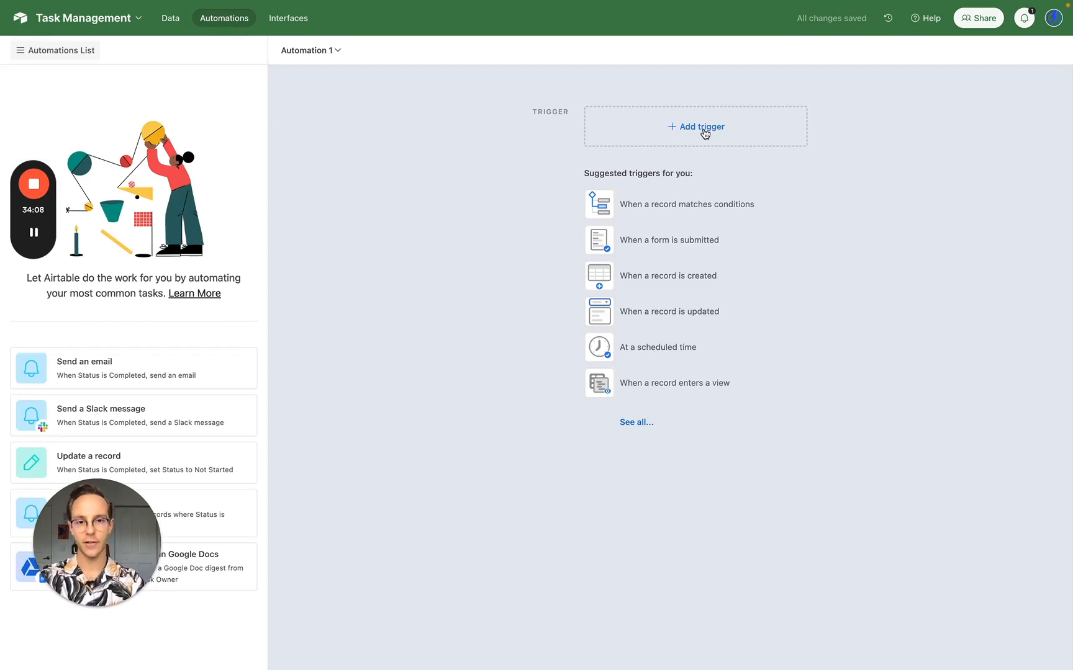
left_click(672, 238)
left_click(672, 237)
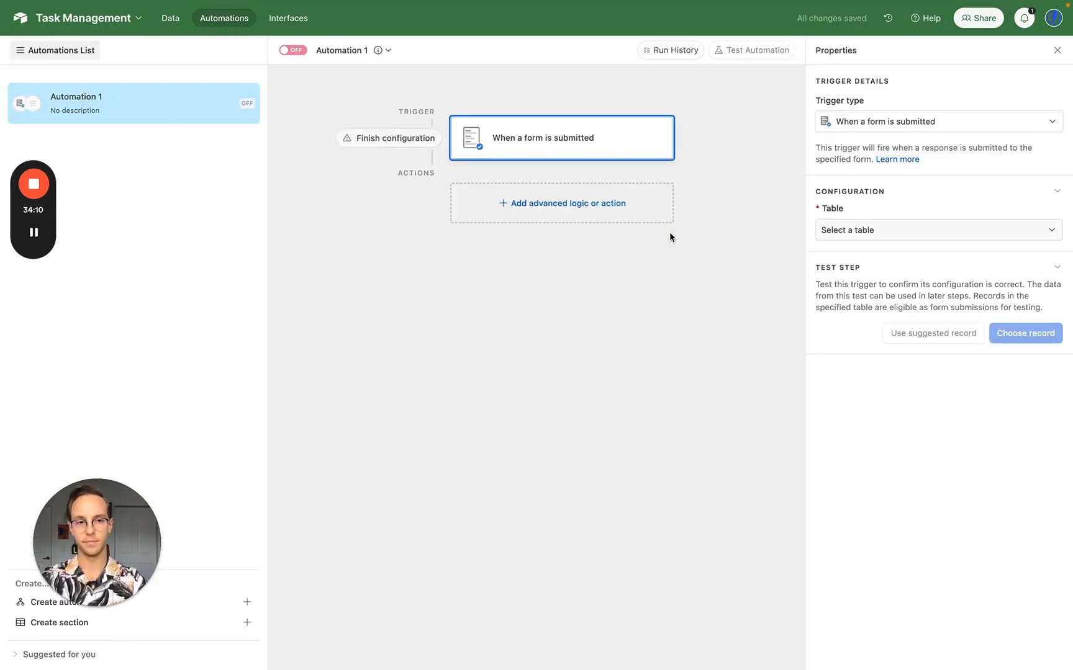
left_click(890, 232)
left_click(848, 277)
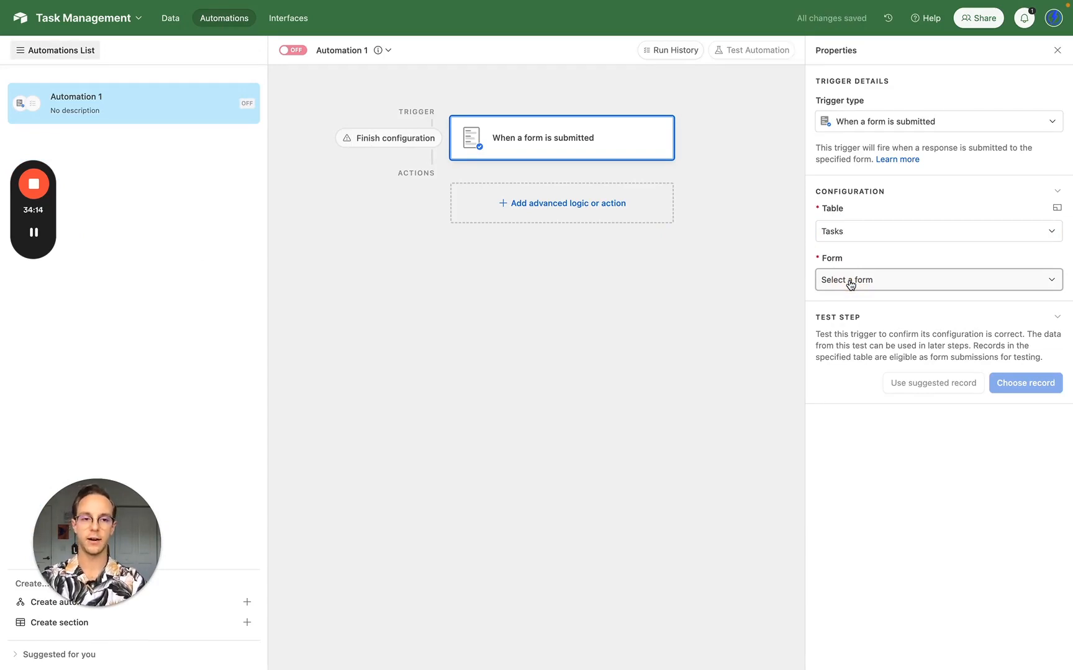
left_click(849, 282)
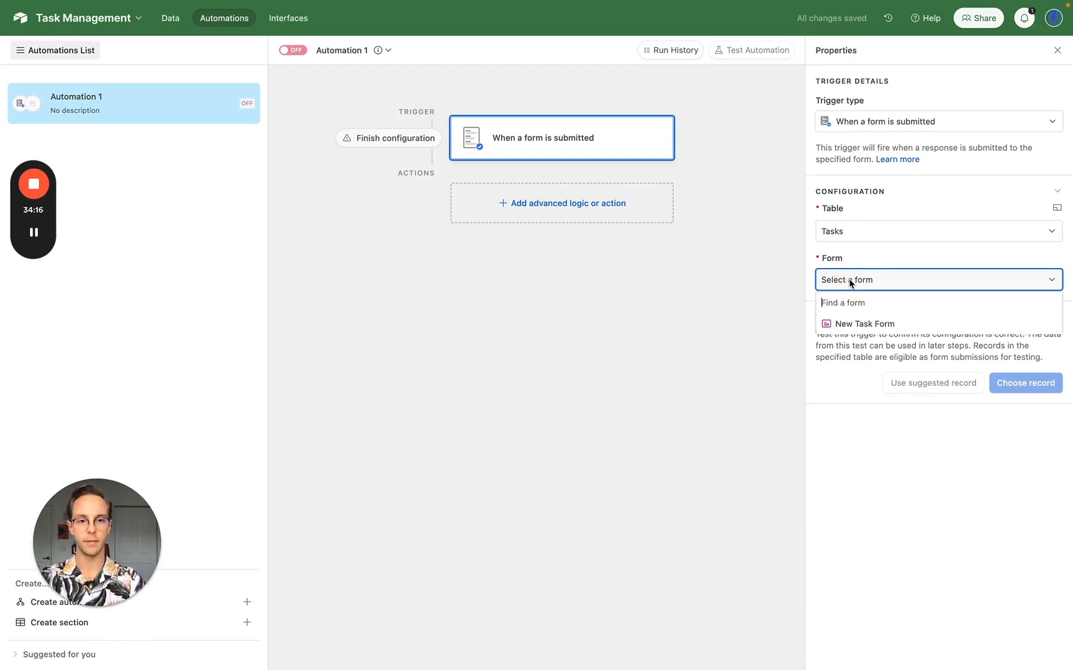
left_click(852, 322)
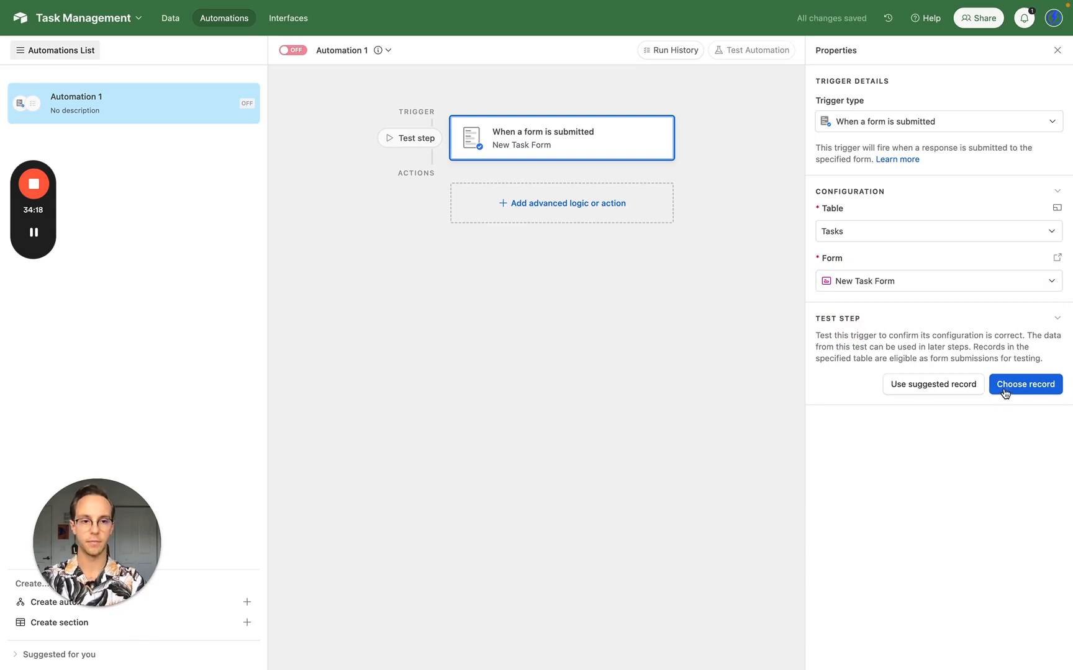
left_click(1011, 390)
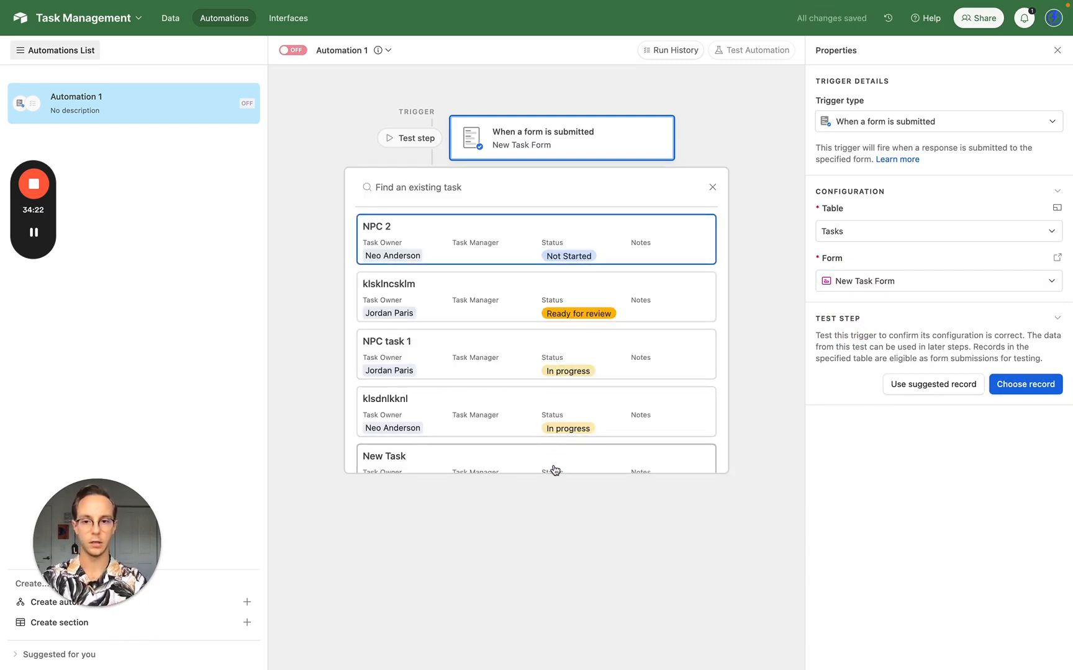
scroll(553, 463, "down", 1)
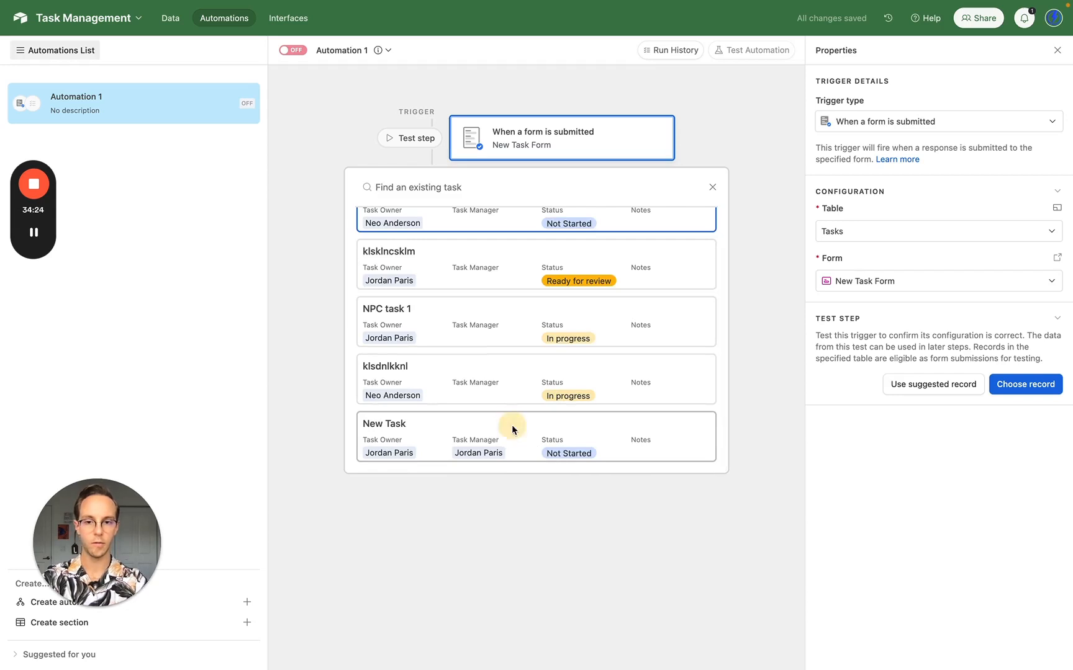
left_click(511, 425)
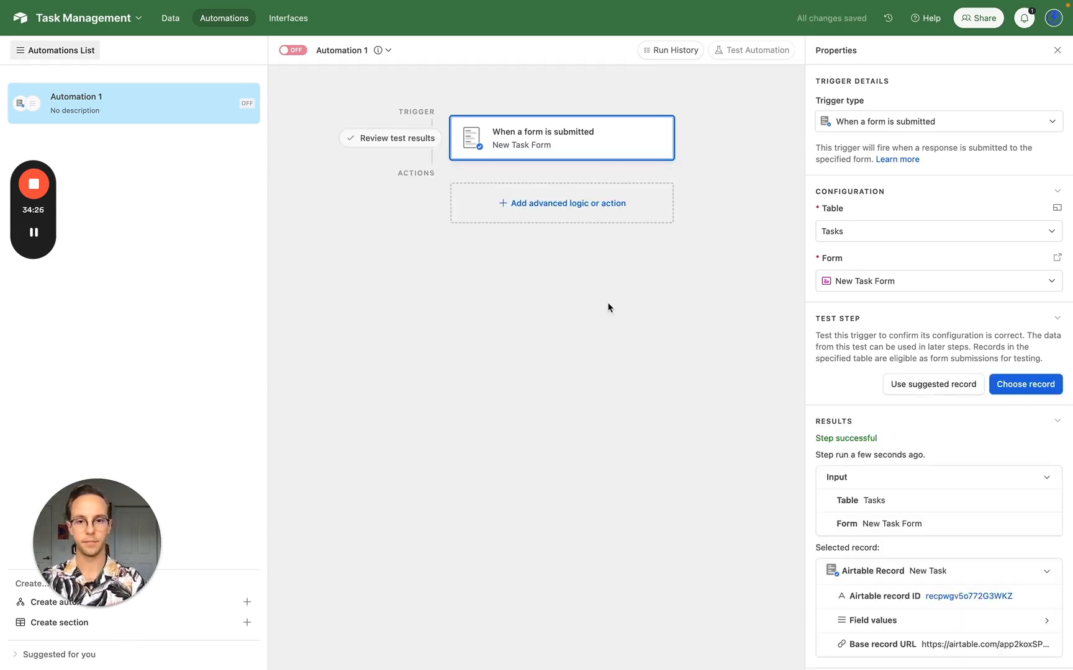
- Add a Slack 'Send message' action using the Zeus Systems LLC workspace
left_click(545, 208)
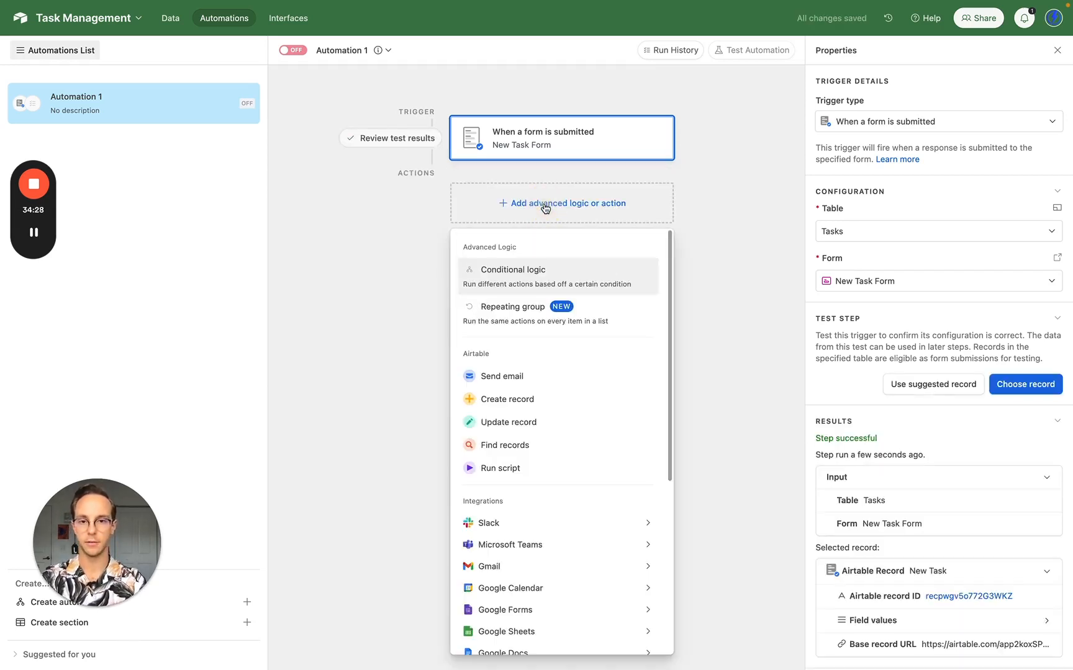
mouse_move(559, 527)
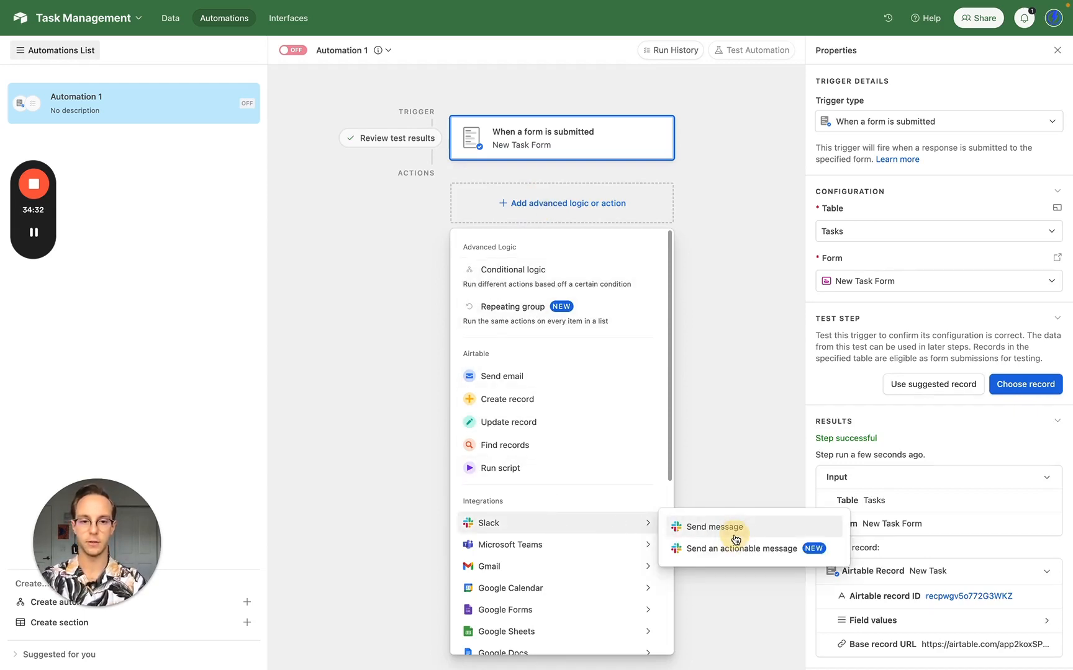
left_click(735, 535)
left_click(946, 336)
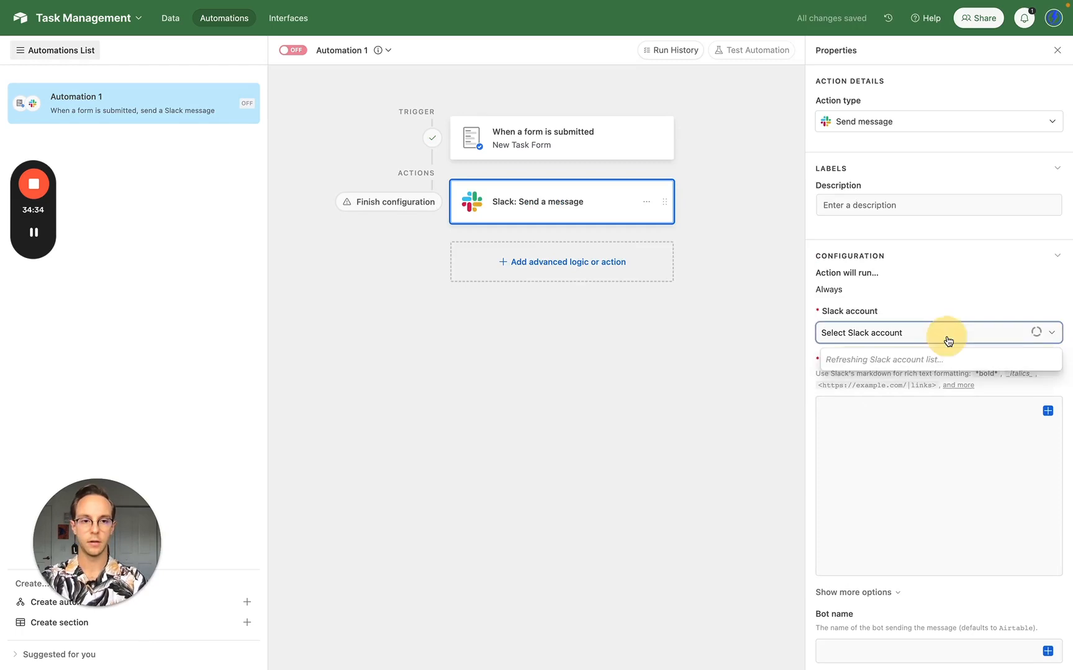
left_click(910, 407)
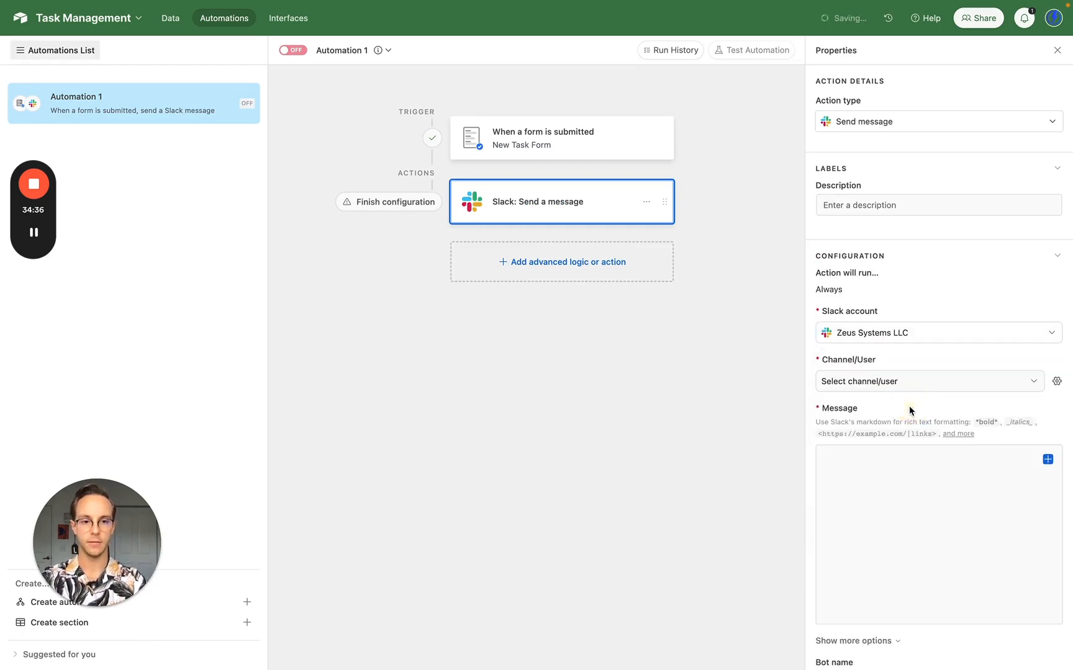
- Make the message recipient dynamic, using the Task Owner's Email value
left_click(1057, 383)
left_click(925, 459)
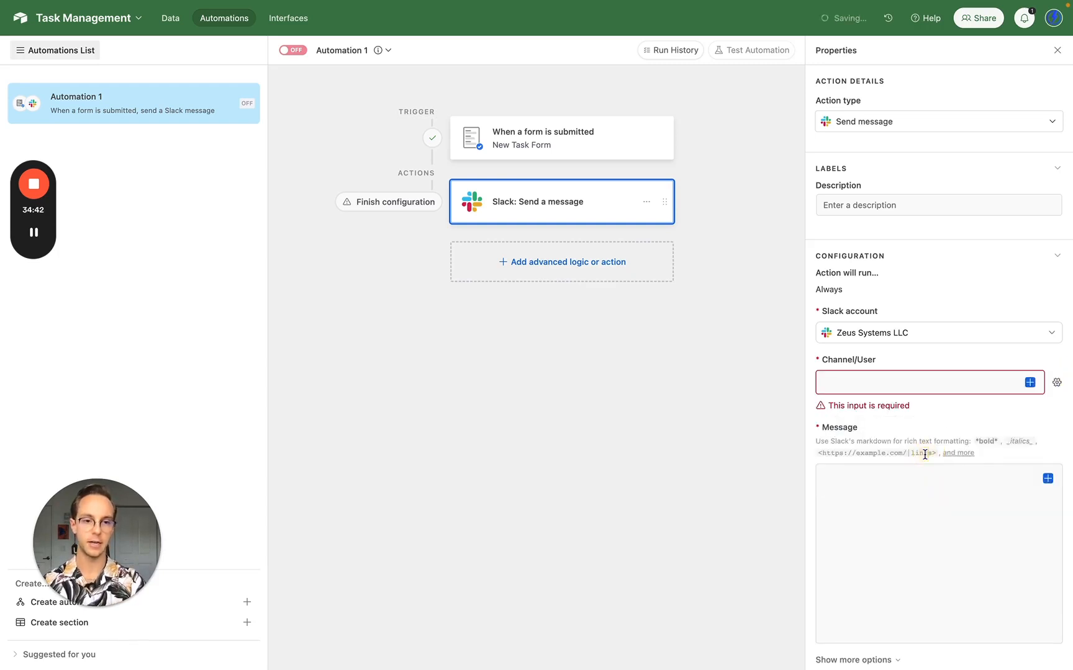
left_click(1029, 382)
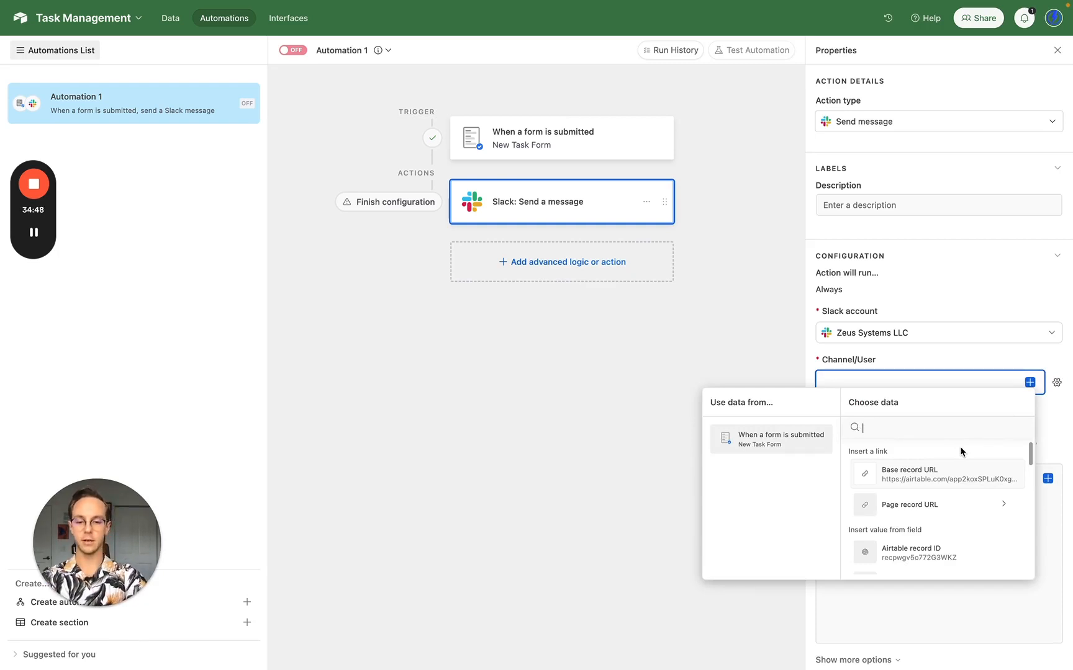
type("emai")
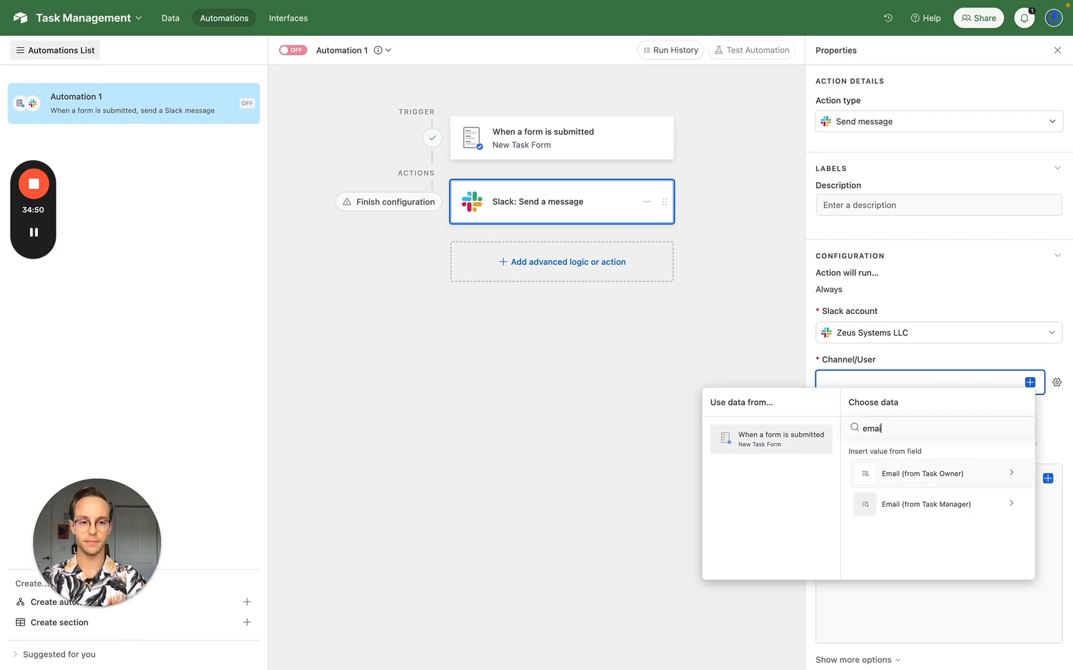
left_click(930, 482)
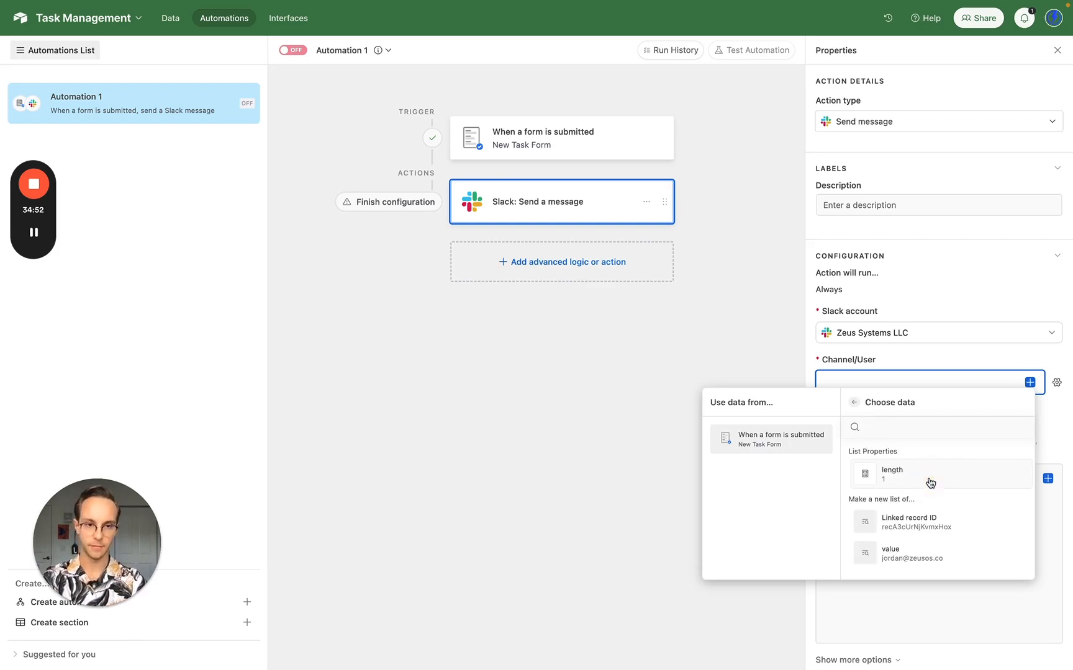
left_click(937, 557)
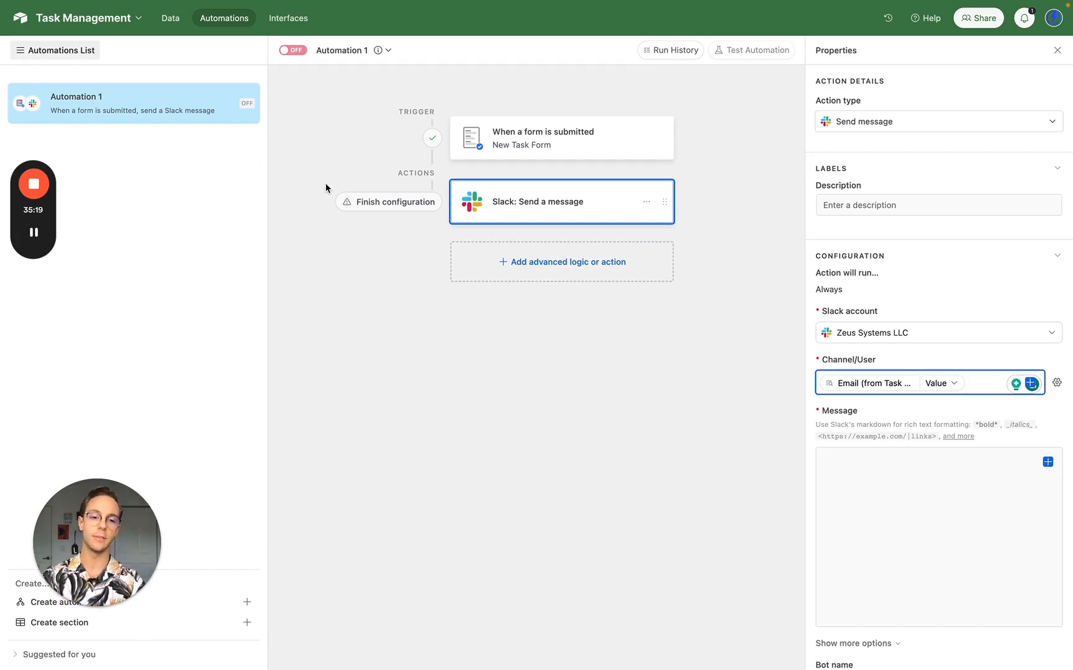
- Start the message by mentioning the Task Owner with a 👋 greeting
left_click(913, 477)
scroll(912, 478, "down", 2)
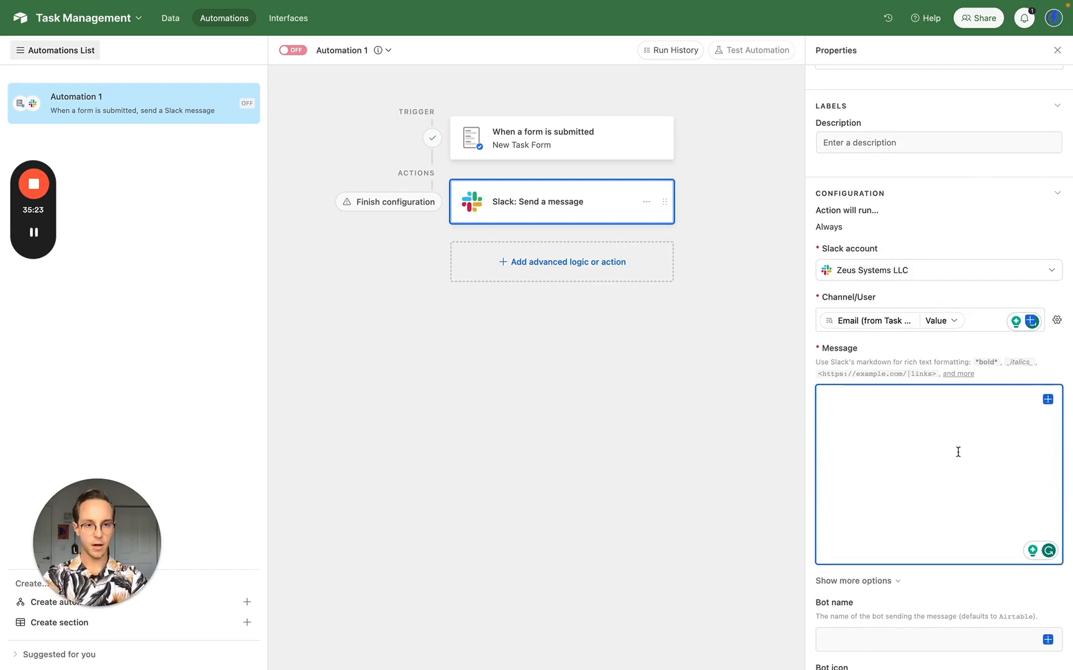
left_click(1047, 400)
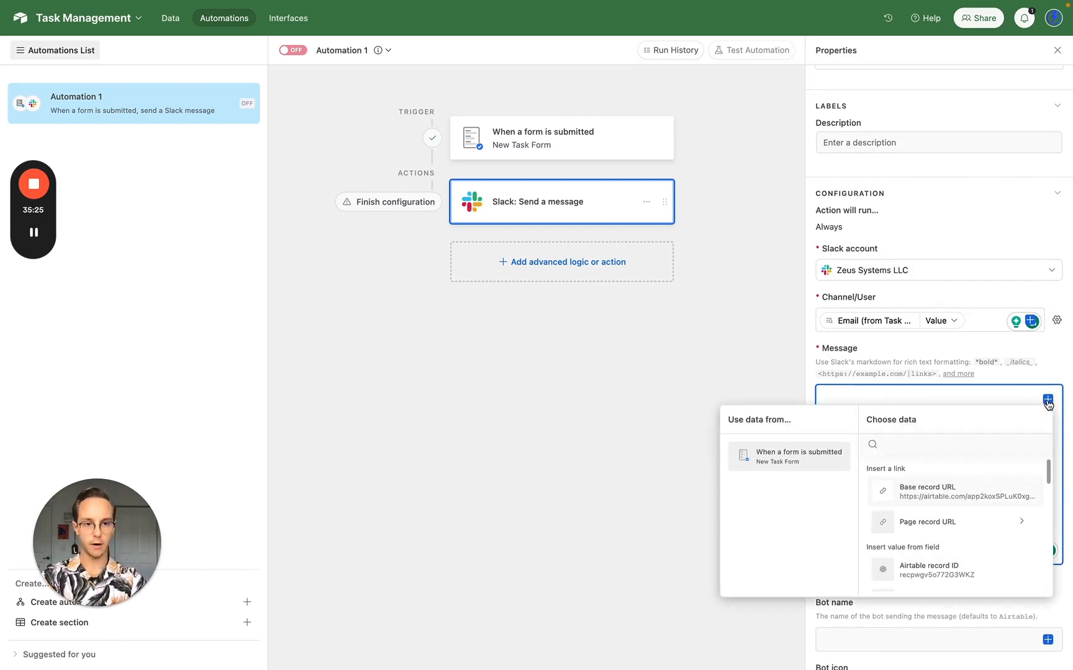
scroll(970, 548, "down", 1)
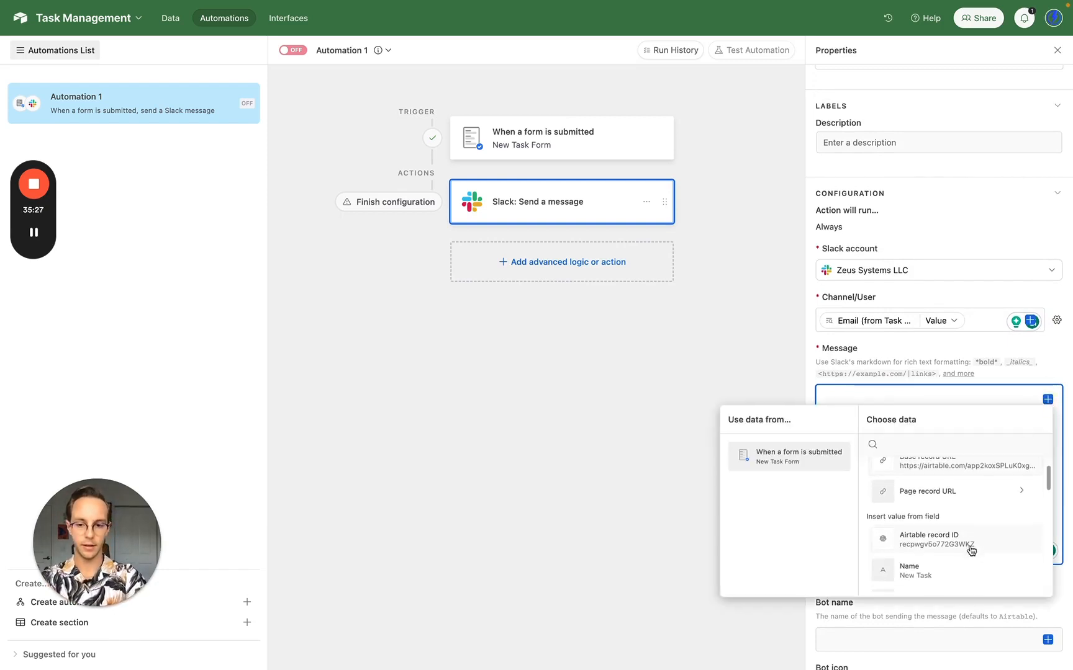
type("@")
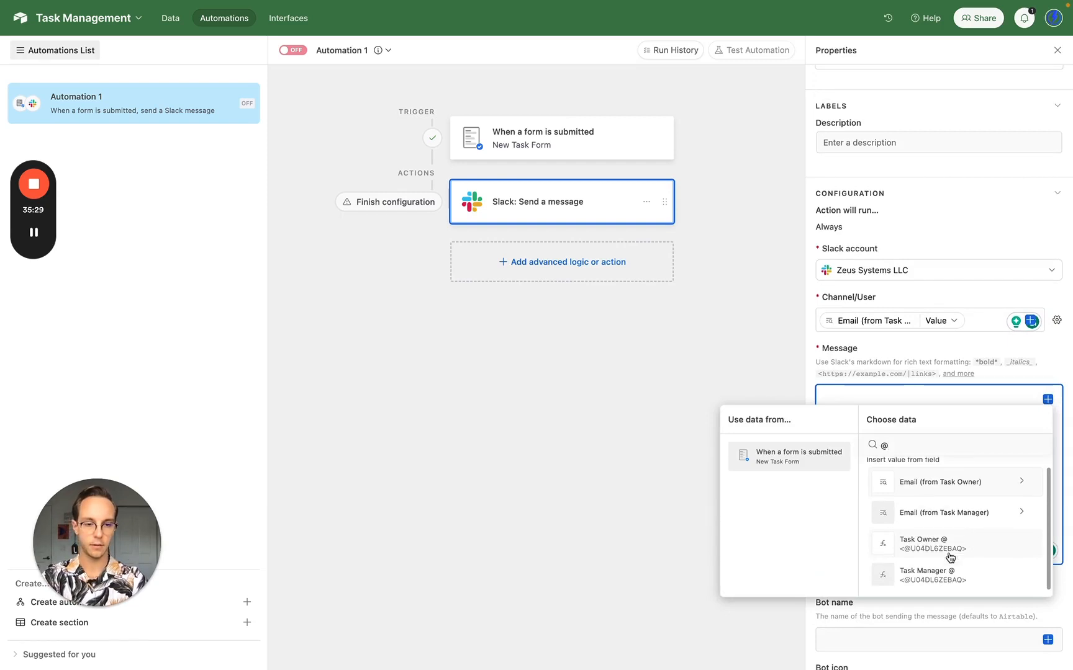
left_click(939, 548)
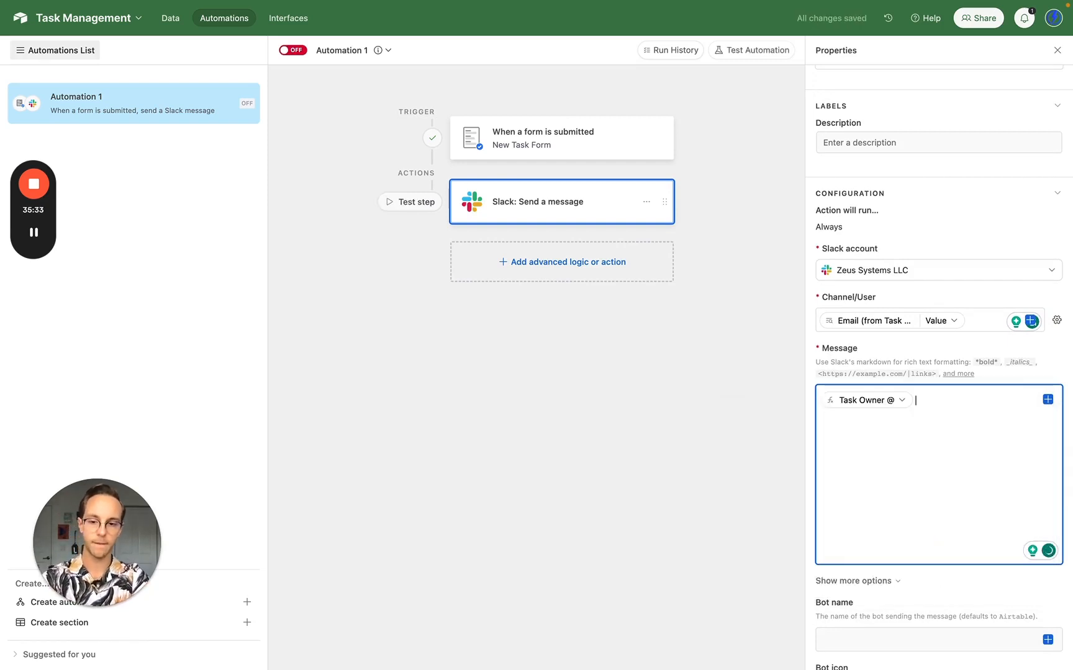
type("👋")
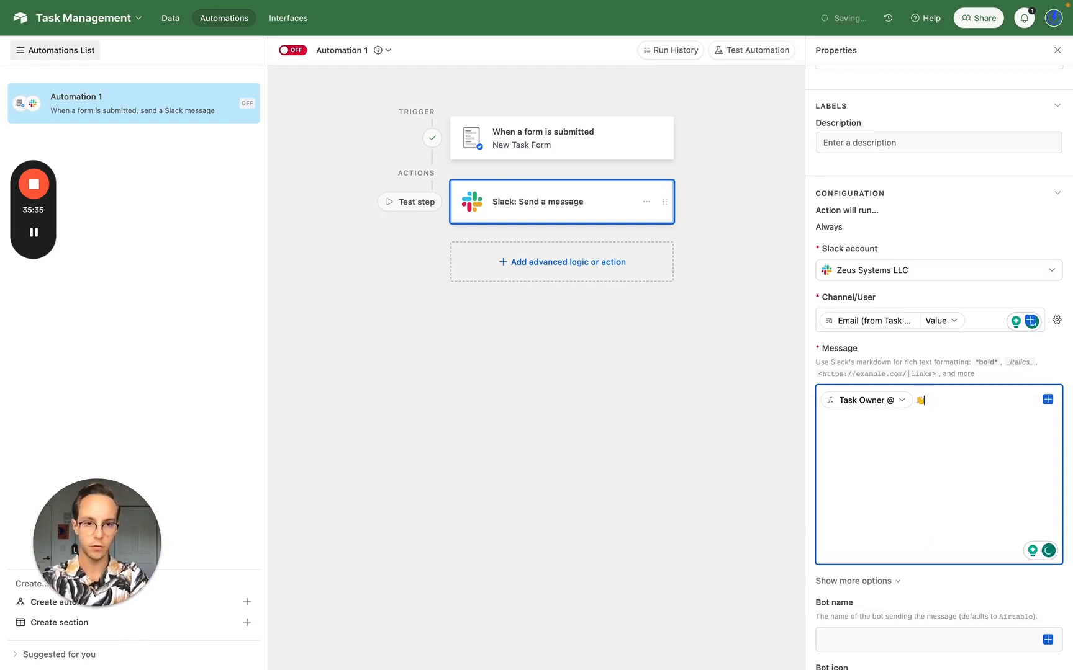
key("Return")
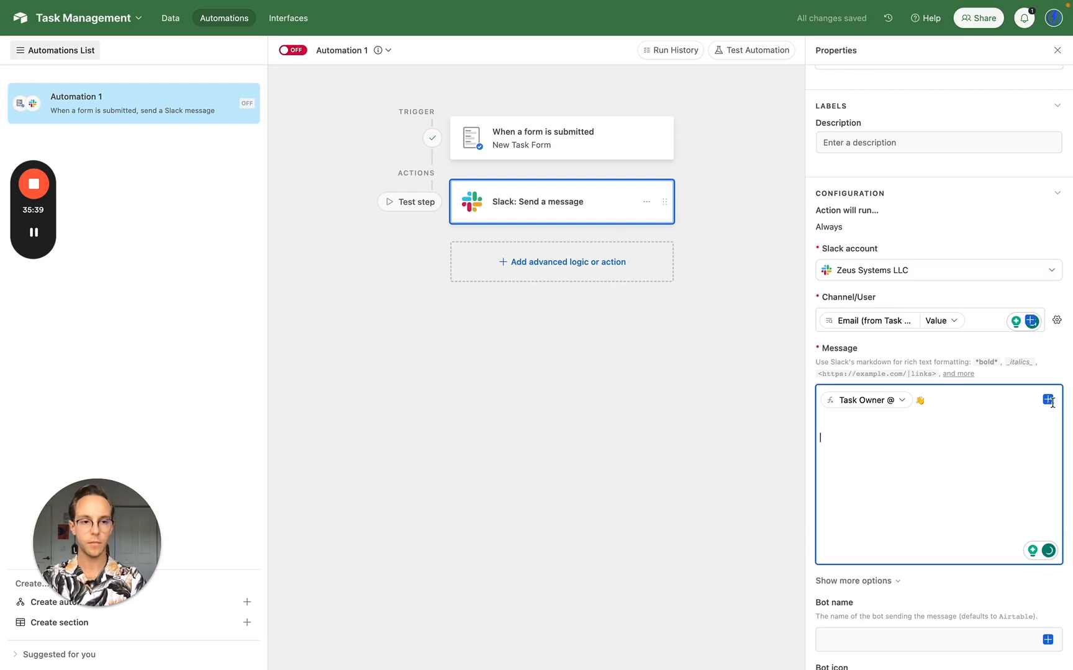
- Add 'A new task has been assigned to you in TaskMaster.' and a 'Task:' line with the Name field
type("A new ta")
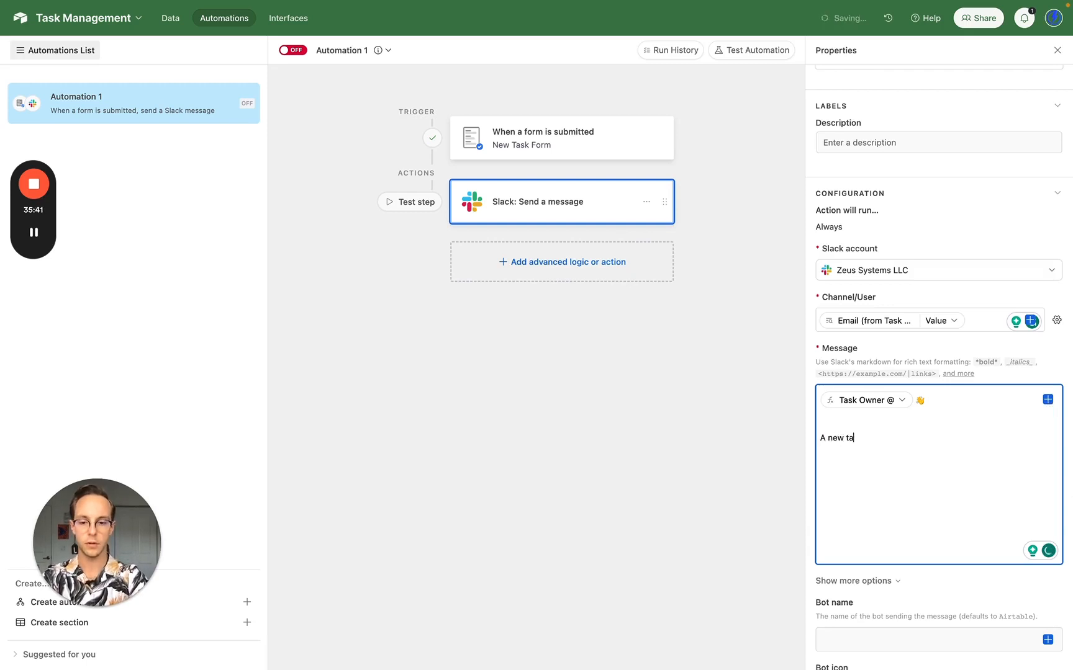
type("sk")
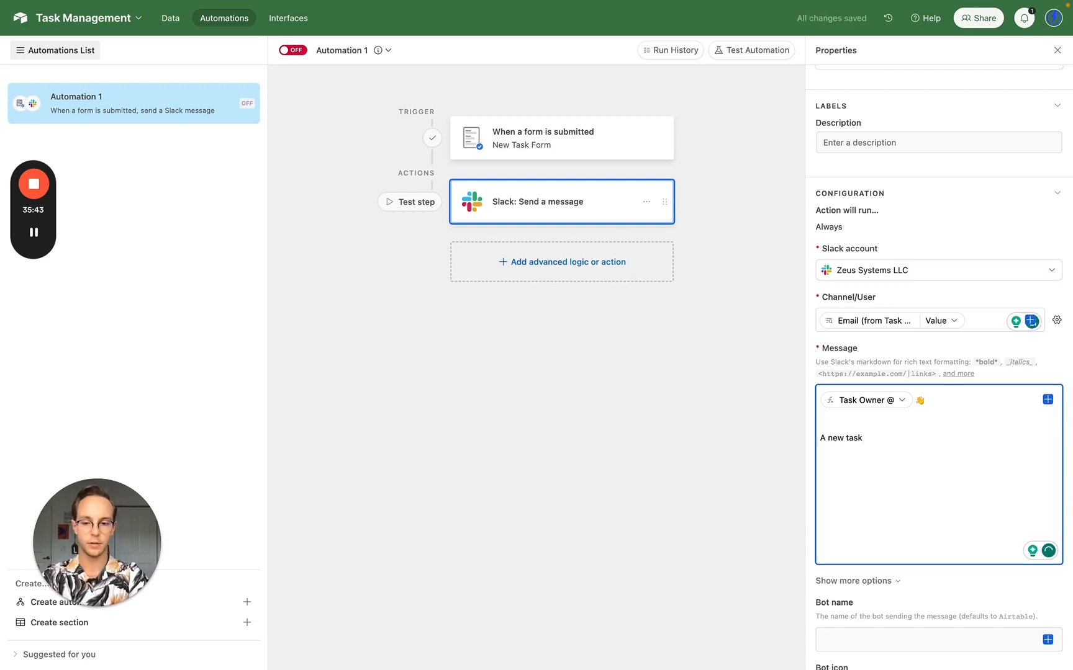
type(" has been assign")
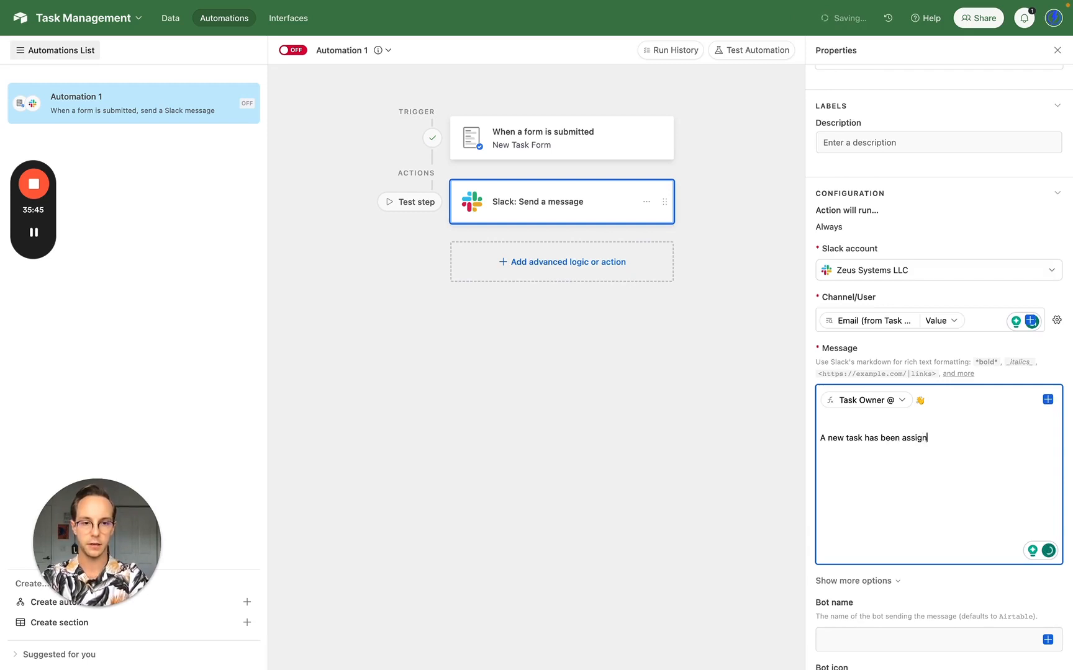
type("ed to you in ")
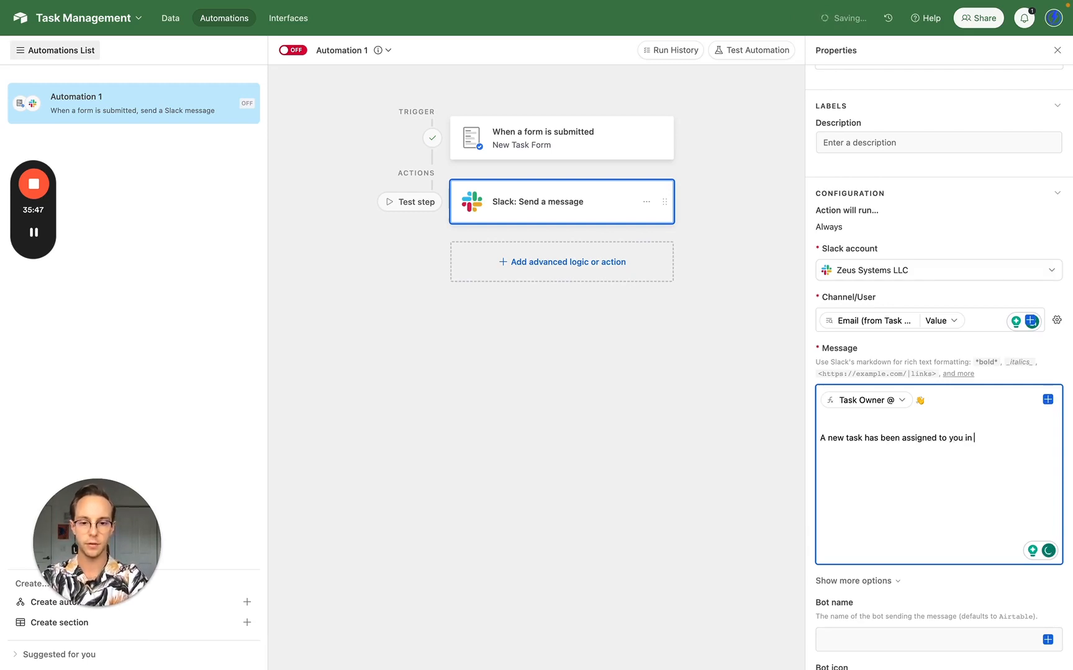
type("TaskMaster.")
key("Return")
key("Return")
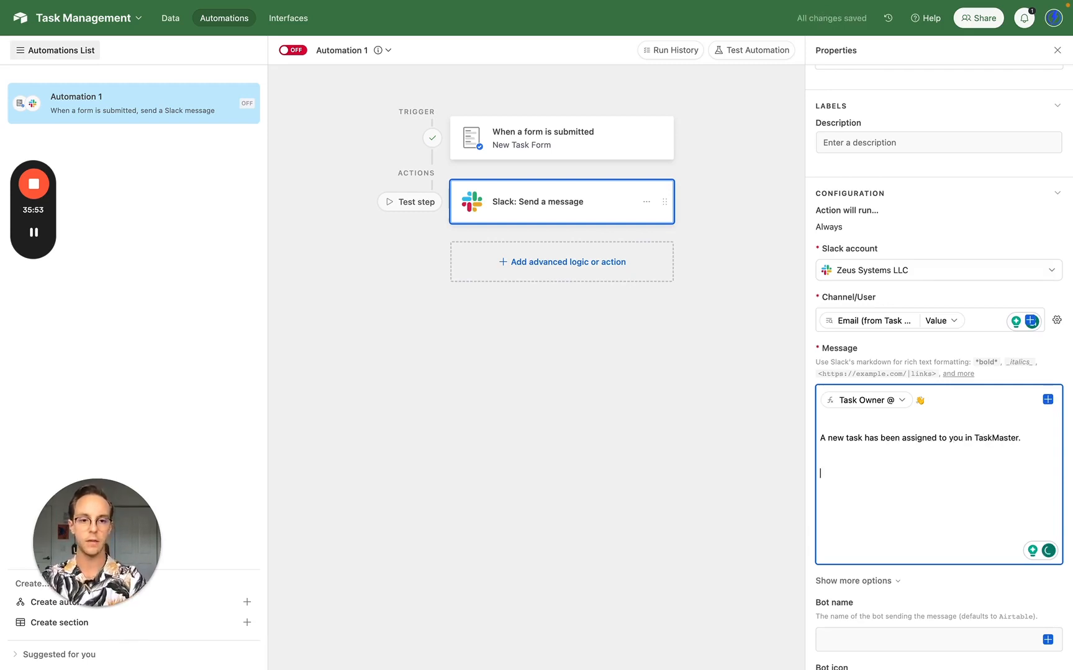
left_click(1048, 399)
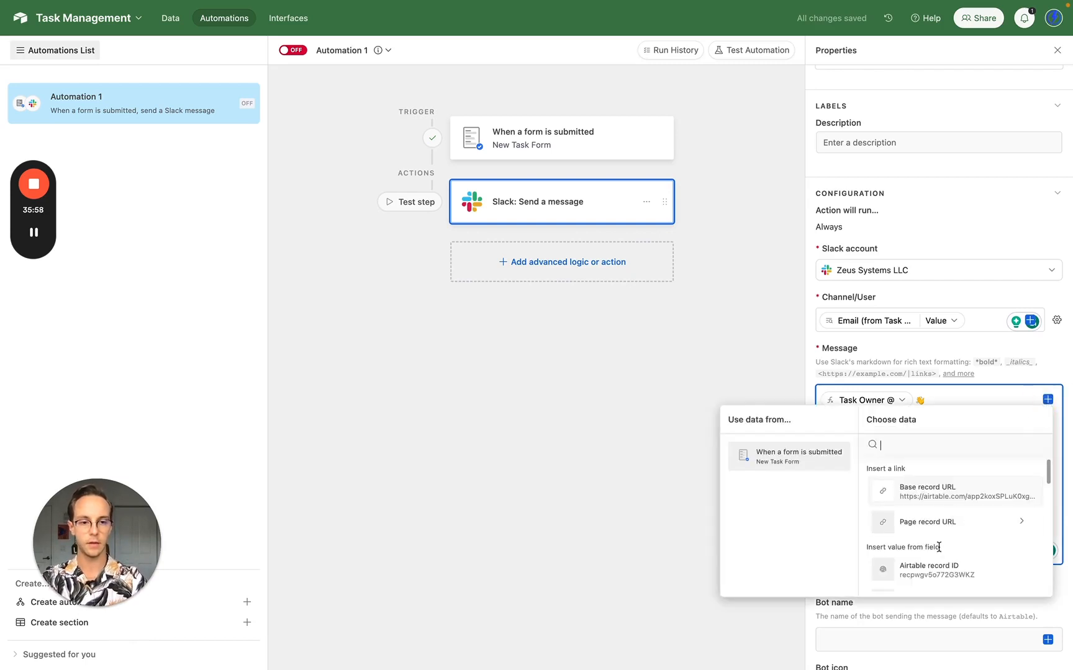
scroll(940, 551, "down", 2)
left_click(938, 519)
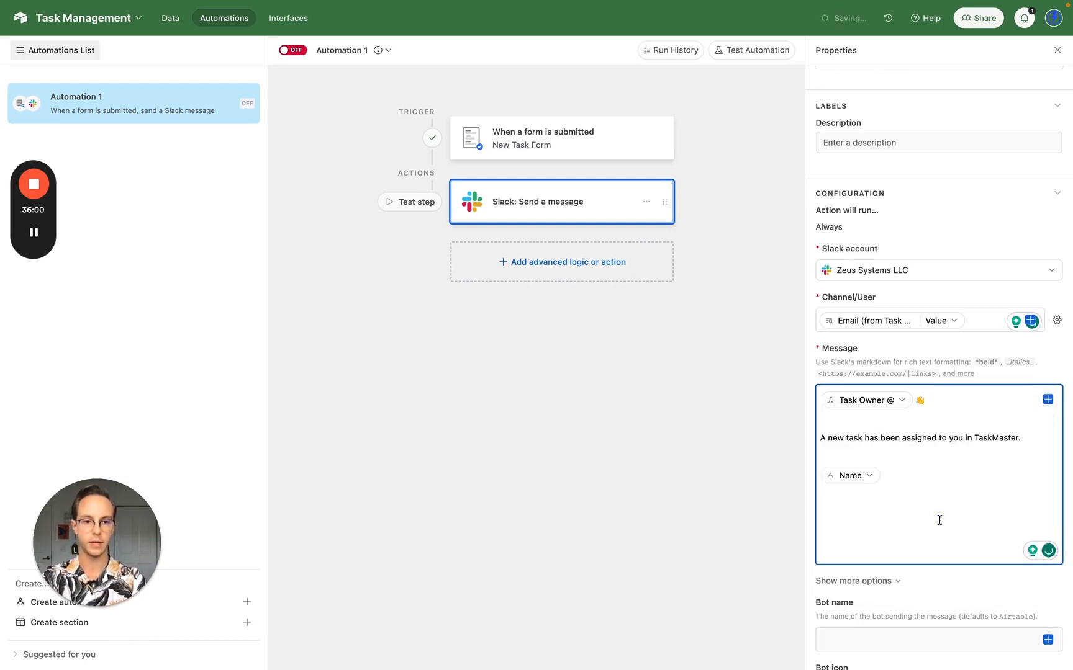
type("Task: ")
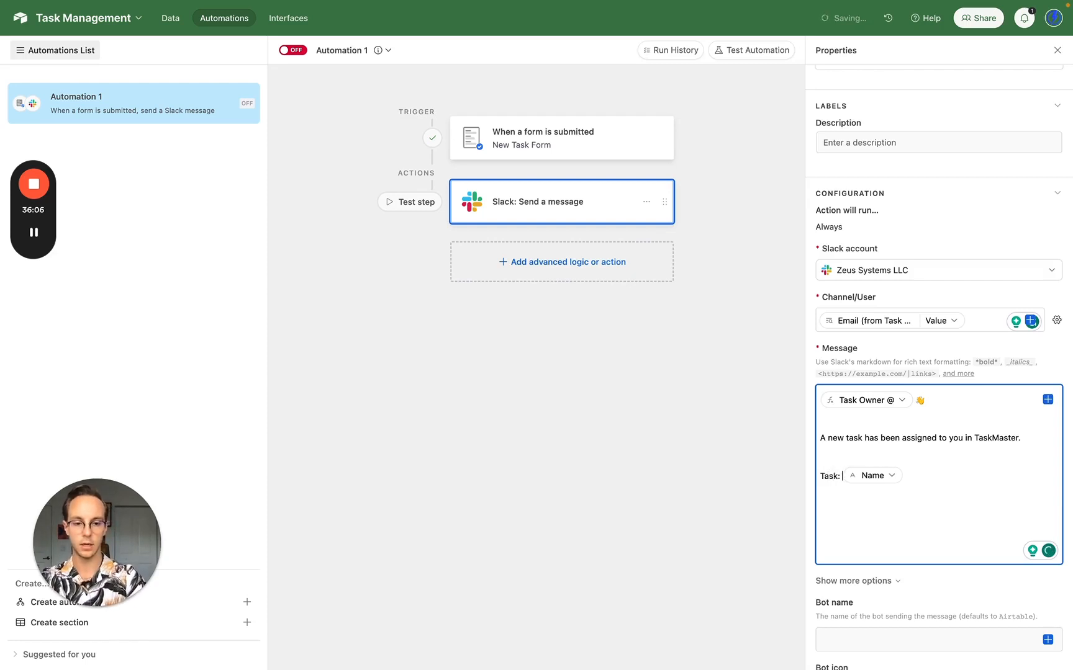
type("_")
left_click(925, 472)
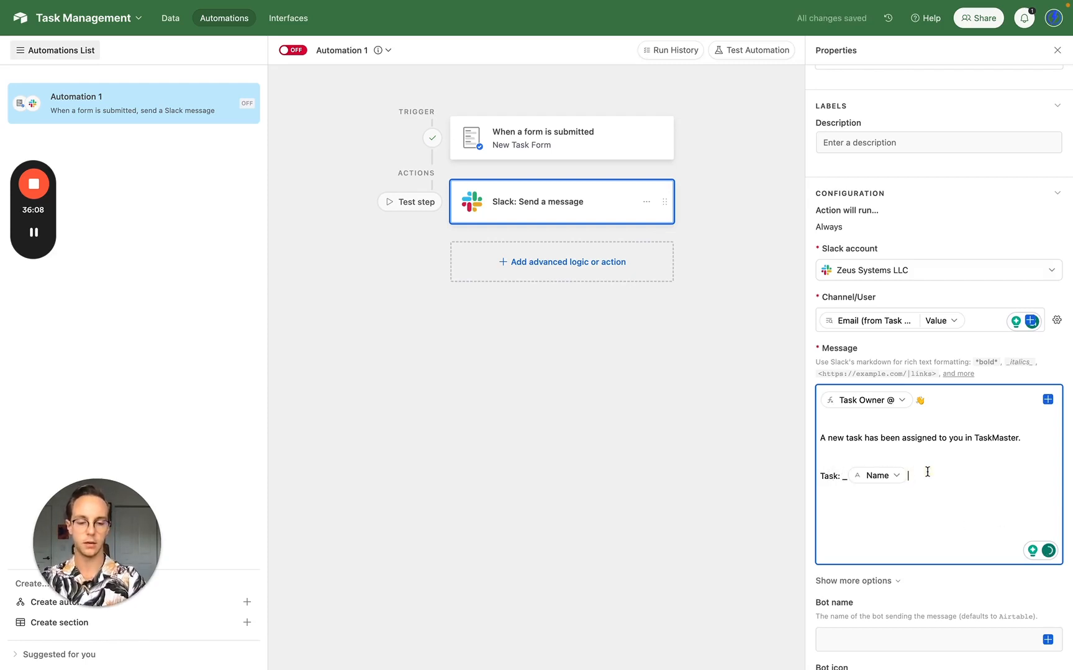
type("_")
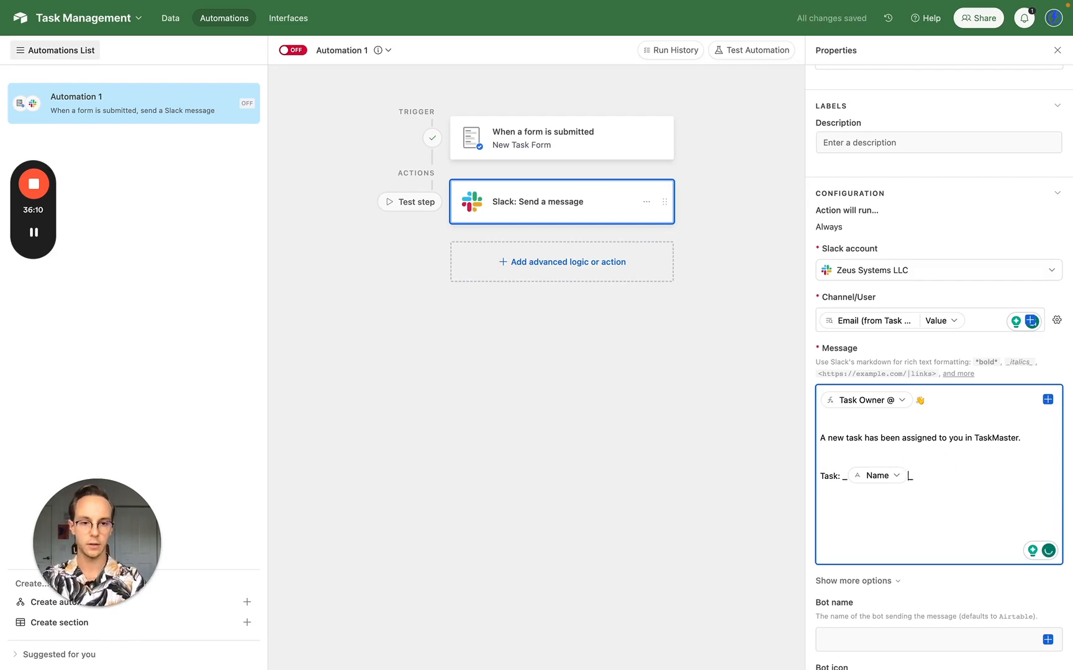
key("Left")
type("<")
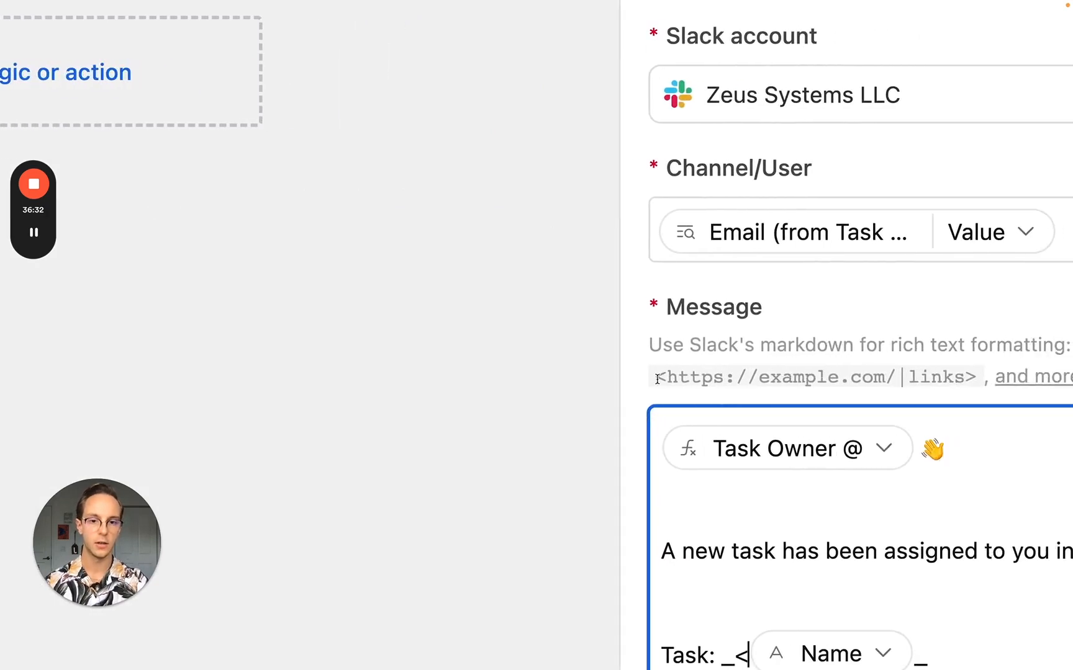
- Point out the <URL|label> link syntax in the message's formatting hint
left_click_drag(653, 376, 892, 376)
left_click(664, 381)
left_click(894, 377)
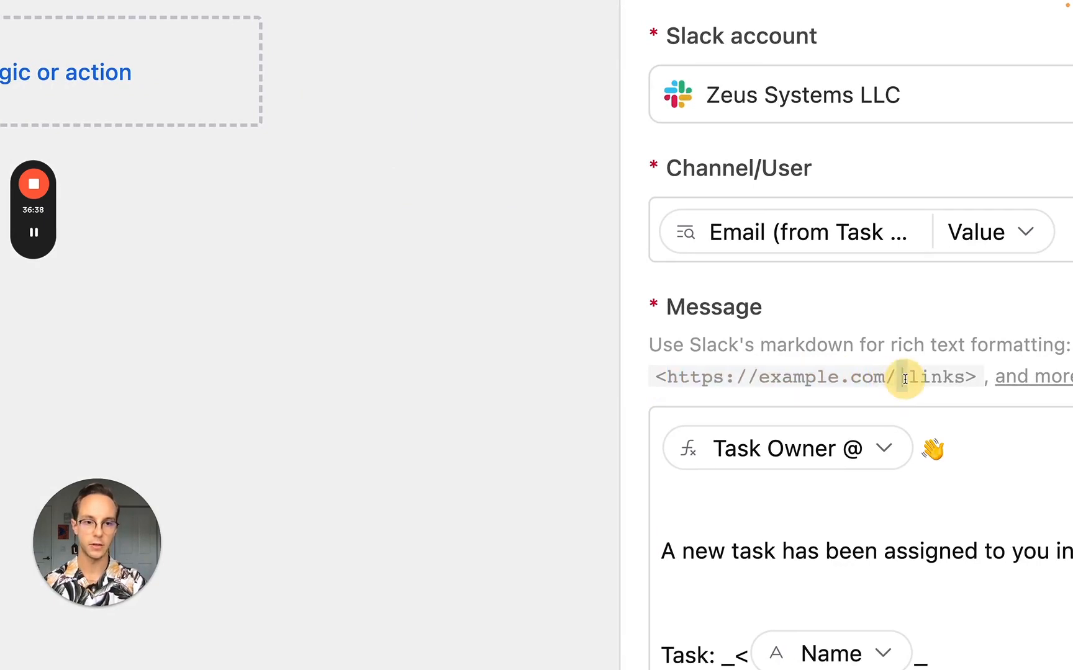
left_click_drag(911, 379, 974, 376)
left_click(960, 376)
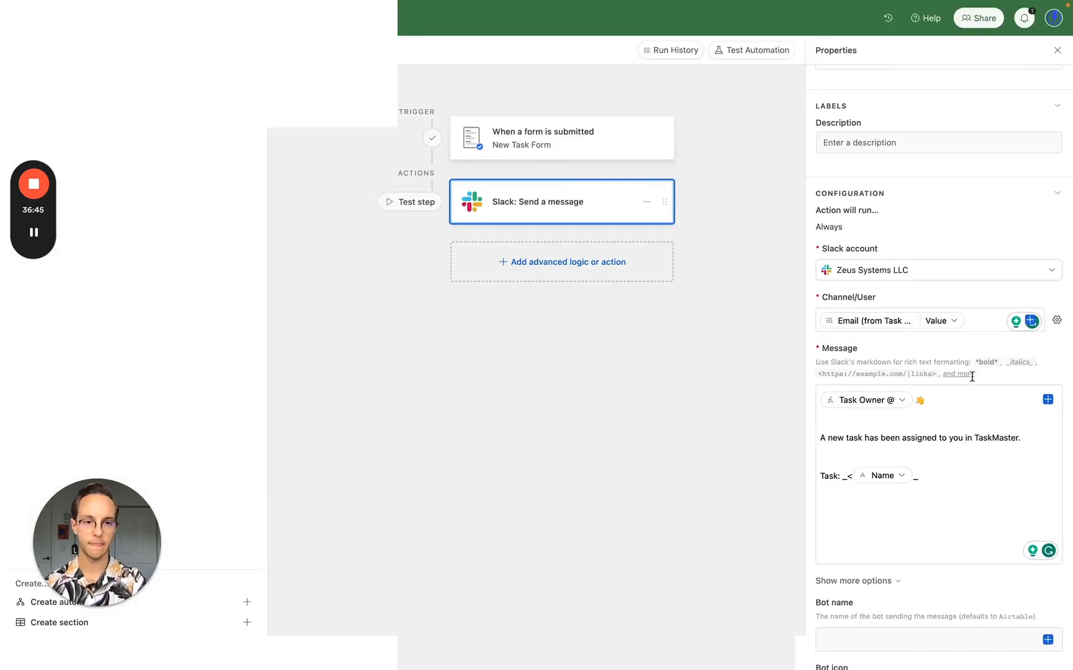
- Close the italics after Name and insert the Base record URL with a '|' separator
left_click(934, 474)
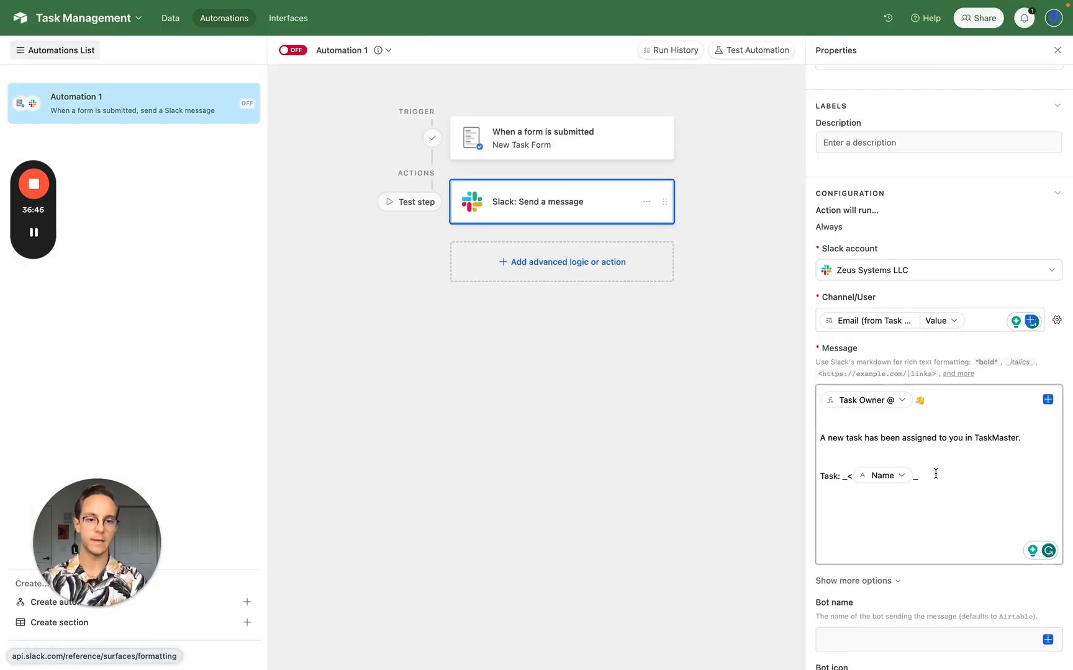
left_click(909, 479)
left_click(918, 475)
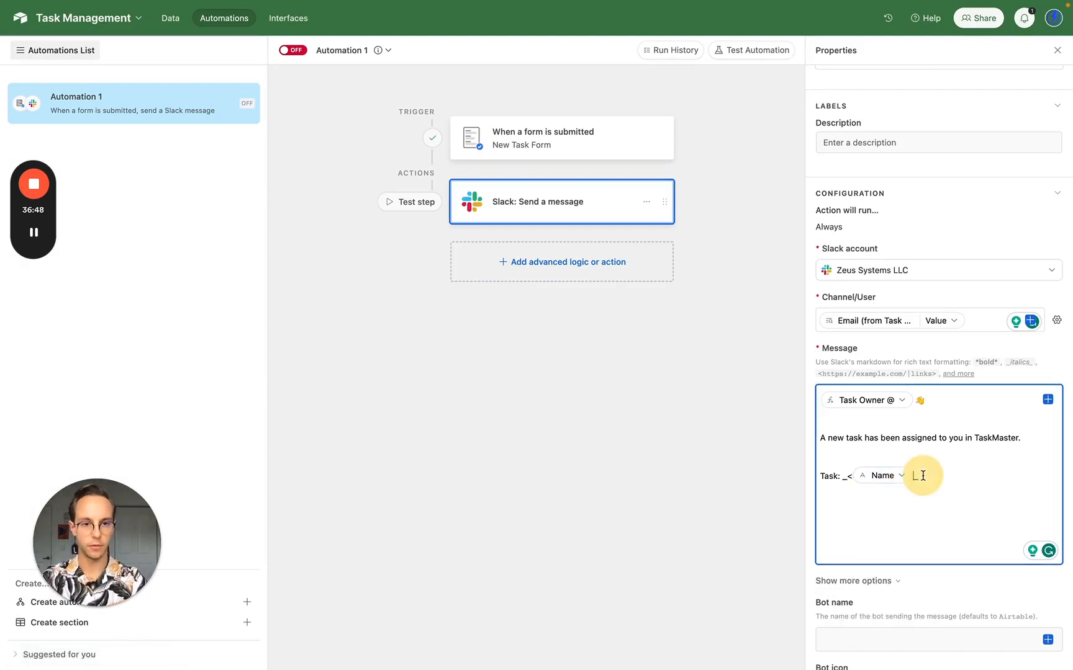
type("_")
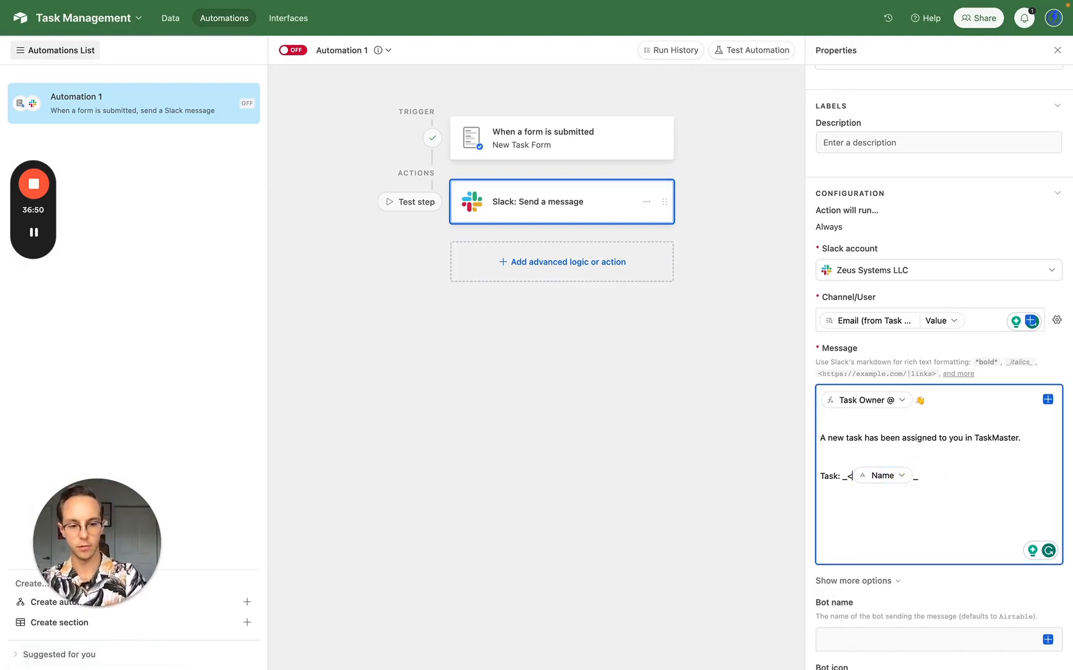
left_click(1048, 400)
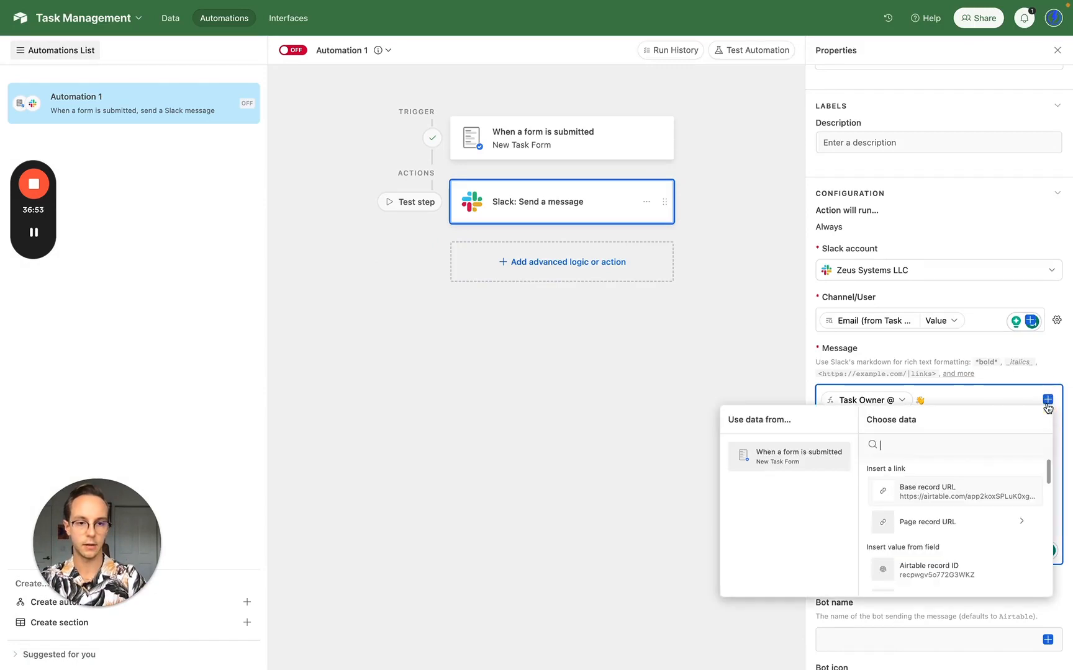
left_click(962, 497)
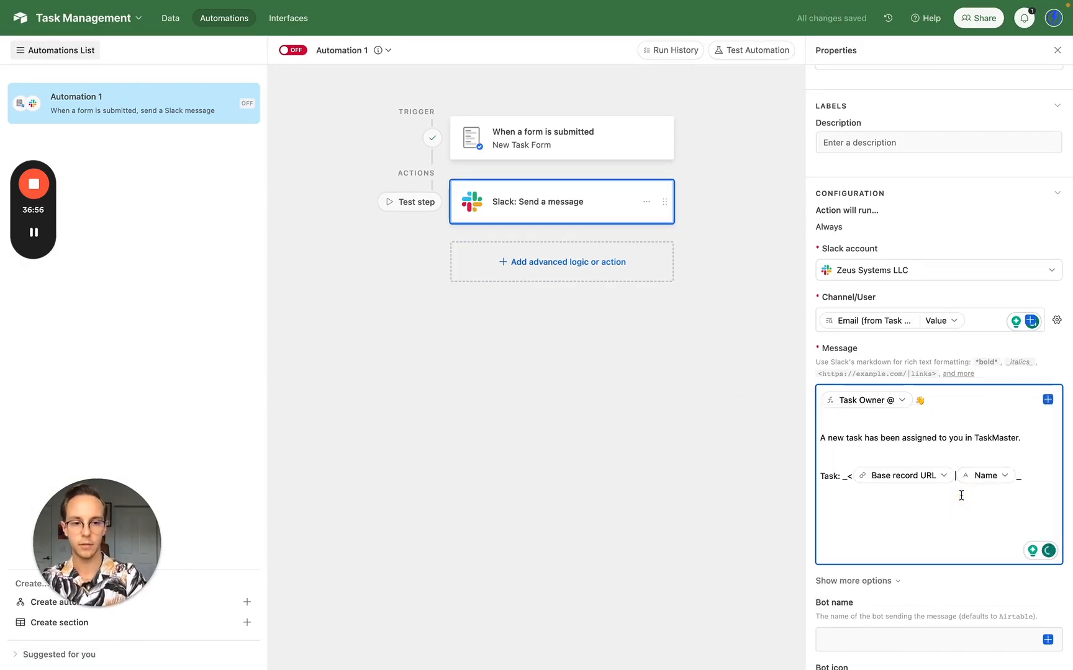
type("|")
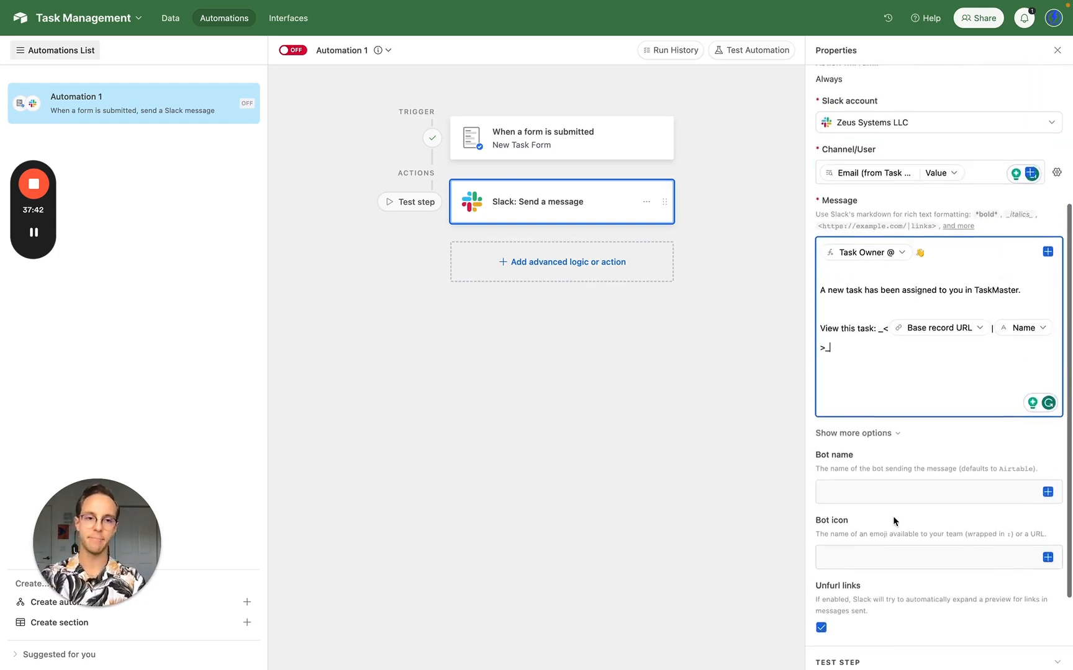
scroll(893, 521, "up", 3)
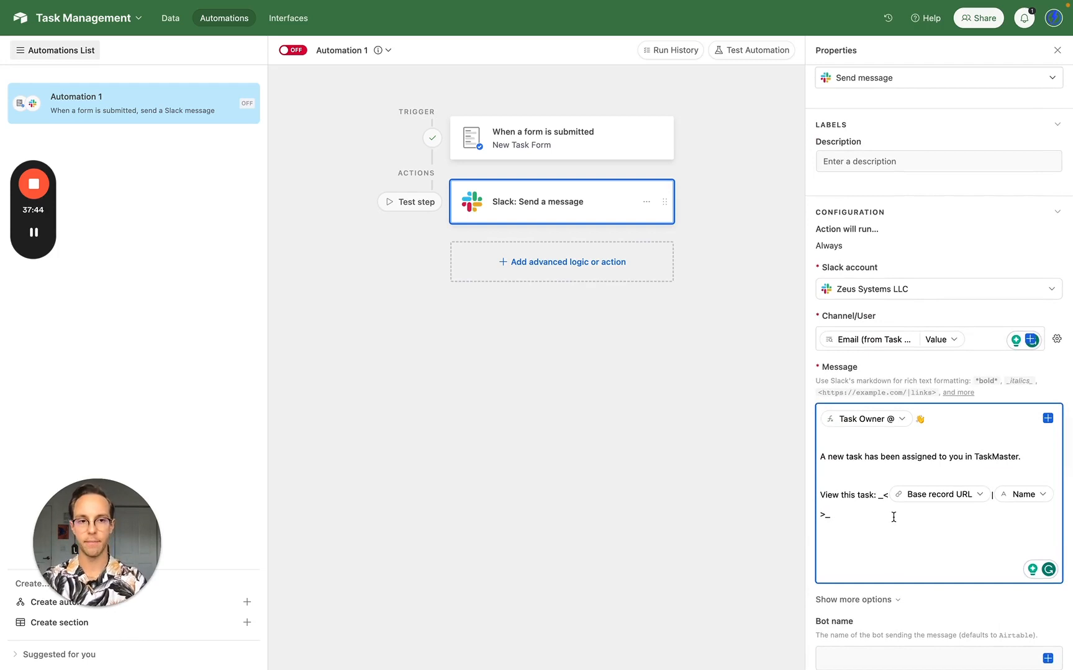
- Rename the automation 'New Task Notification' and switch it on
left_click(351, 51)
type("New Ta")
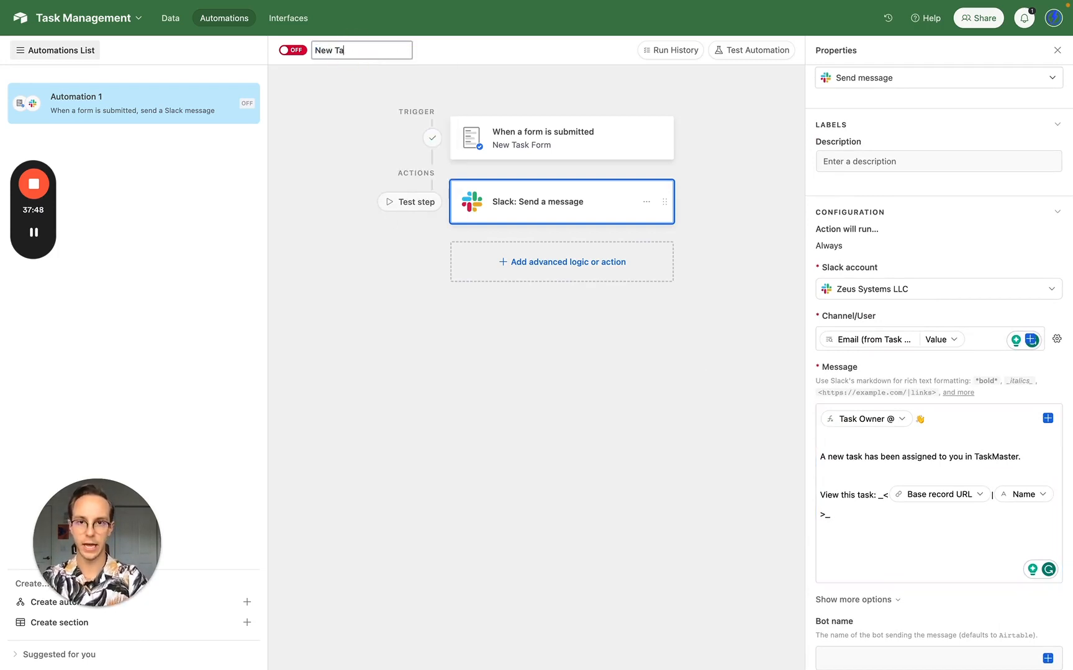
type("sk Notific")
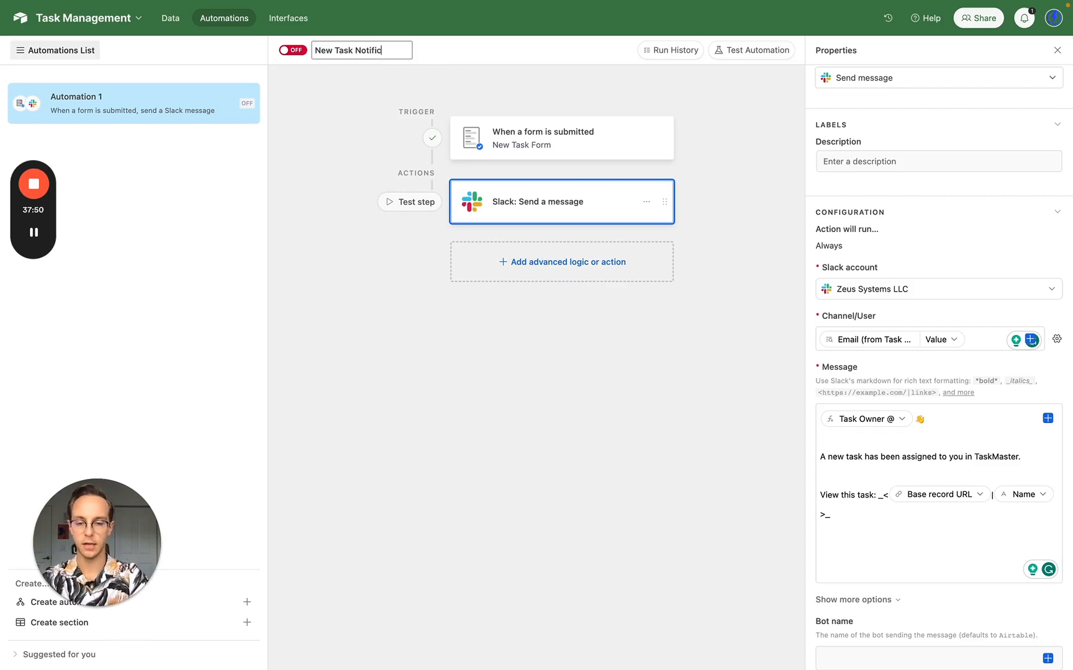
type("ation")
key("Return")
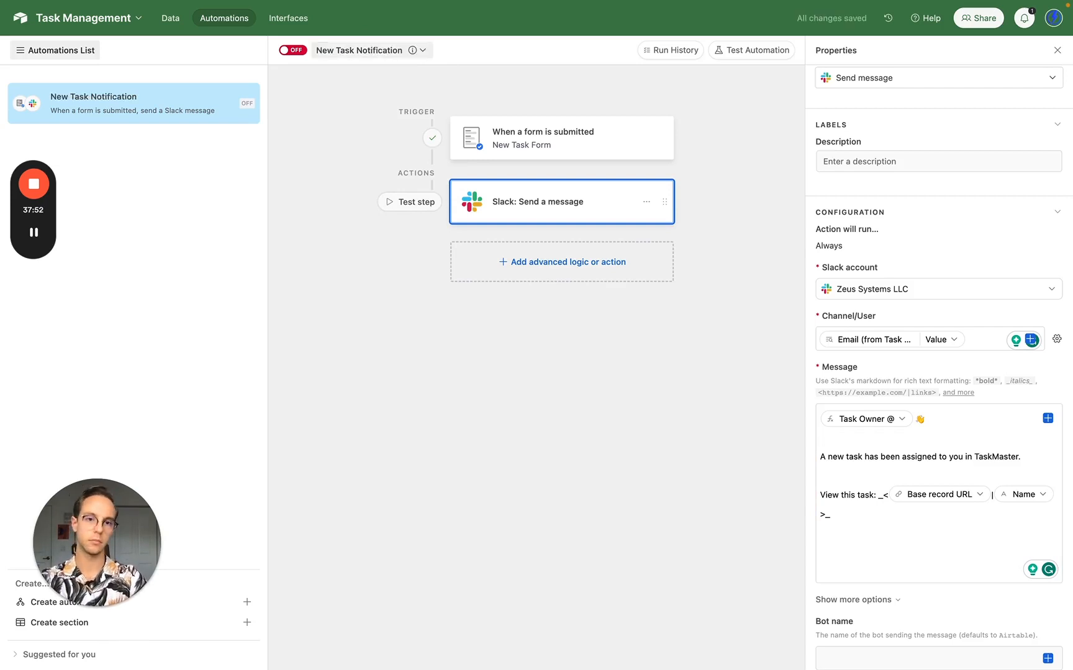
left_click(289, 53)
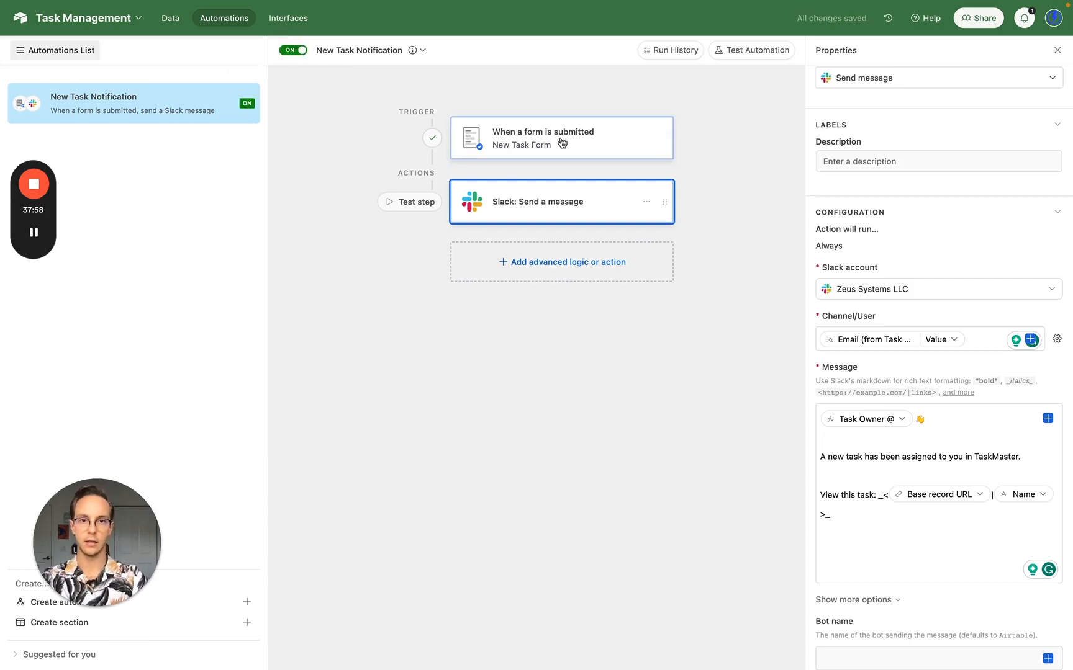
- Run a test of the Slack message step as configured
scroll(891, 506, "down", 4)
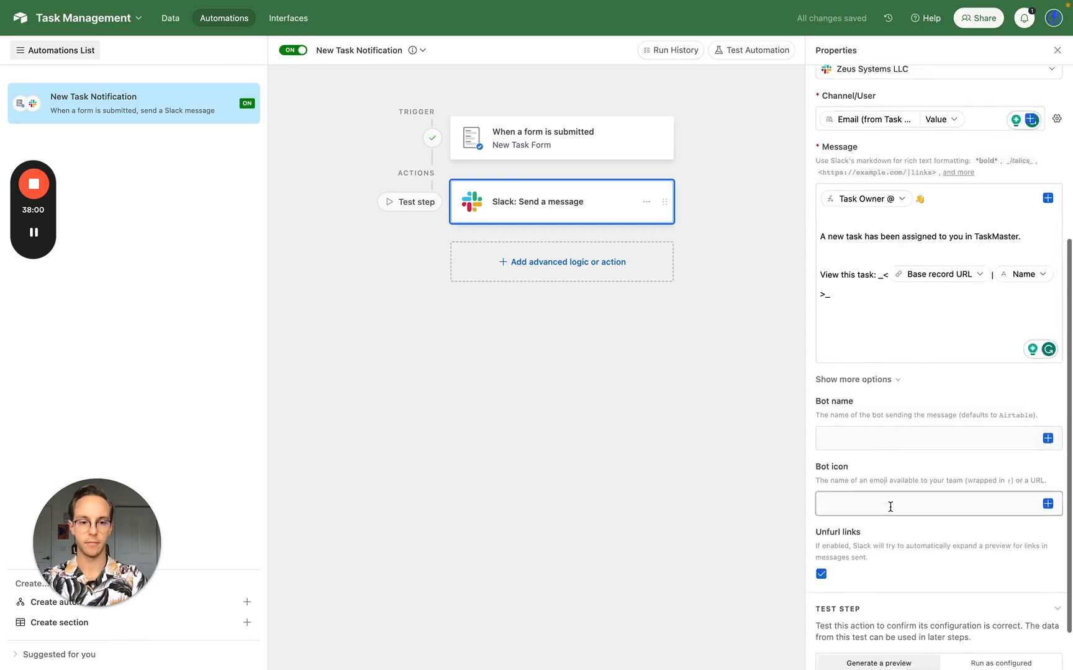
scroll(890, 506, "down", 1)
left_click(996, 608)
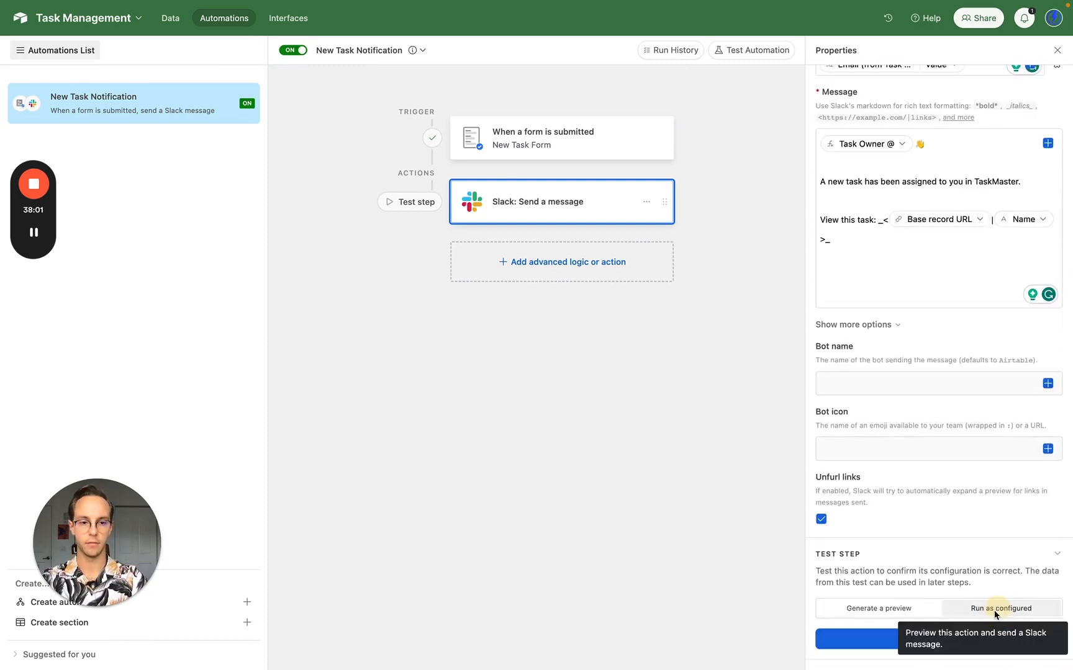
left_click(882, 641)
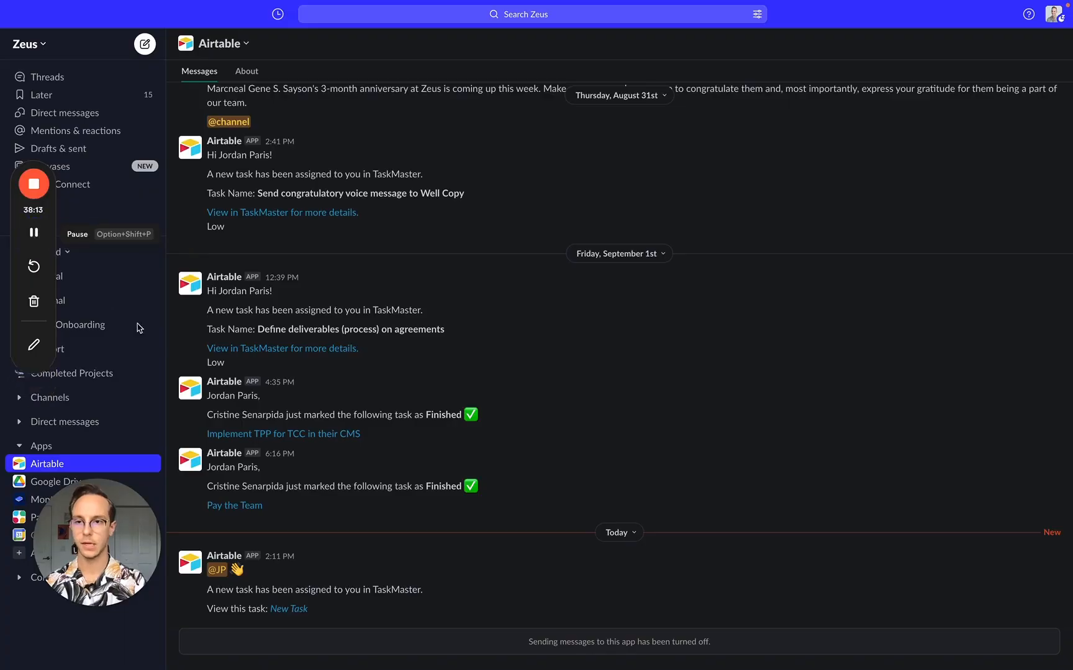
- Highlight the TaskMaster assignment sentence and follow the New Task link to its record
triple_click(219, 595)
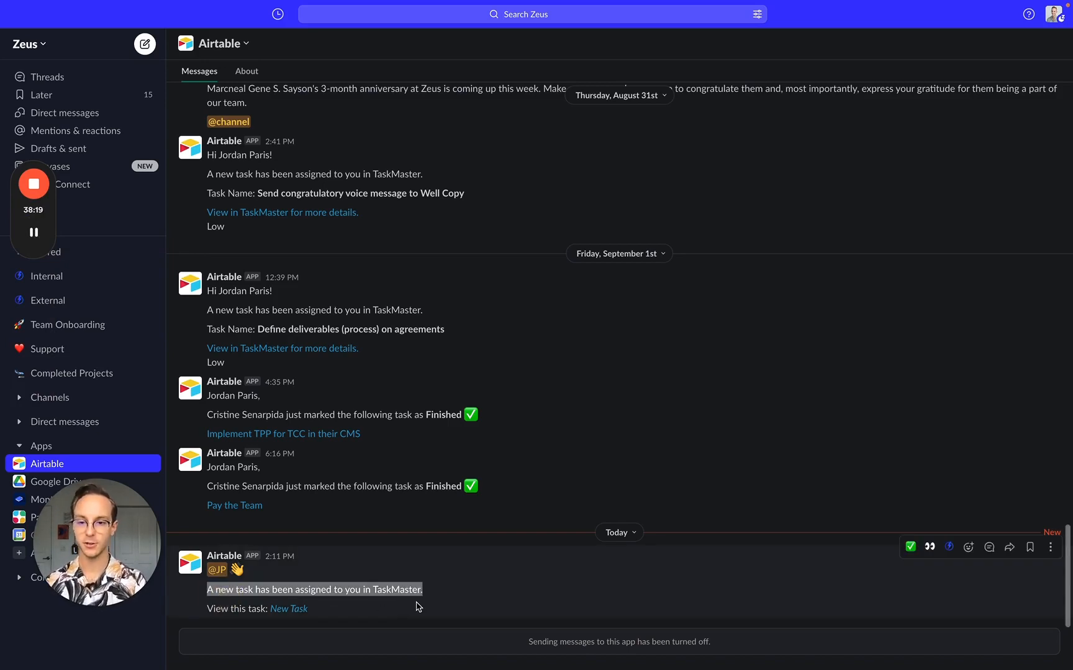
left_click(297, 610)
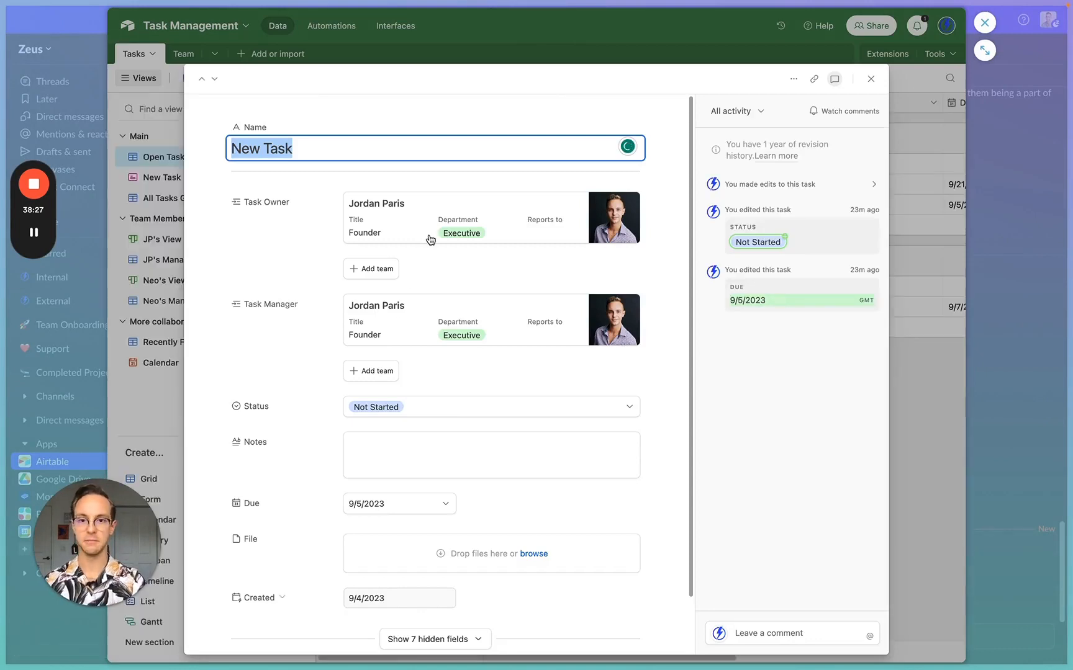
- Enter 'loom.com' in the New Task record's Notes, then close the record
scroll(438, 332, "down", 2)
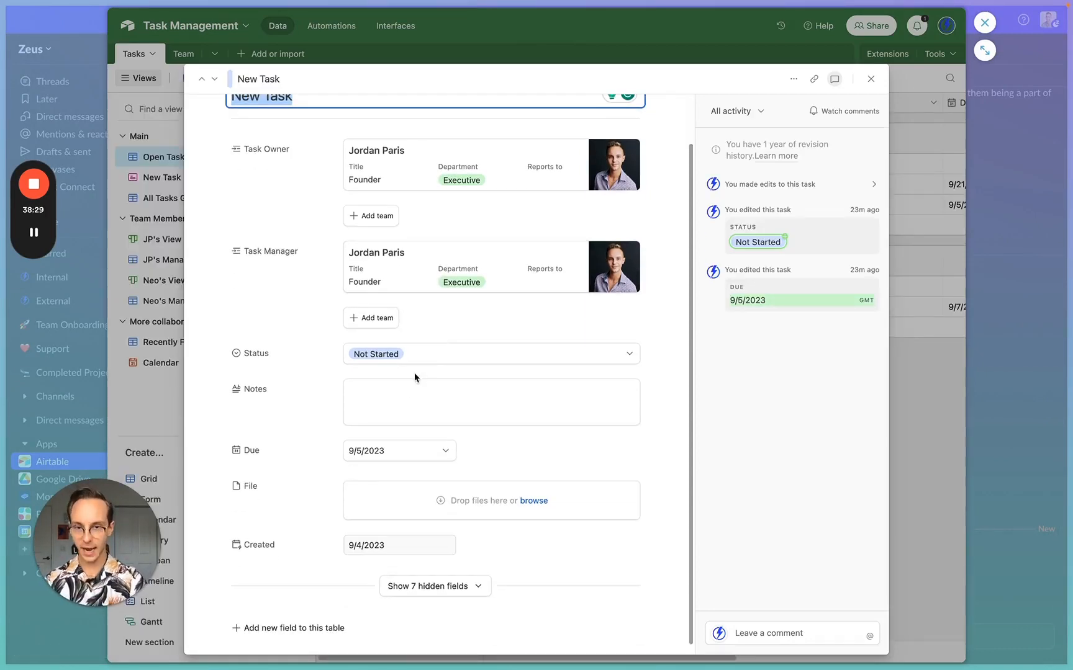
left_click(406, 406)
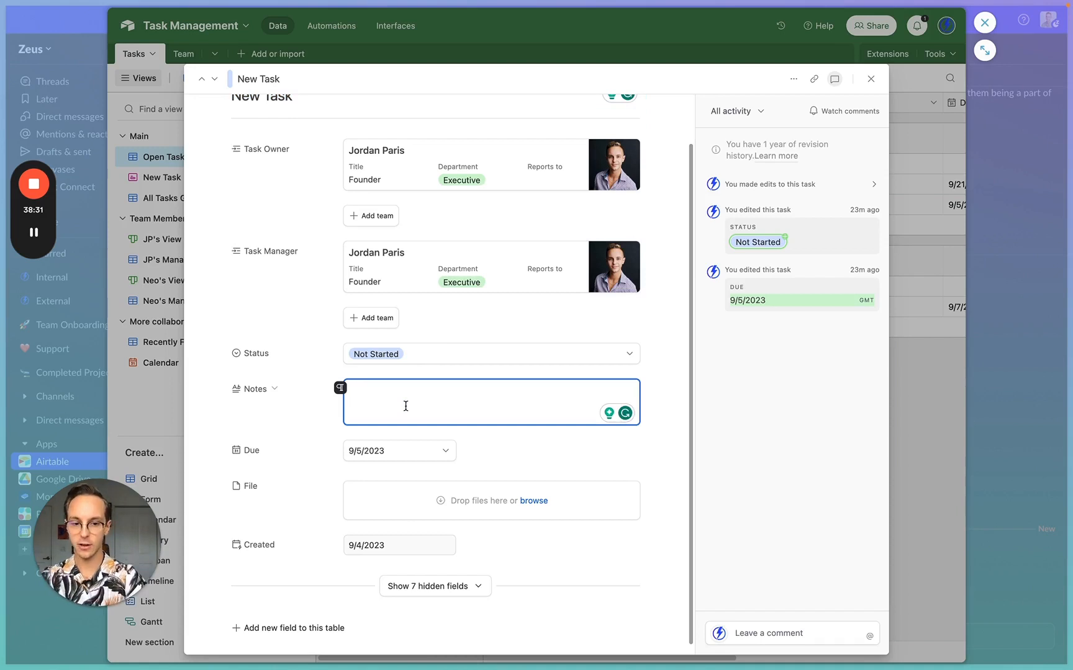
type("loom.com")
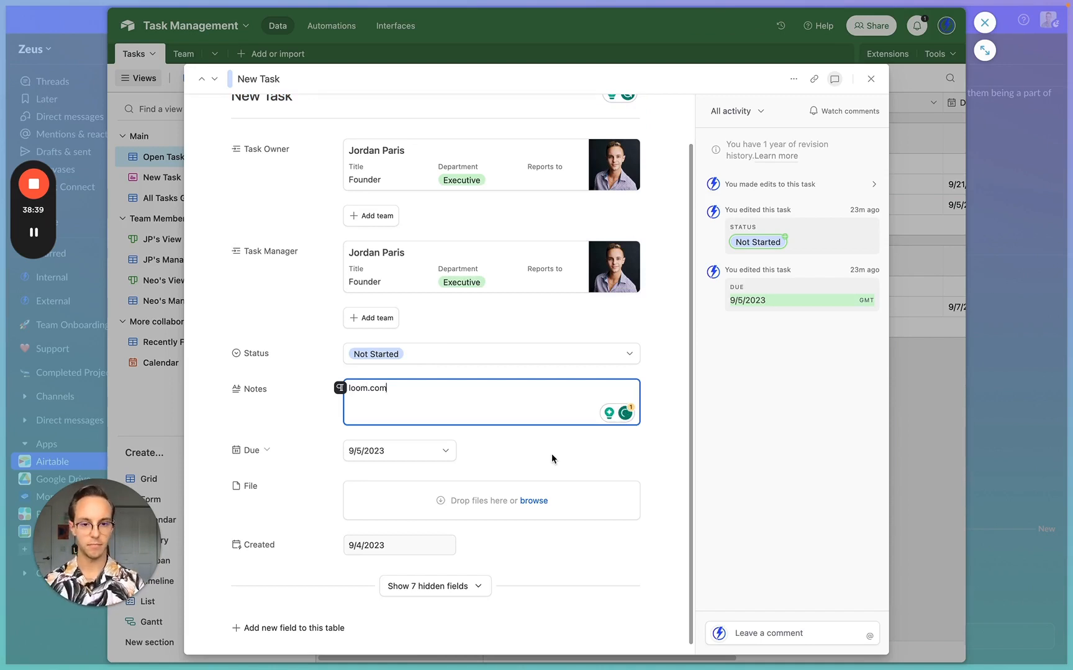
left_click(776, 633)
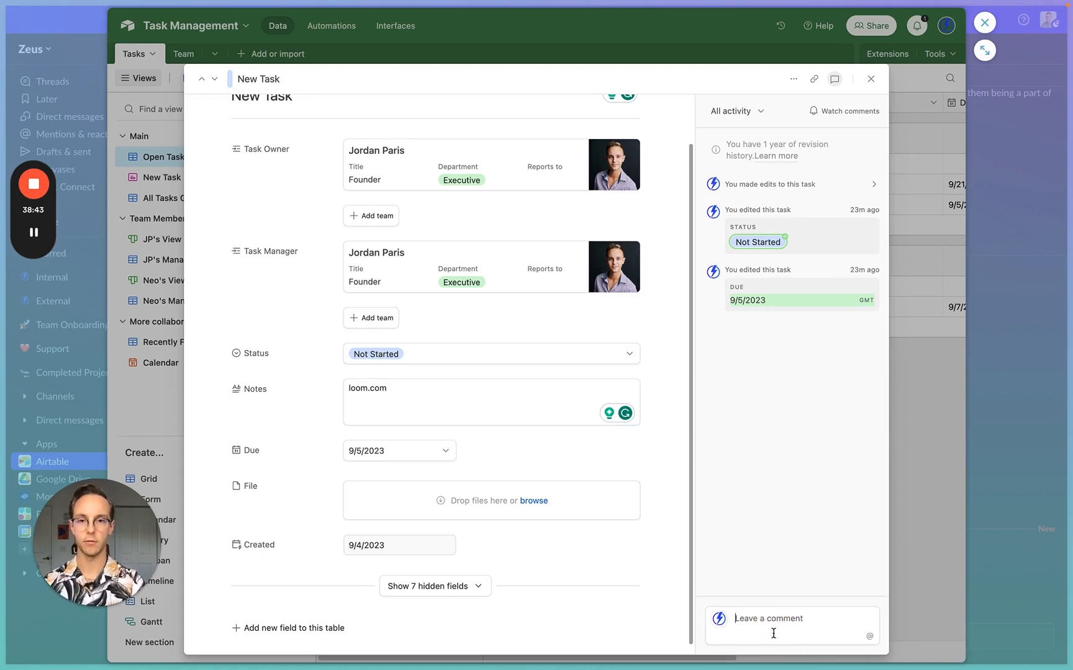
left_click(927, 240)
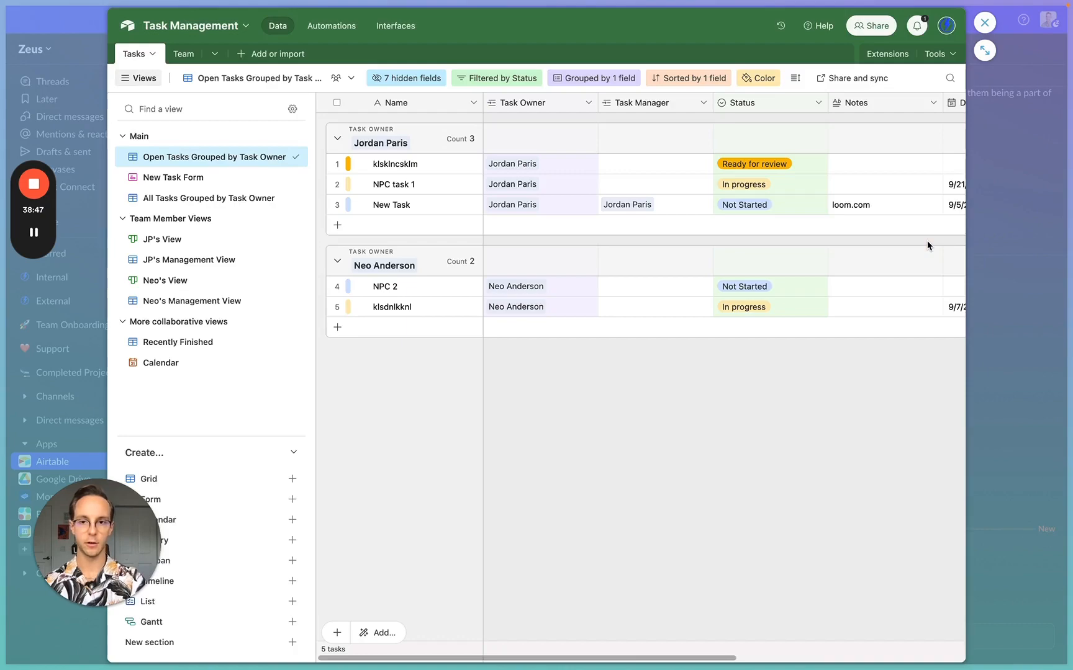
- Return to Airtable automations, dismiss the test result, and duplicate New Task Notification
left_click(987, 249)
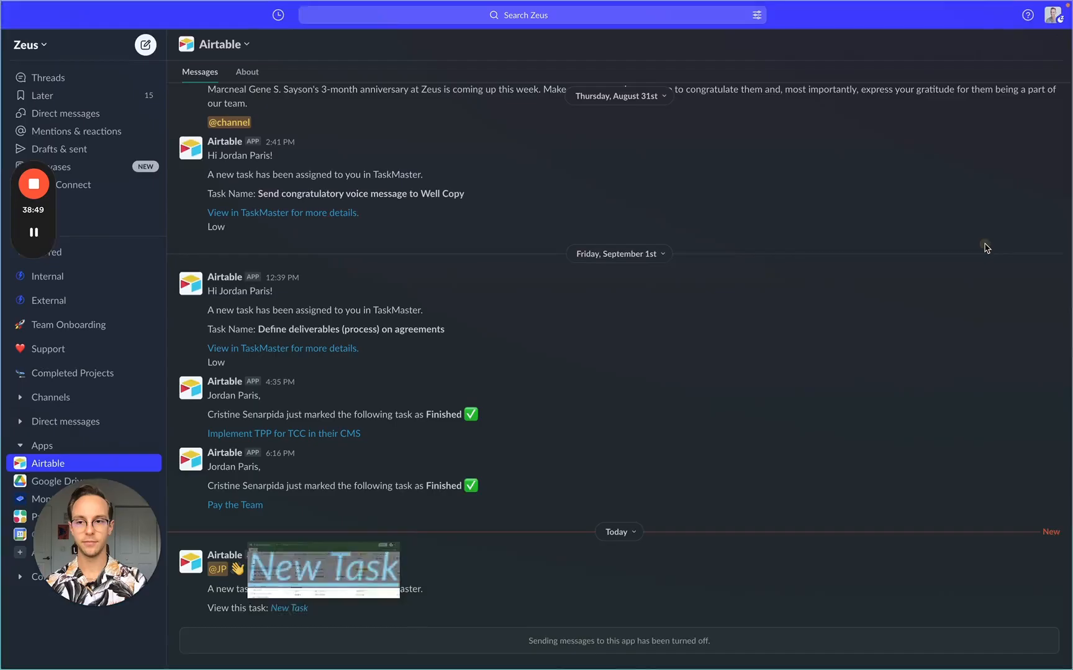
mouse_move(14, 248)
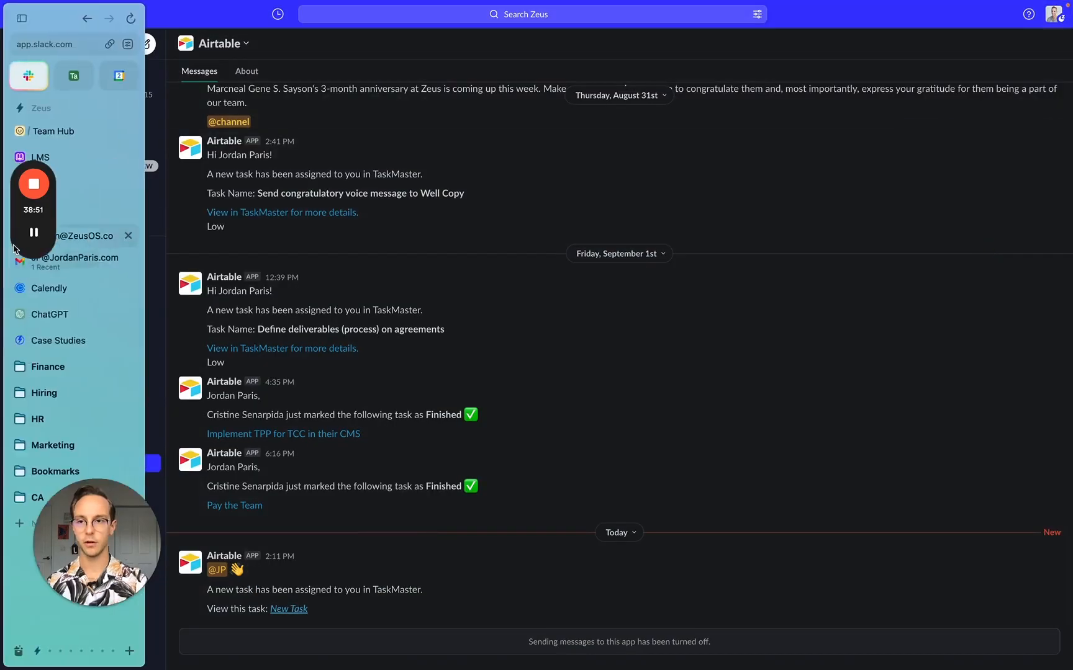
left_click(74, 75)
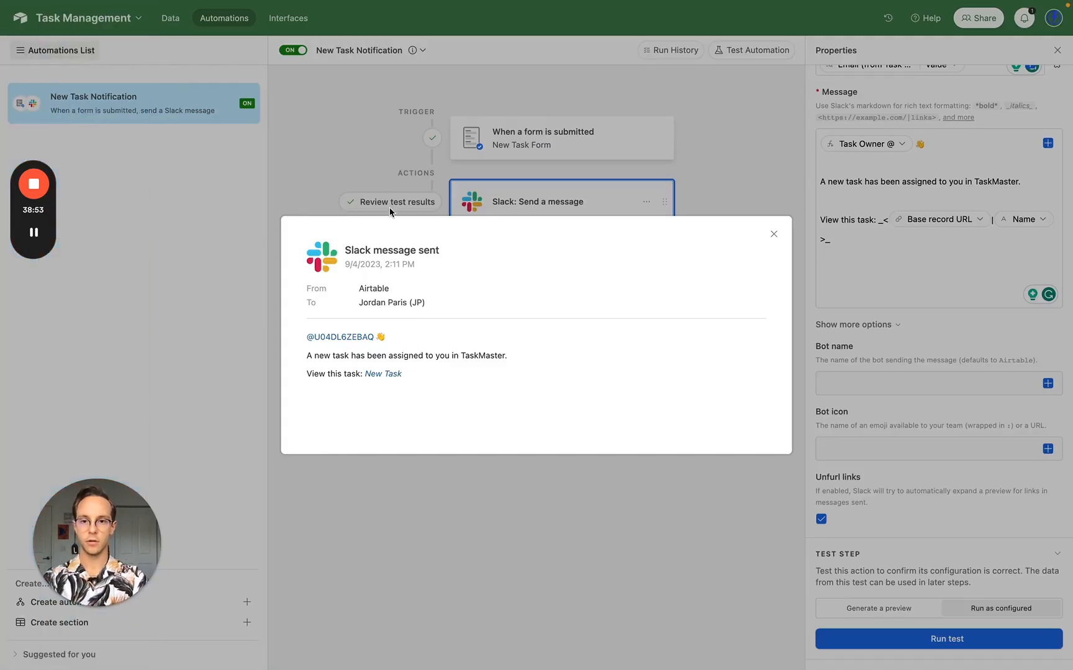
left_click(774, 235)
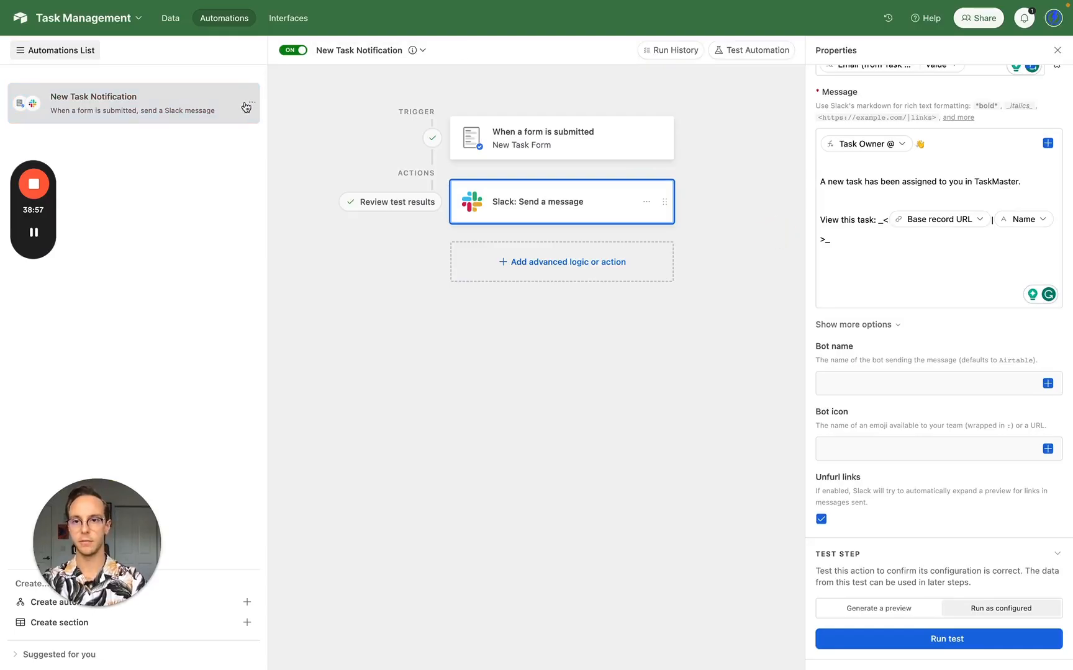
left_click(252, 102)
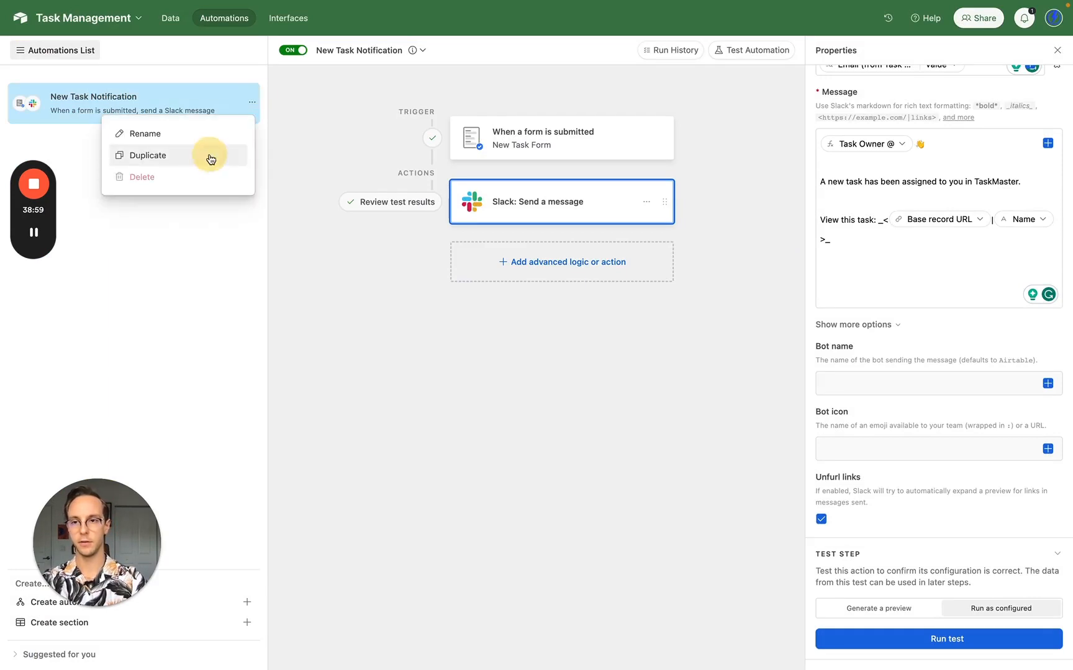
left_click(211, 157)
- Rename the copy 'Overdue Task Notification' and open its Slack message action
left_click(378, 49)
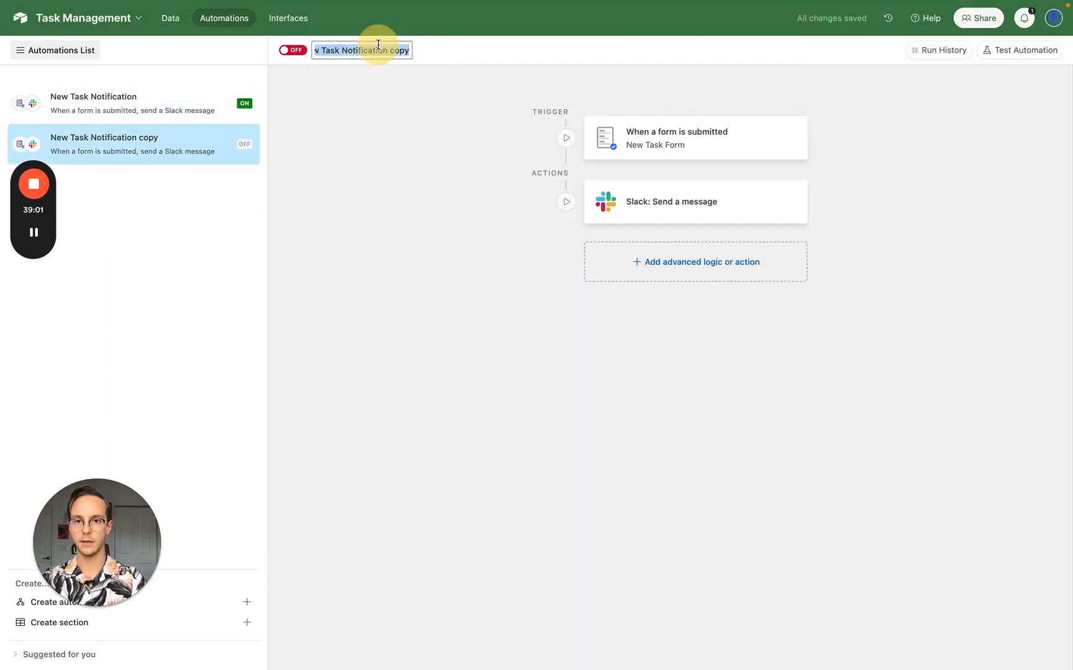
type("Overdue Task Notific")
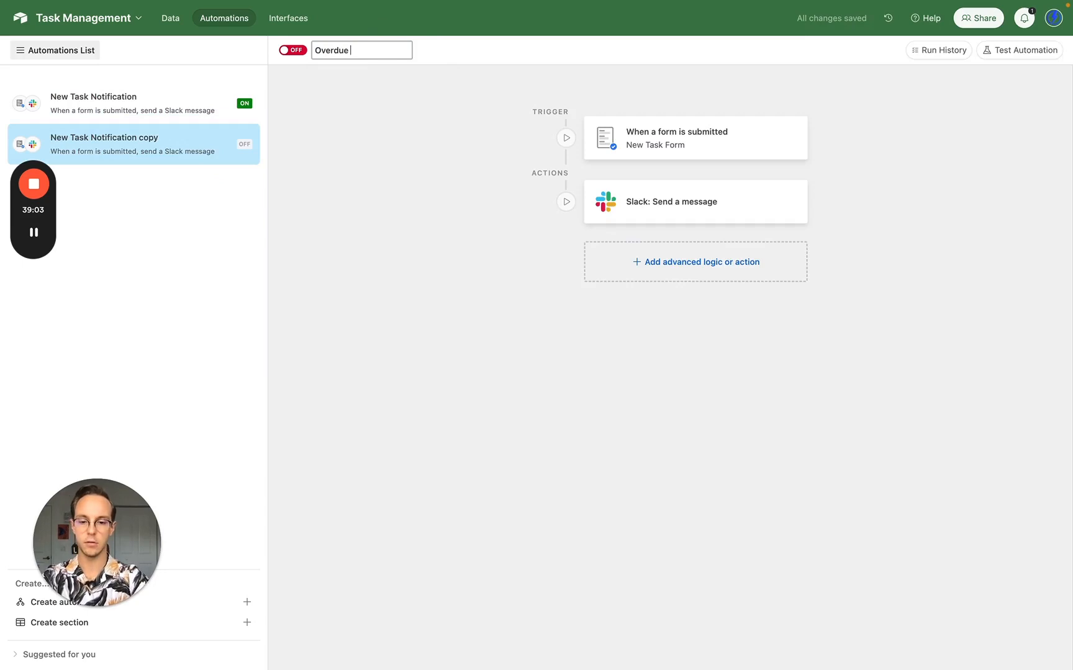
type("ation")
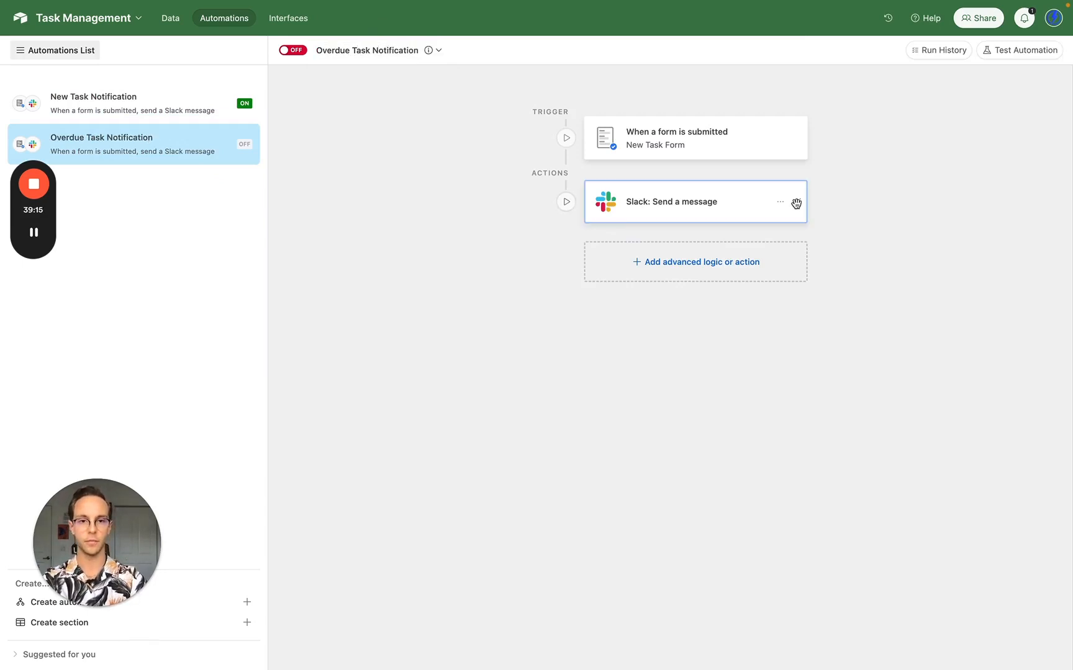
left_click(706, 204)
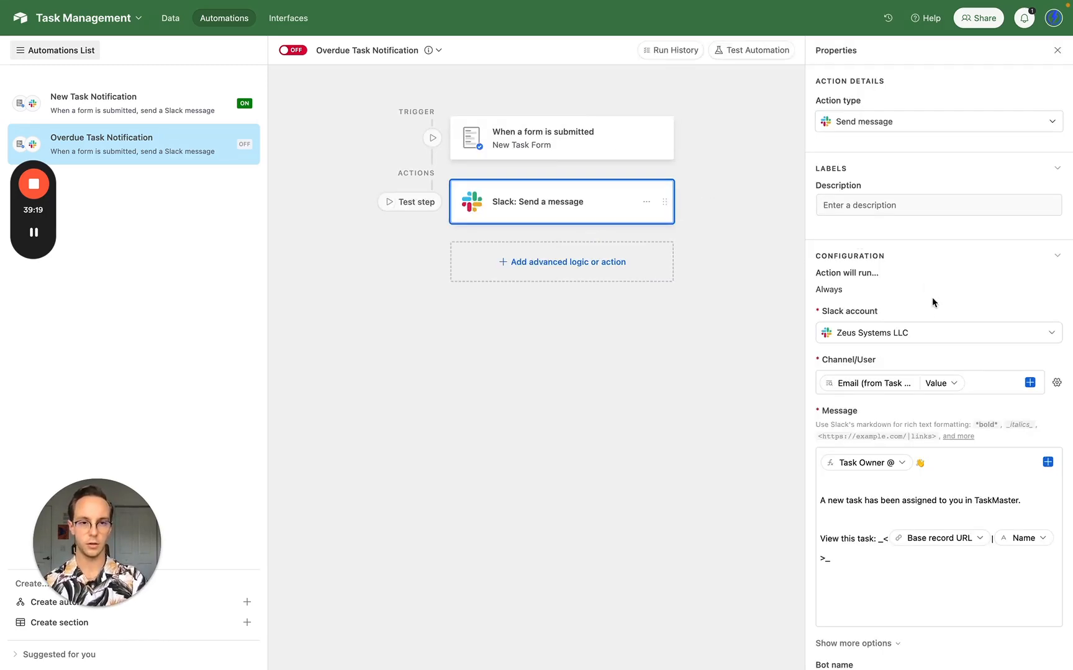
scroll(931, 304, "down", 3)
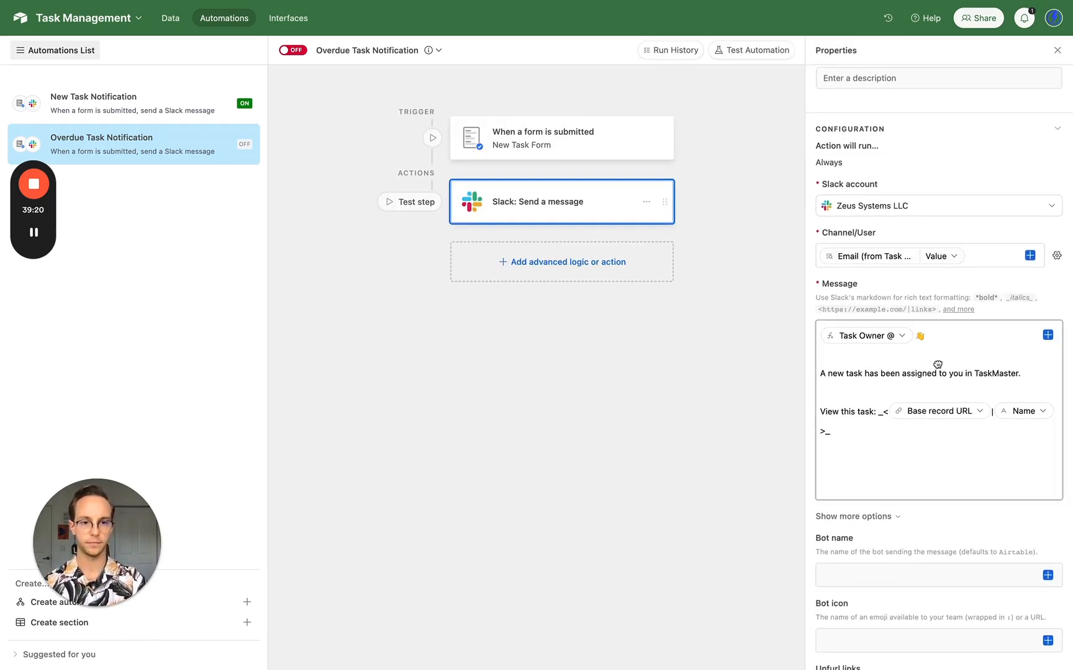
left_click_drag(938, 365, 308, 377)
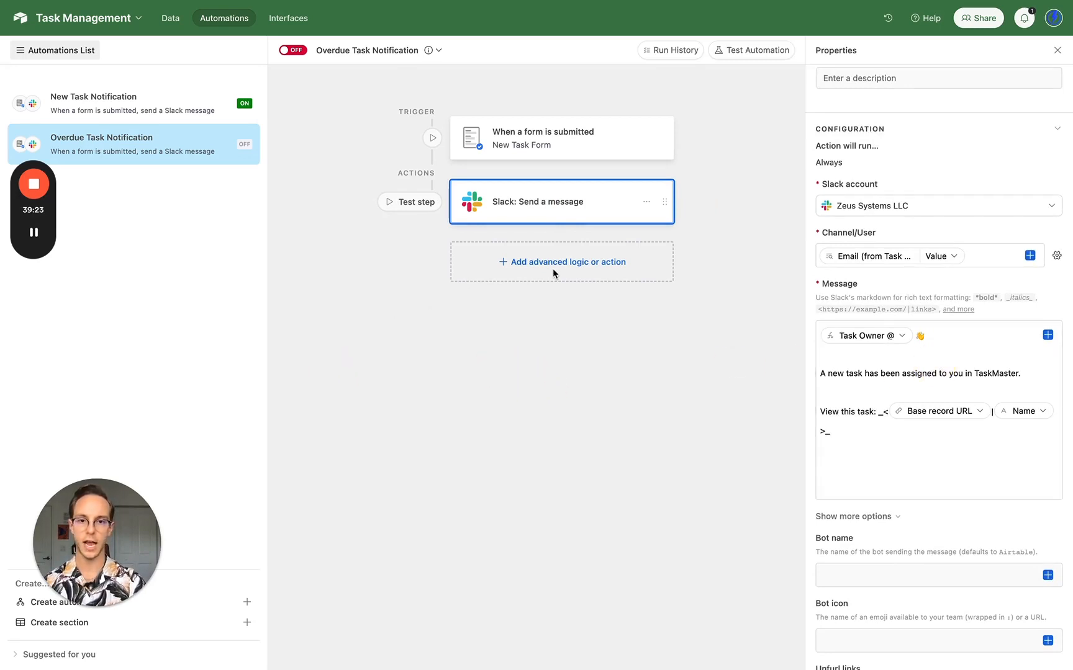
left_click_drag(548, 268, 519, 268)
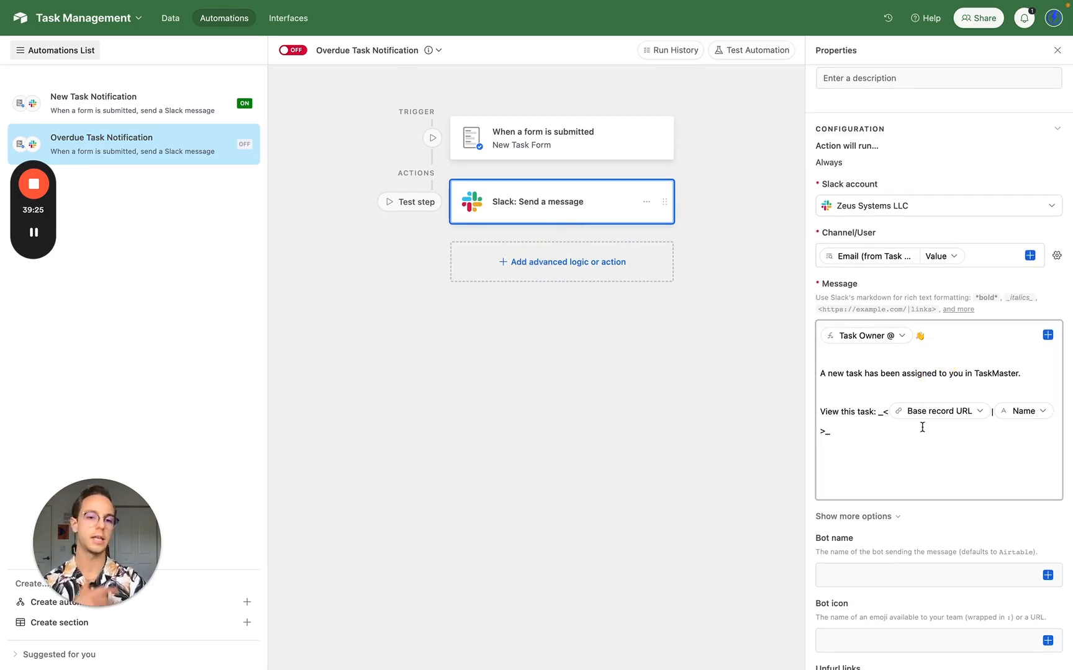
left_click(924, 446)
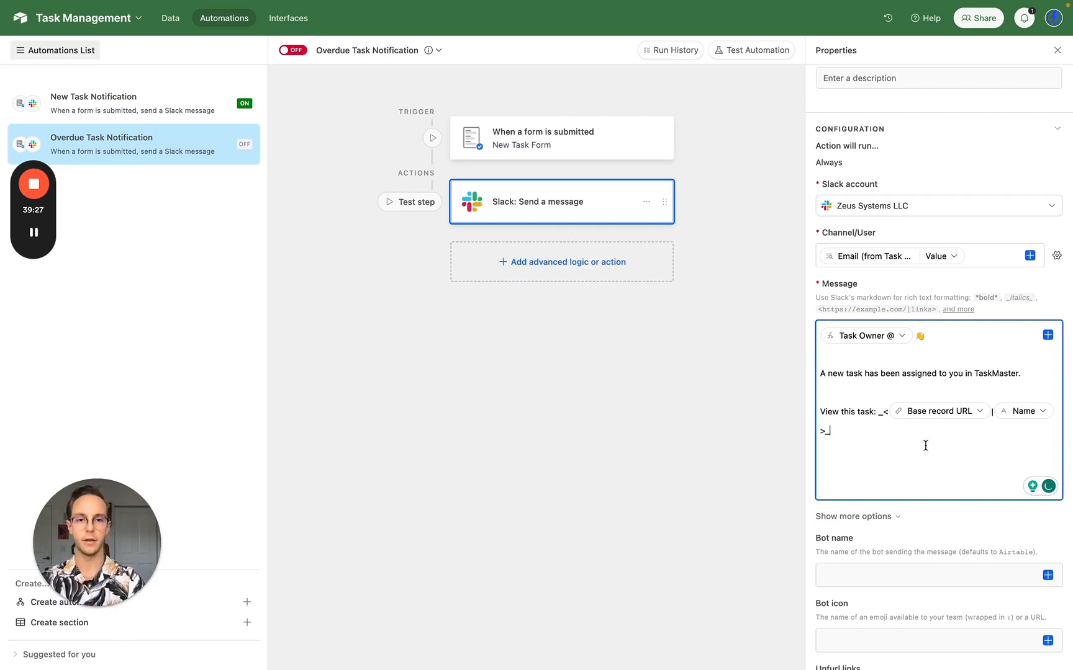
scroll(860, 393, "up", 1)
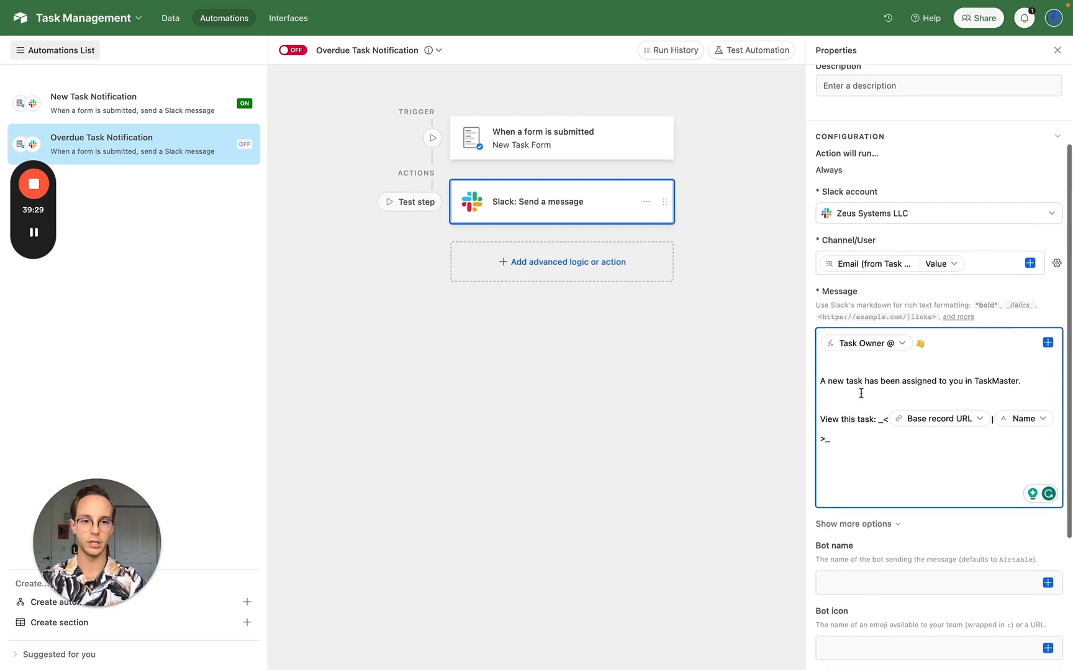
scroll(861, 393, "up", 1)
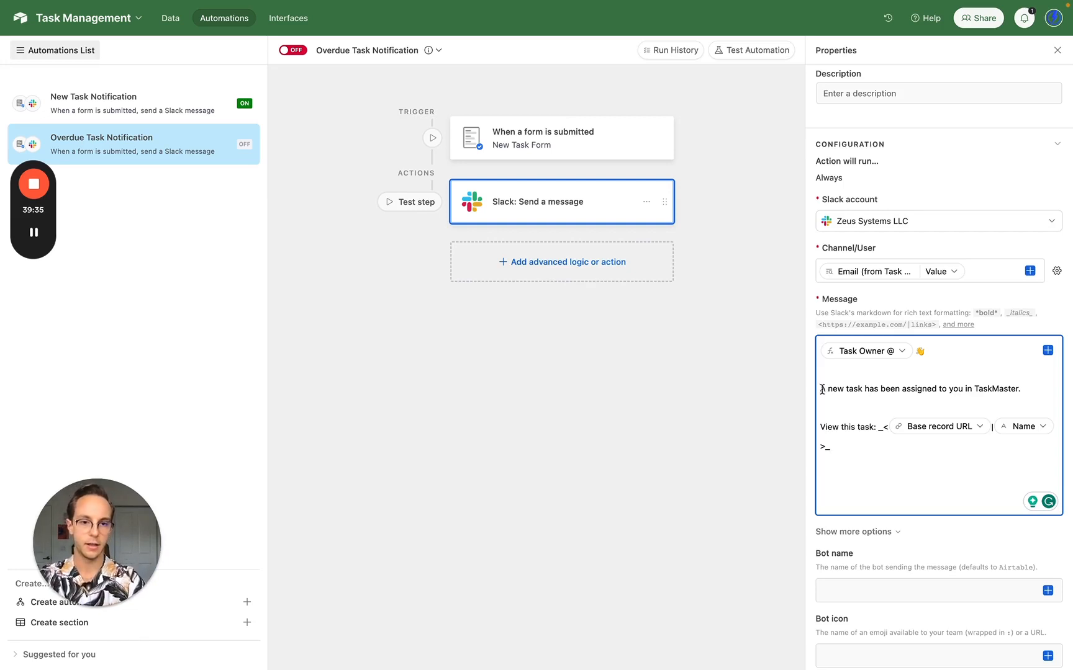
left_click(822, 389)
- Replace the old assigned-task wording with '_ has just become overdue!' and start a new line
left_click(888, 427, "shift")
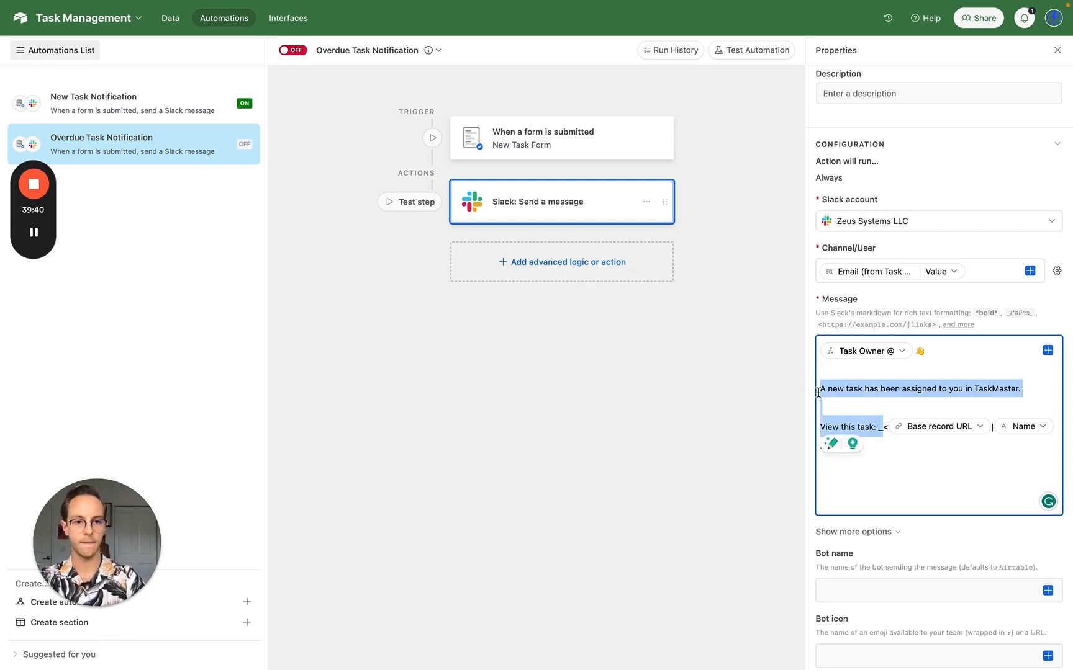
key("BackSpace")
type("_")
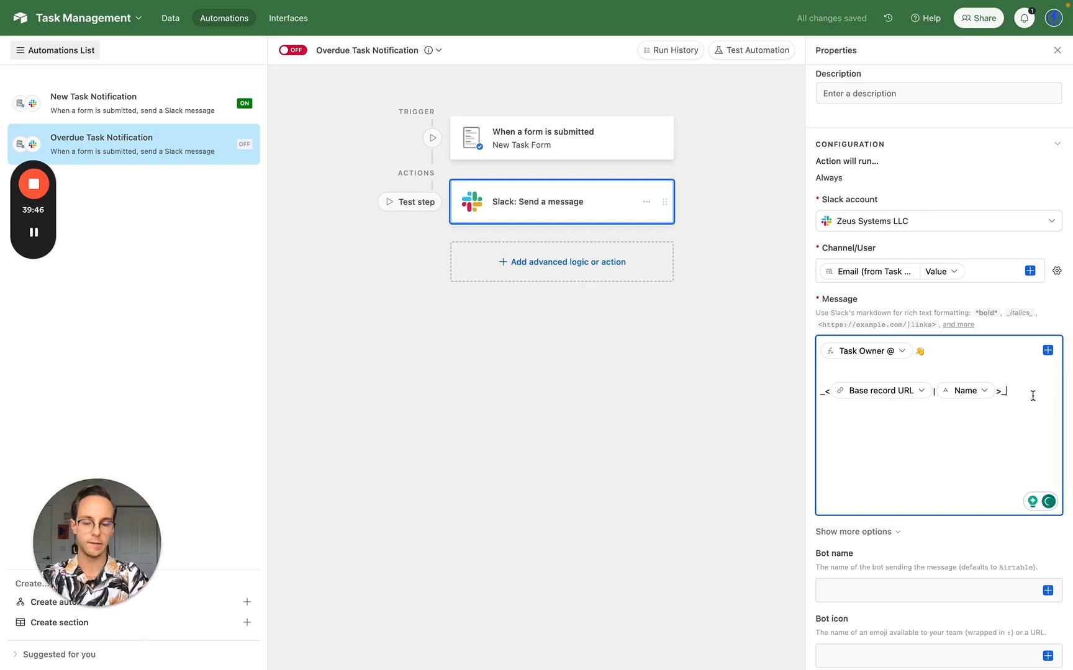
type(" has just be")
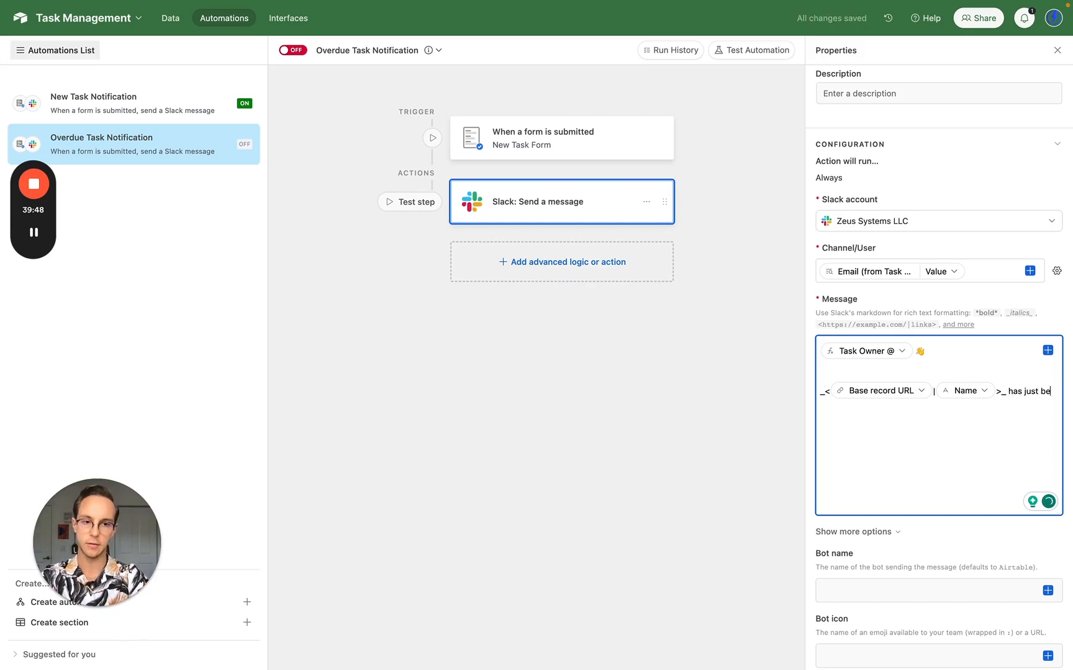
type("come ovewrdu")
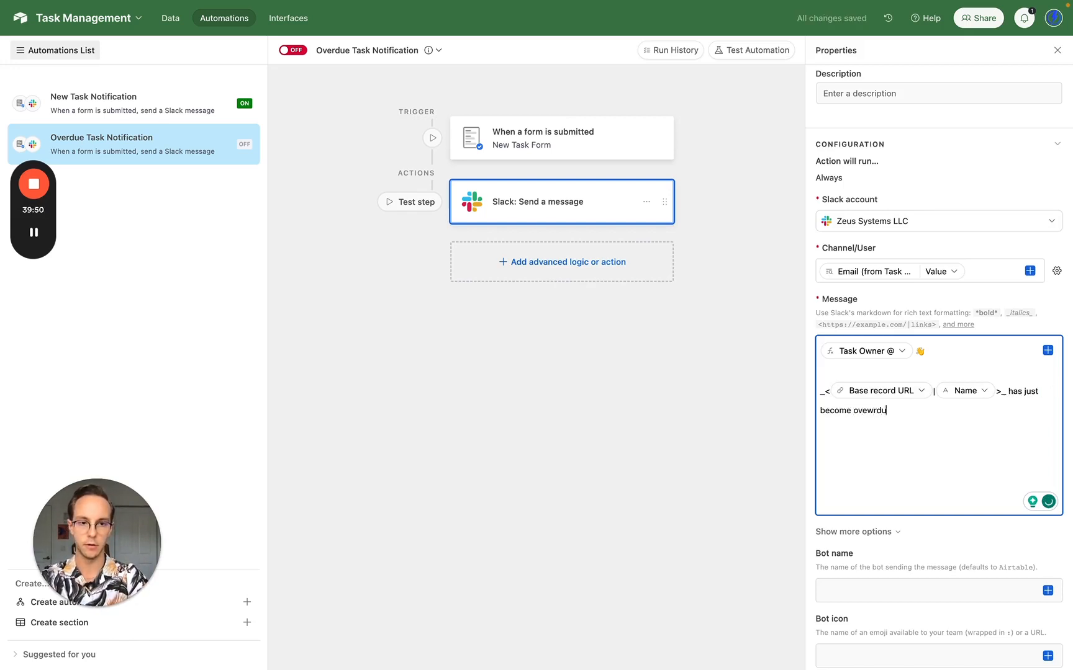
key("BackSpace")
key("BackSpace")
key("BackSpace")
key("BackSpace")
type("rd")
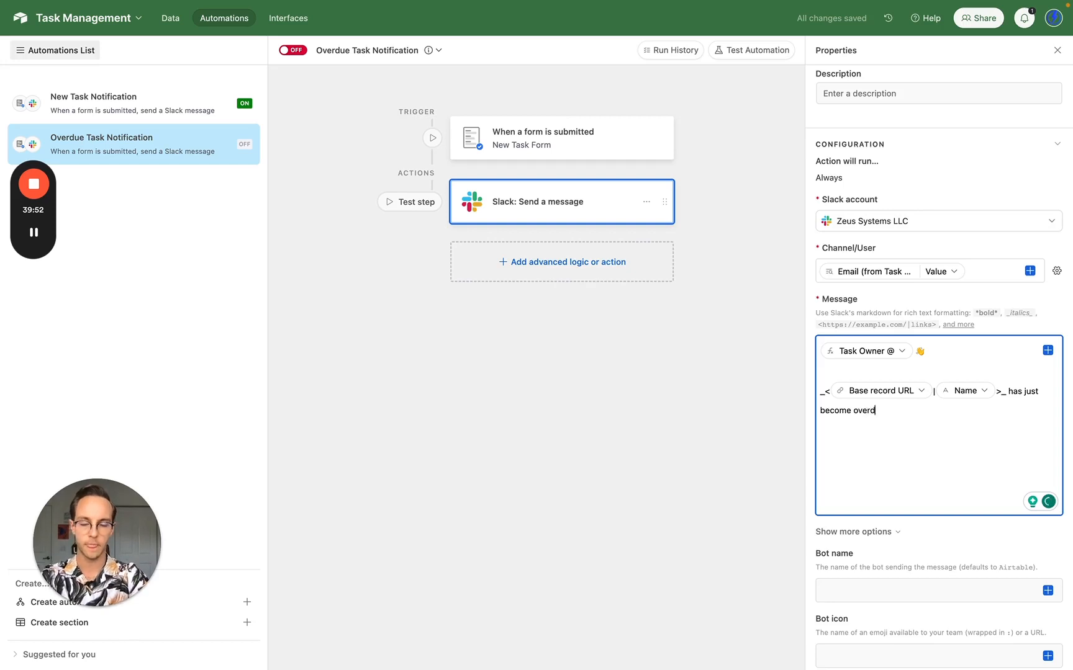
type("ue!")
key("Return")
key("Return")
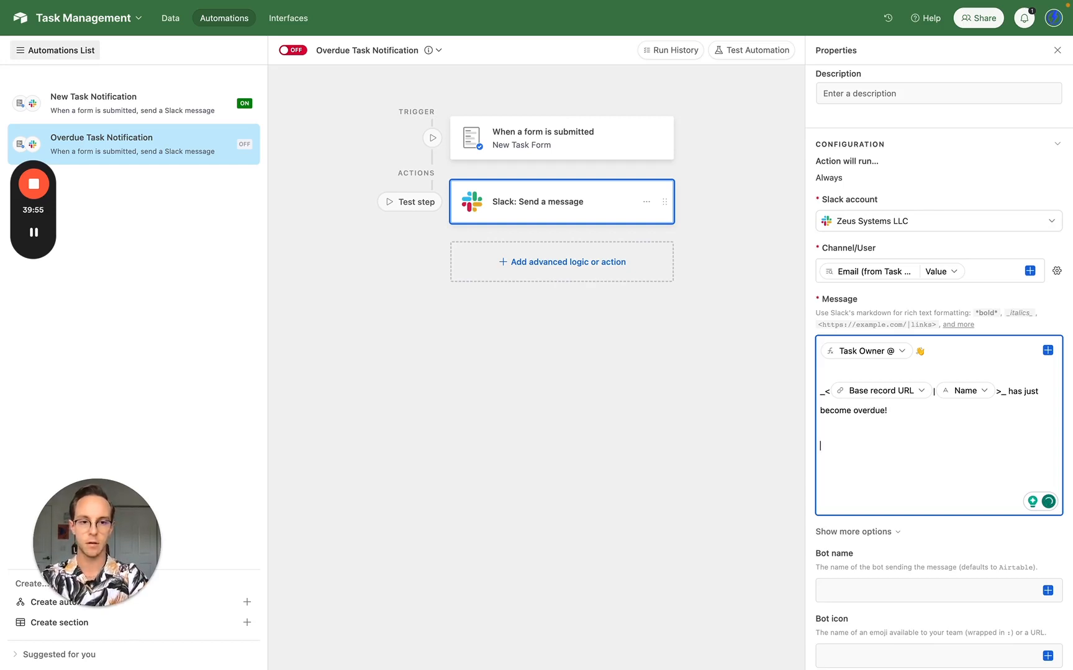
type("Please")
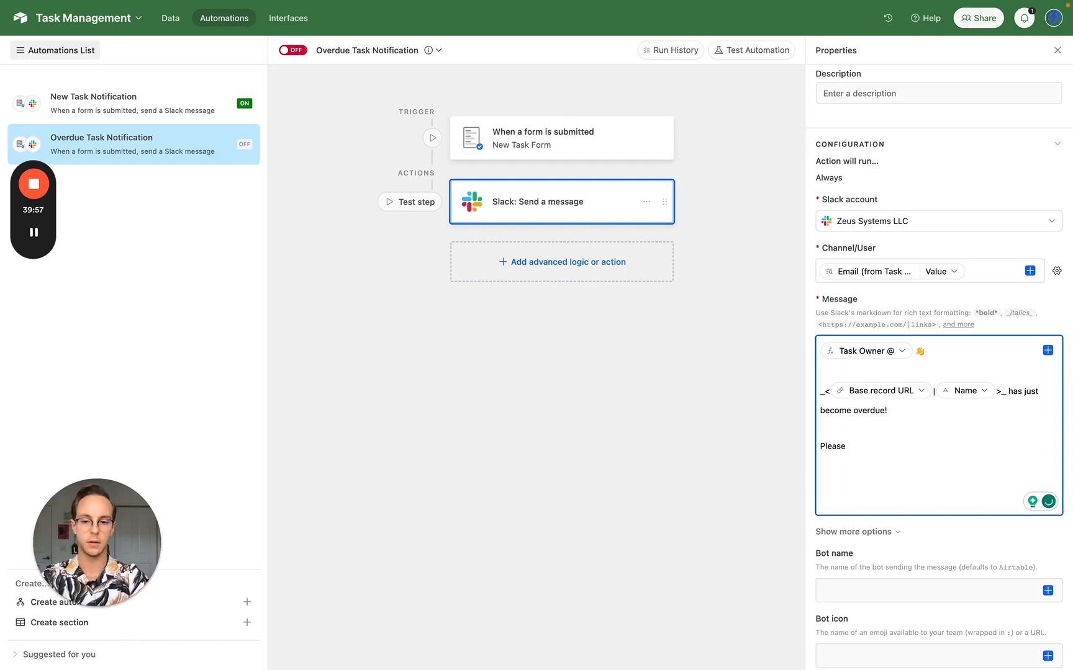
type(" message")
left_click(1047, 350)
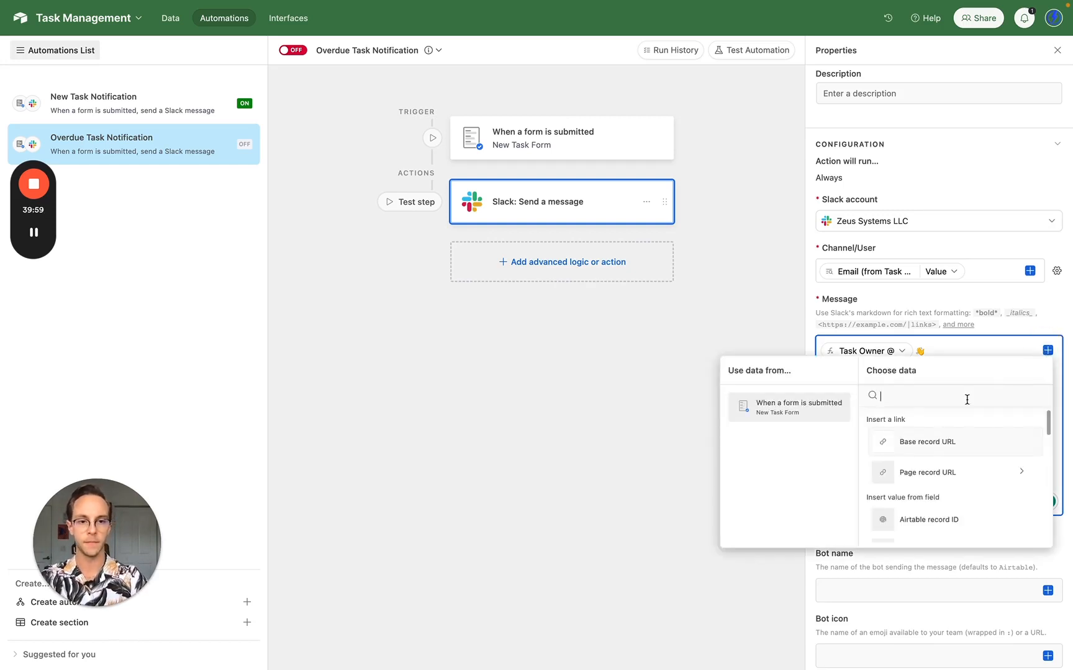
type("@")
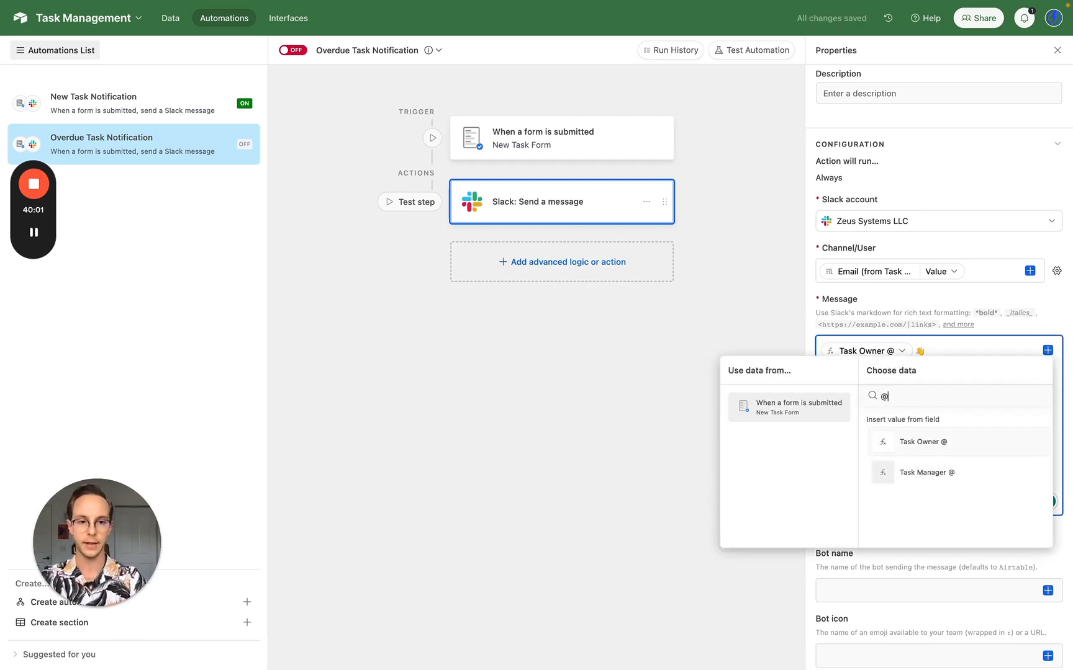
left_click(933, 472)
type("with")
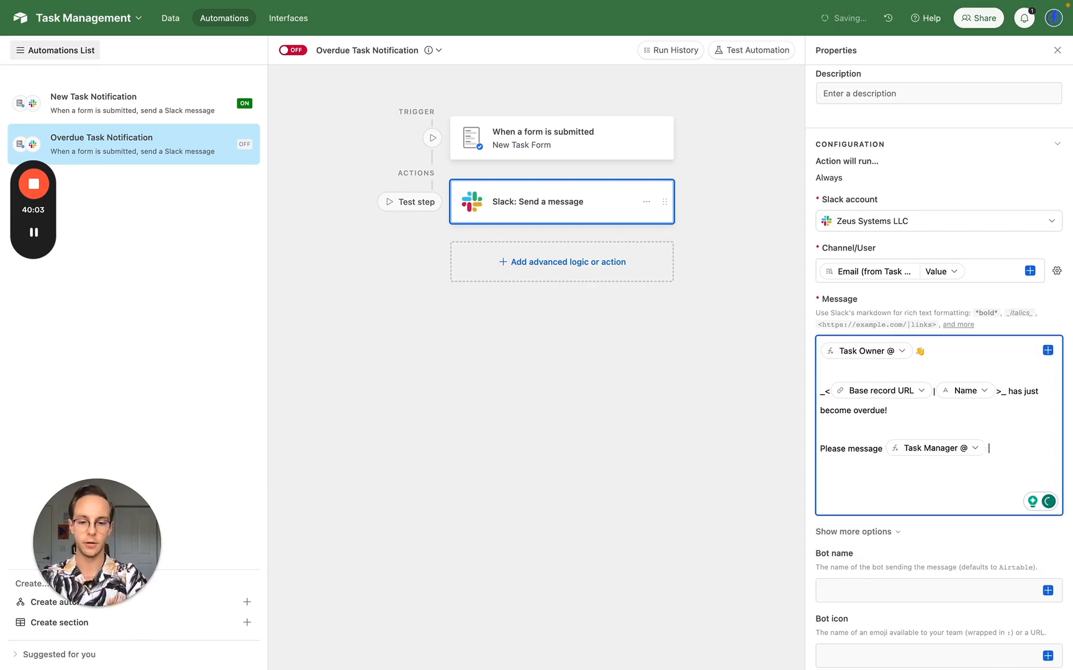
type(" a status")
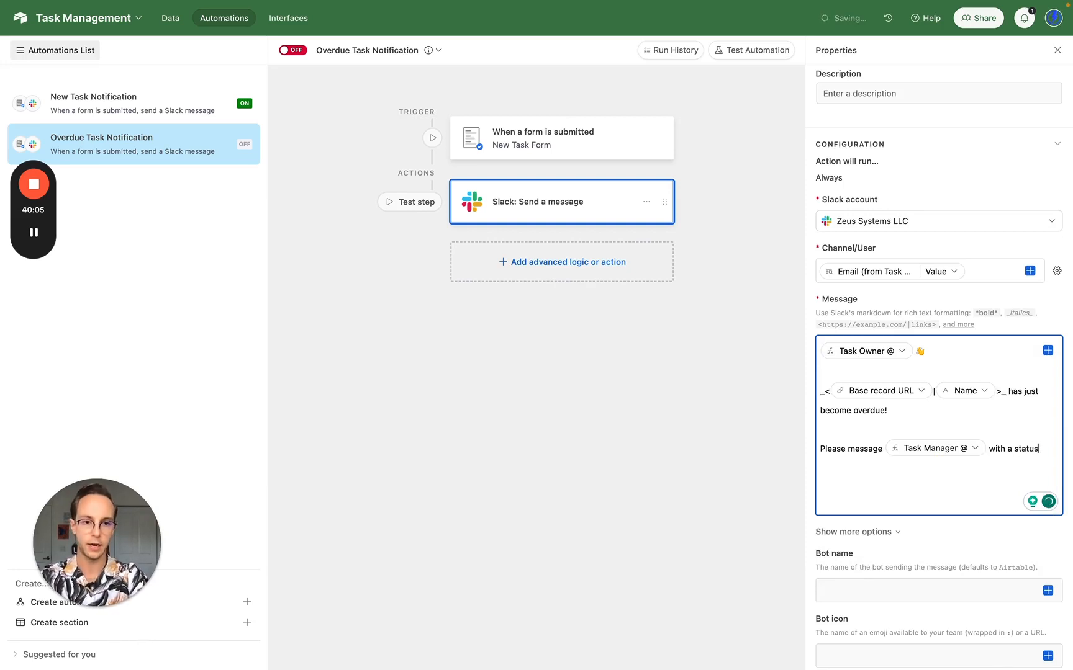
type(" update in")
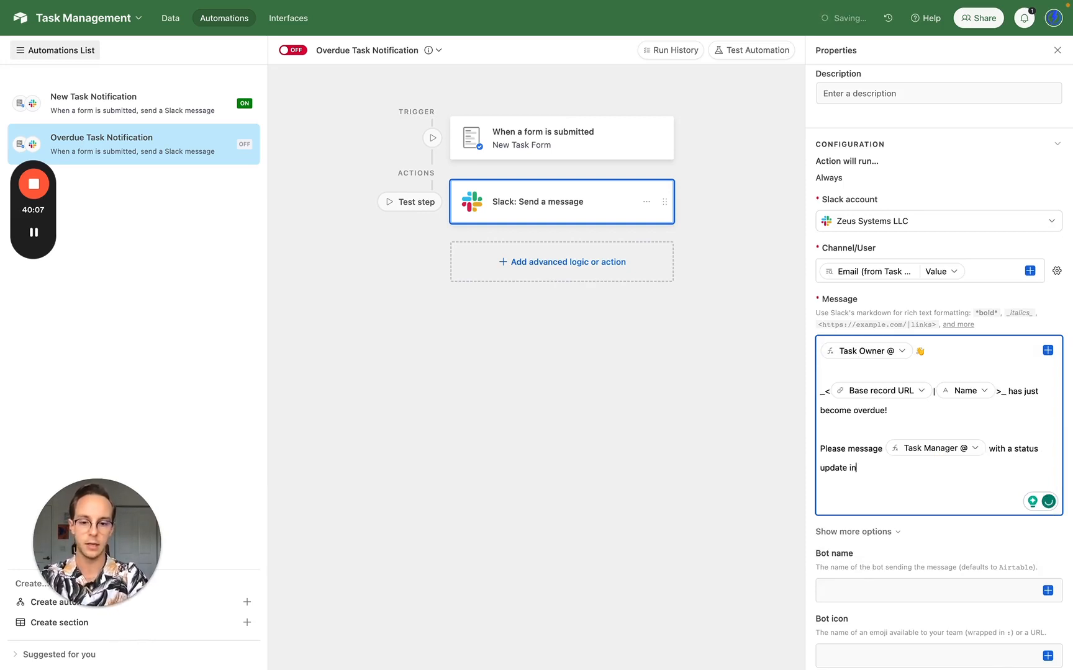
type(" the next")
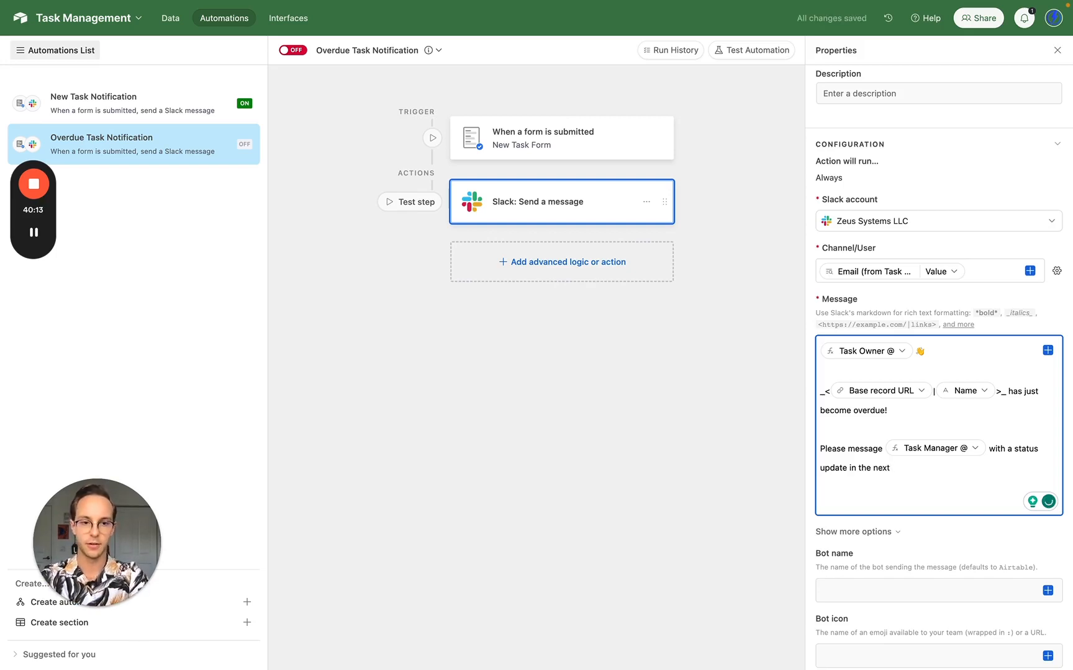
type("3")
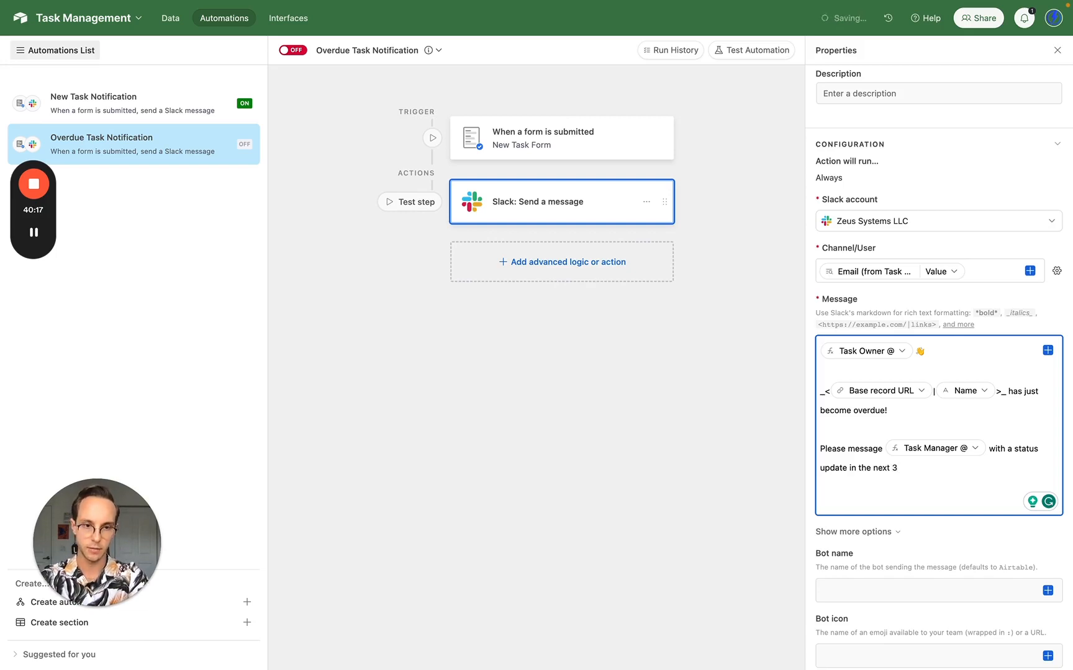
key("BackSpace")
type("three ")
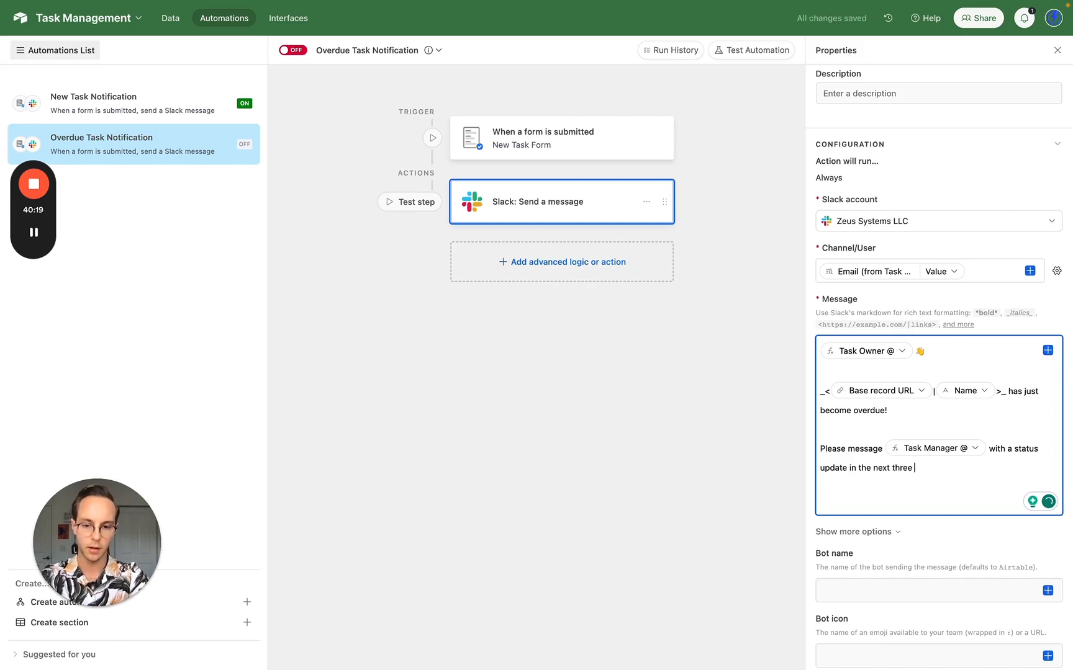
type("hours.")
key("BackSpace")
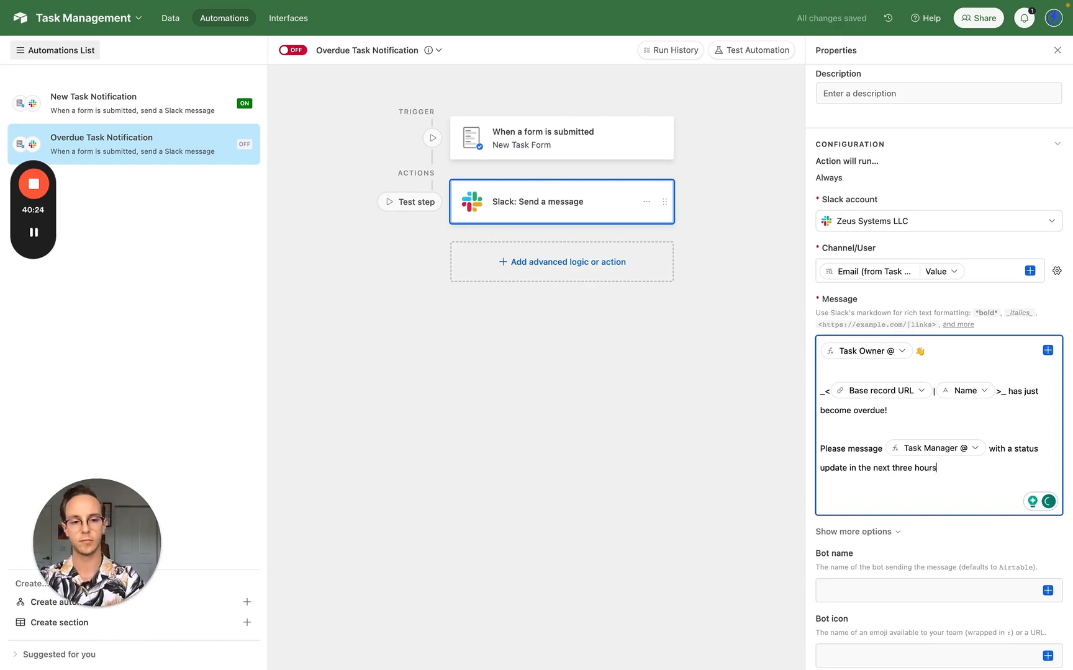
type(".")
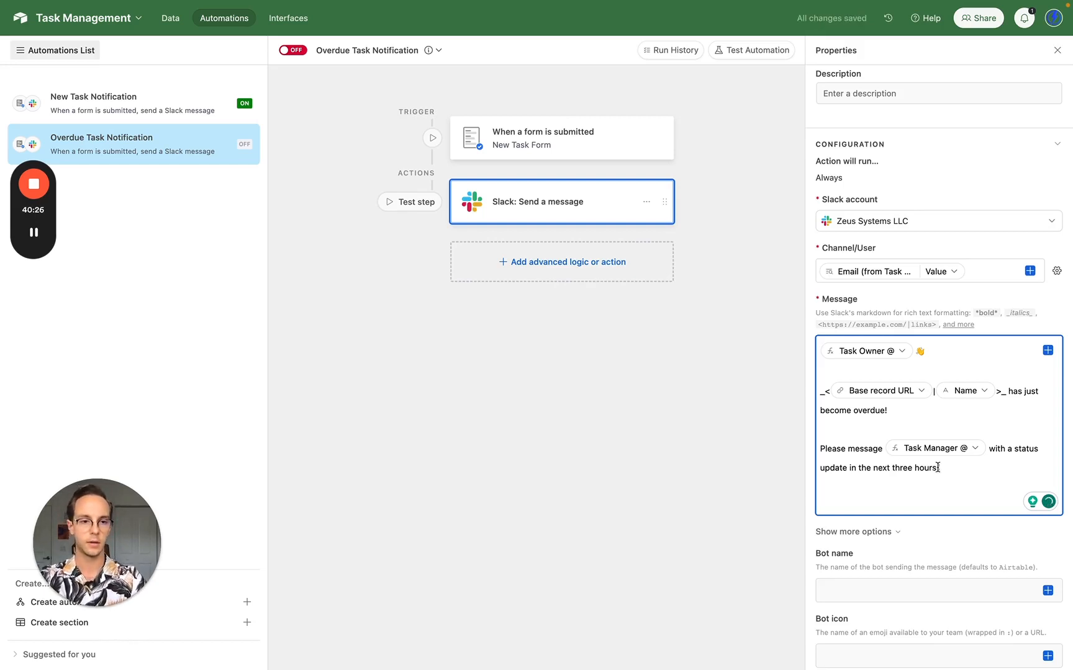
scroll(938, 556, "down", 1)
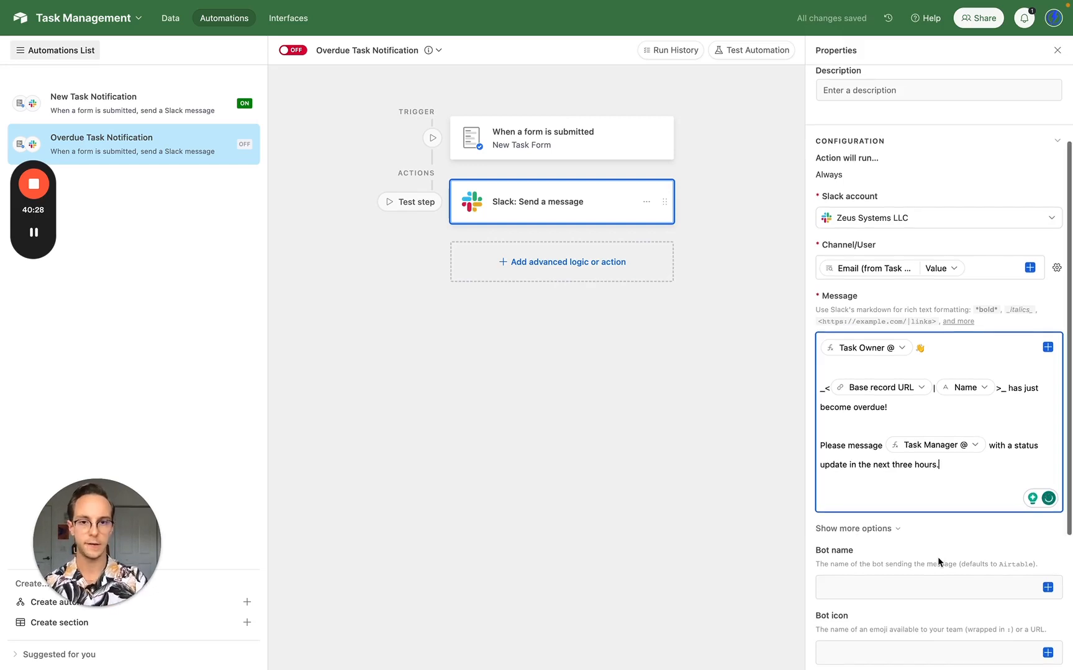
left_click(545, 266)
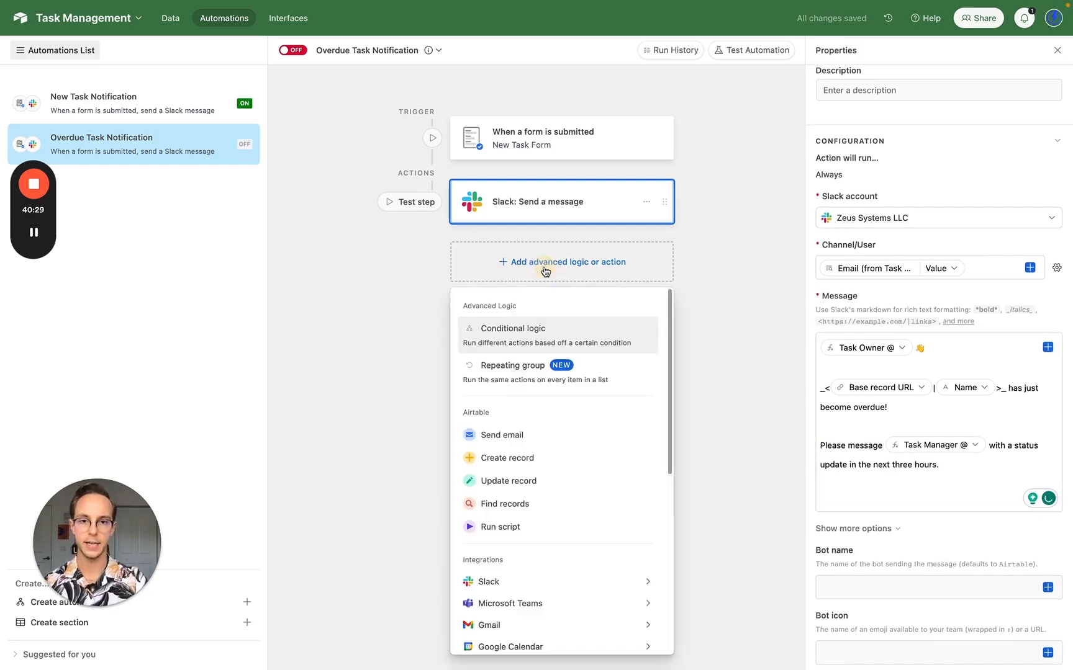
- Add a conditional logic group after the Slack message, discarding an incomplete first condition row
left_click(545, 335)
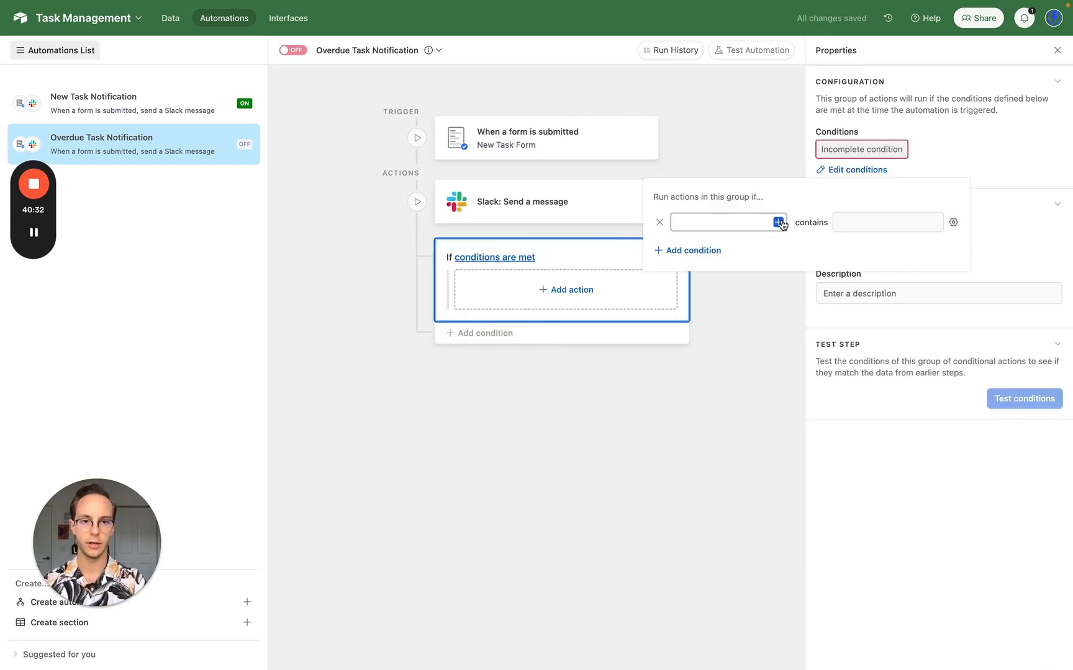
left_click(779, 222)
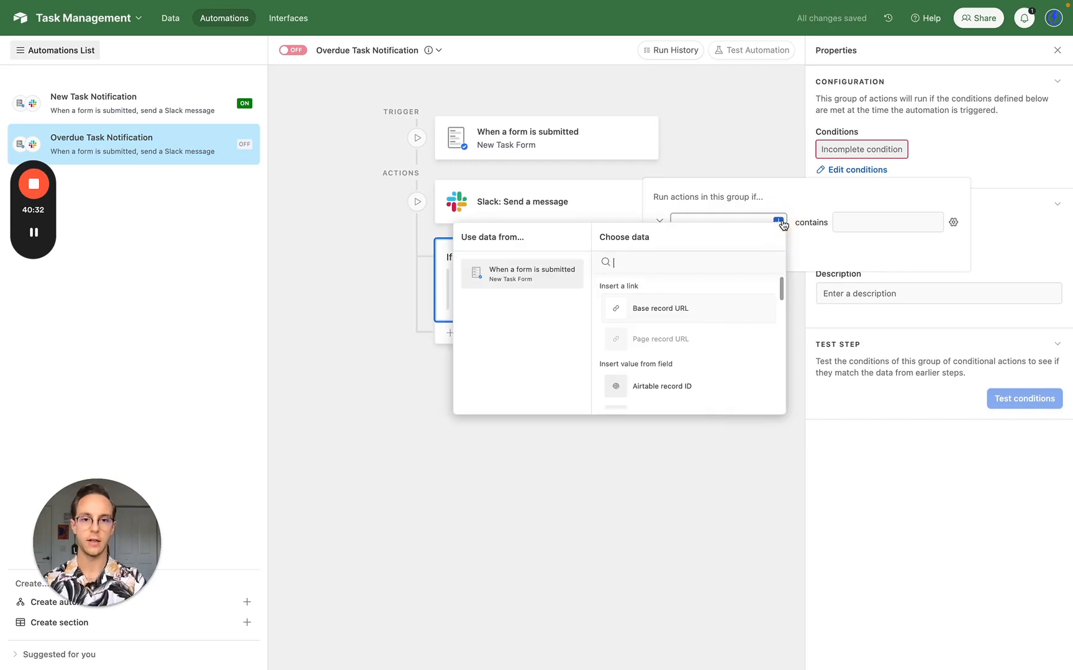
left_click(728, 152)
left_click(659, 222)
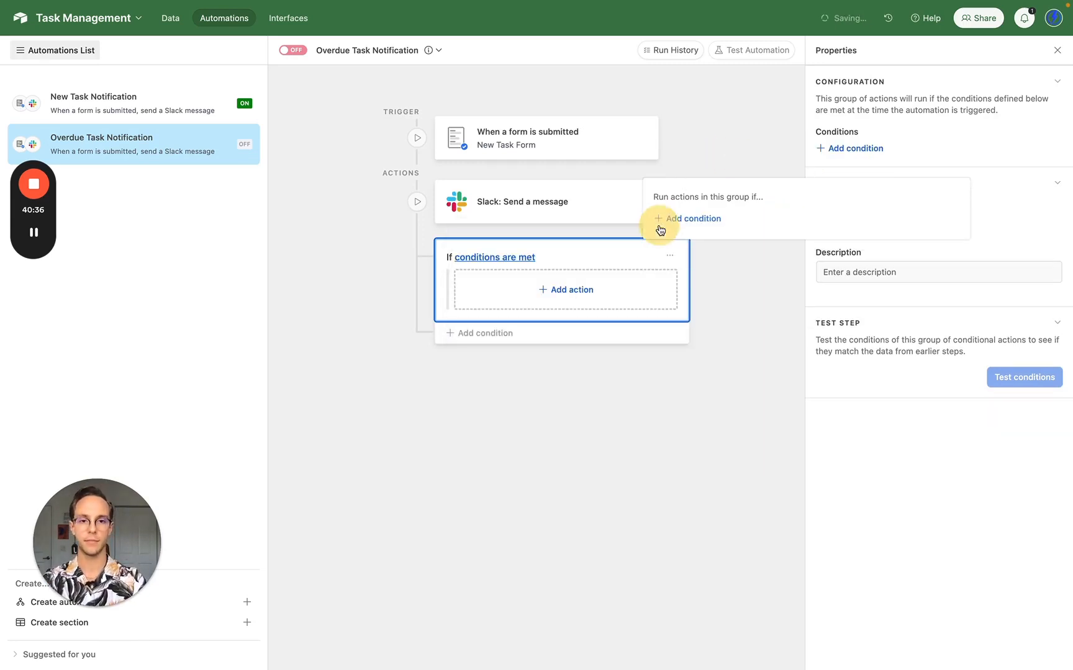
left_click(776, 396)
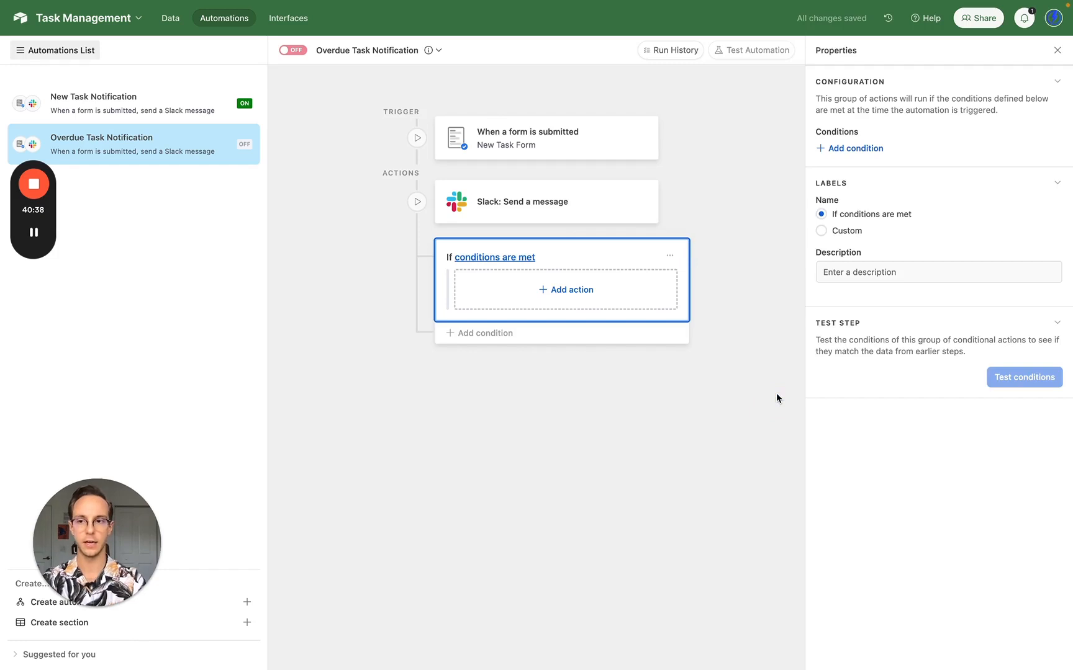
- Set the group's condition to Task Manager Name is empty
mouse_move(29, 239)
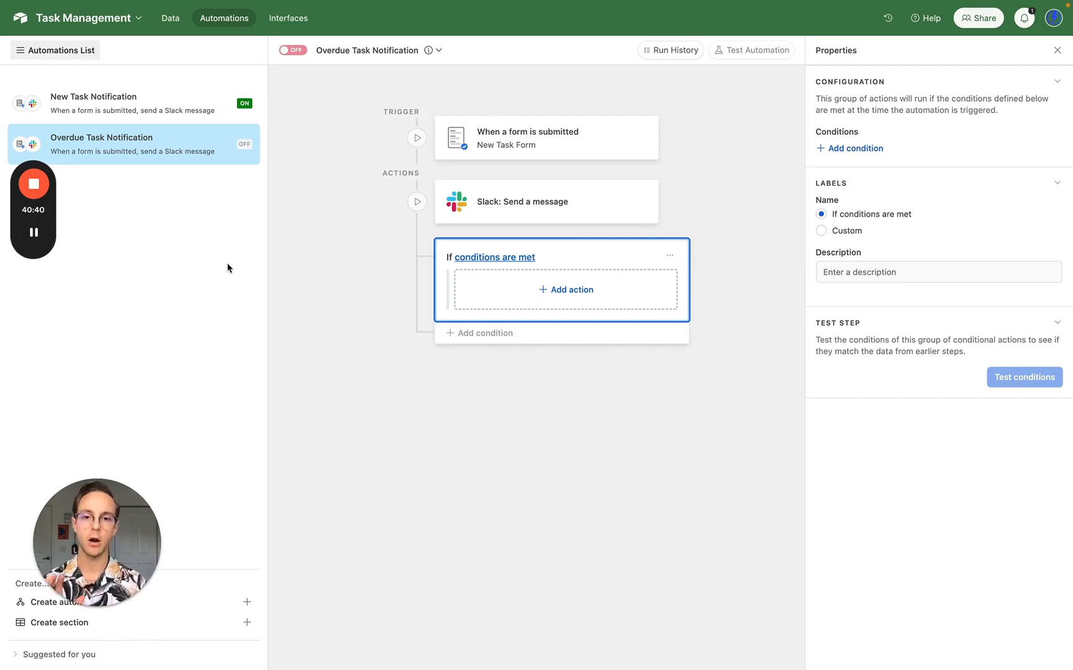
left_click(488, 257)
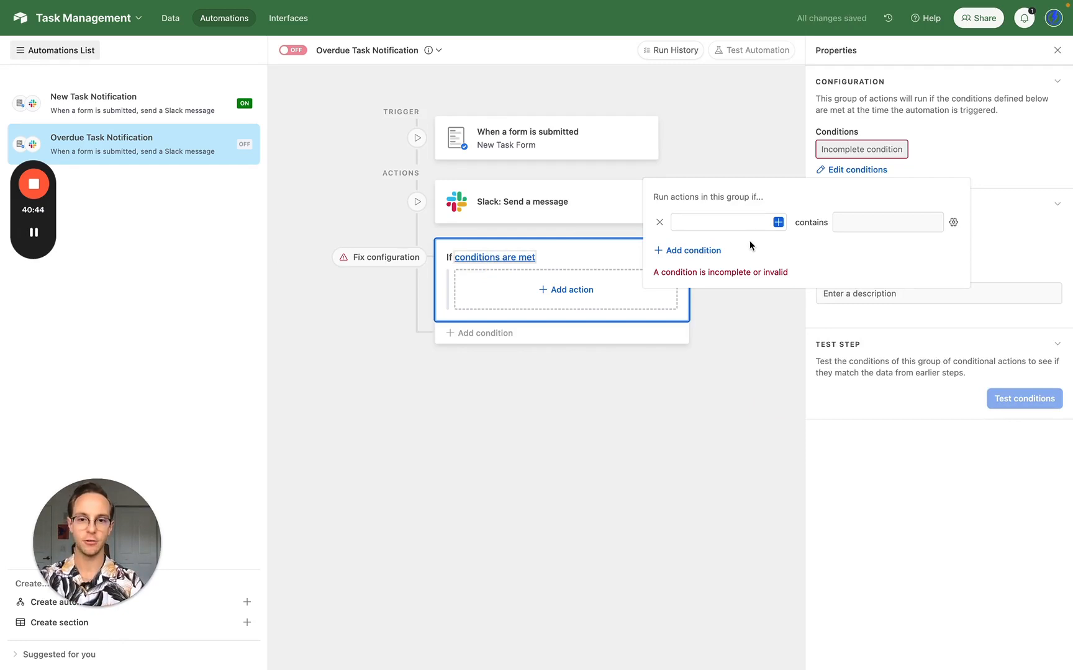
left_click(777, 223)
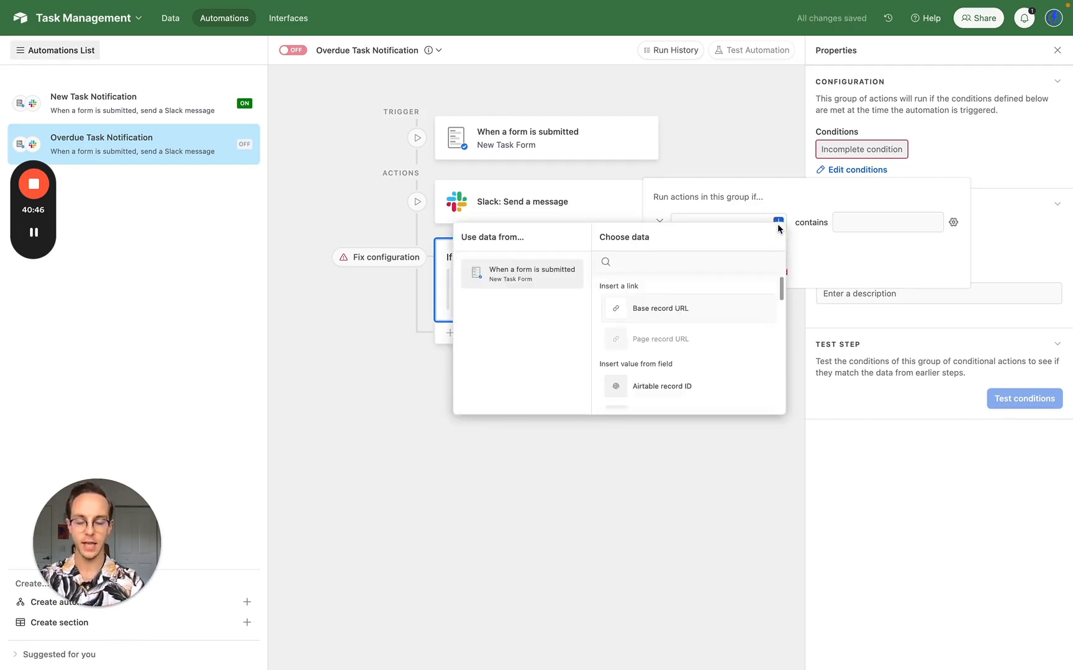
type("task")
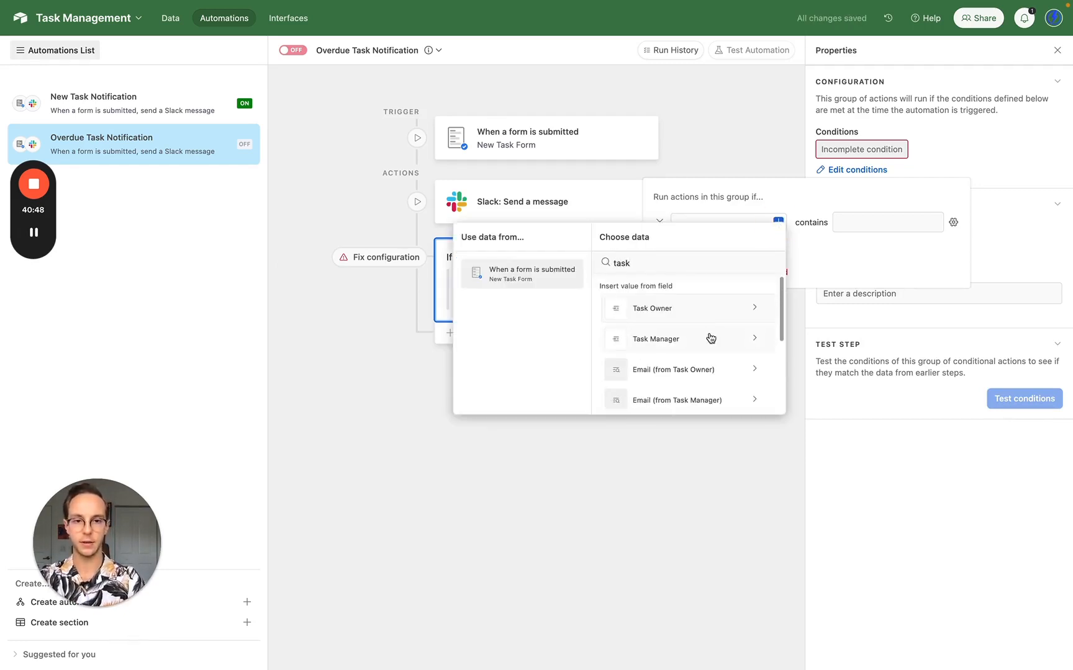
left_click(711, 338)
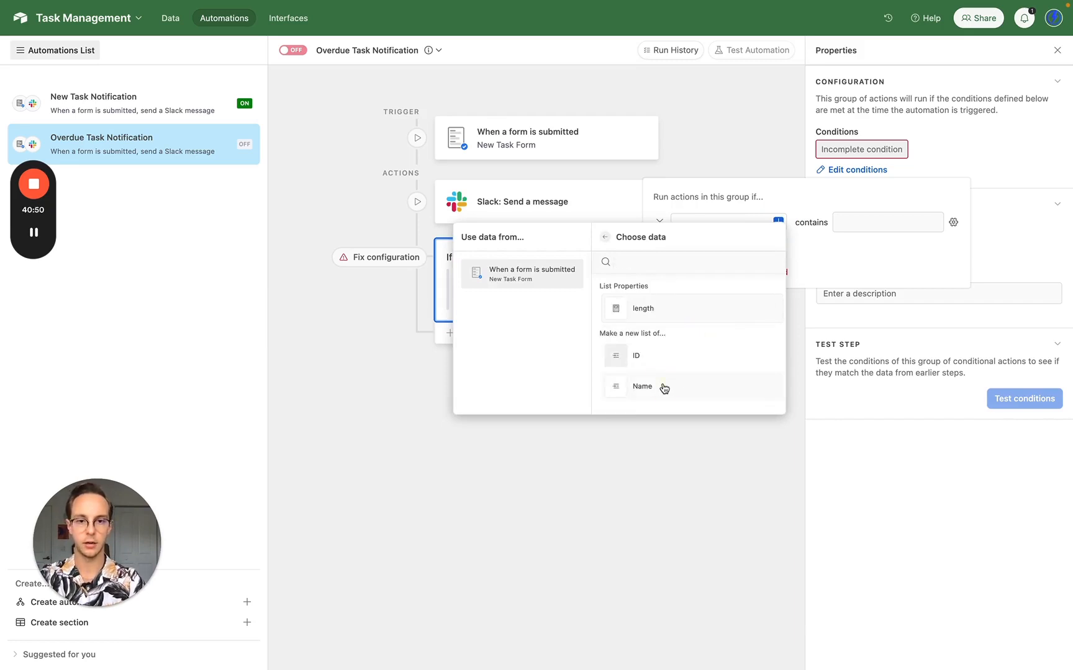
left_click(664, 388)
left_click(790, 225)
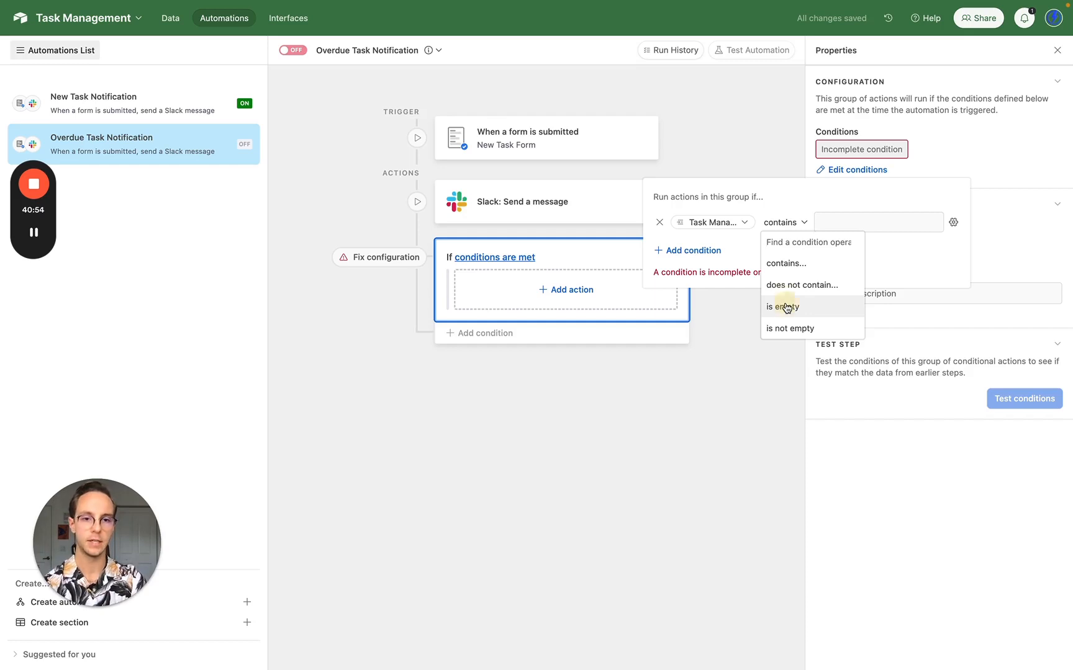
left_click(786, 306)
left_click(505, 362)
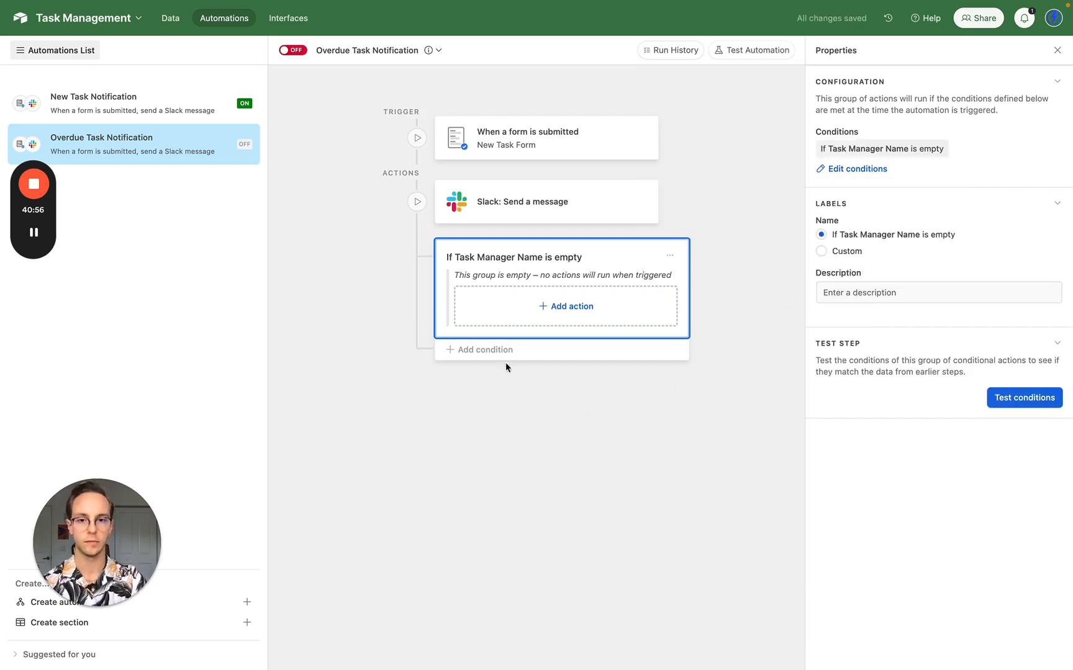
- Add an 'Otherwise if' branch with the condition Task Manager Name is not empty
left_click(495, 352)
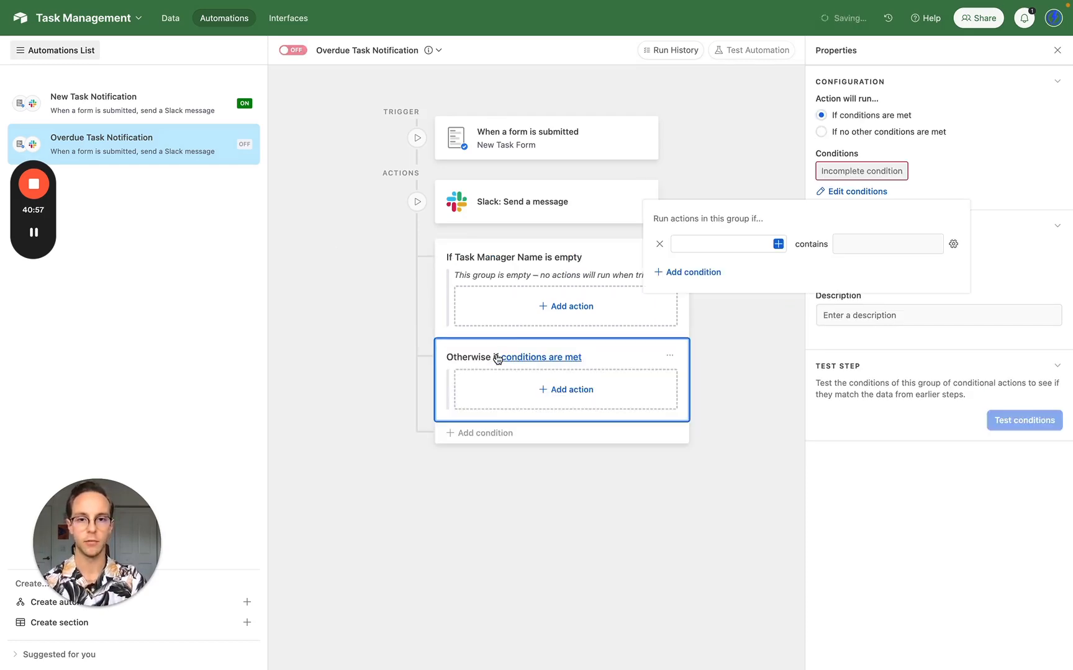
left_click(776, 245)
type("task")
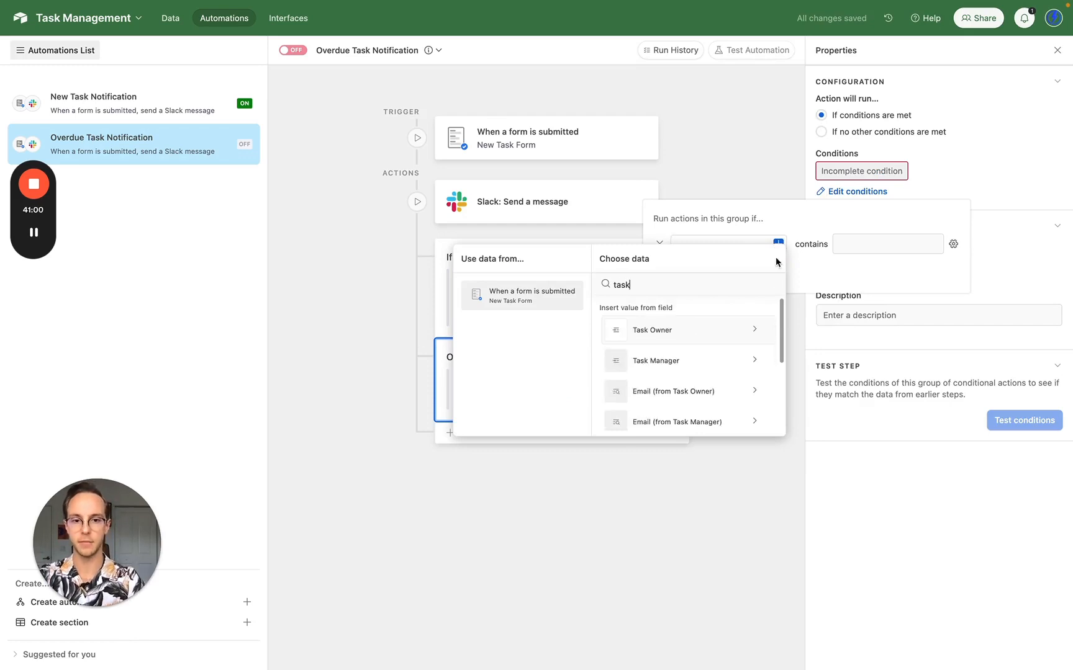
left_click(706, 363)
left_click(660, 406)
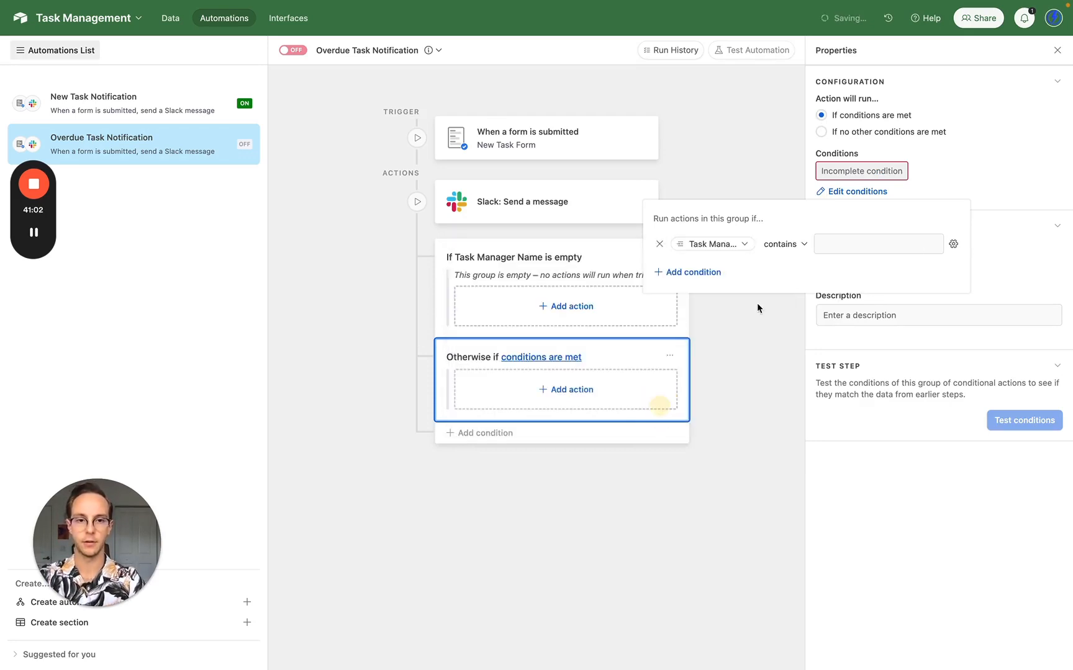
left_click(785, 244)
left_click(779, 352)
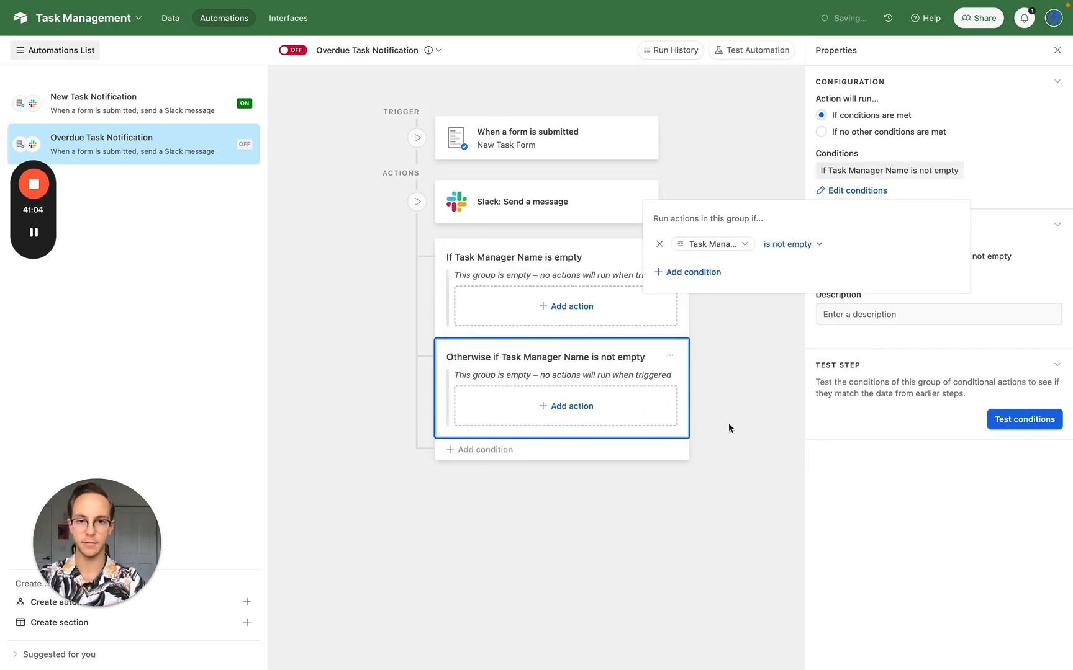
left_click(660, 554)
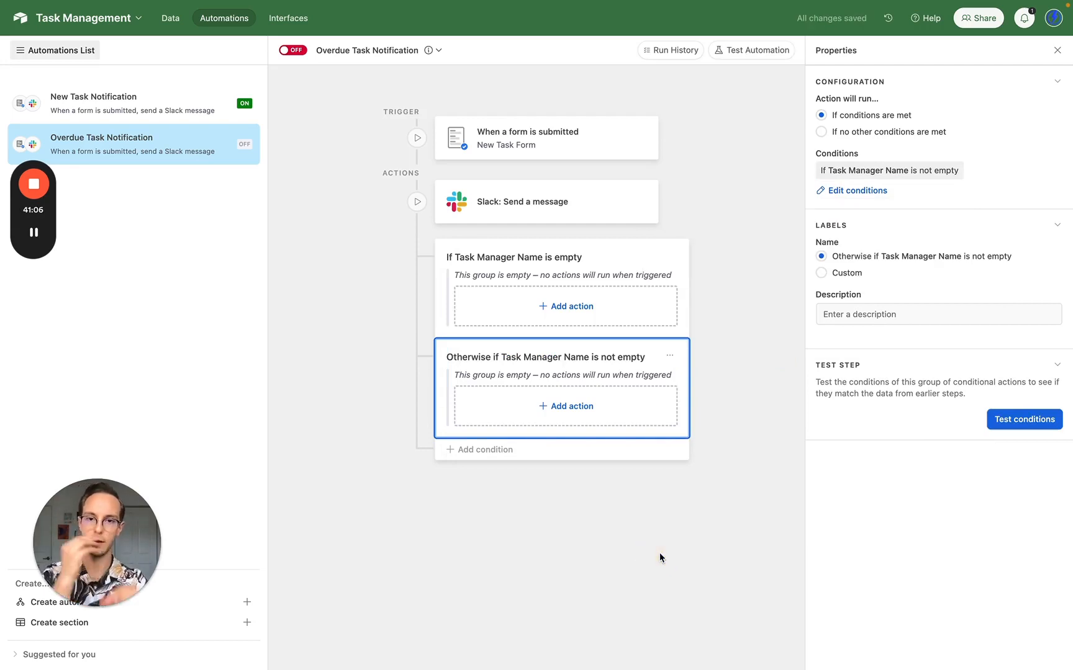
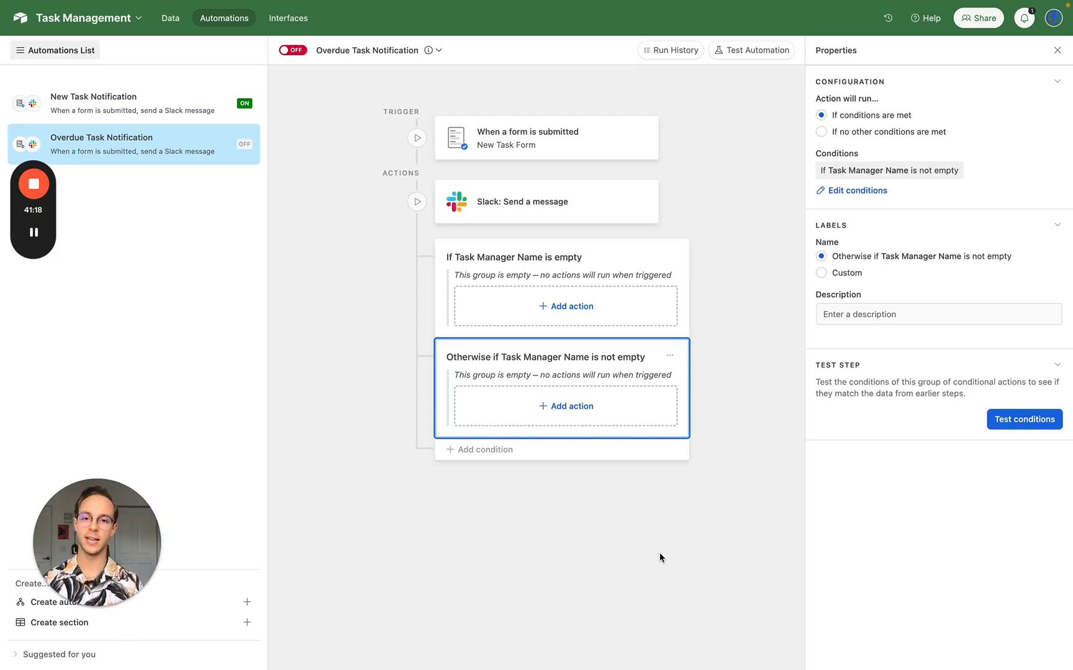
- Open the 'Slack: Send a message' action's properties in the Overdue Task Notification automation
left_click(541, 201)
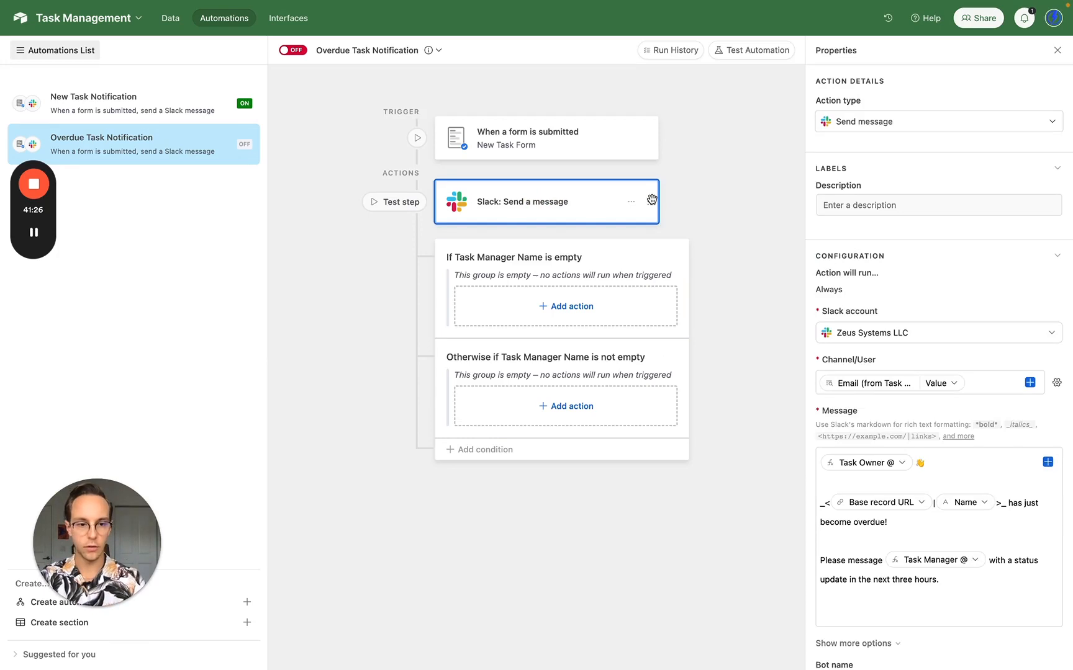
- Move the Slack action into the not-empty manager branch and put a duplicate in the empty branch
left_click_drag(651, 199, 629, 417)
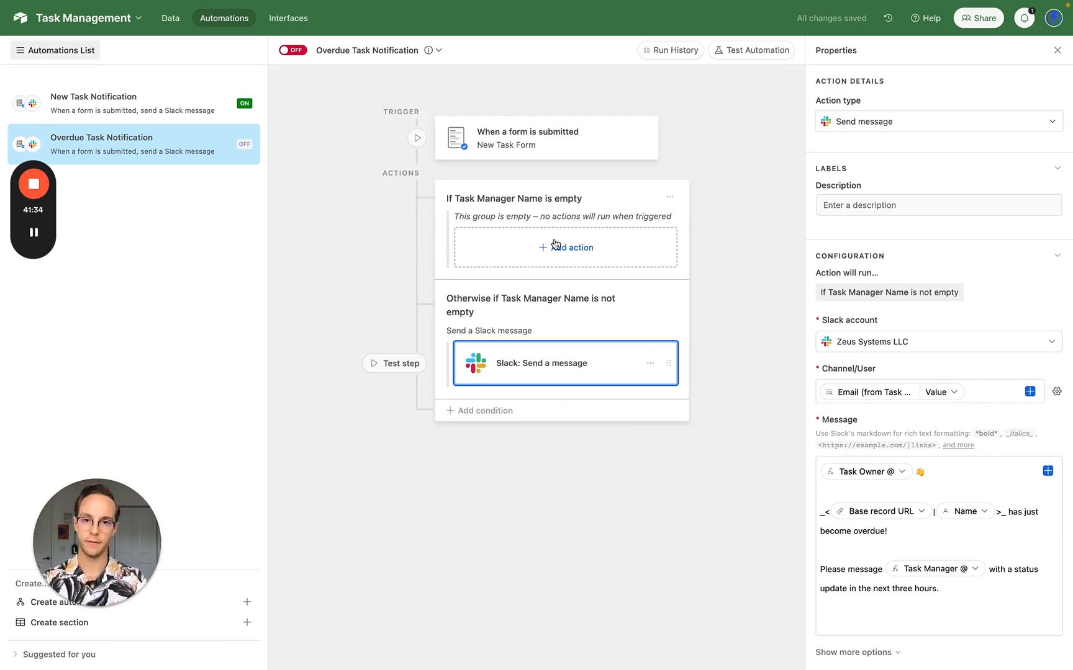
left_click(649, 363)
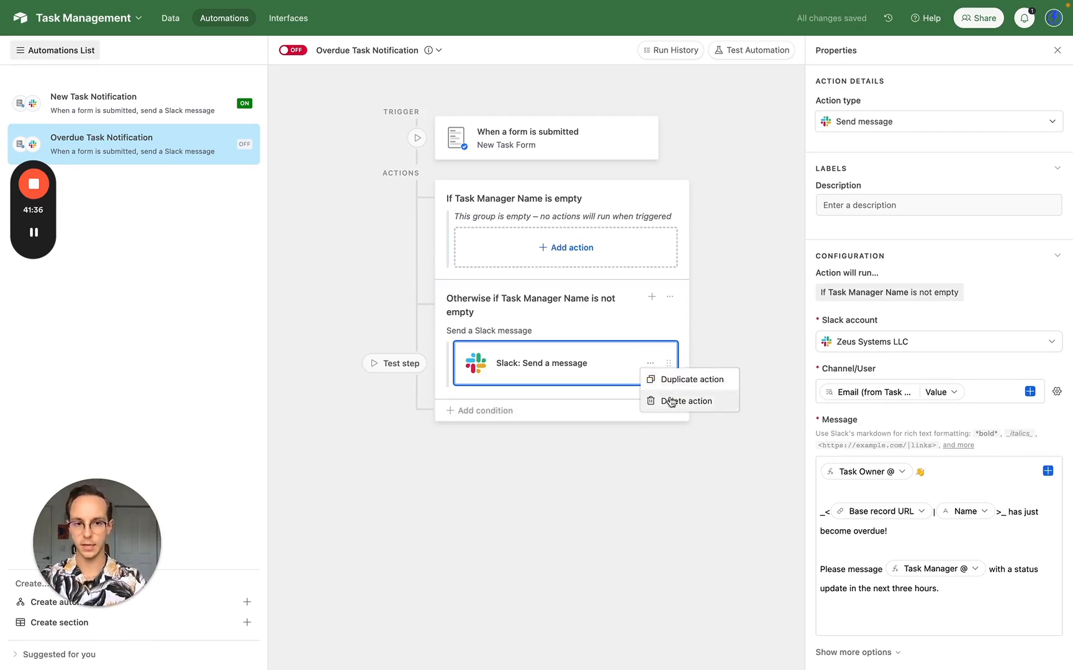
left_click(681, 380)
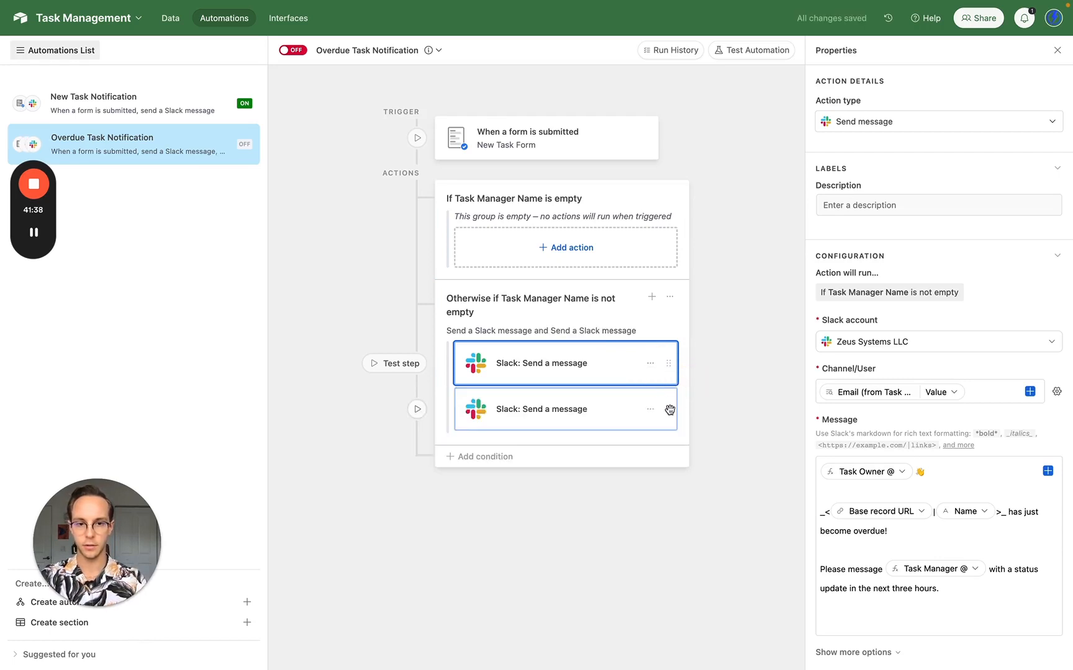
left_click_drag(669, 410, 657, 251)
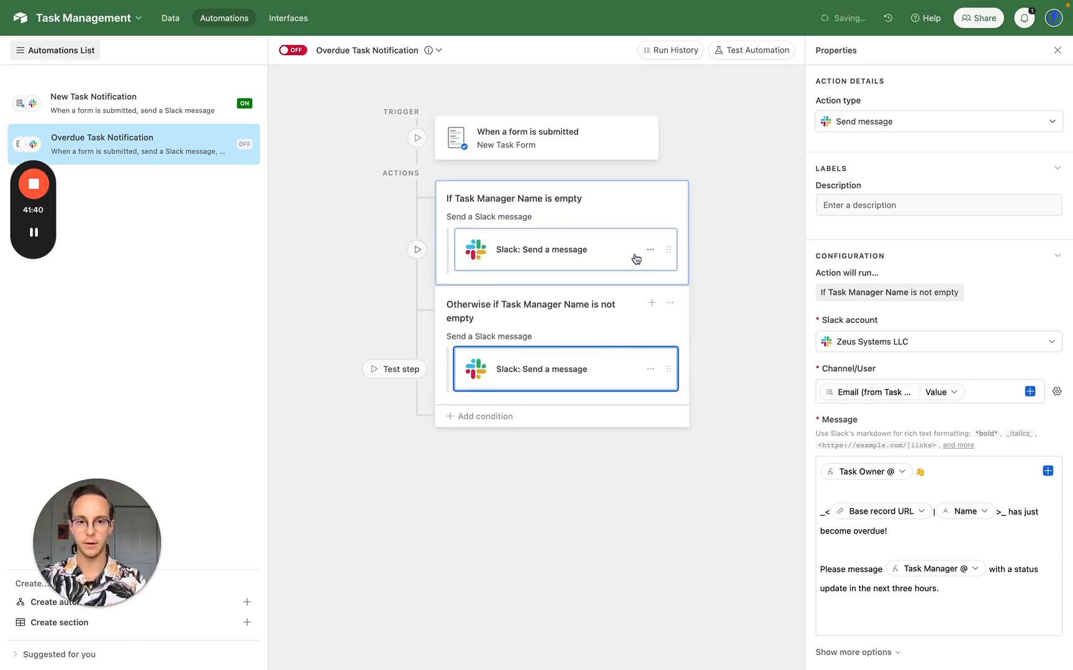
- In the empty-manager copy, replace the manager sentence with 'Get your shit'
left_click(633, 257)
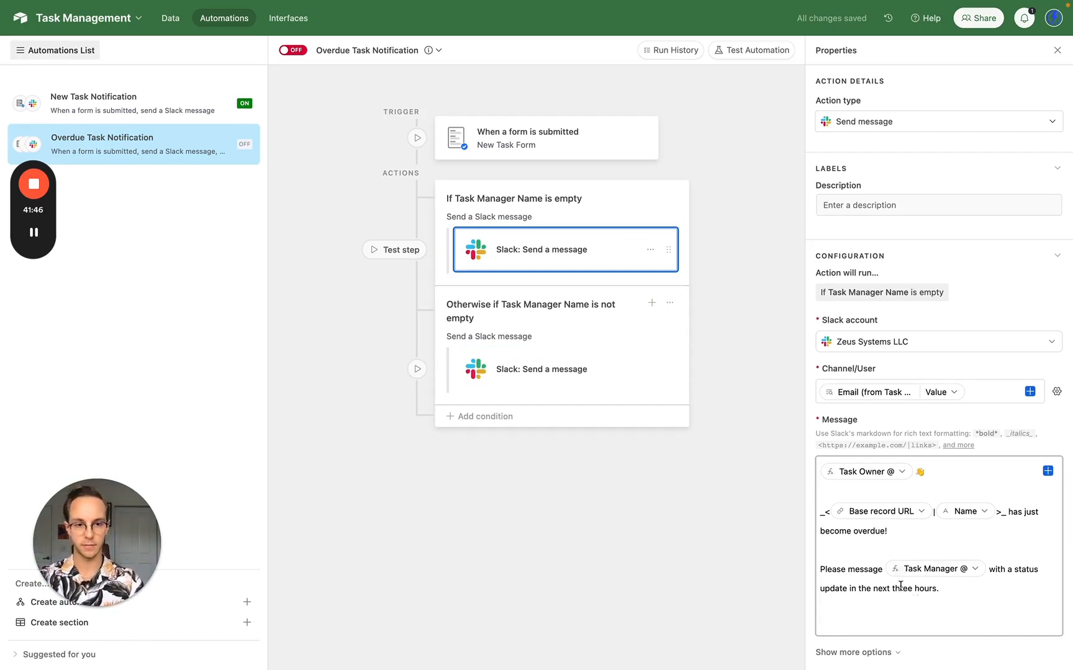
left_click(987, 608)
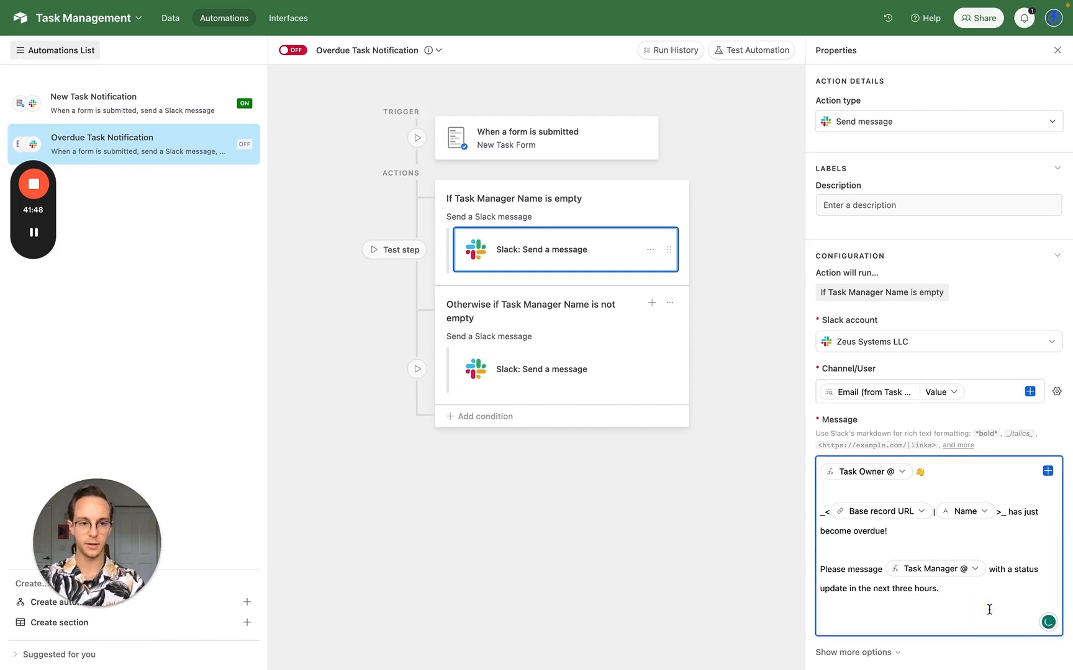
left_click_drag(987, 608, 821, 571)
key("BackSpace")
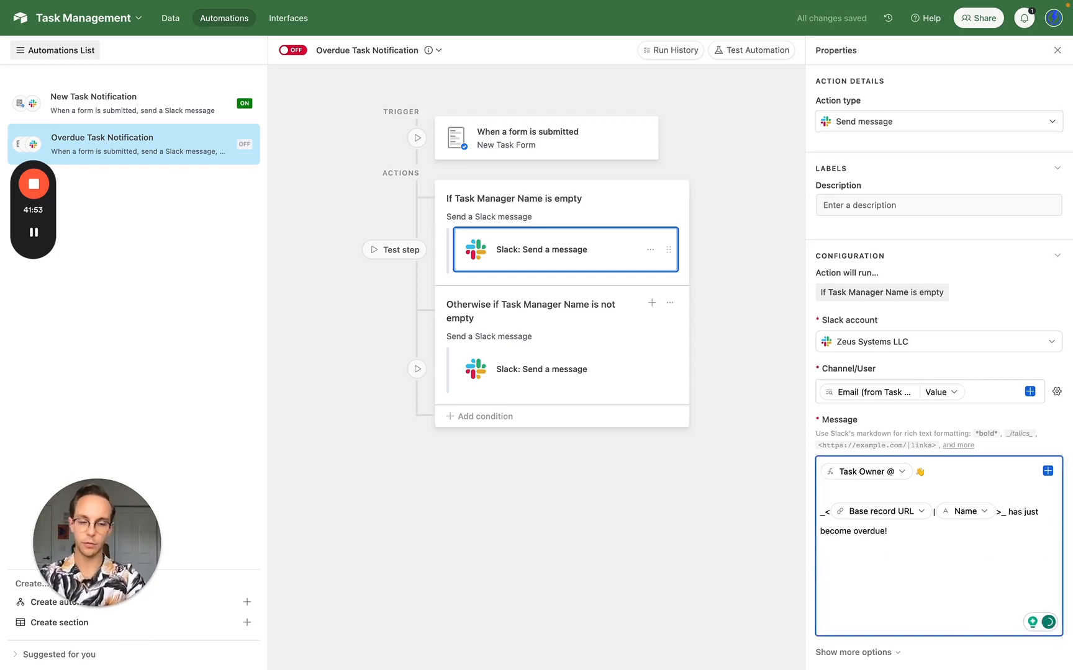
type("Get")
type(" yo")
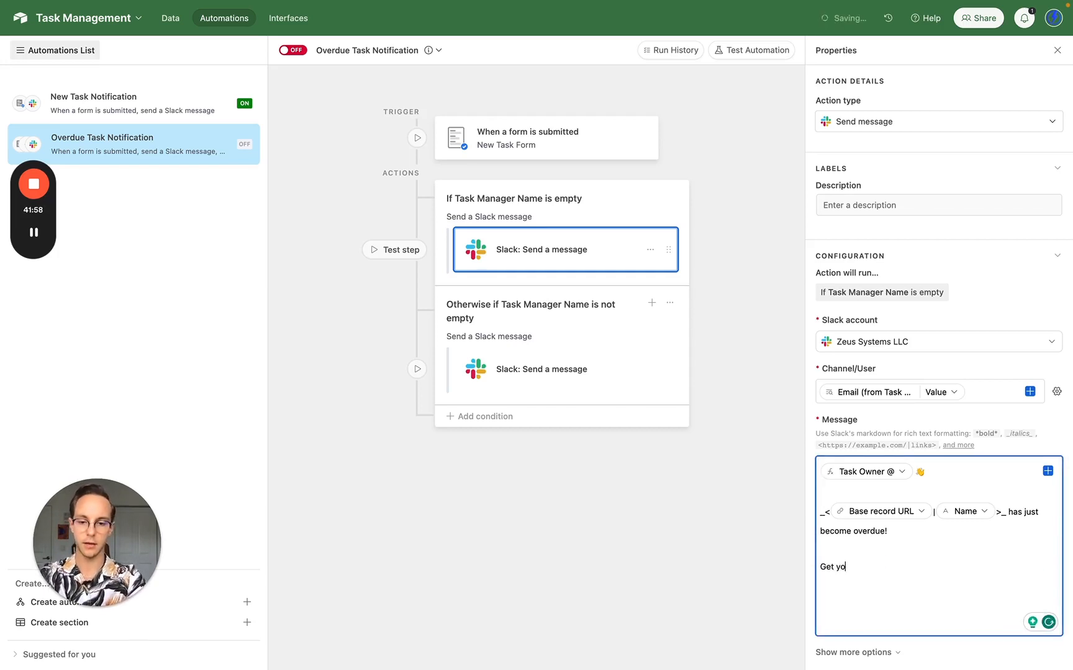
type("ur ")
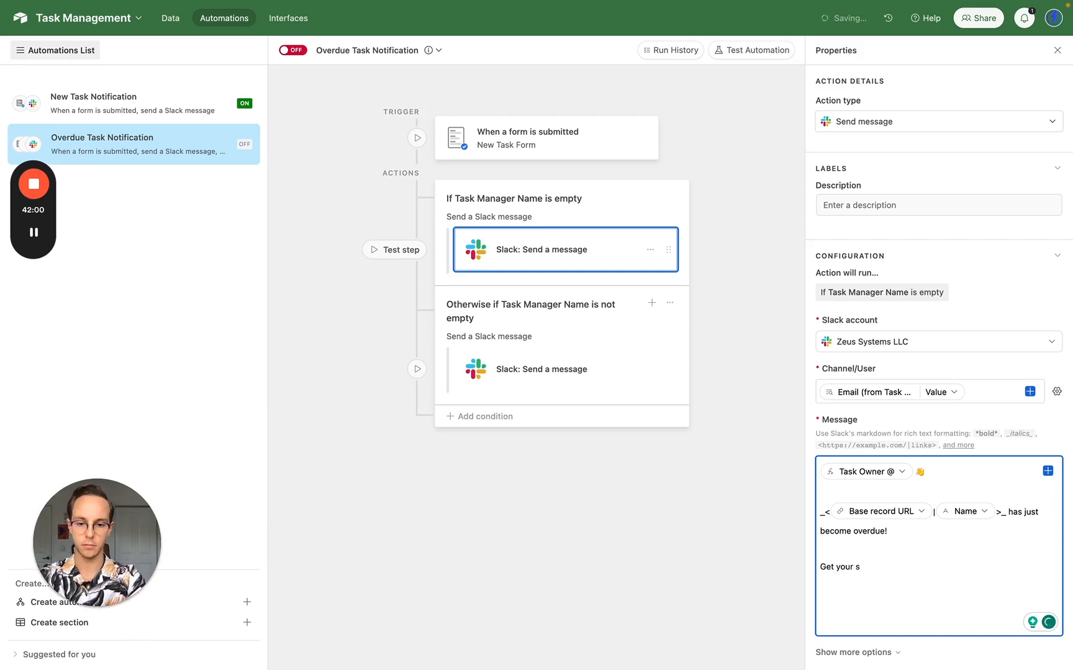
type("shit")
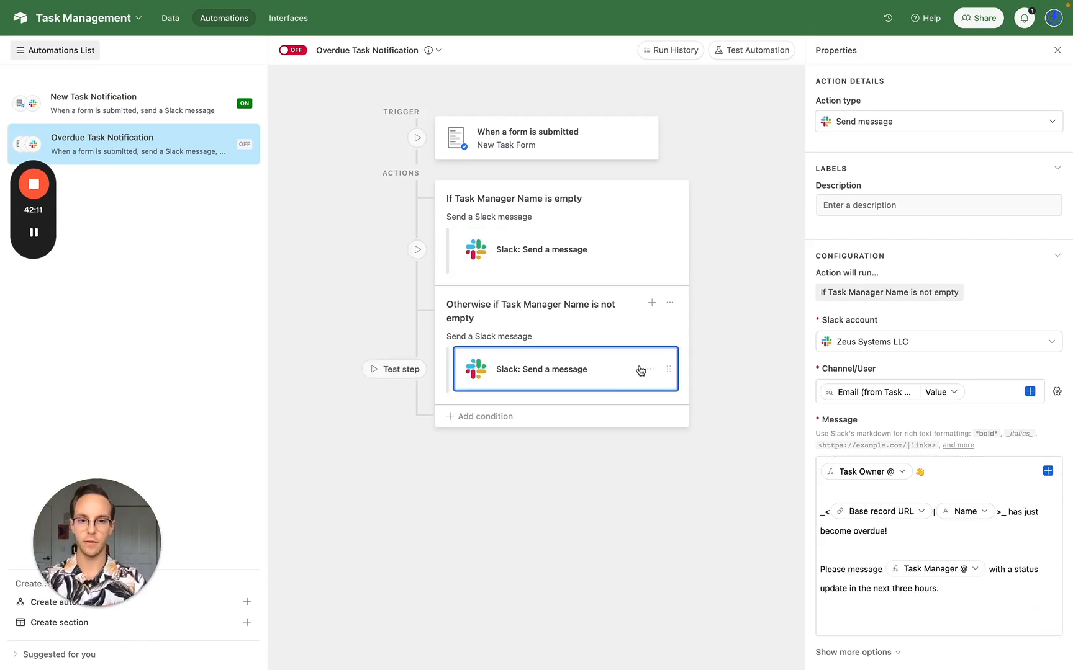
left_click(650, 368)
left_click(693, 385)
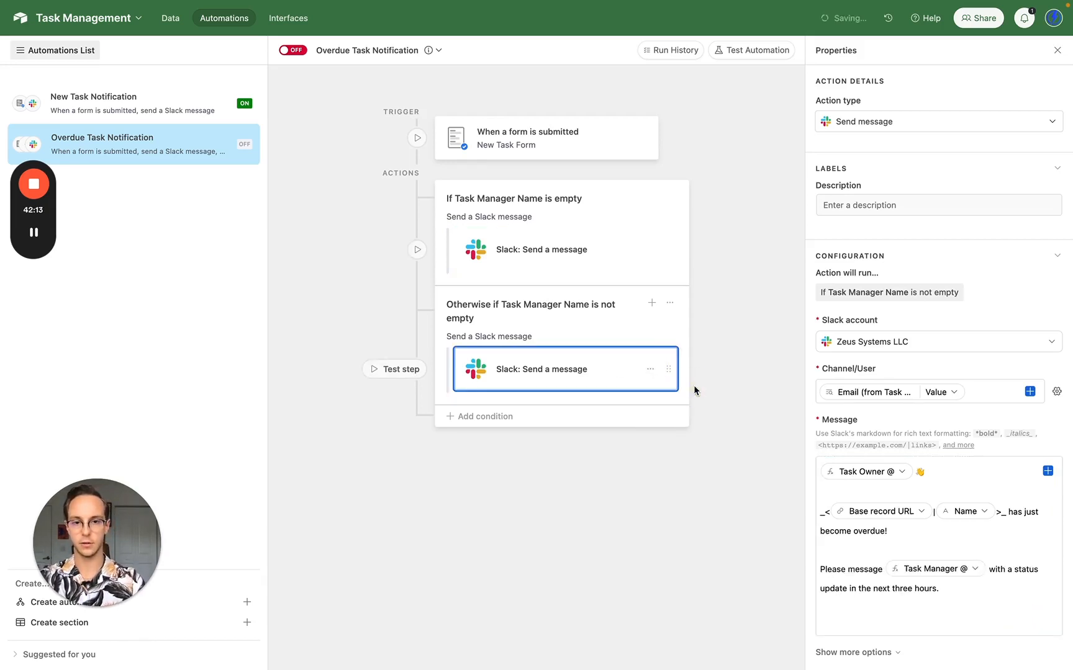
left_click(589, 414)
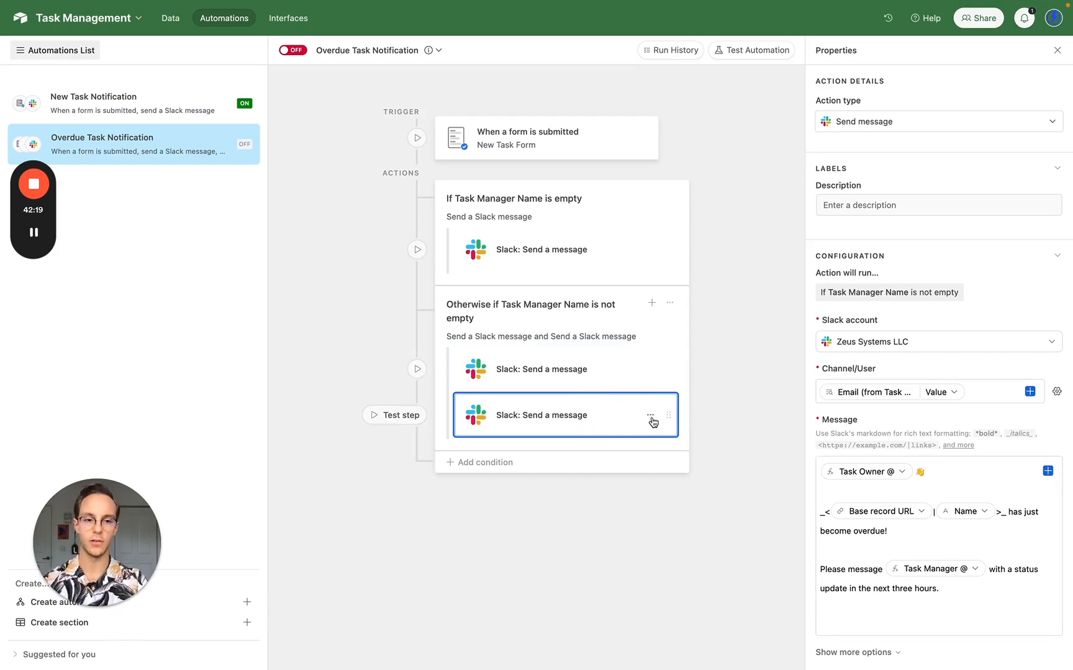
left_click(979, 396)
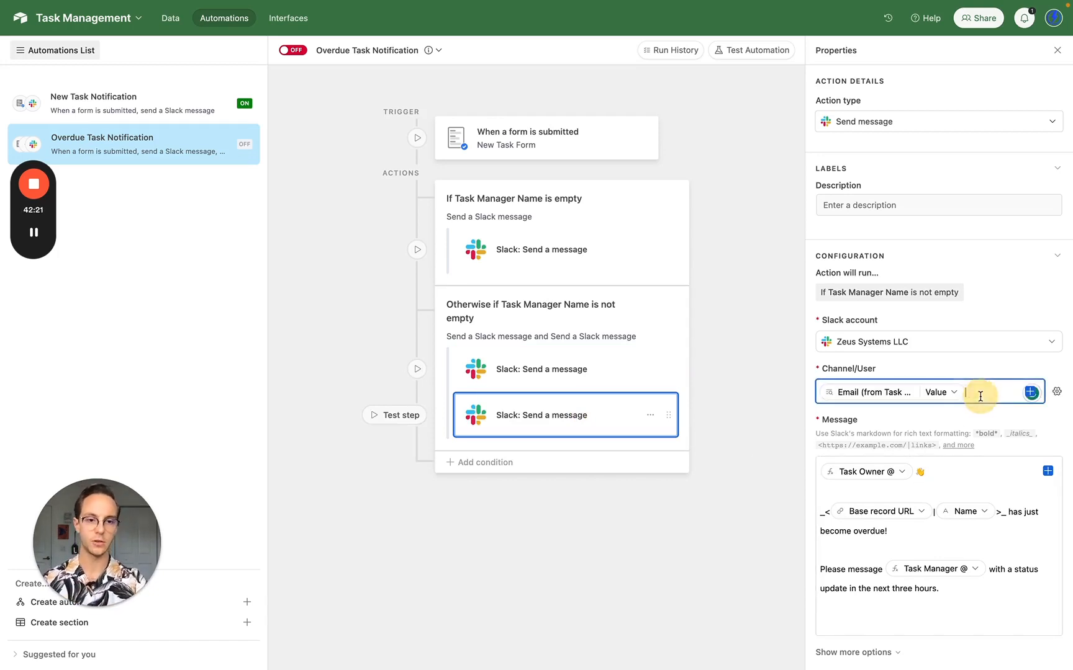
key("BackSpace")
left_click(1030, 392)
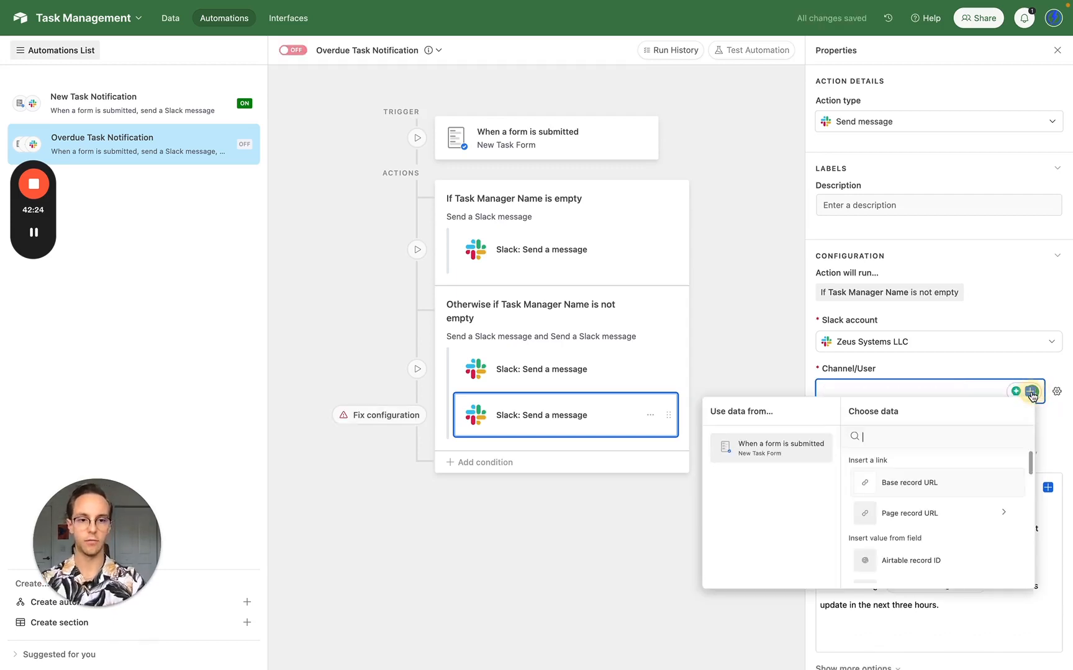
type("emai")
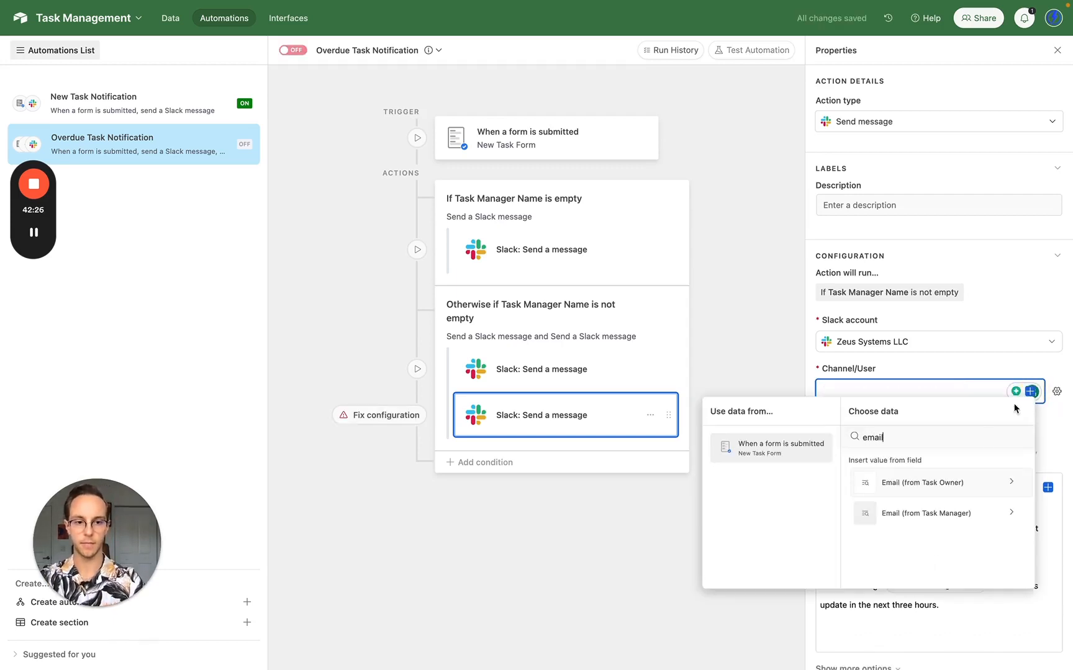
type("l")
left_click(929, 515)
left_click(902, 566)
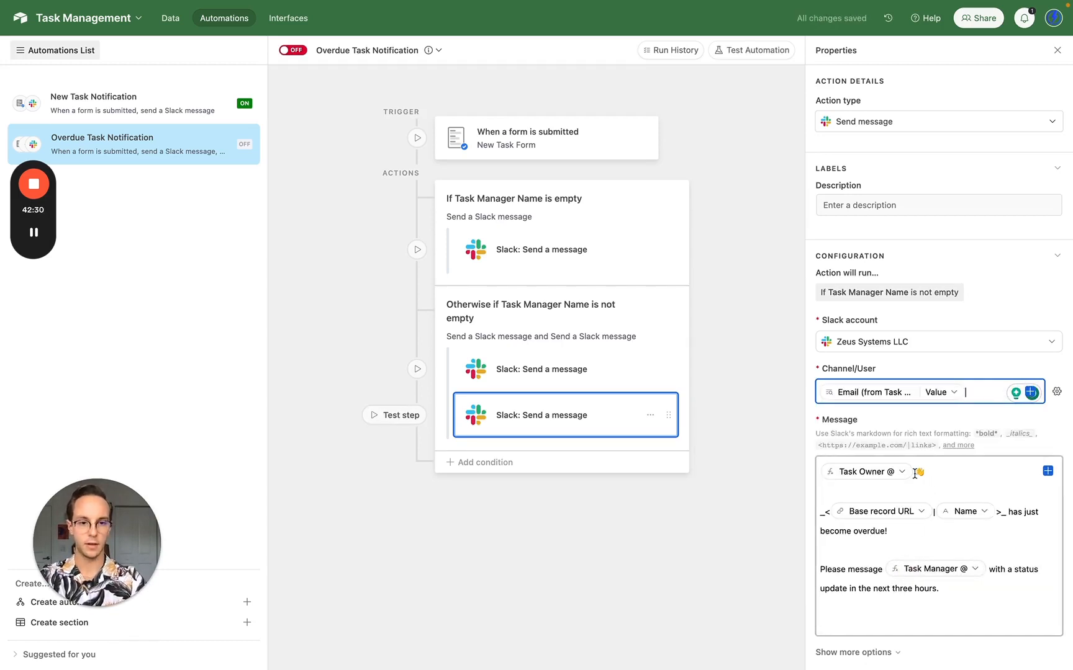
- Remove the Task Owner mention from the greeting and add a Task Manager mention
left_click(929, 479)
key("BackSpace")
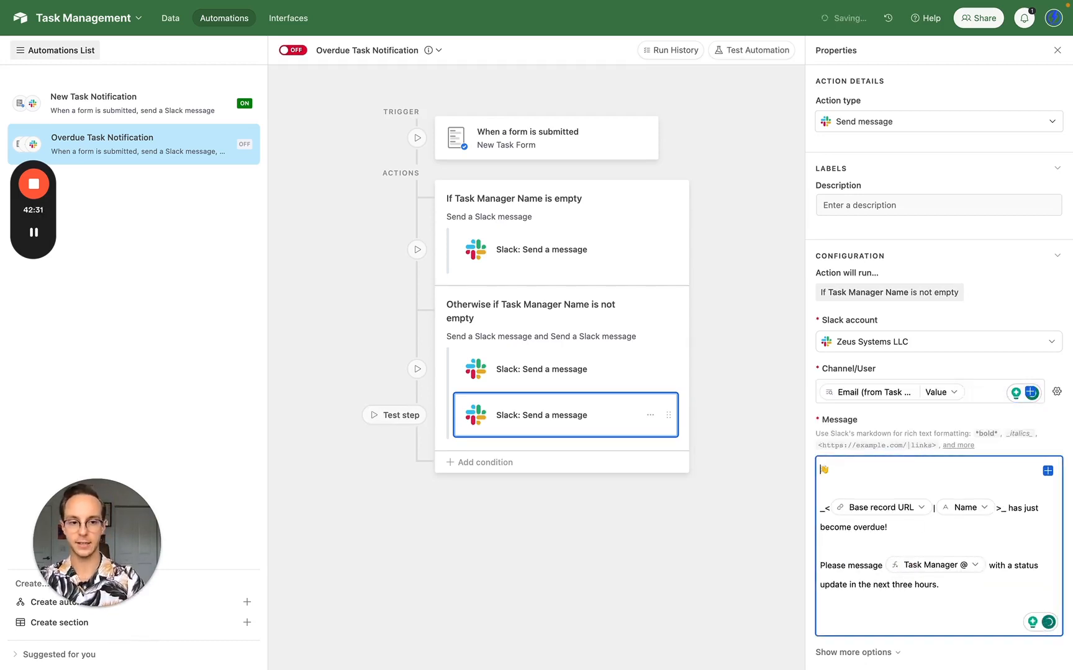
left_click(1031, 393)
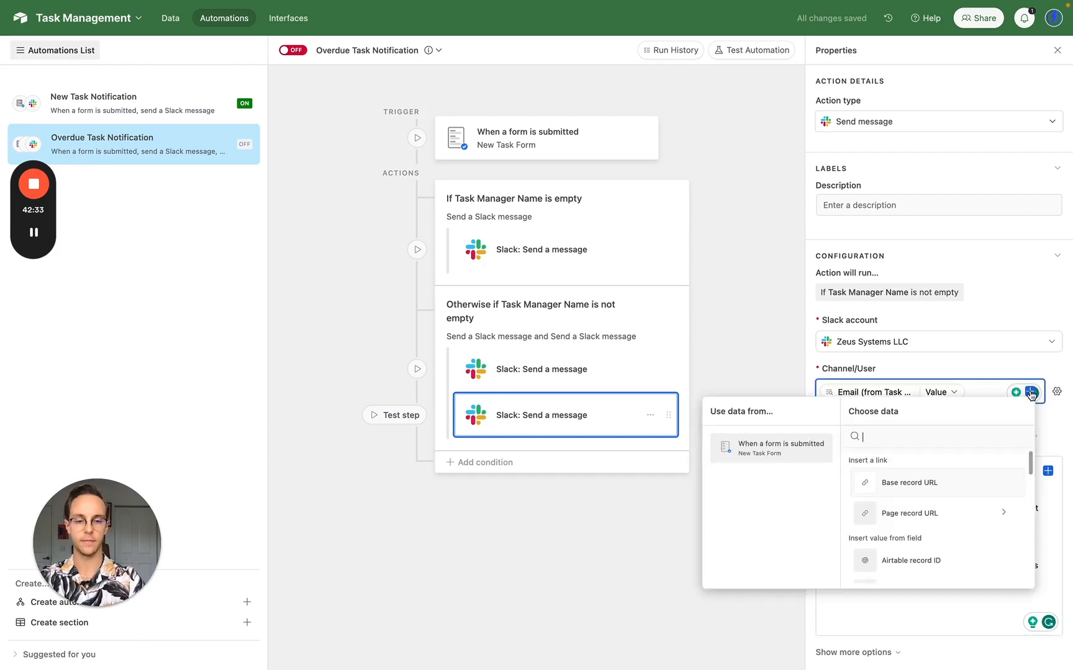
type("task")
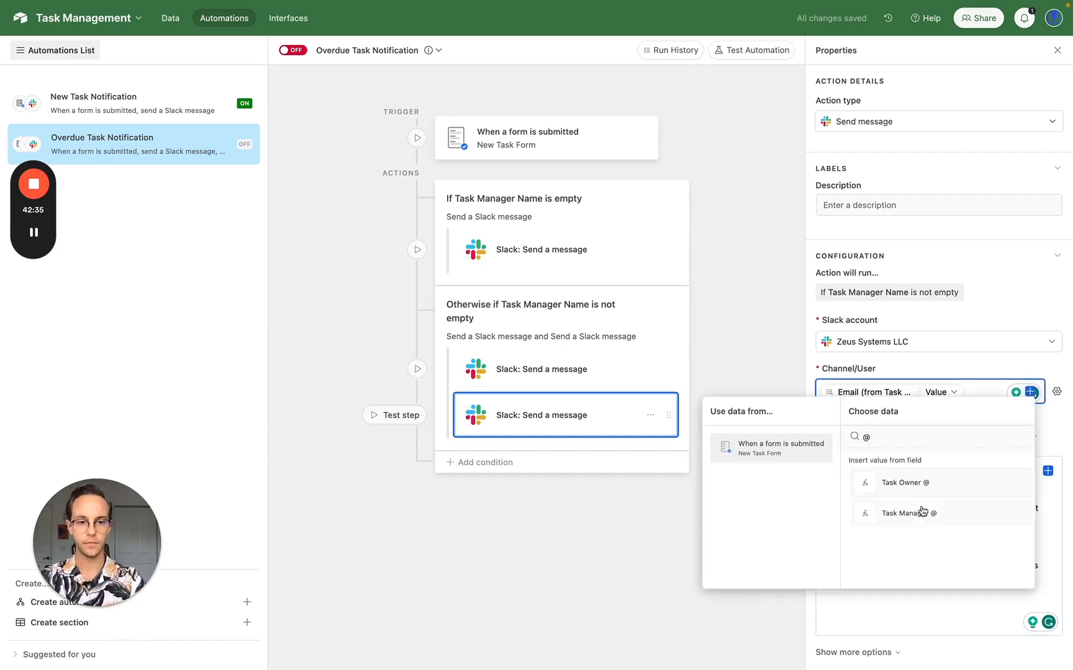
left_click(922, 511)
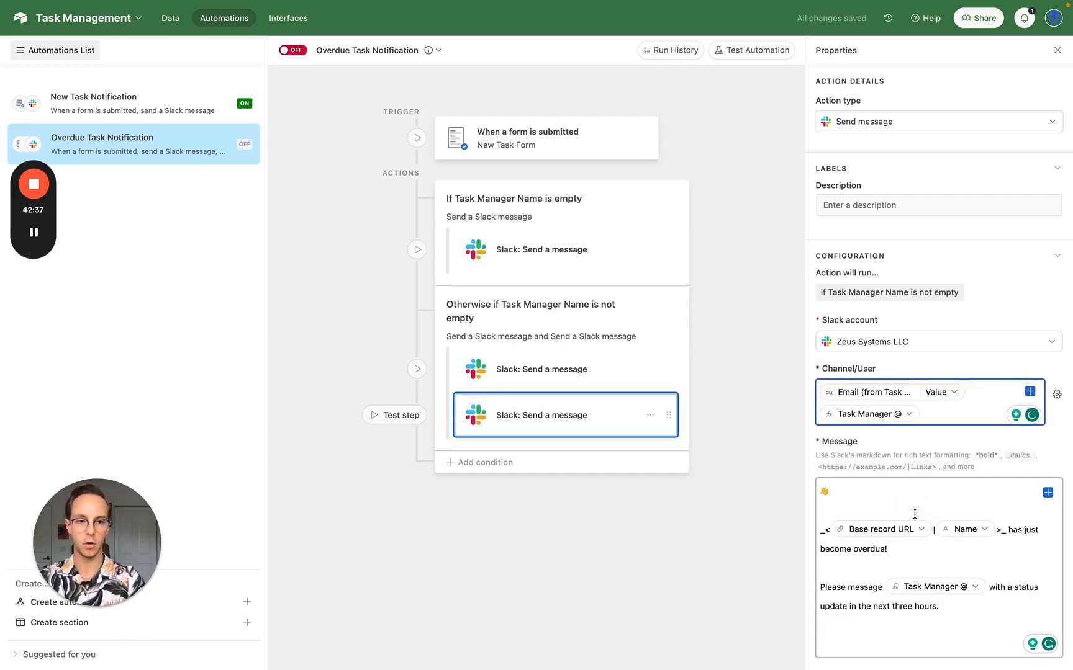
left_click(819, 473)
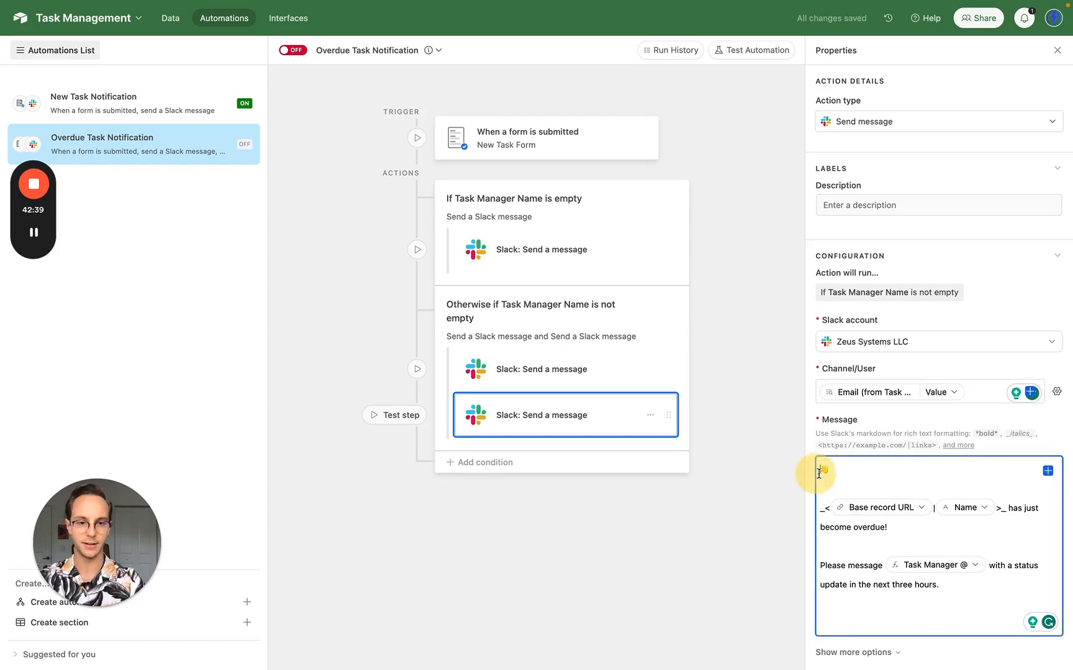
- Greet the Task Manager and add ', assigned' to the Task Owner with an @ mention in parentheses
left_click(1048, 470)
type("ta")
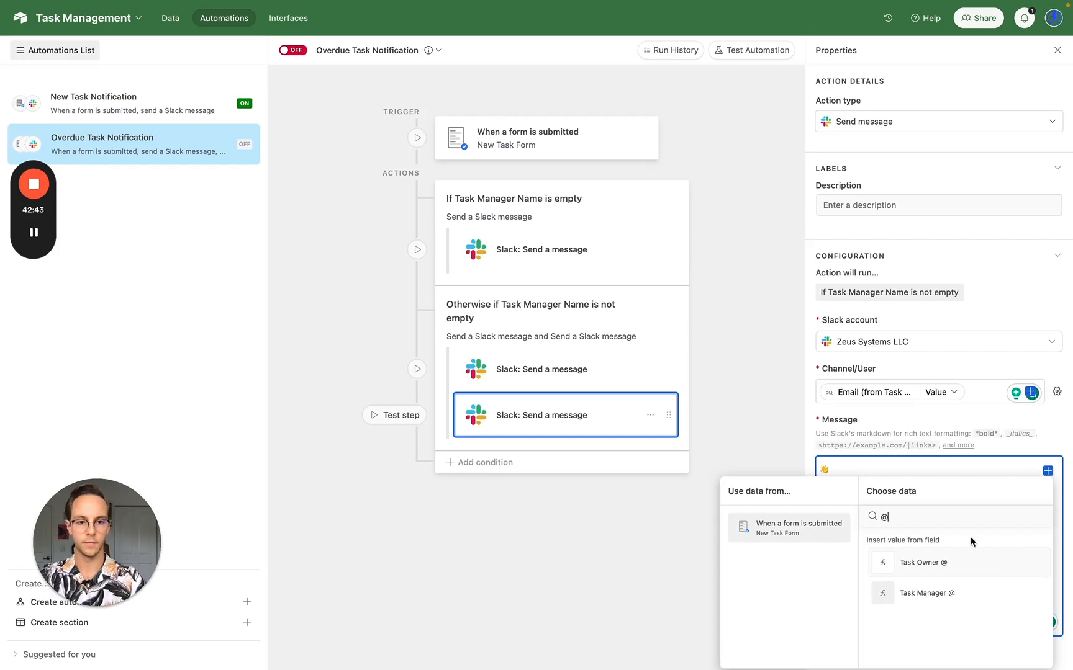
left_click(948, 587)
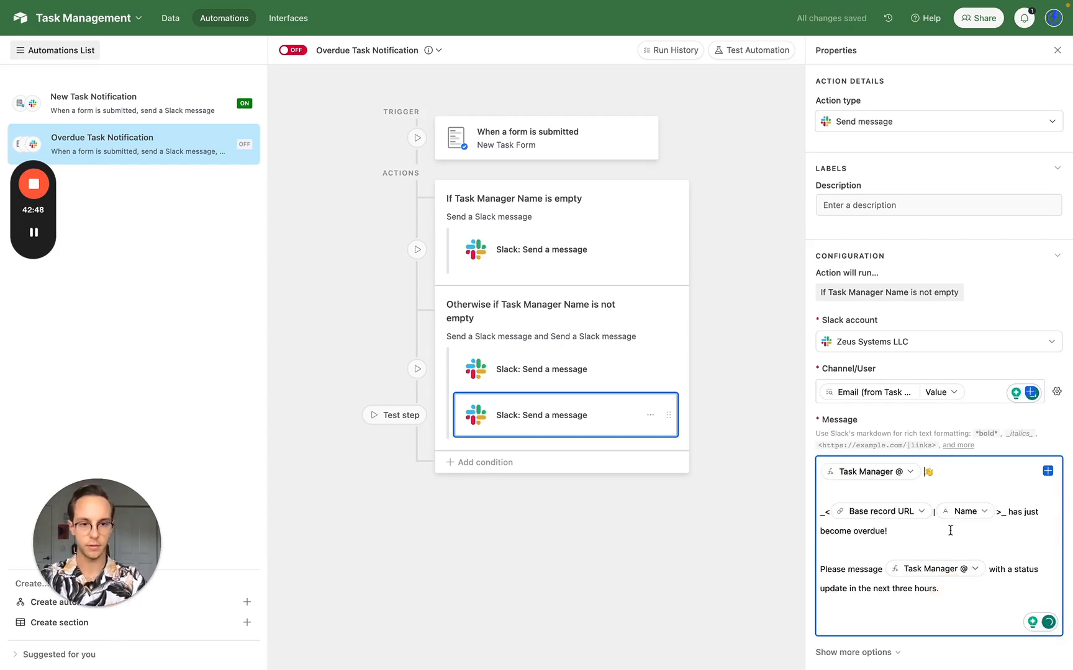
left_click(1006, 515)
type(", assig")
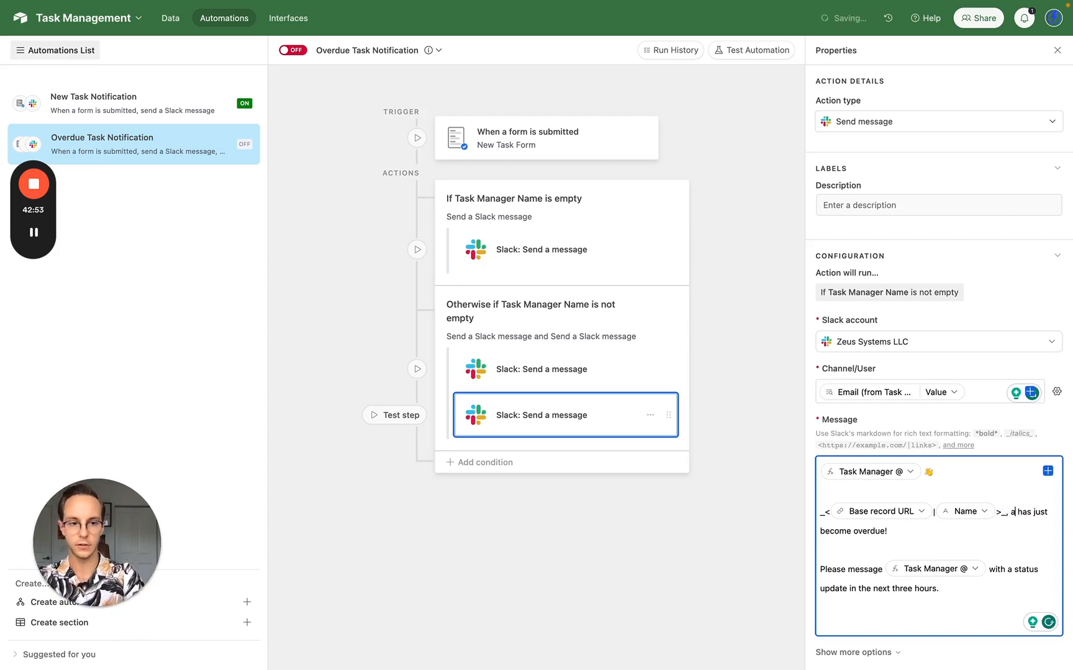
type("ned to")
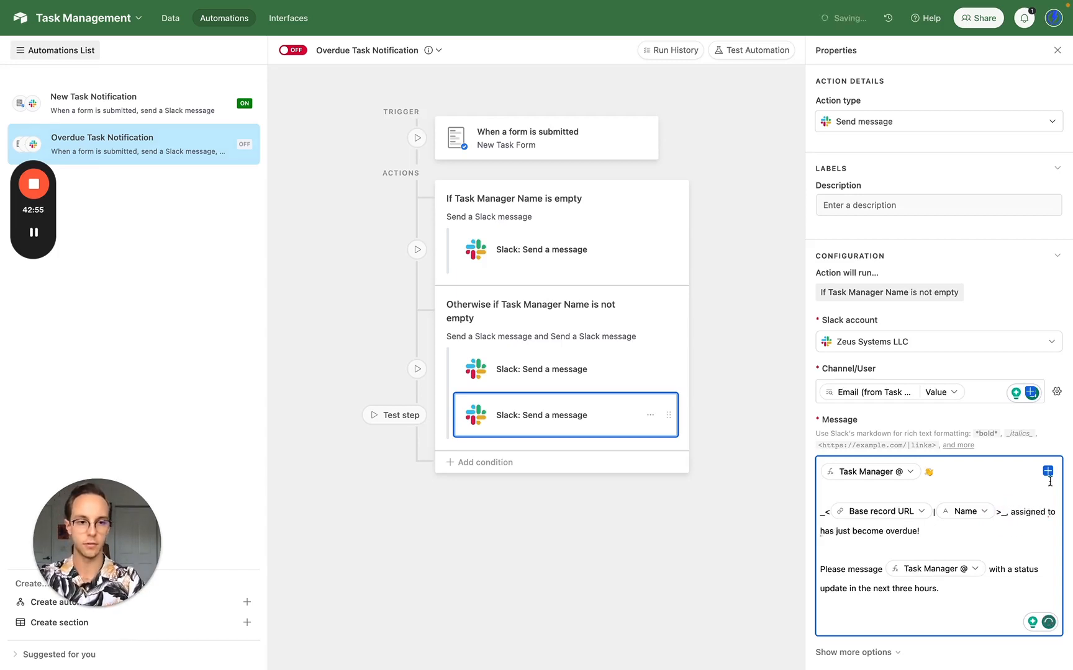
left_click(1047, 472)
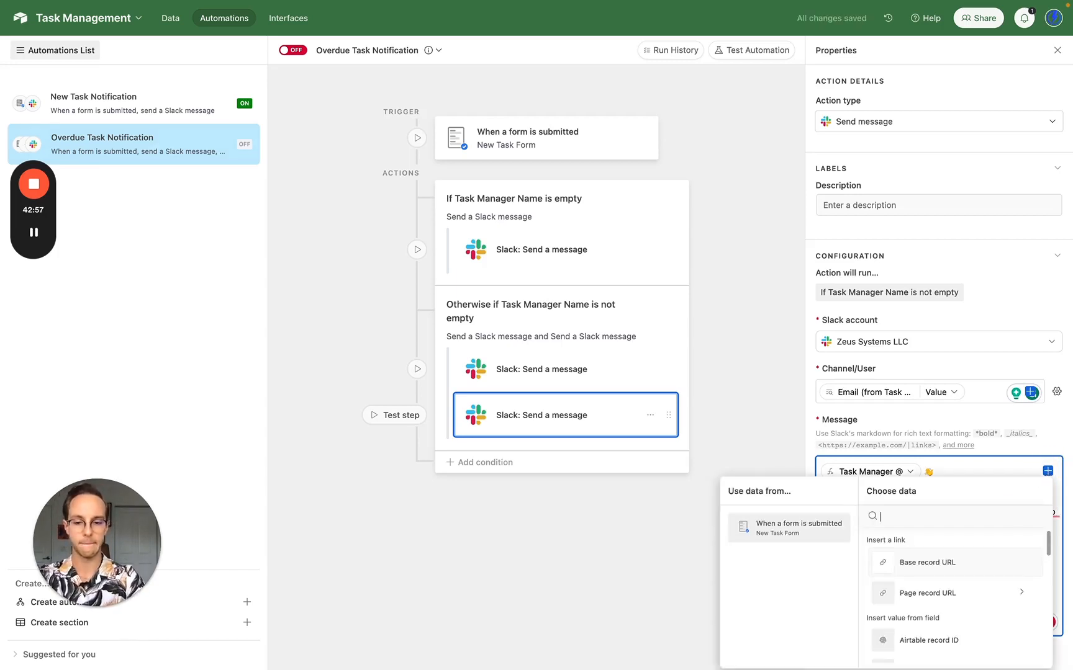
type("name")
left_click(941, 572)
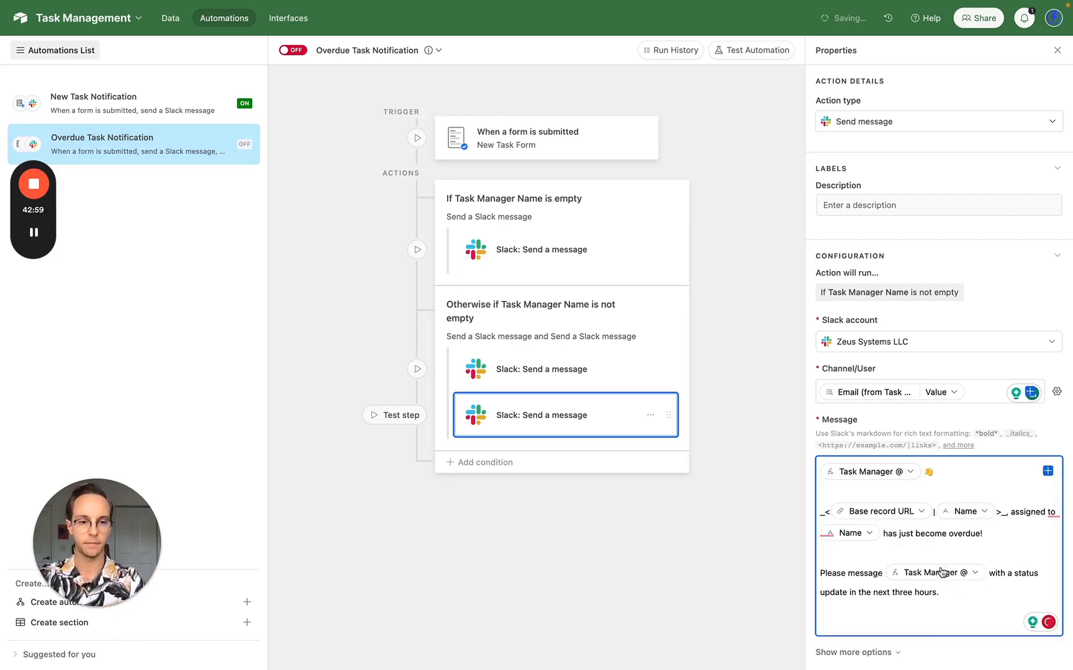
key("BackSpace")
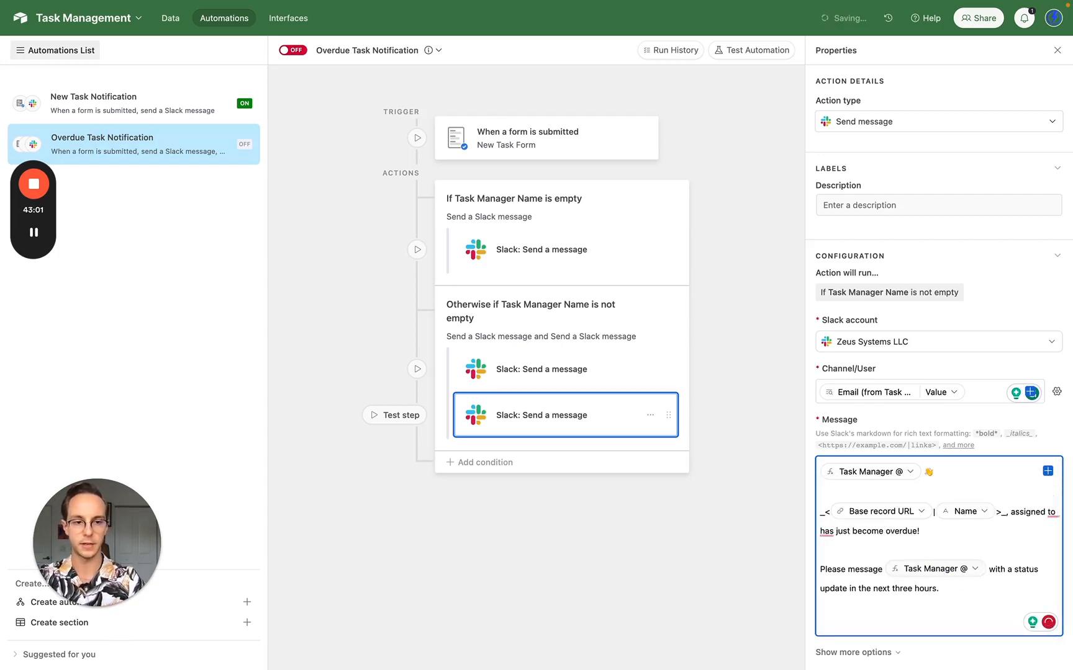
left_click(1048, 472)
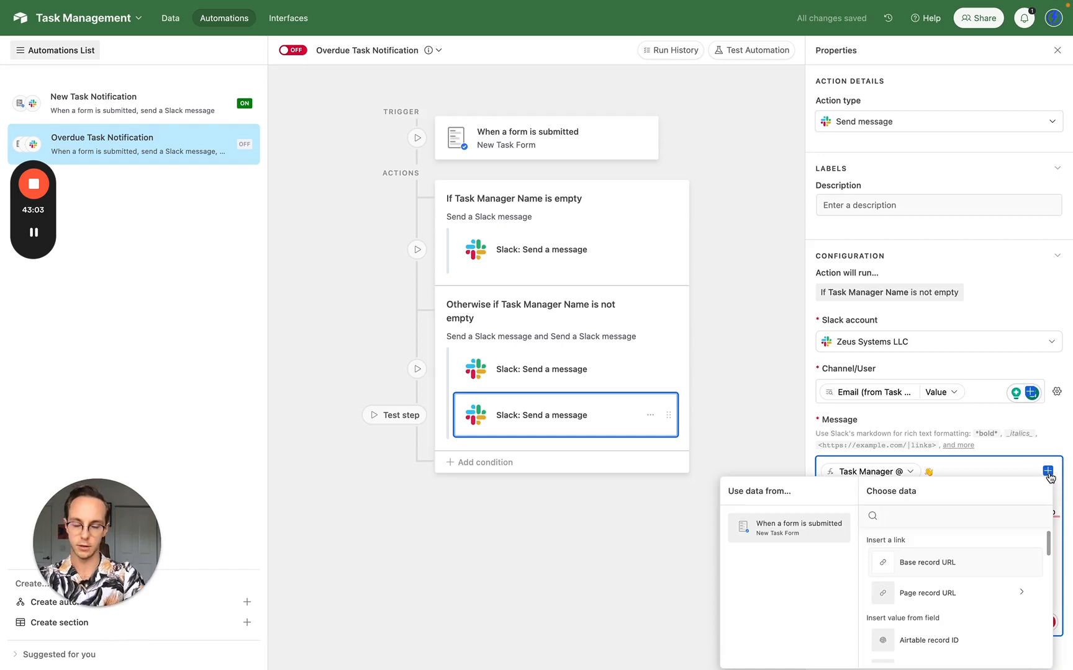
type("own")
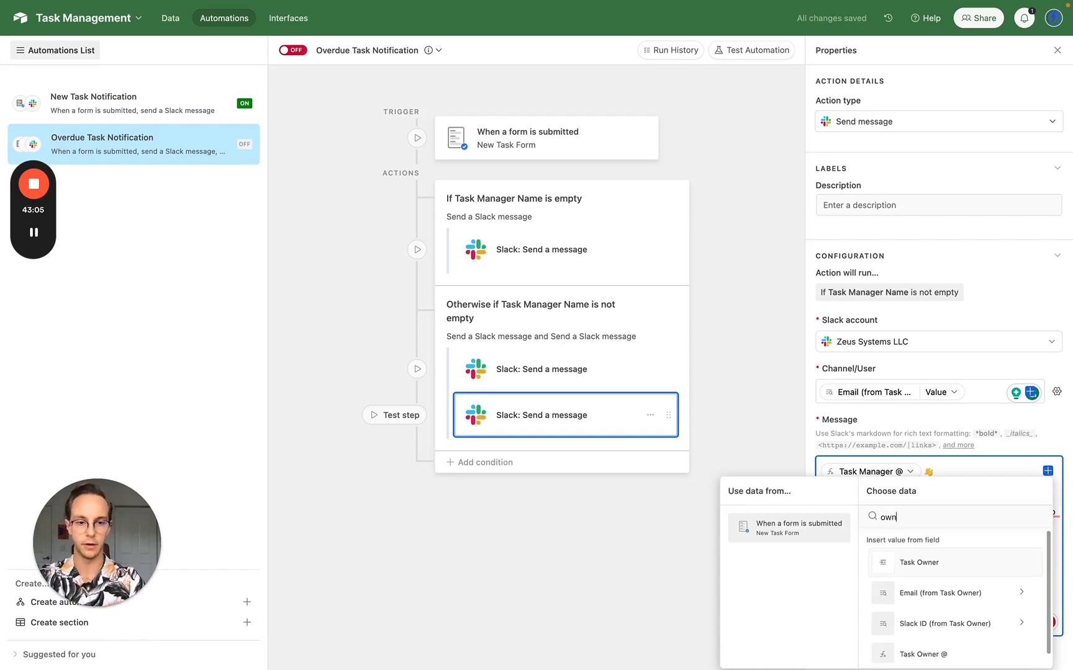
left_click(964, 568)
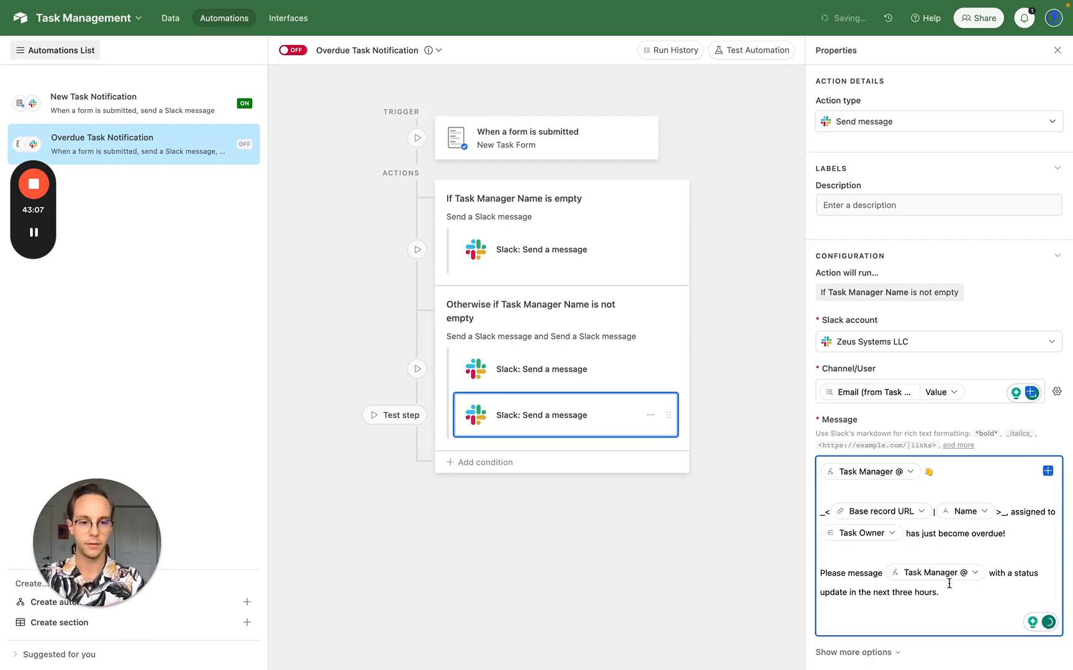
type("(")
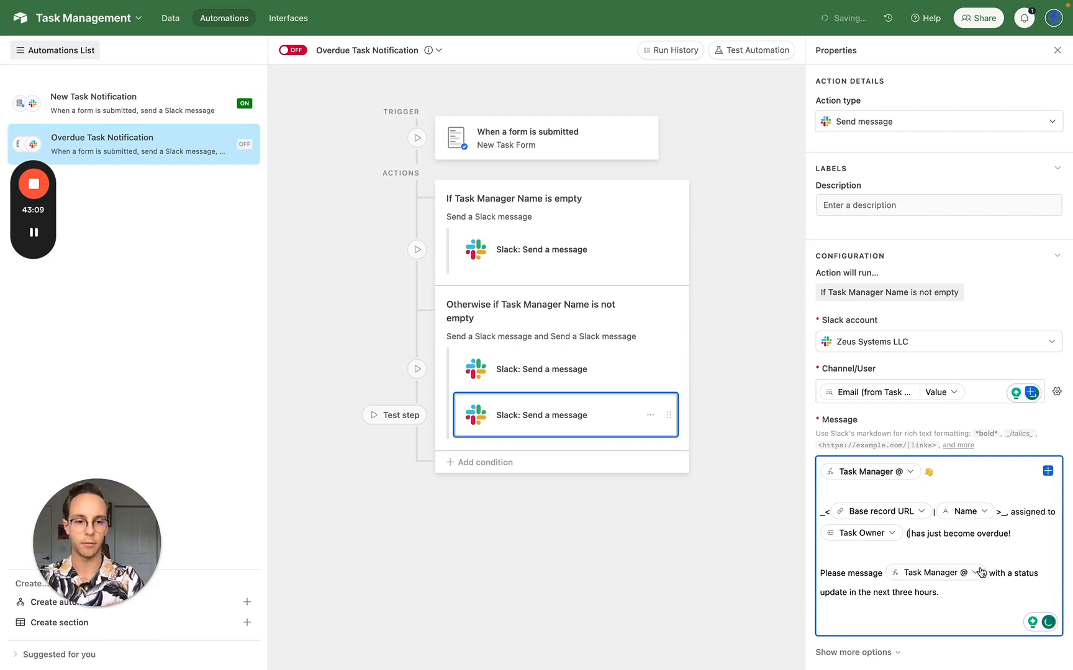
left_click(1048, 473)
type("@")
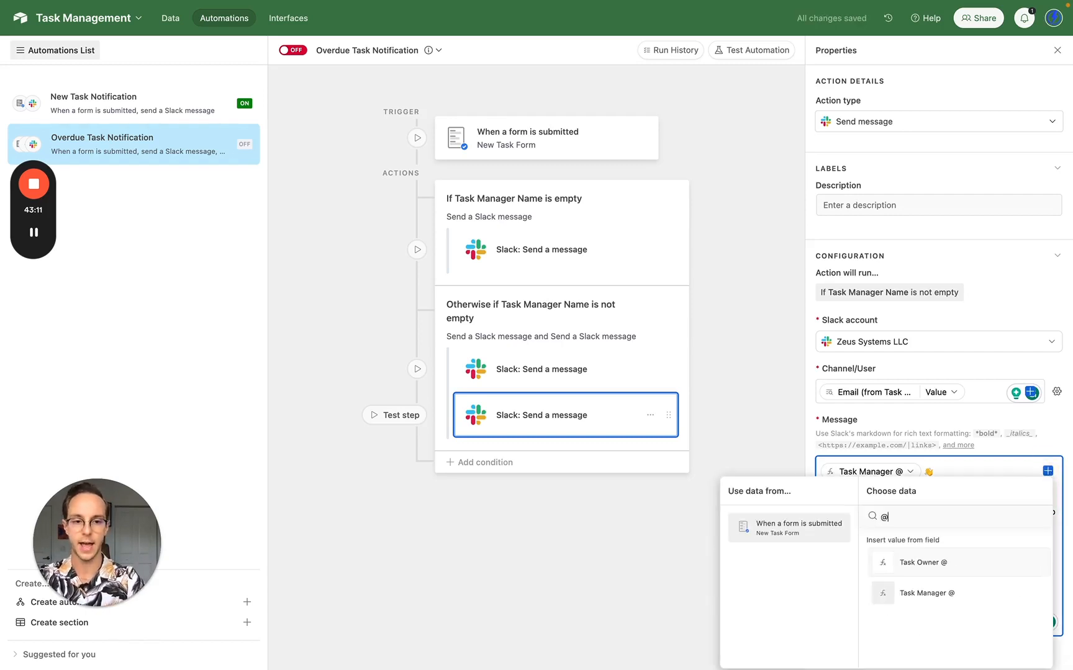
left_click(962, 563)
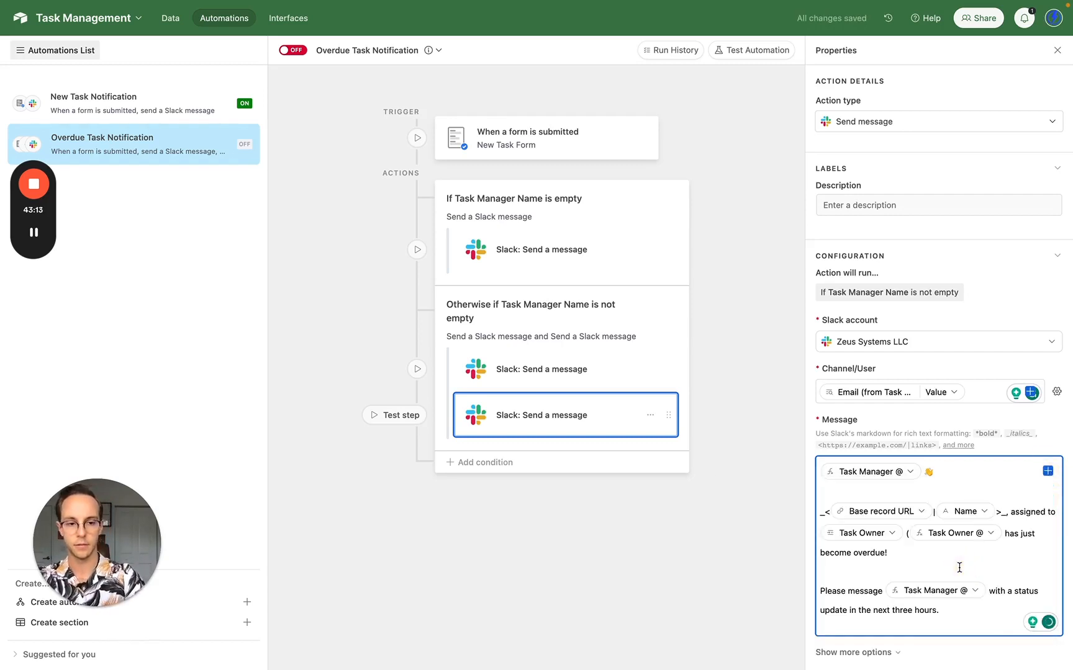
type(")")
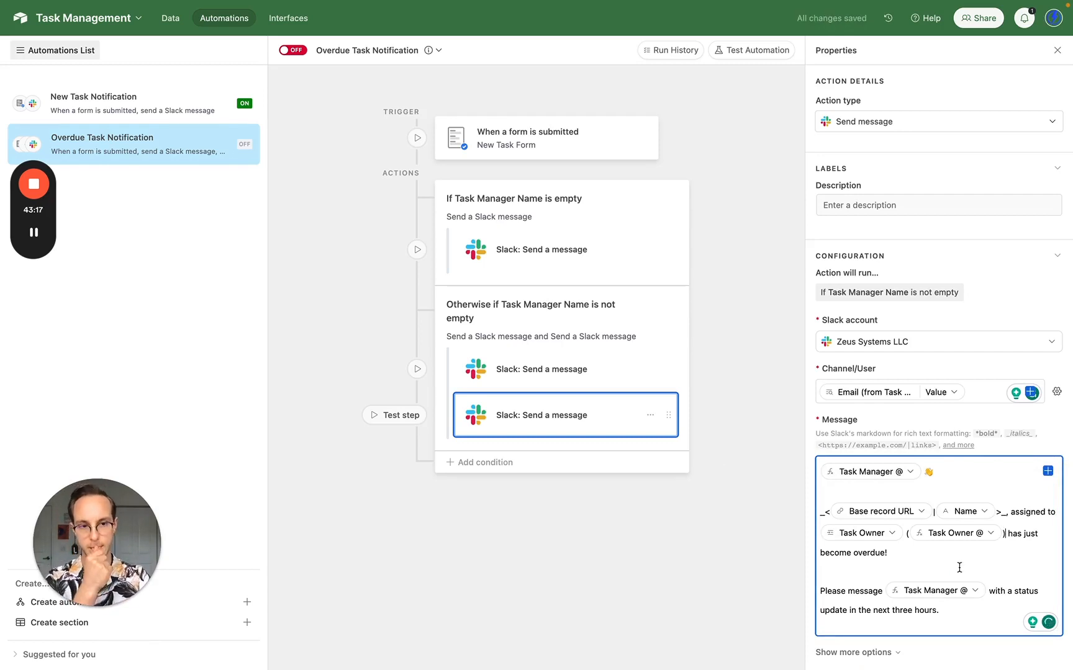
left_click(920, 555)
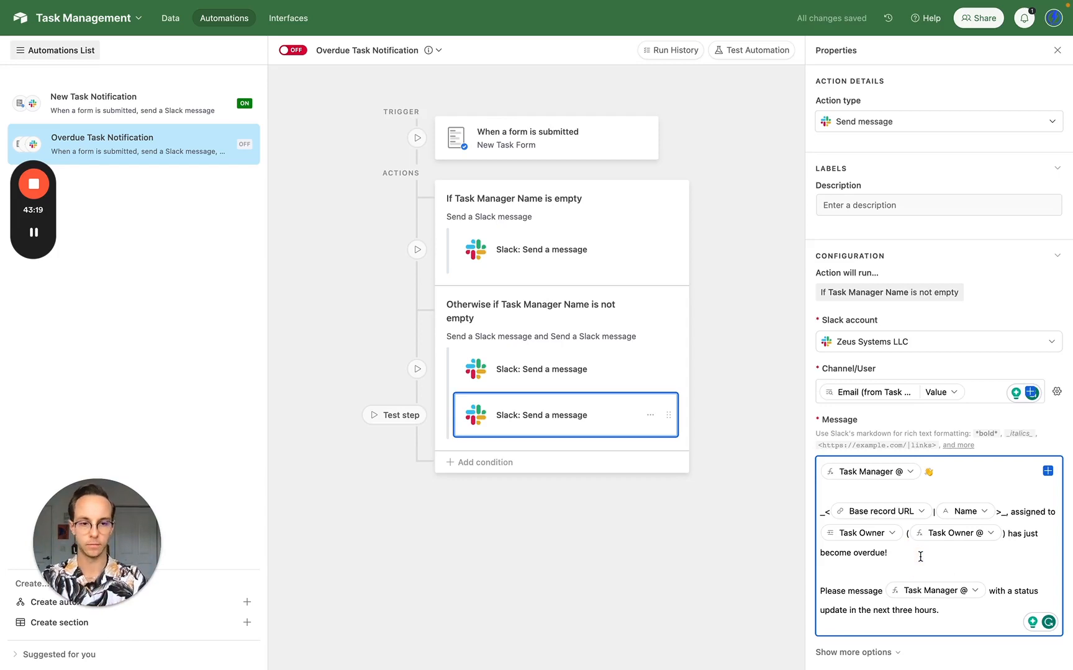
scroll(920, 556, "down", 1)
scroll(919, 556, "down", 2)
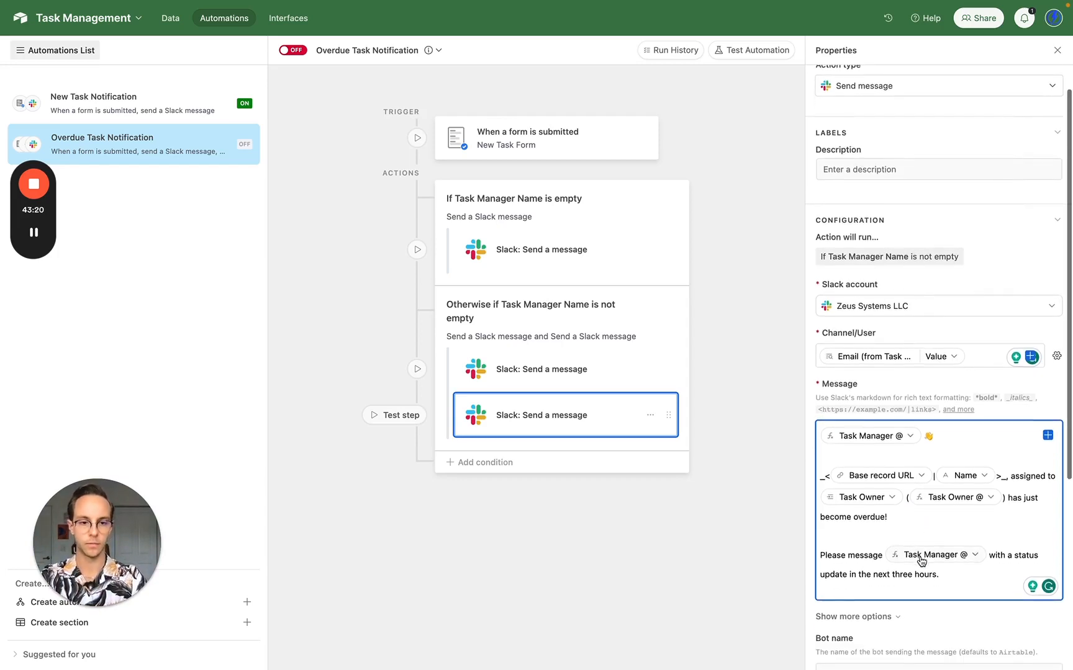
left_click(981, 547)
left_click(985, 567)
left_click(820, 547, "shift")
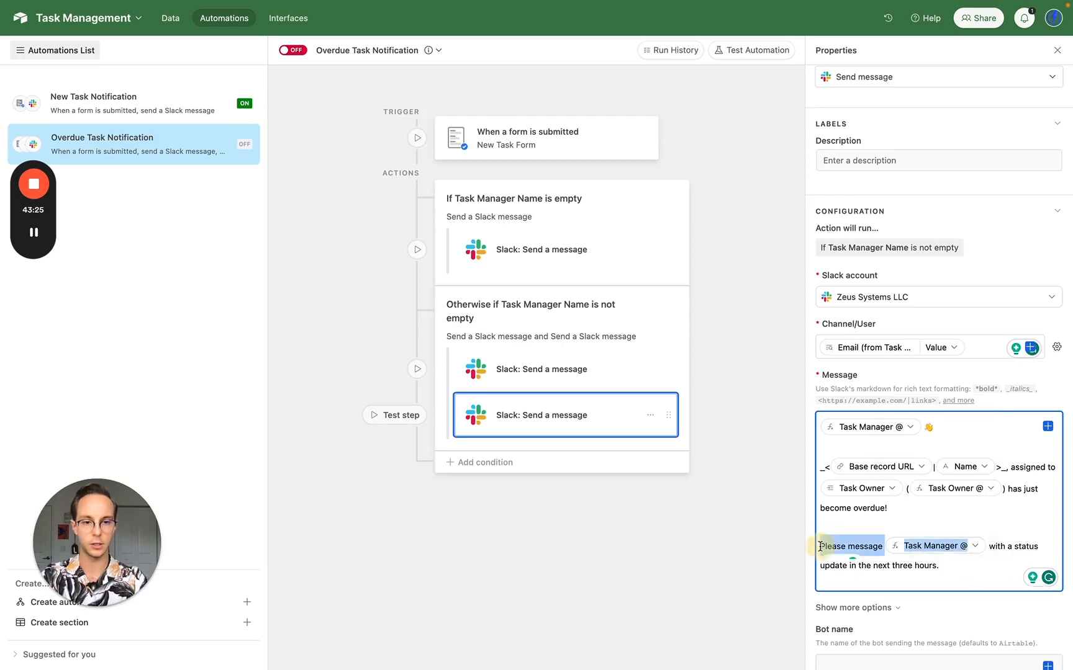
key("BackSpace")
key("super+shift+Right")
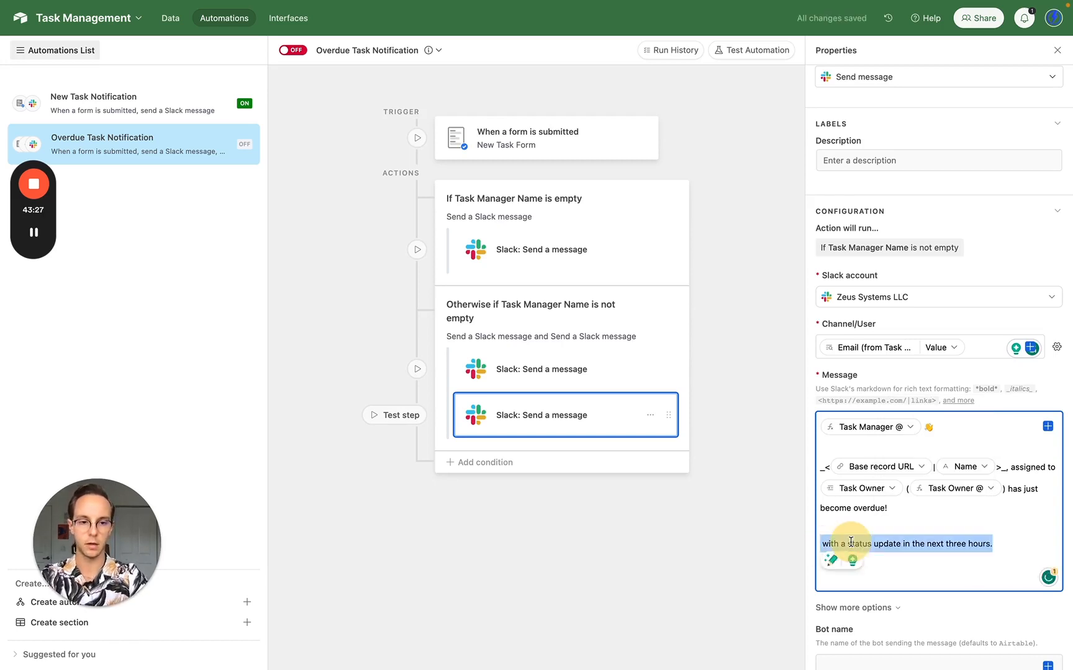
type("Expect")
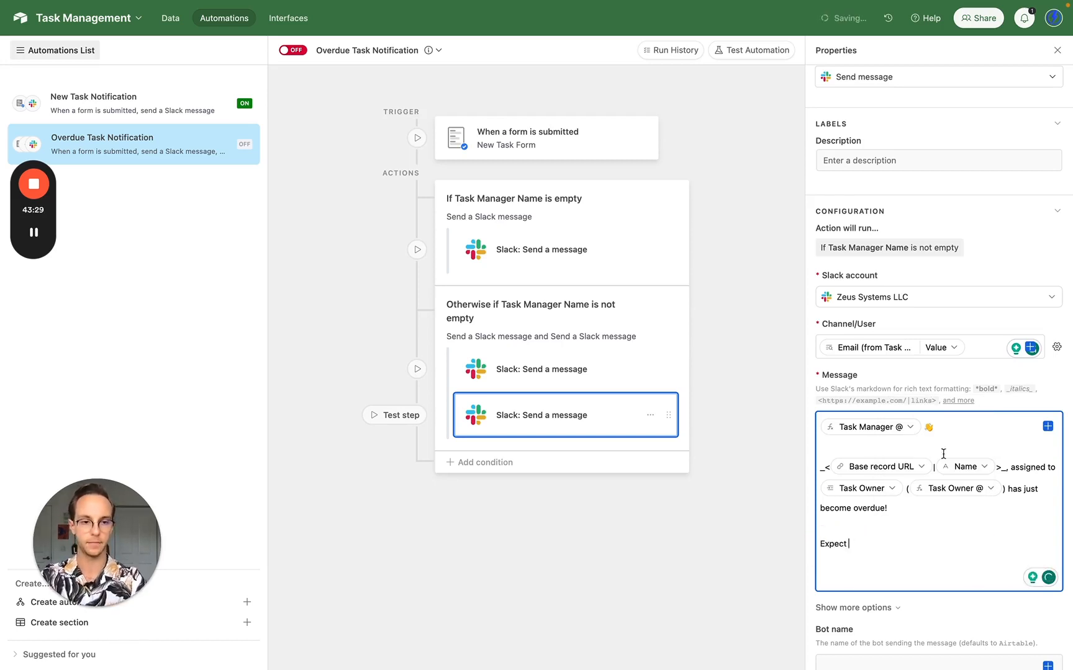
left_click(1048, 427)
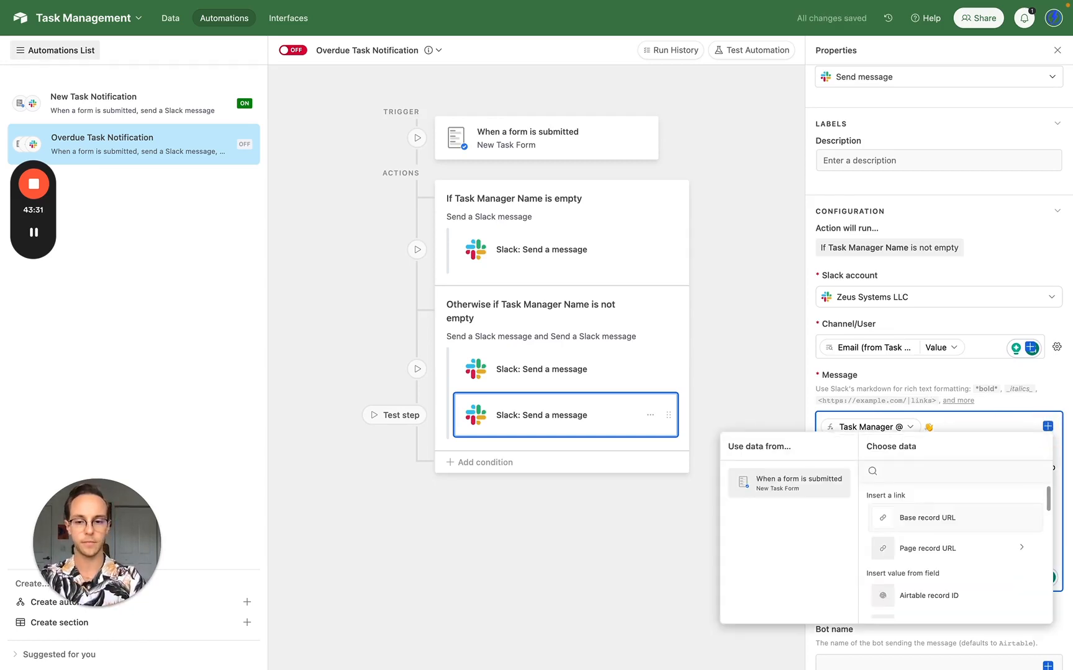
type("@")
left_click(926, 515)
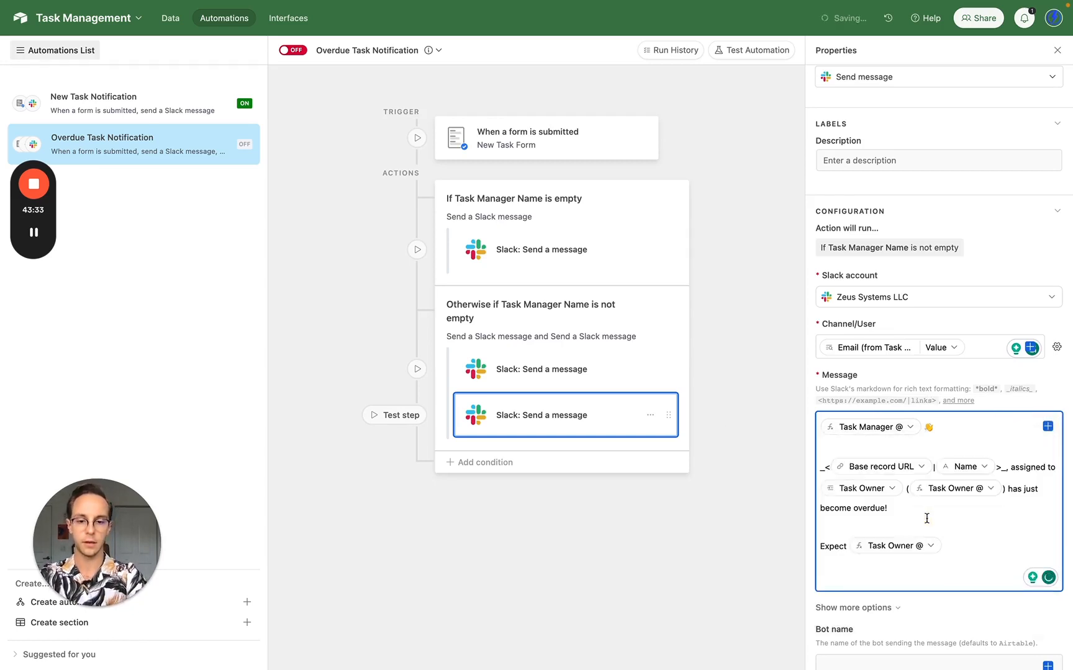
type("to g")
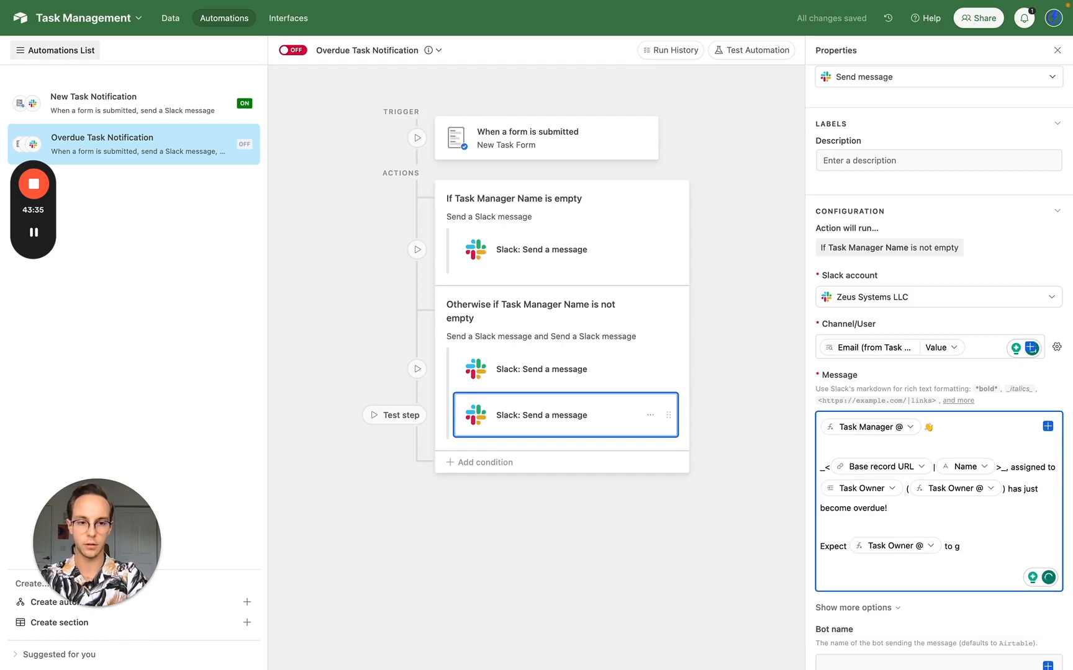
type("ive you a status update with")
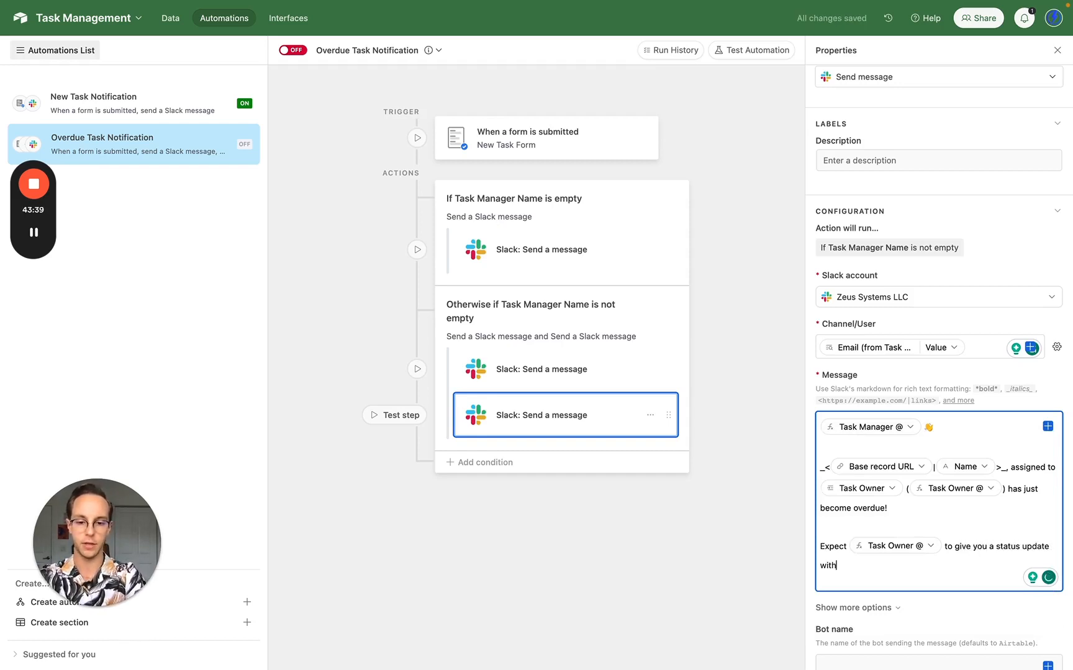
type("in the n")
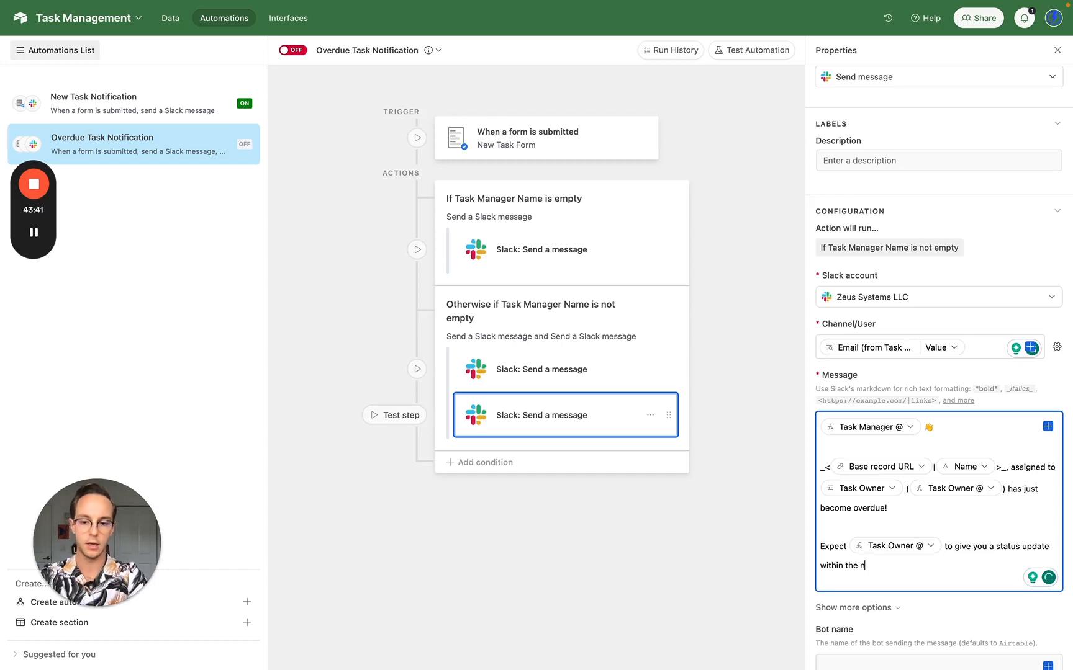
type("ext 3 hou")
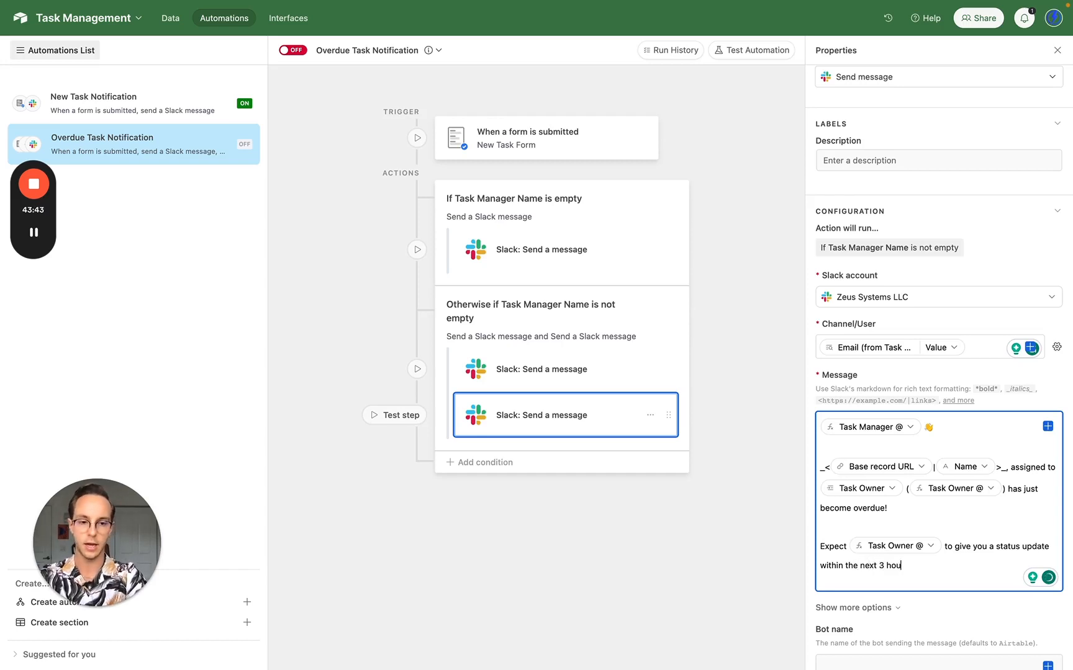
type("rs")
double_click(883, 566)
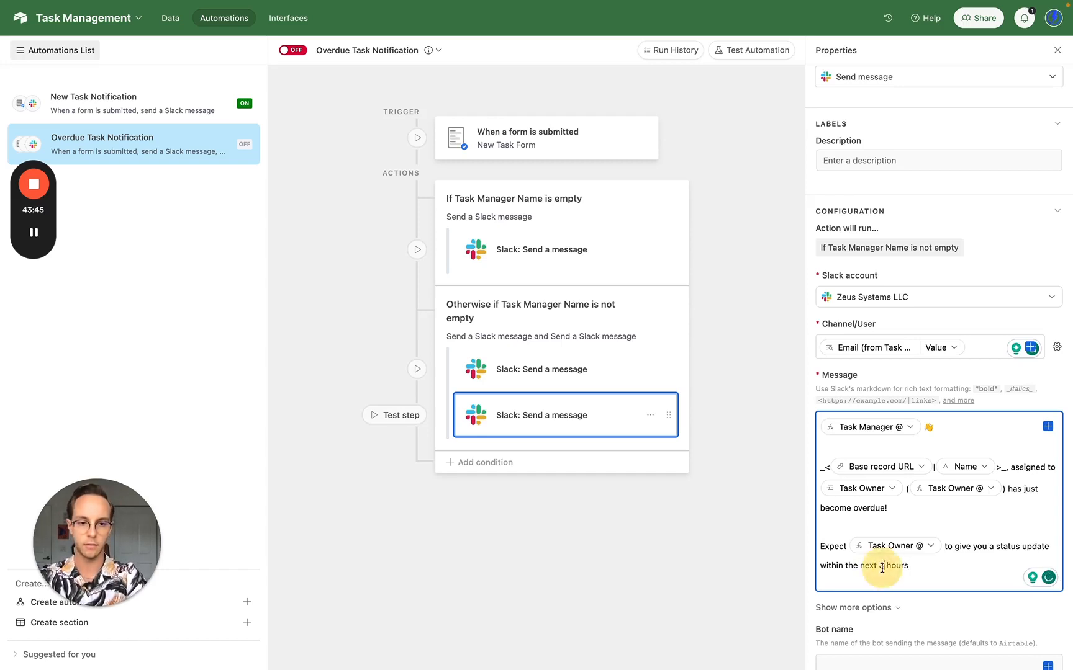
type("three hours")
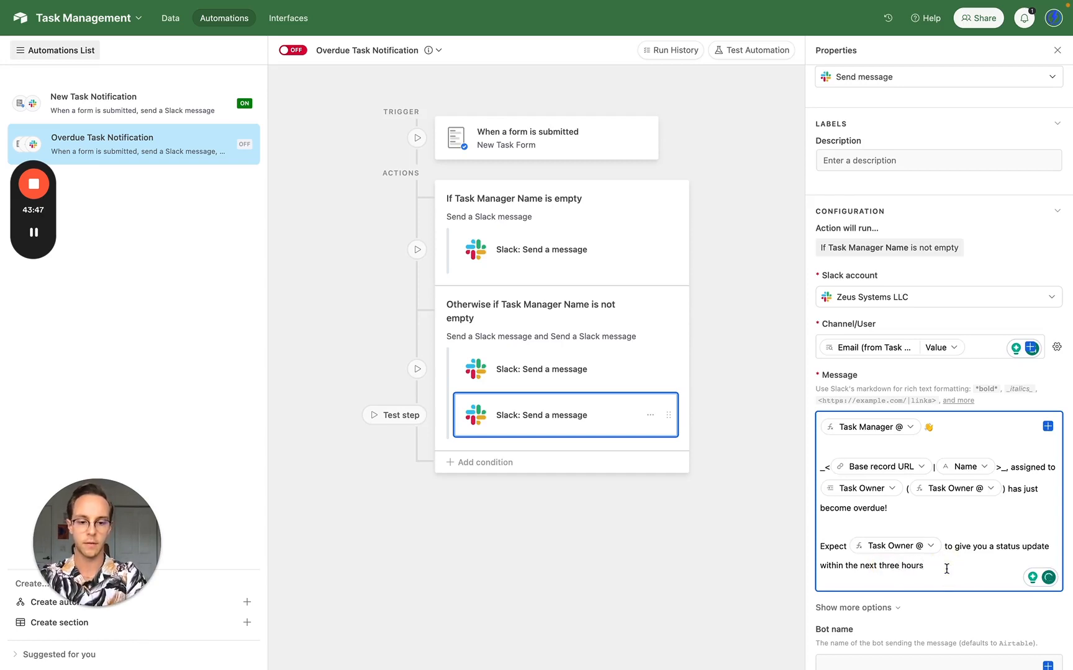
type(". If")
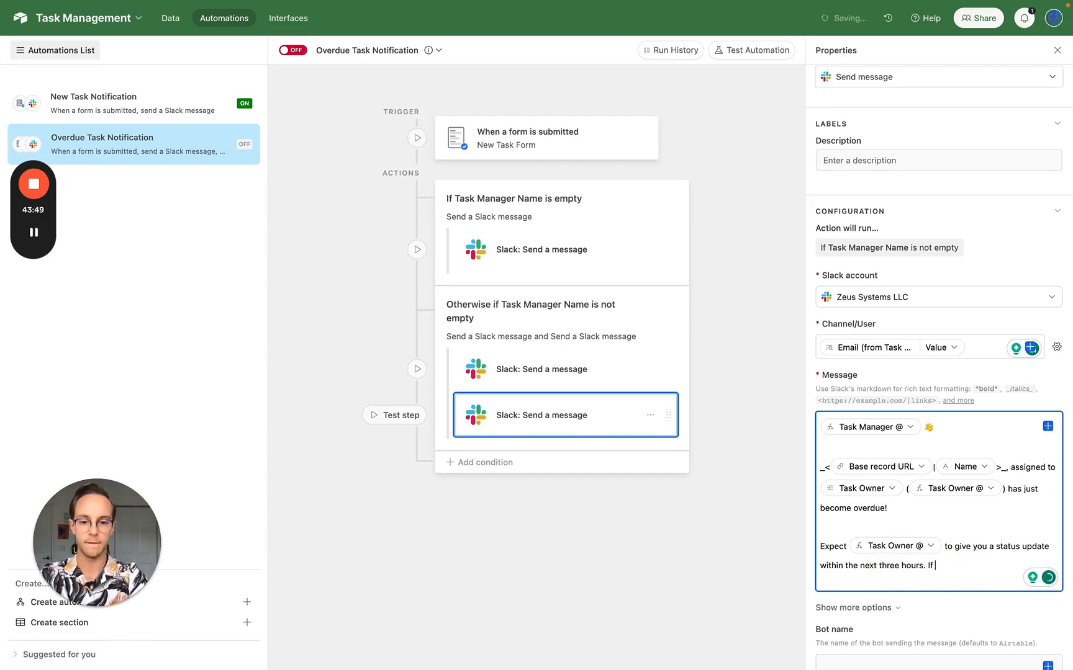
type(" you don't re")
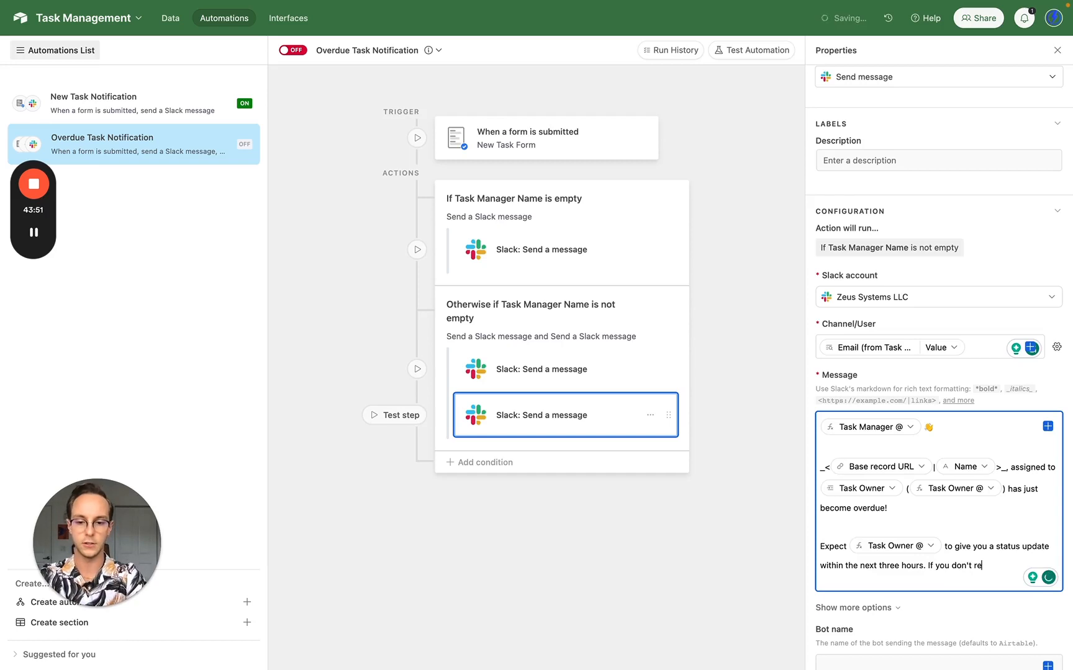
type("ceive an update,")
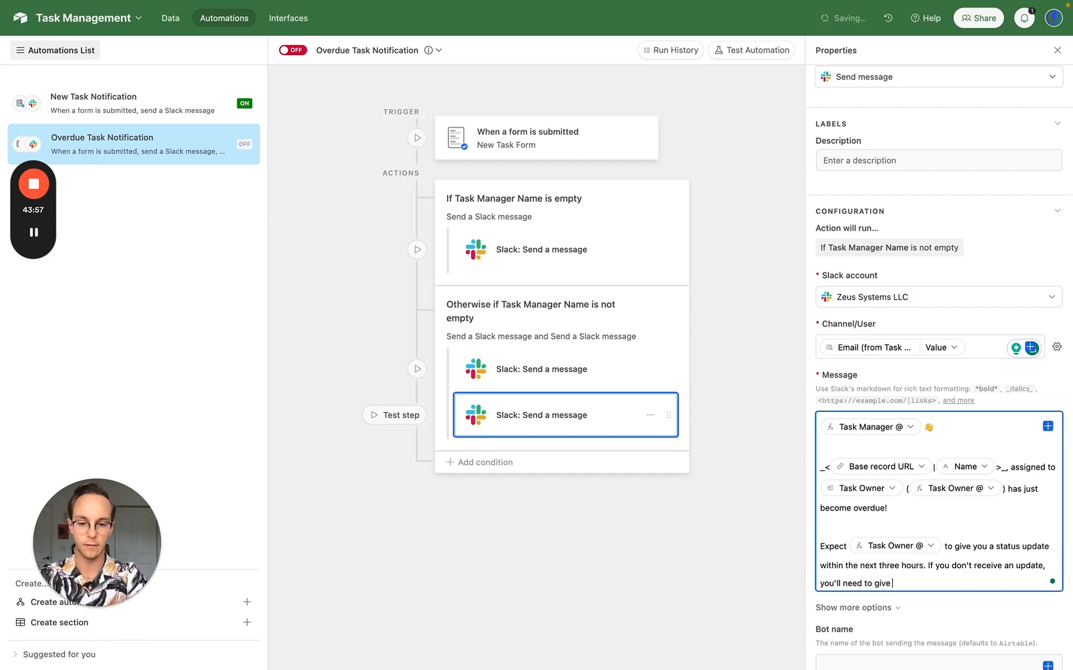
type(" you'll need to give them some tough")
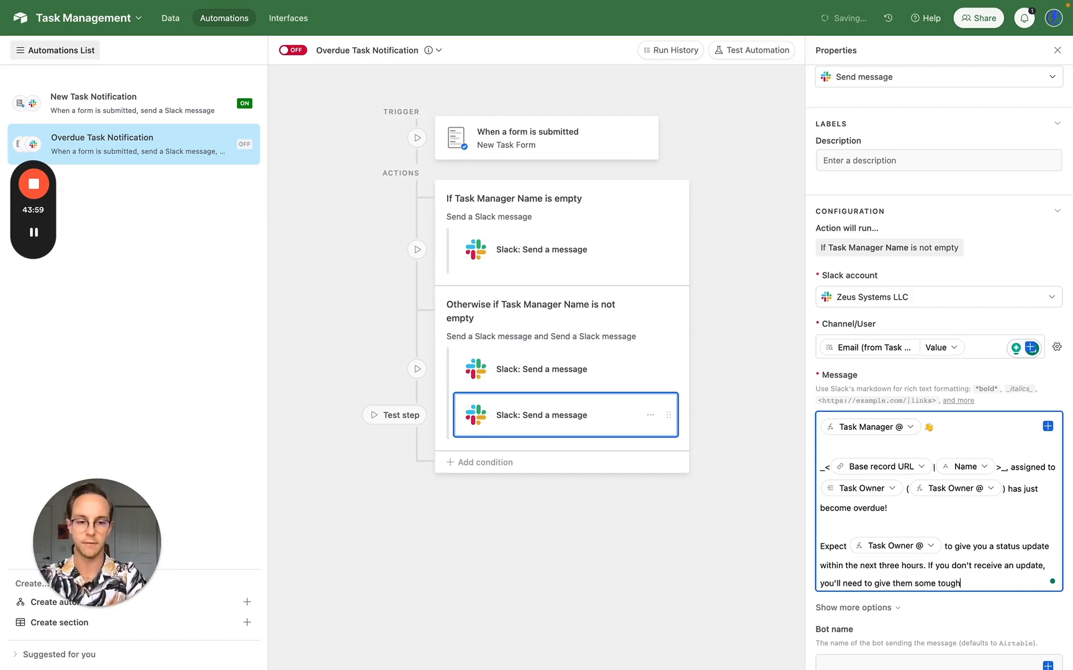
type(" love ;)")
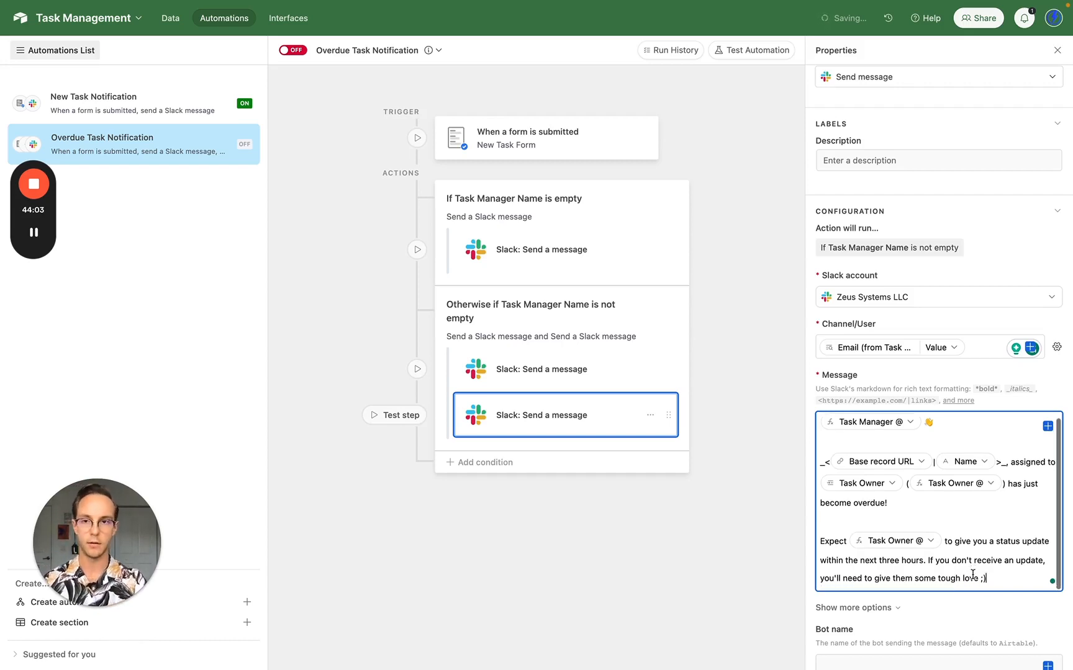
- Turn the automation on and assign the first team member as NPC 2's Task Manager
left_click(302, 51)
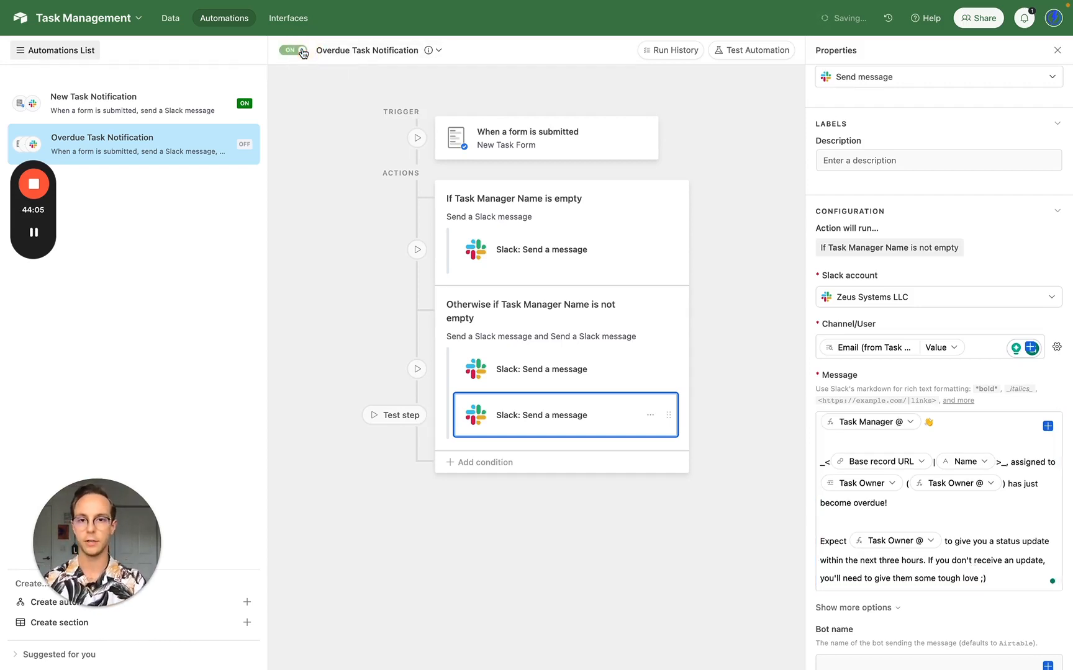
left_click(172, 21)
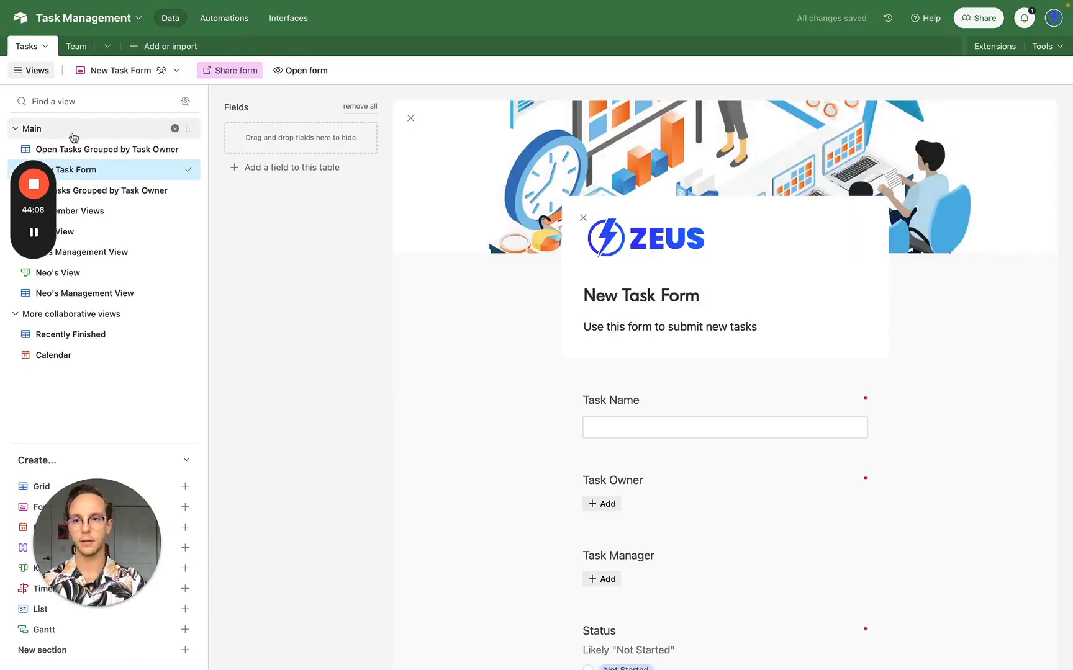
left_click(75, 149)
left_click(540, 283)
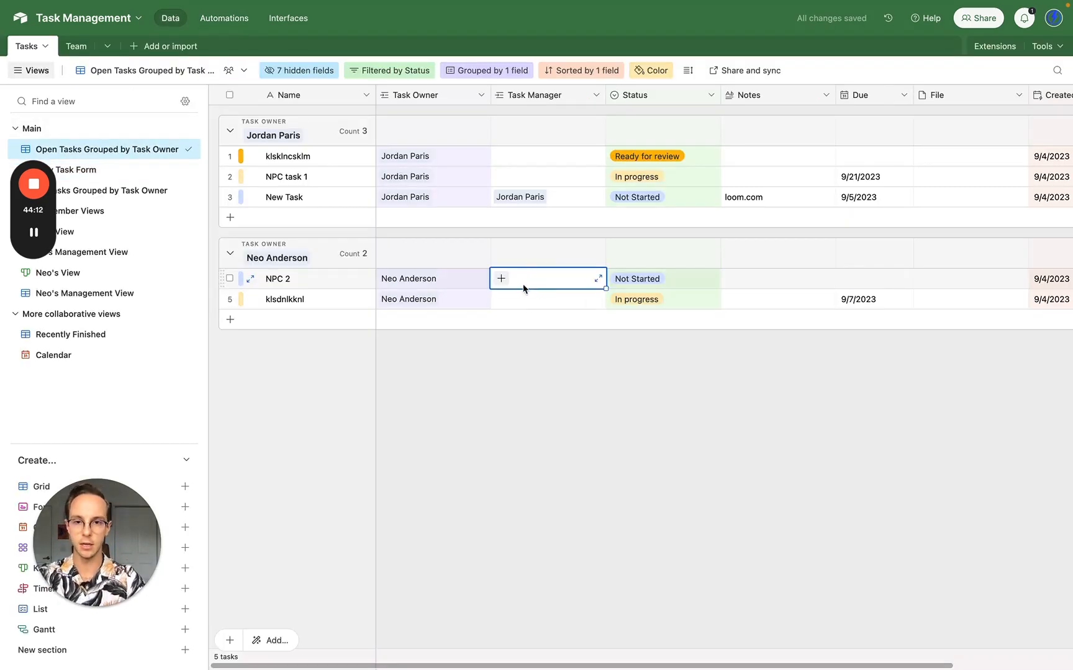
left_click(501, 278)
type("j")
left_click(466, 173)
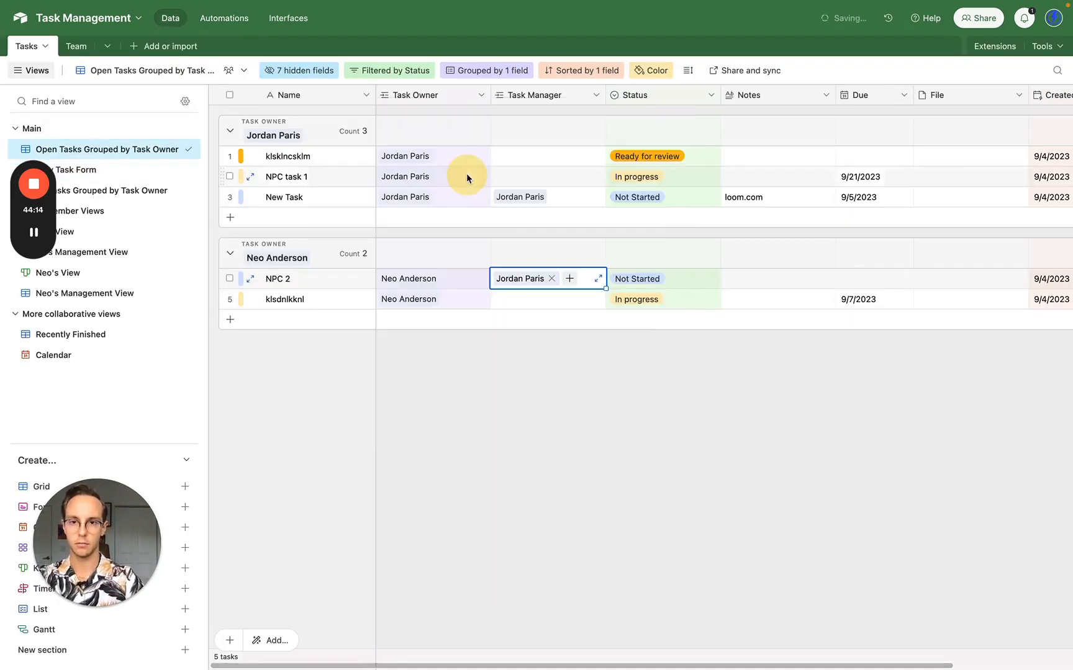
- Test the trigger and run the whole automation using record NPC 2
left_click(234, 22)
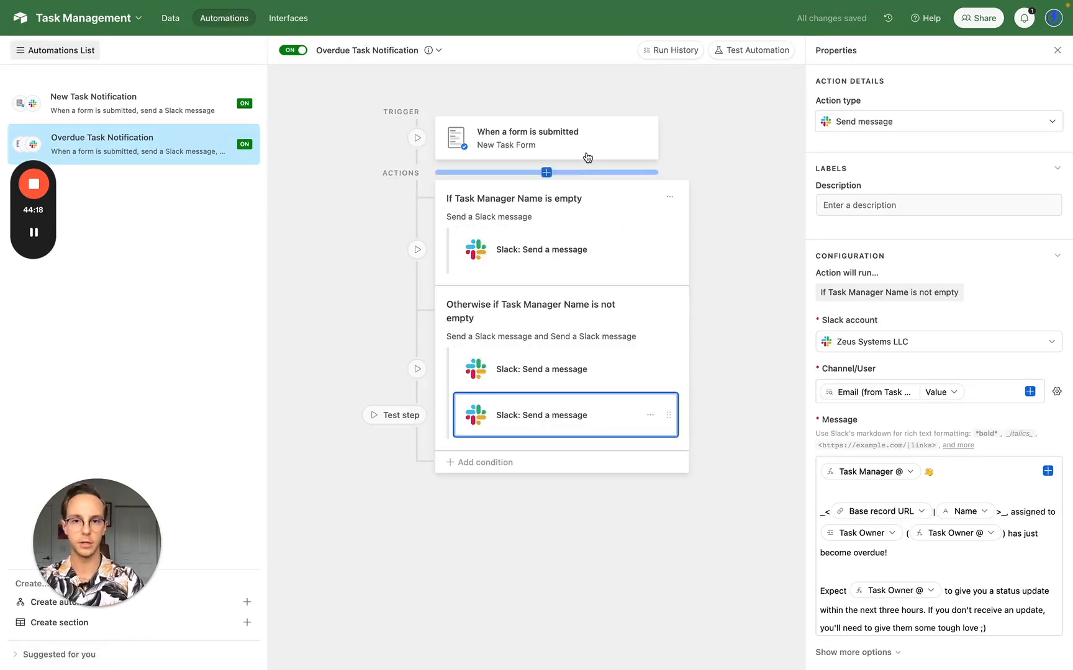
left_click(582, 148)
left_click(1025, 384)
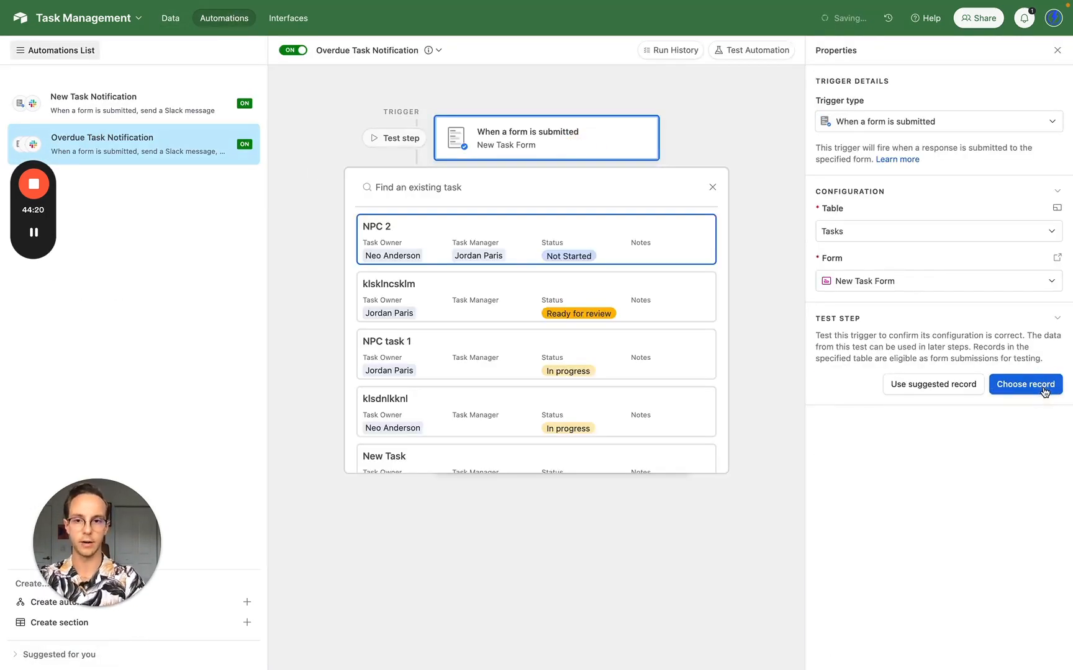
left_click(700, 242)
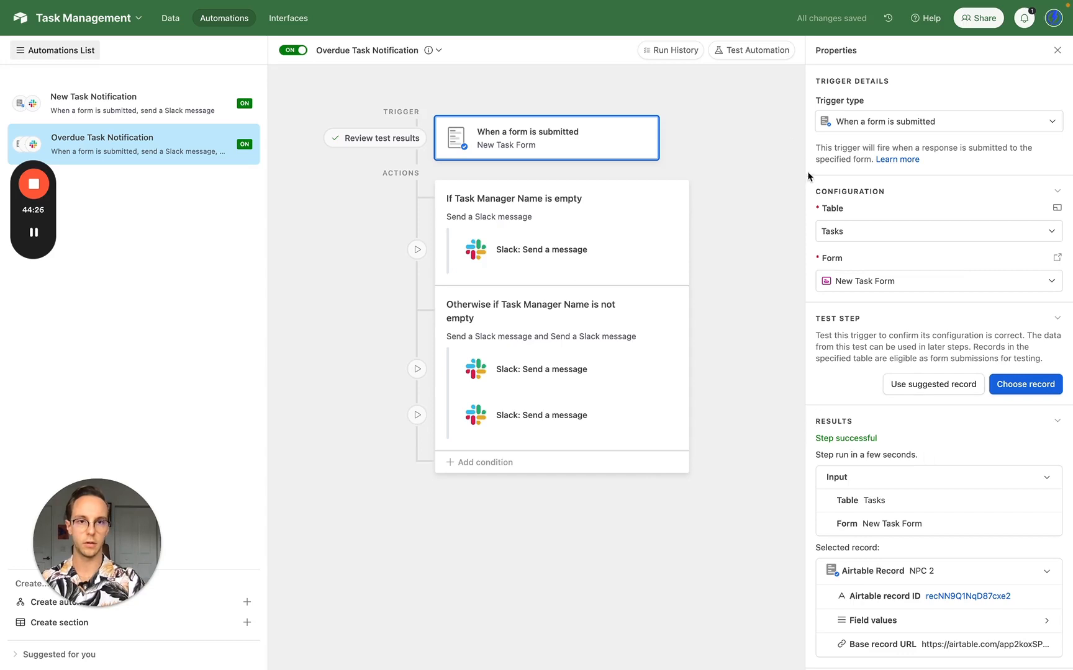
left_click(755, 55)
left_click(869, 99)
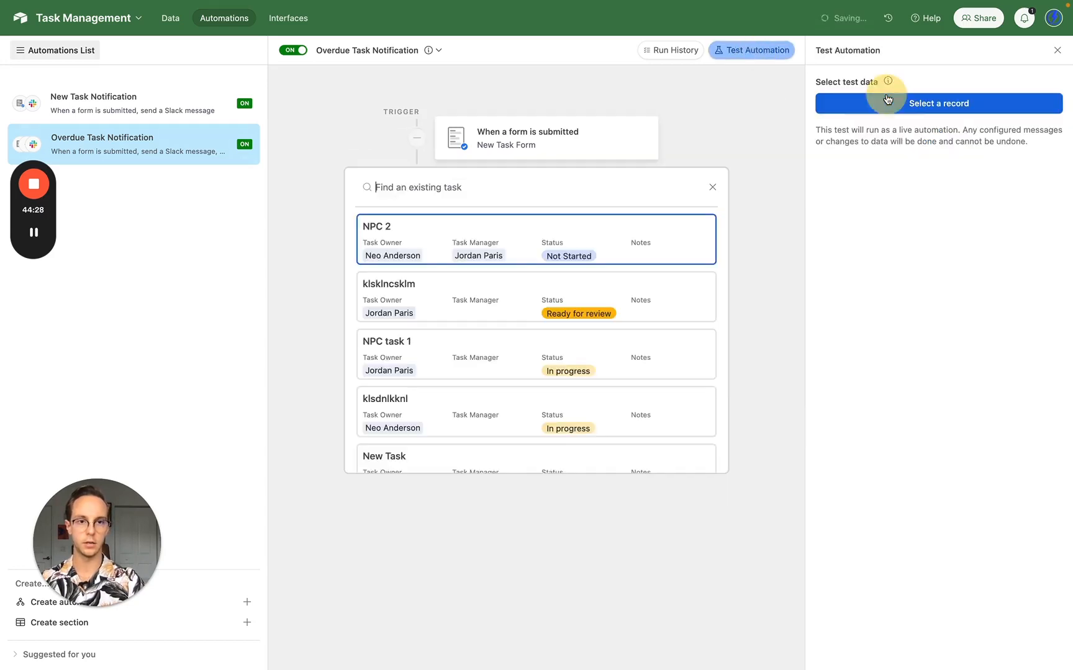
left_click(591, 249)
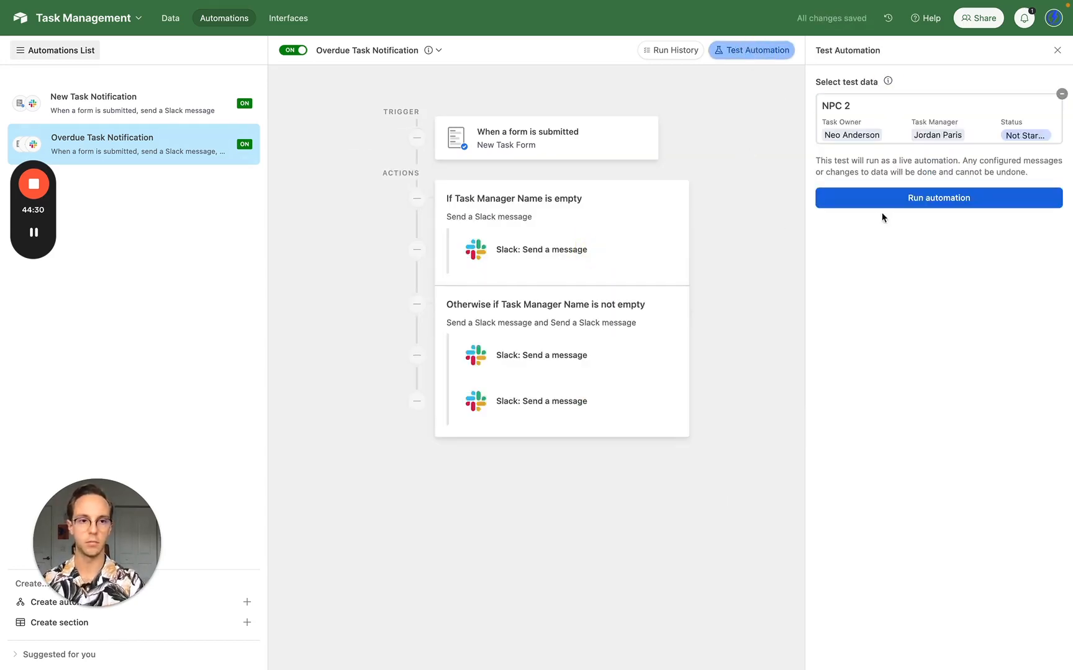
left_click(907, 202)
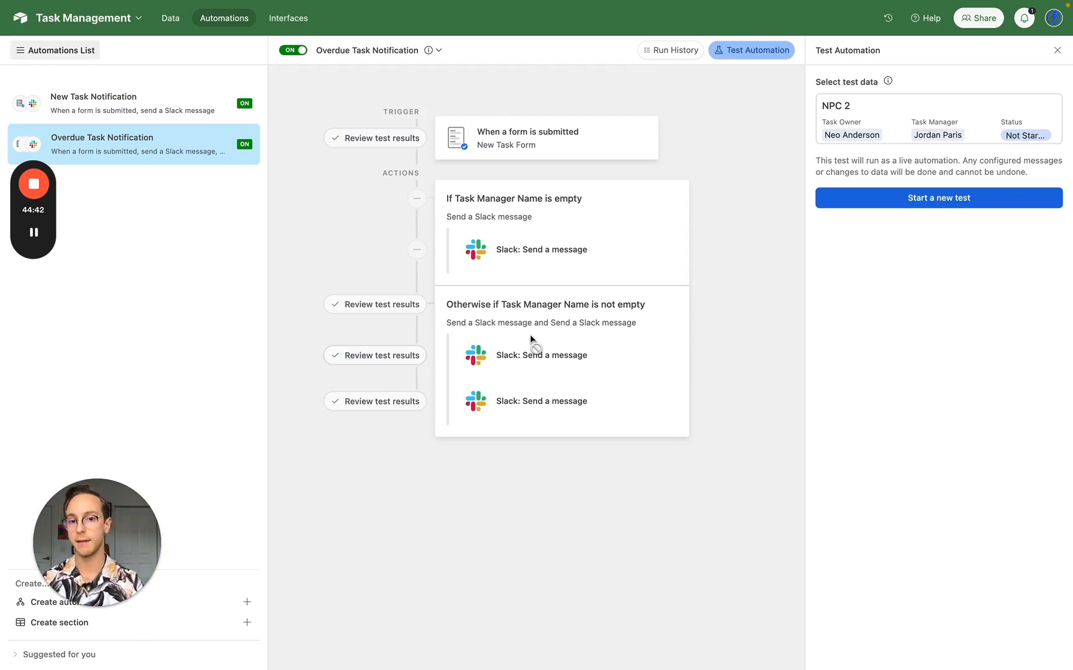
- Inspect the NPC 2 overdue alert in Slack, whose owner and Expect mentions show as blank <@>
mouse_move(3, 181)
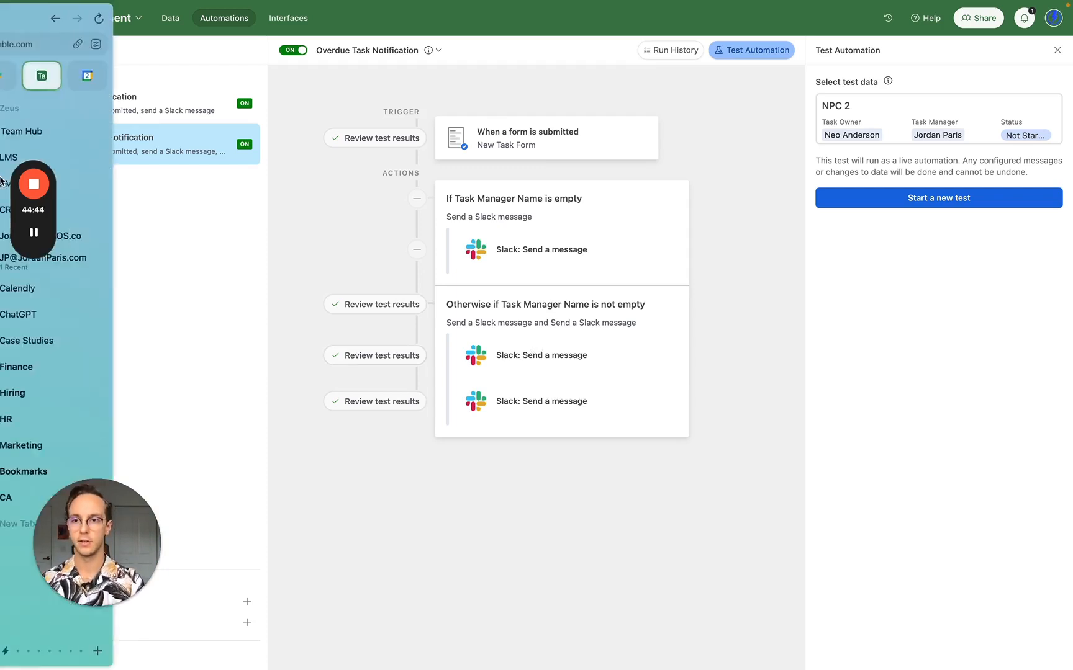
left_click(26, 81)
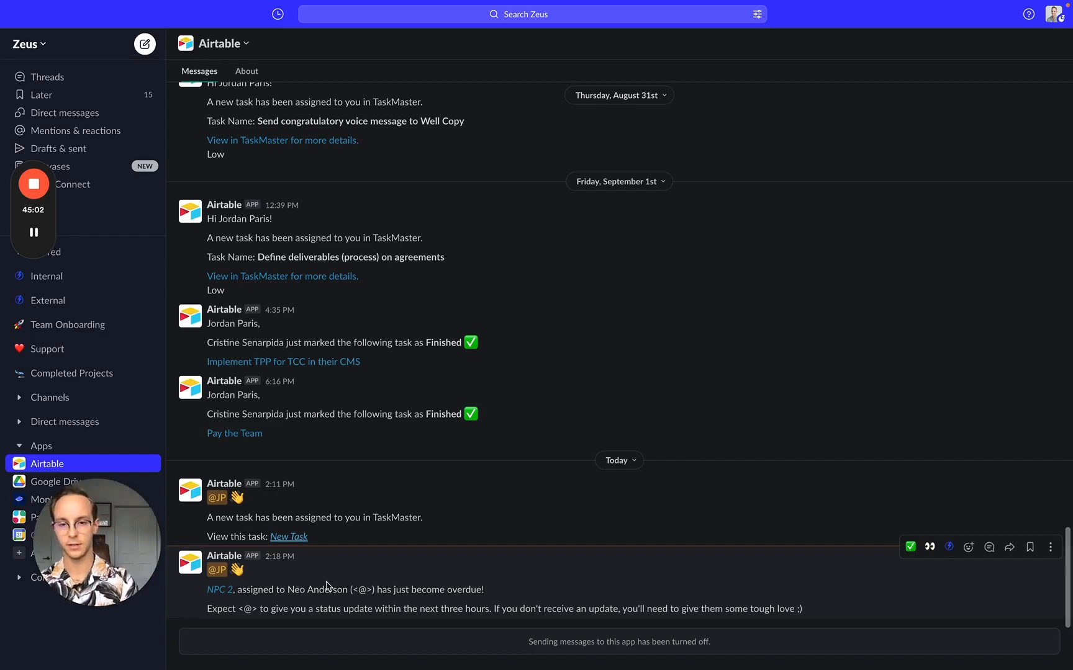
left_click_drag(353, 586, 383, 593)
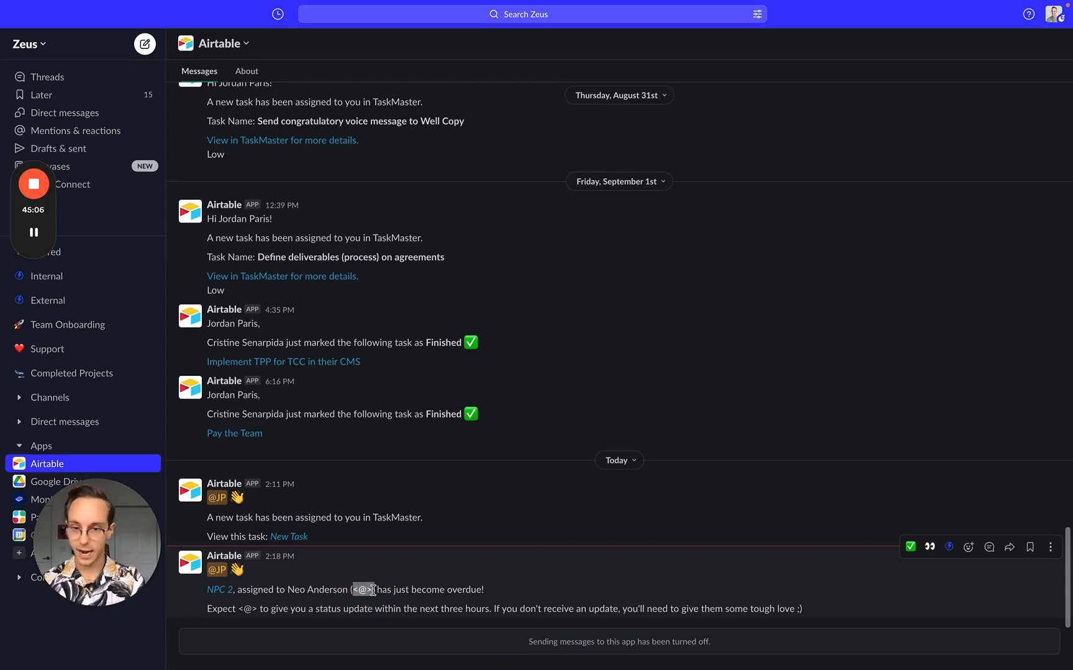
left_click(371, 589)
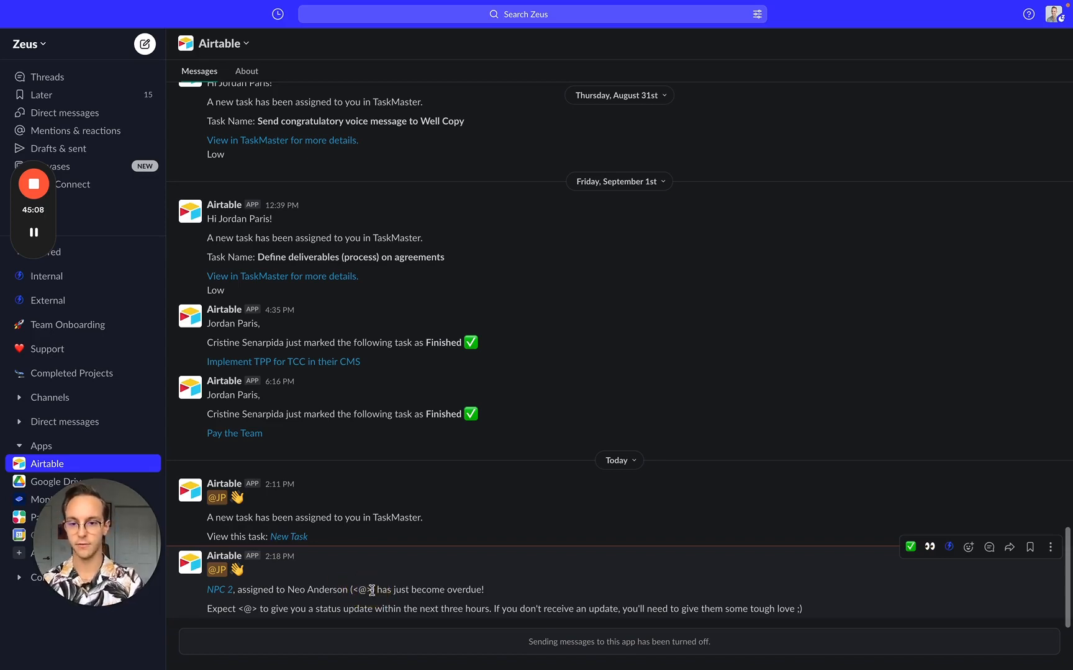
left_click_drag(238, 609, 254, 610)
mouse_move(52, 39)
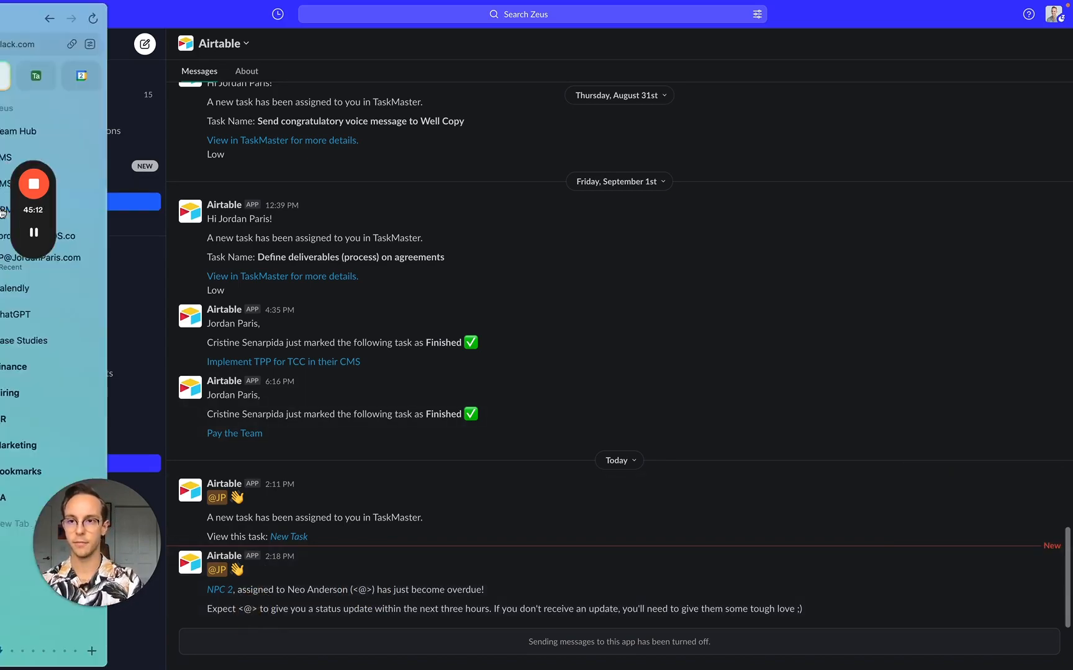
left_click(73, 75)
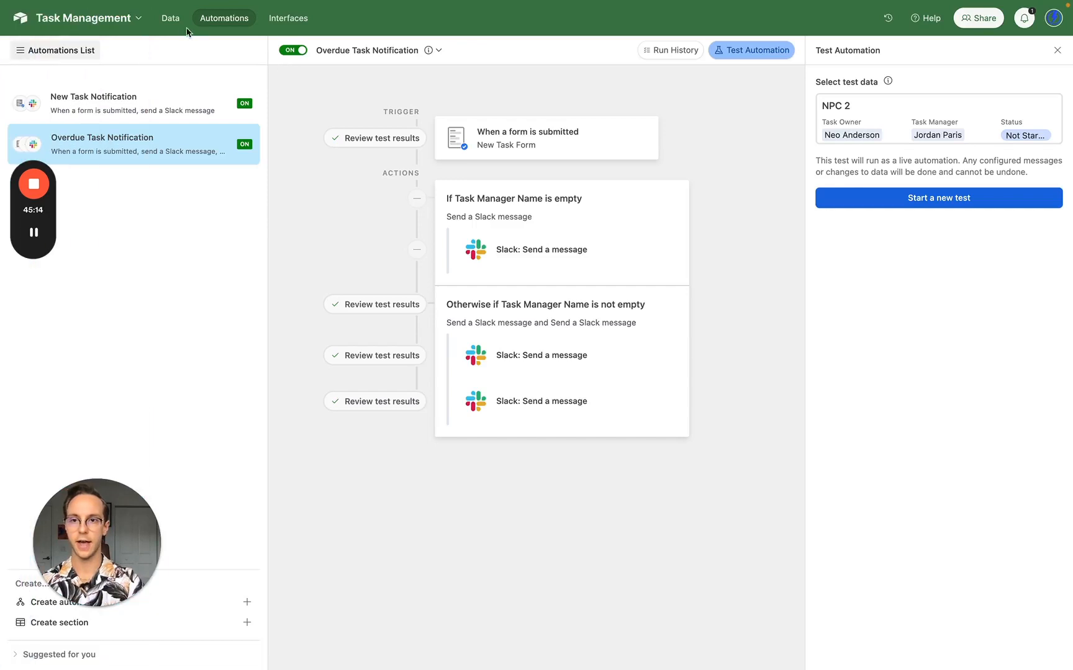
- Open the Team table and check the second member's empty Slack ID field
left_click(176, 24)
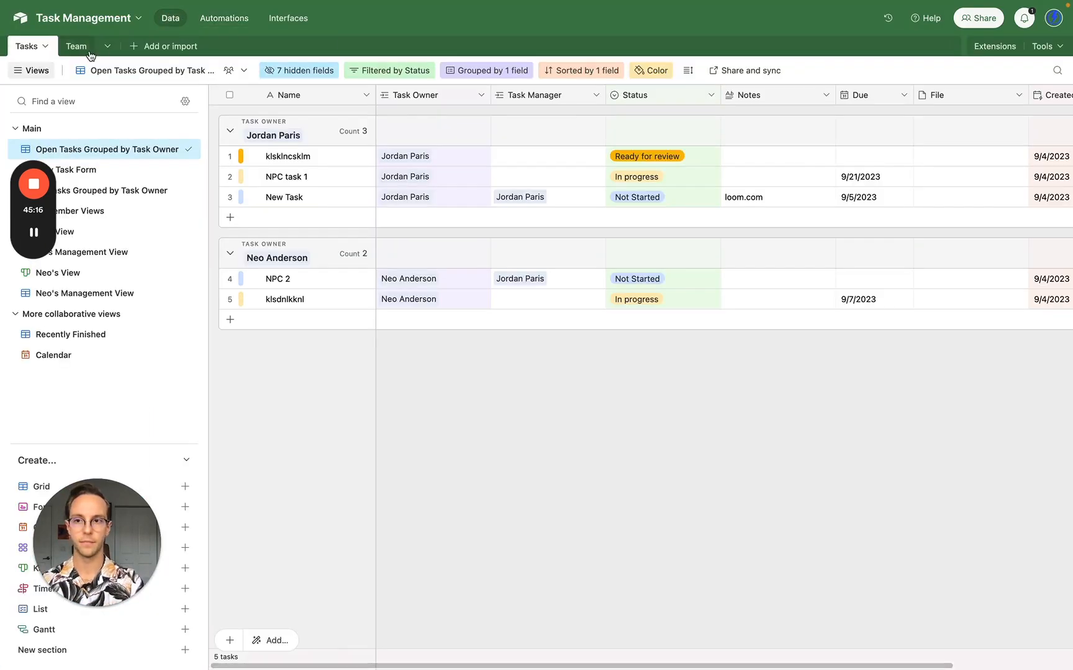
left_click(85, 54)
scroll(622, 235, "right", 3)
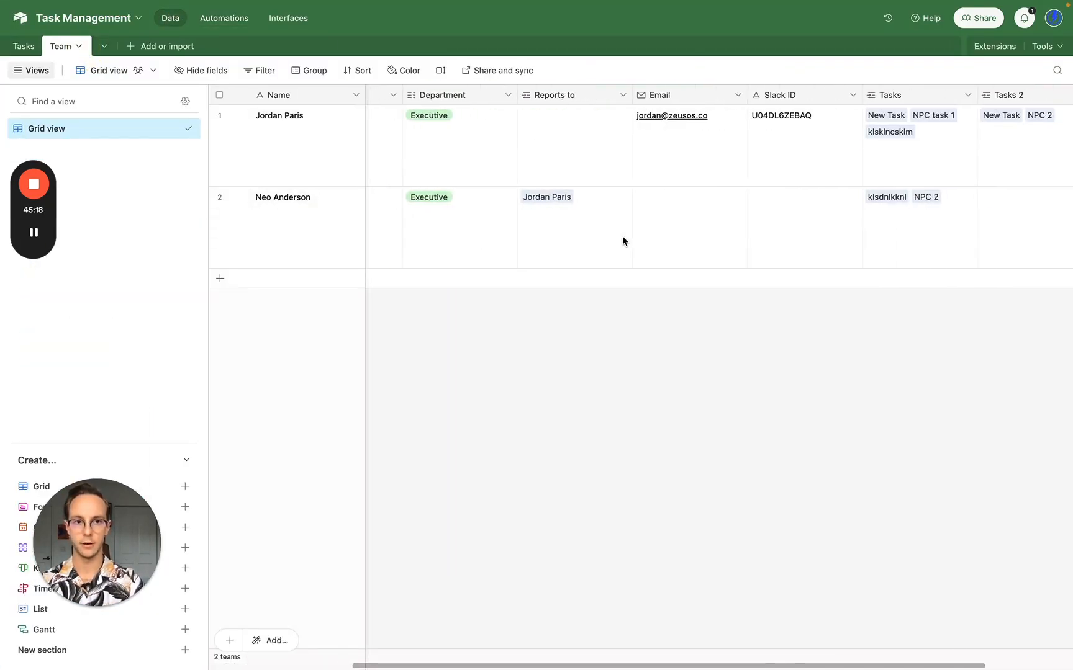
left_click(773, 233)
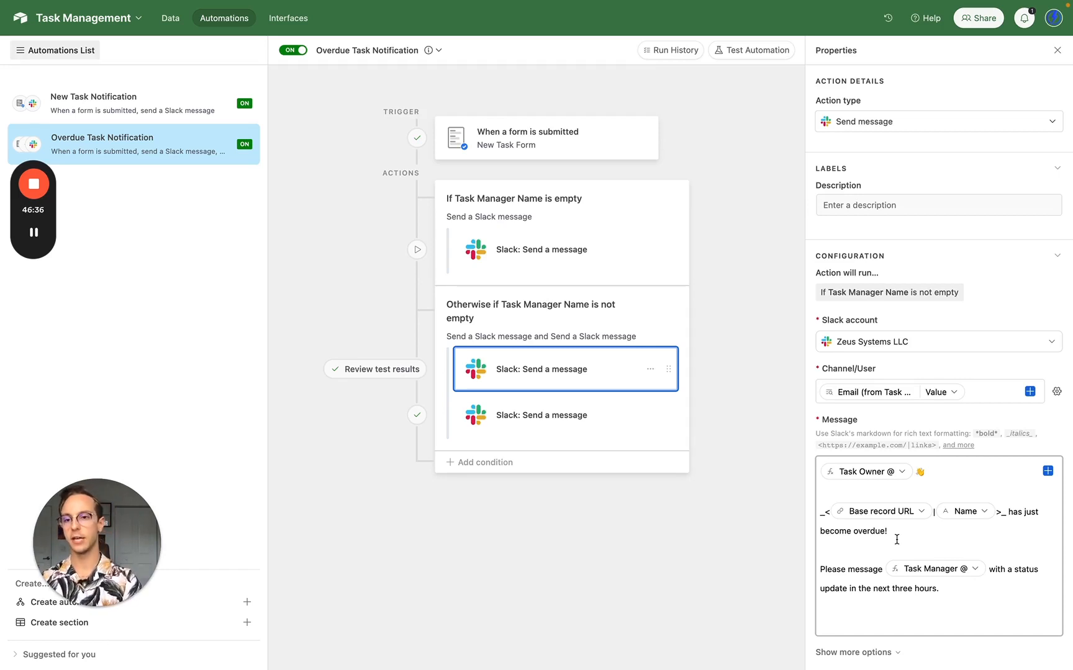
- Return to the Tasks data to show the first member's status-stacked kanban view
left_click(167, 20)
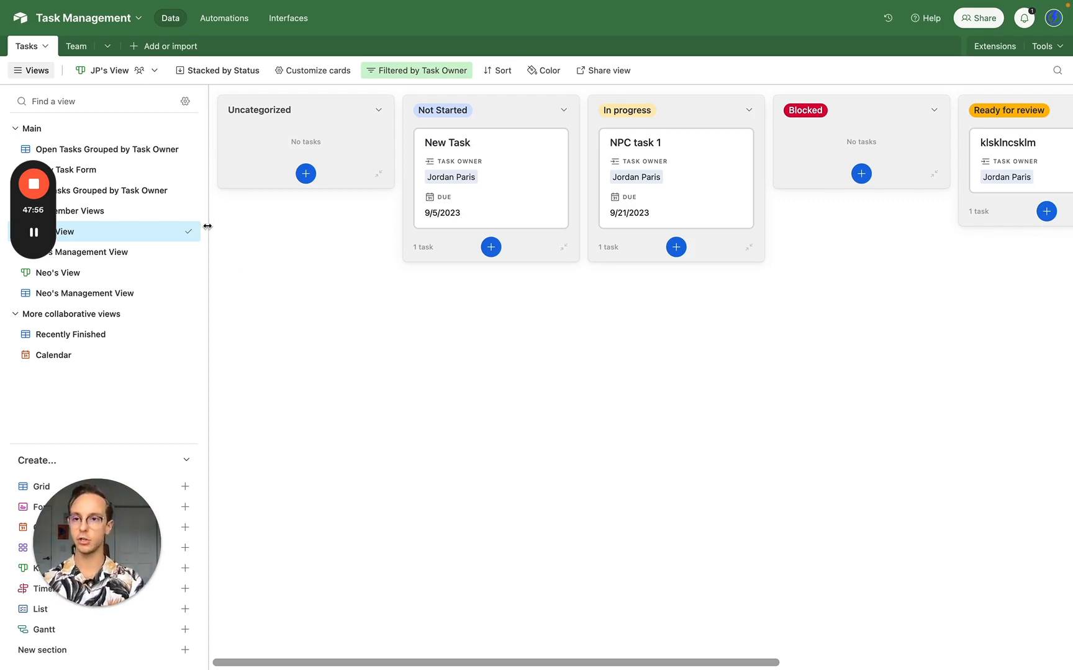
- Add a 'New Team Member' record to the Team table, stepping through its Title, Email and Slack ID cells
left_click(76, 45)
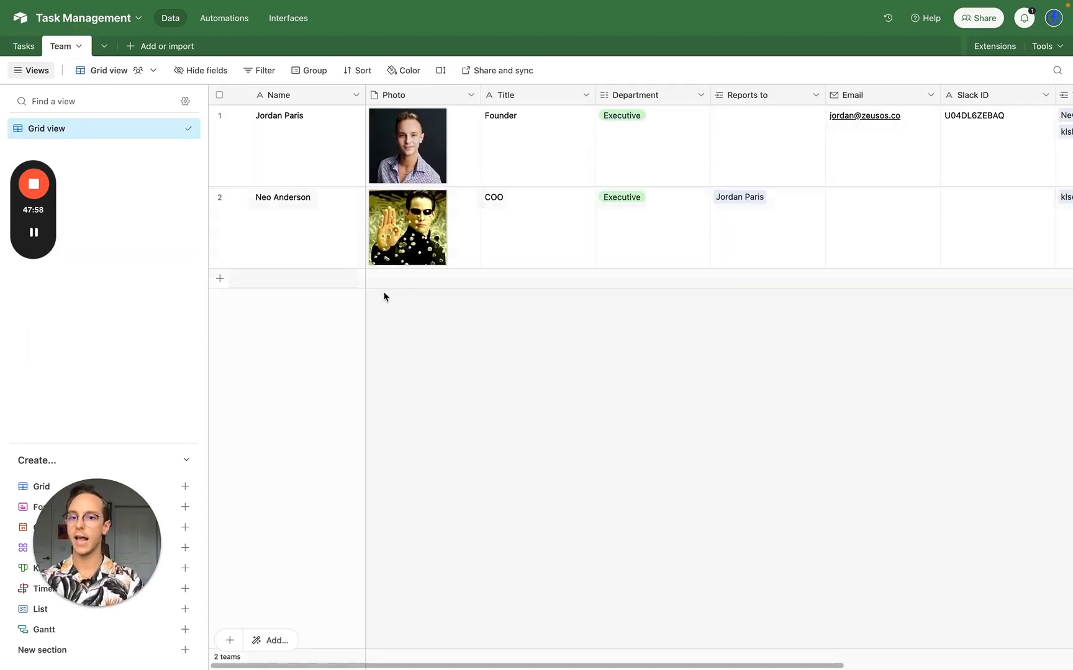
left_click(323, 280)
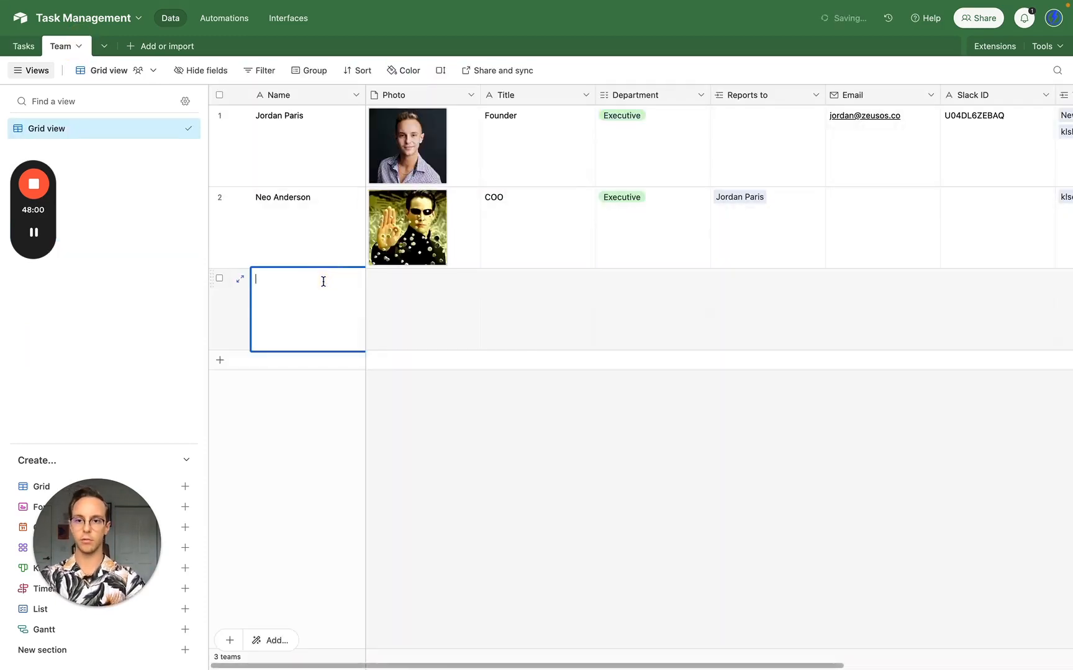
type("N")
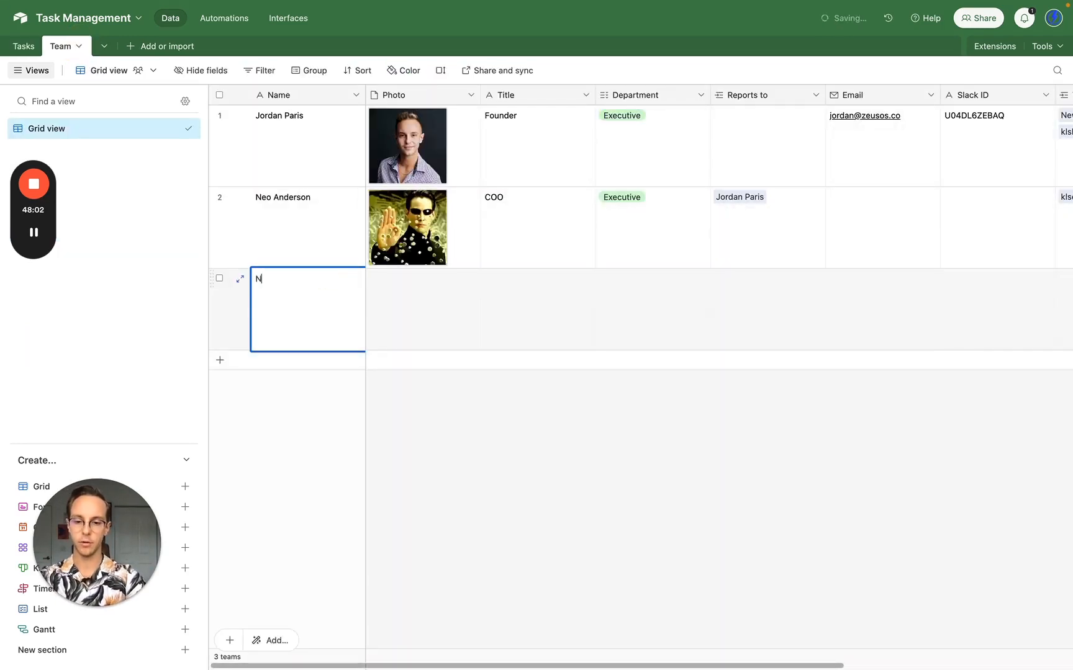
type("ew Team Member")
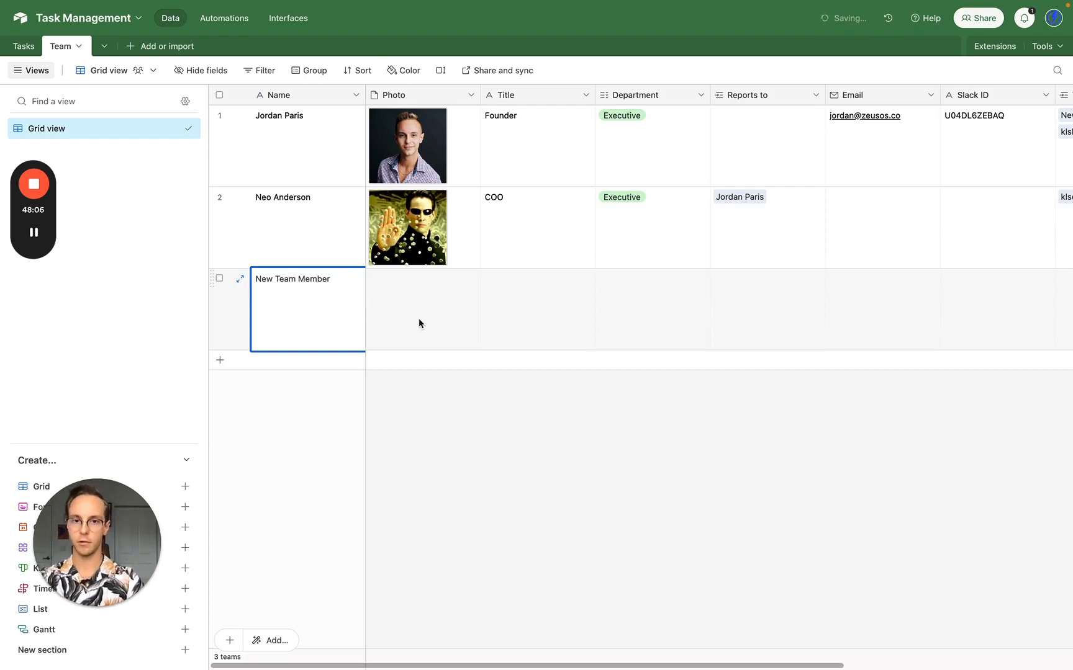
left_click(578, 310)
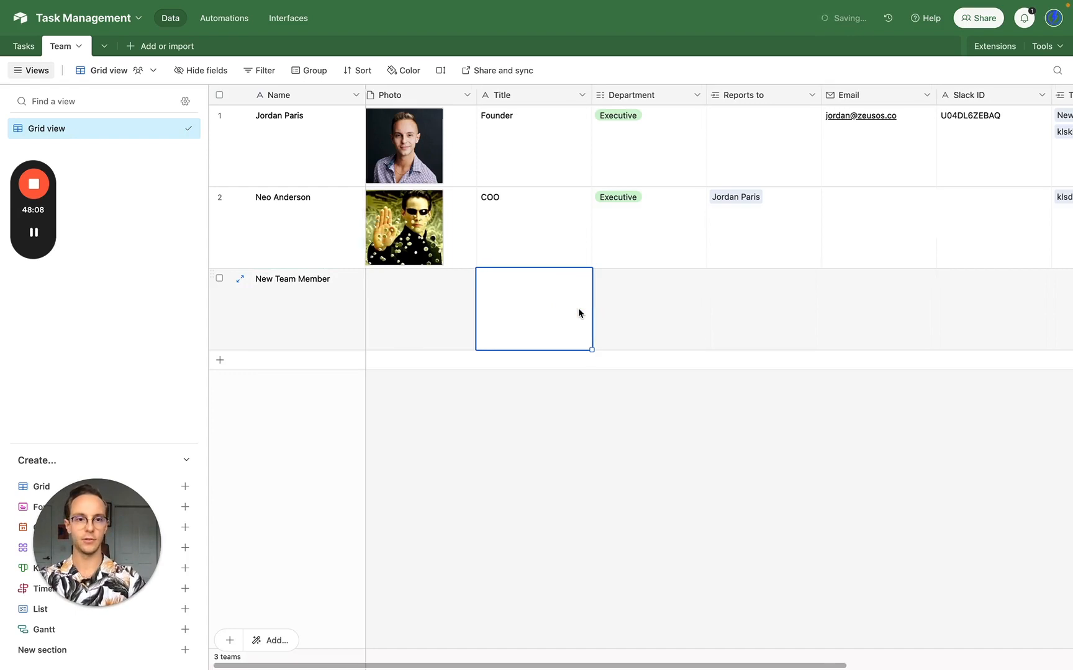
scroll(579, 307, "right", 5)
left_click(674, 305)
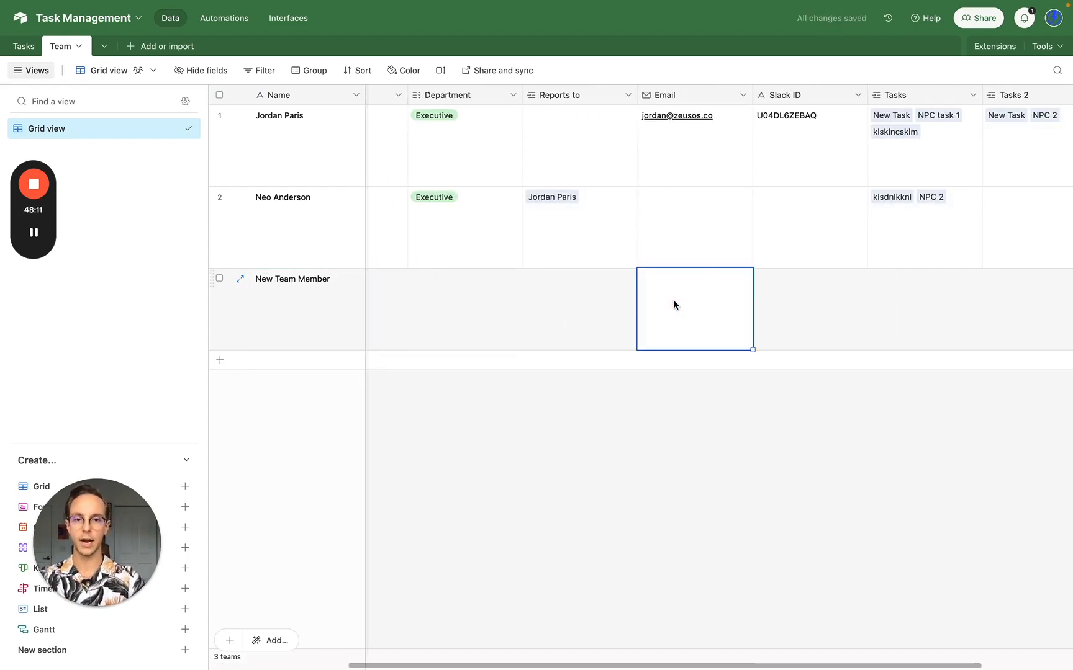
scroll(674, 305, "right", 1)
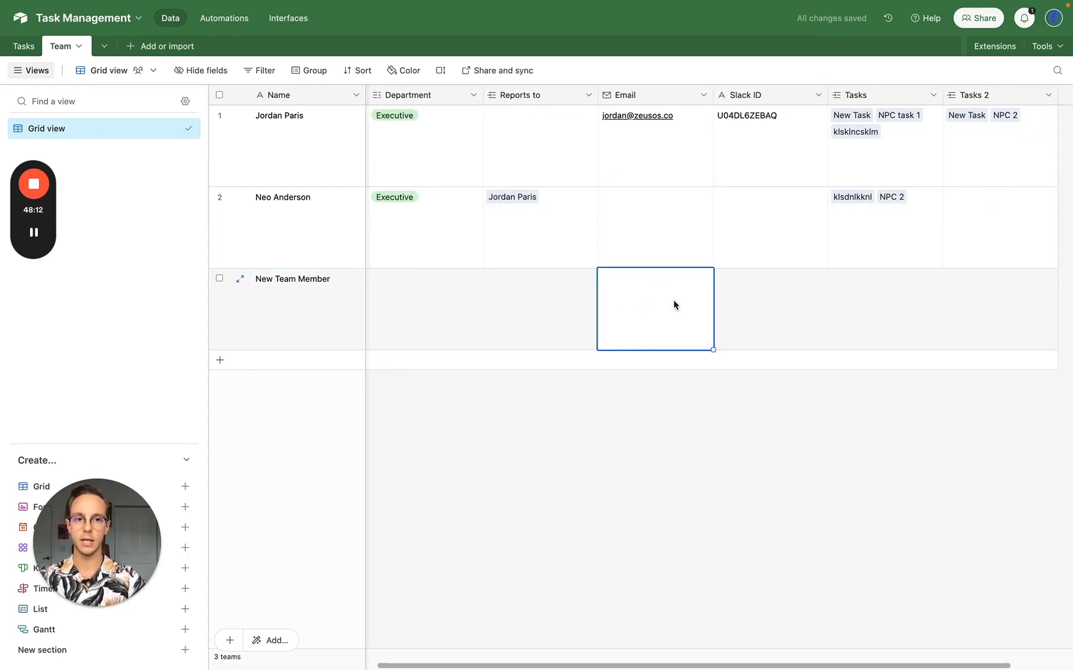
left_click(739, 305)
scroll(738, 299, "left", 5)
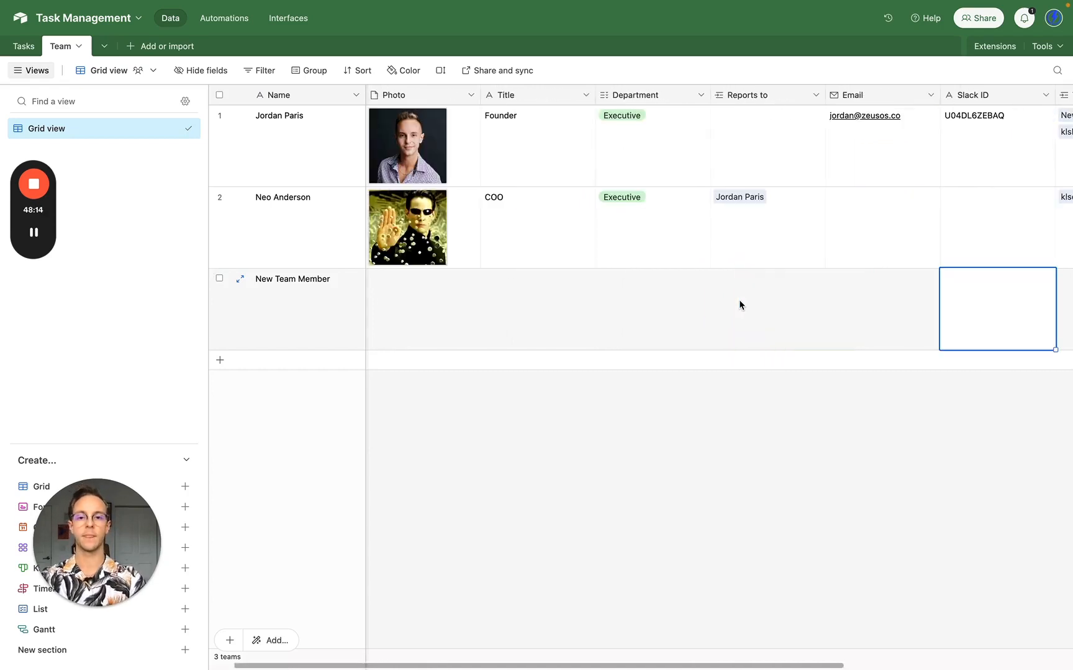
left_click(21, 46)
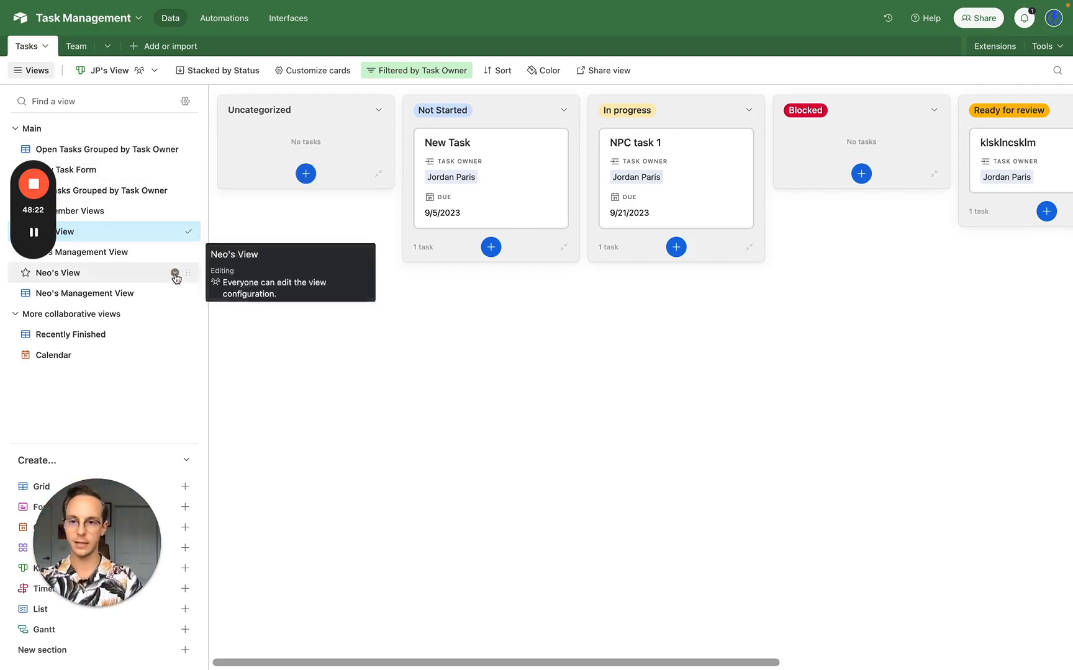
- Duplicate the second member's kanban view and name the copy 'New Team Member's View'
left_click(175, 273)
left_click(211, 376)
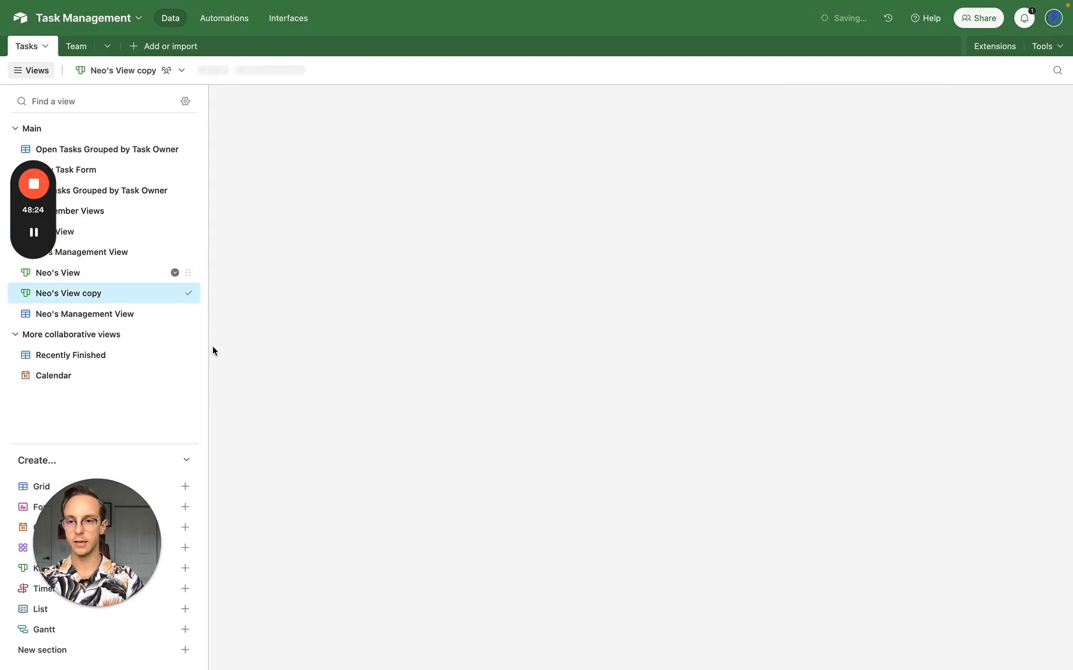
type("Ne")
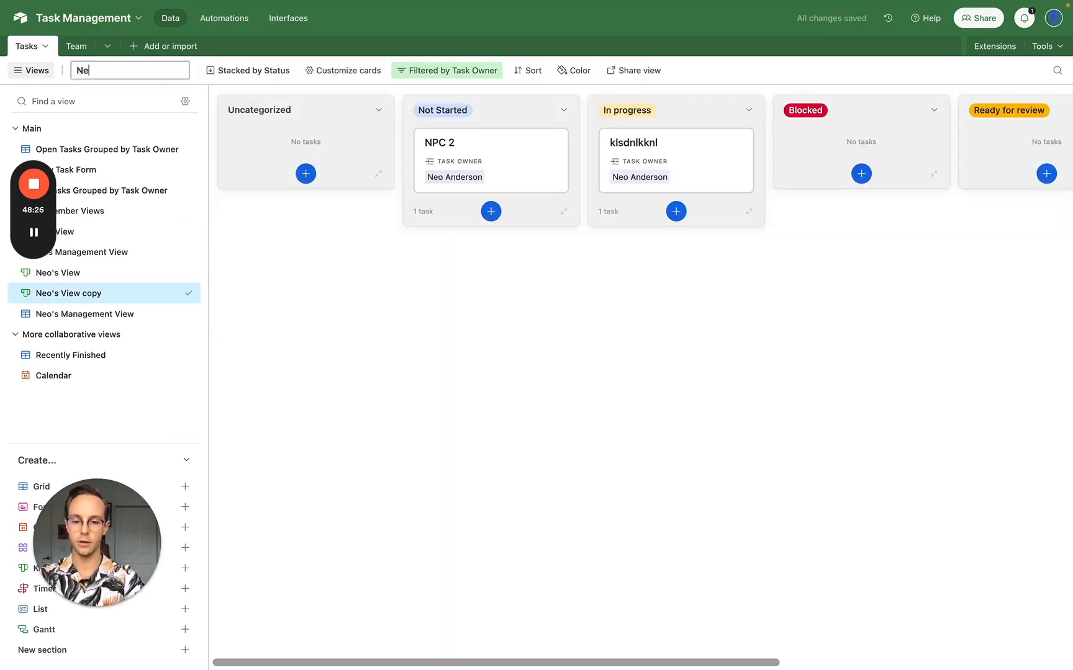
type("w Team Me")
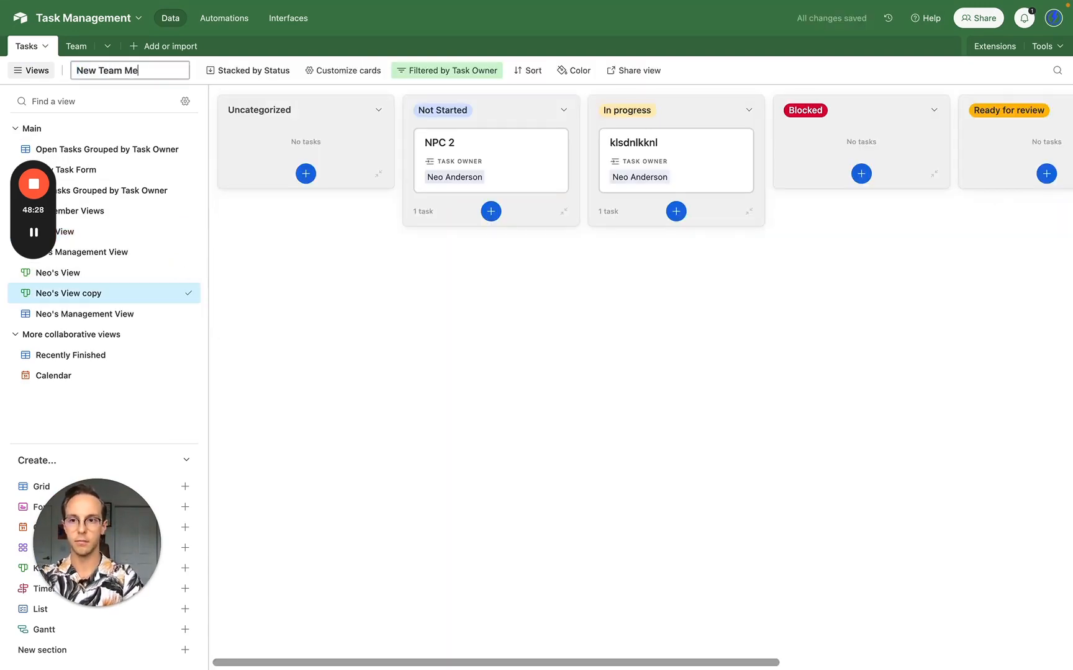
type("mber's View")
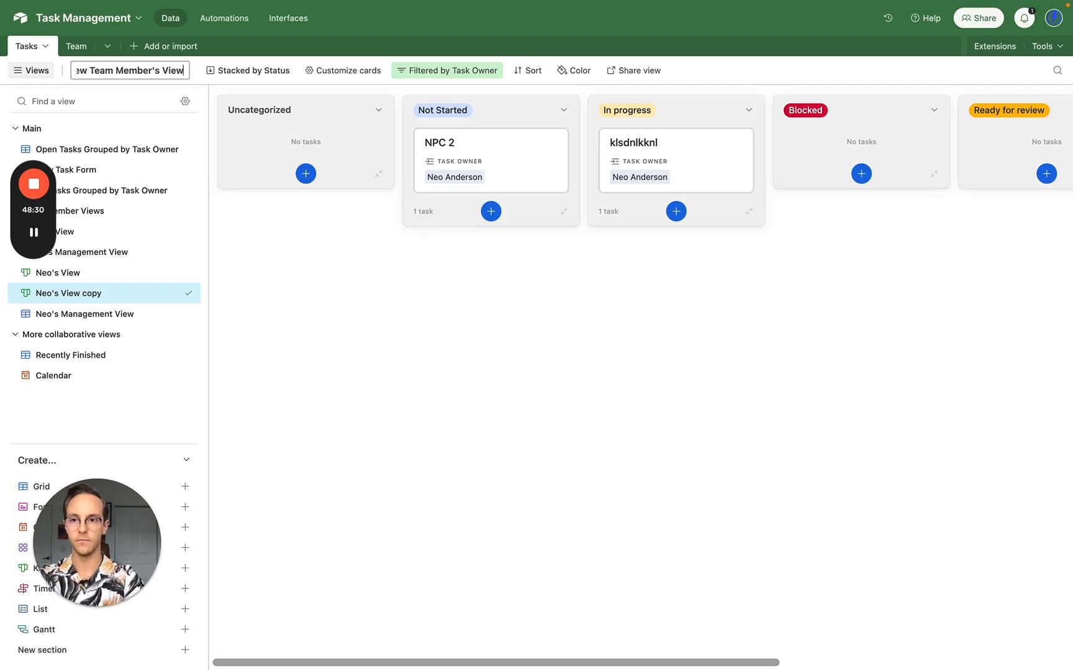
key("Return")
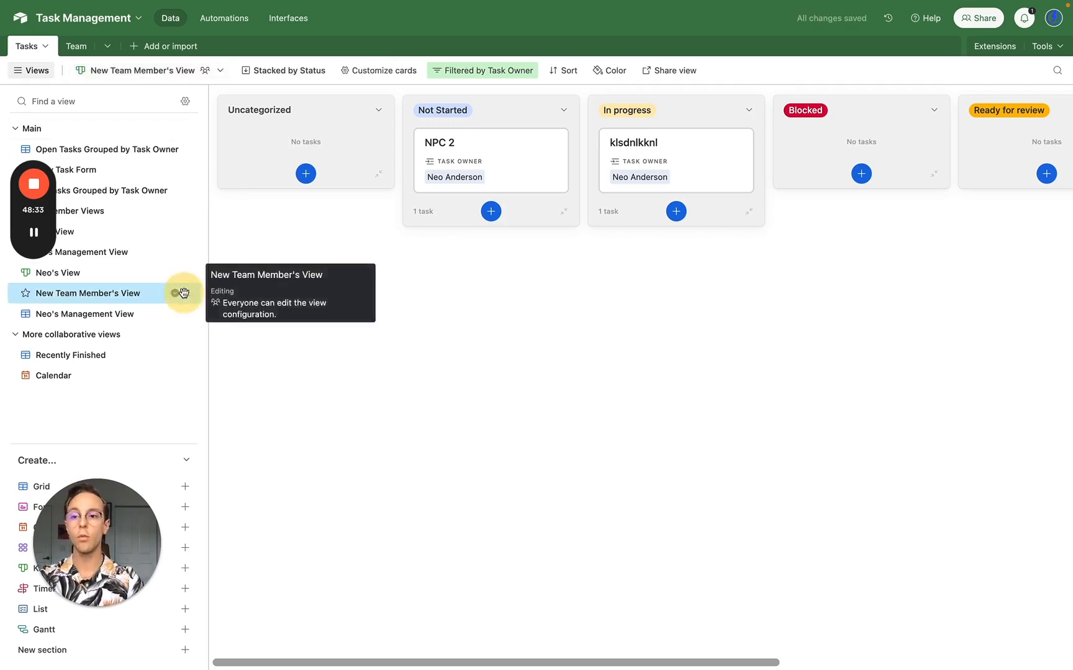
- Move New Team Member's View below Neo's Management View and filter its Task Owner to New Team Member
left_click_drag(179, 292, 172, 314)
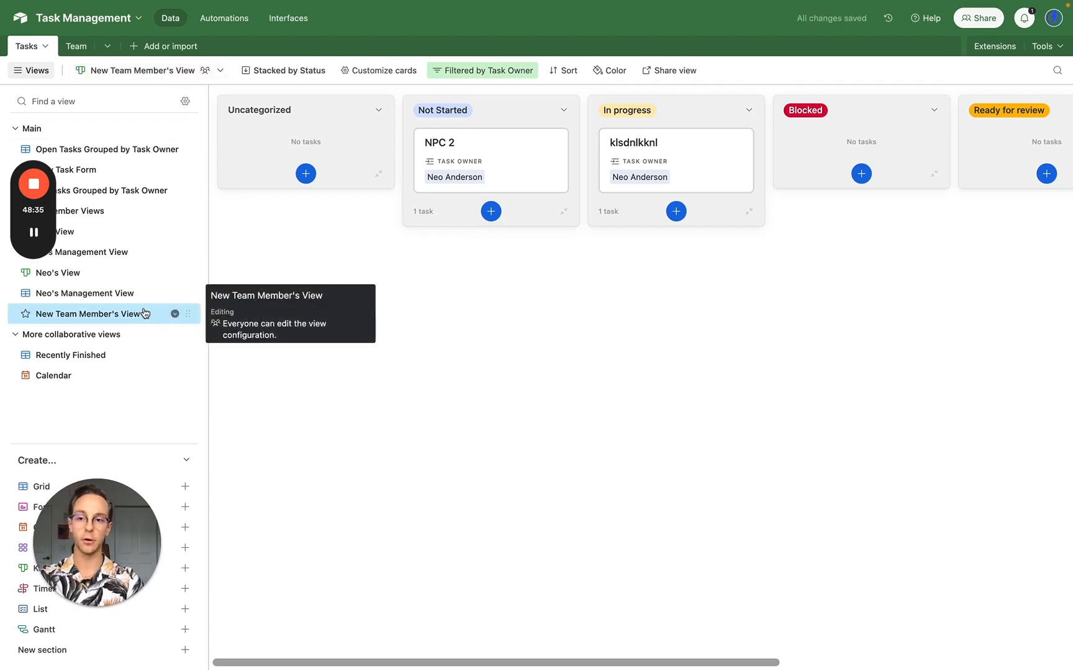
left_click(486, 75)
left_click(731, 118)
left_click(655, 118)
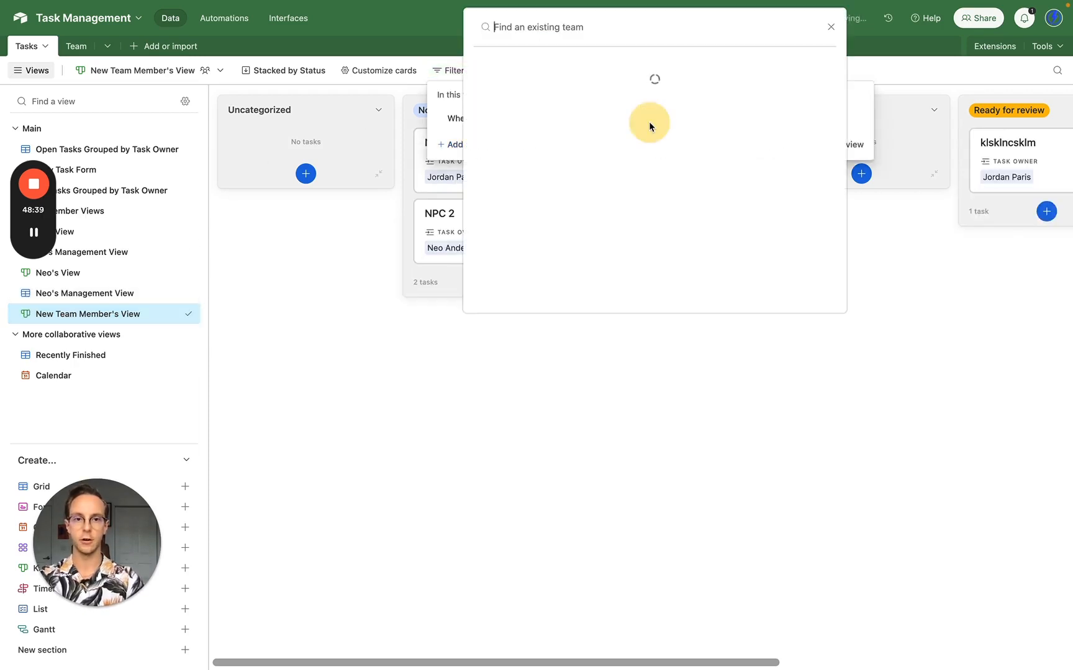
type("ne")
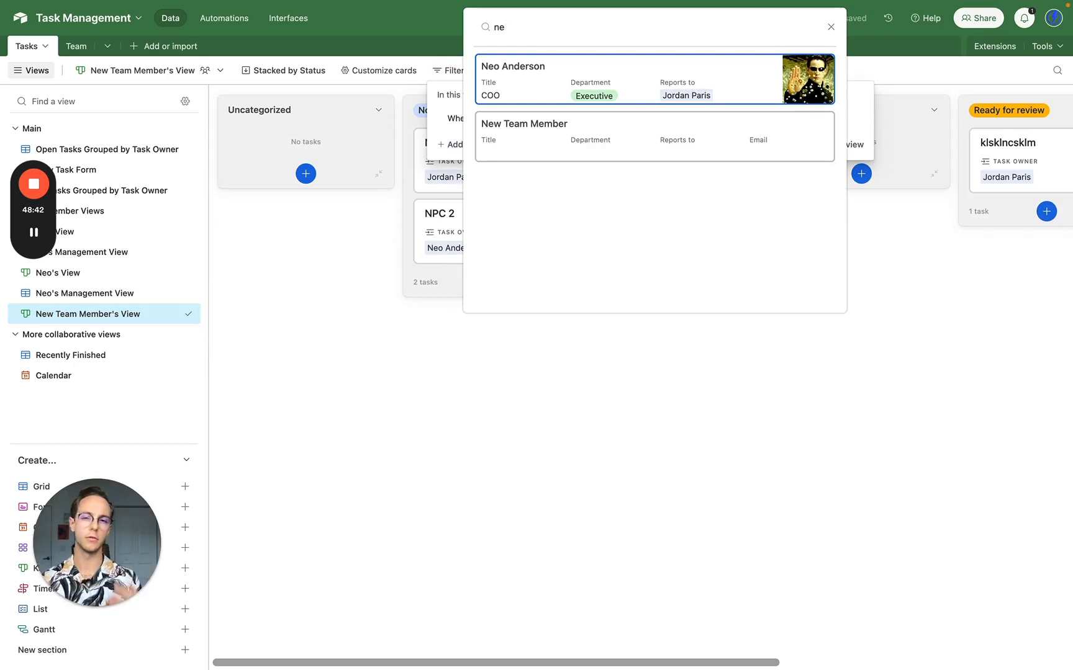
left_click(604, 127)
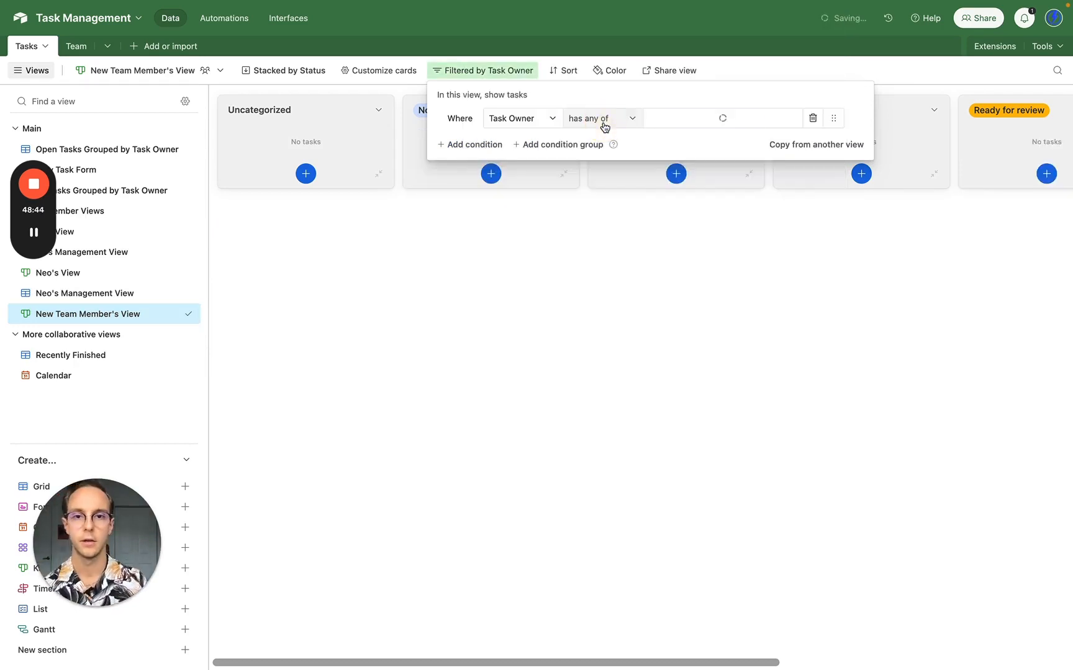
left_click(519, 313)
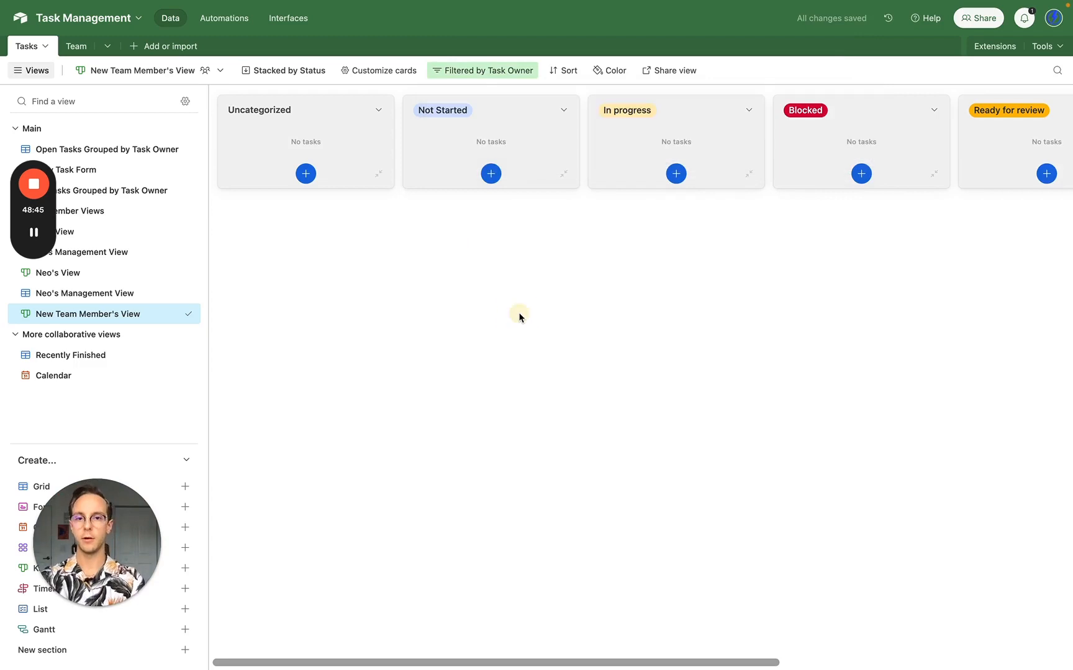
left_click(488, 72)
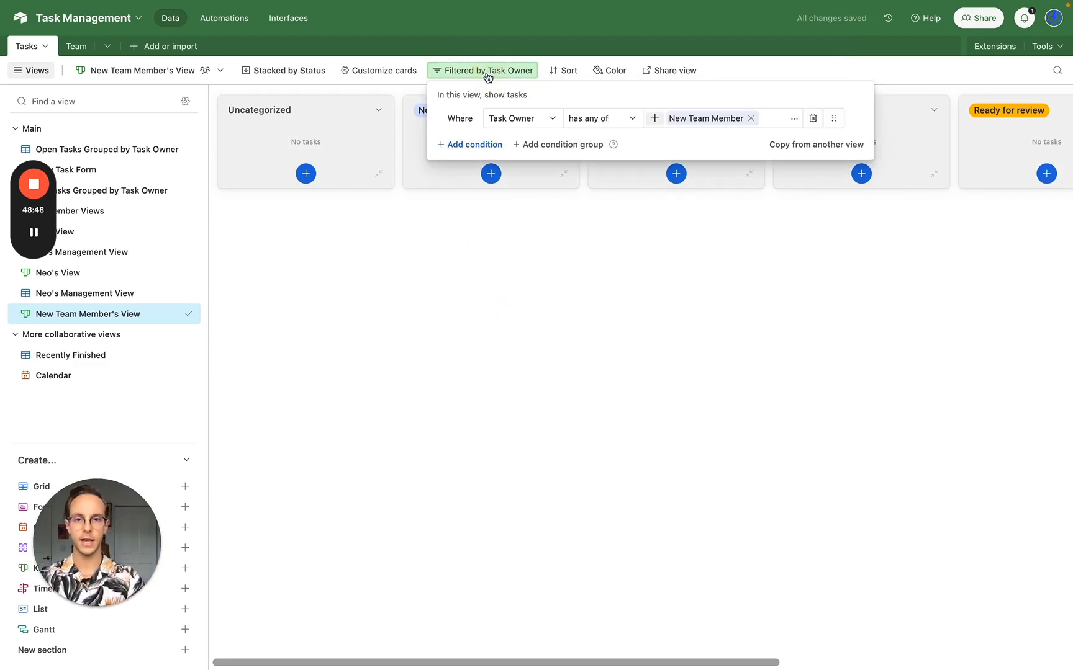
left_click(503, 345)
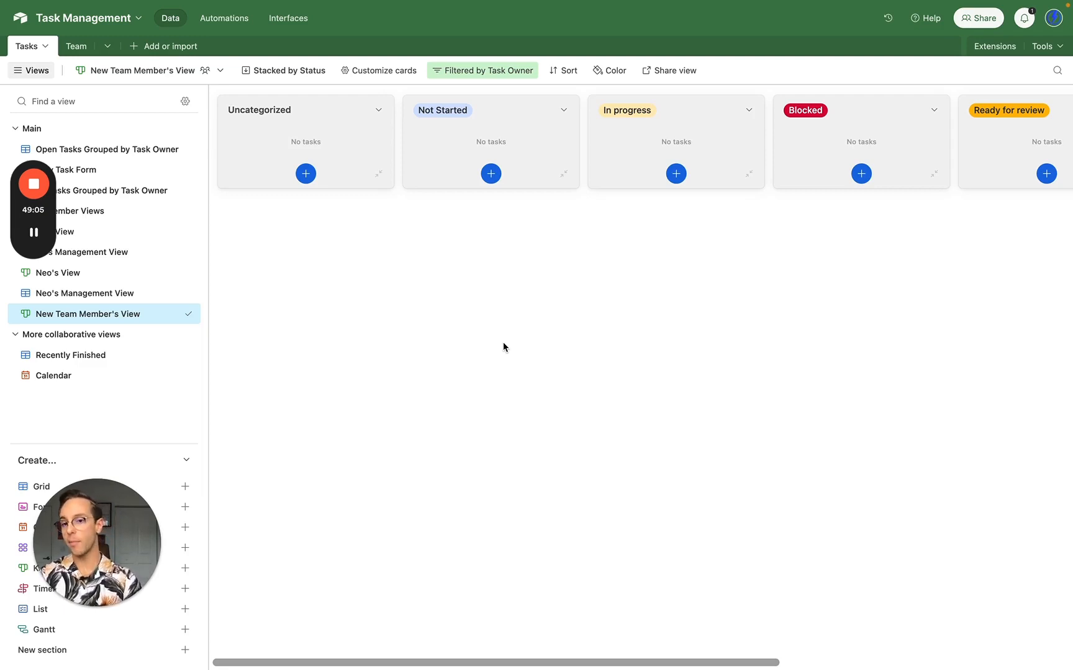
- Duplicate Neo's Management View and place the copy below New Team Member's View
left_click(174, 293)
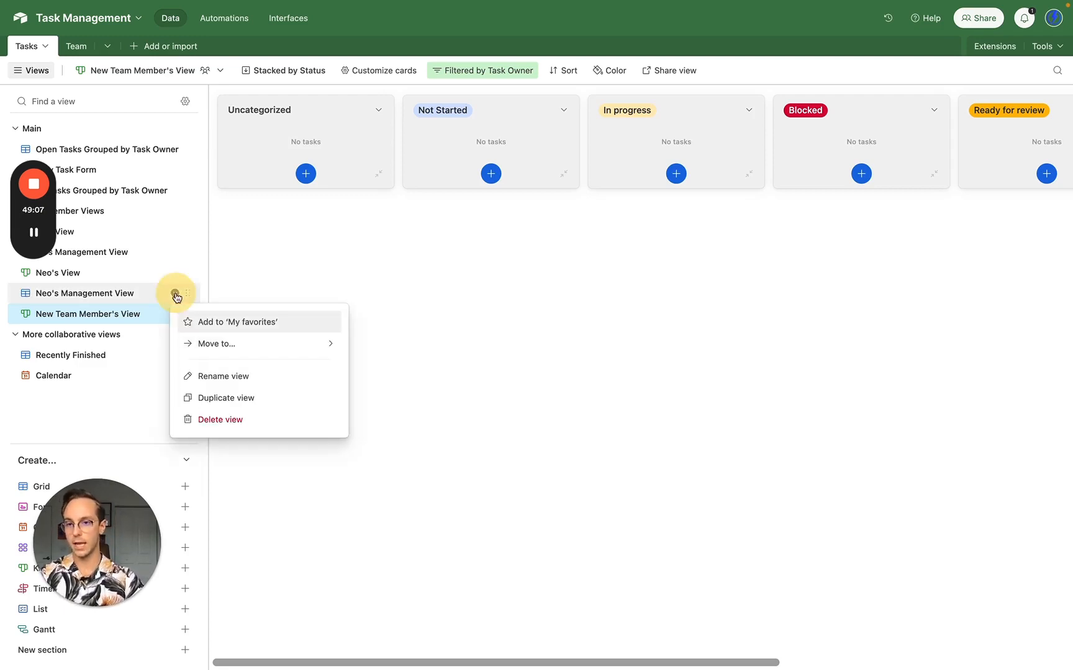
left_click(214, 400)
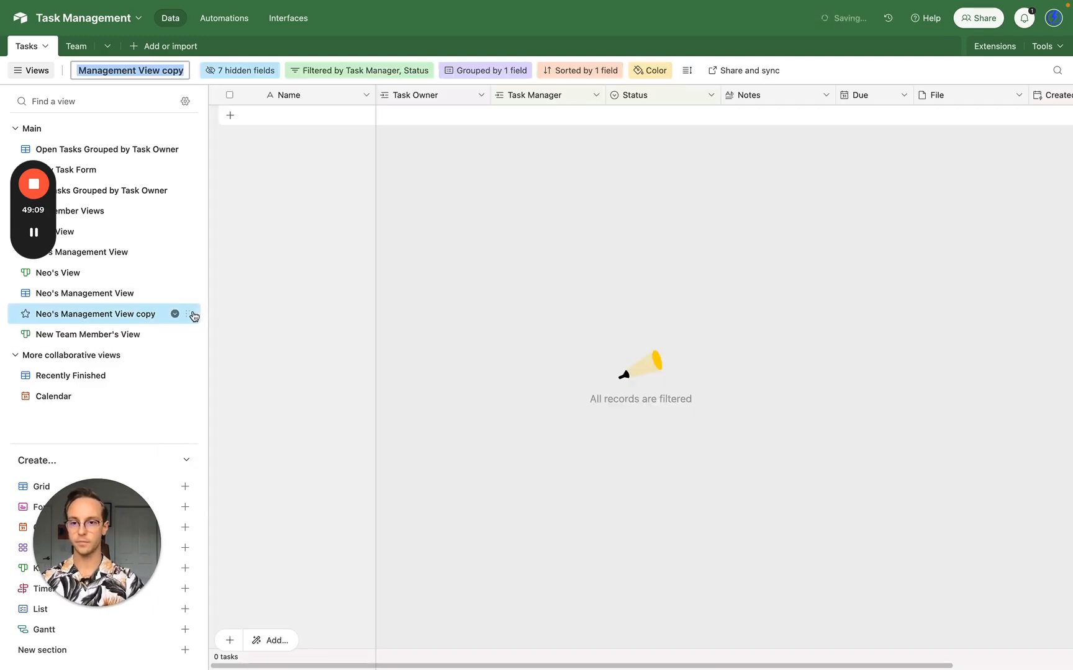
left_click_drag(189, 313, 179, 333)
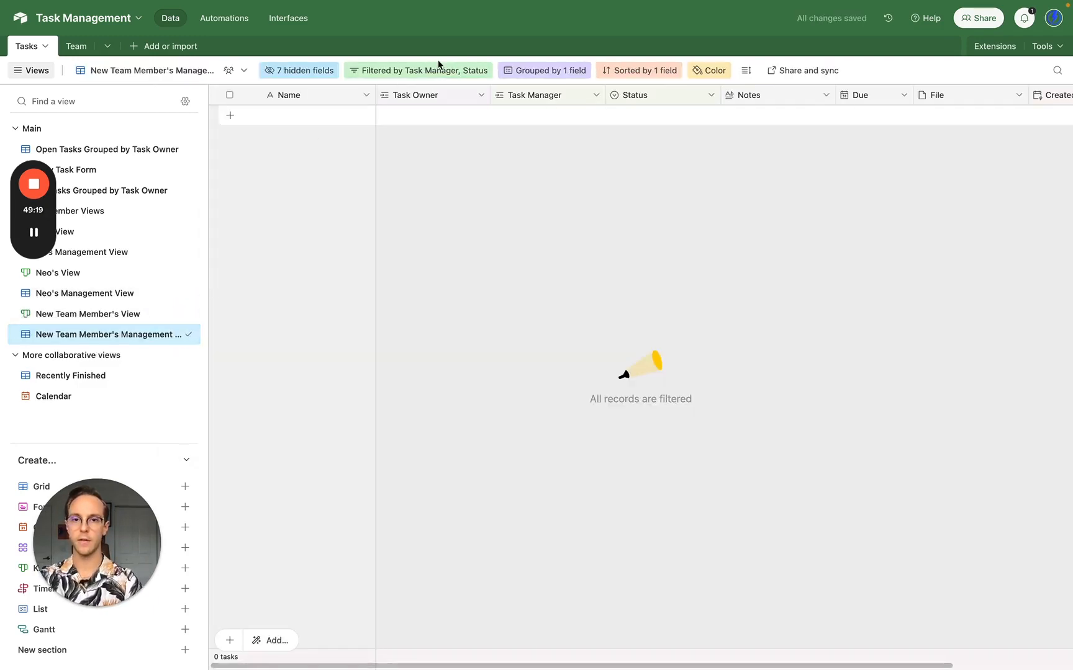
- Change the copy's Task Manager filter from Neo Anderson to New Team Member
left_click(439, 68)
left_click(648, 144)
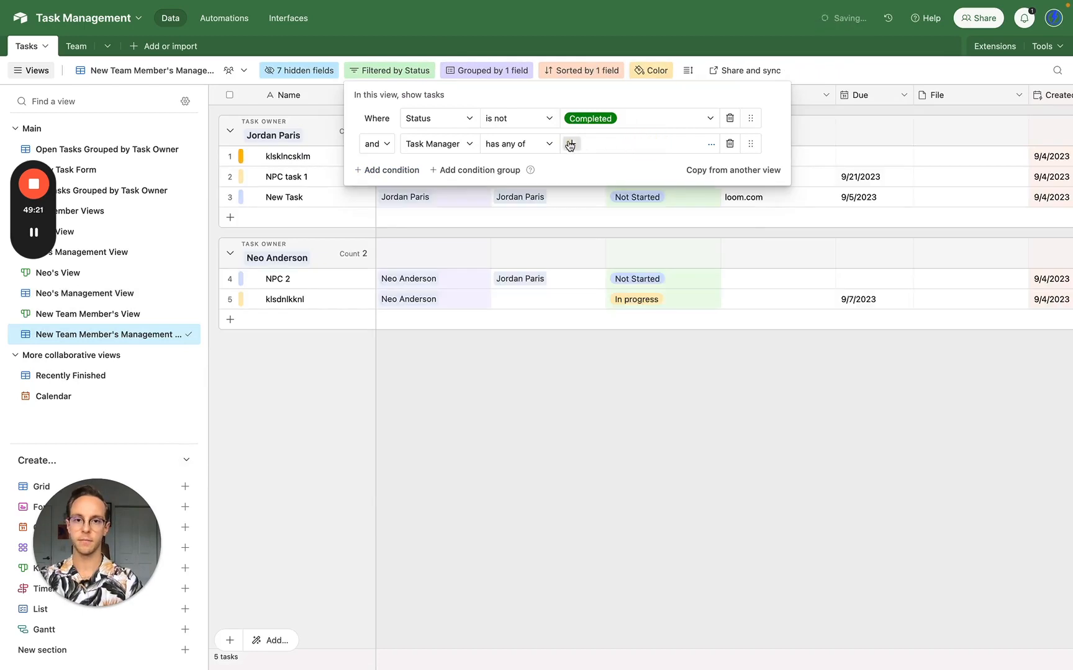
left_click(570, 144)
type("ne")
left_click(505, 139)
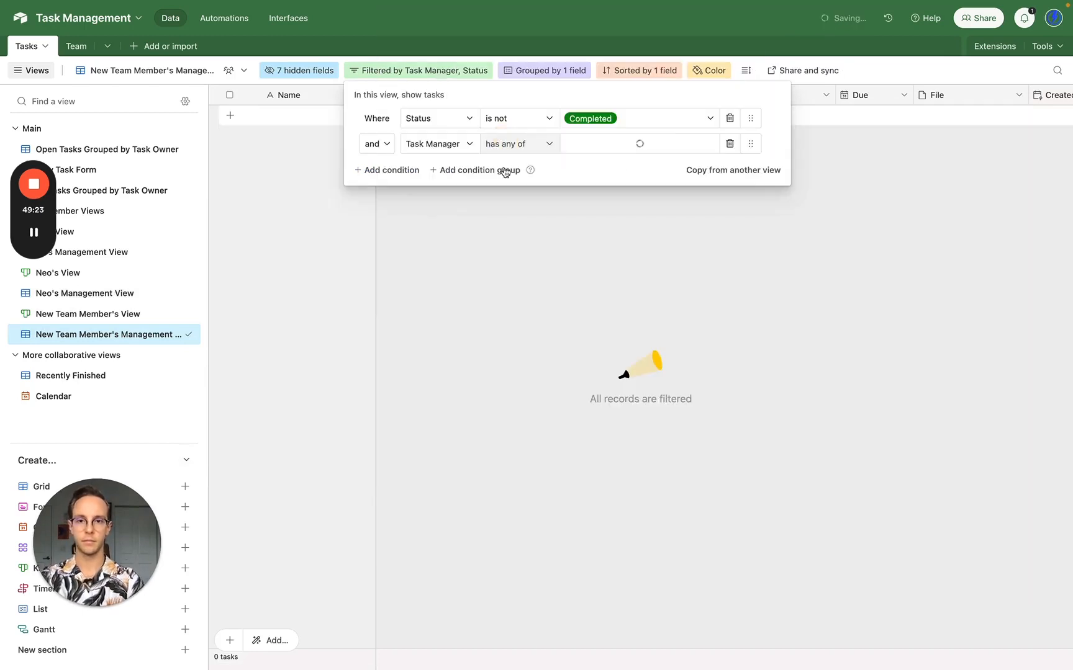
left_click(510, 417)
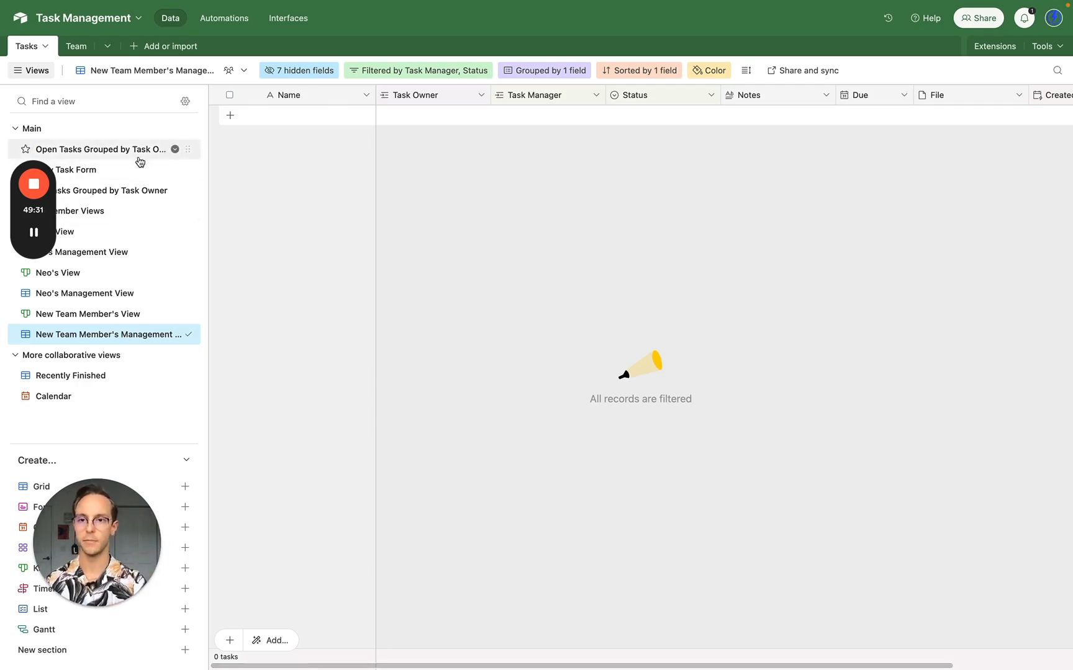
left_click(132, 232)
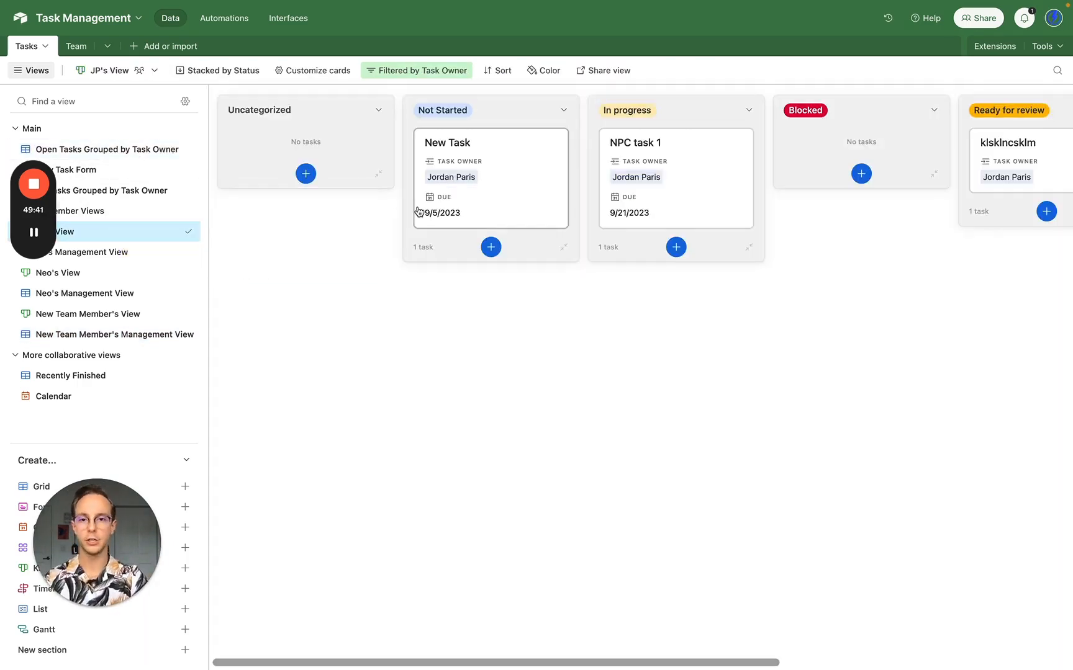
left_click(112, 277)
left_click_drag(480, 168, 698, 162)
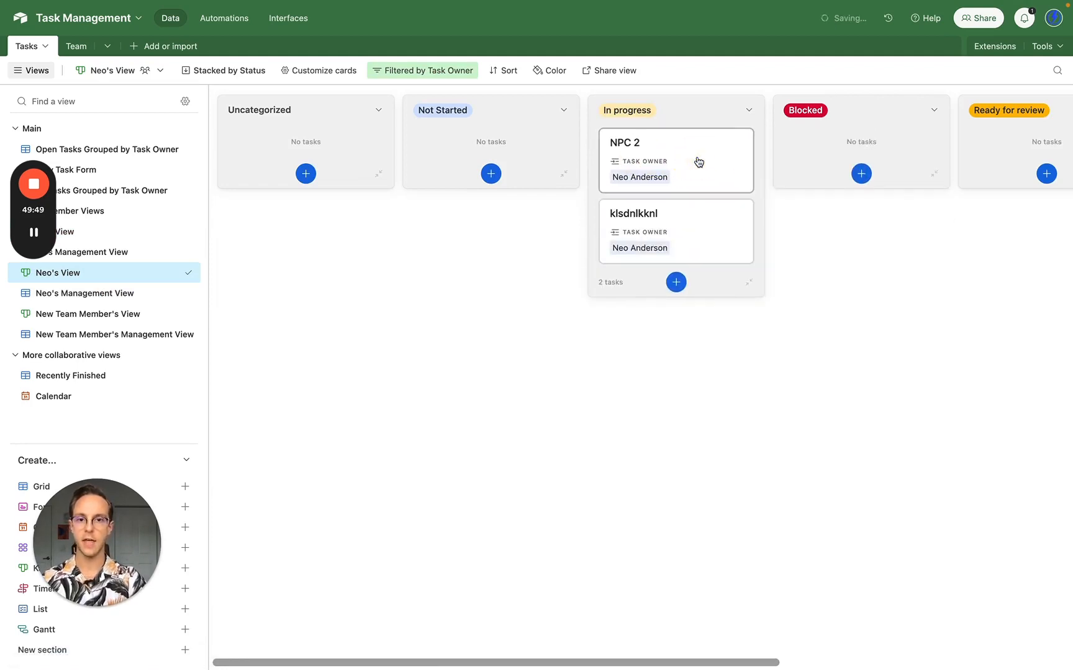
left_click(88, 171)
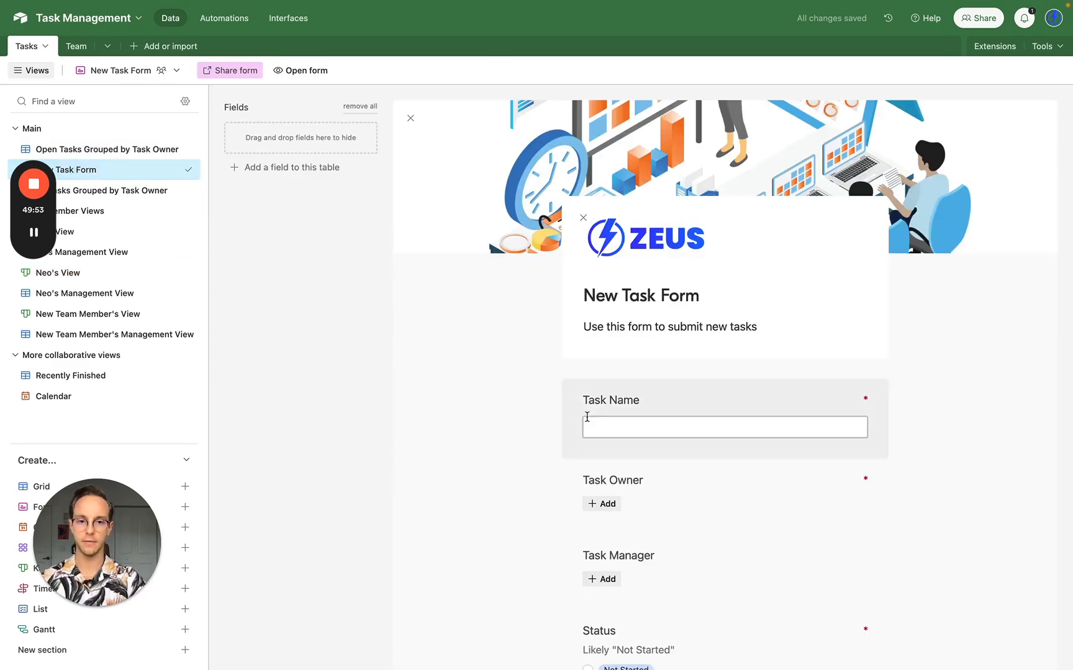
scroll(586, 419, "down", 5)
scroll(586, 417, "up", 5)
- In the form preview, enter task name 'jksdfkljnsckn' and choose a team member as Task Owner
left_click(290, 73)
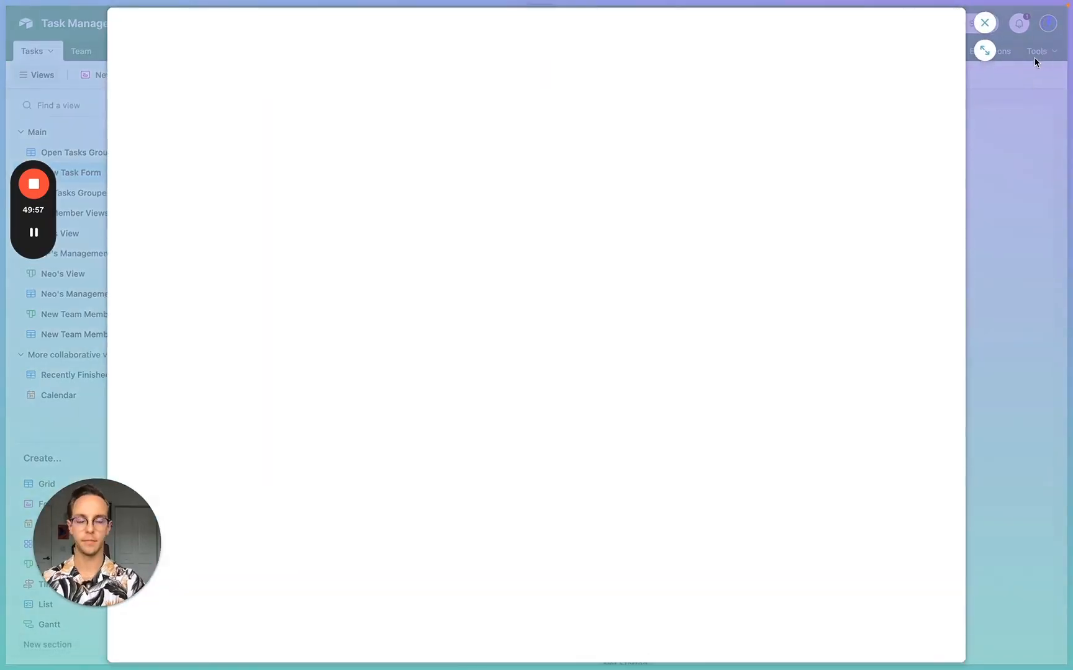
left_click(397, 348)
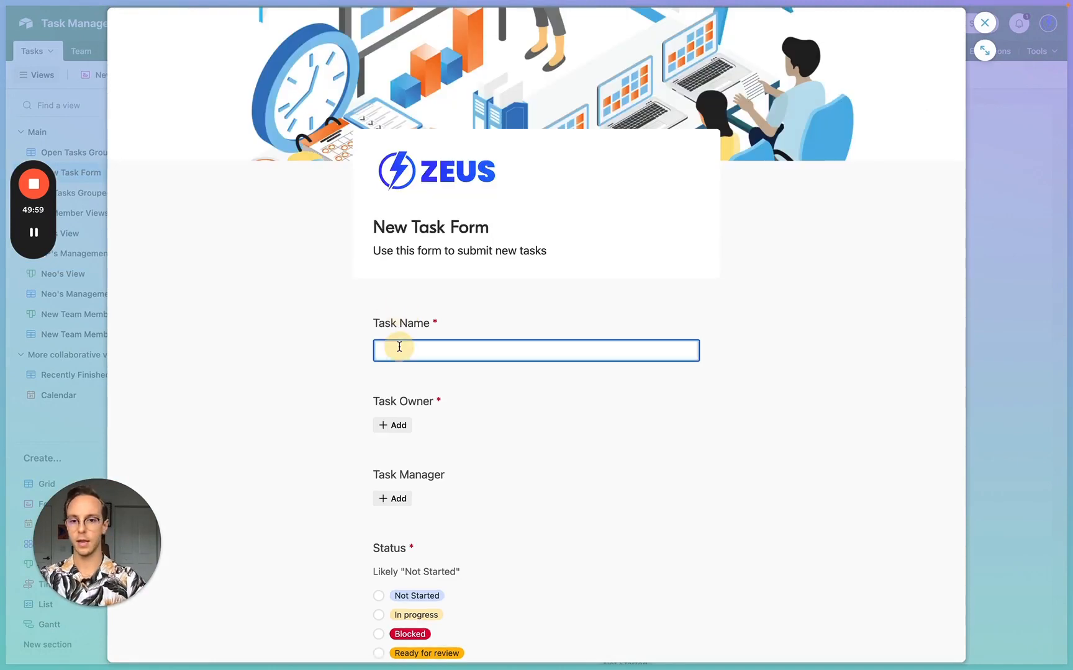
type("jksdfkljnsckn")
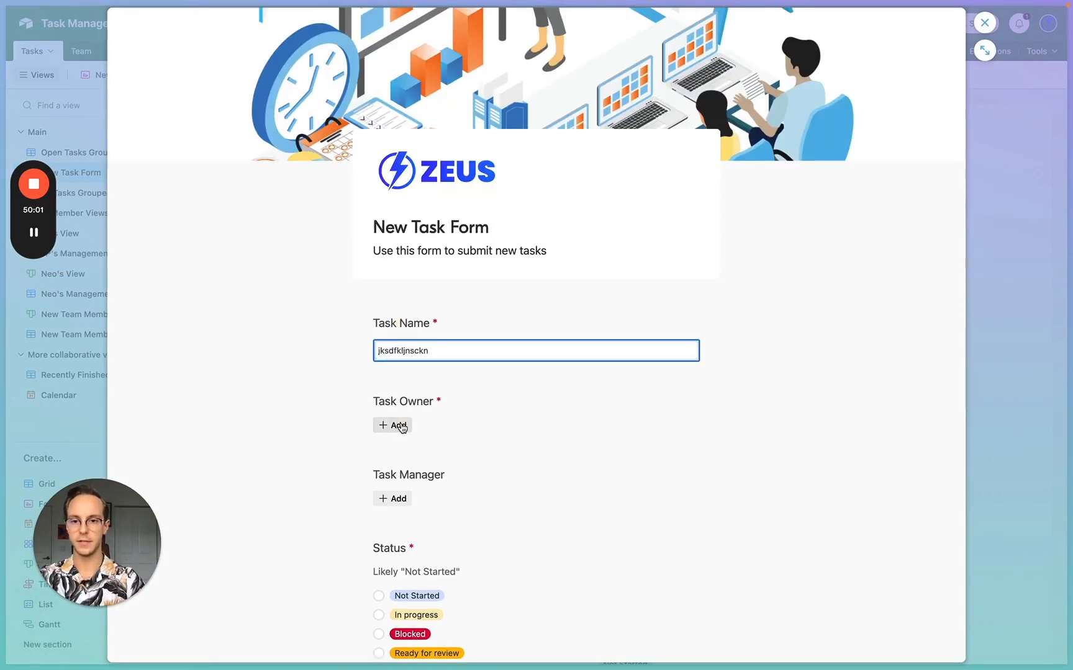
left_click(391, 426)
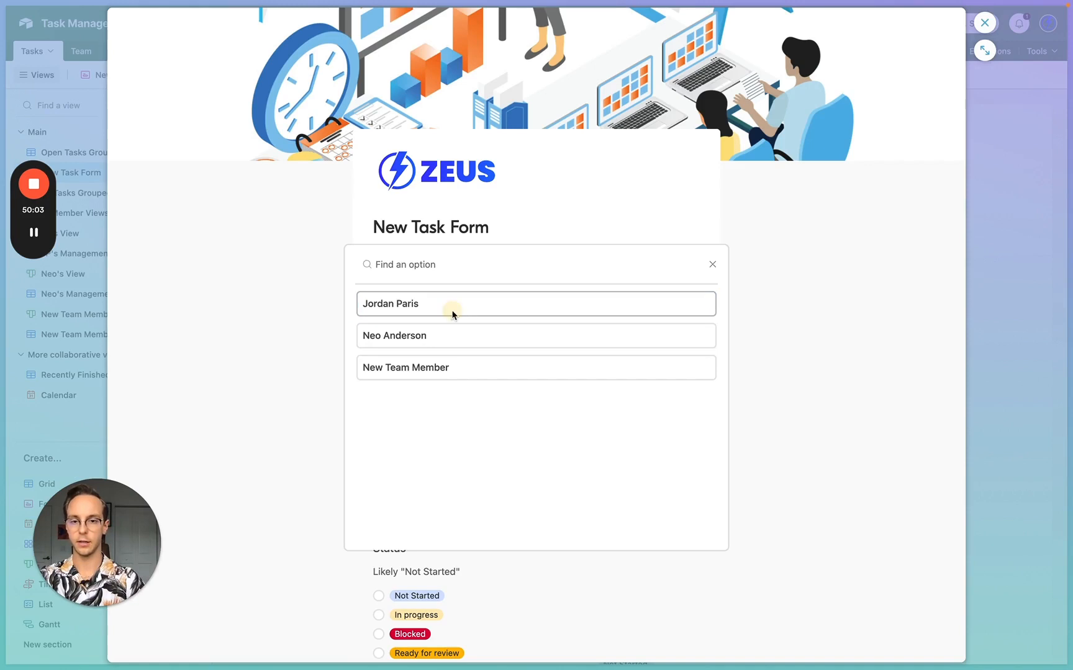
left_click(449, 311)
scroll(439, 548, "down", 2)
scroll(438, 548, "down", 5)
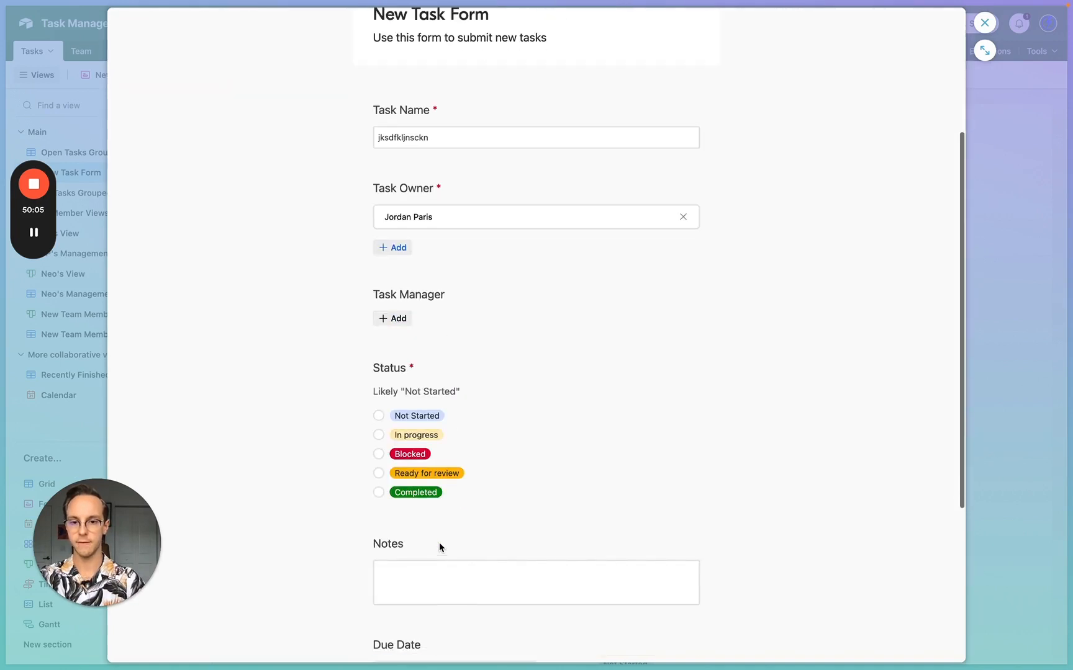
- Set status Not Started, note loom.com and due date 9/5/2023, then submit the response
left_click(378, 415)
left_click(413, 597)
scroll(415, 599, "down", 5)
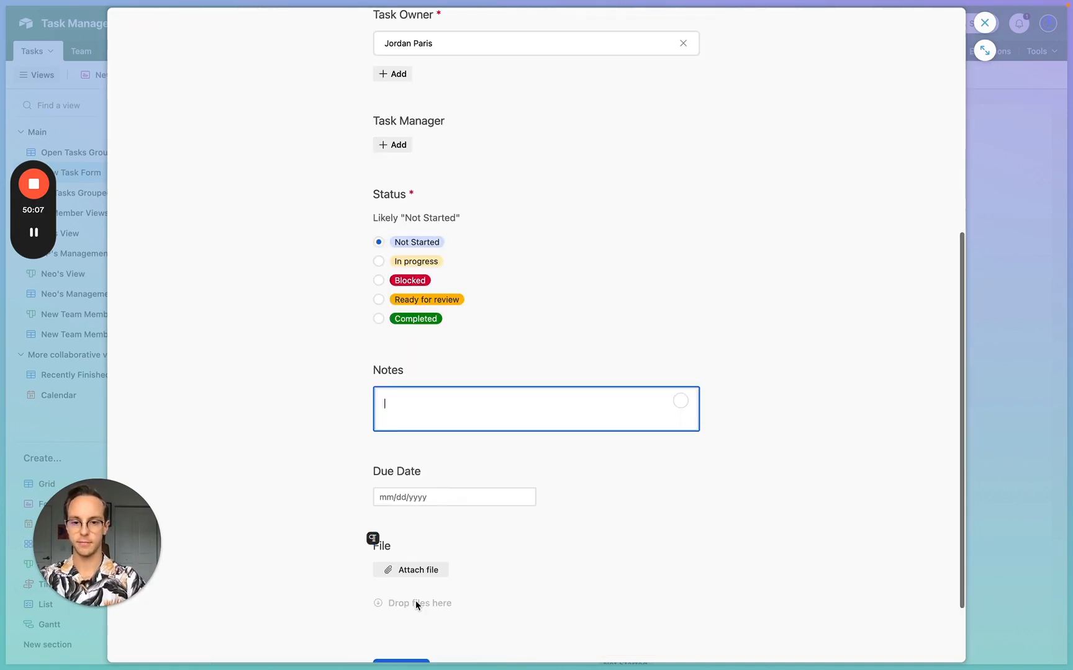
type("loom.com")
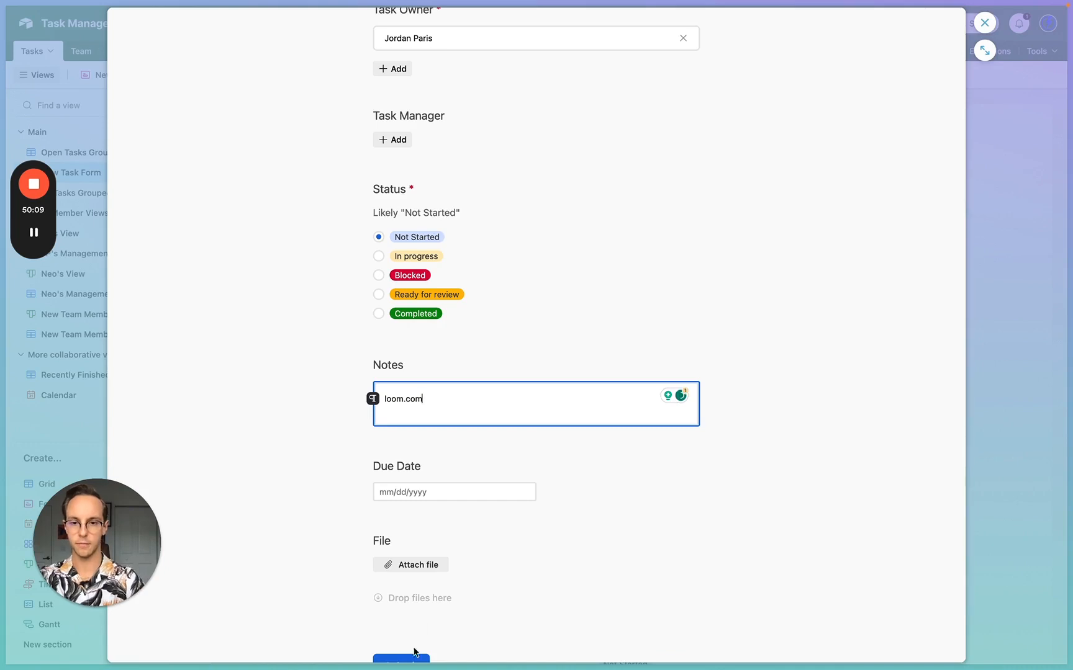
left_click(404, 498)
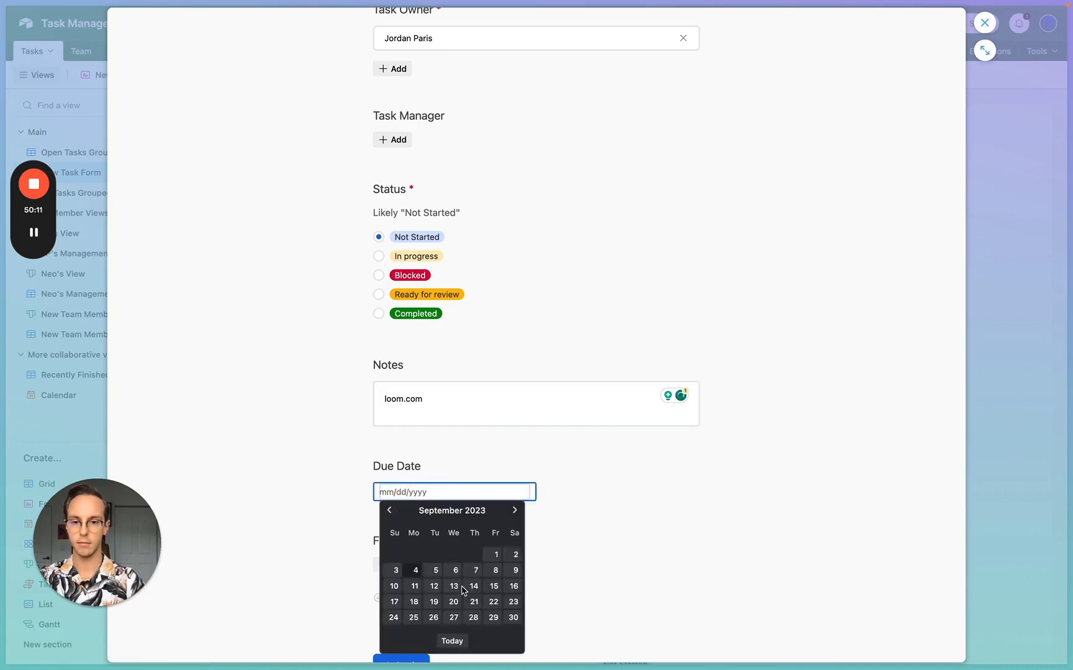
left_click(433, 568)
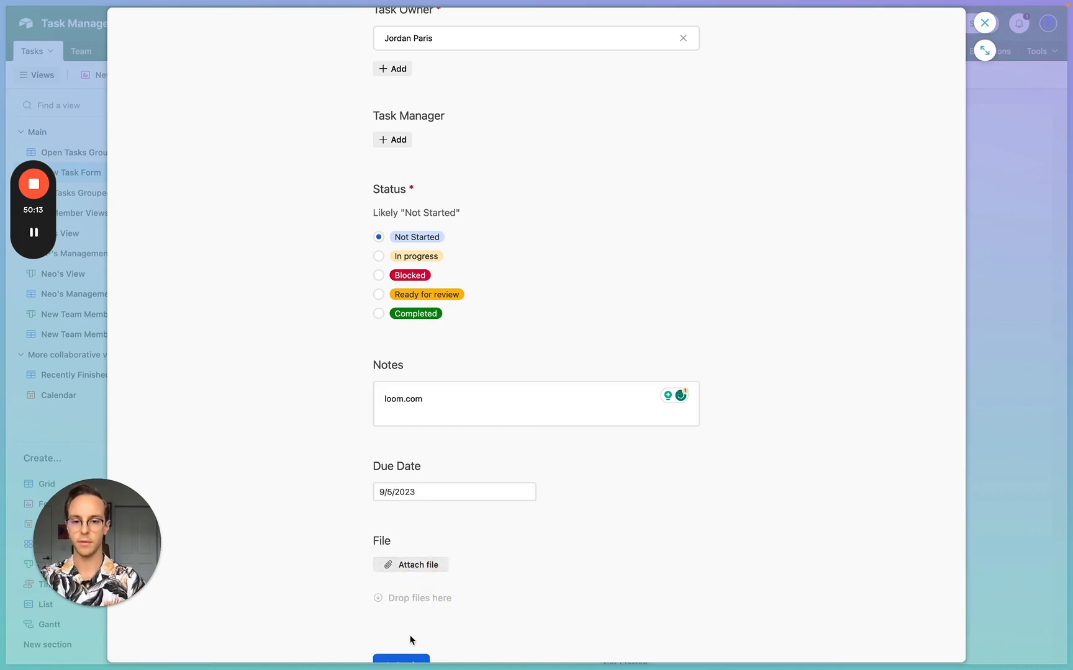
scroll(412, 641, "down", 2)
left_click(391, 620)
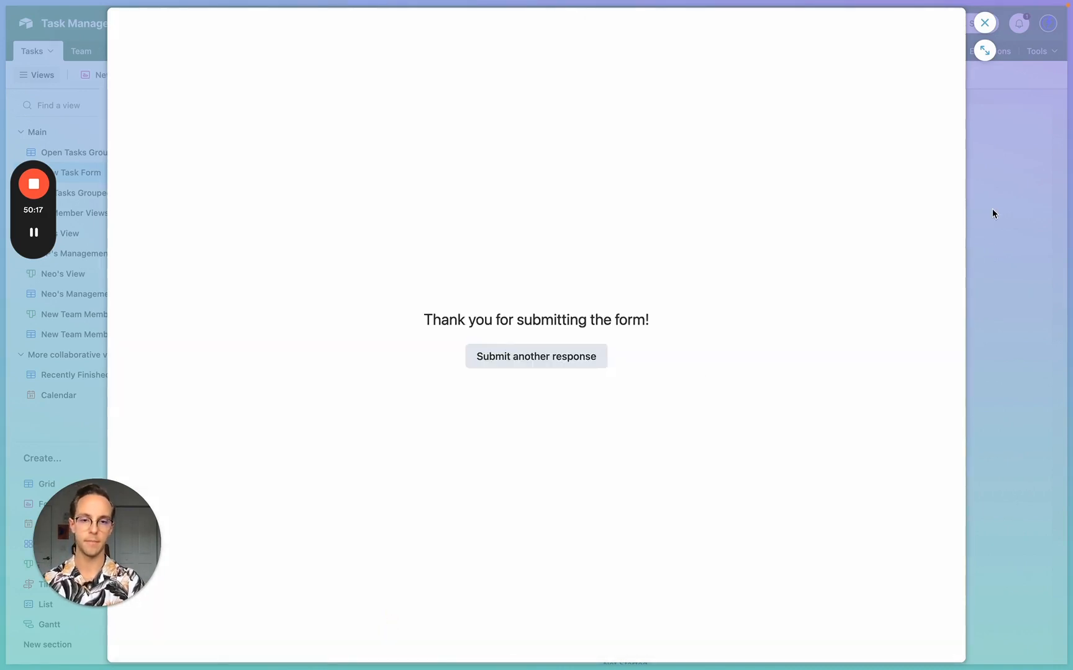
left_click(992, 214)
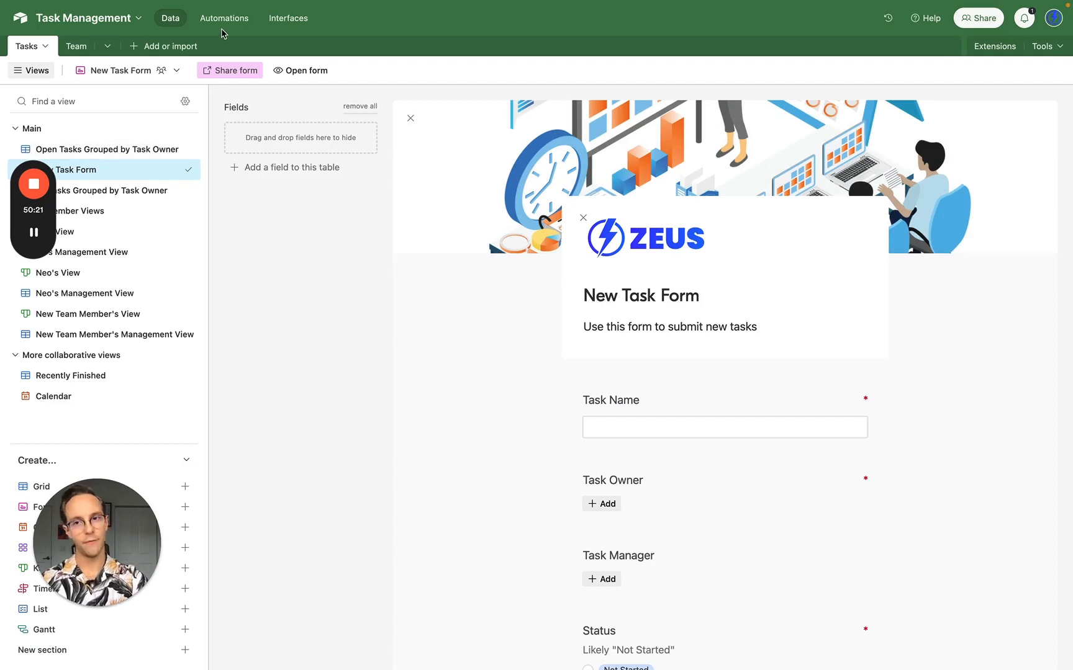
- Select the Overdue Task Notification's 'When a form is submitted' trigger and list its trigger types
left_click(227, 22)
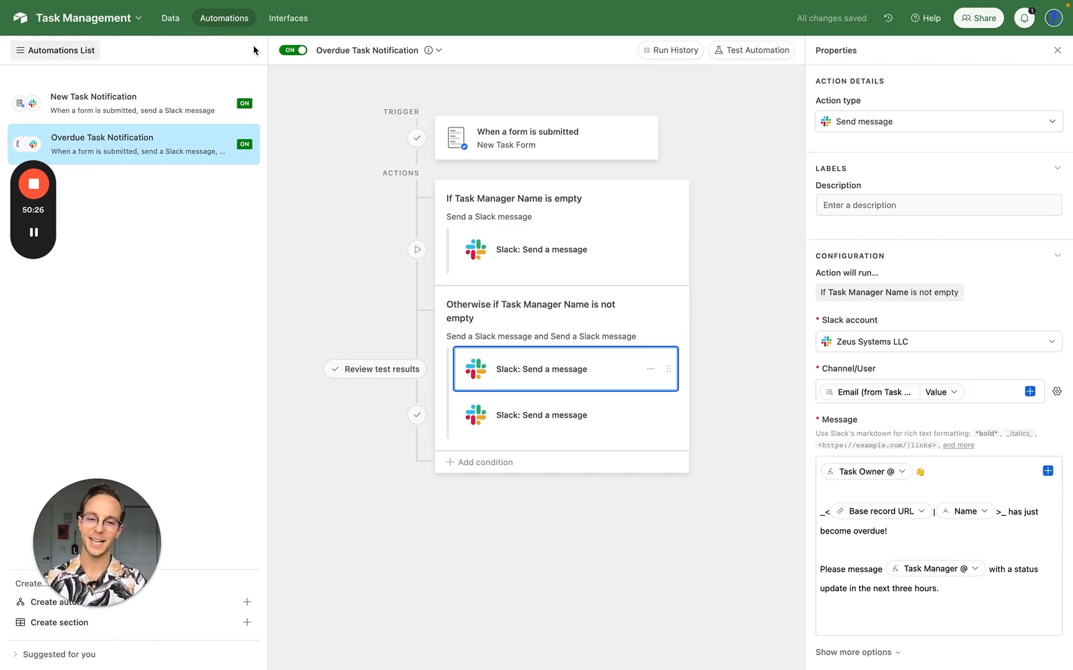
left_click(538, 149)
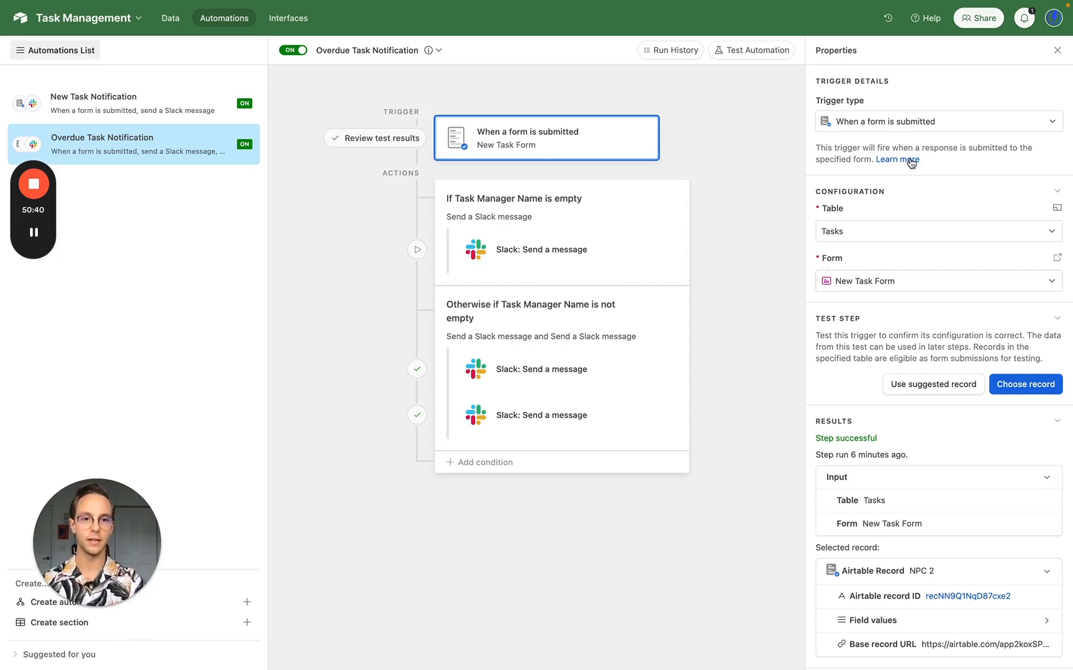
left_click(874, 121)
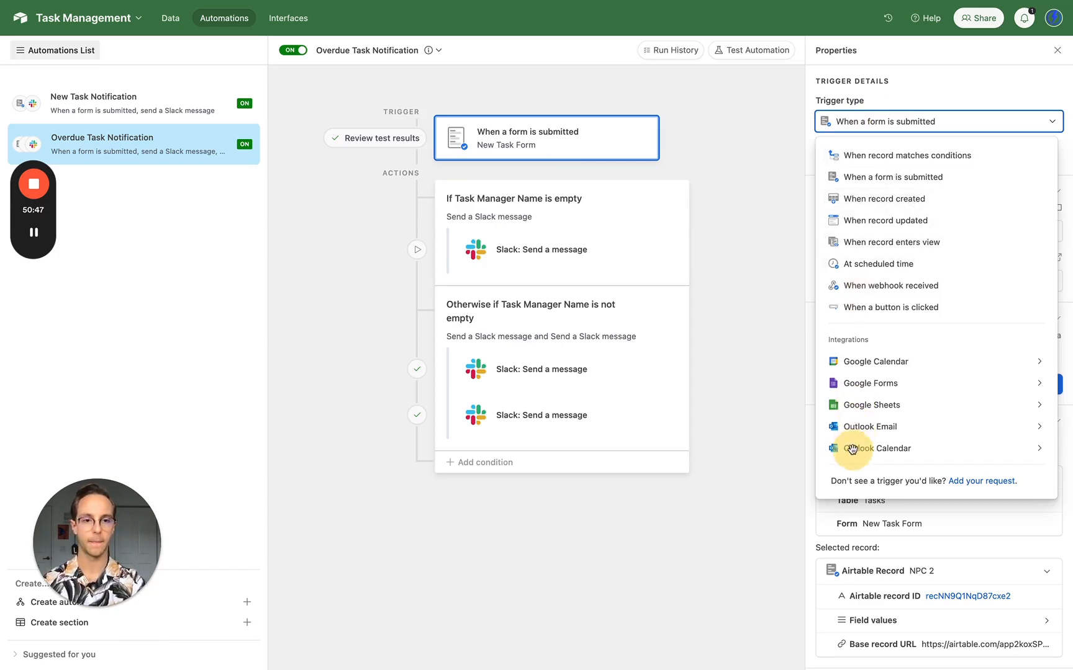
- Replace the trigger with 'When record matches conditions' watching the Tasks table
left_click(888, 214)
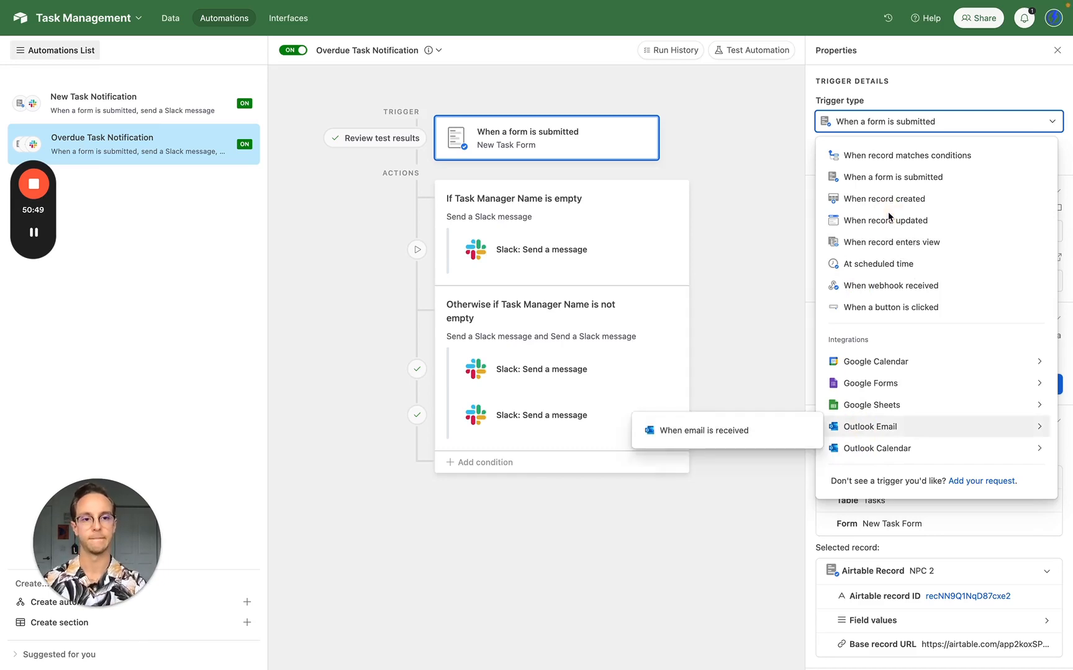
left_click(910, 164)
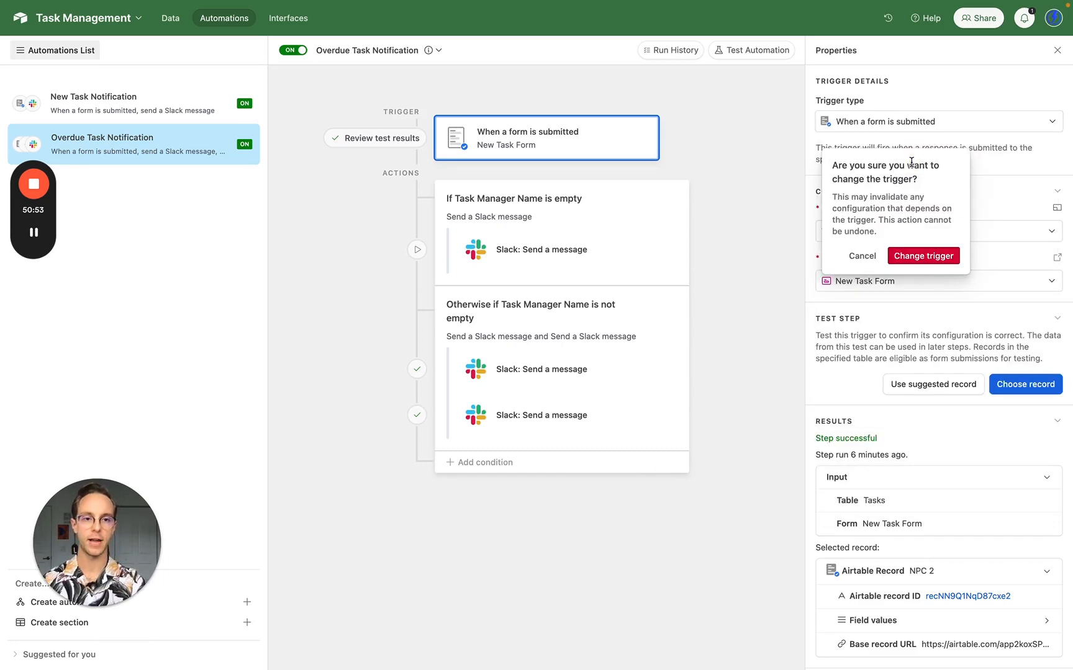
left_click(910, 255)
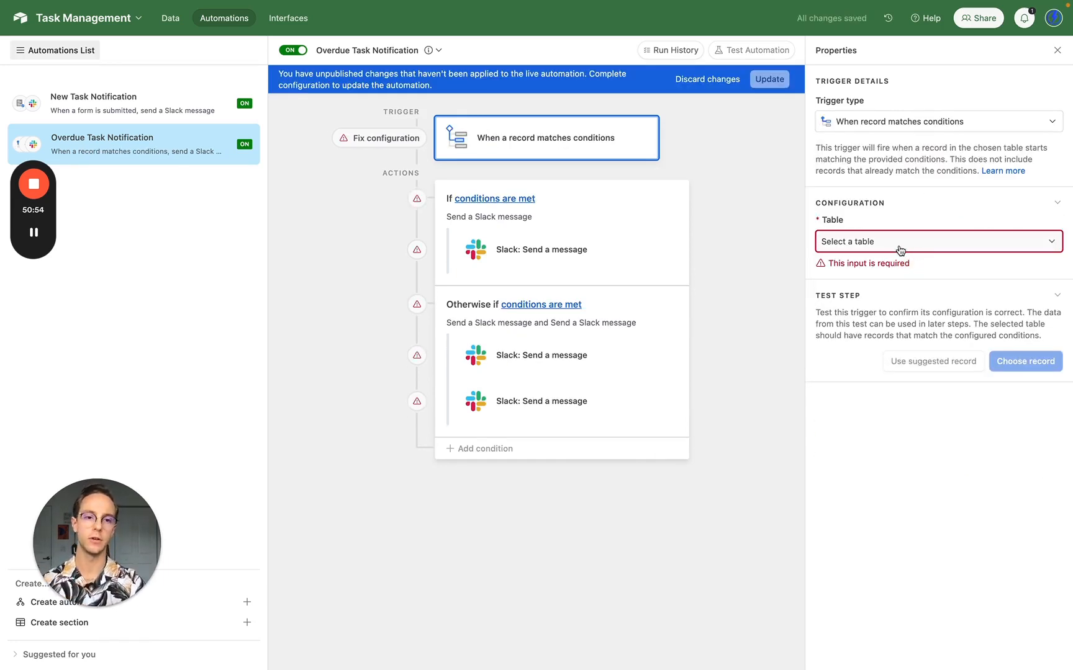
left_click(892, 243)
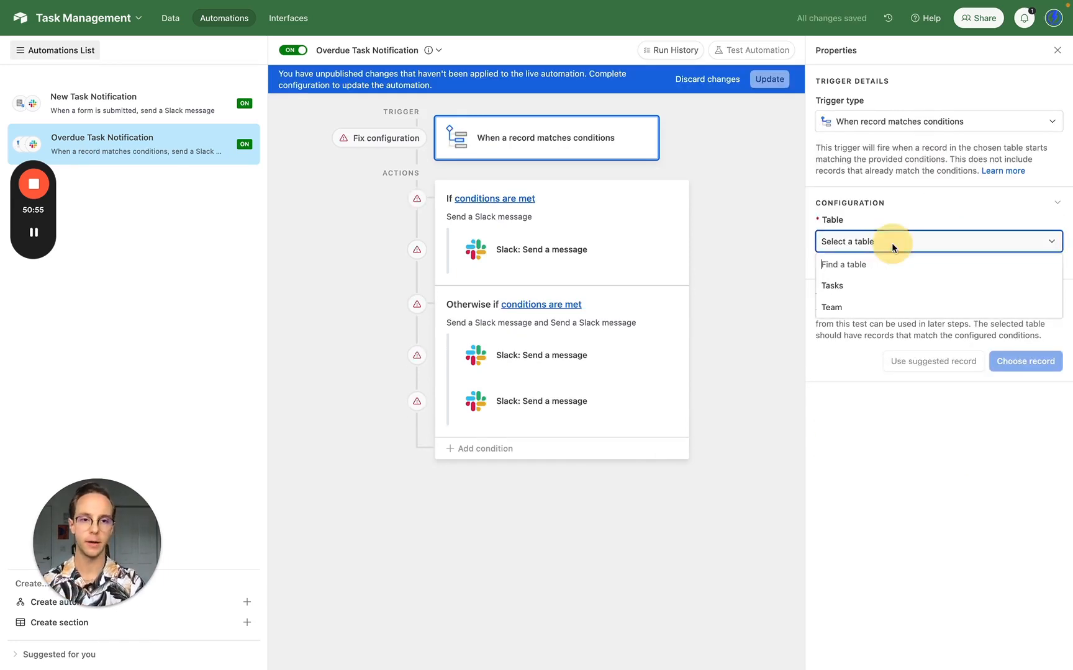
left_click(863, 287)
- Add the condition Due is after today and publish the updated automation
left_click(864, 291)
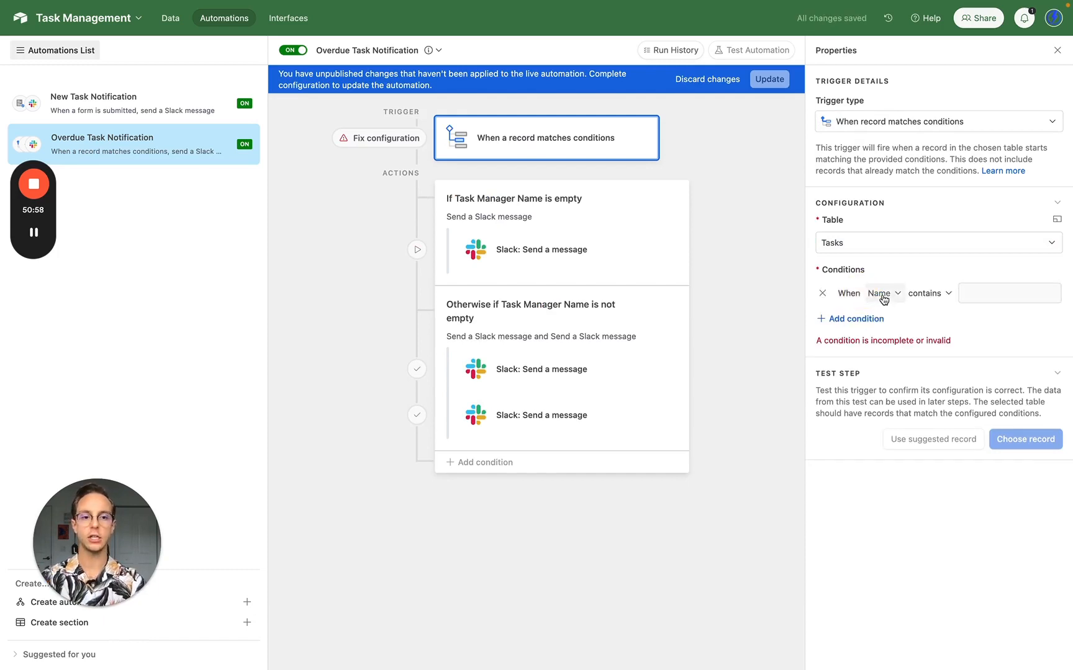
left_click(880, 294)
type("du")
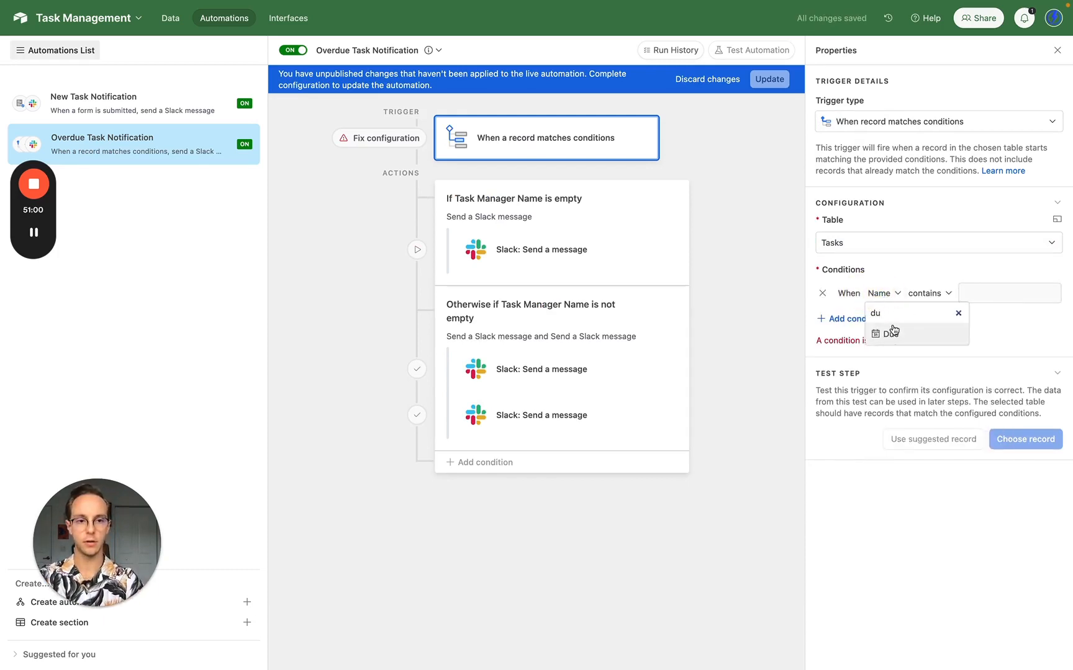
left_click(892, 327)
left_click(906, 293)
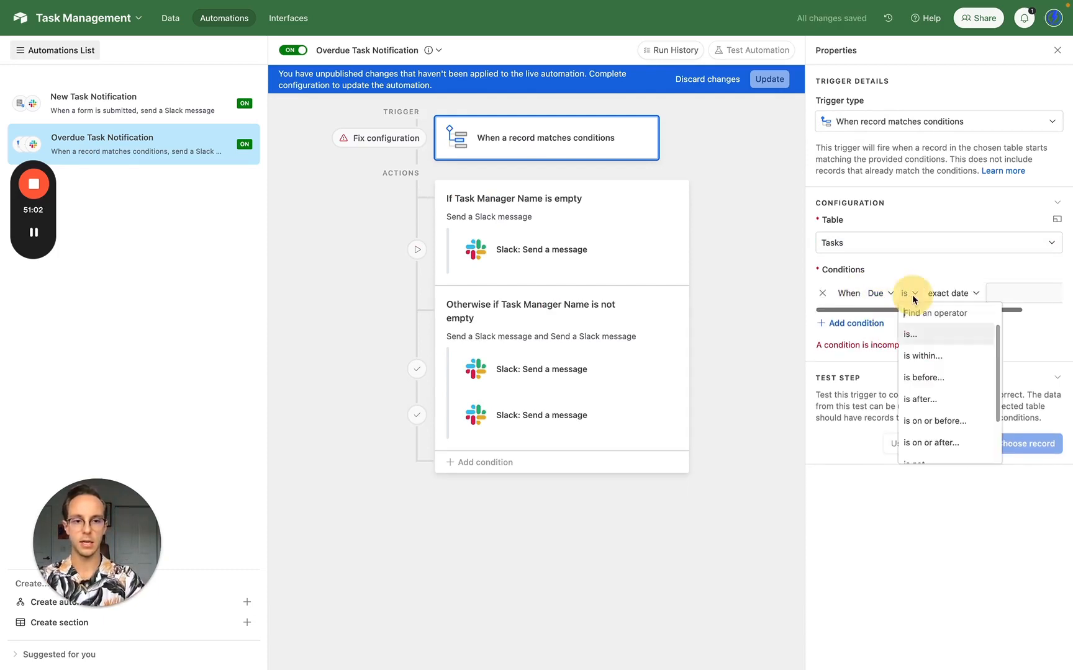
left_click(937, 399)
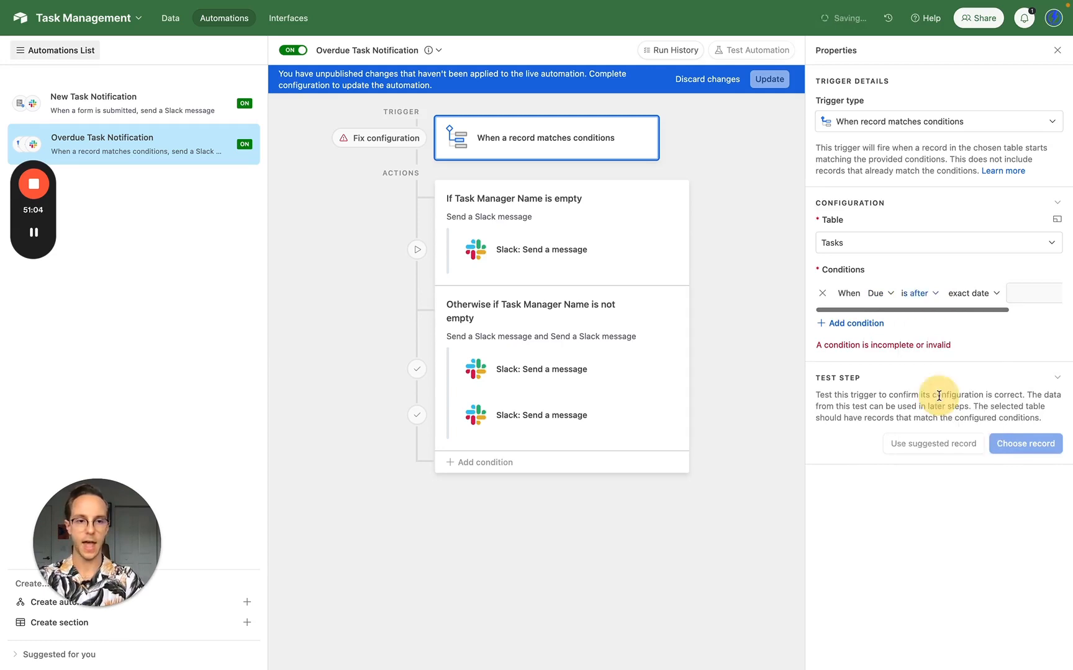
left_click(976, 289)
scroll(971, 347, "up", 3)
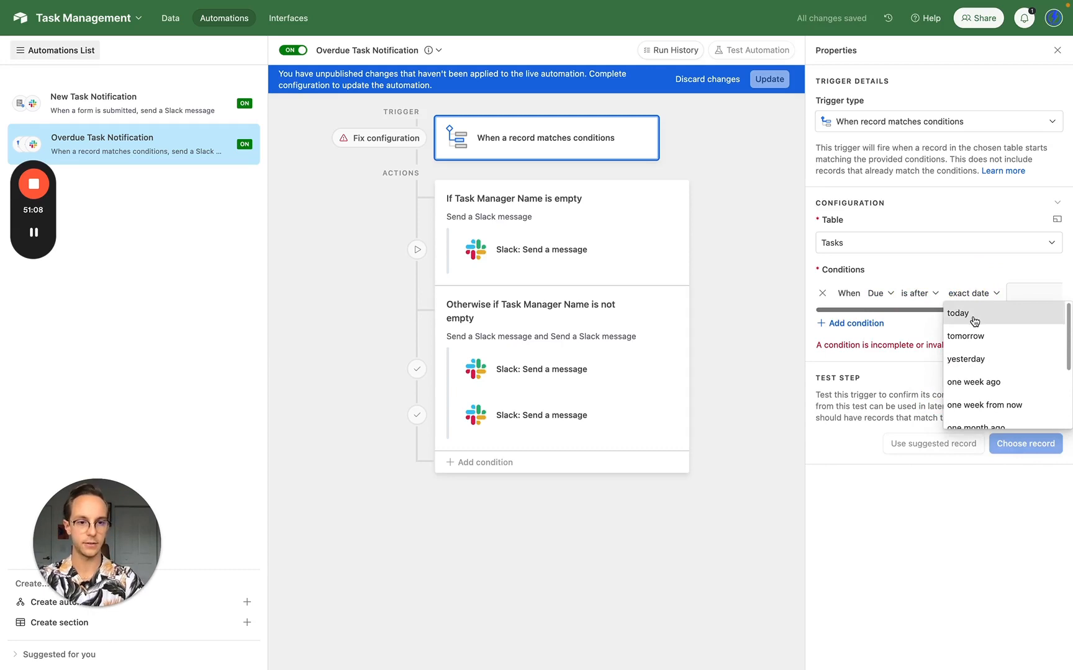
left_click(973, 316)
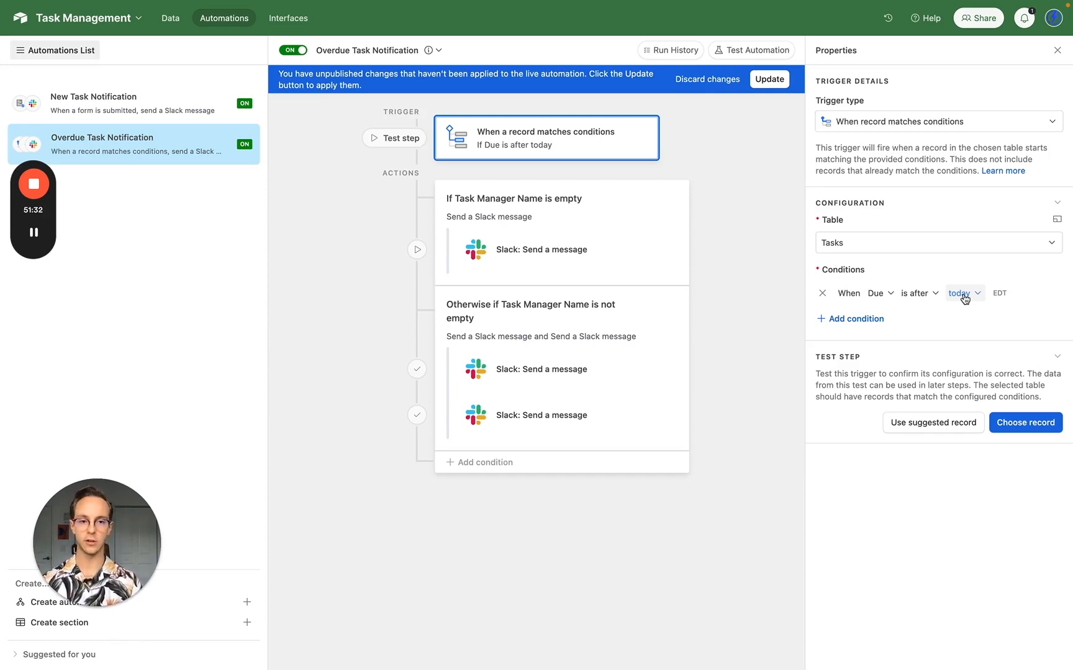
left_click(771, 80)
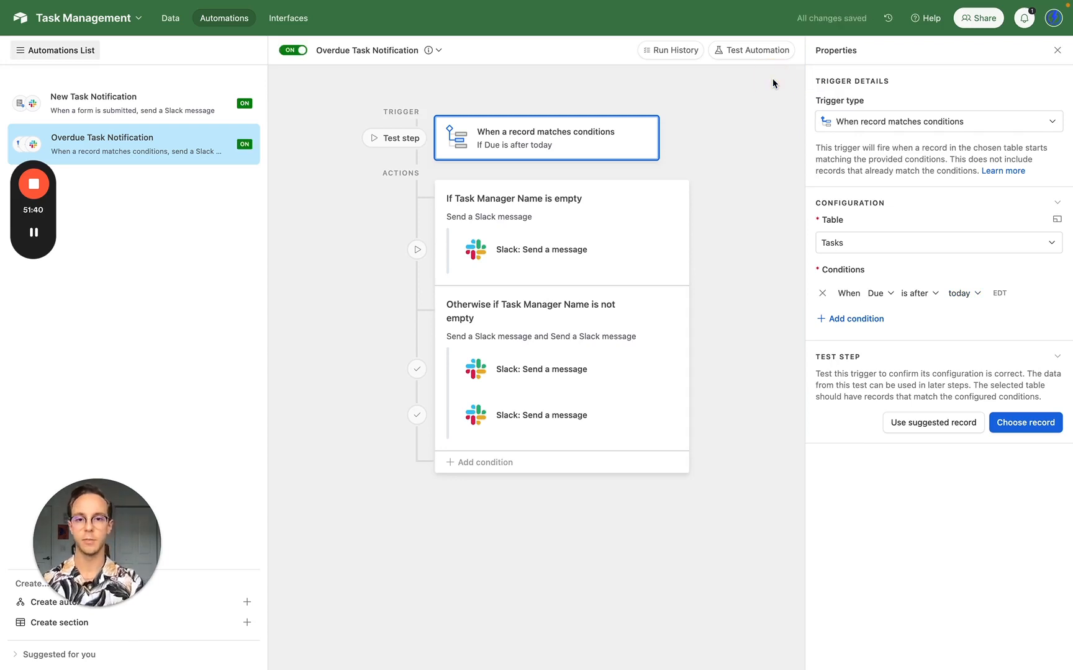